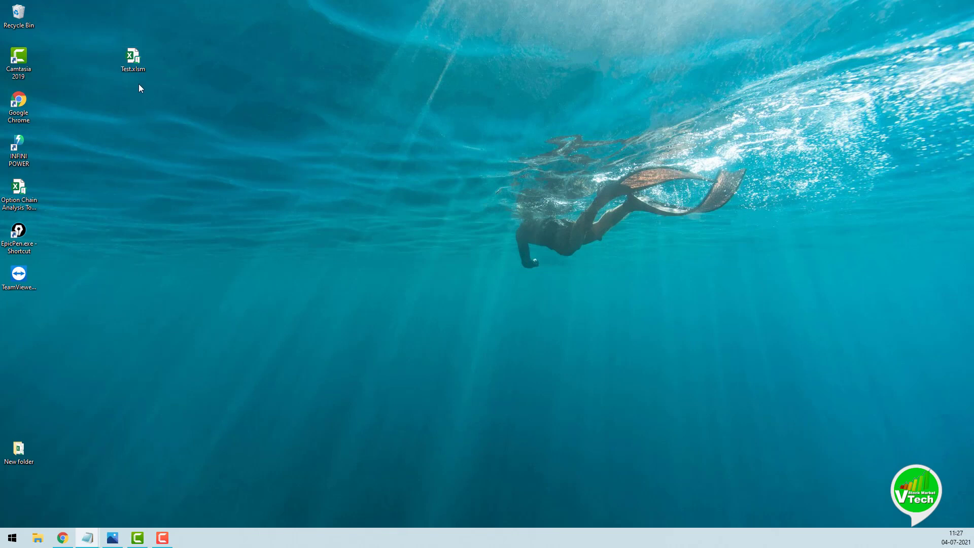
Open the Test.xlsm workbook from the desktop and rename Sheet1 as Data.
{"action": "left_click", "coordinate": [138, 67]}
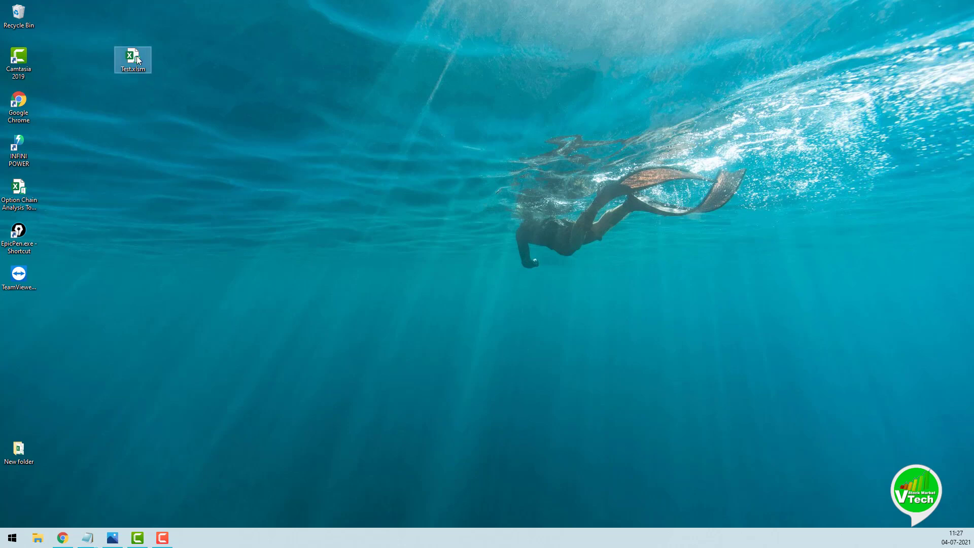
{"action": "double_click", "coordinate": [136, 58]}
{"action": "right_click", "coordinate": [69, 510]}
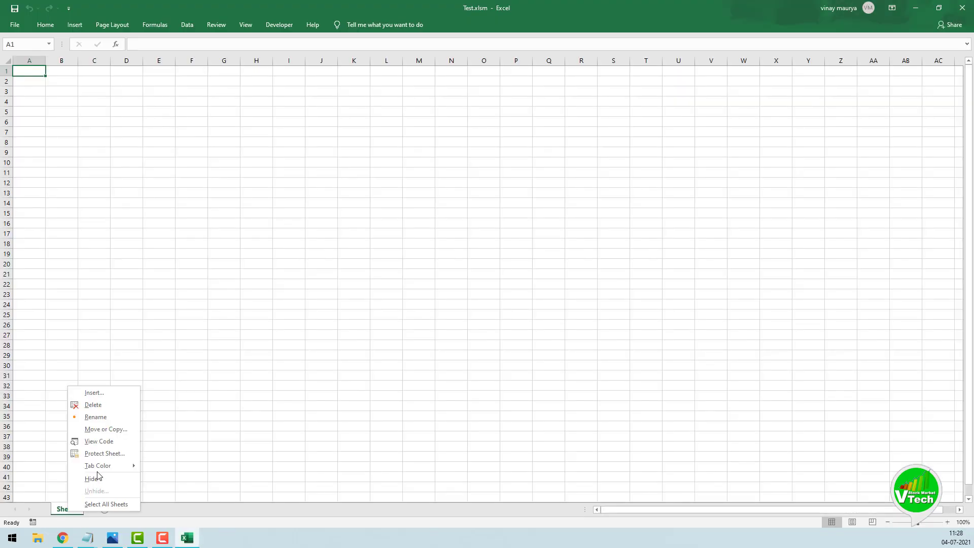
{"action": "left_click", "coordinate": [97, 417]}
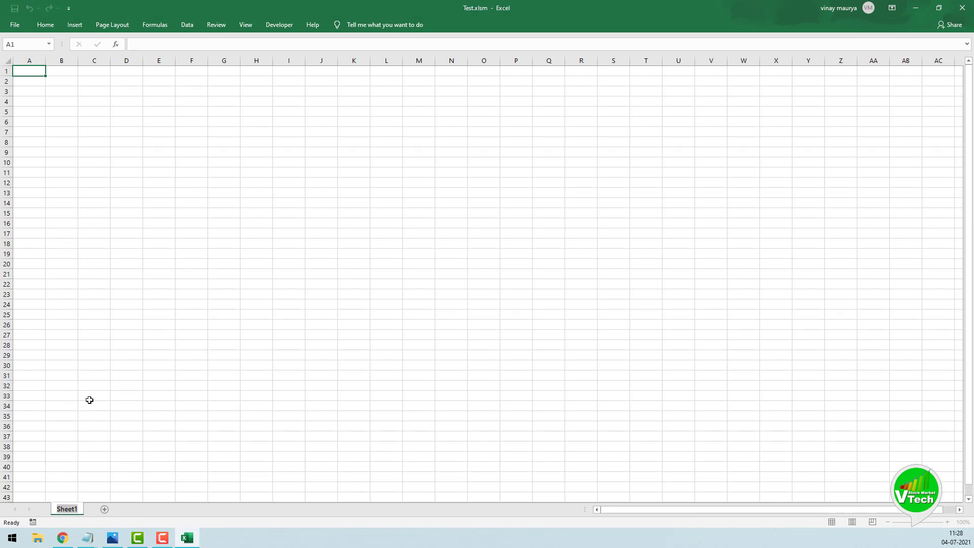
{"action": "type", "text": "Data"}
{"action": "left_click", "coordinate": [89, 400]}
Add a second worksheet and rename it as All Data.
{"action": "left_click", "coordinate": [98, 510]}
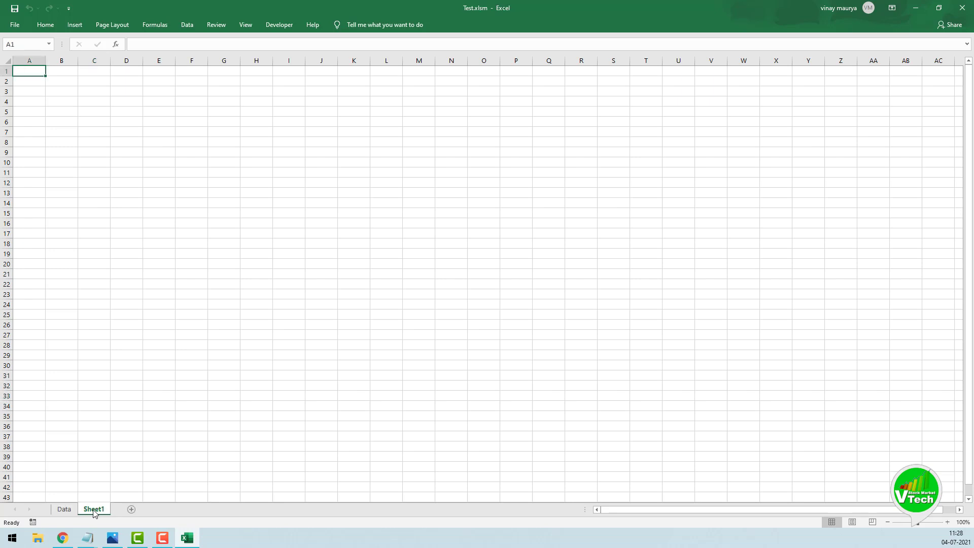
{"action": "right_click", "coordinate": [95, 509]}
{"action": "left_click", "coordinate": [120, 416]}
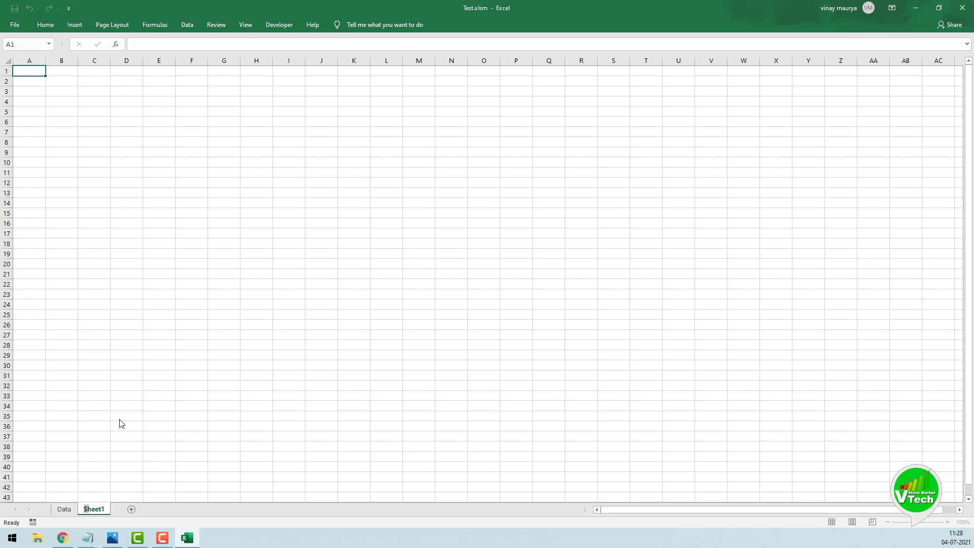
{"action": "type", "text": "All Data"}
{"action": "key", "text": "Return"}
Add a third worksheet and rename it as Dashboard.
{"action": "left_click", "coordinate": [131, 510]}
{"action": "right_click", "coordinate": [137, 513]}
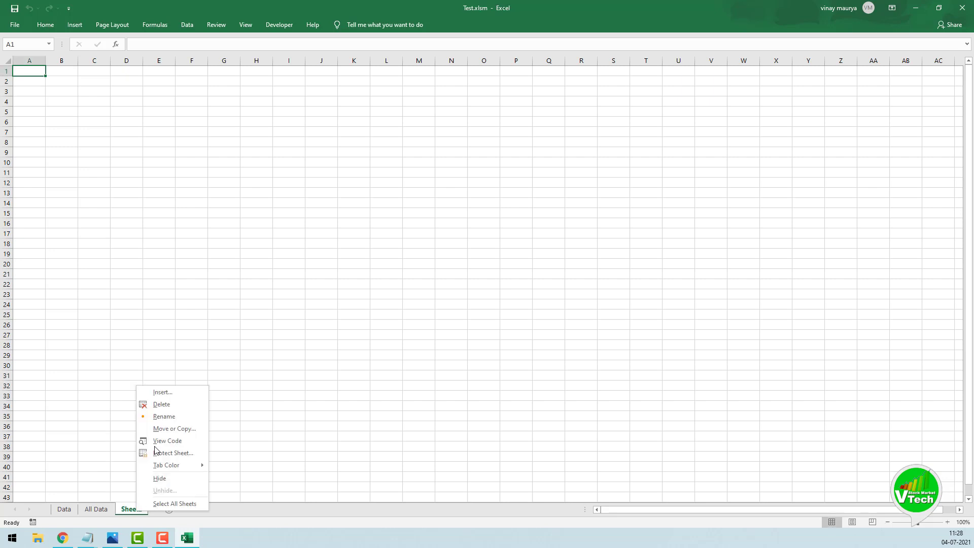
{"action": "left_click", "coordinate": [147, 416]}
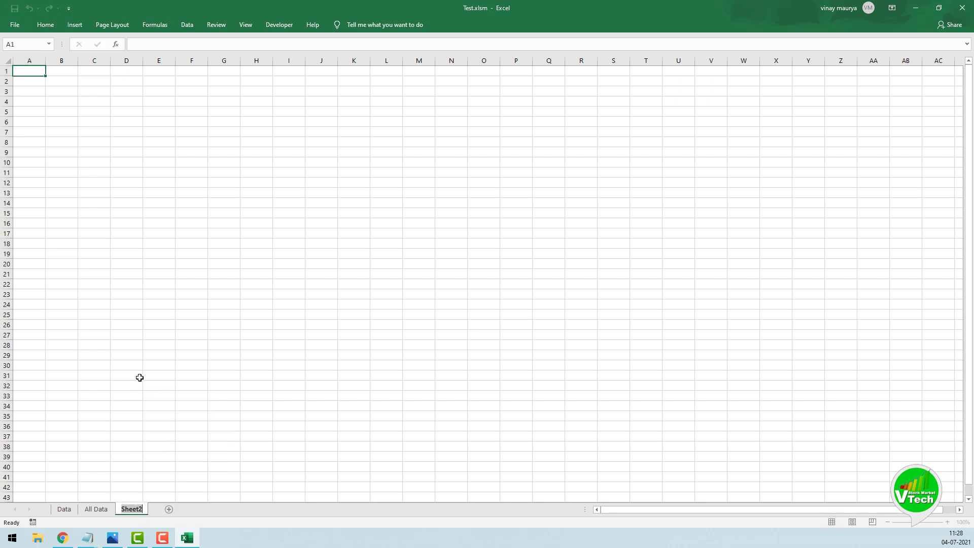
{"action": "type", "text": "Dashboard"}
{"action": "left_click", "coordinate": [185, 326]}
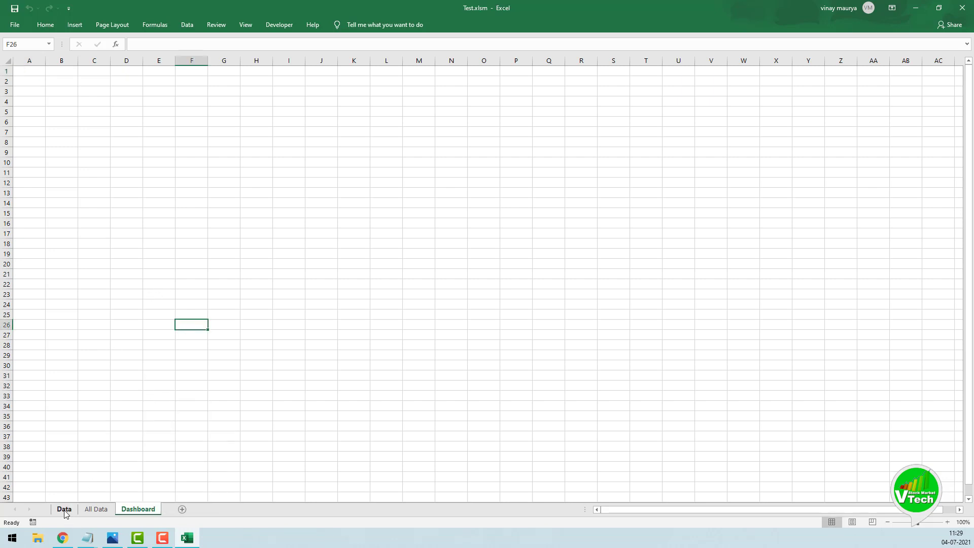
{"action": "left_click", "coordinate": [64, 510]}
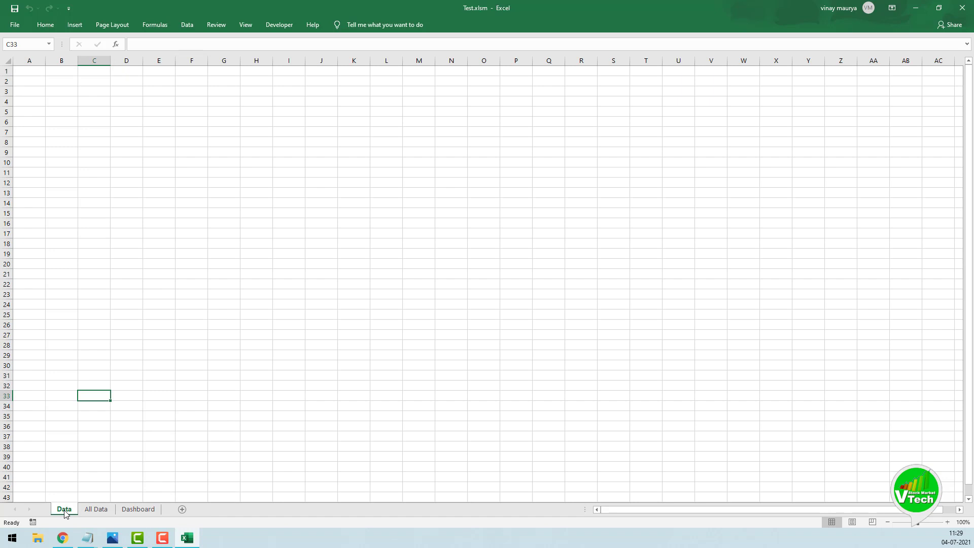
{"action": "left_click", "coordinate": [64, 105]}
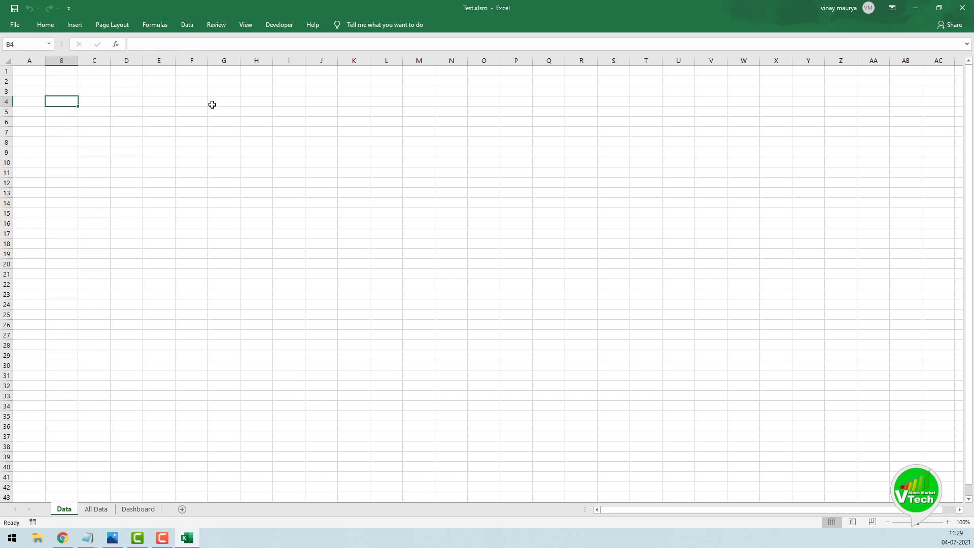
{"action": "left_click", "coordinate": [187, 26]}
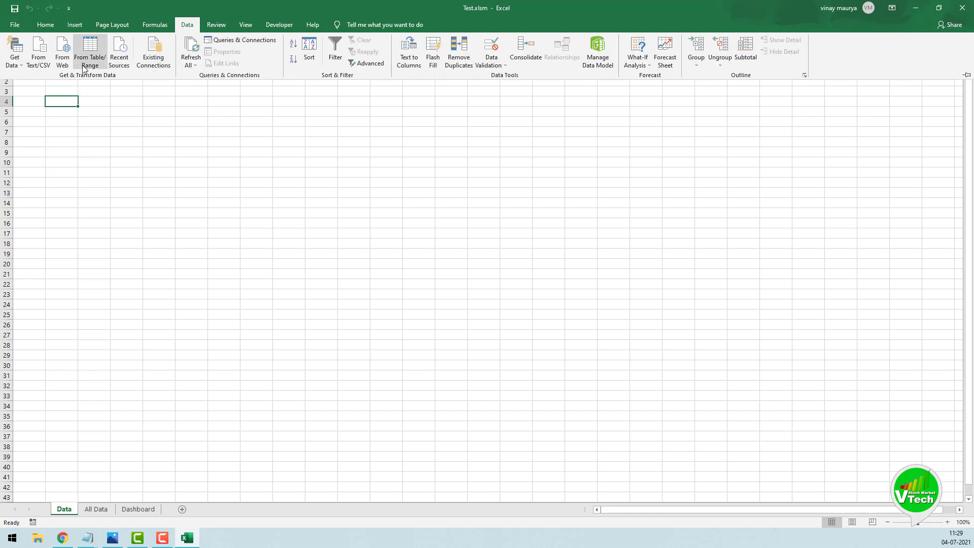
{"action": "left_click", "coordinate": [63, 56]}
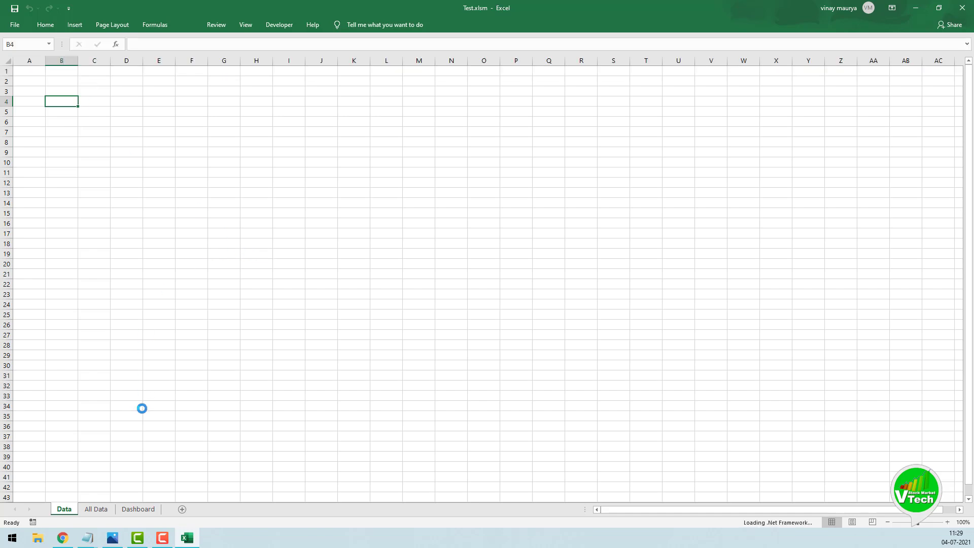
{"action": "key", "text": "alt+Tab"}
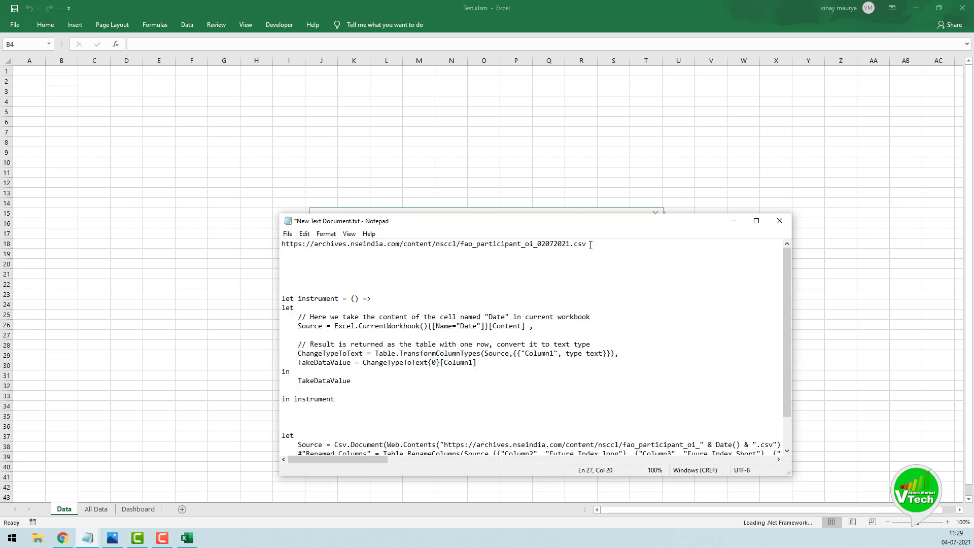
{"action": "left_click_drag", "start_coordinate": [590, 244], "coordinate": [281, 244]}
{"action": "key", "text": "ctrl+c"}
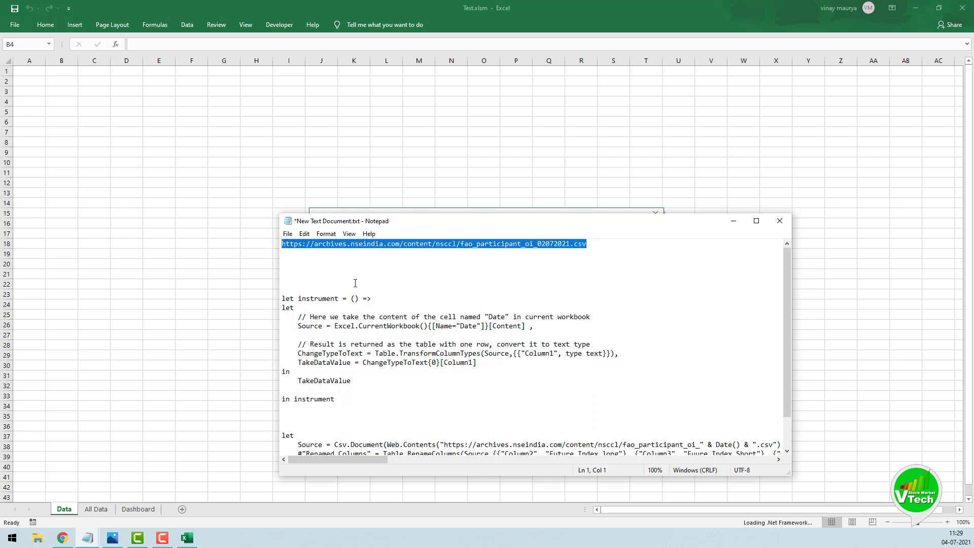
{"action": "left_click", "coordinate": [734, 221]}
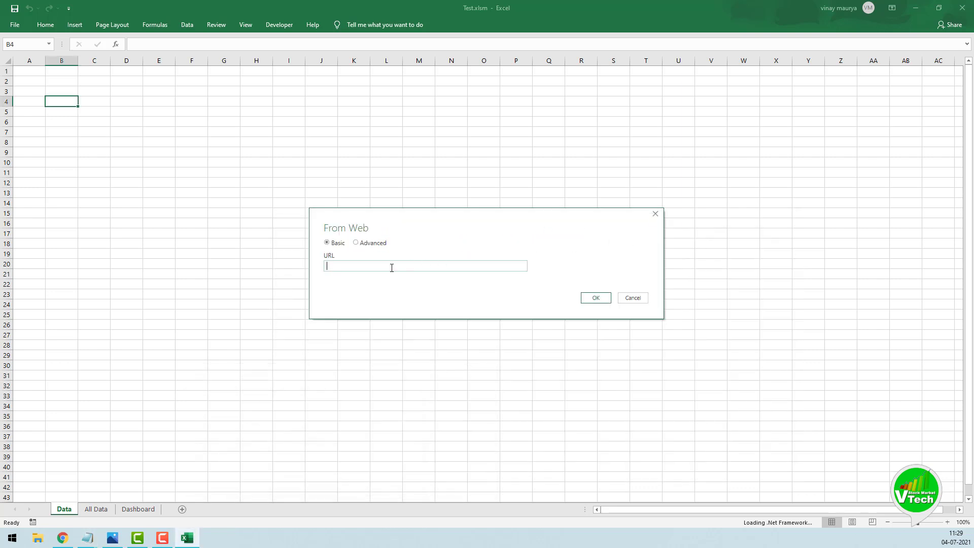
{"action": "key", "text": "ctrl+v"}
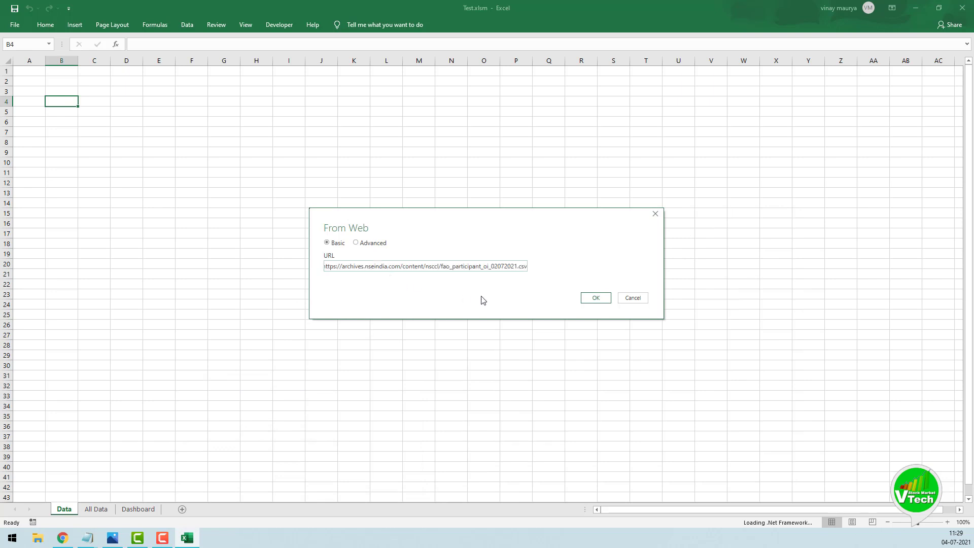
{"action": "left_click", "coordinate": [595, 299]}
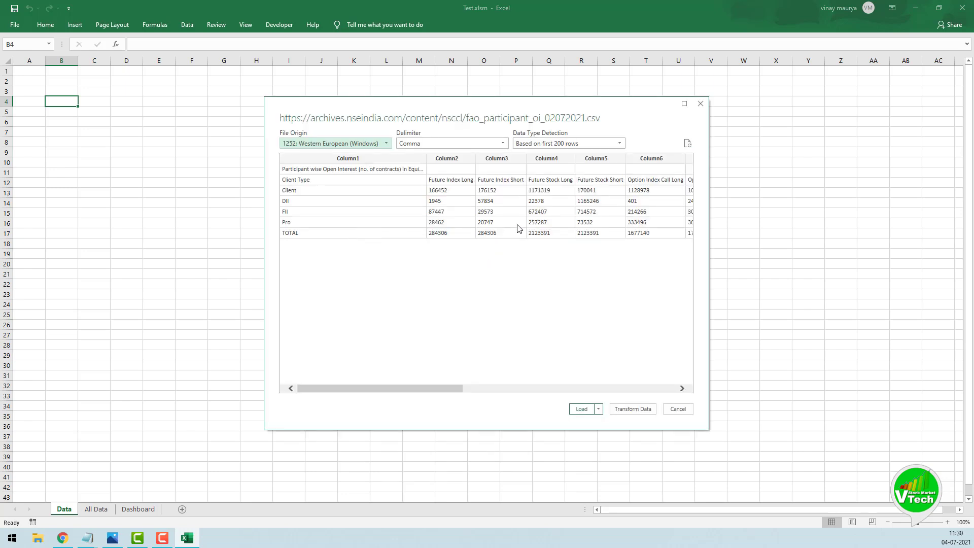
Open the CSV data in Power Query Editor, then load it as a table into the existing worksheet at $B$4.
{"action": "left_click", "coordinate": [641, 409]}
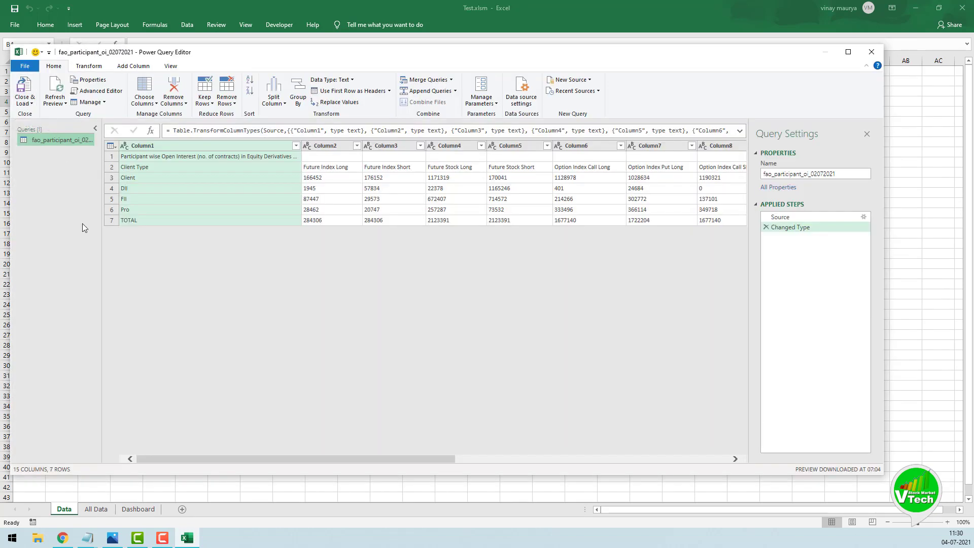
{"action": "left_click", "coordinate": [24, 102]}
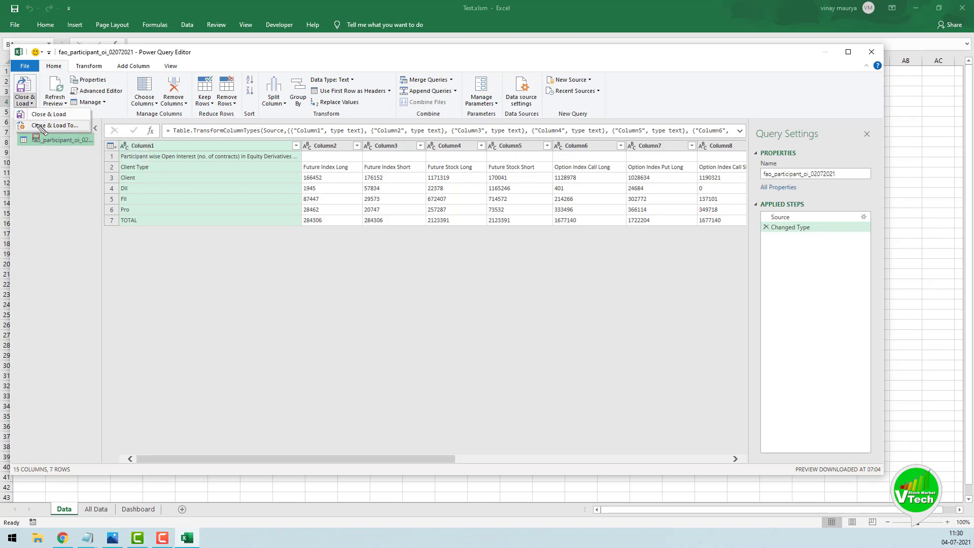
{"action": "mouse_move", "coordinate": [13, 118]}
{"action": "left_mouse_down"}
{"action": "mouse_move", "coordinate": [32, 134]}
{"action": "mouse_move", "coordinate": [95, 134]}
{"action": "left_mouse_up"}
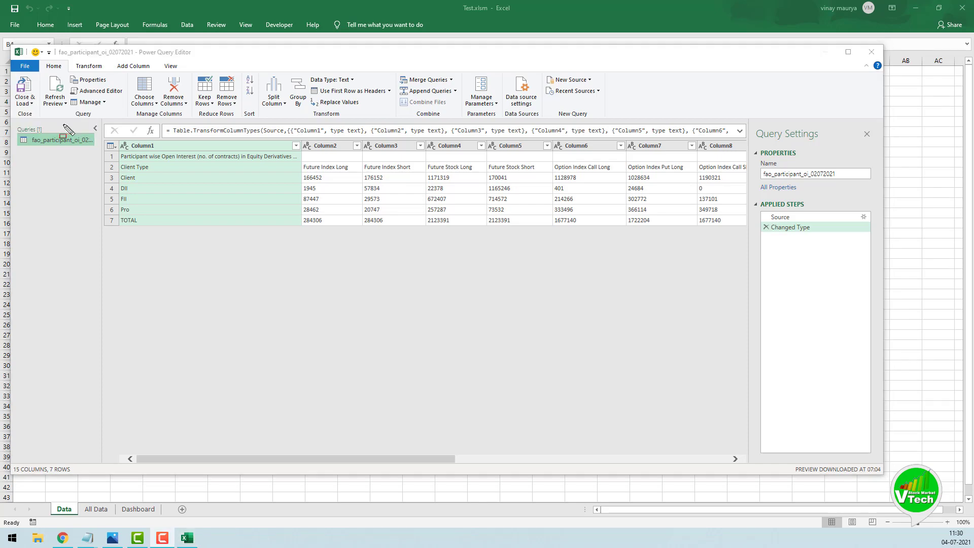
{"action": "left_click", "coordinate": [29, 104]}
{"action": "left_click", "coordinate": [29, 104]}
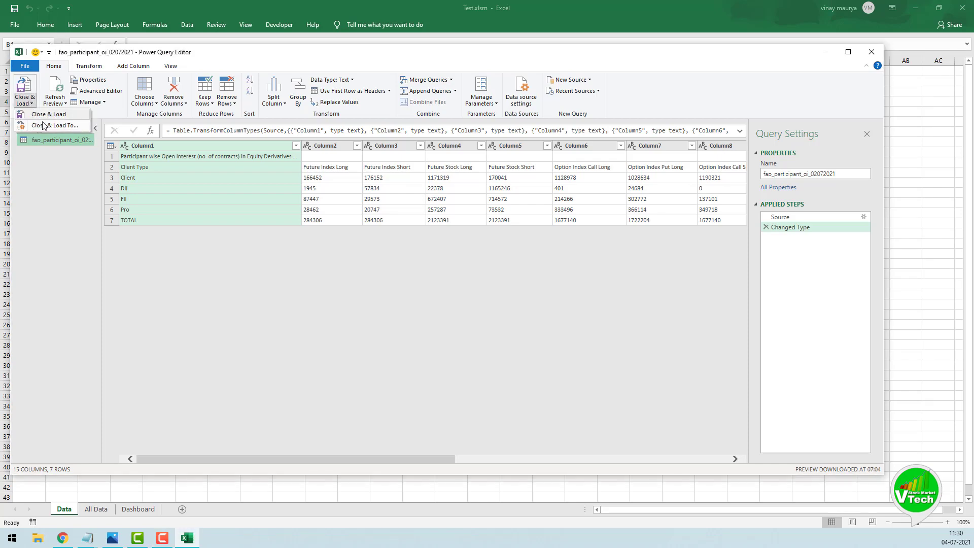
{"action": "left_click", "coordinate": [35, 126]}
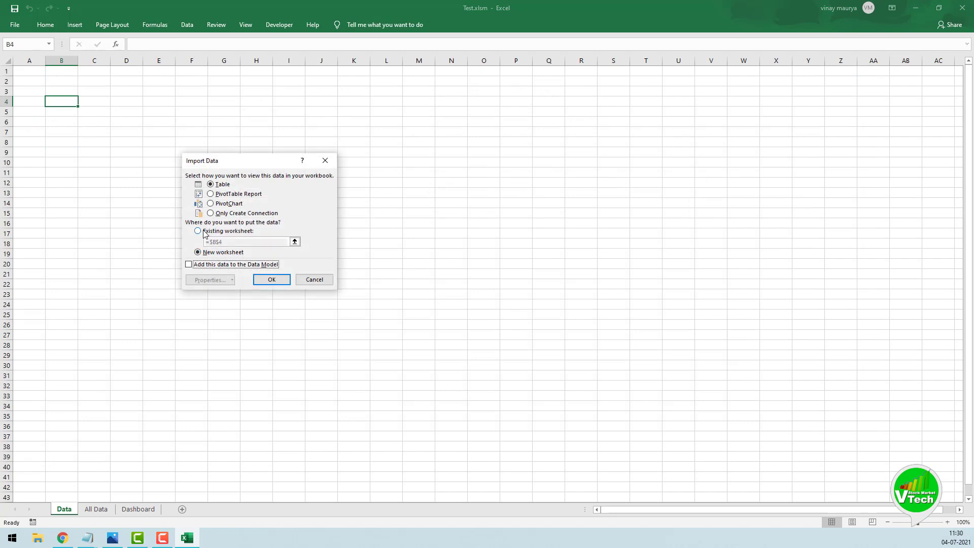
{"action": "left_click", "coordinate": [197, 231]}
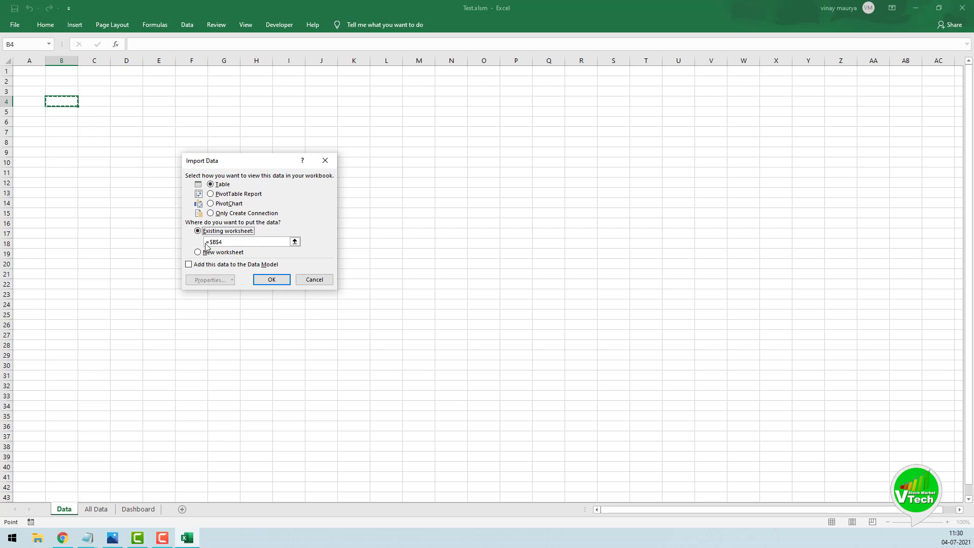
{"action": "left_click", "coordinate": [271, 279]}
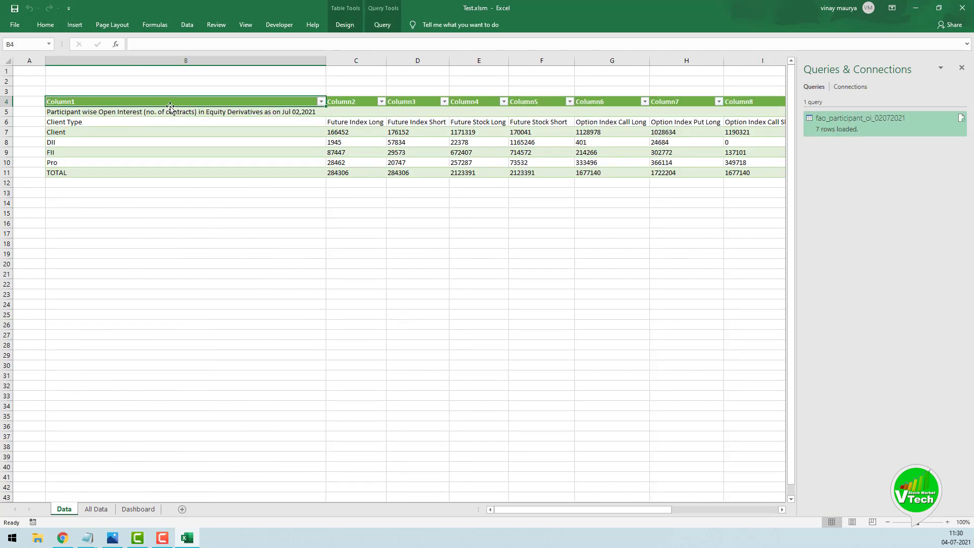
Enter the heading Date in cell G3 of the Dashboard sheet.
{"action": "left_click", "coordinate": [135, 510]}
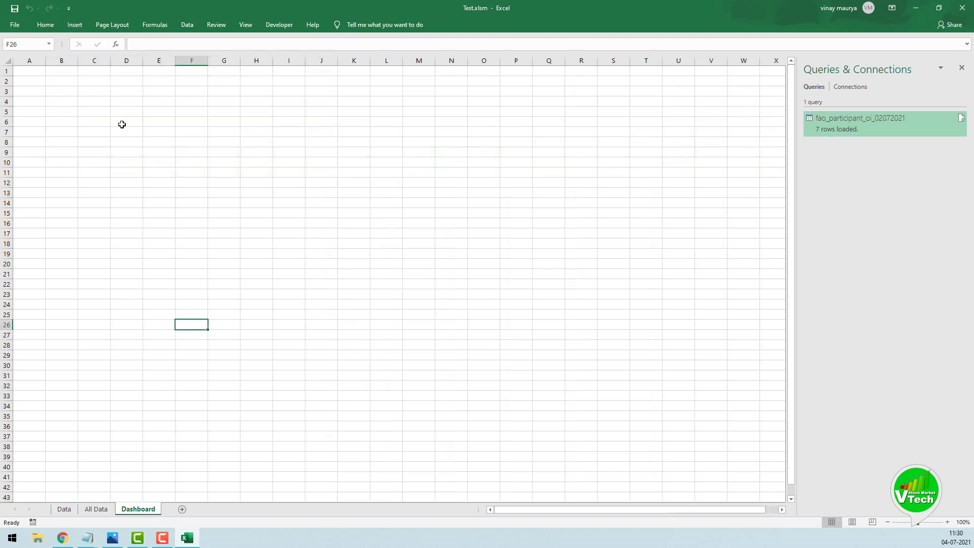
{"action": "left_click", "coordinate": [225, 106]}
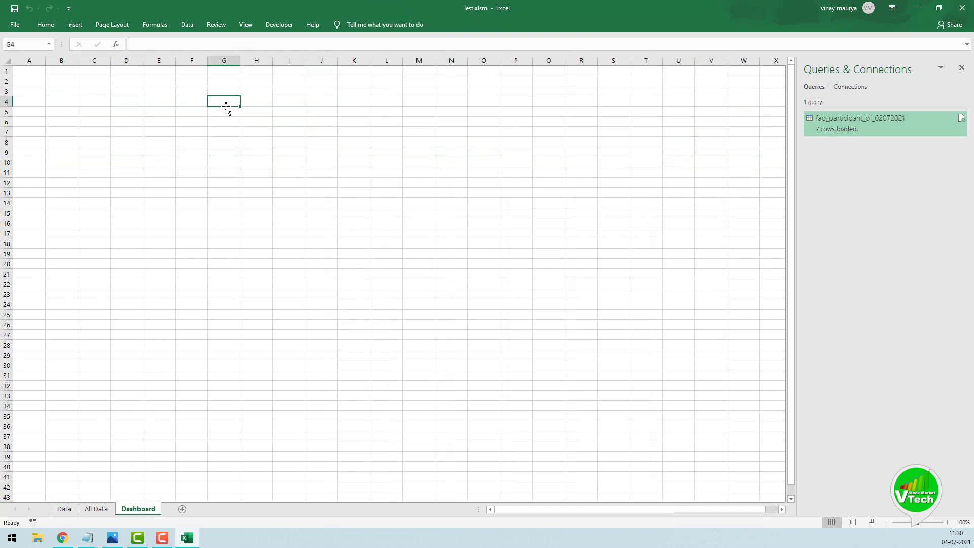
{"action": "left_click", "coordinate": [223, 91]}
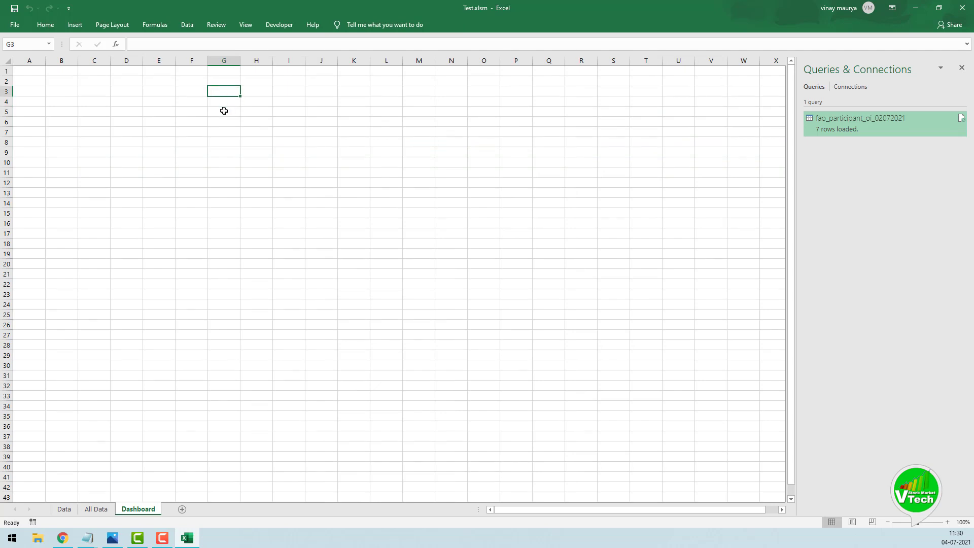
{"action": "type", "text": "Dat"}
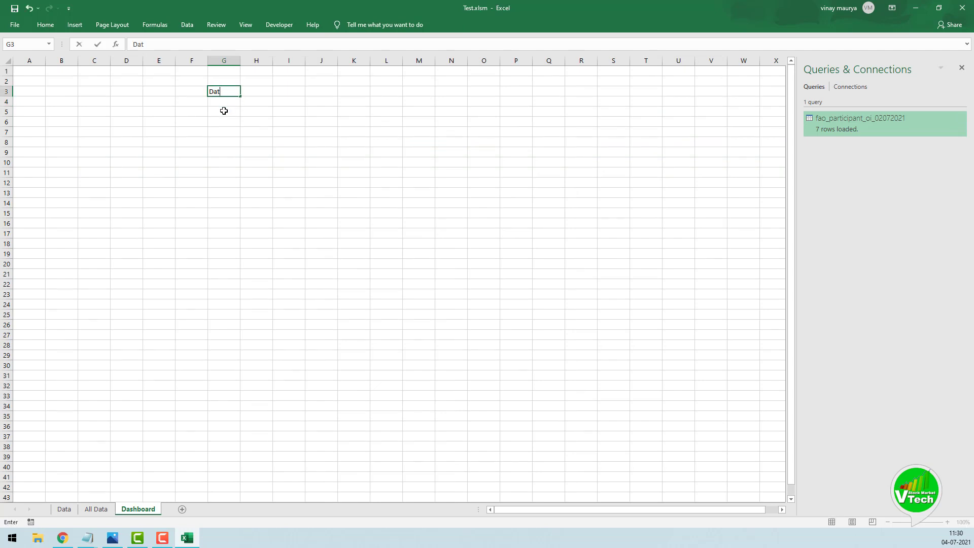
{"action": "type", "text": "e"}
{"action": "key", "text": "Return"}
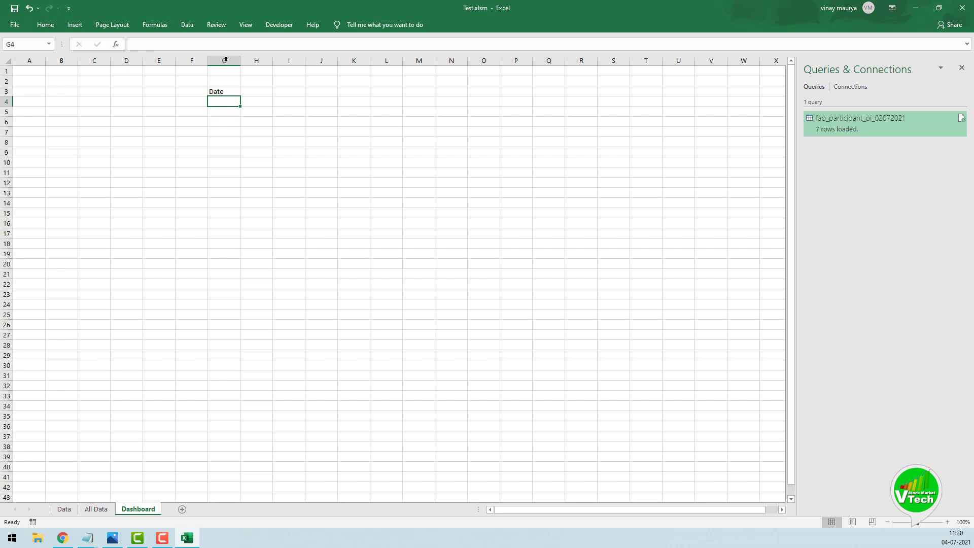
Format cell G4, below the Date heading, as Text.
{"action": "right_click", "coordinate": [224, 105]}
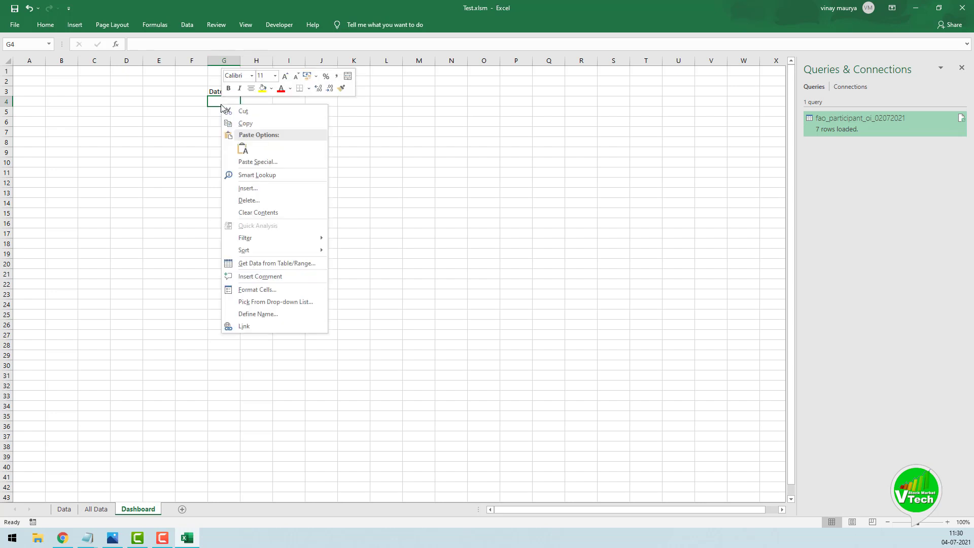
{"action": "left_click", "coordinate": [253, 290]}
{"action": "left_click", "coordinate": [140, 268]}
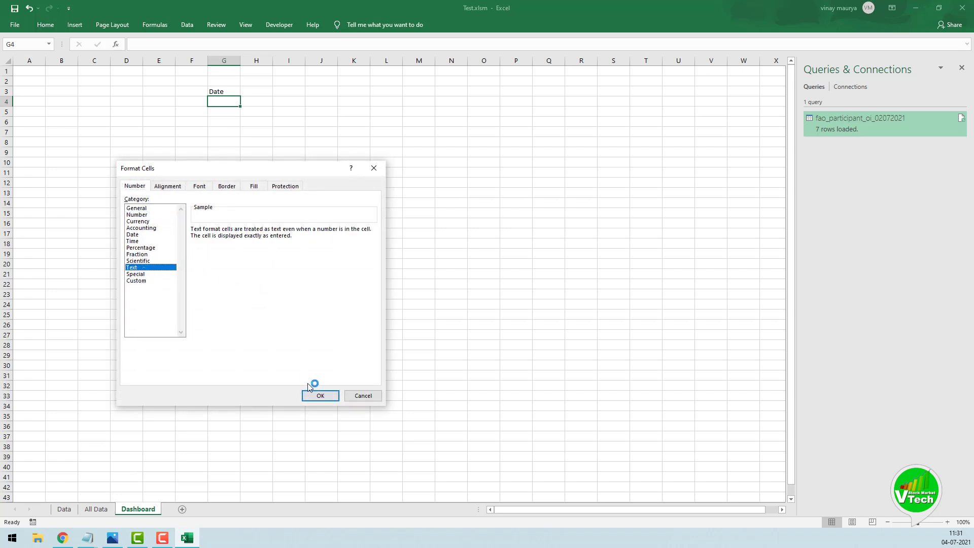
{"action": "left_click", "coordinate": [314, 395]}
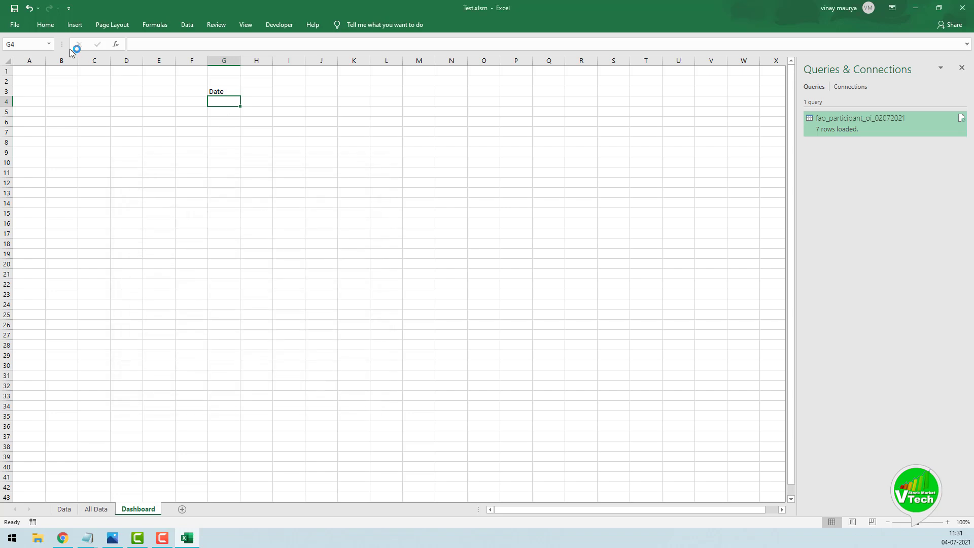
Give cell G4 the defined name Date and enter 02072021 in it.
{"action": "left_click", "coordinate": [21, 44]}
{"action": "type", "text": "Date"}
{"action": "key", "text": "Return"}
{"action": "type", "text": "02"}
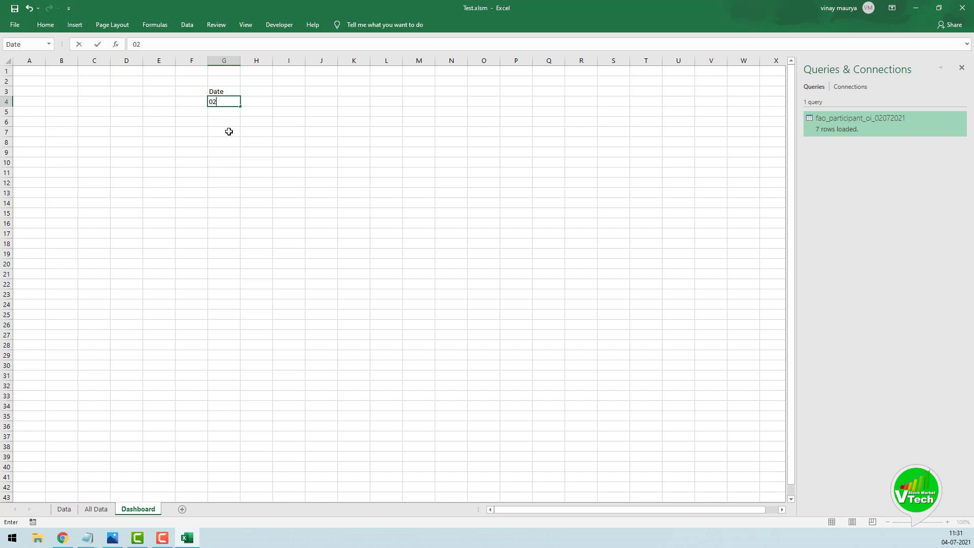
{"action": "type", "text": "072021"}
{"action": "left_click", "coordinate": [229, 131]}
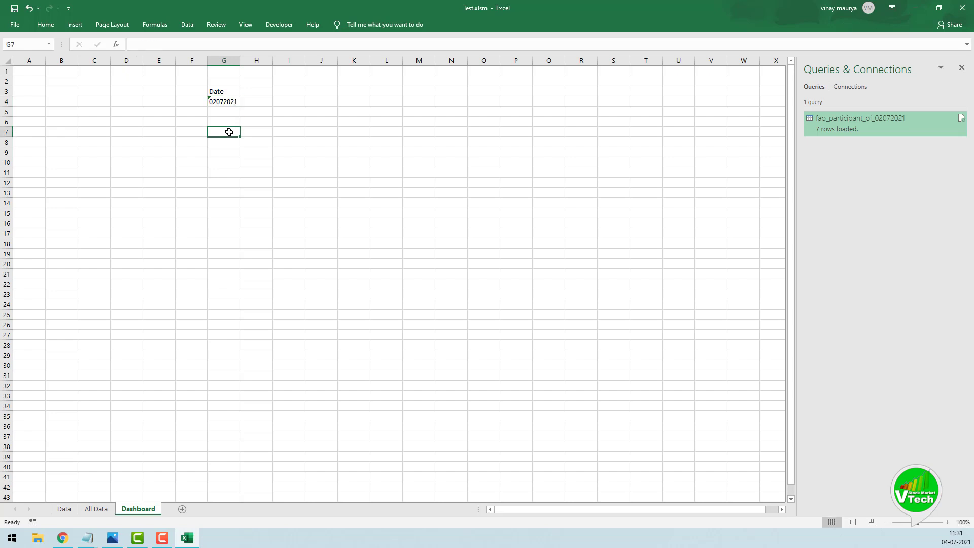
{"action": "left_click", "coordinate": [225, 102]}
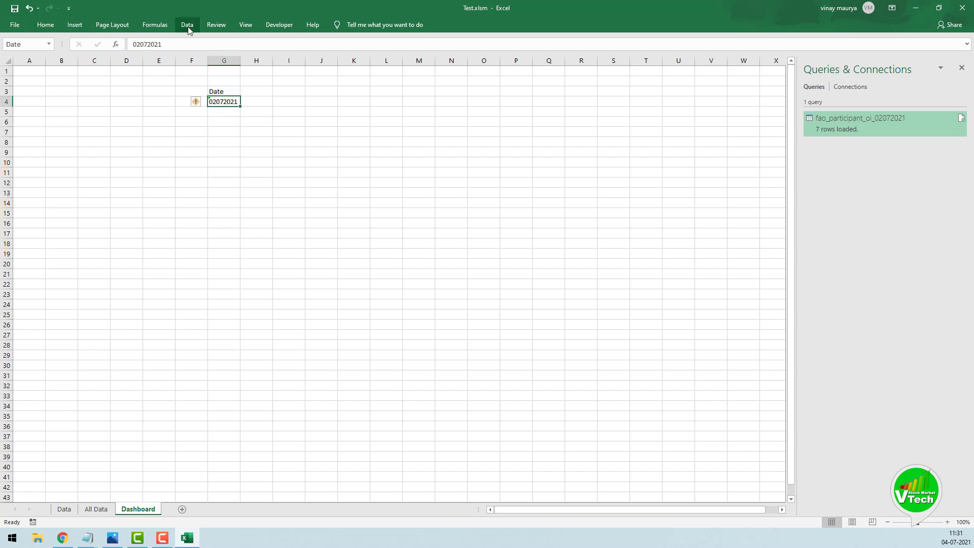
Open the fao_participant_oi_02072021 query in the Power Query Editor.
{"action": "left_click", "coordinate": [188, 27]}
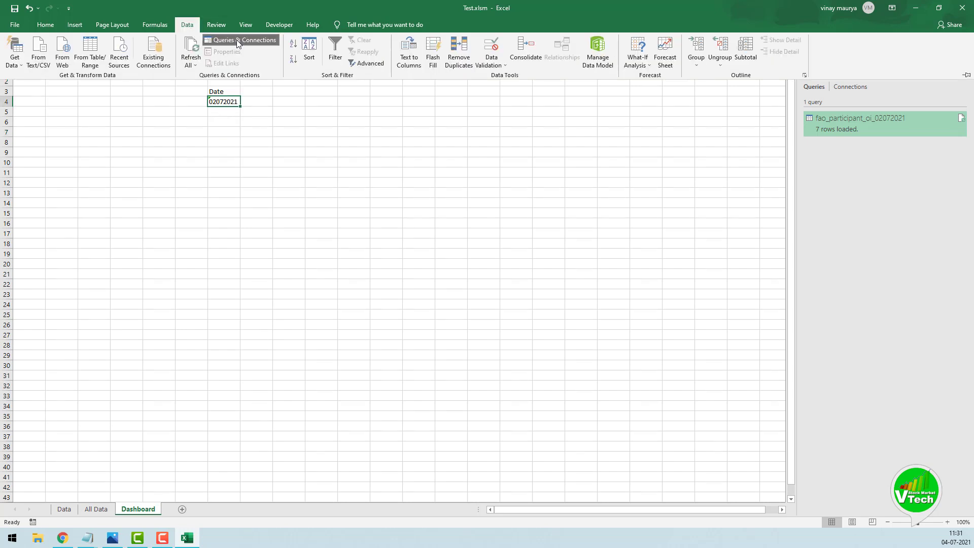
{"action": "left_click", "coordinate": [236, 41]}
{"action": "left_click", "coordinate": [187, 25]}
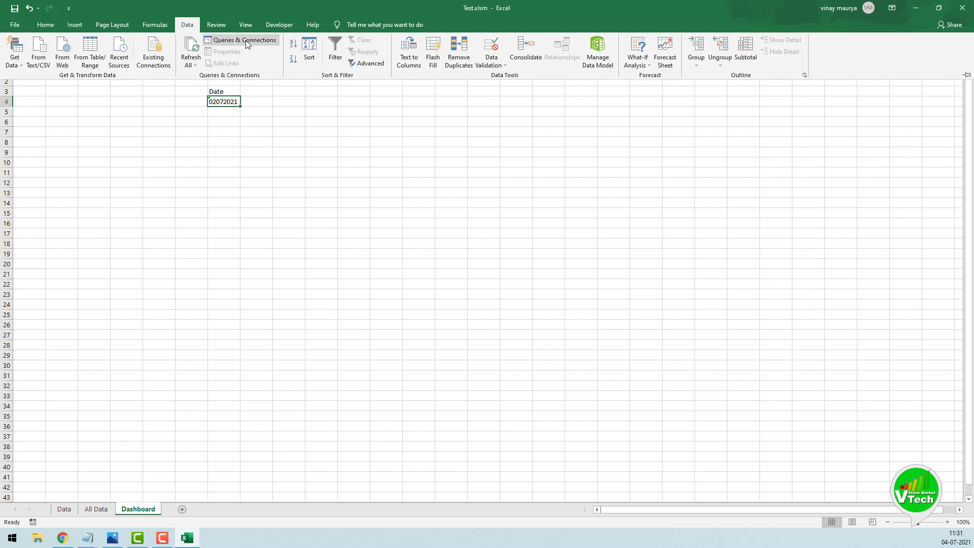
{"action": "left_click", "coordinate": [246, 41]}
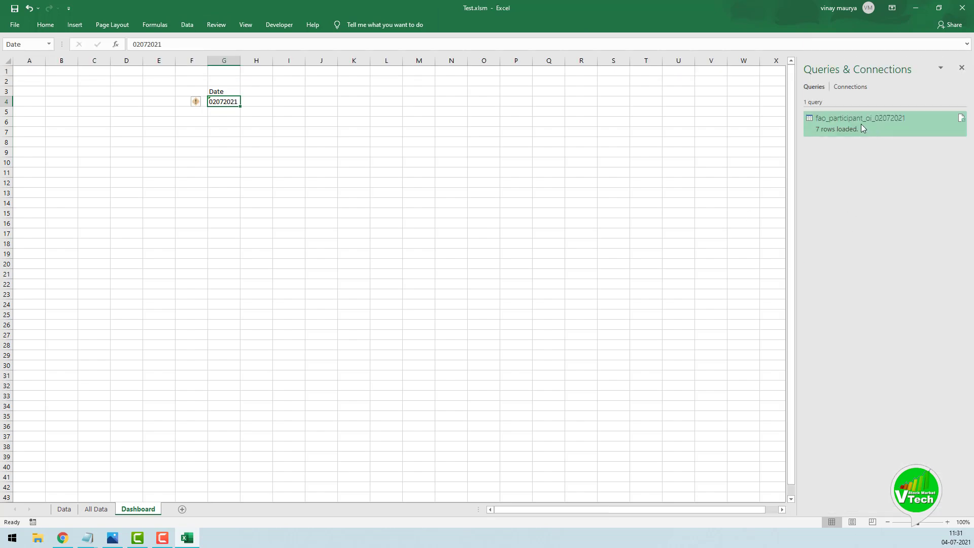
{"action": "double_click", "coordinate": [865, 123]}
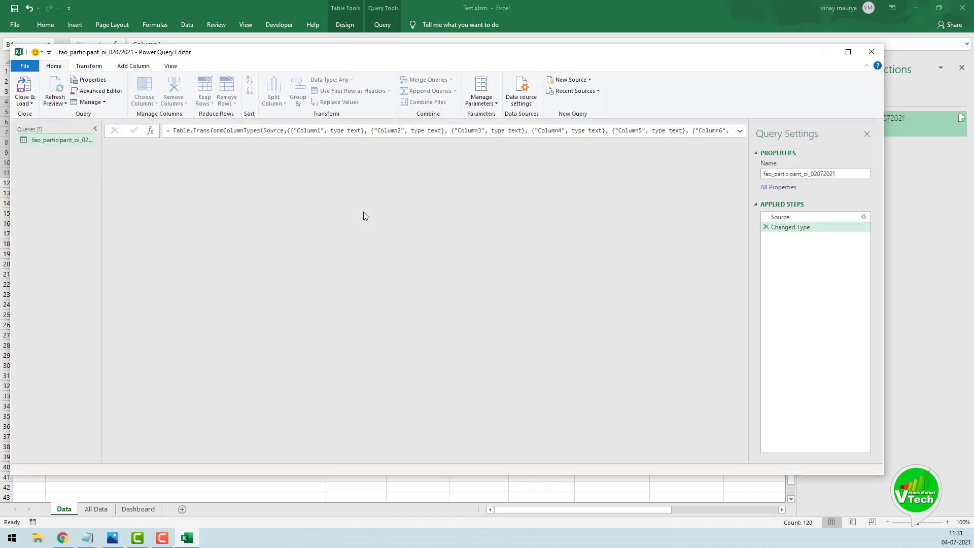
Duplicate the fao_participant_oi_02072021 query and rename the copy Date.
{"action": "right_click", "coordinate": [28, 140]}
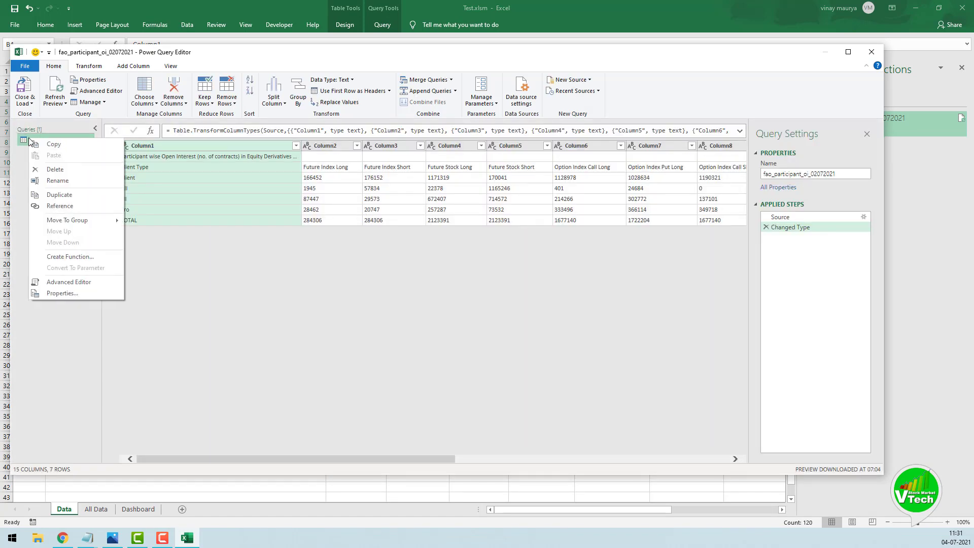
{"action": "left_click", "coordinate": [60, 195]}
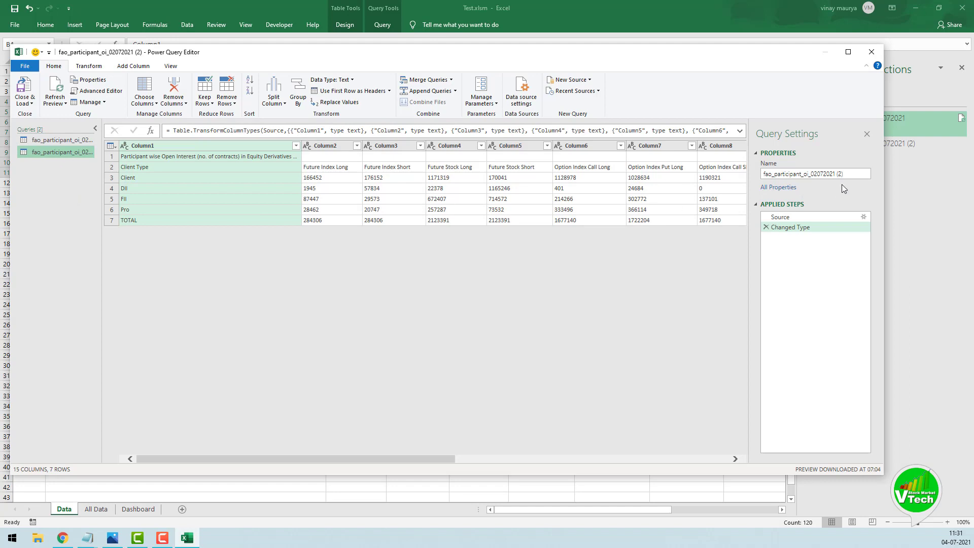
{"action": "left_click", "coordinate": [852, 174]}
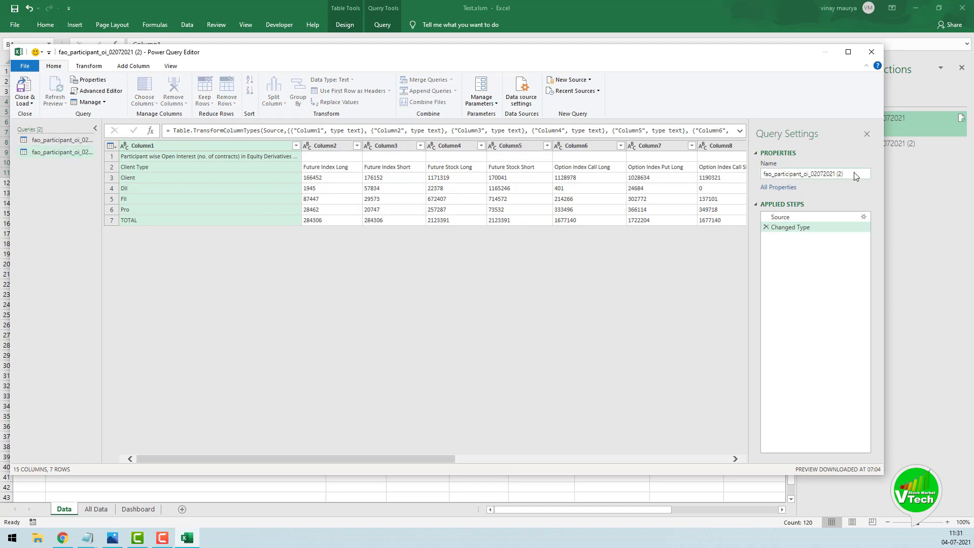
{"action": "left_click_drag", "start_coordinate": [854, 174], "coordinate": [762, 175]}
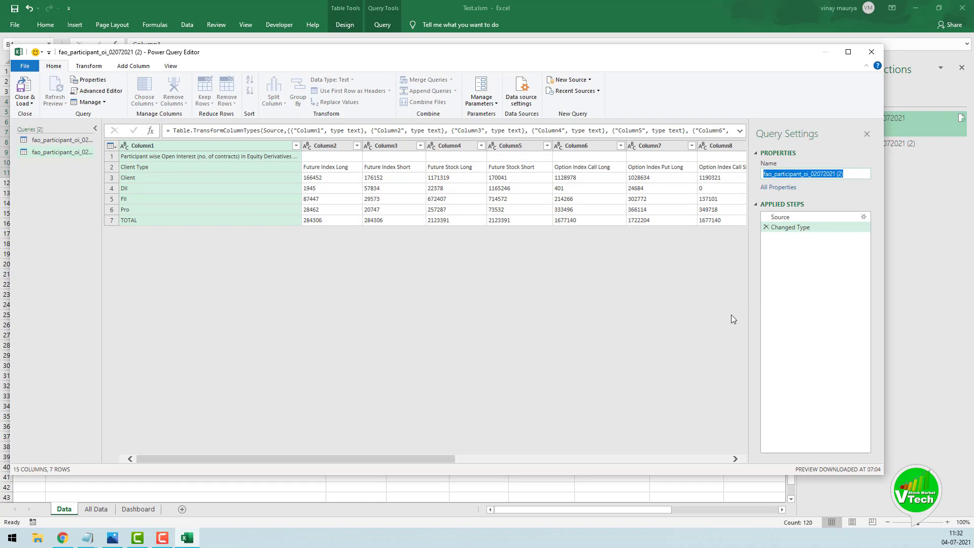
{"action": "type", "text": "Date"}
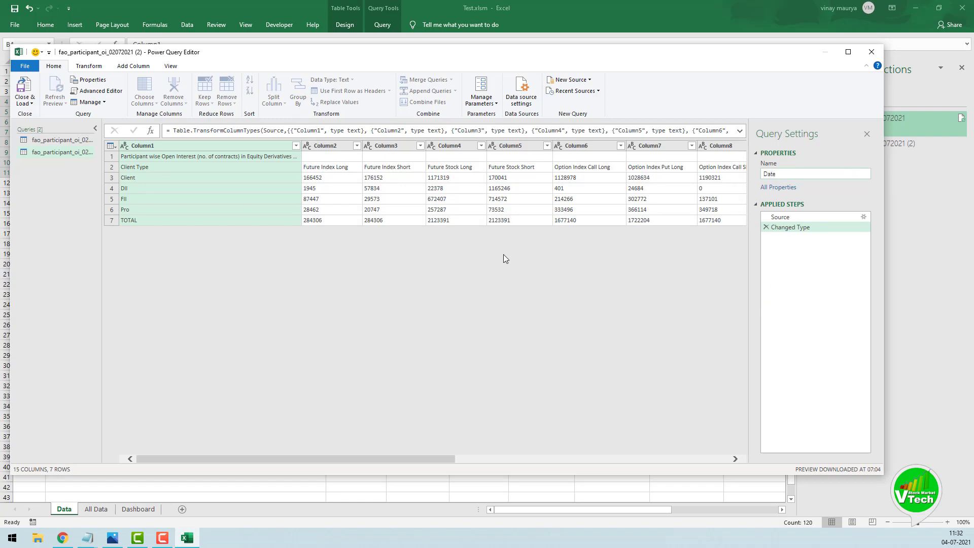
{"action": "left_click", "coordinate": [59, 178]}
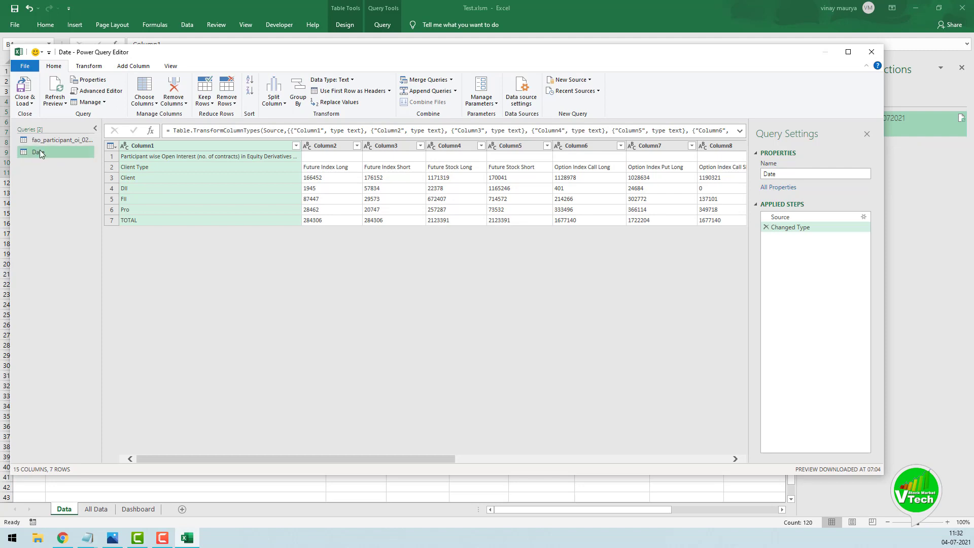
Replace the Date query's code with the instrument function from the Notepad file, which returns the workbook's named cell Date as text.
{"action": "left_click", "coordinate": [108, 93]}
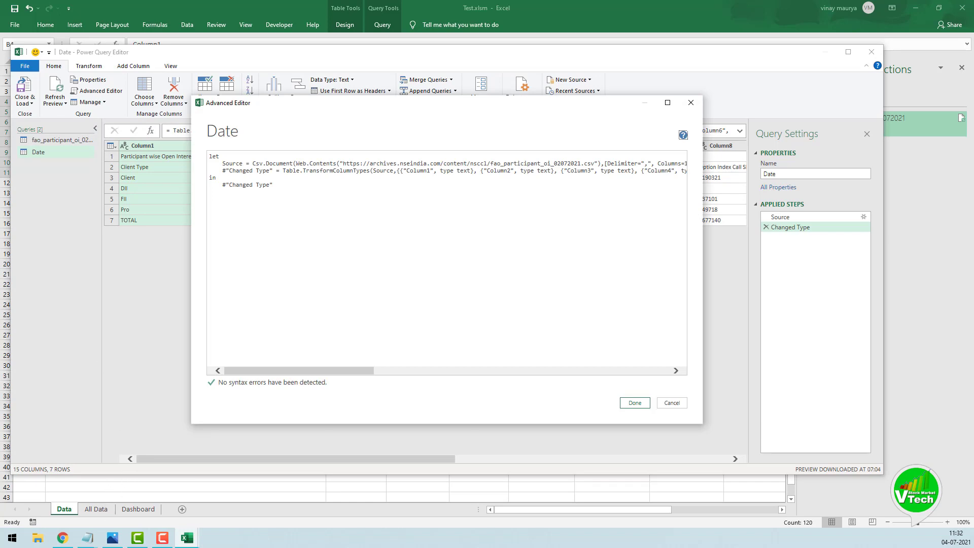
{"action": "key", "text": "alt+Tab"}
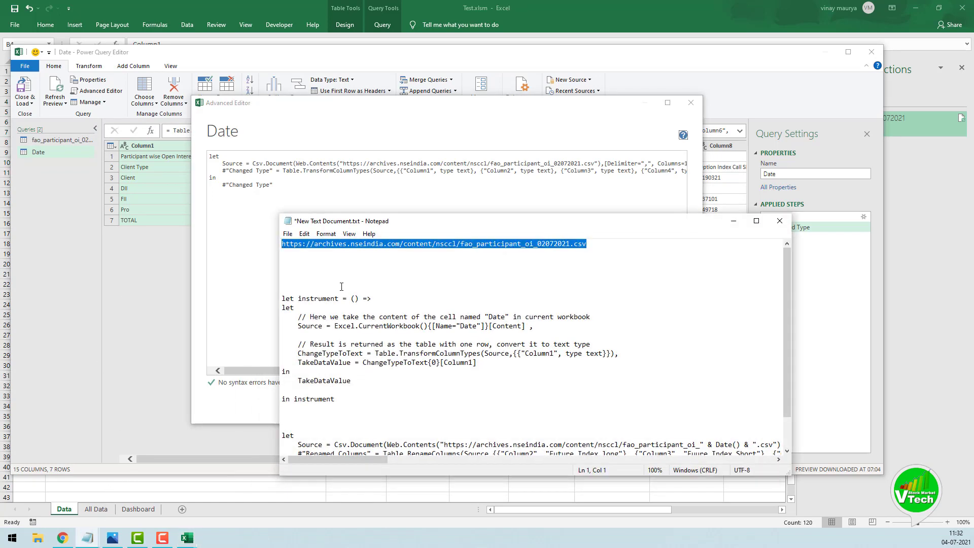
{"action": "left_click_drag", "start_coordinate": [339, 399], "coordinate": [280, 300]}
{"action": "key", "text": "ctrl+c"}
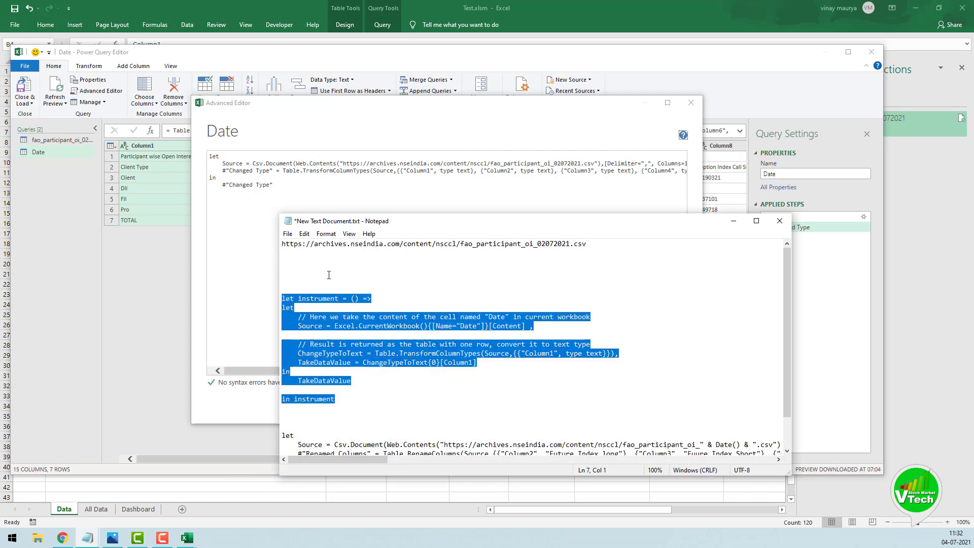
{"action": "left_click", "coordinate": [276, 189]}
{"action": "left_click_drag", "start_coordinate": [276, 189], "coordinate": [195, 157]}
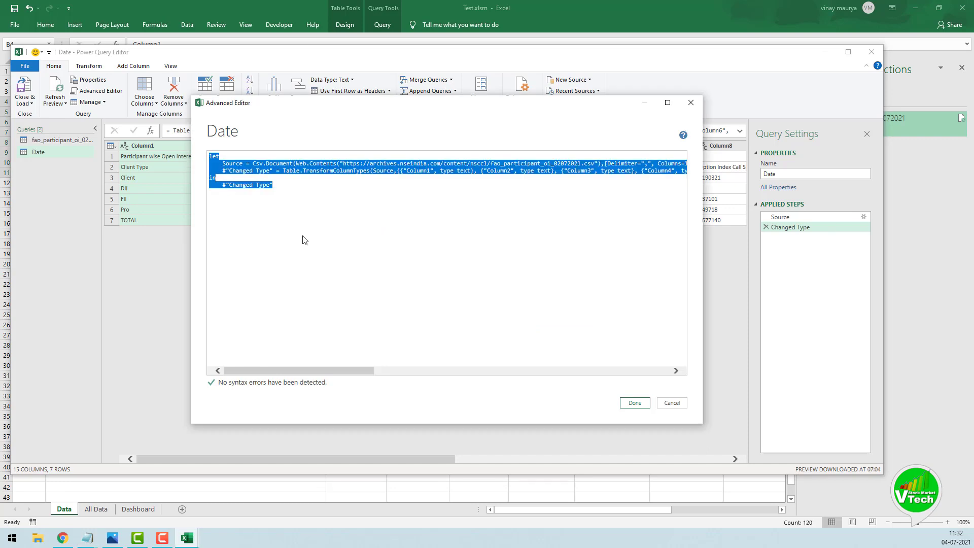
{"action": "key", "text": "ctrl+v"}
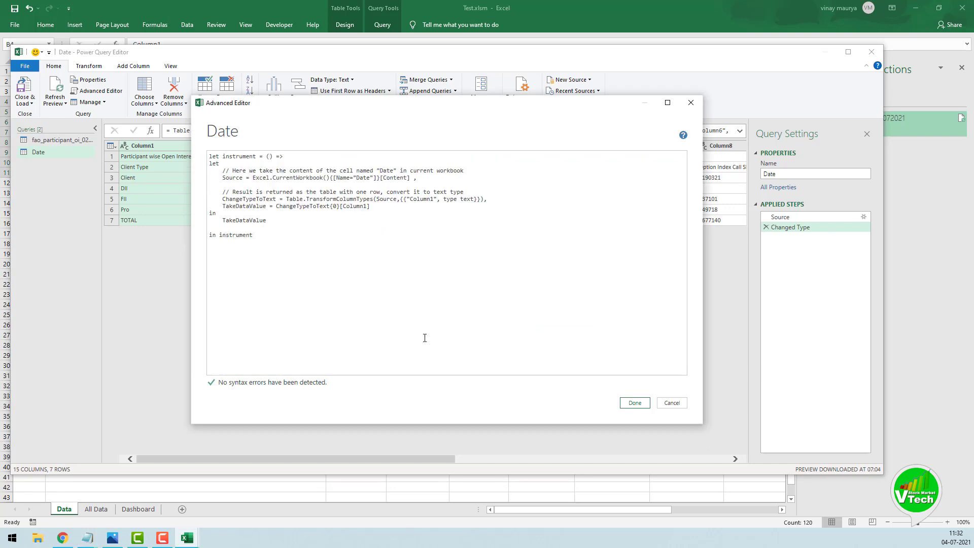
{"action": "left_click", "coordinate": [634, 403]}
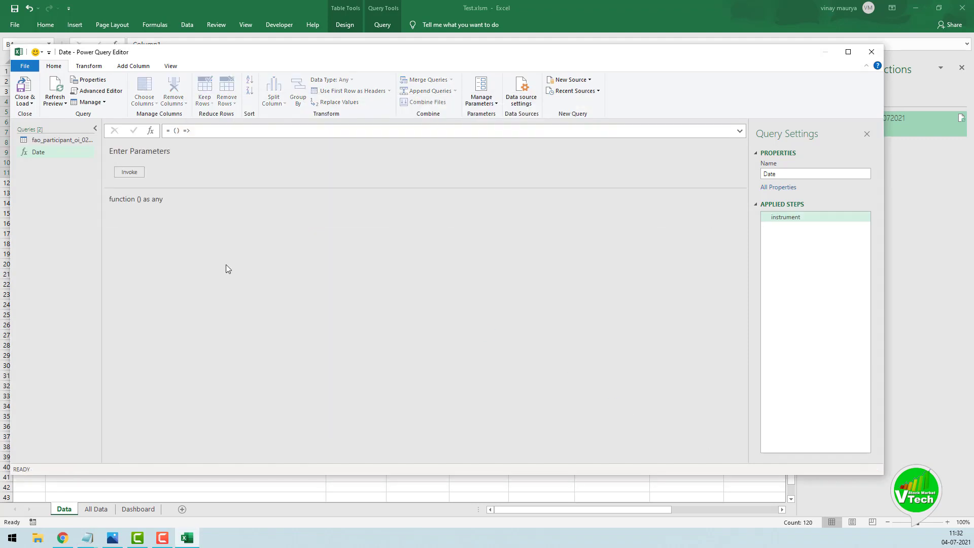
Invoke the Date function to test it, and delete the query it generates.
{"action": "left_click", "coordinate": [130, 173]}
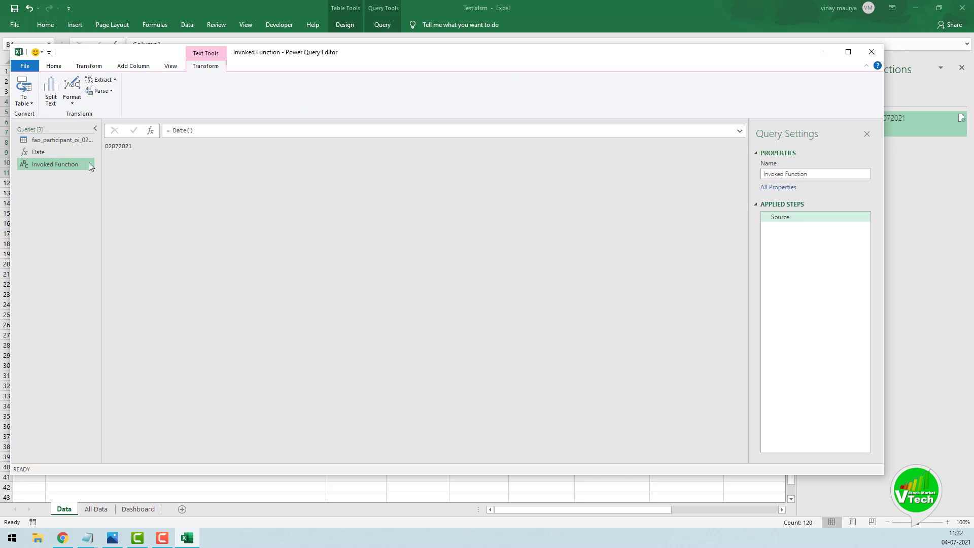
{"action": "right_click", "coordinate": [53, 166]}
{"action": "left_click", "coordinate": [76, 198]}
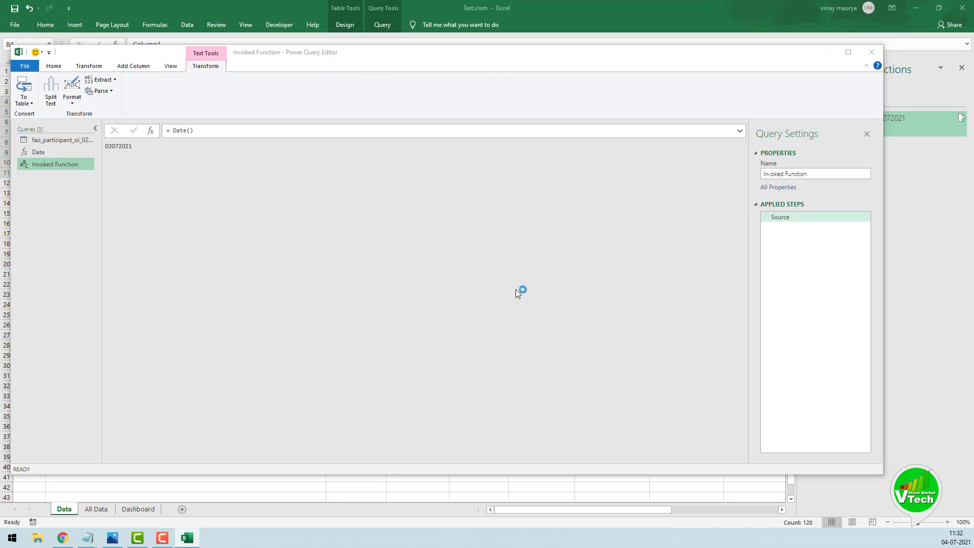
{"action": "left_click", "coordinate": [531, 284]}
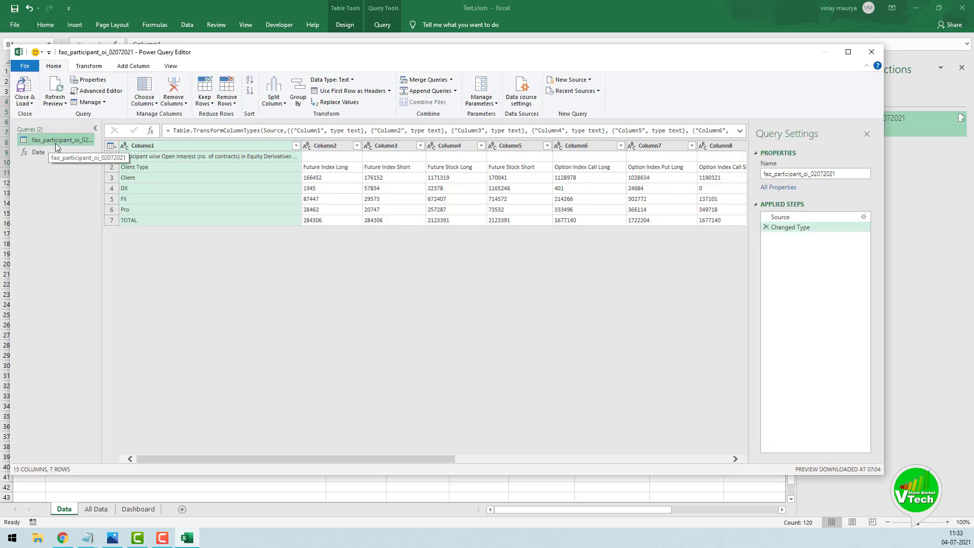
Replace the fao_participant_oi_02072021 query's code with the Notepad version that inserts Date() into the CSV address, renames columns and sets number types.
{"action": "left_click", "coordinate": [101, 91]}
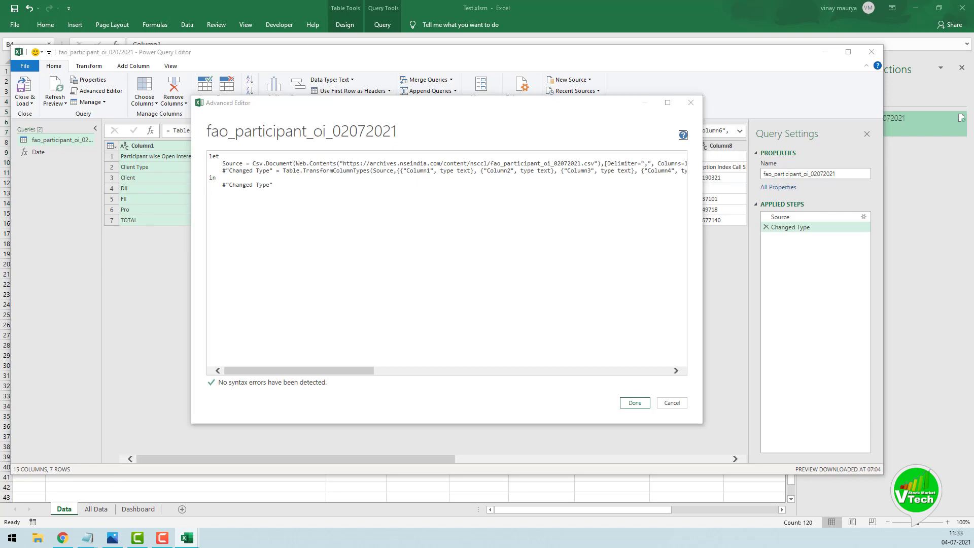
{"action": "key", "text": "alt+Tab"}
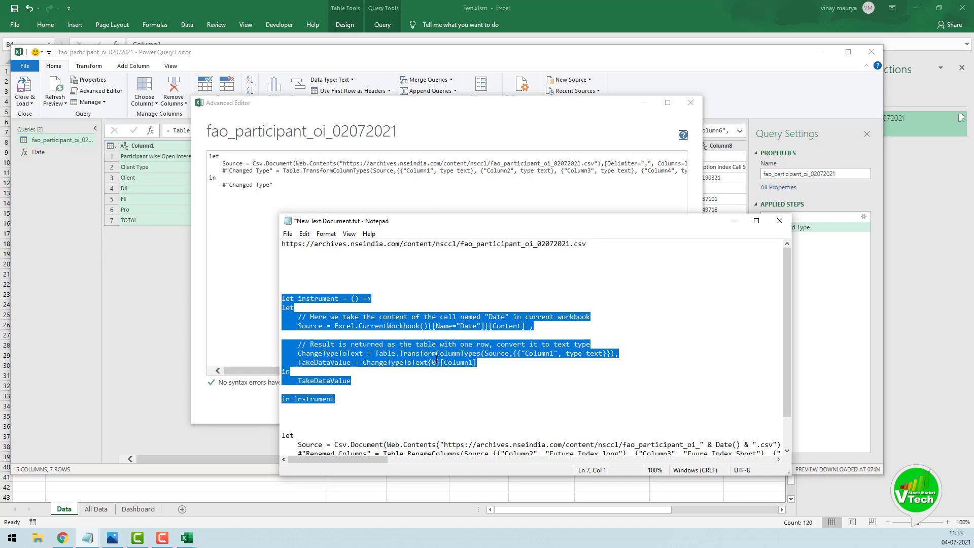
{"action": "left_click_drag", "start_coordinate": [450, 221], "coordinate": [539, 158]}
{"action": "scroll", "coordinate": [463, 348], "scroll_direction": "down", "scroll_amount": 2}
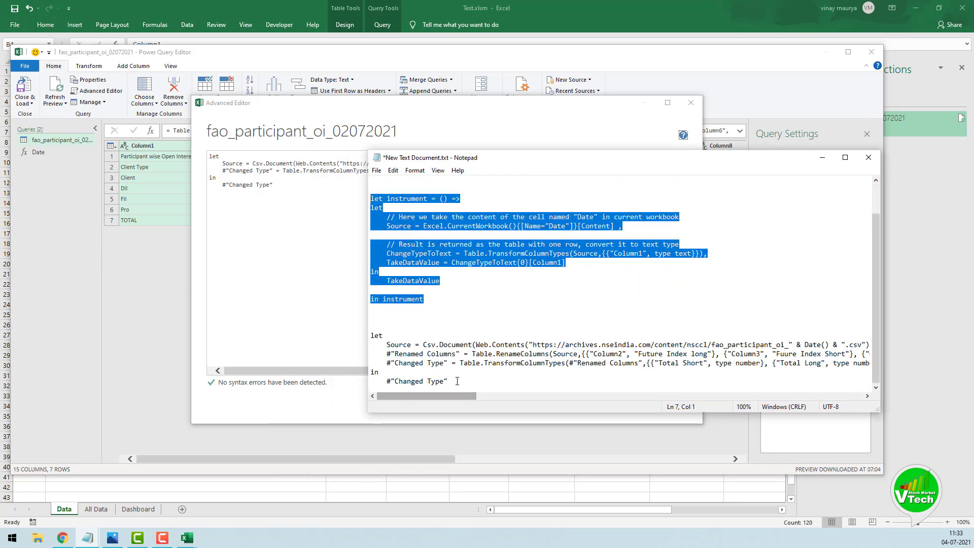
{"action": "left_click_drag", "start_coordinate": [448, 382], "coordinate": [371, 335]}
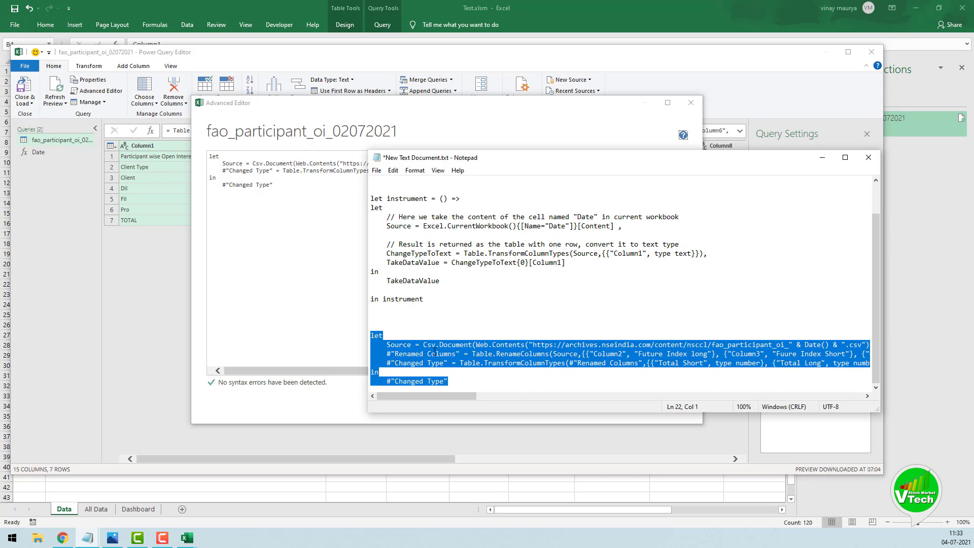
{"action": "left_click", "coordinate": [315, 249]}
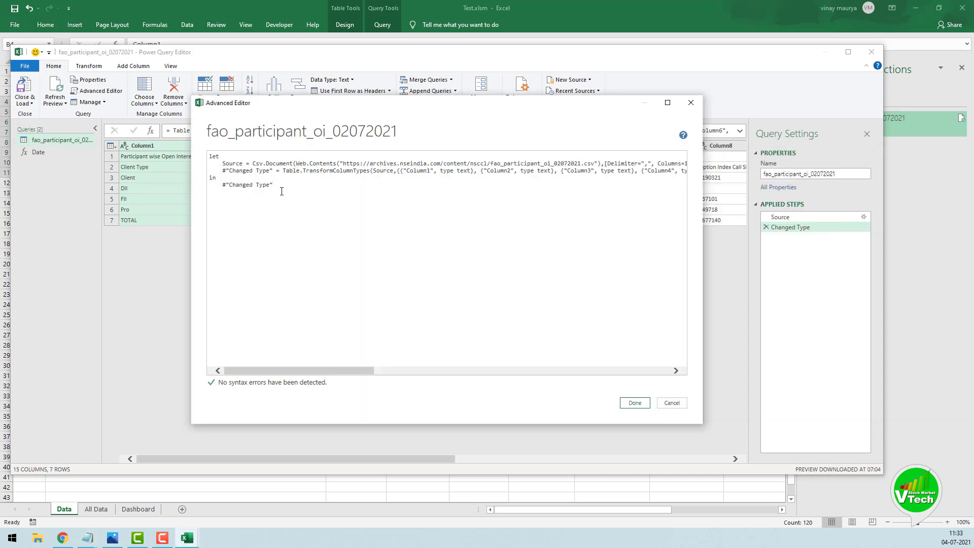
{"action": "key", "text": "ctrl+a"}
{"action": "key", "text": "ctrl+v"}
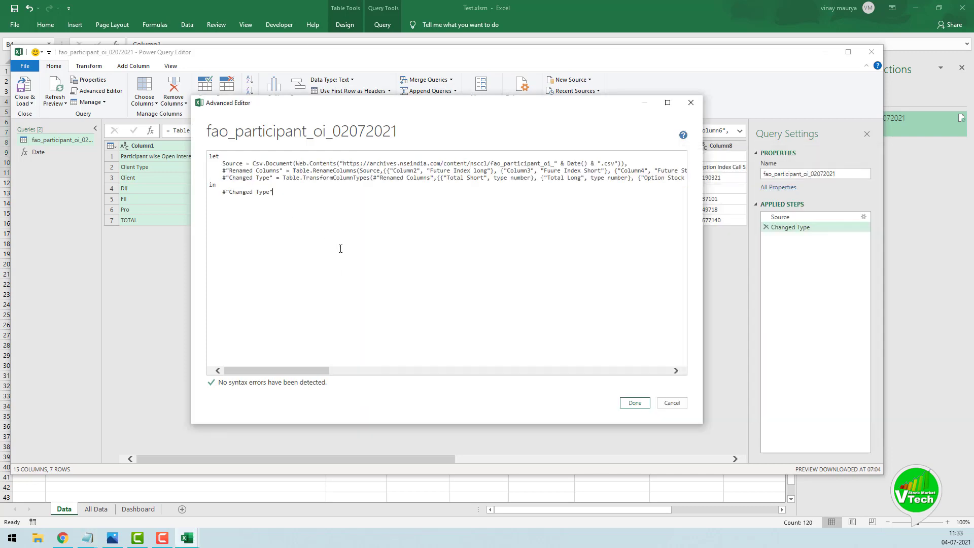
{"action": "left_click", "coordinate": [635, 404]}
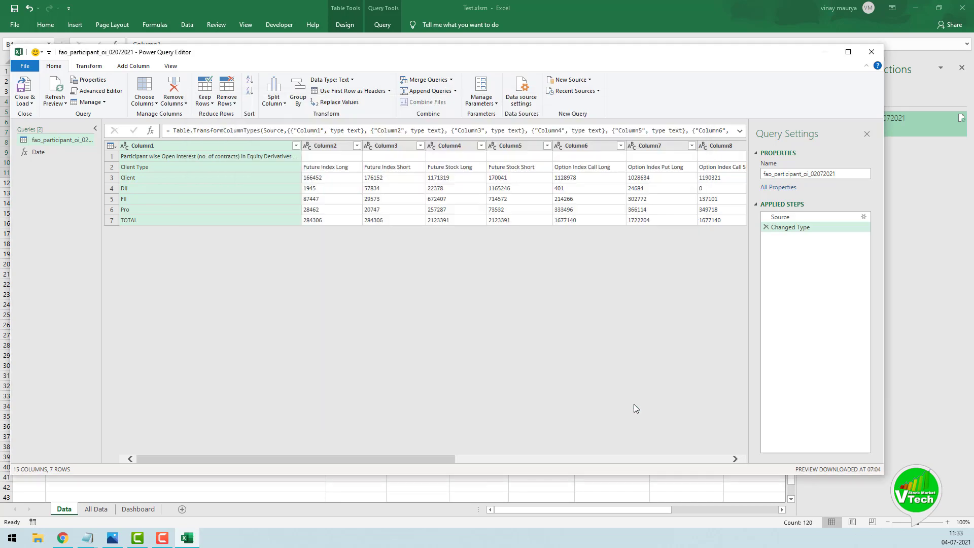
Provide the required data privacy information by ignoring Privacy Levels checks for this file.
{"action": "left_click", "coordinate": [274, 150]}
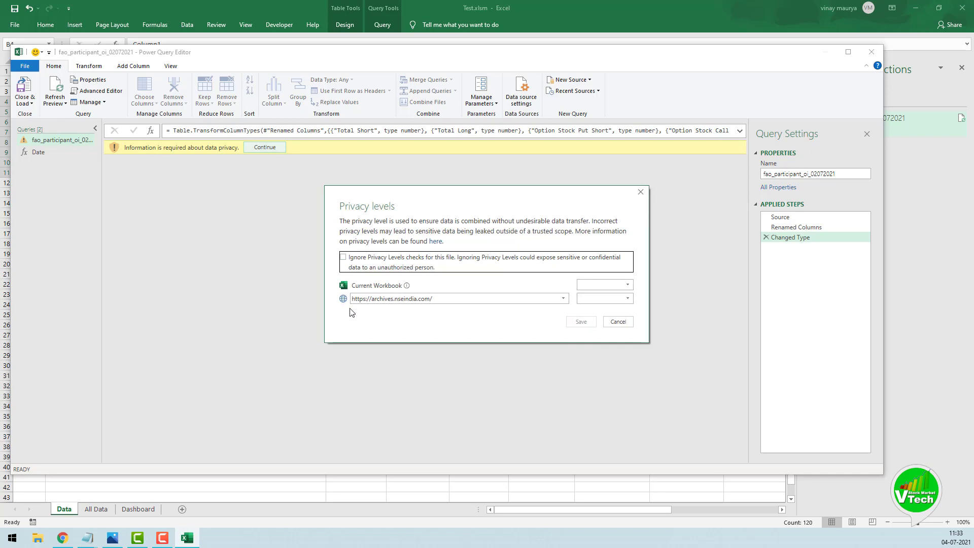
{"action": "left_click", "coordinate": [343, 257]}
{"action": "left_click", "coordinate": [580, 322]}
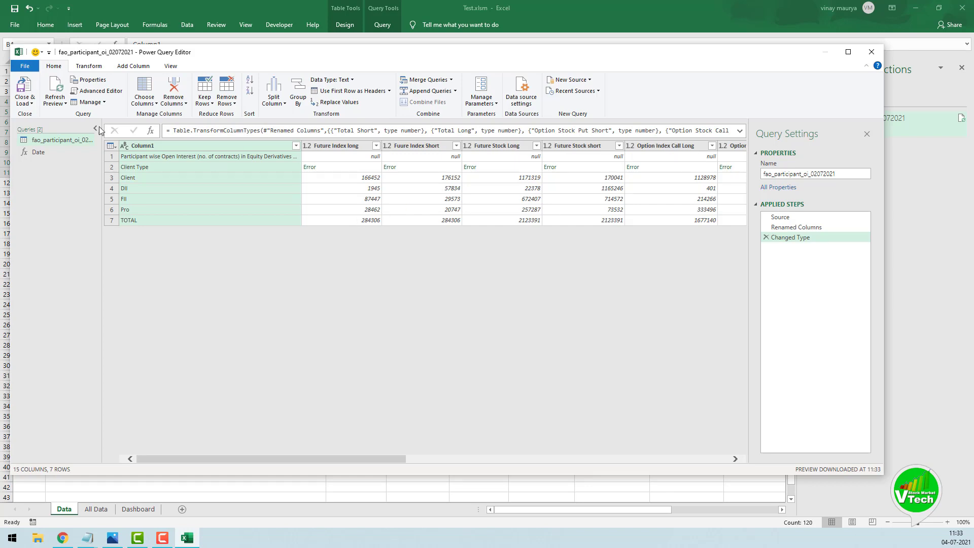
Close and load the edited queries into the workbook, and close the Queries & Connections pane.
{"action": "left_click", "coordinate": [24, 101]}
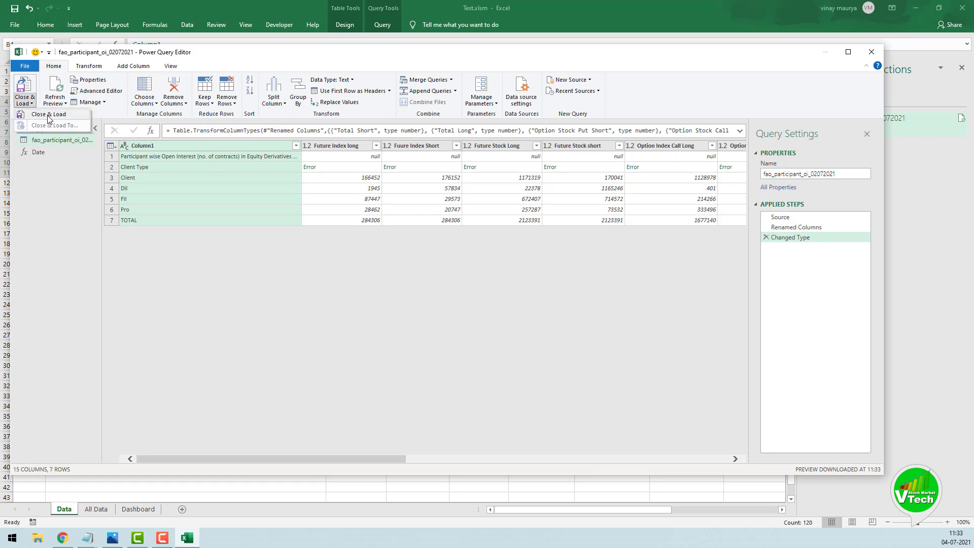
{"action": "left_click", "coordinate": [46, 115]}
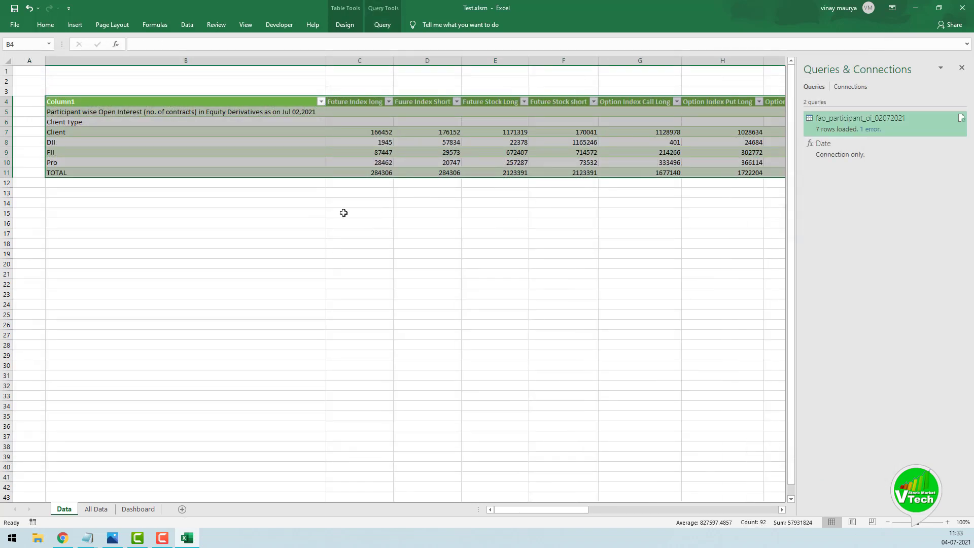
{"action": "left_click", "coordinate": [418, 210]}
{"action": "left_click", "coordinate": [492, 212]}
{"action": "left_click", "coordinate": [962, 68]}
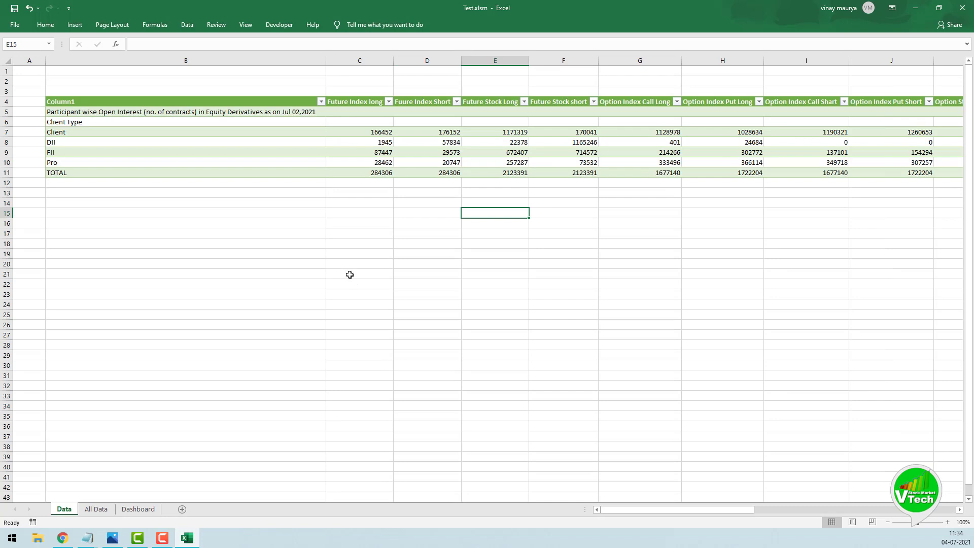
Go to the Dashboard sheet, select cell E4, and open the Visual Basic editor.
{"action": "left_click", "coordinate": [95, 512]}
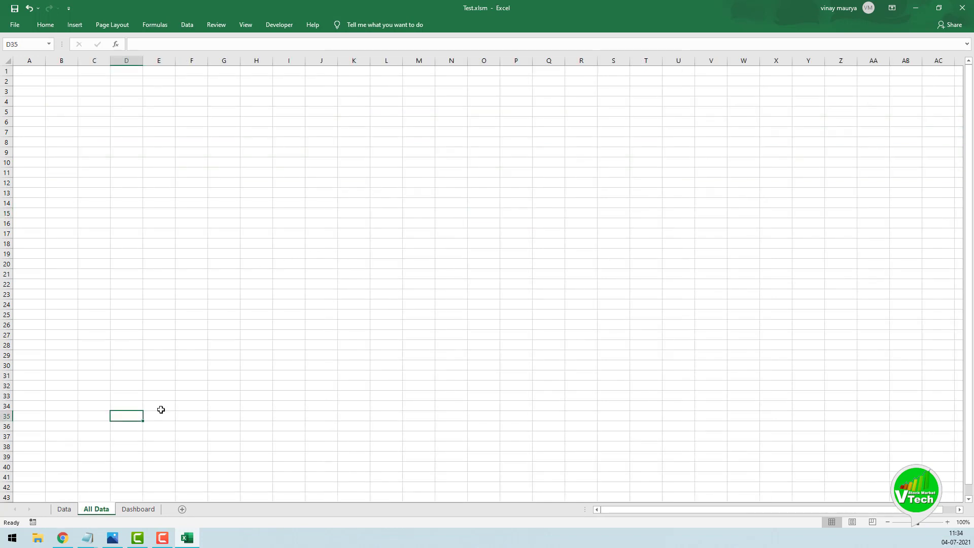
{"action": "left_click", "coordinate": [137, 510]}
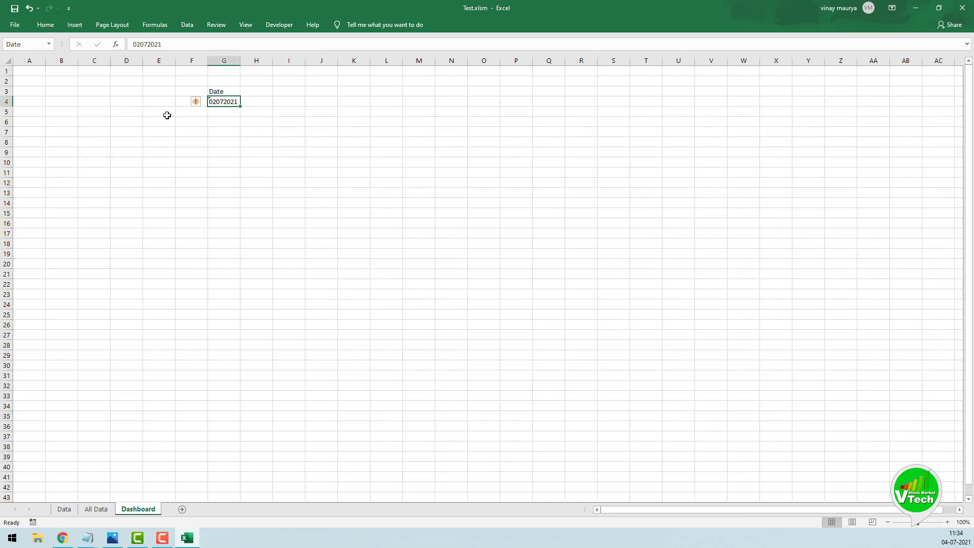
{"action": "left_click", "coordinate": [152, 100]}
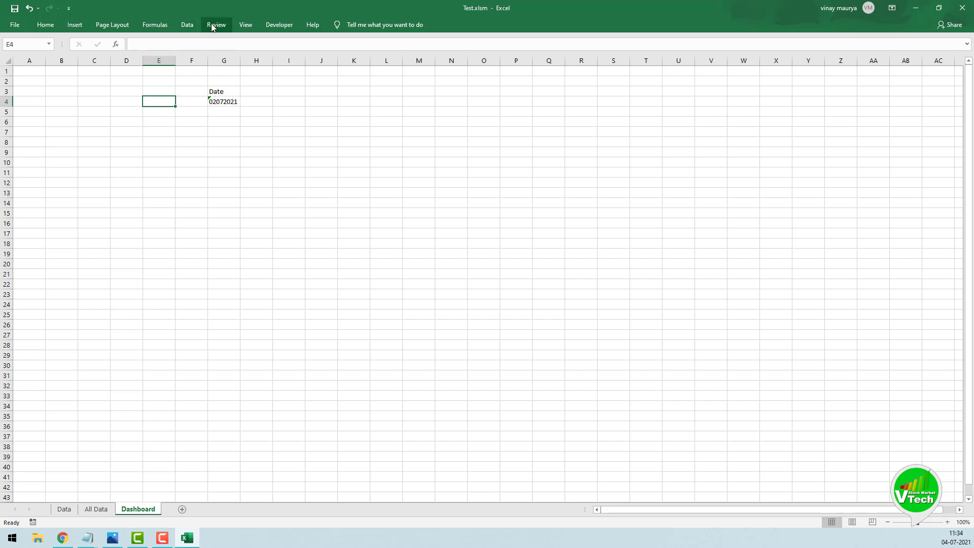
{"action": "left_click", "coordinate": [286, 27]}
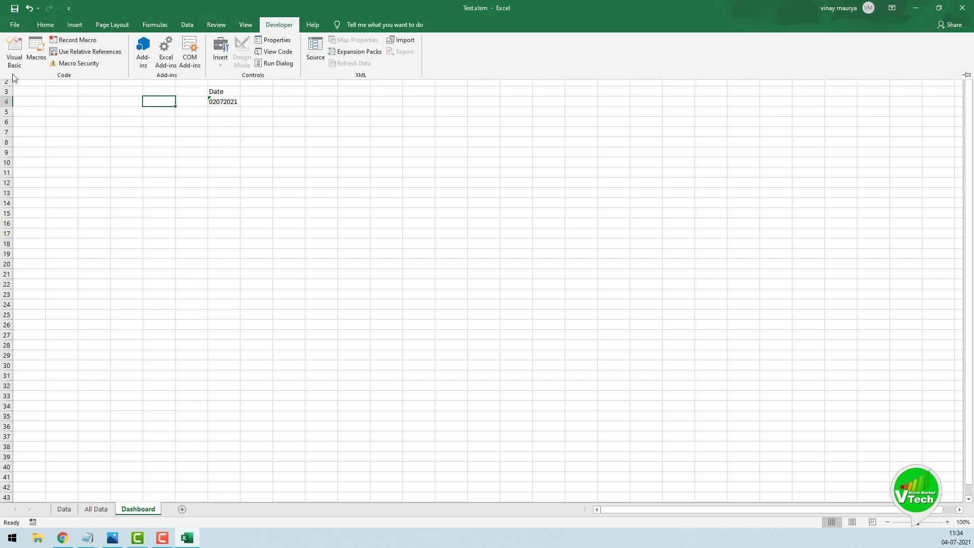
{"action": "left_click", "coordinate": [14, 51]}
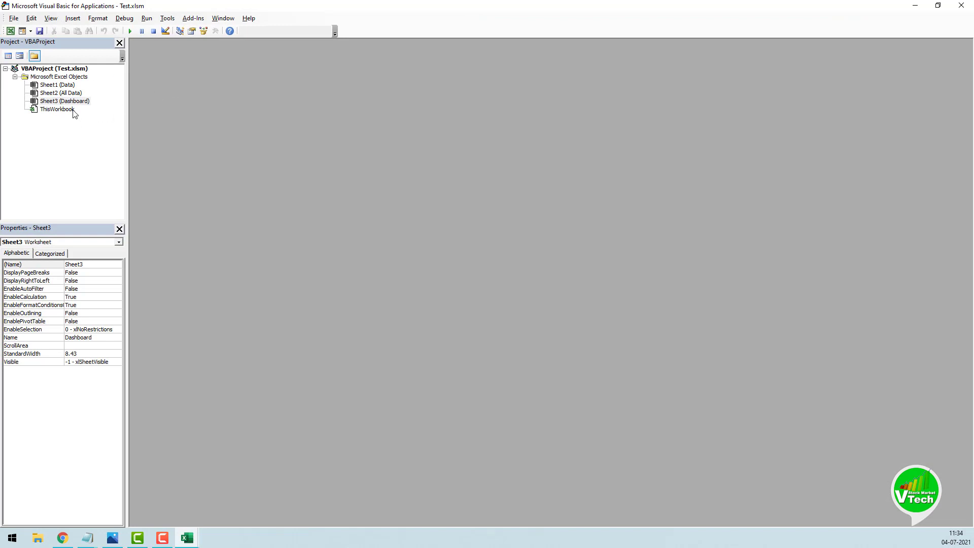
Insert a new module into the Test.xlsm VBA project and name it Fii.
{"action": "left_click", "coordinate": [31, 31]}
{"action": "left_click", "coordinate": [43, 54]}
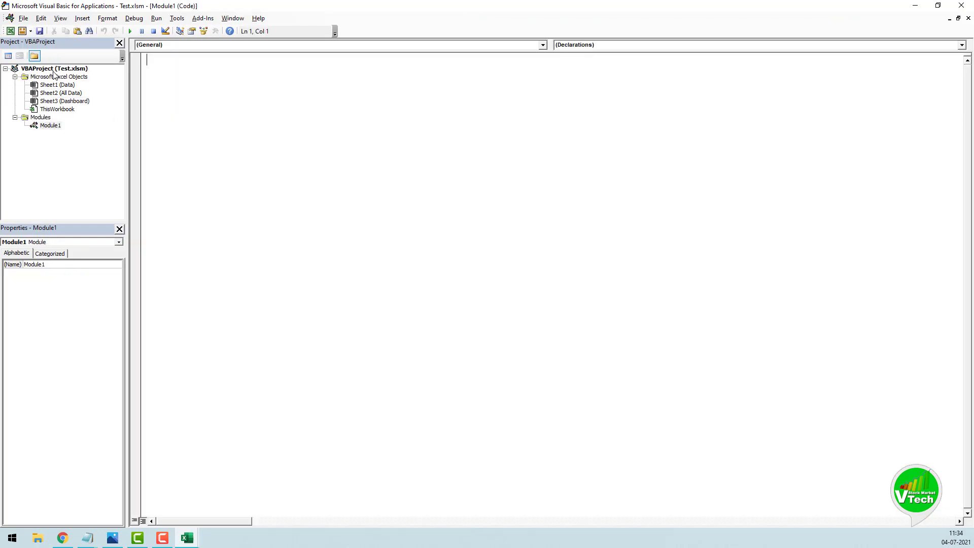
{"action": "double_click", "coordinate": [55, 263]}
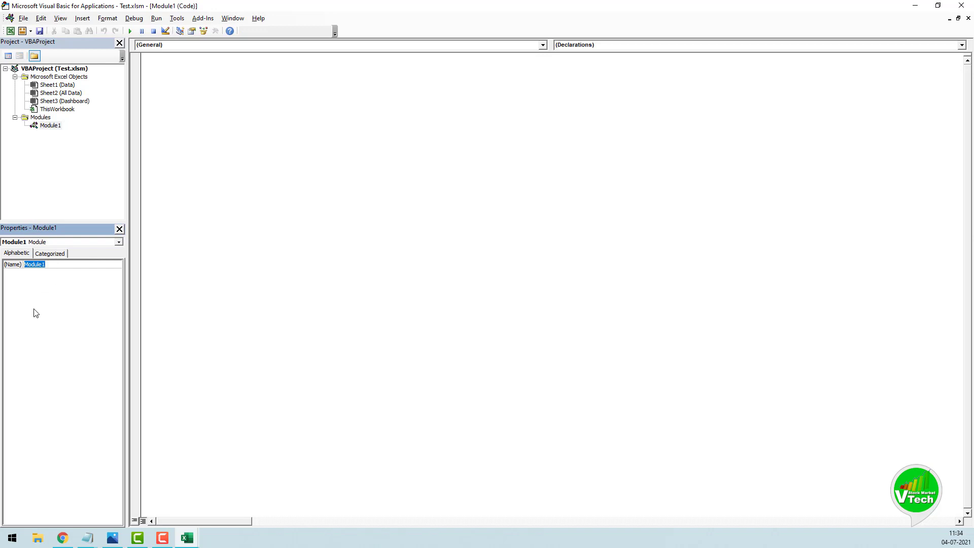
{"action": "type", "text": "Fii"}
{"action": "key", "text": "Return"}
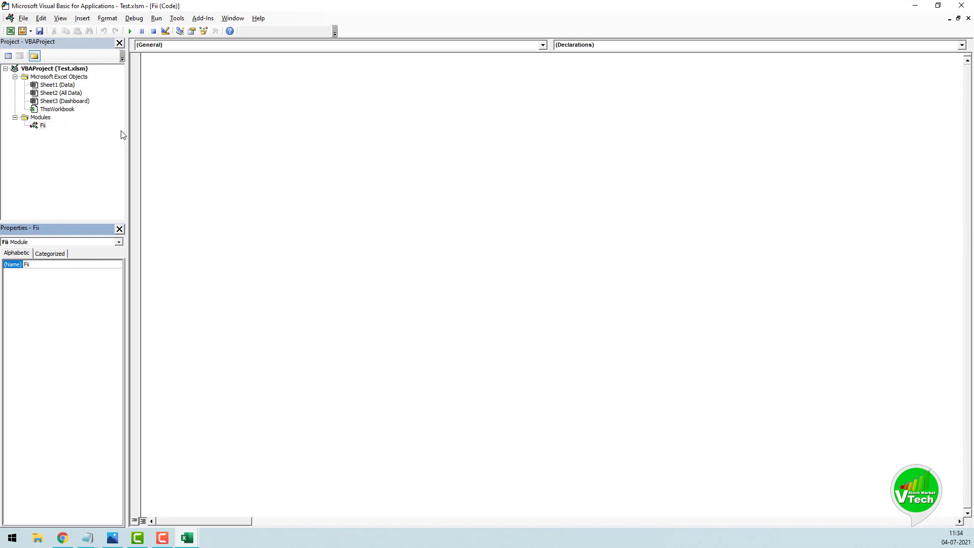
Set the code editor's font size to 18 for normal text.
{"action": "left_click", "coordinate": [208, 60]}
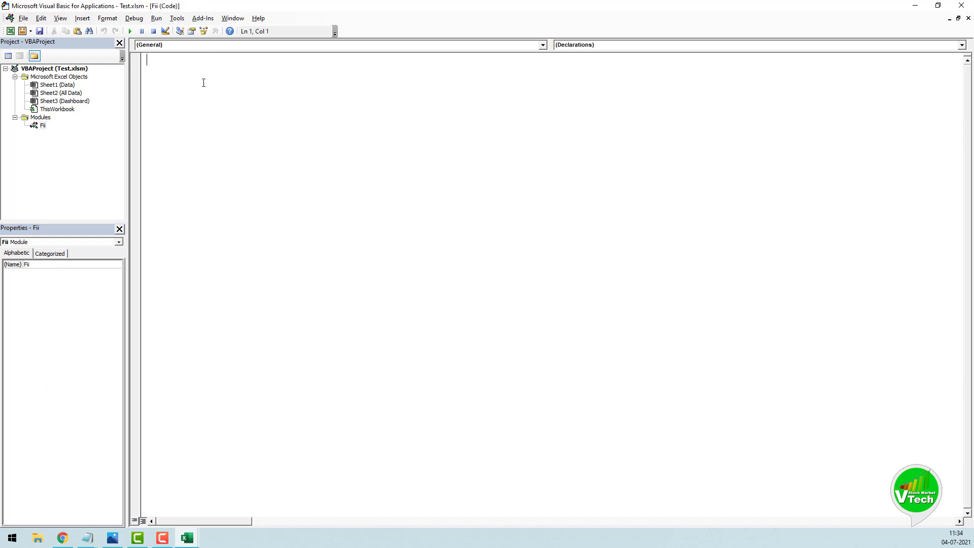
{"action": "left_click", "coordinate": [177, 18]}
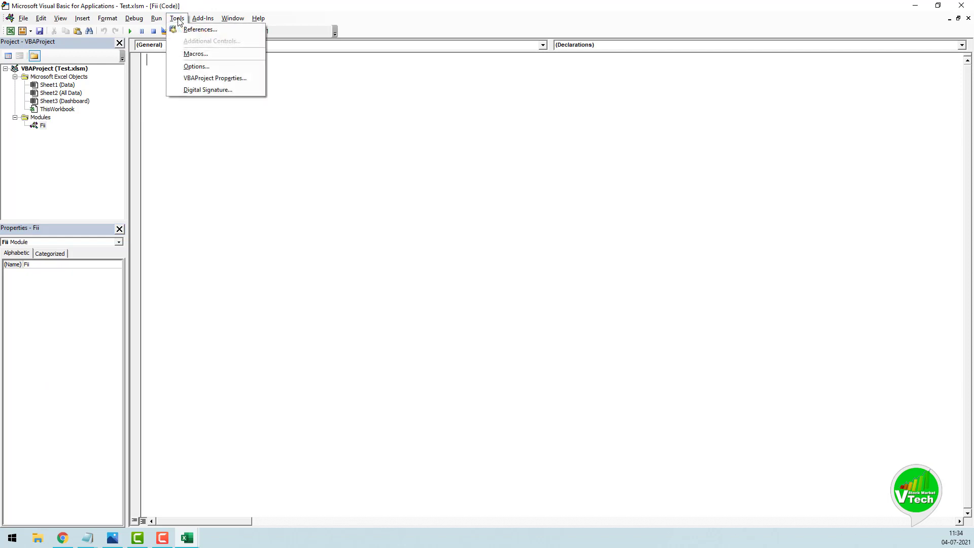
{"action": "left_click", "coordinate": [196, 66]}
{"action": "left_click", "coordinate": [401, 142]}
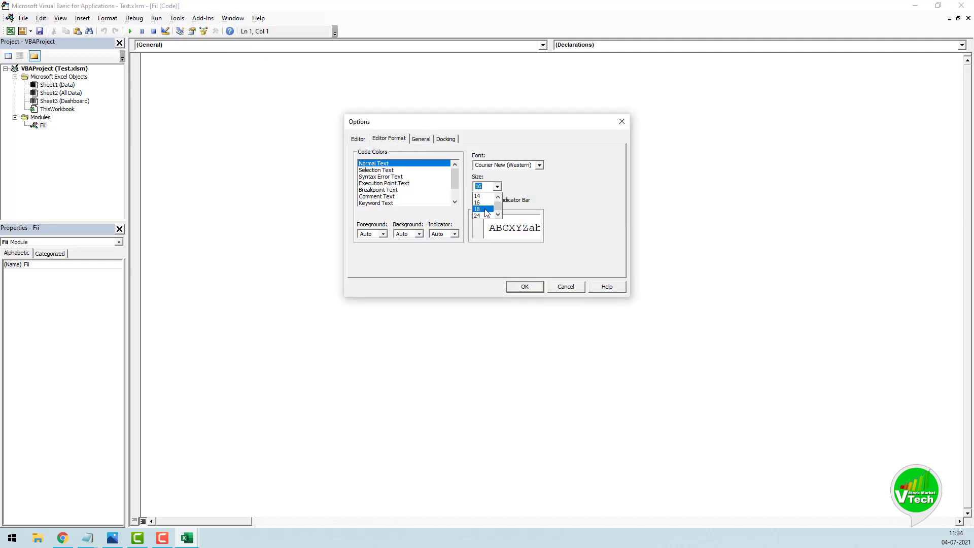
{"action": "left_click", "coordinate": [482, 209]}
{"action": "left_click", "coordinate": [524, 287]}
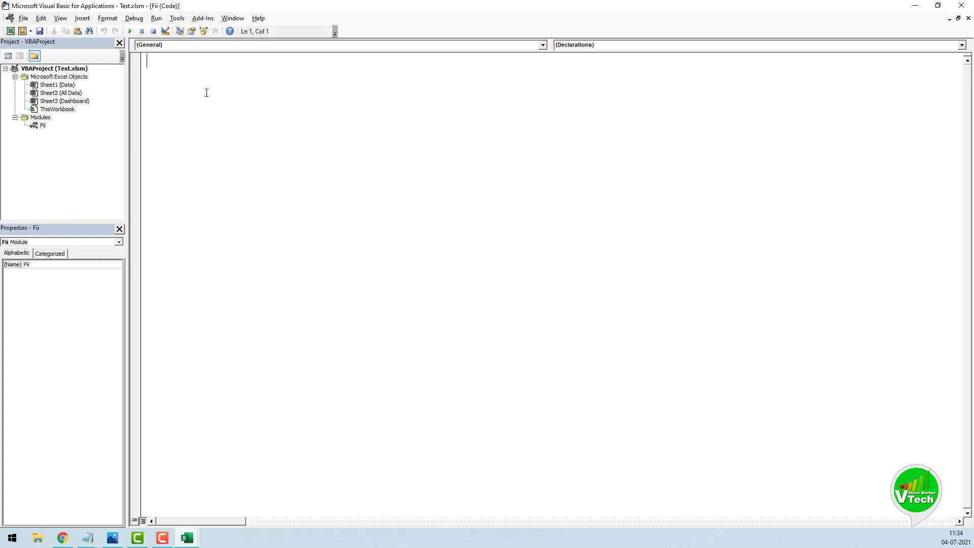
Write a refresh macro in the Fii module that runs ActiveWorkbook.RefreshAll, and close the Visual Basic editor.
{"action": "type", "text": "sub refresh"}
{"action": "key", "text": "Return"}
{"action": "key", "text": "Return"}
{"action": "key", "text": "Return"}
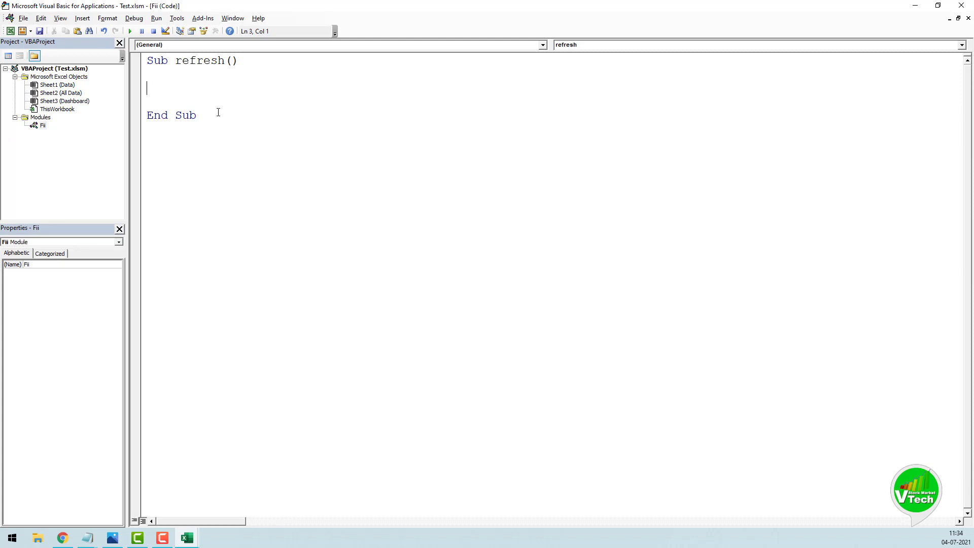
{"action": "type", "text": "activeworkbook.r"}
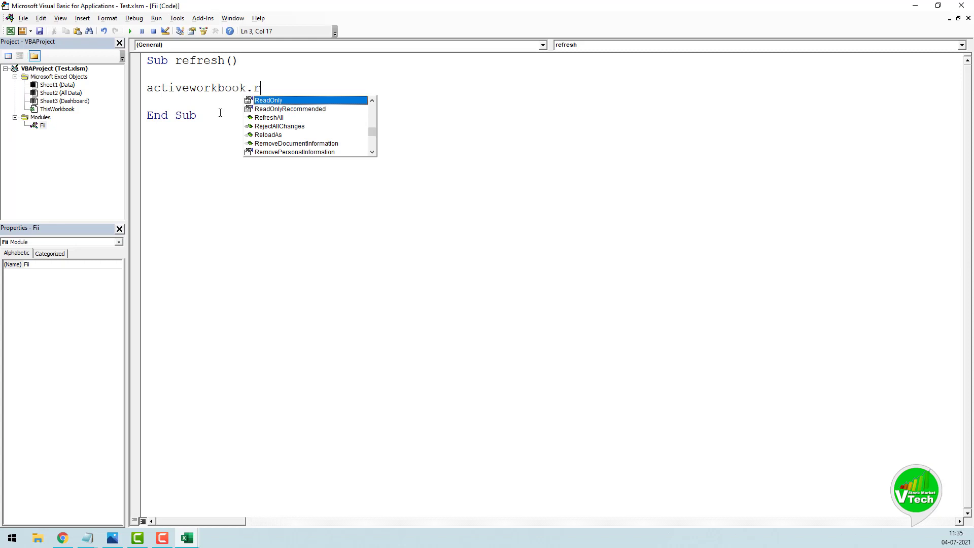
{"action": "double_click", "coordinate": [278, 118]}
{"action": "key", "text": "Return"}
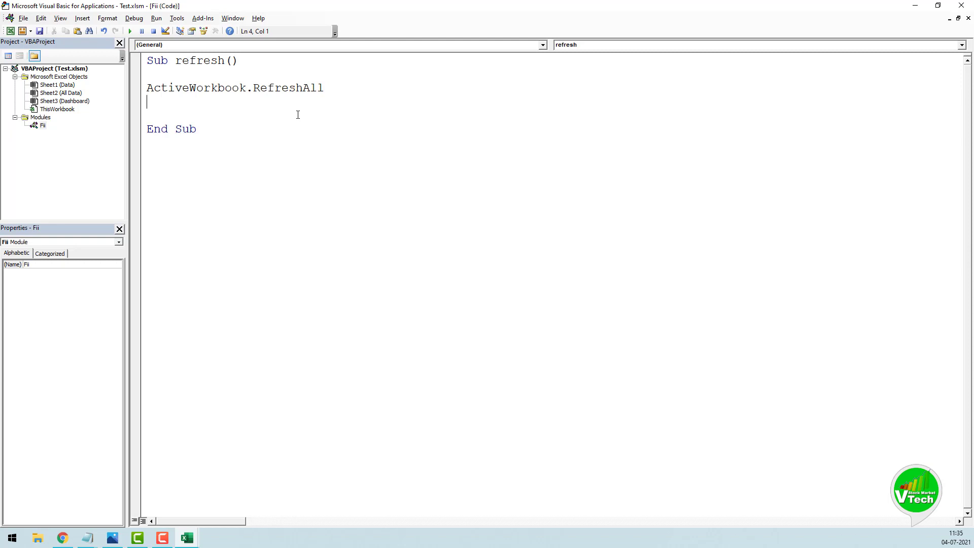
{"action": "left_click", "coordinate": [961, 5]}
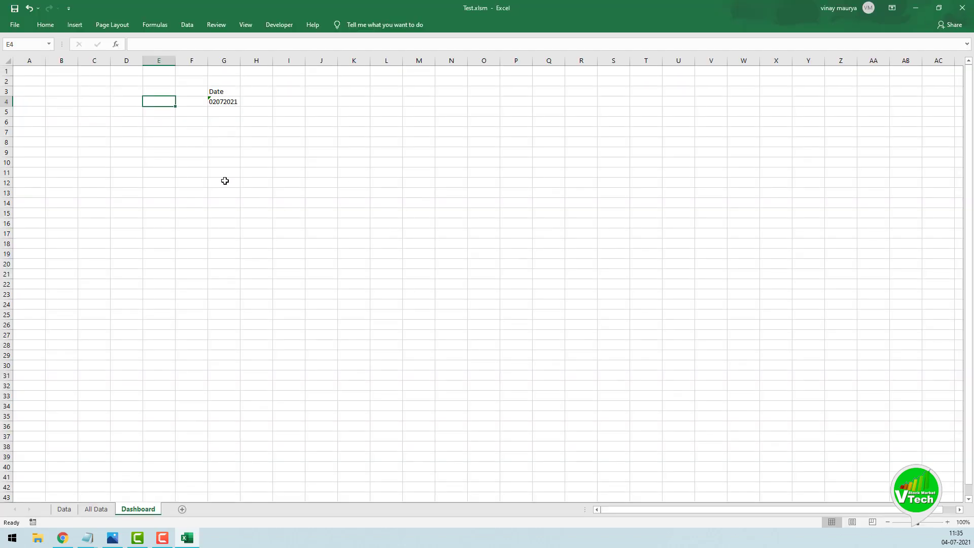
Insert a form control button over cell E4 of the Dashboard sheet and assign the refresh macro to it.
{"action": "left_click", "coordinate": [284, 25]}
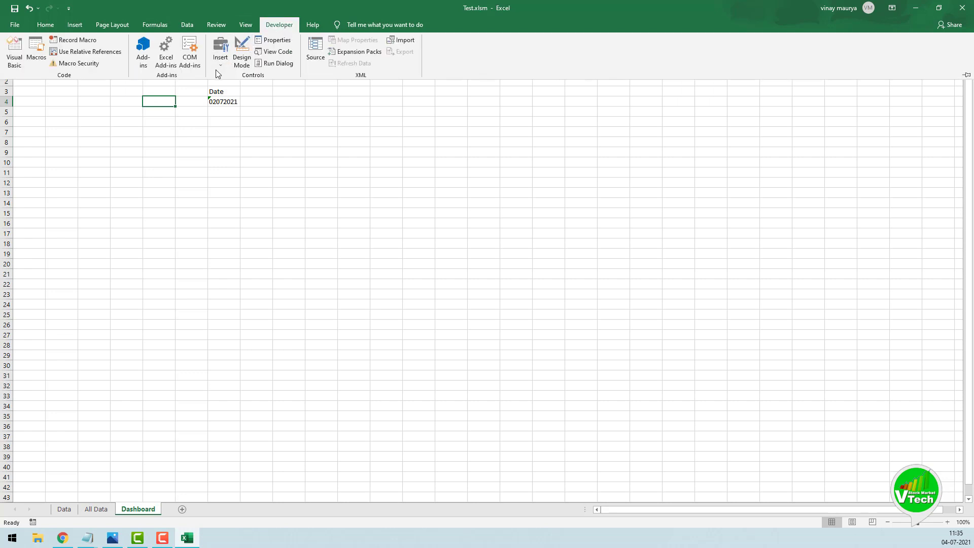
{"action": "left_click", "coordinate": [223, 64]}
{"action": "left_click", "coordinate": [217, 86]}
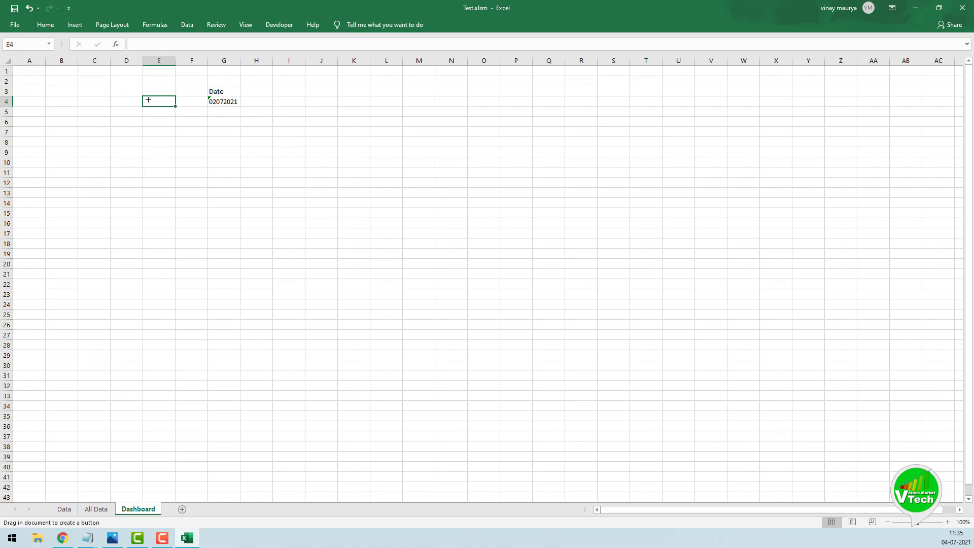
{"action": "left_click_drag", "start_coordinate": [142, 97], "coordinate": [186, 133]}
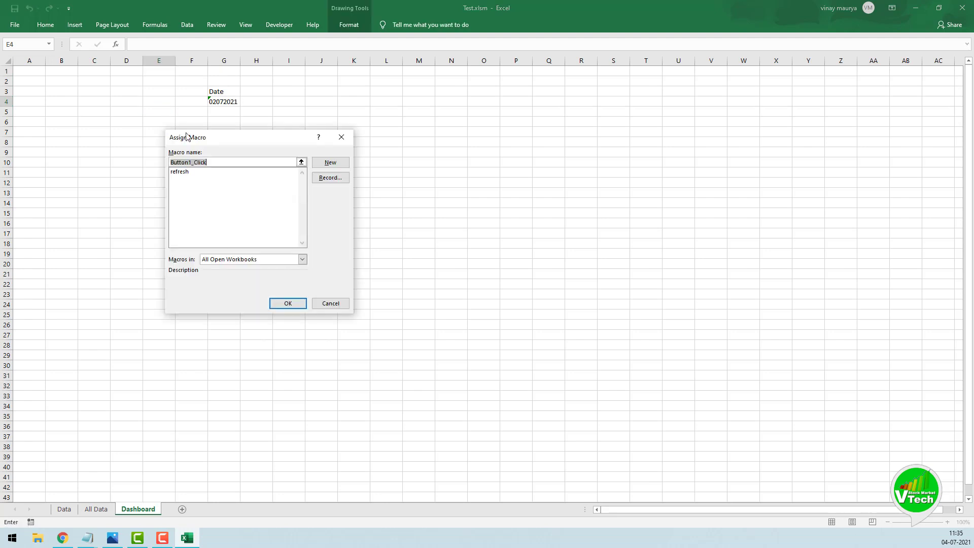
{"action": "left_click", "coordinate": [179, 173]}
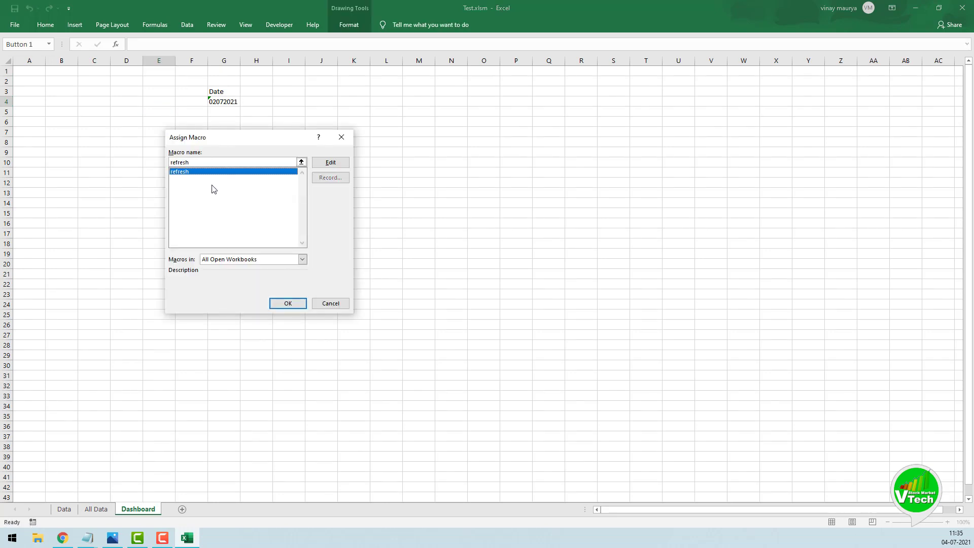
{"action": "left_click", "coordinate": [289, 303]}
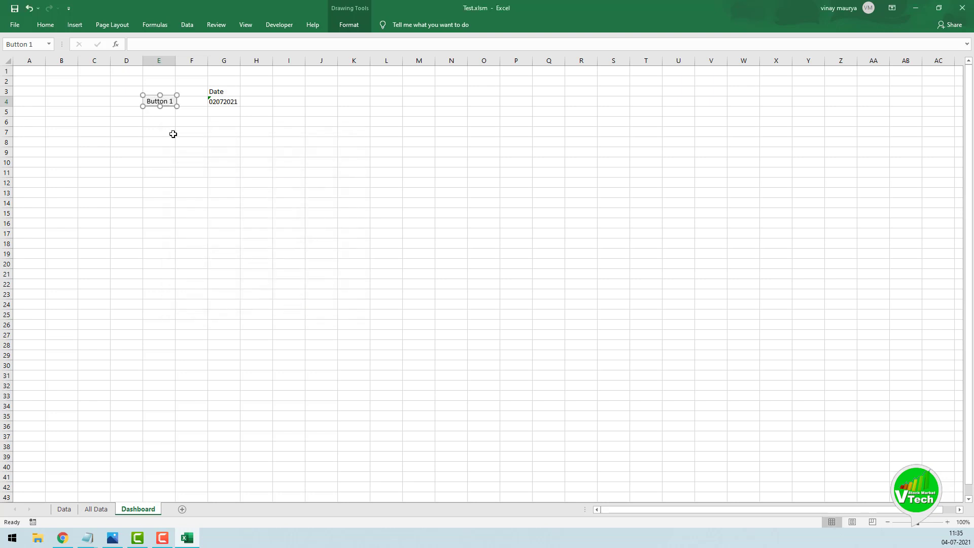
Label the new button "Refresh data" and widen it across columns E and F so the text fits.
{"action": "left_click", "coordinate": [165, 104]}
{"action": "key", "text": "Delete"}
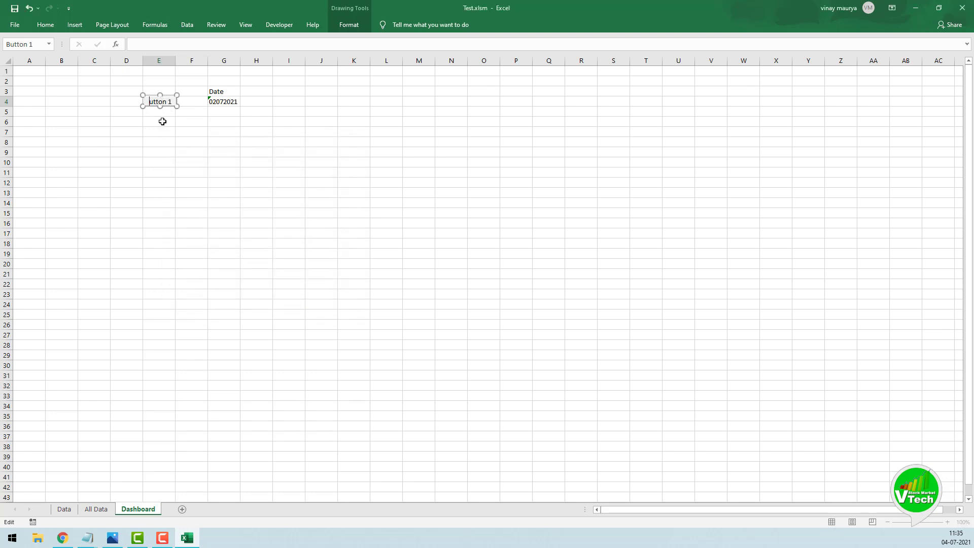
{"action": "key", "text": "Delete"}
{"action": "key", "text": "Delete"}
{"action": "key", "text": "Delete"}
{"action": "key", "text": "Delete"}
{"action": "key", "text": "Delete"}
{"action": "key", "text": "Delete"}
{"action": "key", "text": "Delete"}
{"action": "type", "text": "Refresh"}
{"action": "key", "text": "ctrl+a"}
{"action": "type", "text": "data"}
{"action": "key", "text": "Escape"}
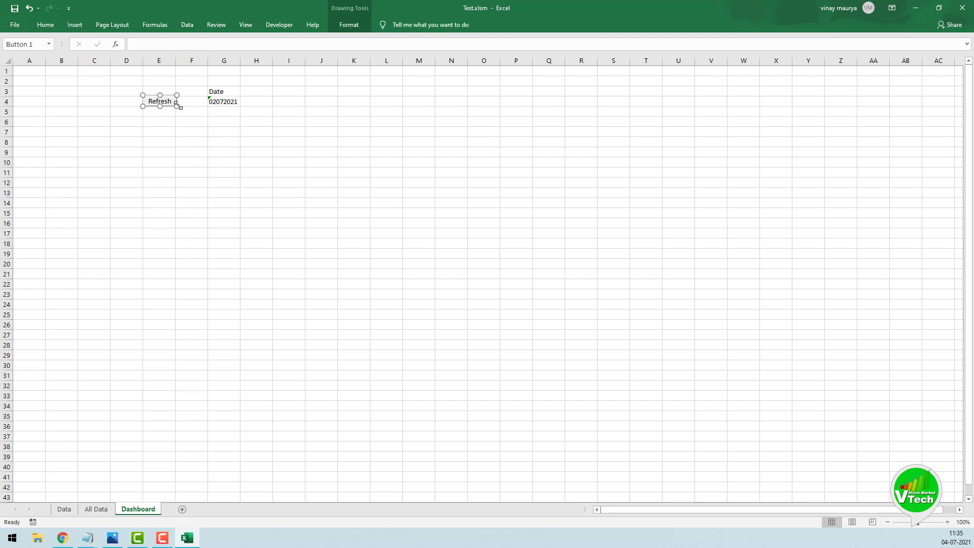
{"action": "left_click_drag", "start_coordinate": [177, 106], "coordinate": [205, 107]}
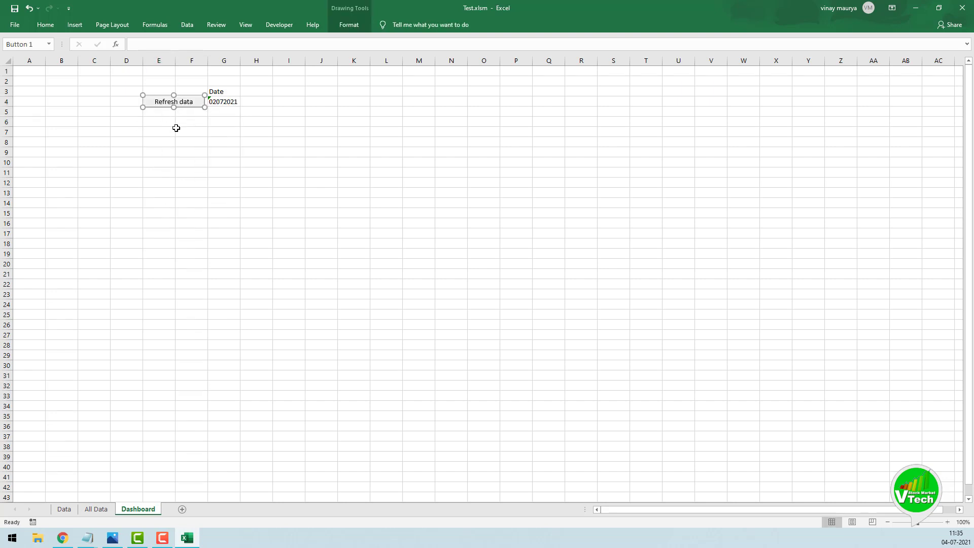
{"action": "left_click", "coordinate": [175, 124]}
Set the Date cell G4 on the Dashboard sheet to 01072021.
{"action": "left_click", "coordinate": [223, 101]}
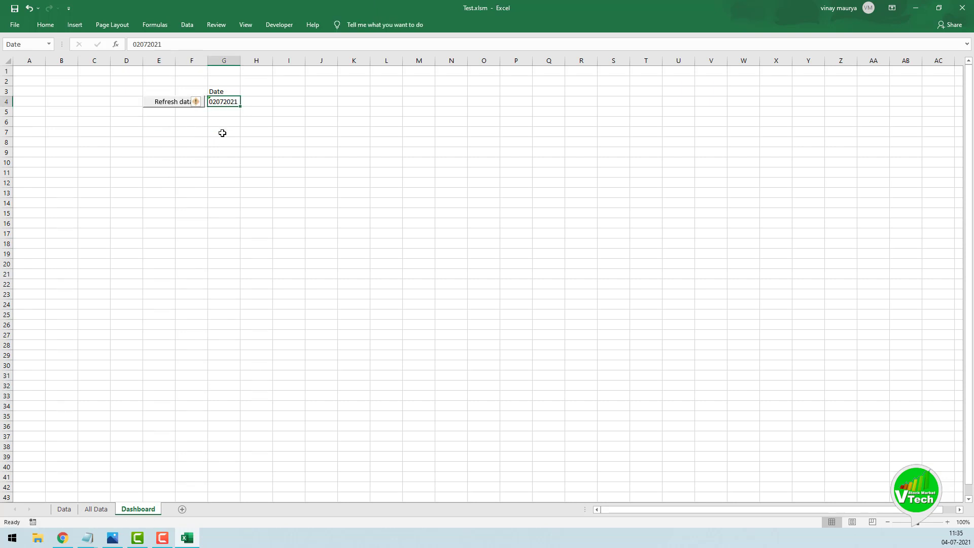
{"action": "type", "text": "01072"}
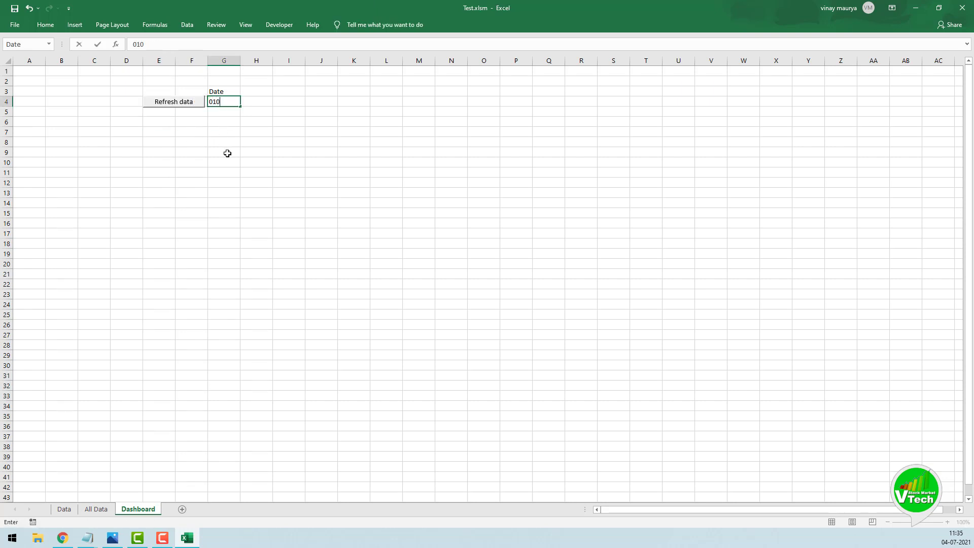
{"action": "type", "text": "021"}
{"action": "key", "text": "Return"}
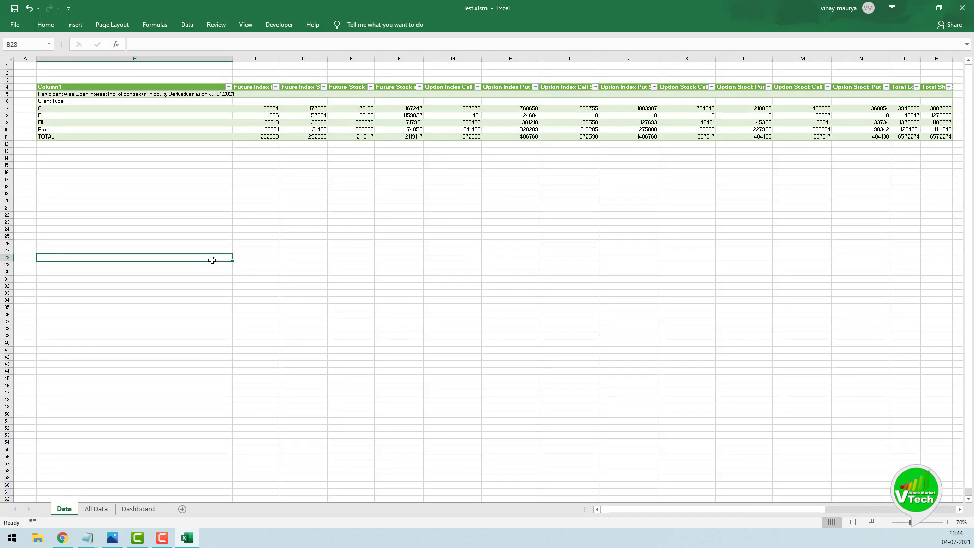
Reopen the Fii module's code and create an empty datacopy macro below the refresh macro.
{"action": "left_click", "coordinate": [279, 25]}
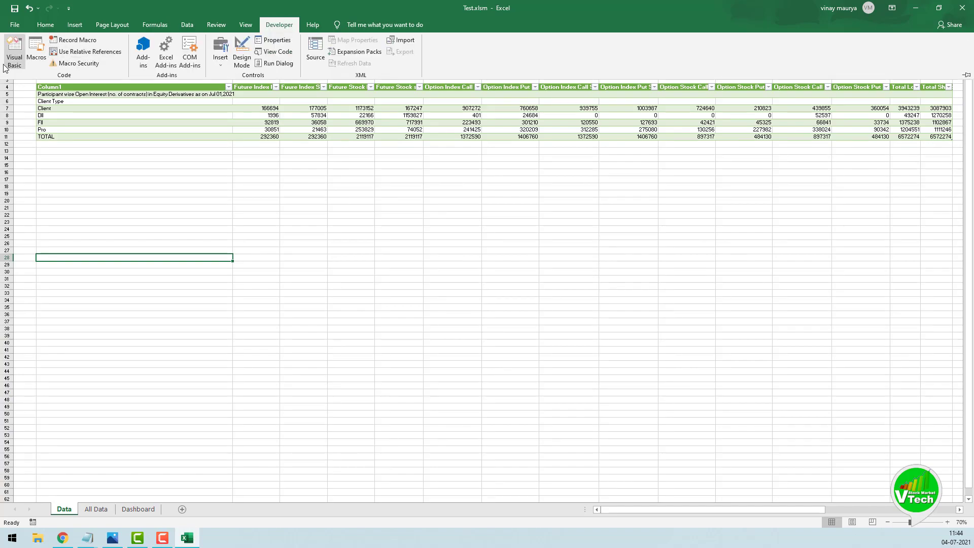
{"action": "left_click", "coordinate": [14, 53]}
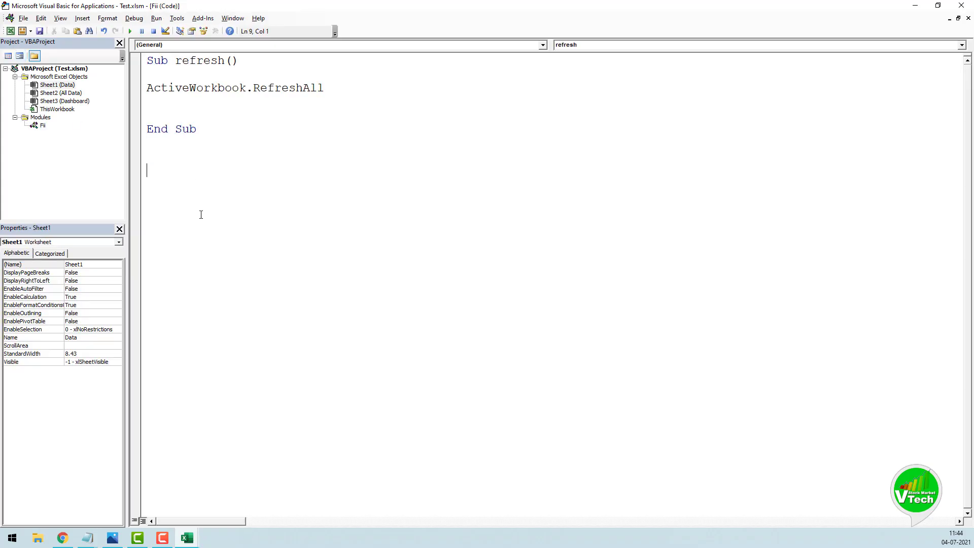
{"action": "type", "text": "sub datacopy"}
{"action": "key", "text": "Return"}
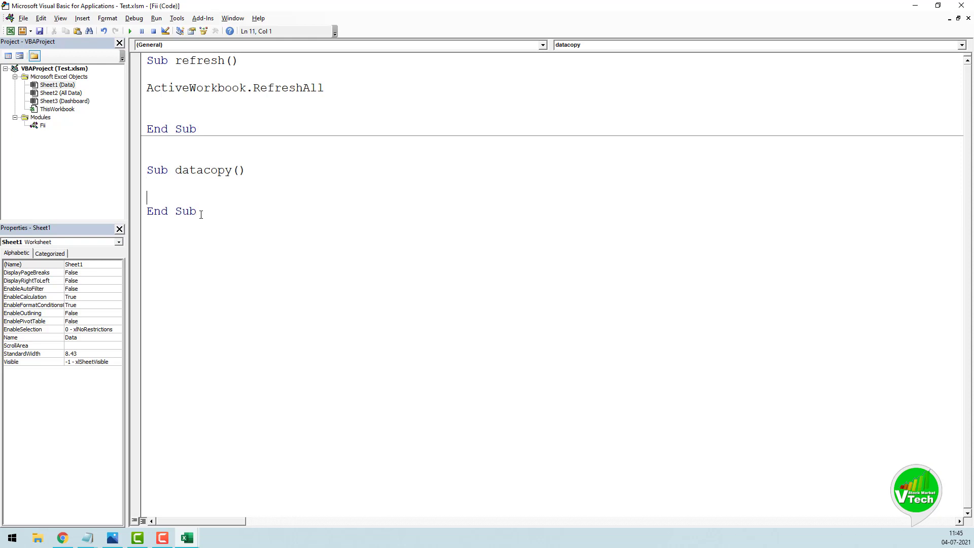
Begin a statement in the datacopy macro that references a range on the sheet "data", leaving the range address open.
{"action": "type", "text": "sheets("}
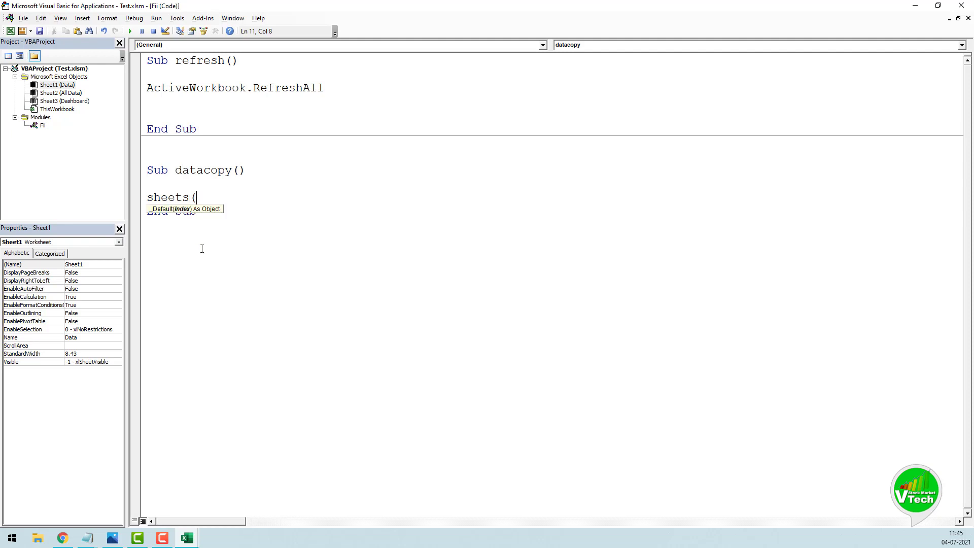
{"action": "mouse_move", "coordinate": [186, 537]}
{"action": "left_click", "coordinate": [123, 457]}
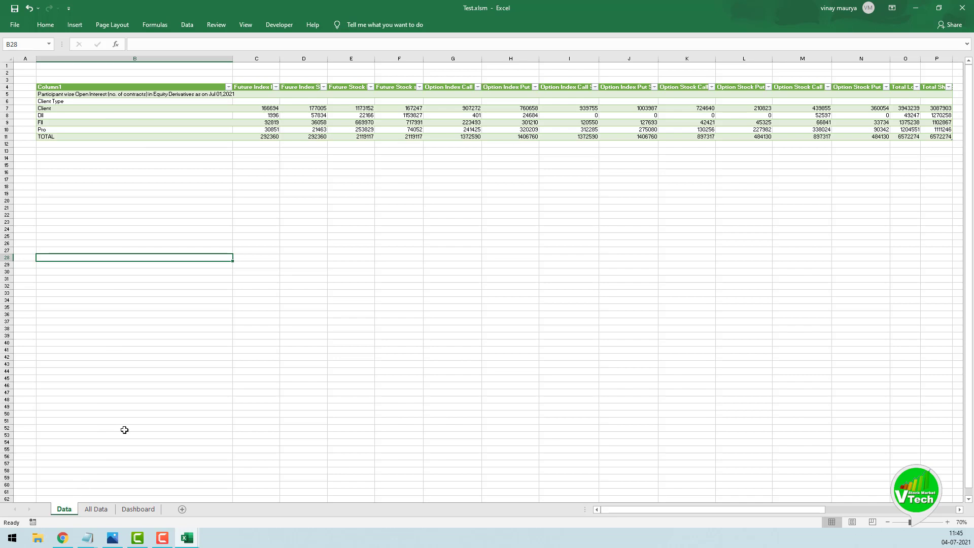
{"action": "left_click", "coordinate": [892, 7]}
{"action": "key", "text": "alt+F11"}
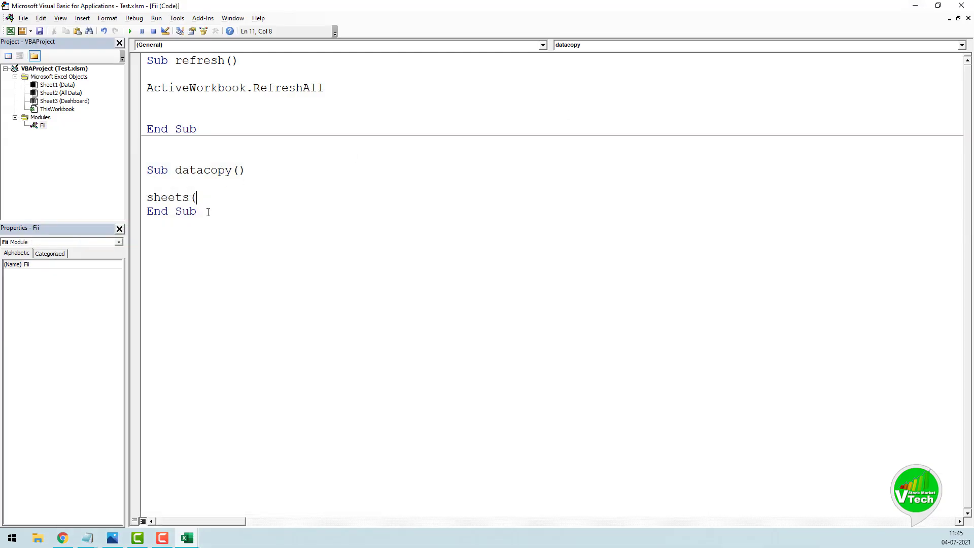
{"action": "type", "text": "data"}
{"action": "type", "text": "\""}
{"action": "type", "text": "\")"}
{"action": "type", "text": ".range"}
{"action": "type", "text": "("}
{"action": "type", "text": "\""}
Check the table's extent on the Data sheet and complete the datacopy statement so it copies range b5:p10 of the sheet "data".
{"action": "mouse_move", "coordinate": [191, 537]}
{"action": "left_click", "coordinate": [133, 500]}
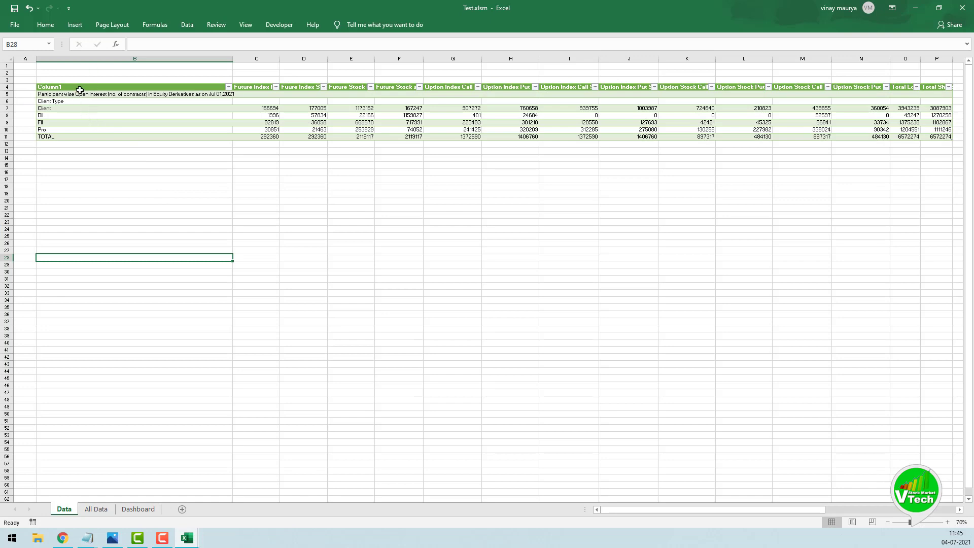
{"action": "left_click", "coordinate": [80, 93]}
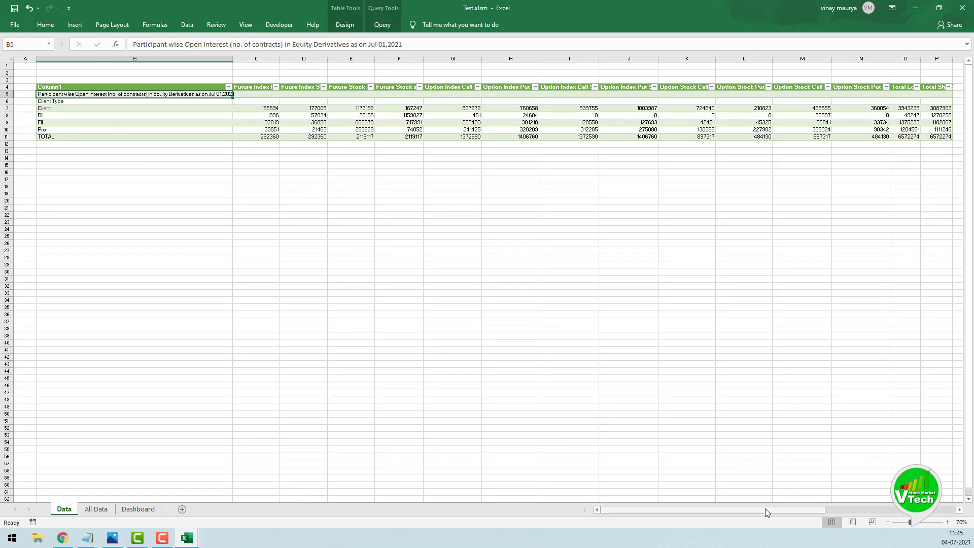
{"action": "left_click_drag", "start_coordinate": [767, 511], "coordinate": [871, 518]}
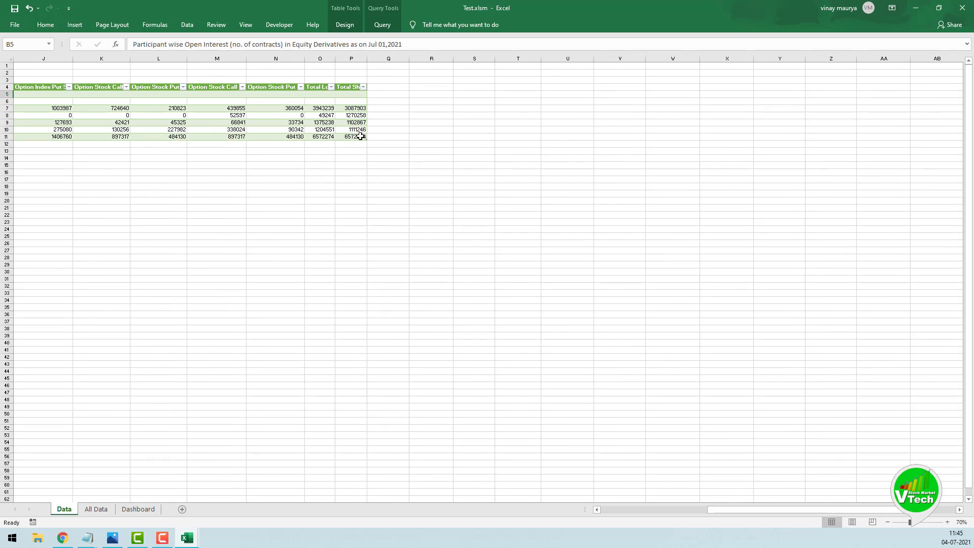
{"action": "left_click", "coordinate": [359, 131]}
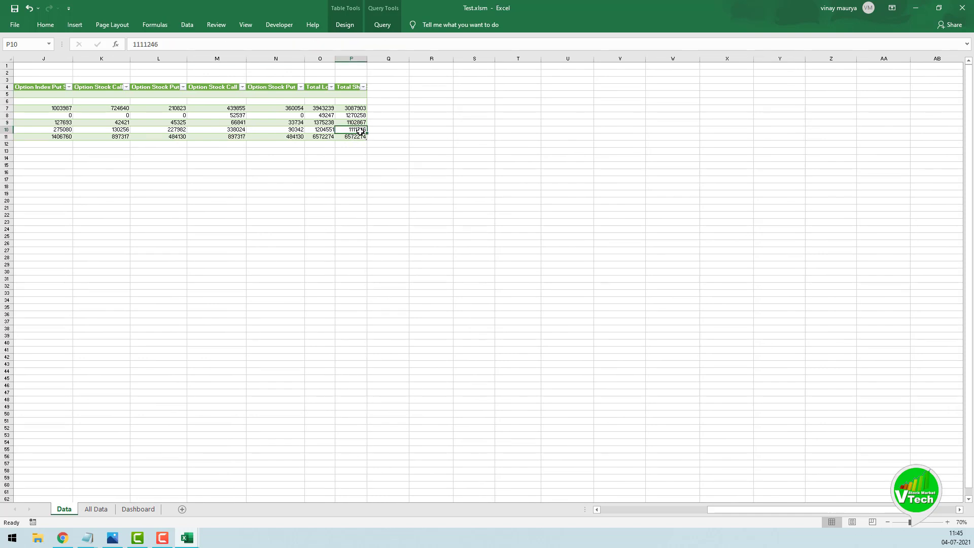
{"action": "left_click_drag", "start_coordinate": [794, 510], "coordinate": [636, 511]}
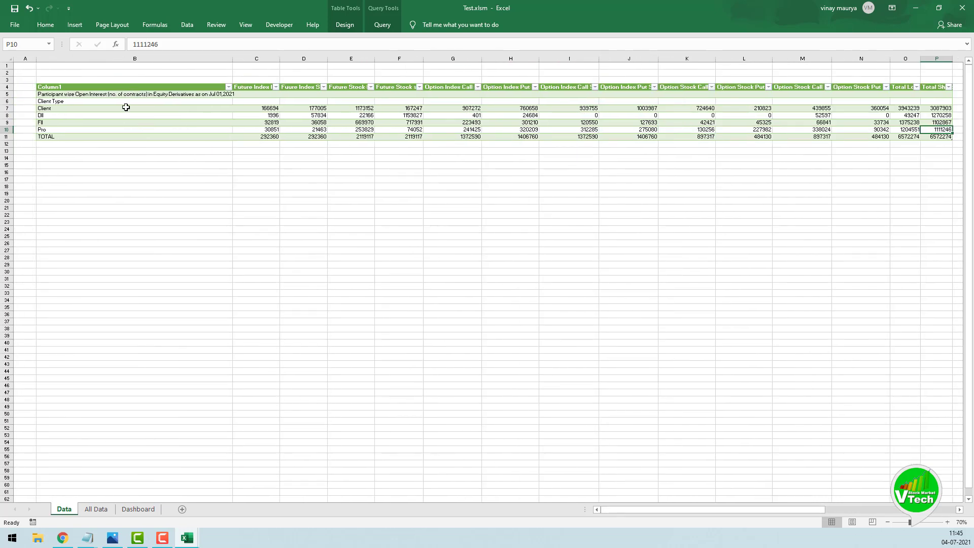
{"action": "mouse_move", "coordinate": [187, 536]}
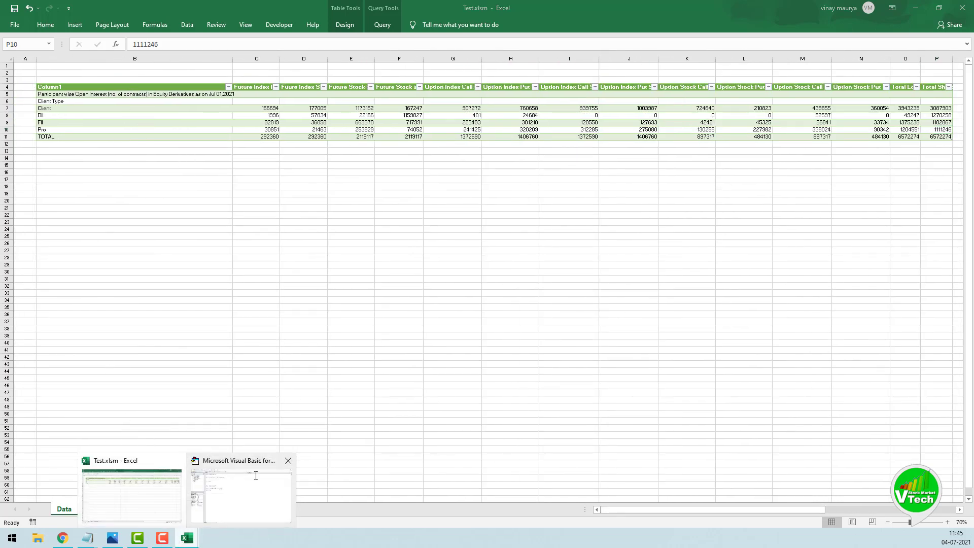
{"action": "left_click", "coordinate": [256, 476]}
{"action": "type", "text": "b4"}
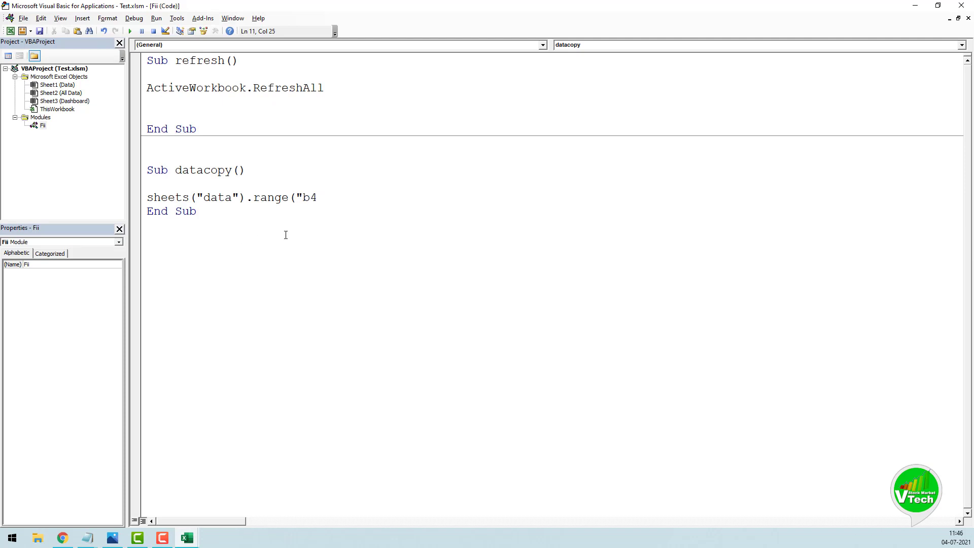
{"action": "key", "text": "BackSpace"}
{"action": "type", "text": "5:p10\").copy"}
{"action": "key", "text": "Return"}
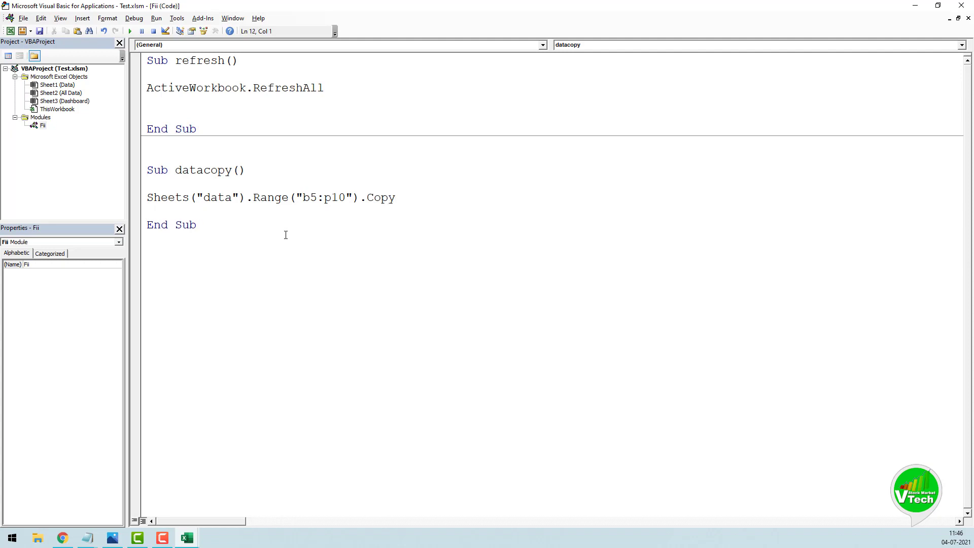
Add a statement to datacopy that pastes only the values into range c4:q9 of the sheet "All Data", checking C4 there as the starting cell.
{"action": "type", "text": "sheets("}
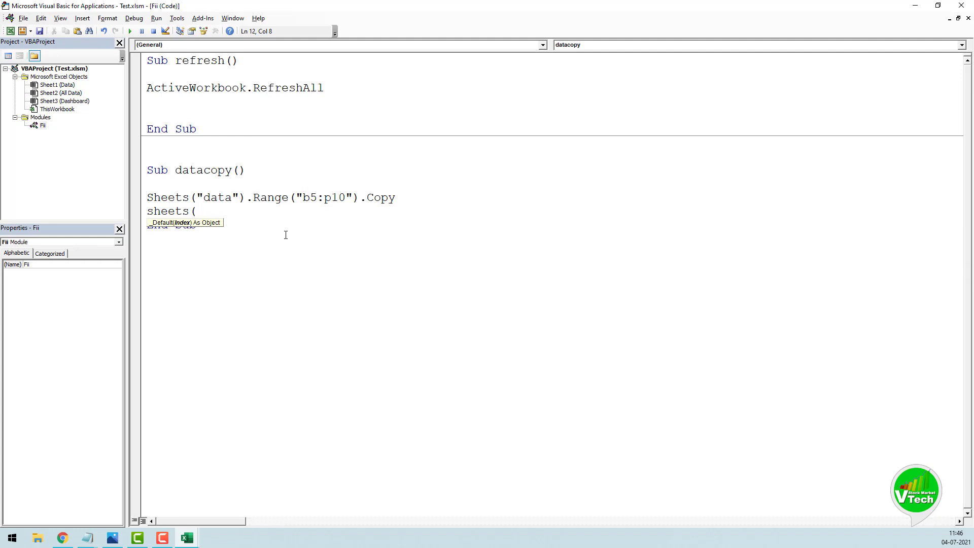
{"action": "type", "text": "\""}
{"action": "left_click", "coordinate": [187, 537]}
{"action": "left_click", "coordinate": [140, 495]}
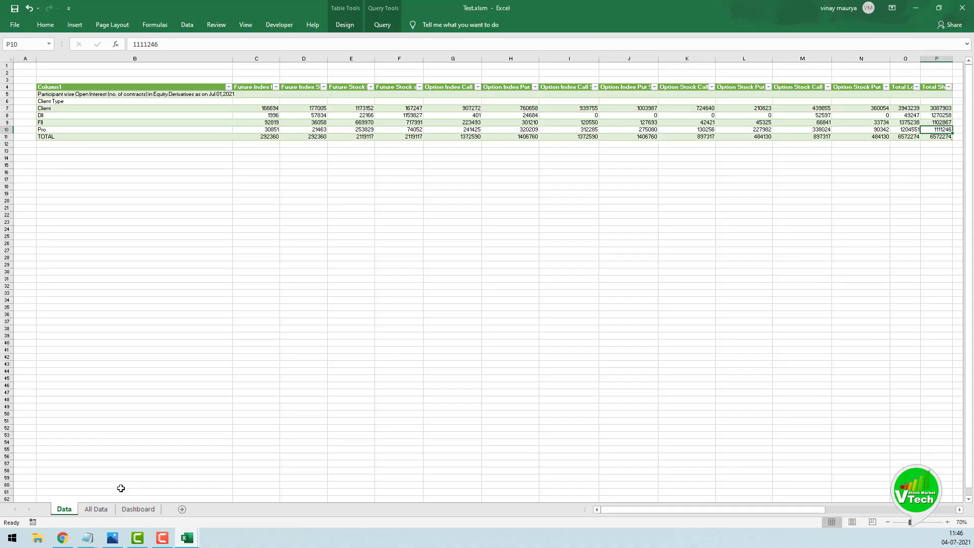
{"action": "left_click", "coordinate": [100, 510]}
{"action": "left_click", "coordinate": [96, 103]}
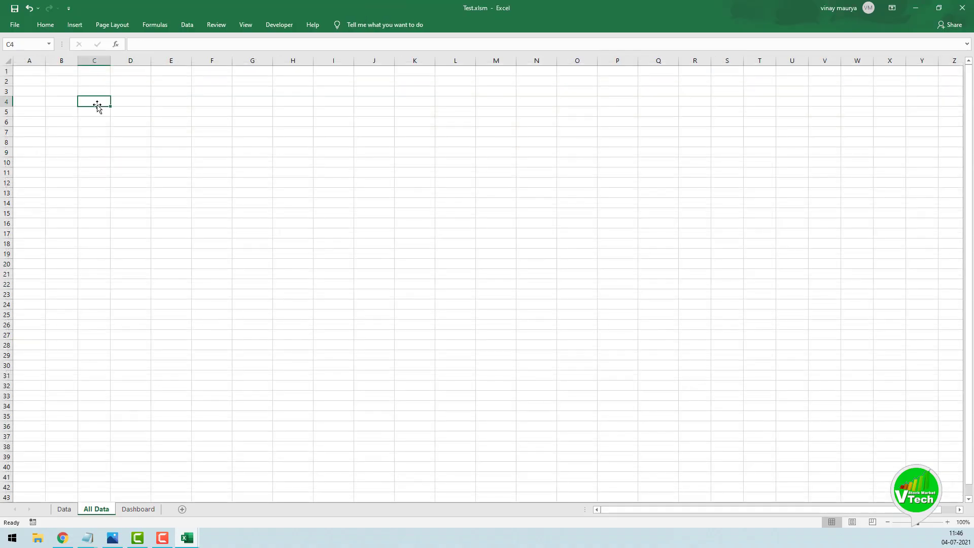
{"action": "left_click", "coordinate": [187, 537]}
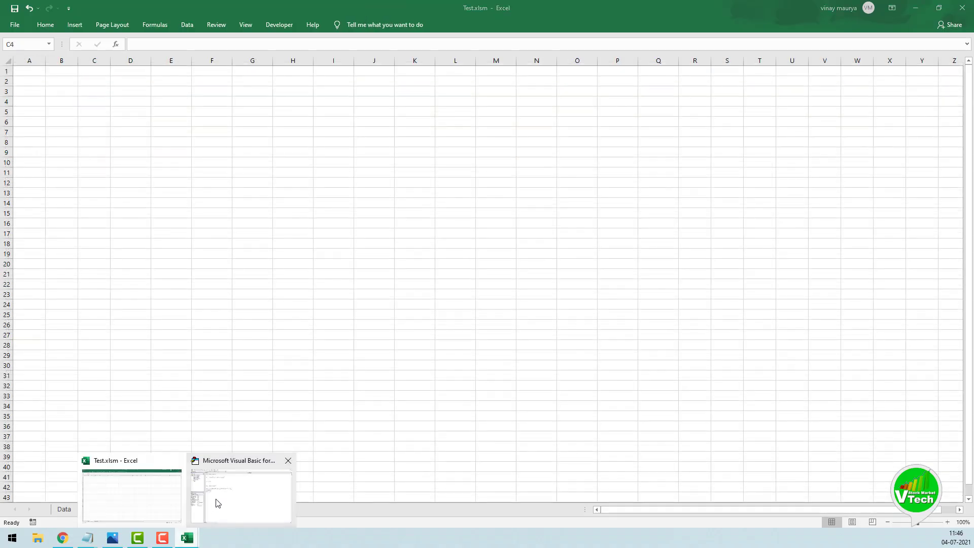
{"action": "left_click", "coordinate": [242, 480]}
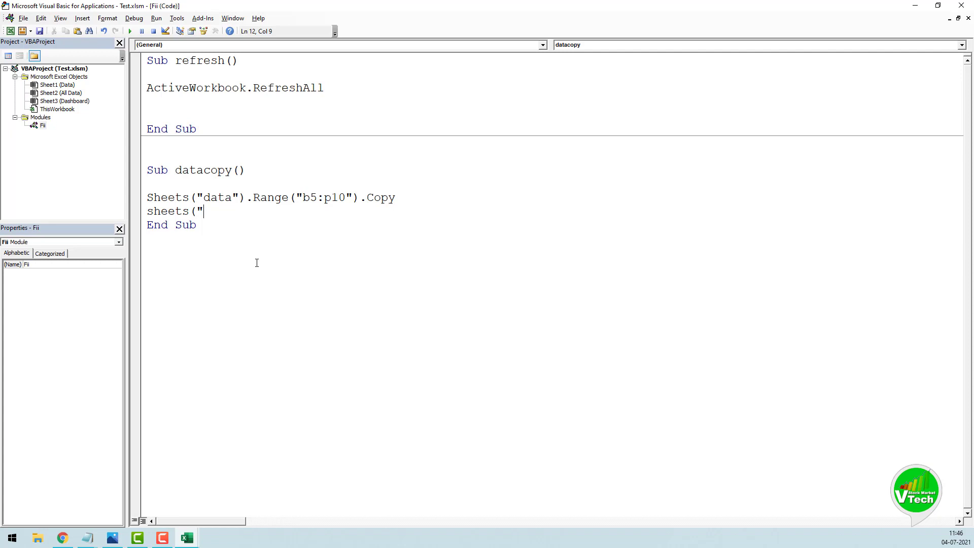
{"action": "type", "text": "All Data\"("}
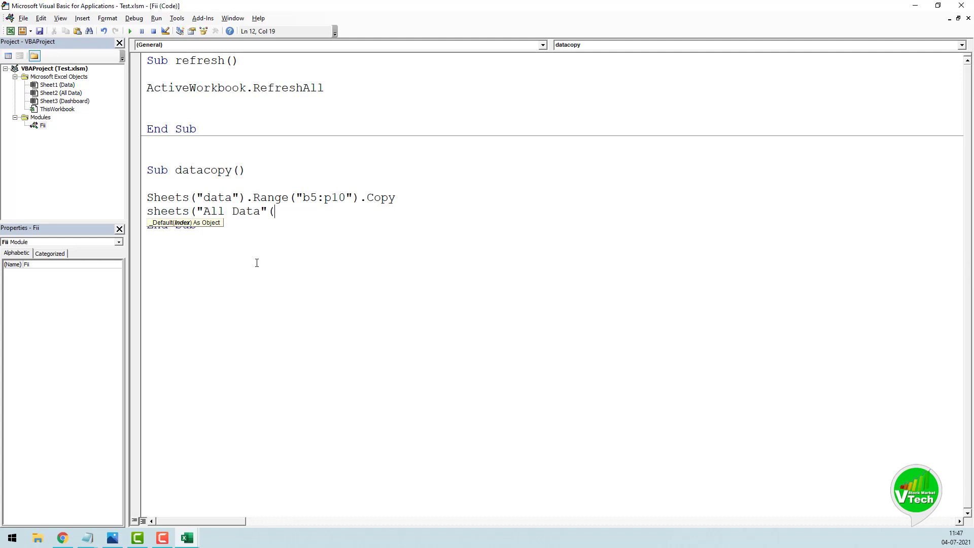
{"action": "key", "text": "BackSpace"}
{"action": "type", "text": ")."}
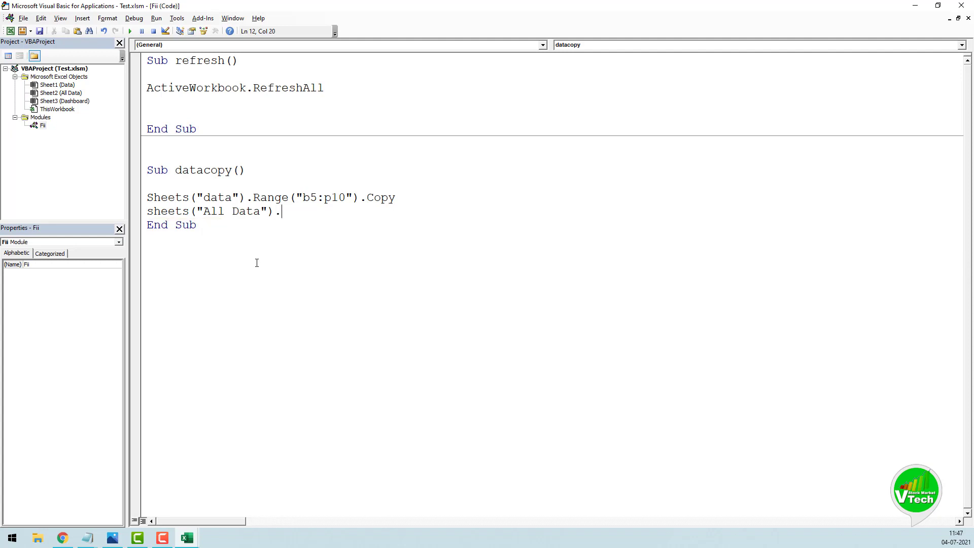
{"action": "type", "text": "range(\"c4:q9\").pastesp"}
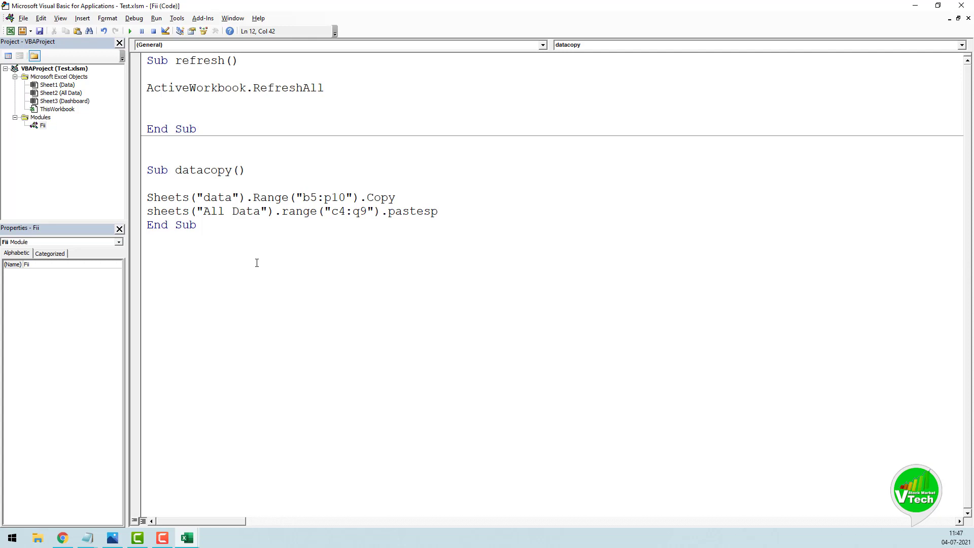
{"action": "type", "text": "ecial xlpastevalues"}
{"action": "key", "text": "Return"}
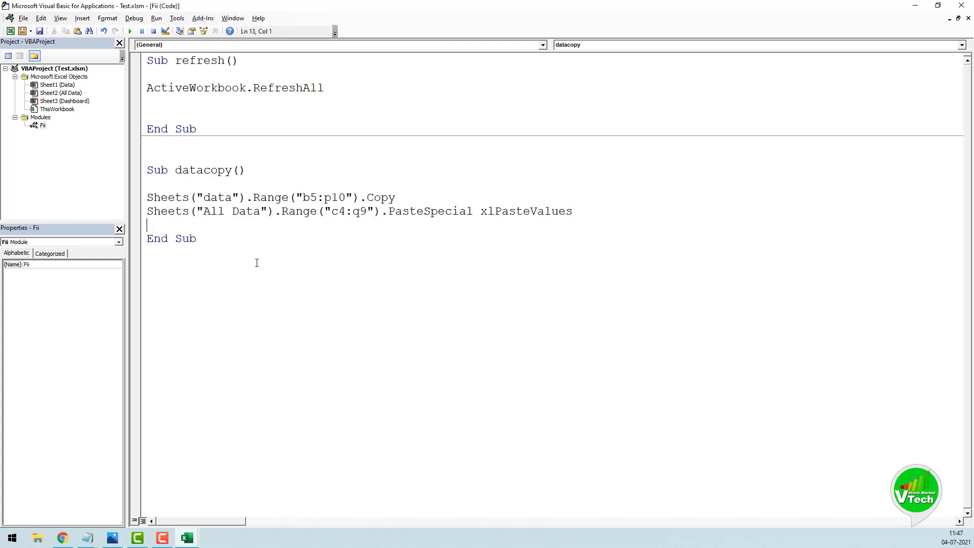
Run the datacopy macro and check the copied block on the All Data sheet.
{"action": "left_click", "coordinate": [246, 171]}
{"action": "left_click", "coordinate": [130, 31]}
{"action": "left_click", "coordinate": [915, 5]}
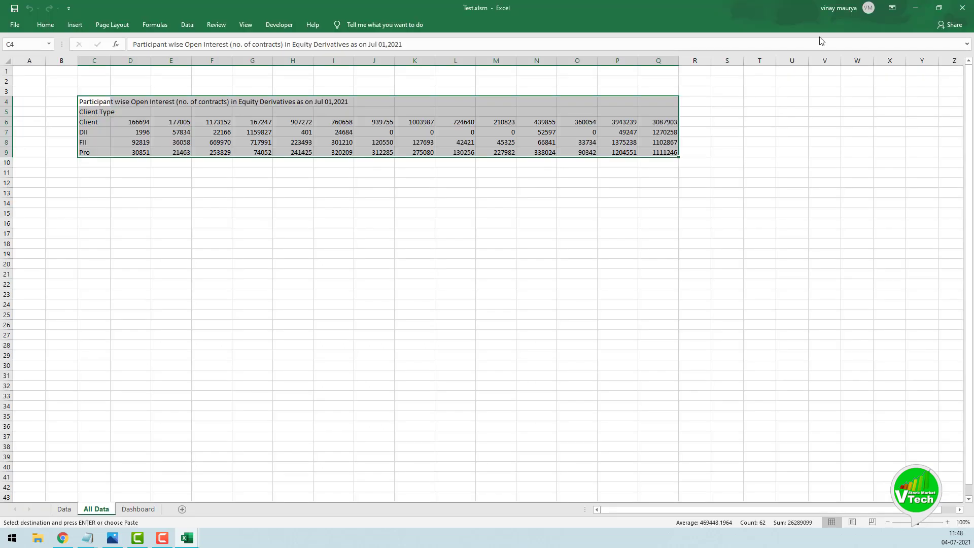
{"action": "left_click", "coordinate": [146, 177]}
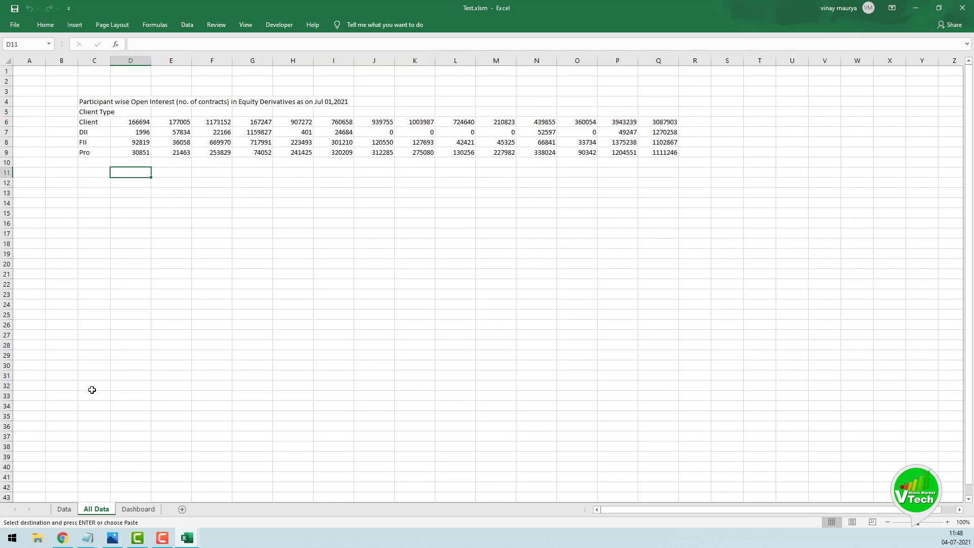
Copy the column headers C4:P4 from the Data sheet and paste them as plain values on the All Data sheet starting at D3.
{"action": "left_click", "coordinate": [64, 509]}
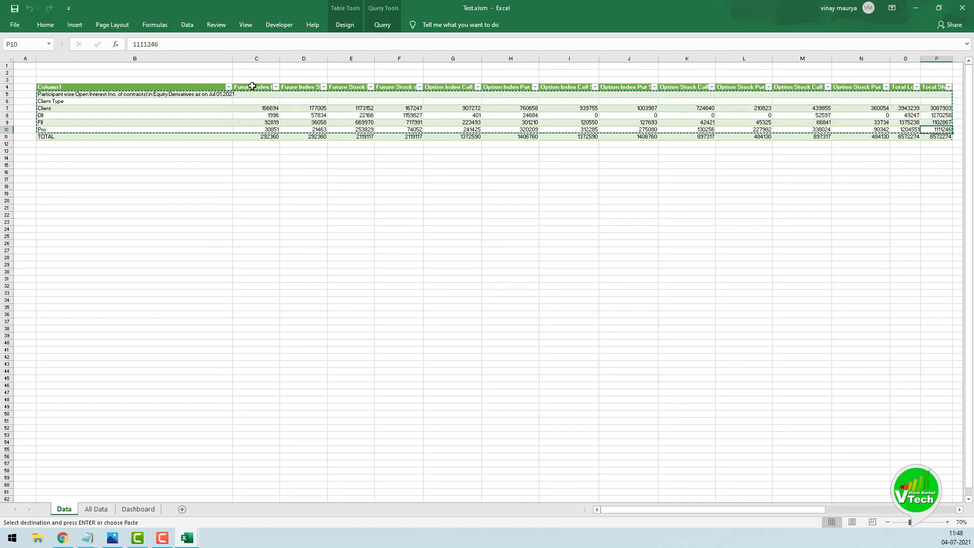
{"action": "left_click_drag", "start_coordinate": [252, 86], "coordinate": [731, 87]}
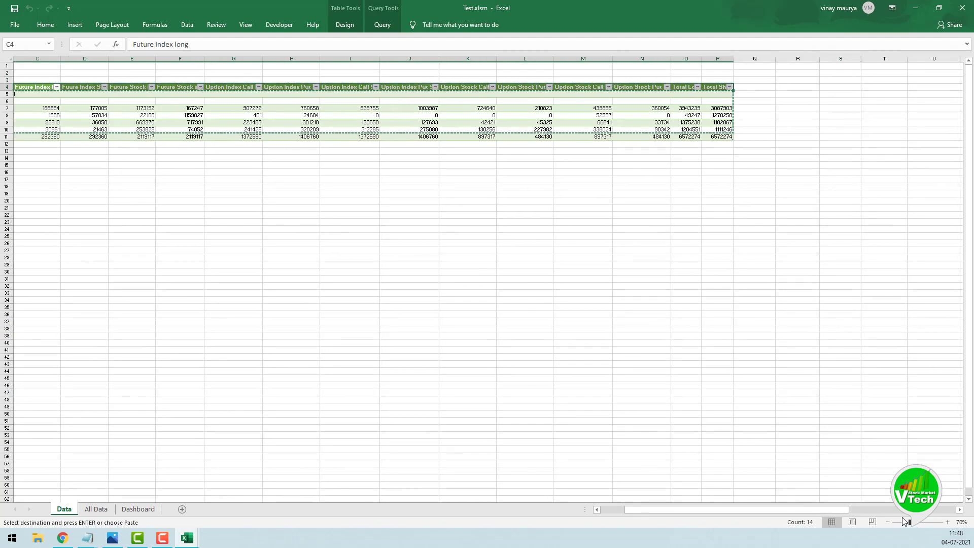
{"action": "left_click_drag", "start_coordinate": [771, 510], "coordinate": [746, 509]}
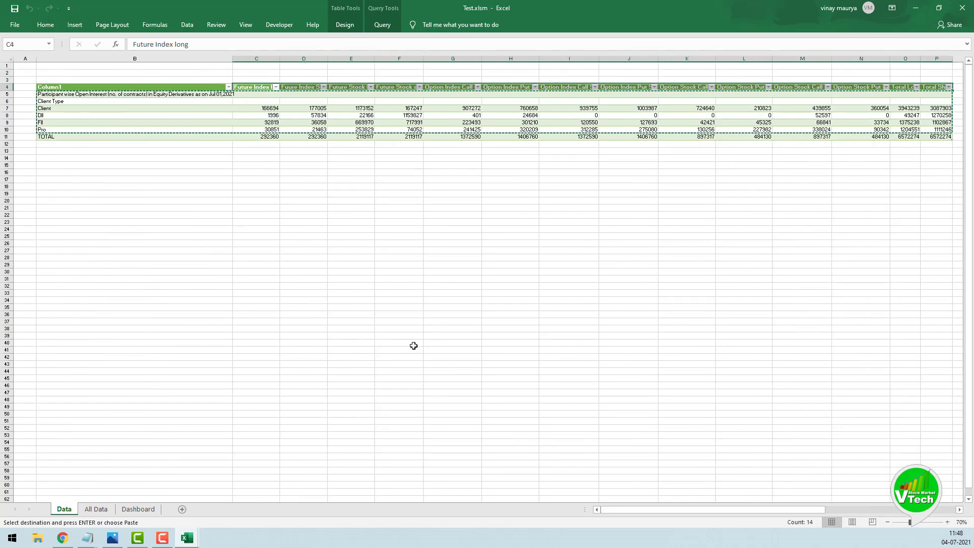
{"action": "key", "text": "ctrl+c"}
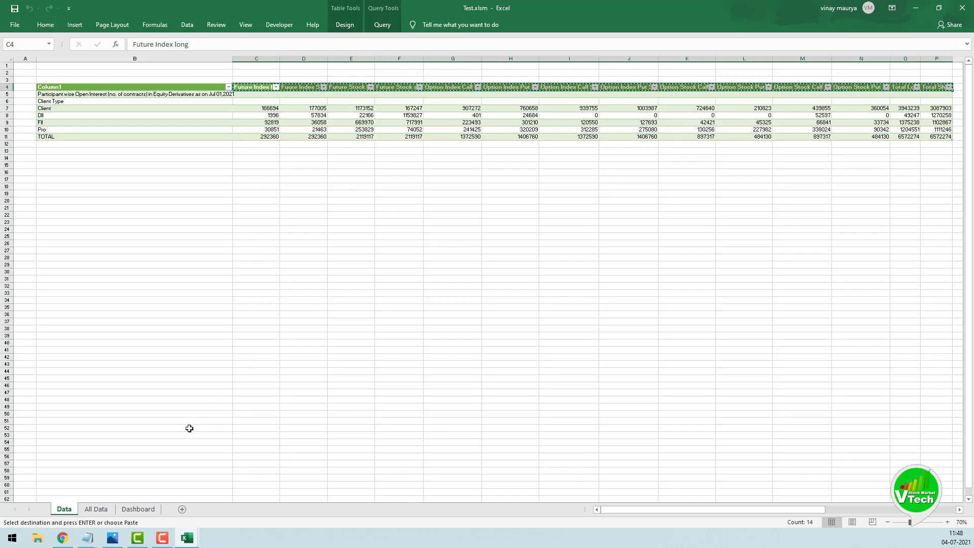
{"action": "left_click", "coordinate": [96, 509]}
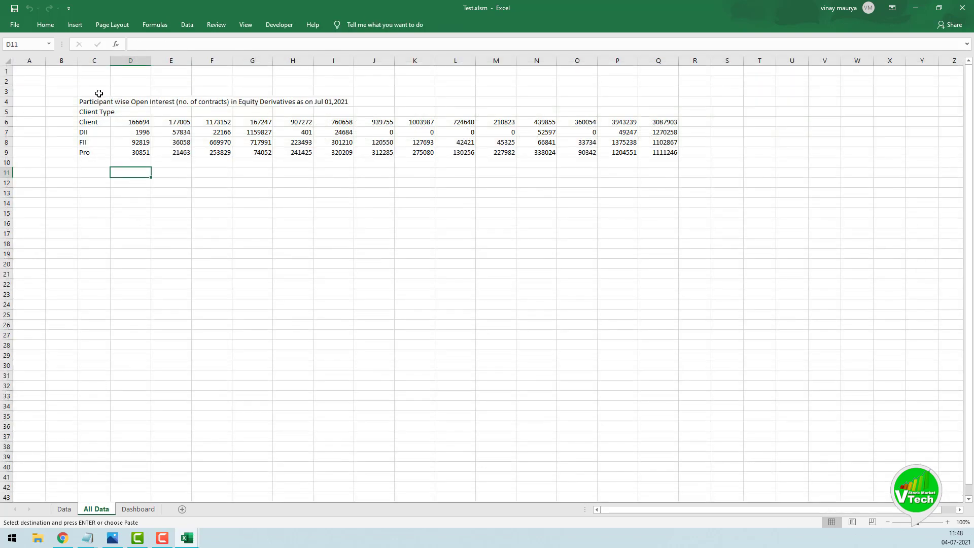
{"action": "left_click", "coordinate": [122, 93]}
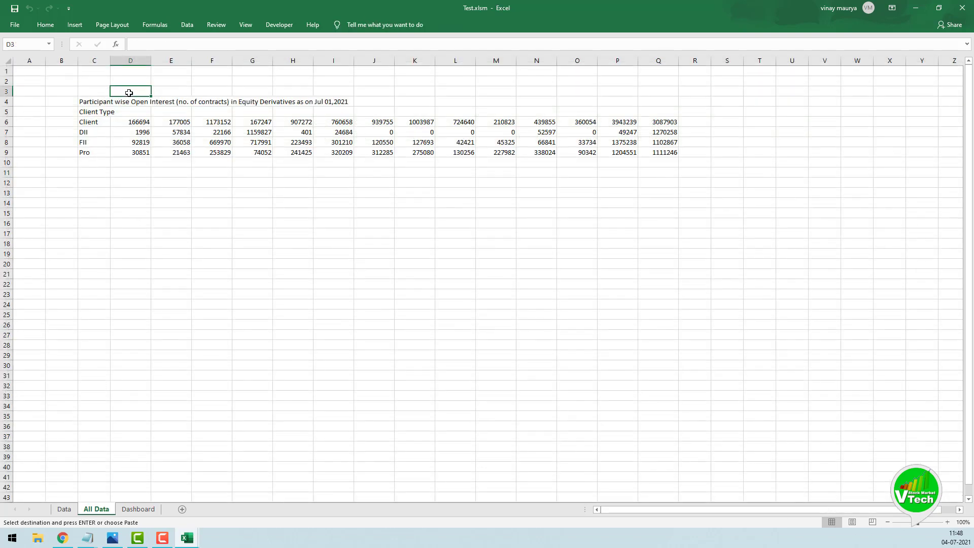
{"action": "right_click", "coordinate": [129, 92]}
{"action": "left_click", "coordinate": [165, 137]}
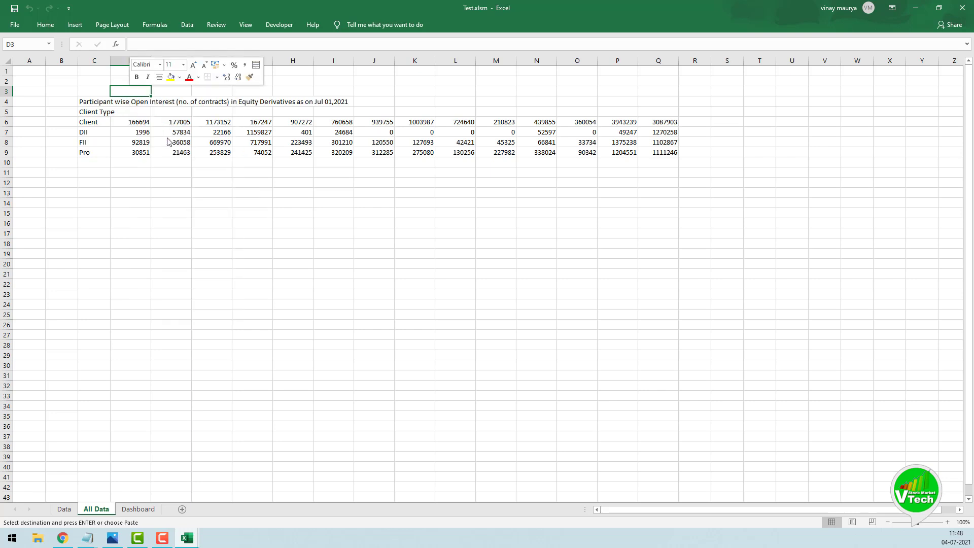
{"action": "left_click", "coordinate": [169, 191]}
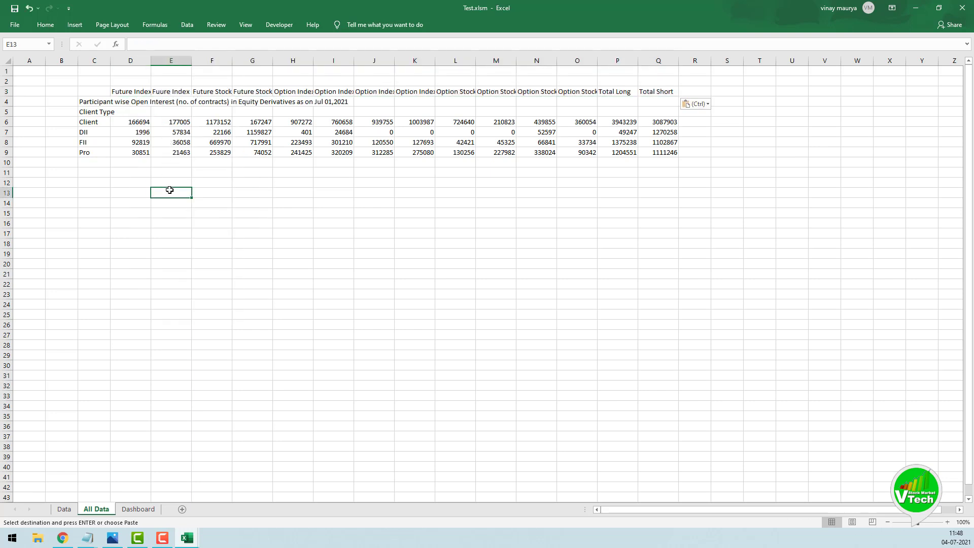
Reopen the macro code and add the statement Application.CutCopyMode = False after the PasteSpecial line in datacopy.
{"action": "left_click", "coordinate": [277, 25]}
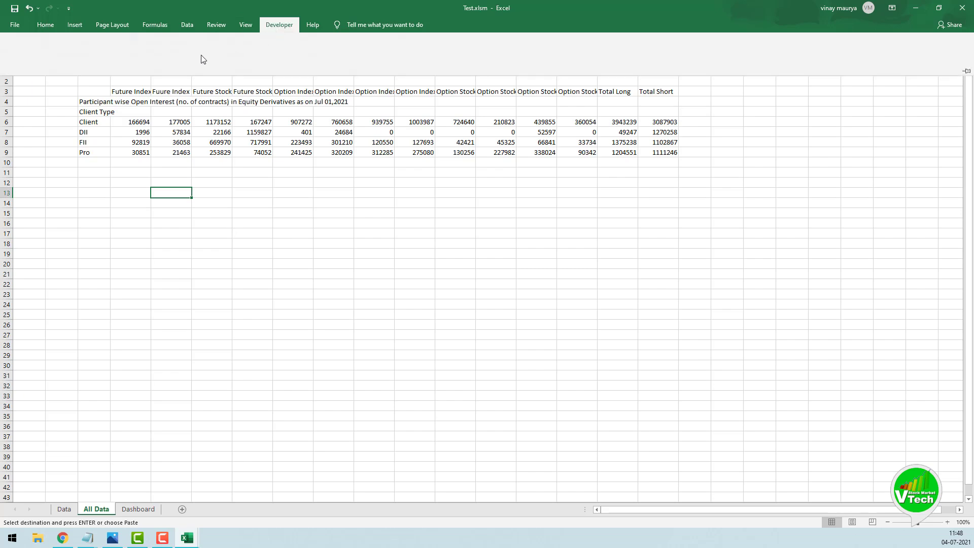
{"action": "left_click", "coordinate": [15, 49]}
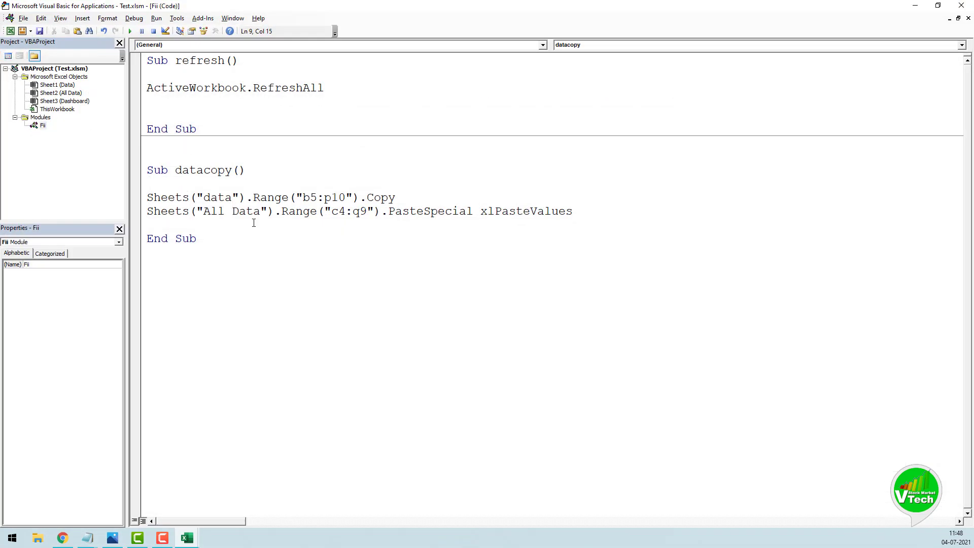
{"action": "left_click", "coordinate": [185, 229]}
{"action": "type", "text": "apllication"}
{"action": "key", "text": "BackSpace"}
{"action": "key", "text": "BackSpace"}
{"action": "key", "text": "BackSpace"}
{"action": "key", "text": "BackSpace"}
{"action": "key", "text": "BackSpace"}
{"action": "key", "text": "BackSpace"}
{"action": "key", "text": "BackSpace"}
{"action": "key", "text": "BackSpace"}
{"action": "key", "text": "BackSpace"}
{"action": "key", "text": "BackSpace"}
{"action": "type", "text": "plication."}
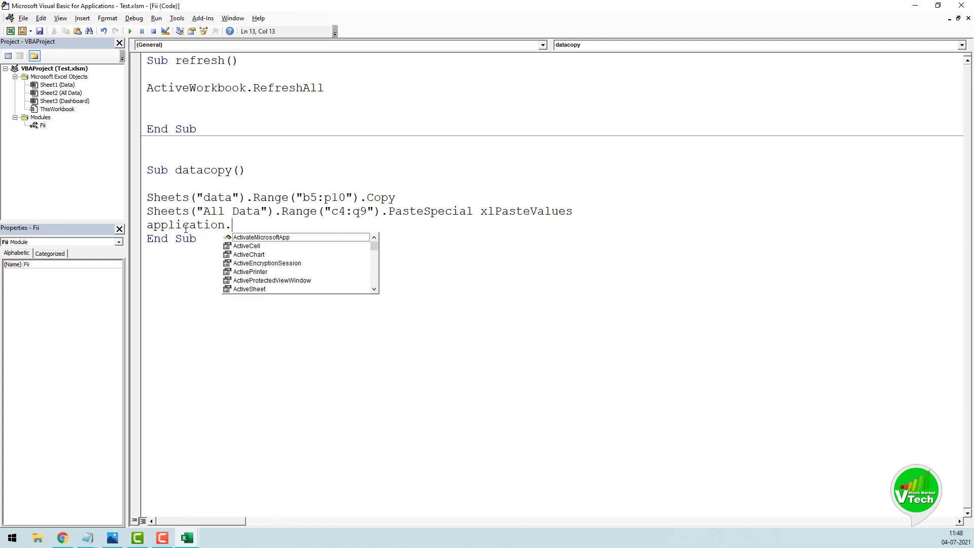
{"action": "type", "text": "cut"}
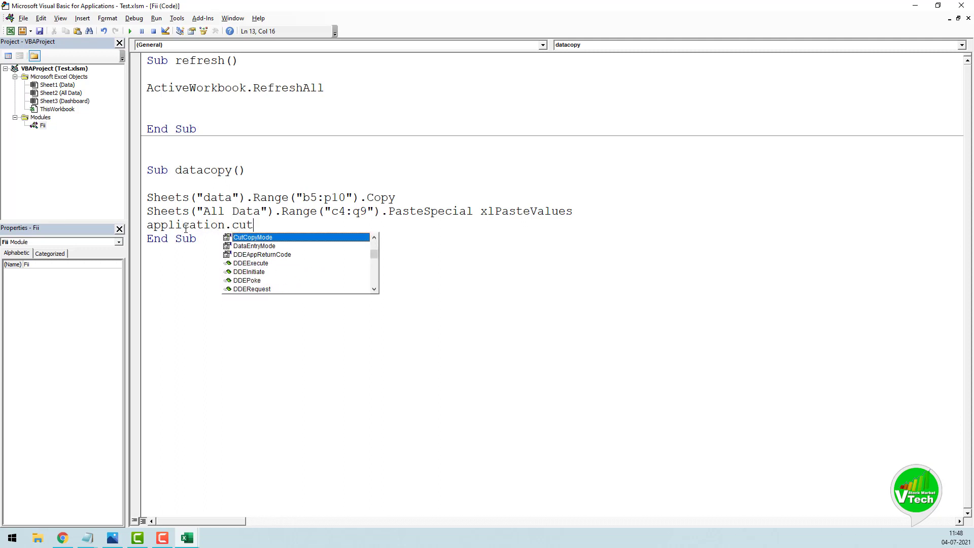
{"action": "double_click", "coordinate": [259, 237]}
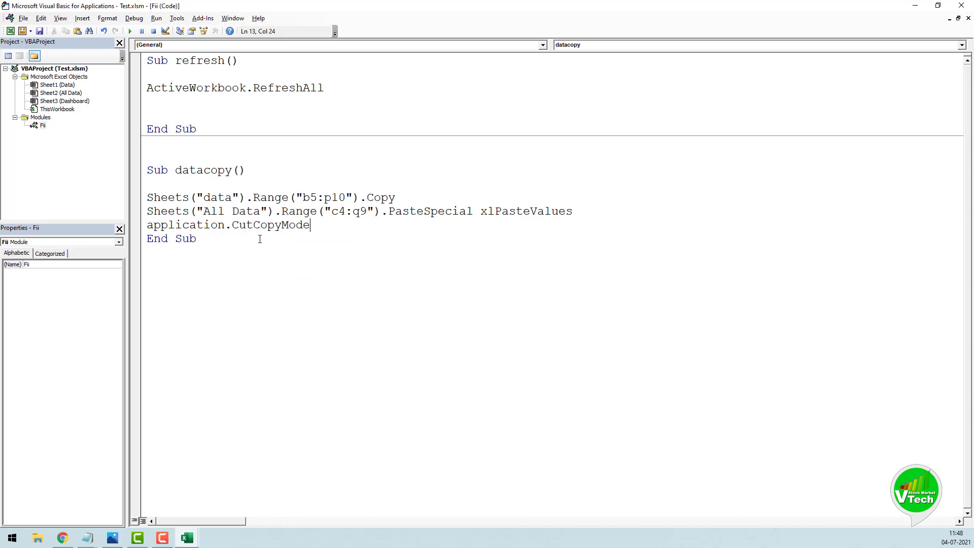
{"action": "type", "text": "=false"}
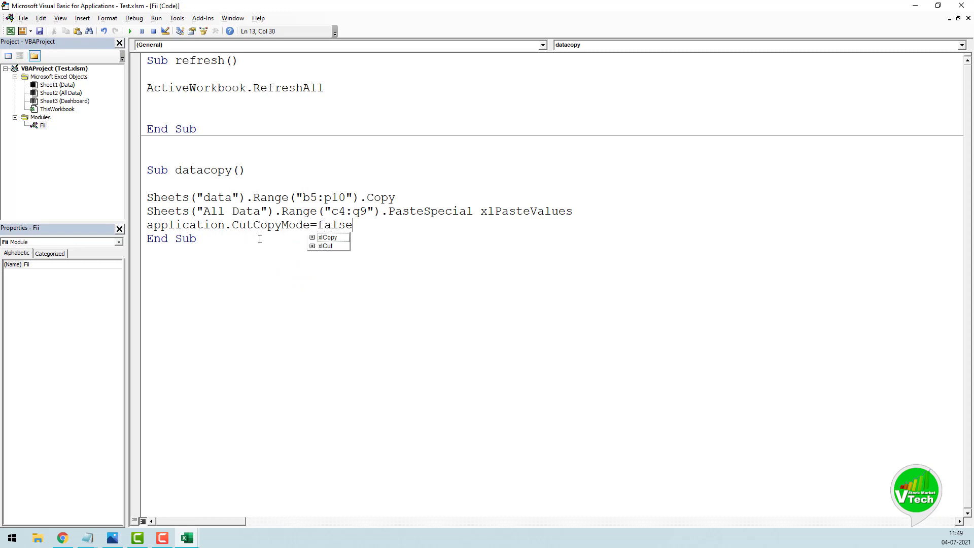
{"action": "key", "text": "Return"}
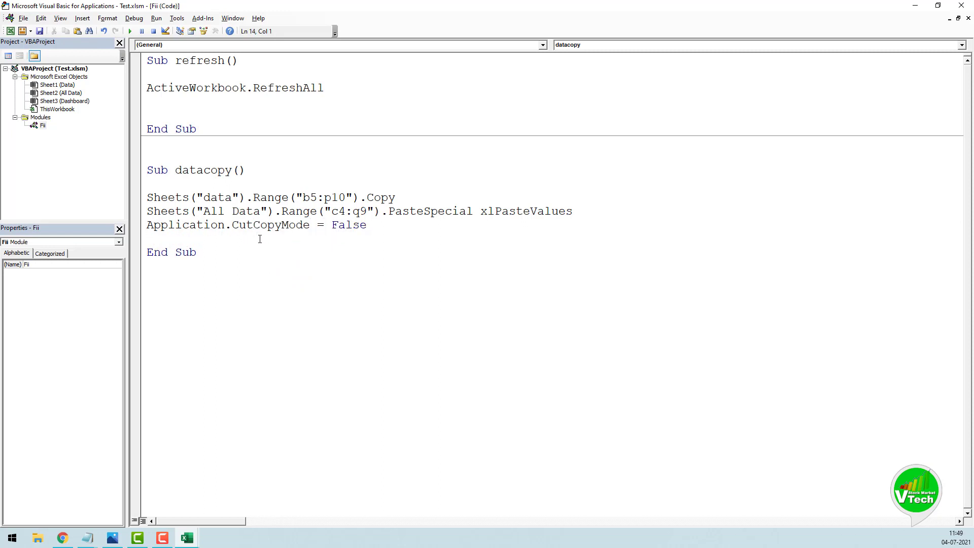
Duplicate the three-statement copy-and-paste block at the start of the datacopy macro, above the existing block.
{"action": "left_click_drag", "start_coordinate": [371, 225], "coordinate": [146, 198]}
{"action": "key", "text": "ctrl+c"}
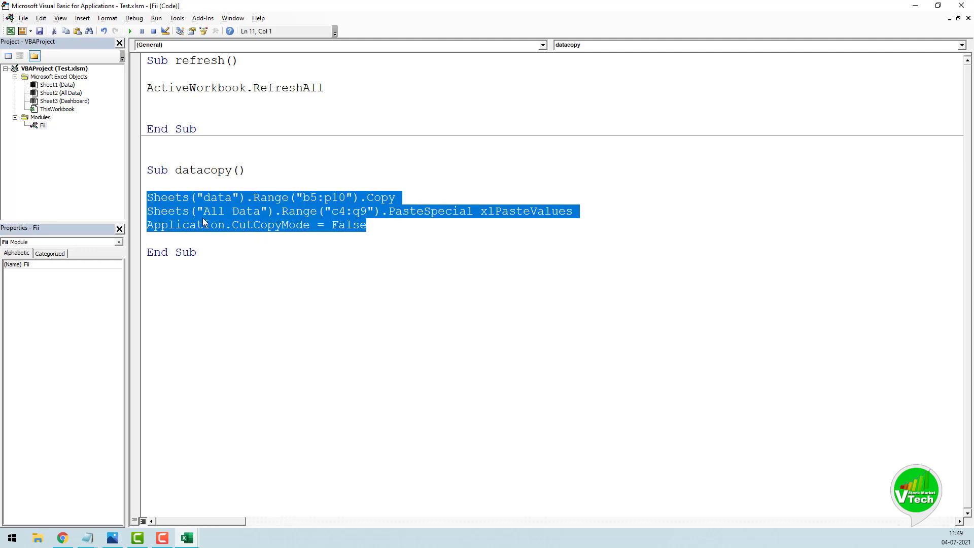
{"action": "left_click", "coordinate": [256, 169]}
{"action": "key", "text": "Return"}
{"action": "key", "text": "Return"}
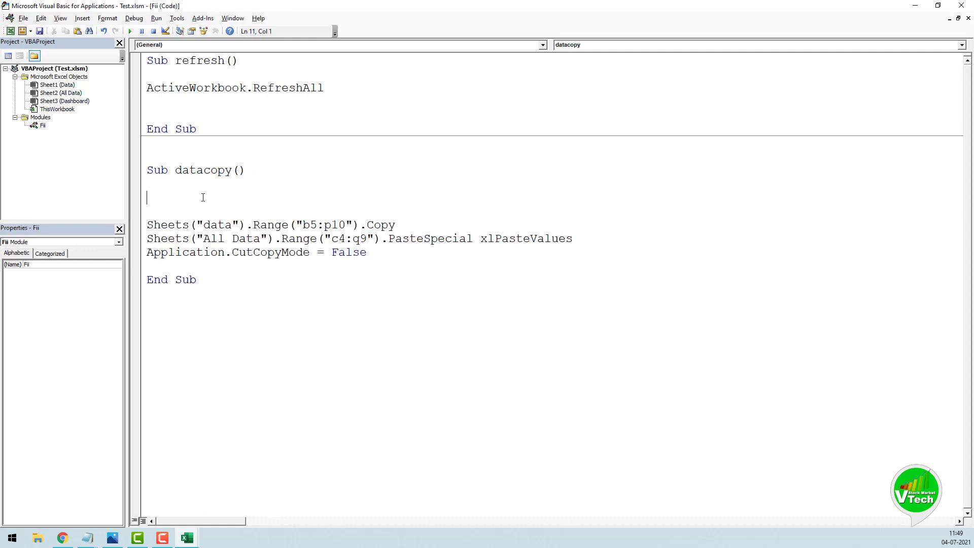
{"action": "key", "text": "ctrl+v"}
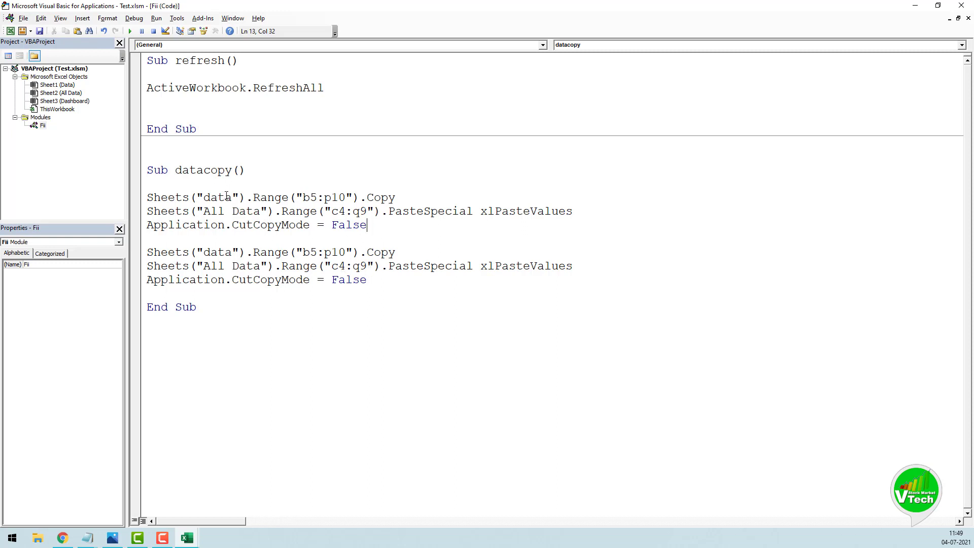
In the first block's Copy statement, change the source to range c4:q9 of the sheet "All Data".
{"action": "left_click_drag", "start_coordinate": [232, 197], "coordinate": [205, 197]}
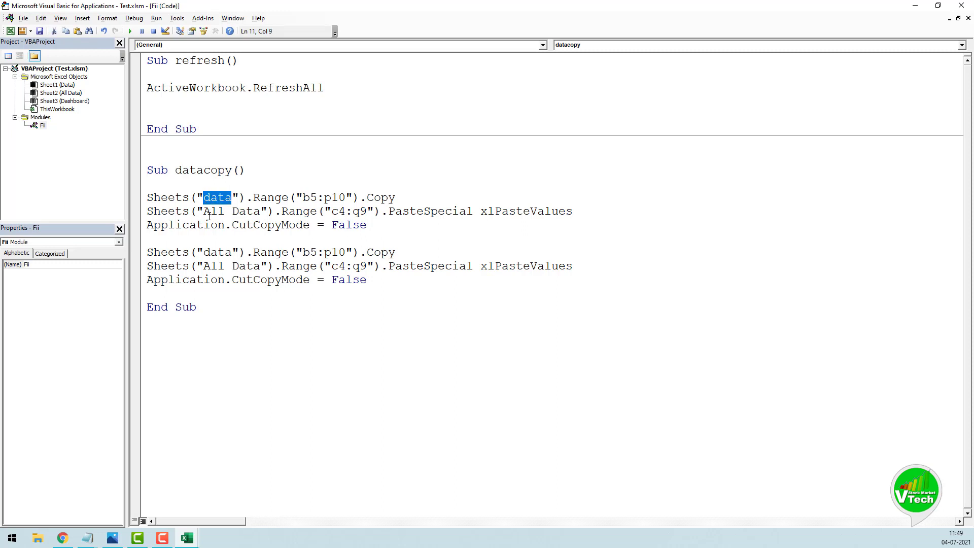
{"action": "type", "text": "A"}
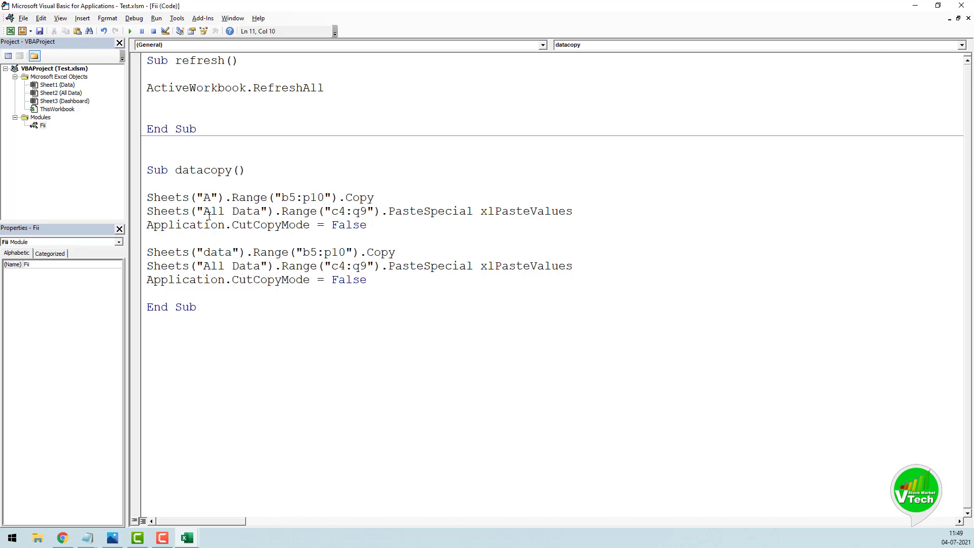
{"action": "type", "text": "ll Data"}
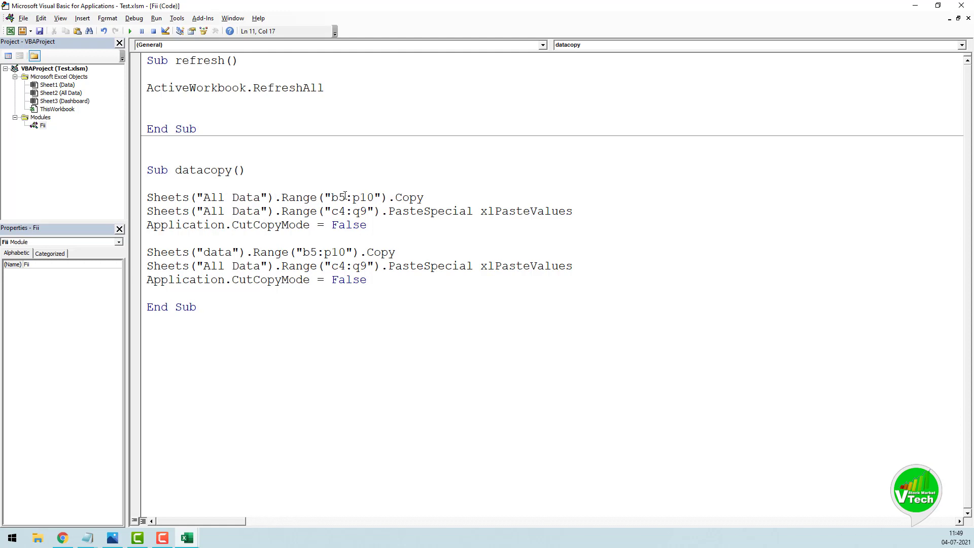
{"action": "left_click_drag", "start_coordinate": [345, 196], "coordinate": [333, 198]}
{"action": "type", "text": "c4"}
{"action": "left_click_drag", "start_coordinate": [353, 198], "coordinate": [374, 197]}
{"action": "type", "text": "q9"}
Set the first block's PasteSpecial destination on "All Data" to range c15:q20.
{"action": "left_click_drag", "start_coordinate": [338, 211], "coordinate": [346, 211]}
{"action": "type", "text": "15"}
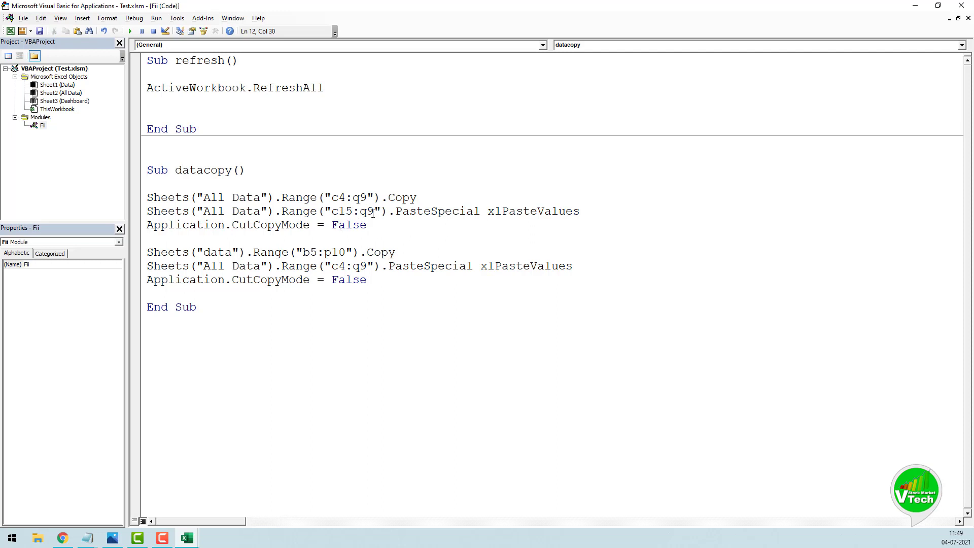
{"action": "left_click_drag", "start_coordinate": [366, 212], "coordinate": [375, 214]}
{"action": "type", "text": "20"}
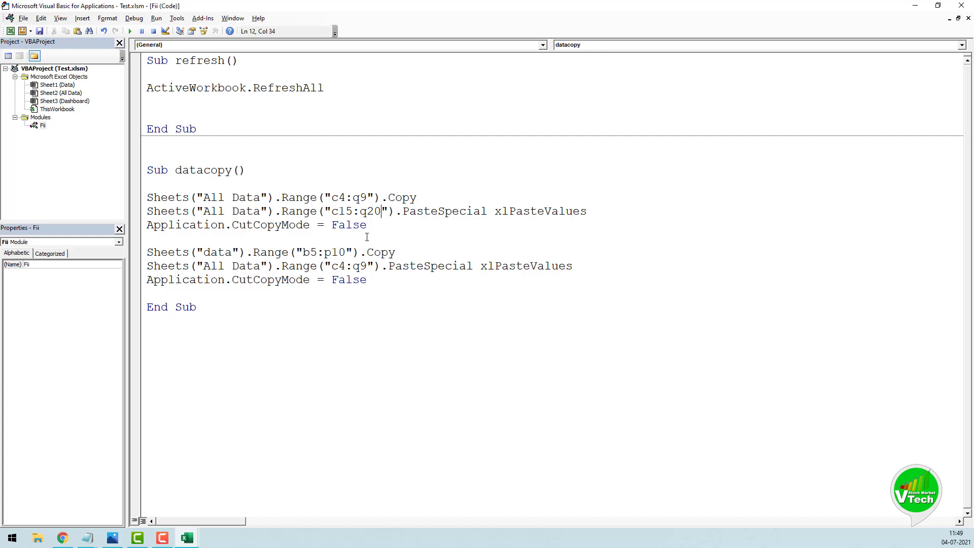
Run the datacopy macro and check the block copied to rows 15 to 20 of the All Data sheet.
{"action": "left_click", "coordinate": [254, 170]}
{"action": "left_click", "coordinate": [131, 32]}
{"action": "mouse_move", "coordinate": [188, 543]}
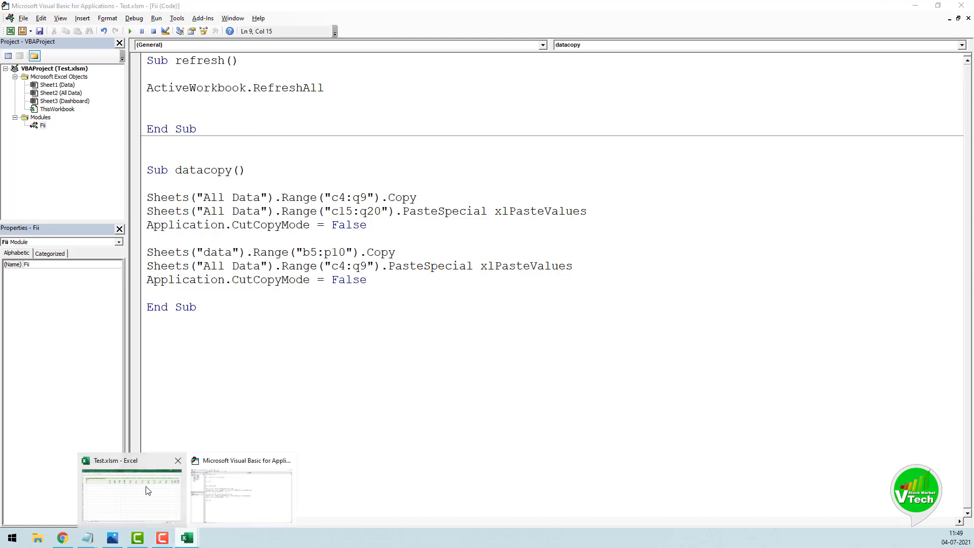
{"action": "left_click", "coordinate": [147, 484]}
{"action": "left_click", "coordinate": [99, 508]}
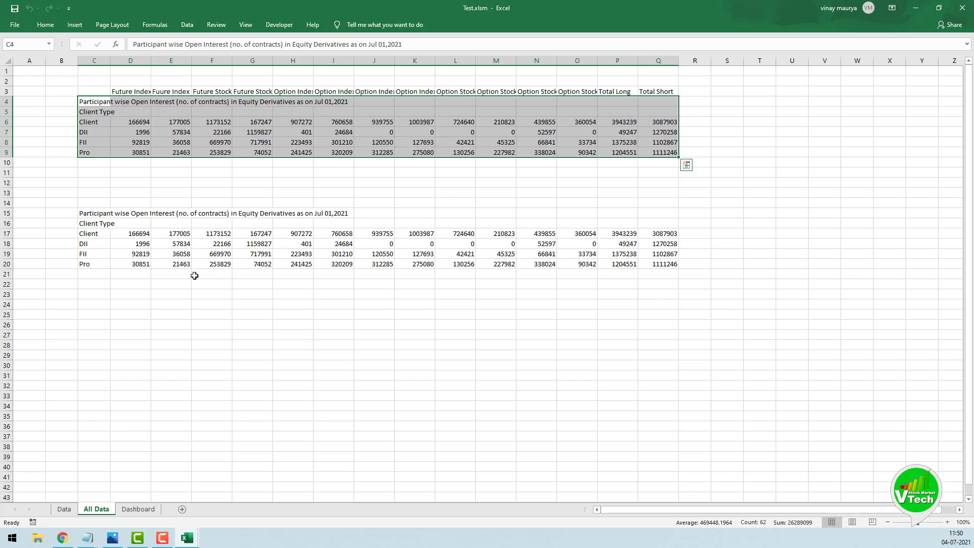
Return to the macro code and duplicate the block copying c4:q9 to c15:q20 at the start of datacopy.
{"action": "left_click", "coordinate": [193, 539]}
{"action": "left_click", "coordinate": [241, 493]}
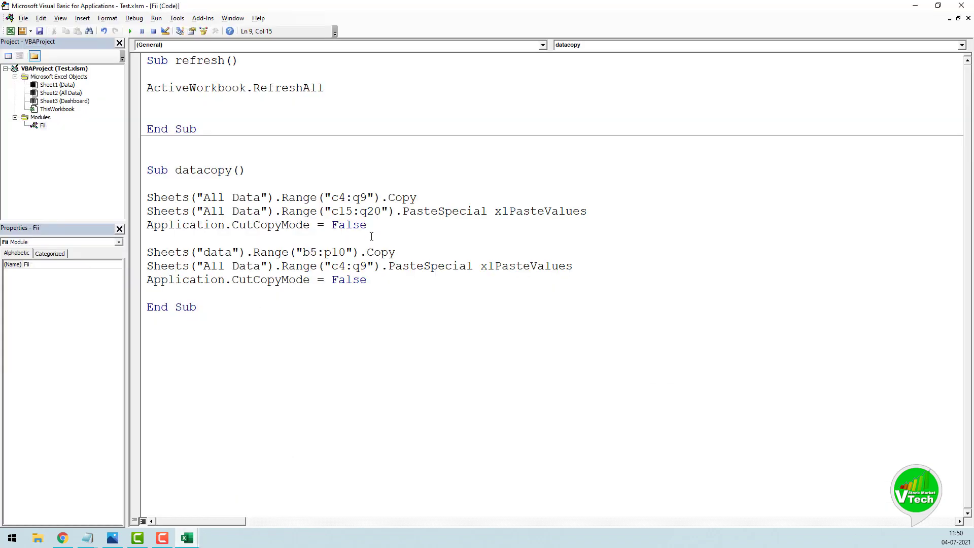
{"action": "left_click_drag", "start_coordinate": [367, 225], "coordinate": [148, 199]}
{"action": "key", "text": "ctrl+c"}
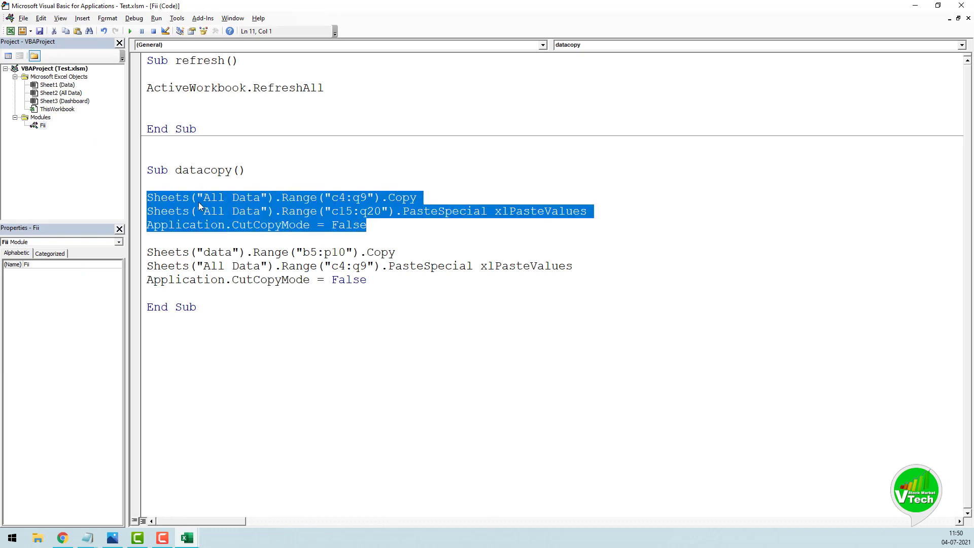
{"action": "left_click", "coordinate": [169, 181]}
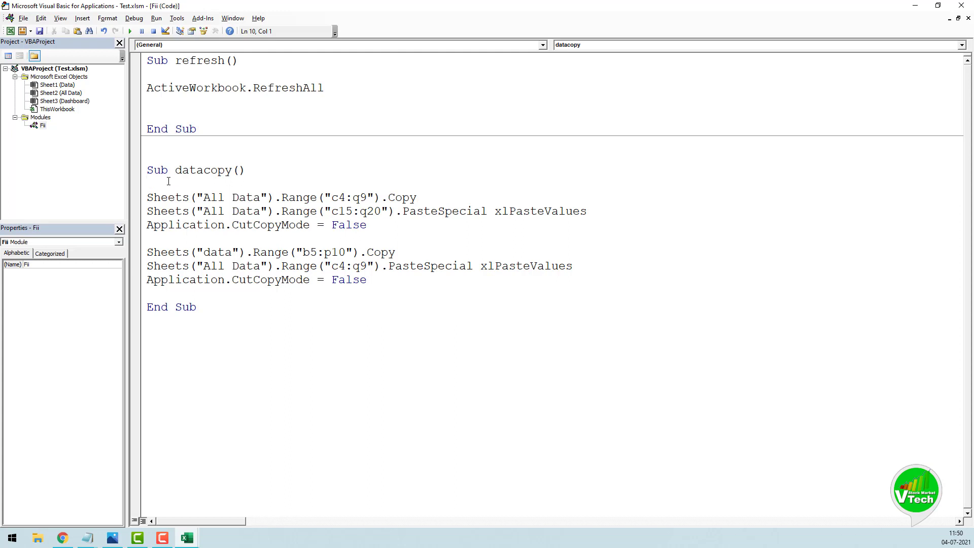
{"action": "key", "text": "Return"}
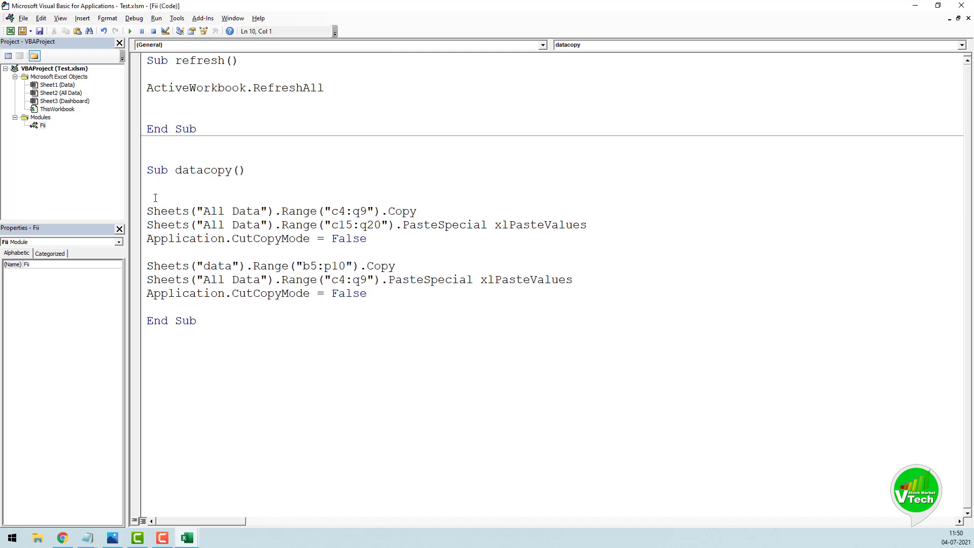
{"action": "key", "text": "Return"}
{"action": "key", "text": "ctrl+v"}
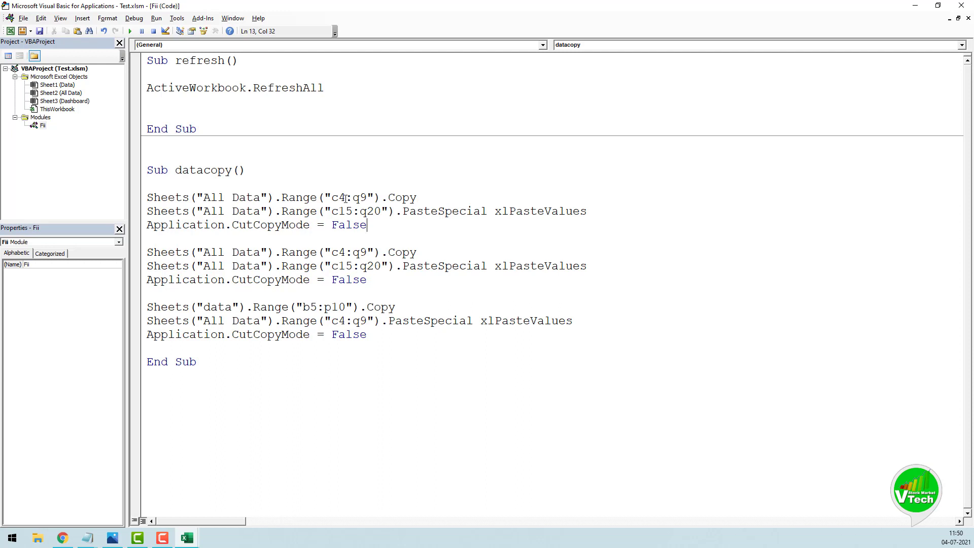
In the new first block of datacopy, set the copy range to c15:q20 and the paste range to c25:q30.
{"action": "key", "text": "shift+Left"}
{"action": "type", "text": "15"}
{"action": "left_click_drag", "start_coordinate": [368, 197], "coordinate": [374, 198]}
{"action": "type", "text": "20"}
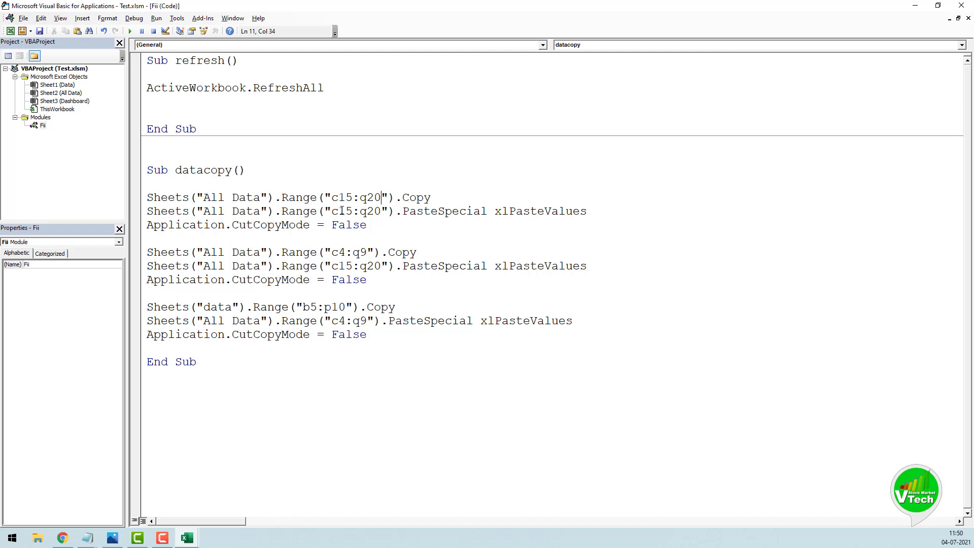
{"action": "left_click_drag", "start_coordinate": [339, 211], "coordinate": [353, 211]}
{"action": "type", "text": "25"}
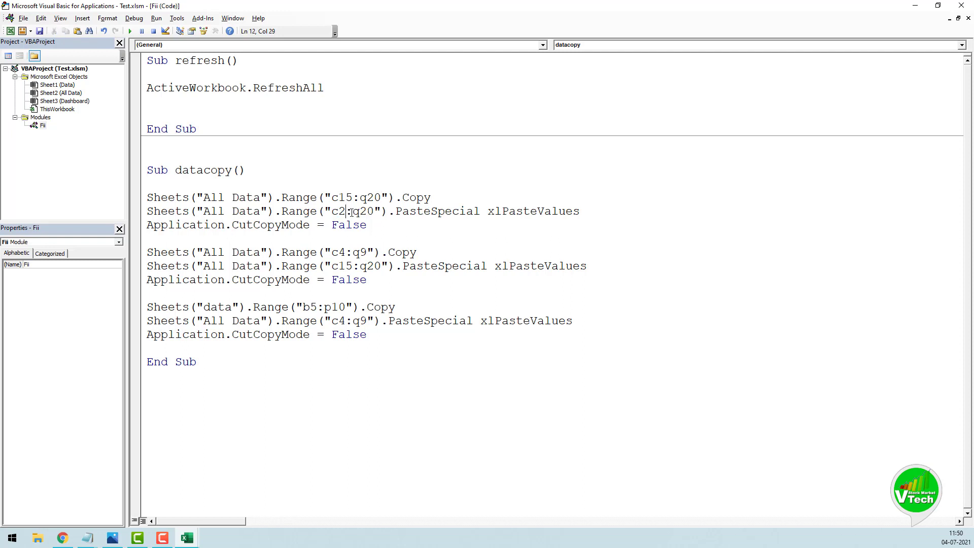
{"action": "left_click_drag", "start_coordinate": [366, 211], "coordinate": [384, 211]}
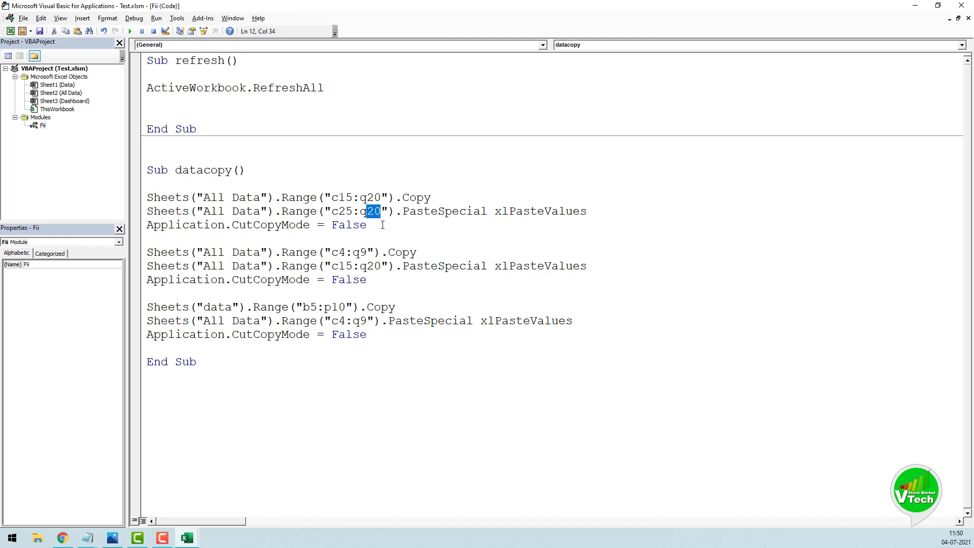
{"action": "type", "text": "30"}
Run the extended datacopy macro and check the third block starting at row 25 of the All Data sheet.
{"action": "left_click", "coordinate": [244, 171]}
{"action": "left_click", "coordinate": [187, 538]}
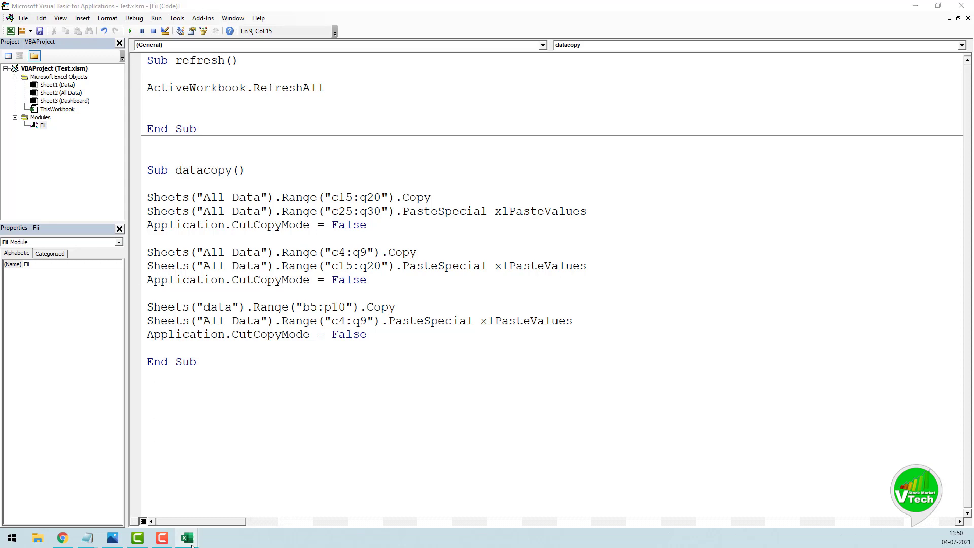
{"action": "left_click", "coordinate": [166, 494]}
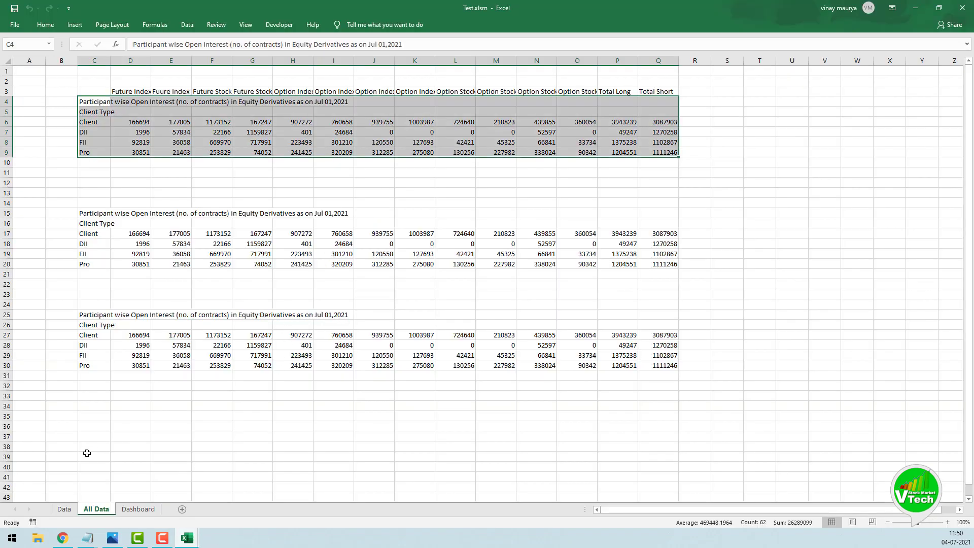
Set the date in cell G4 of the Dashboard sheet to 30062021.
{"action": "left_click", "coordinate": [138, 509]}
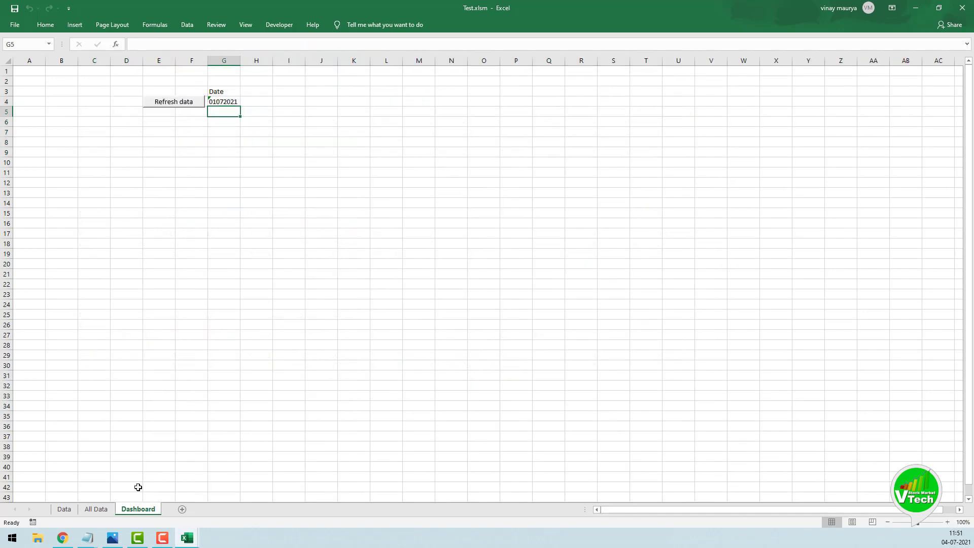
{"action": "left_click", "coordinate": [222, 103]}
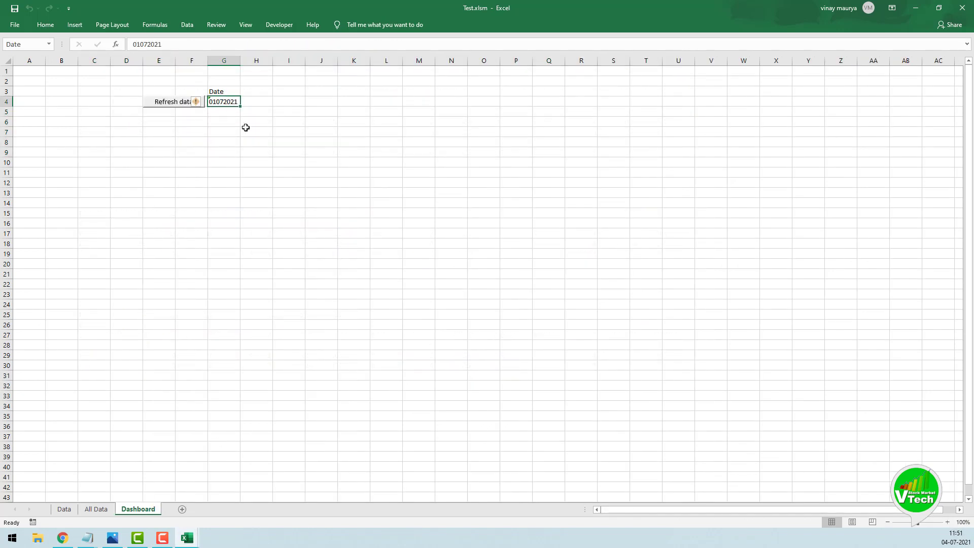
{"action": "type", "text": "30062021"}
{"action": "left_click", "coordinate": [246, 131]}
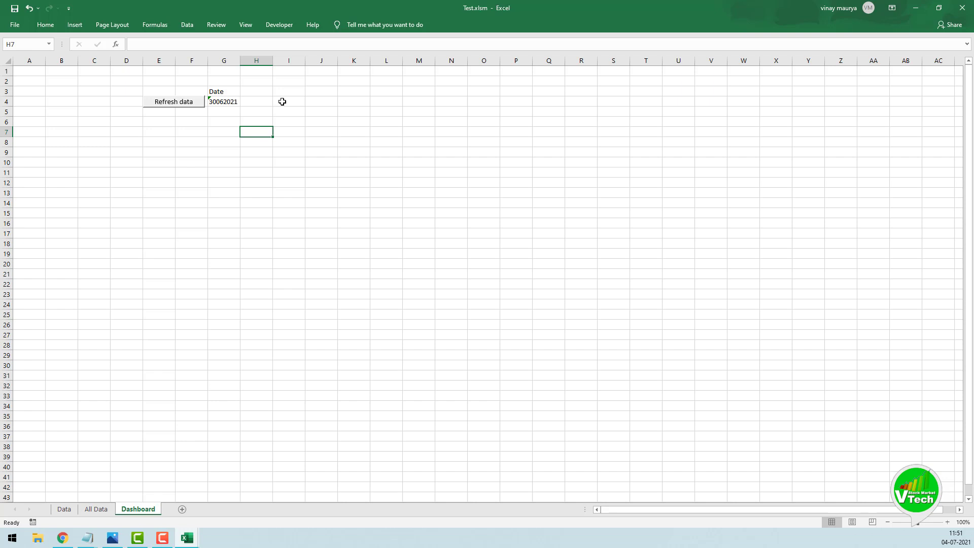
In Dashboard cell C4, enter a MID formula that extracts 15 characters from Data!B5 starting at position 78.
{"action": "left_click", "coordinate": [93, 101]}
{"action": "type", "text": "="}
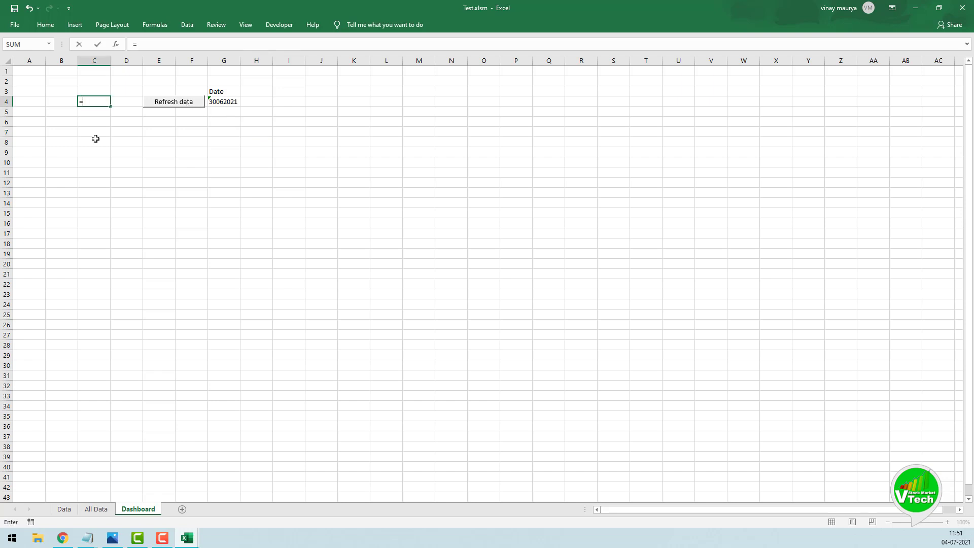
{"action": "type", "text": "mid"}
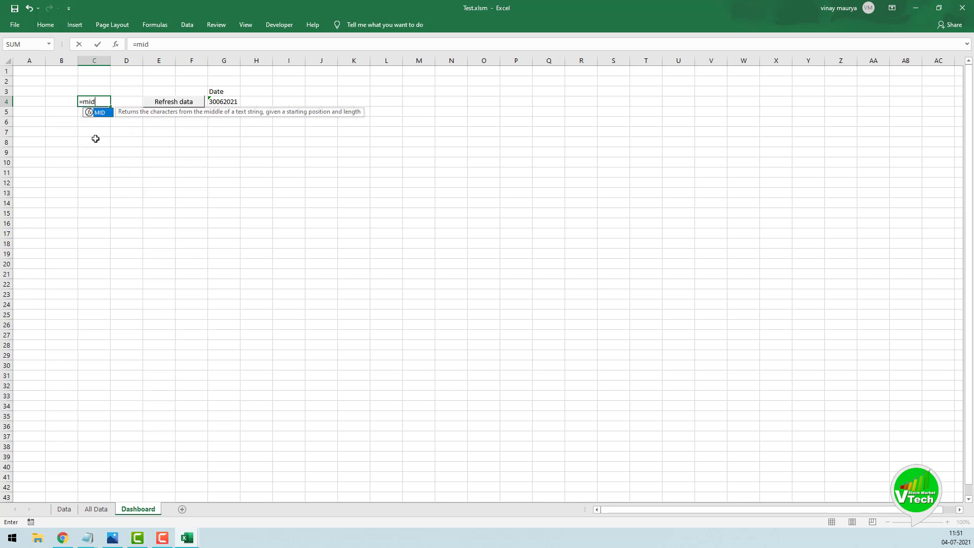
{"action": "type", "text": "("}
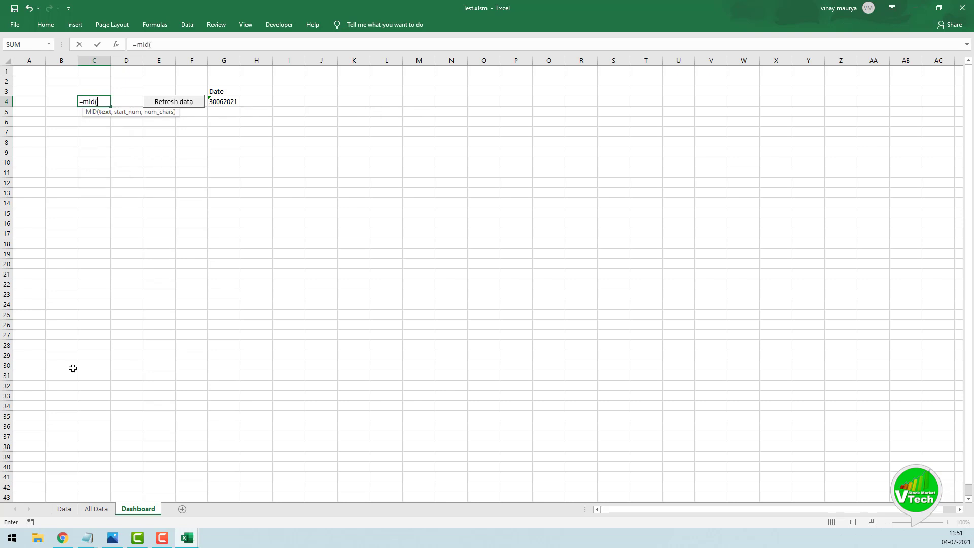
{"action": "left_click", "coordinate": [63, 509]}
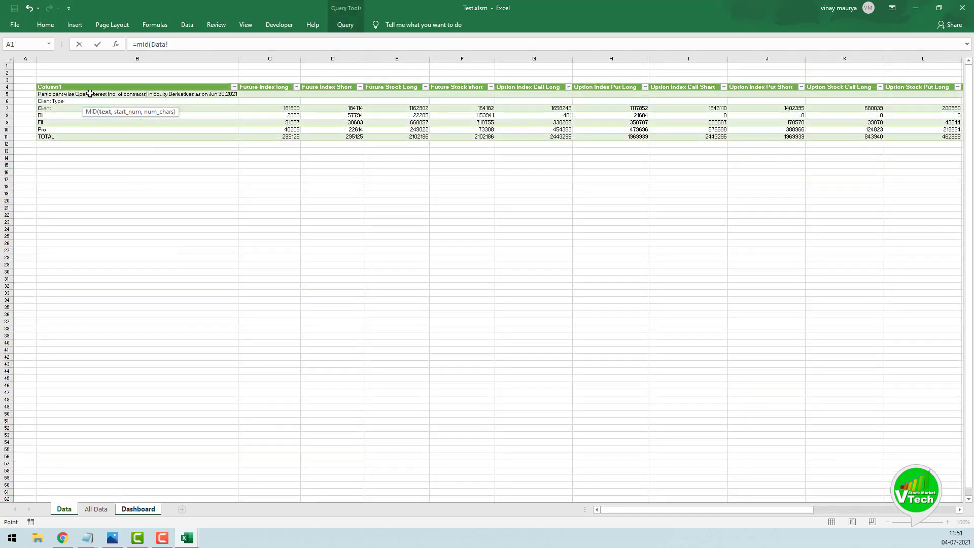
{"action": "left_click", "coordinate": [81, 93]}
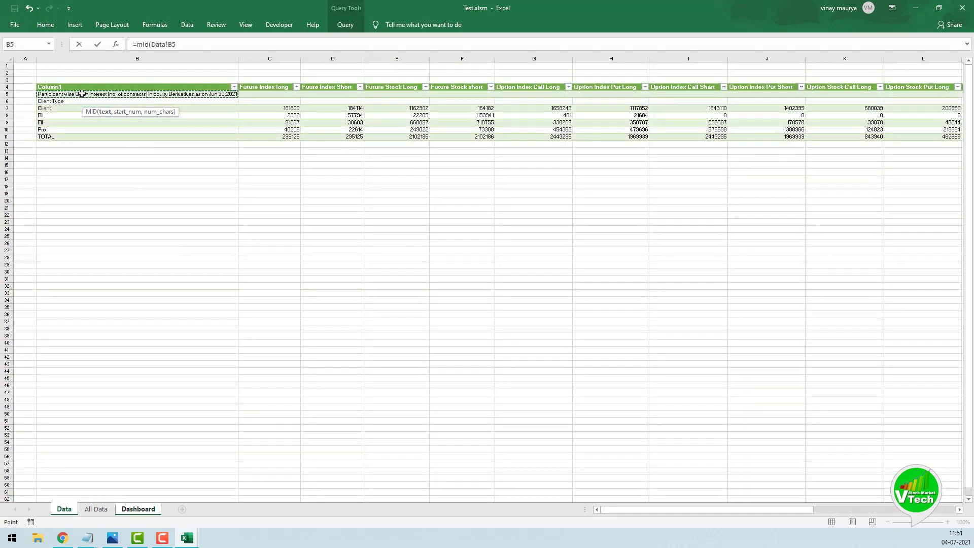
{"action": "type", "text": ","}
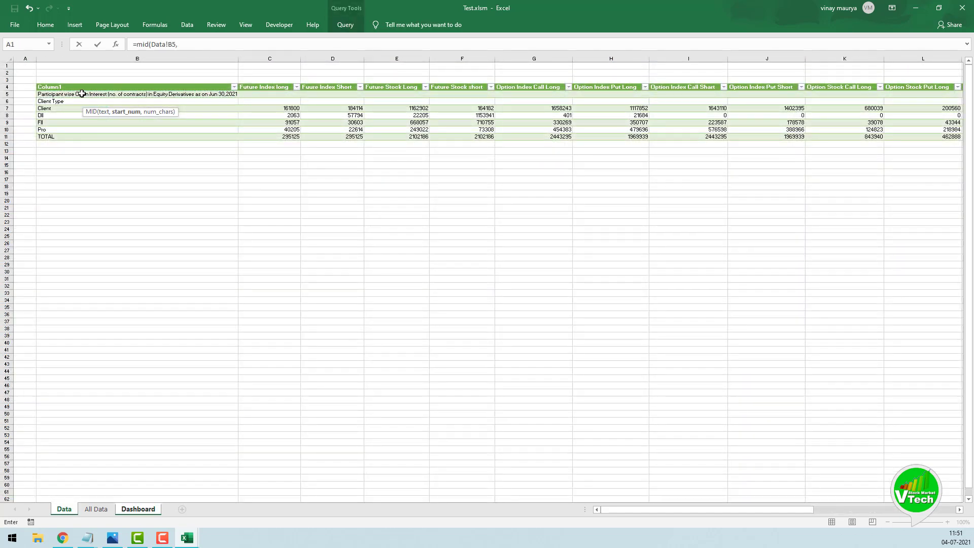
{"action": "type", "text": "78,15"}
{"action": "key", "text": "Return"}
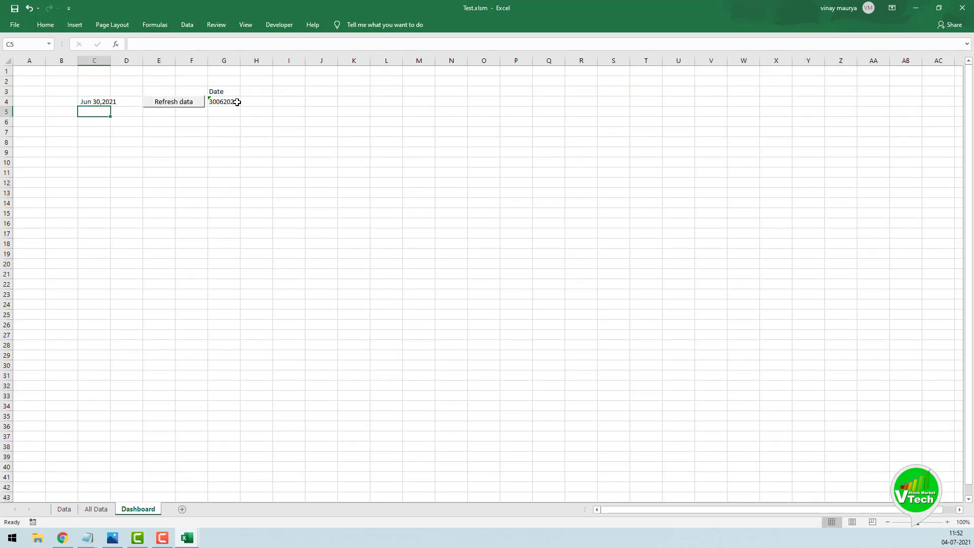
Insert a form-control button over cell I4 of the Dashboard sheet and assign the datacopy macro to it.
{"action": "left_click", "coordinate": [280, 100]}
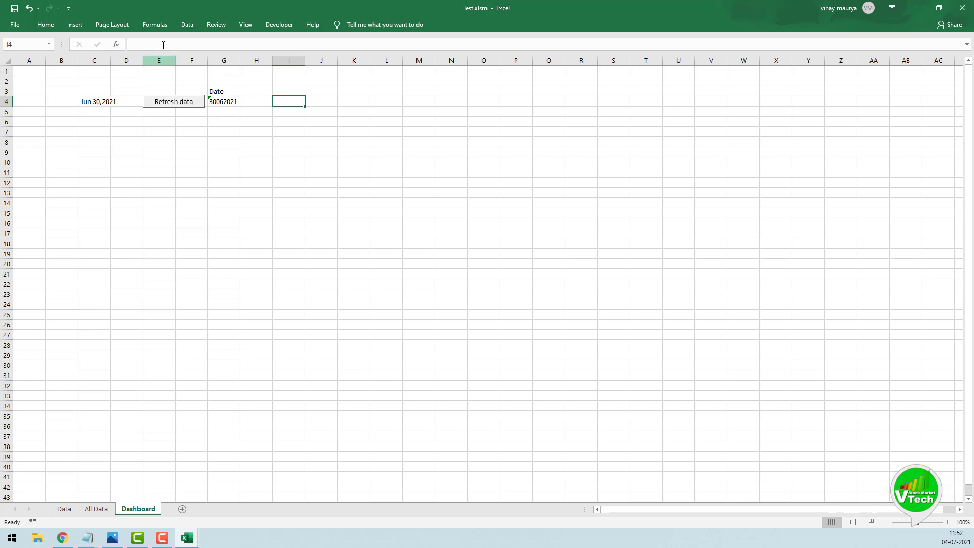
{"action": "left_click", "coordinate": [279, 29]}
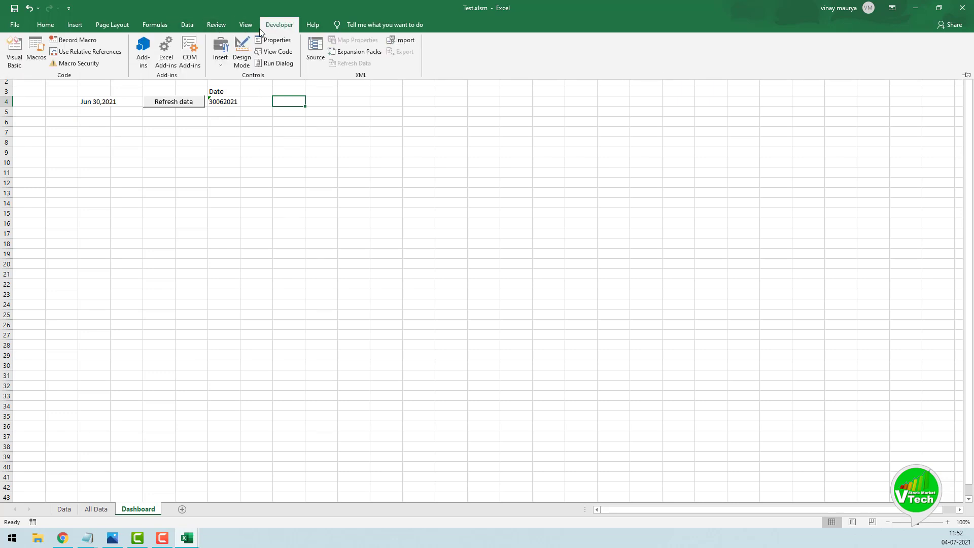
{"action": "left_click", "coordinate": [220, 66]}
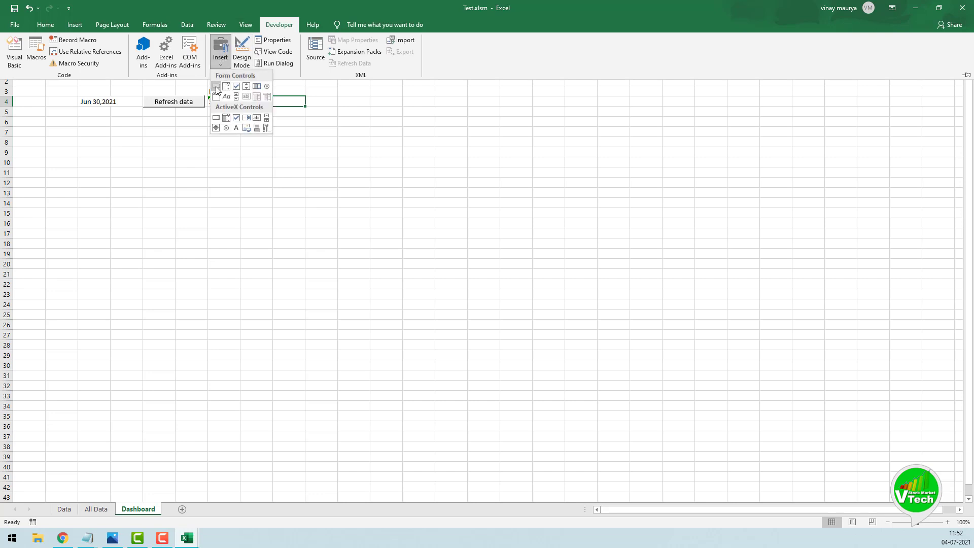
{"action": "left_click", "coordinate": [217, 86]}
{"action": "left_click_drag", "start_coordinate": [272, 97], "coordinate": [307, 105]}
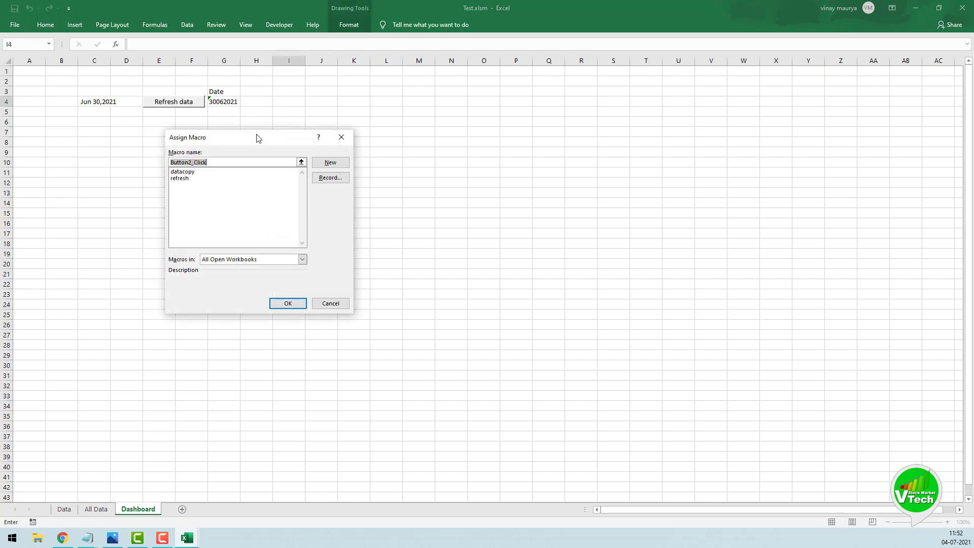
{"action": "left_click", "coordinate": [188, 173]}
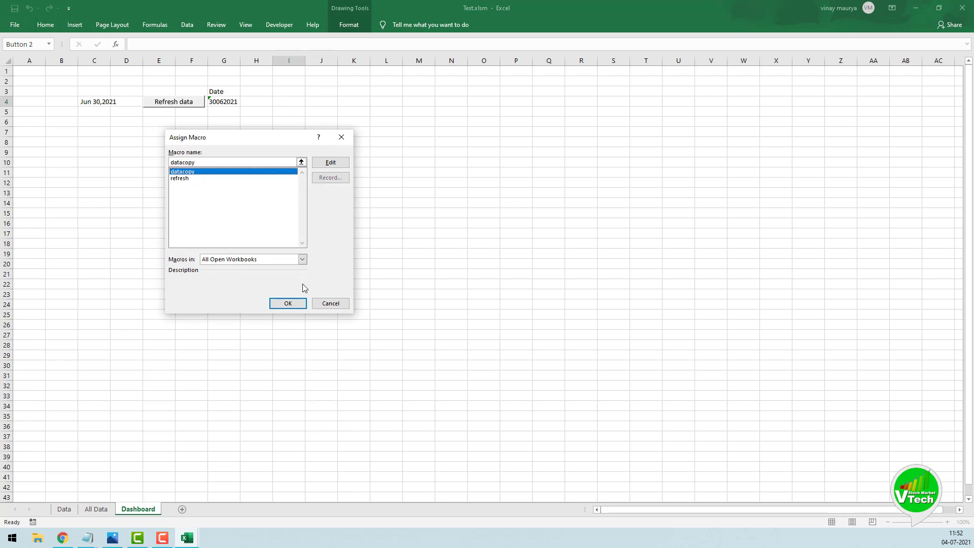
{"action": "left_click", "coordinate": [287, 303]}
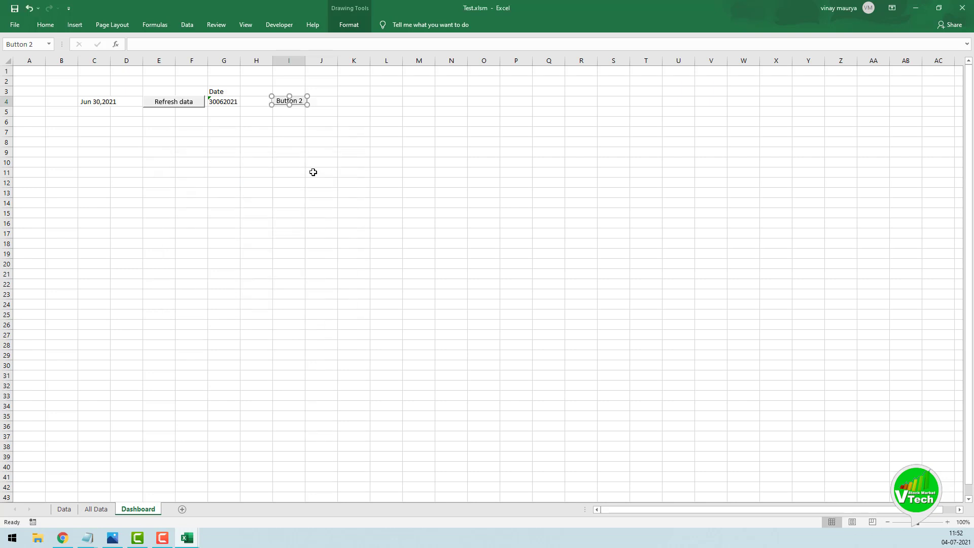
Replace the caption of the new button at I4 with Data Copy.
{"action": "left_click", "coordinate": [291, 101]}
{"action": "key", "text": "Delete"}
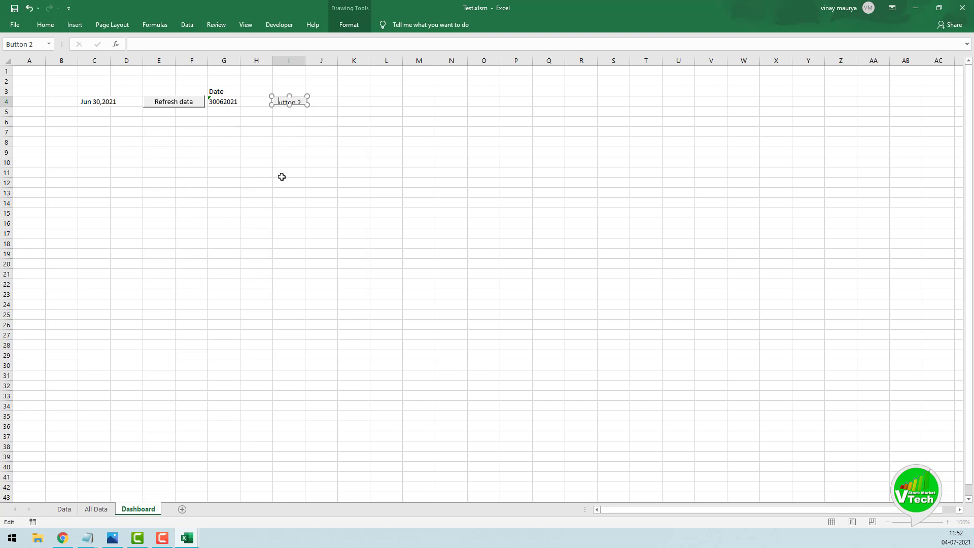
{"action": "key", "text": "Delete"}
{"action": "key", "text": "Delete"}
{"action": "key", "text": "Delete"}
{"action": "key", "text": "Delete"}
{"action": "key", "text": "Delete"}
{"action": "key", "text": "Delete"}
{"action": "key", "text": "Delete"}
{"action": "type", "text": "Data Copy"}
{"action": "left_click", "coordinate": [282, 177]}
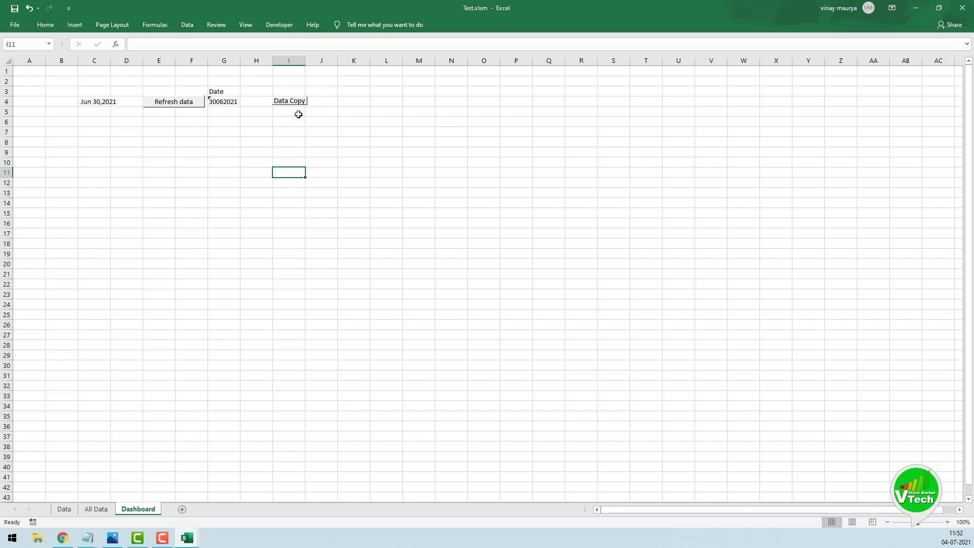
Run the macro from the Data Copy button and check the date blocks on the All Data sheet.
{"action": "left_click", "coordinate": [288, 103]}
{"action": "left_click", "coordinate": [288, 103]}
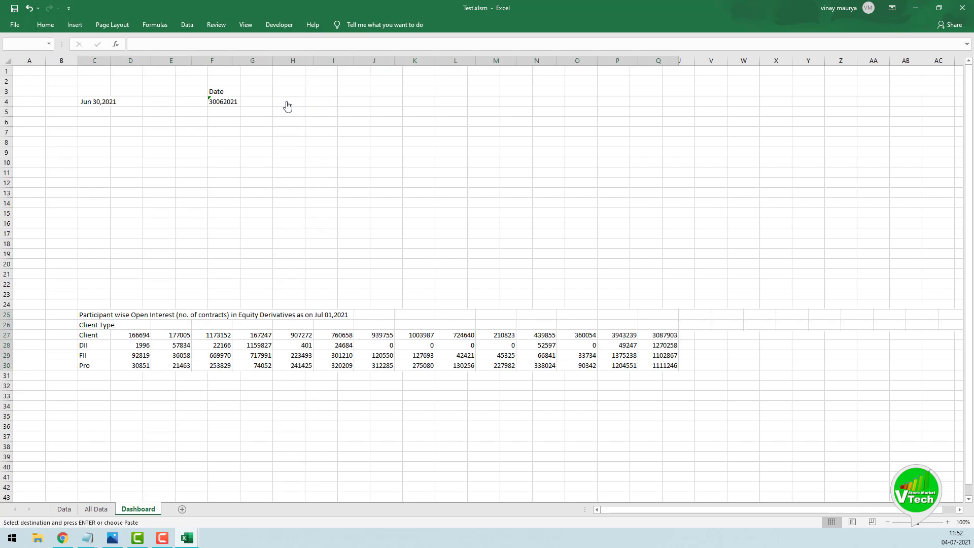
{"action": "left_click", "coordinate": [96, 508]}
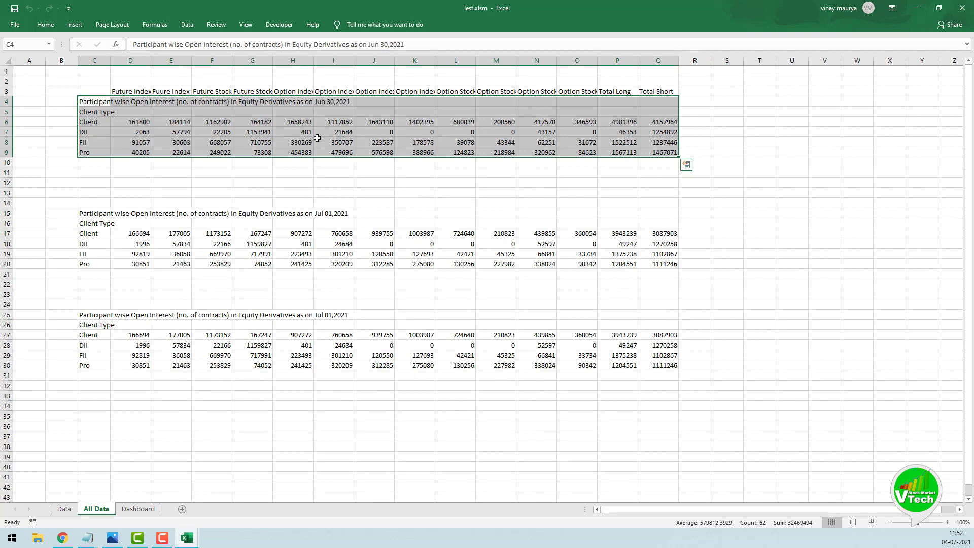
{"action": "left_click", "coordinate": [330, 181]}
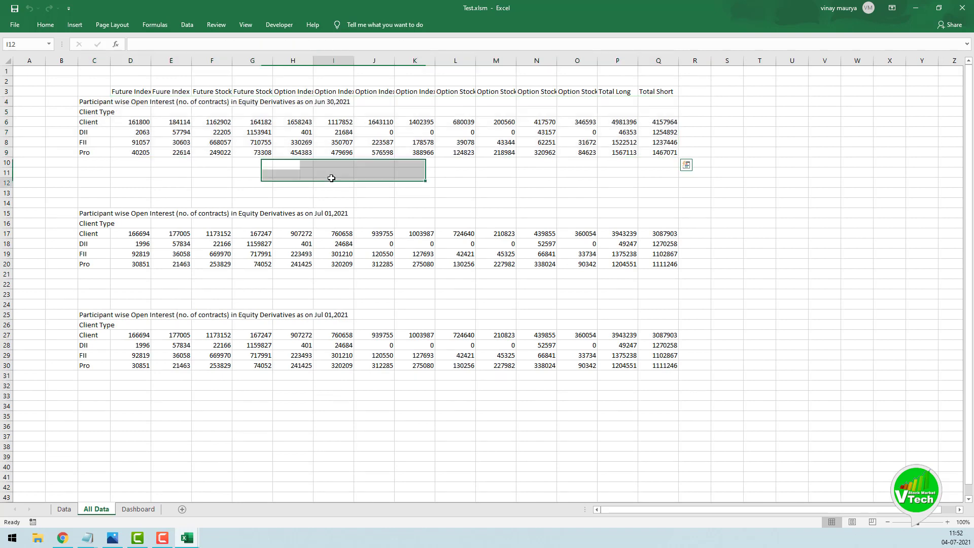
Set Dashboard cell G4 to 01072021, then refresh the data and copy it with the macro buttons.
{"action": "left_click", "coordinate": [139, 510]}
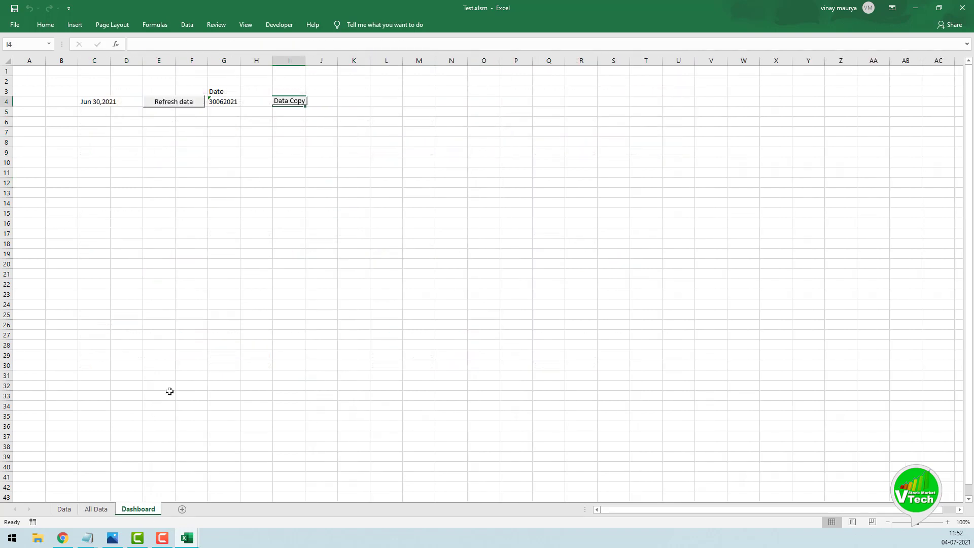
{"action": "left_click", "coordinate": [223, 101]}
{"action": "type", "text": "01"}
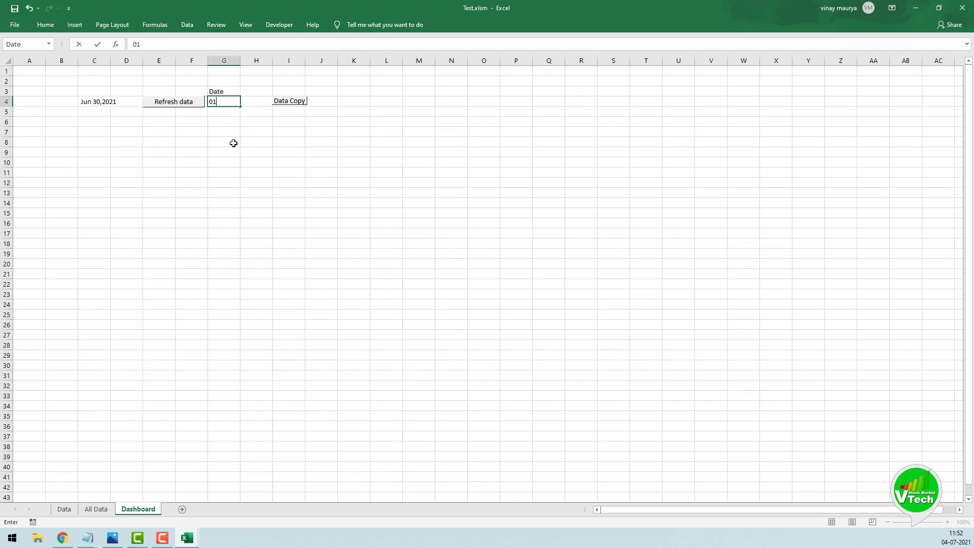
{"action": "type", "text": "072021"}
{"action": "left_click", "coordinate": [233, 143]}
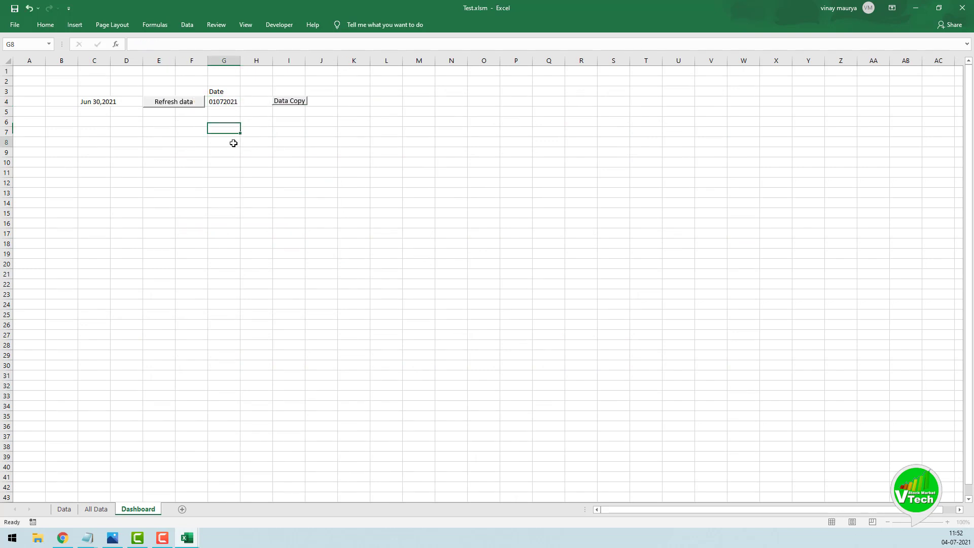
{"action": "left_click", "coordinate": [166, 104]}
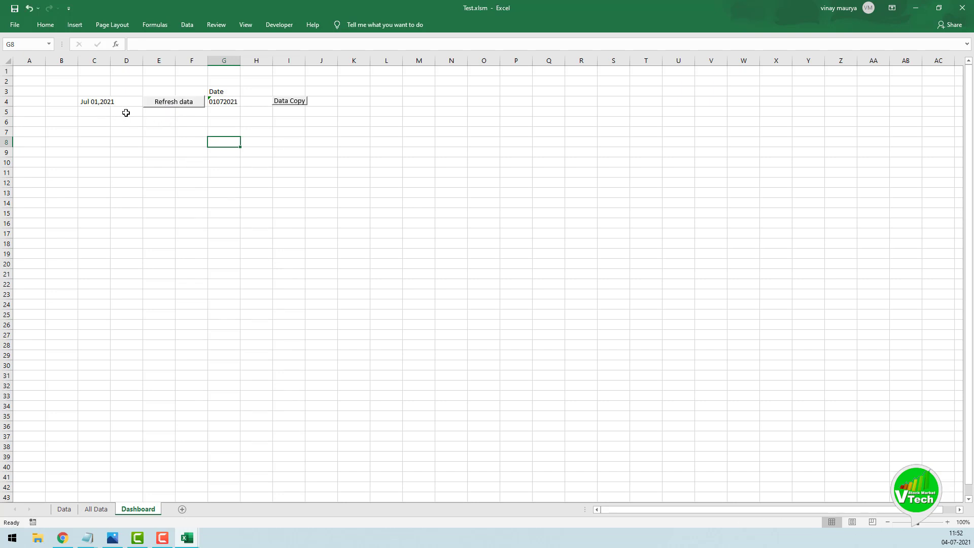
{"action": "left_click", "coordinate": [288, 102]}
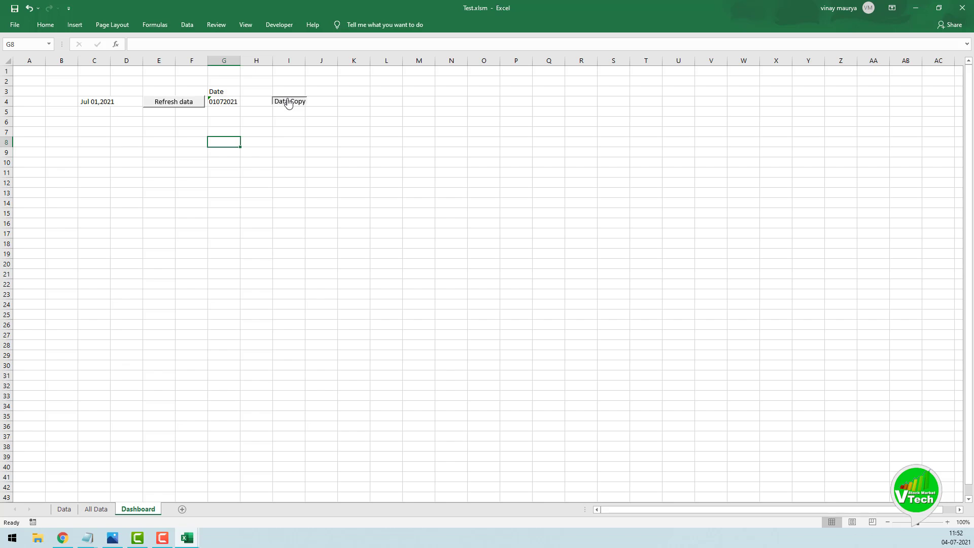
Refresh and copy the data for date 02072021 entered in Dashboard G4, and check the blocks on All Data.
{"action": "left_click", "coordinate": [218, 101]}
{"action": "type", "text": "02072021"}
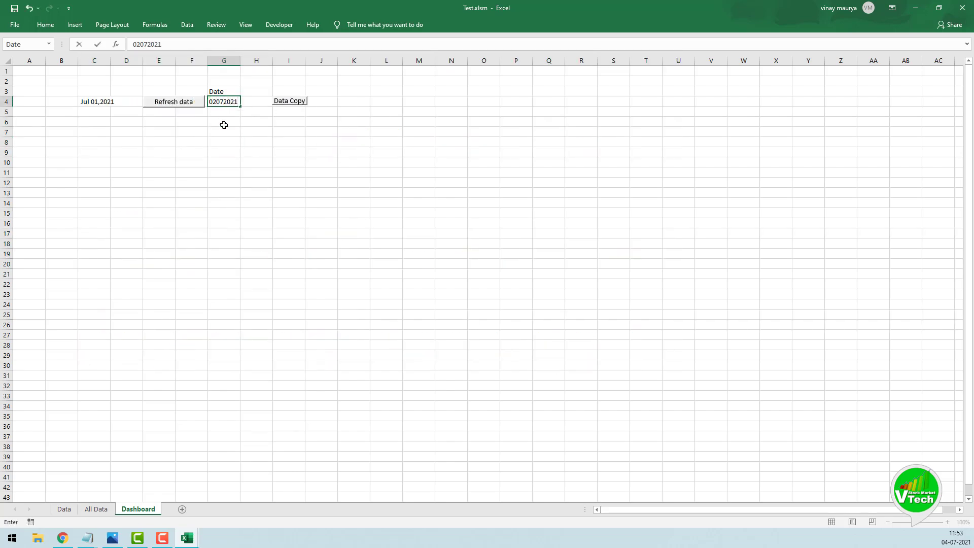
{"action": "left_click", "coordinate": [223, 125]}
{"action": "left_click", "coordinate": [157, 104]}
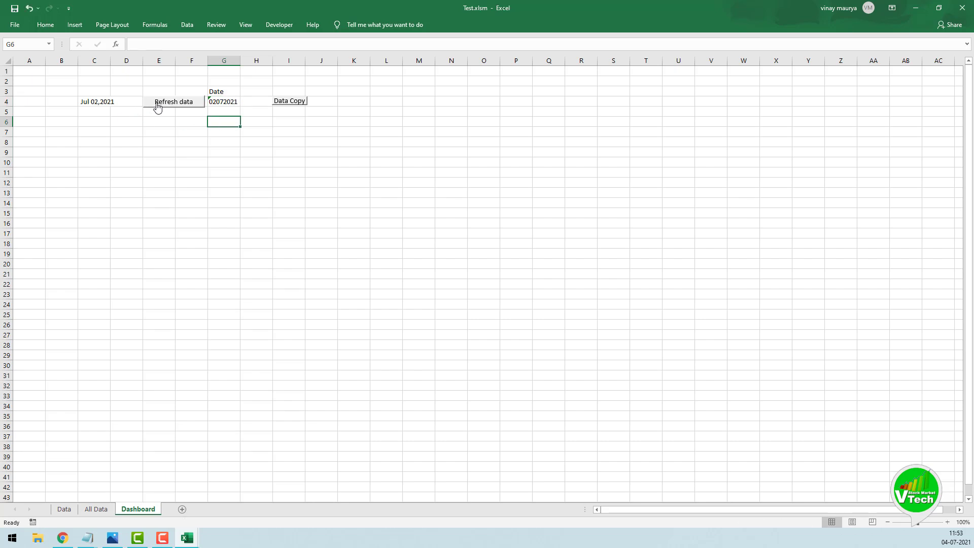
{"action": "left_click", "coordinate": [290, 103]}
{"action": "left_click", "coordinate": [197, 162]}
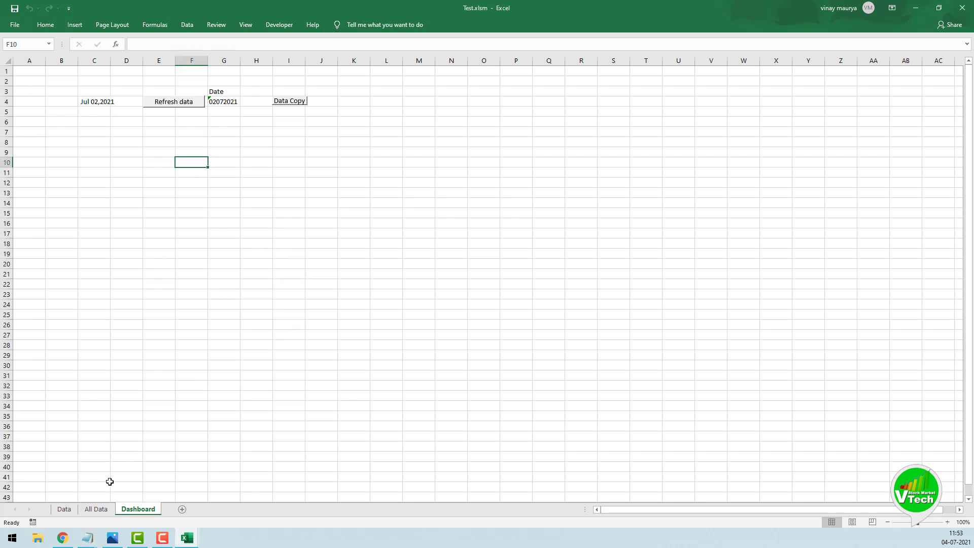
{"action": "left_click", "coordinate": [99, 509]}
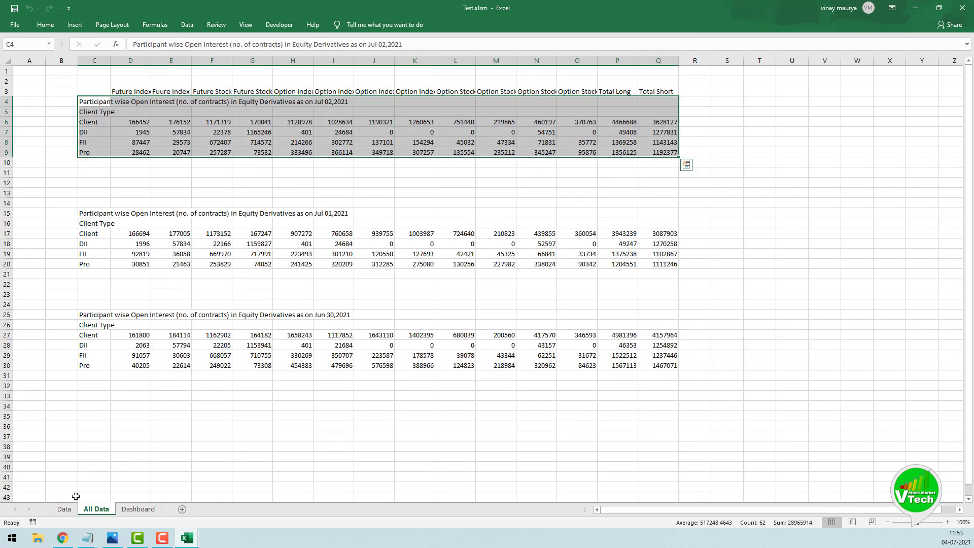
{"action": "left_click", "coordinate": [127, 509]}
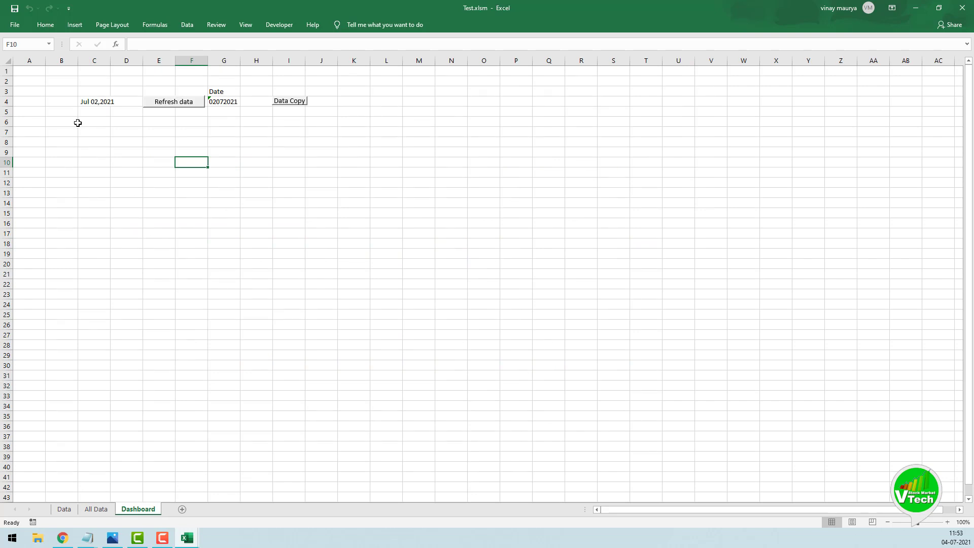
Copy the client type labels in All Data C5:C9 to Dashboard C6 and widen column C to fit them.
{"action": "left_click", "coordinate": [97, 509]}
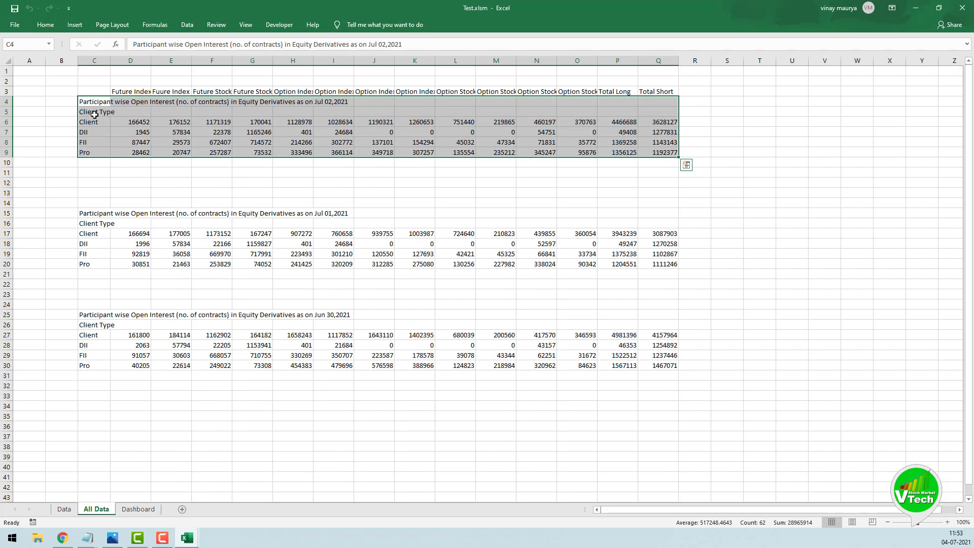
{"action": "left_click_drag", "start_coordinate": [91, 112], "coordinate": [89, 150]}
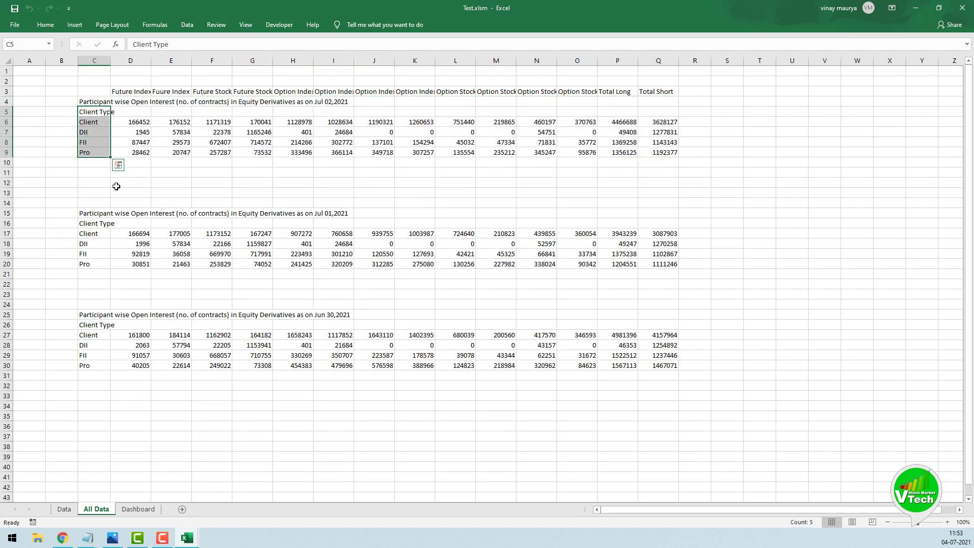
{"action": "key", "text": "ctrl+c"}
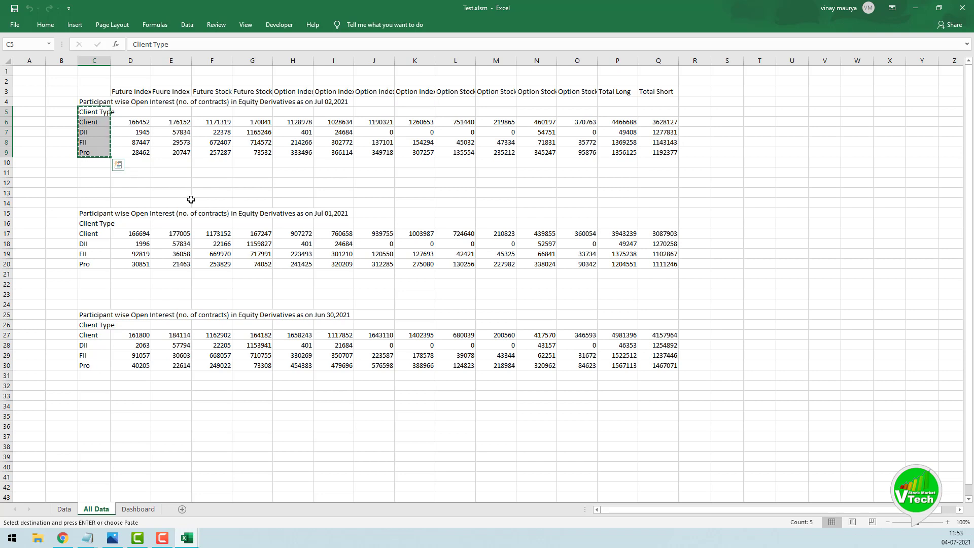
{"action": "left_click", "coordinate": [138, 509]}
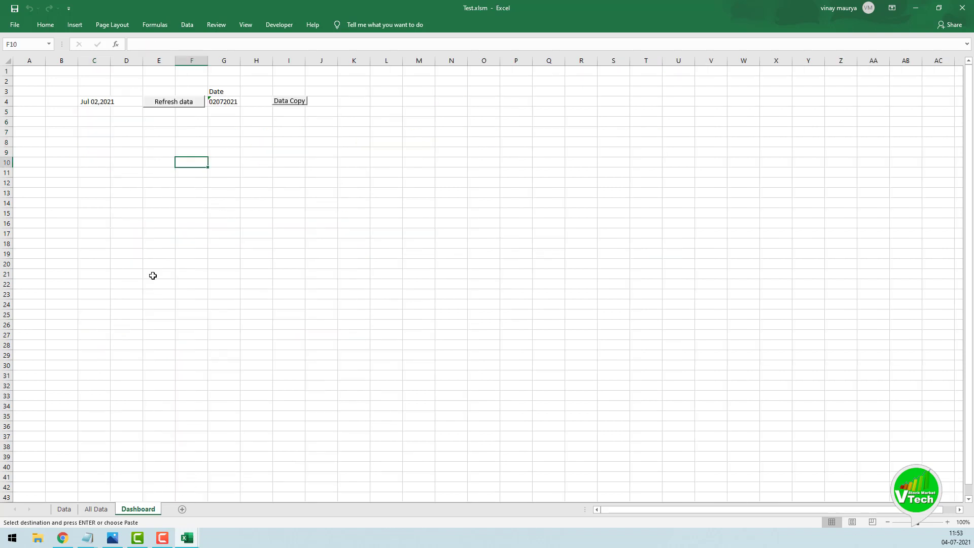
{"action": "left_click", "coordinate": [91, 124]}
{"action": "right_click", "coordinate": [91, 124]}
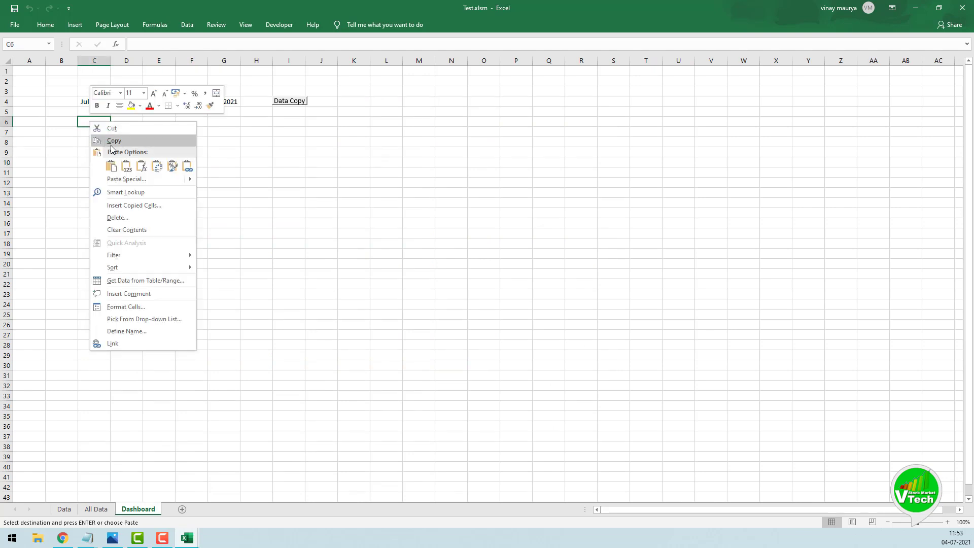
{"action": "left_click", "coordinate": [115, 167]}
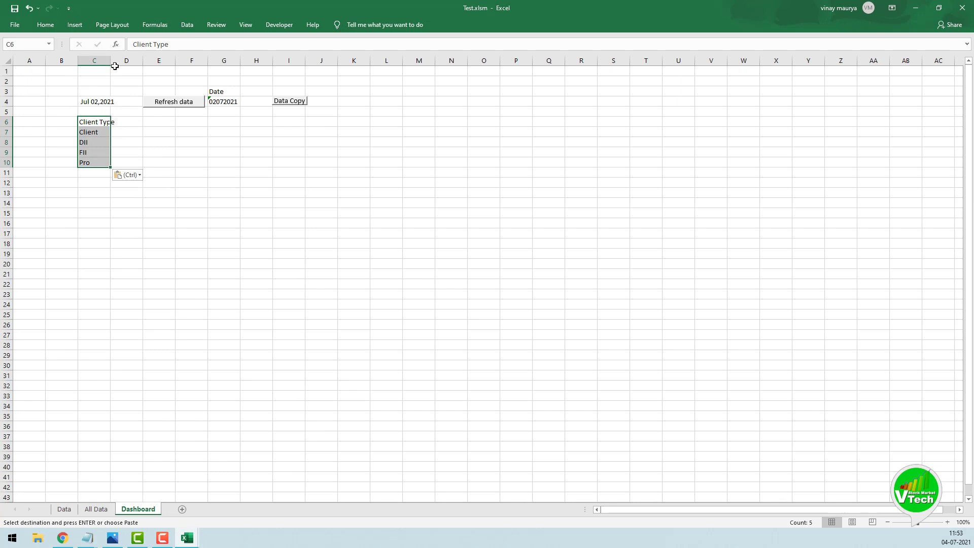
{"action": "left_click_drag", "start_coordinate": [110, 61], "coordinate": [132, 61]}
Enter the heading Index Future in Dashboard cell D6 and widen column D to fit it.
{"action": "left_click", "coordinate": [152, 121]}
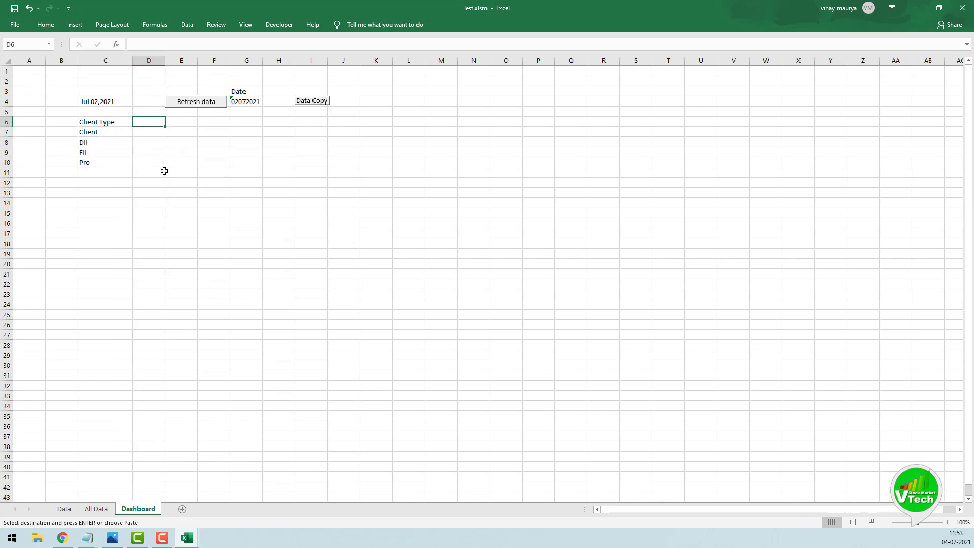
{"action": "type", "text": "Index Future"}
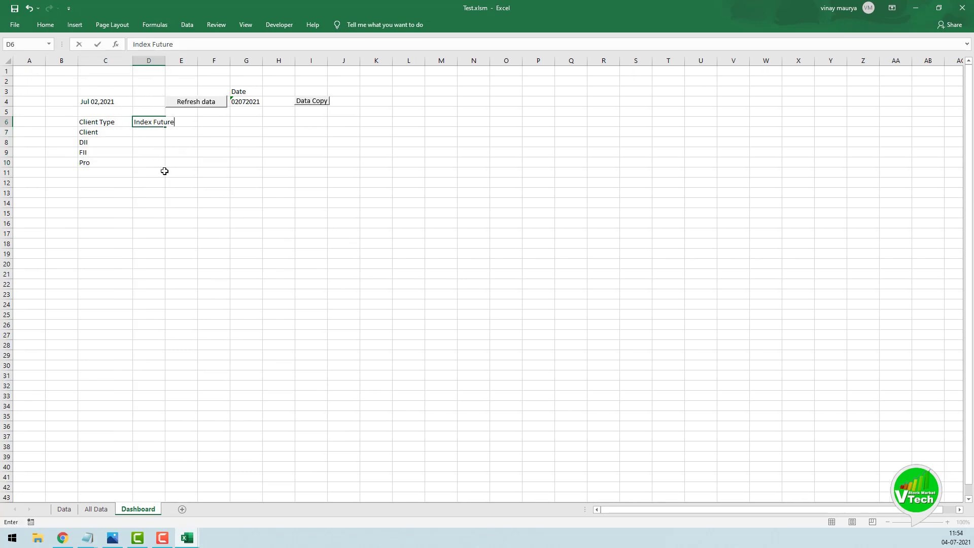
{"action": "left_click", "coordinate": [181, 162]}
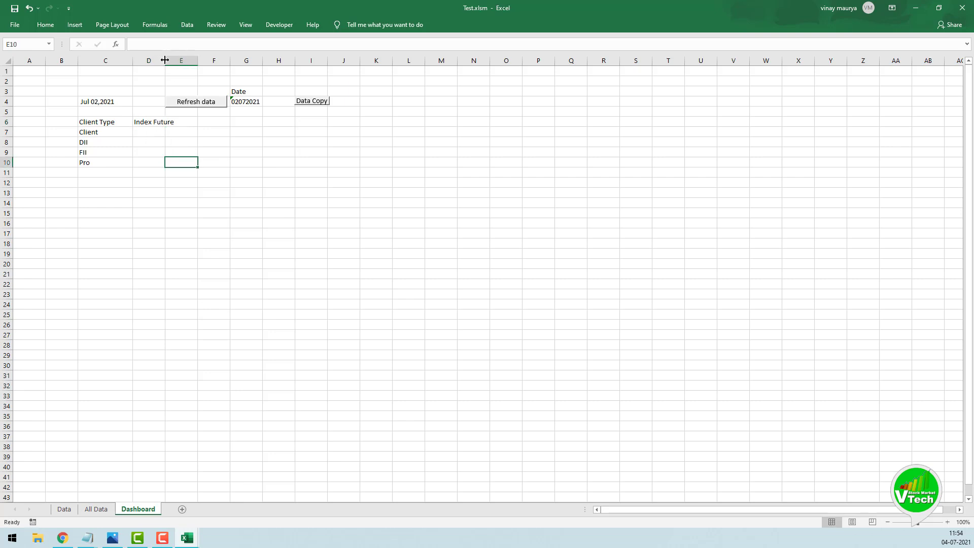
{"action": "left_click_drag", "start_coordinate": [164, 60], "coordinate": [177, 61]}
Enter the headings Long, Index Future and Short in Dashboard cells E6, F6 and G6.
{"action": "left_click", "coordinate": [202, 121]}
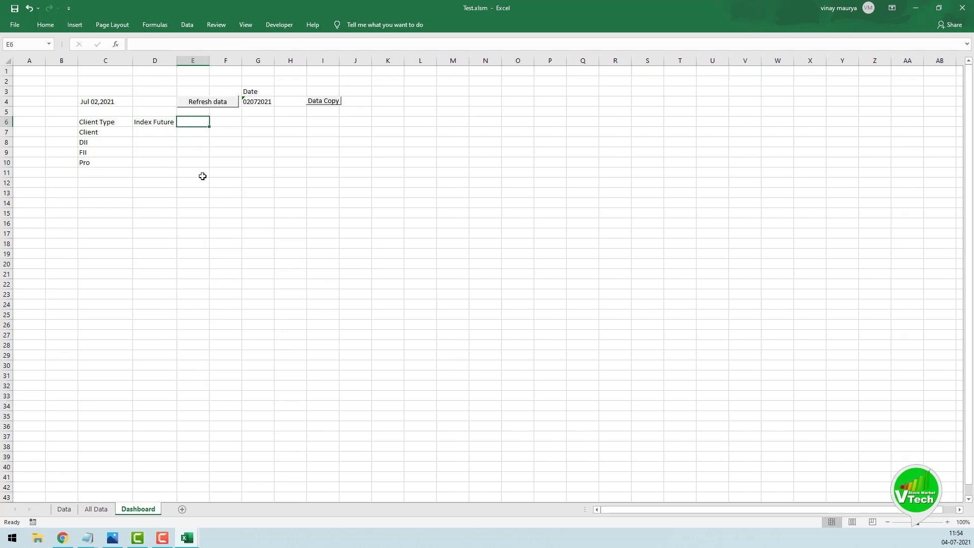
{"action": "type", "text": "Long"}
{"action": "key", "text": "Tab"}
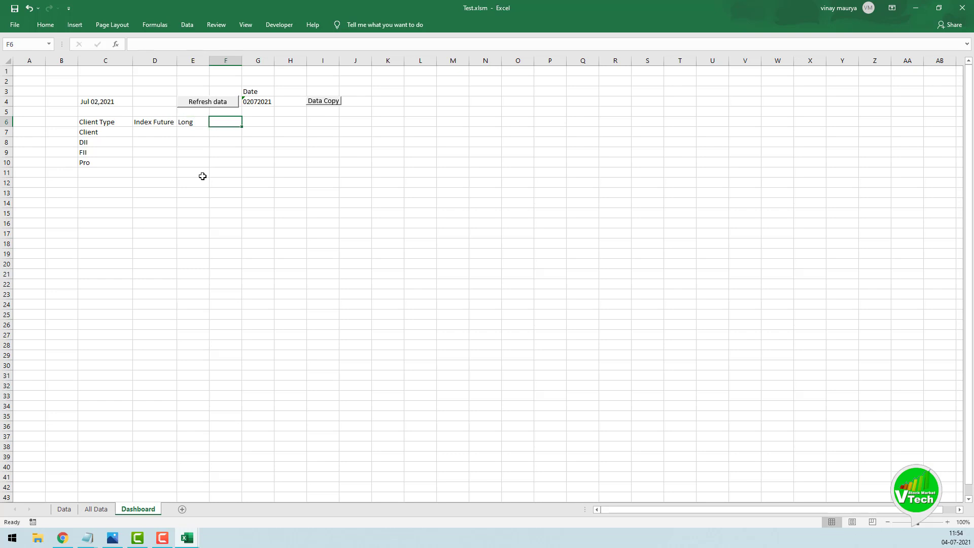
{"action": "type", "text": "Index Future"}
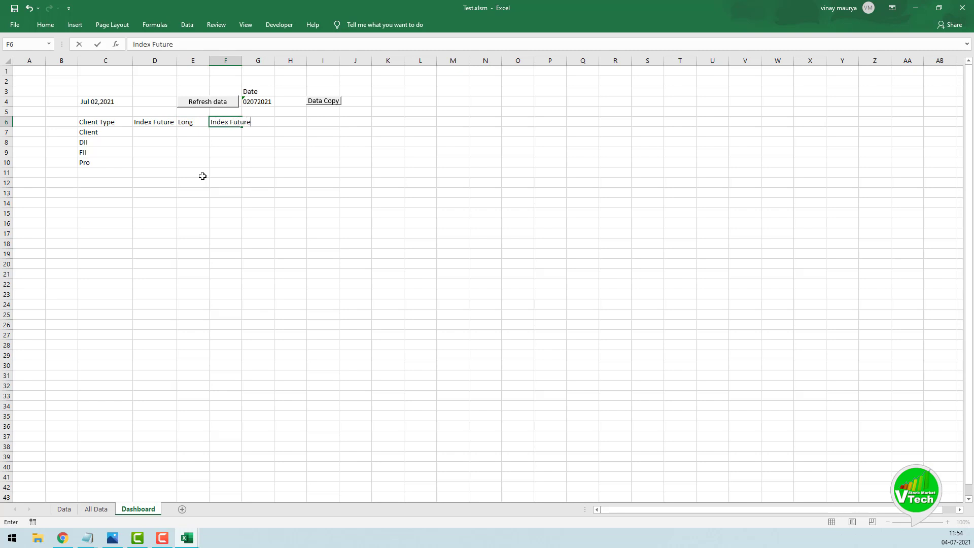
{"action": "key", "text": "Tab"}
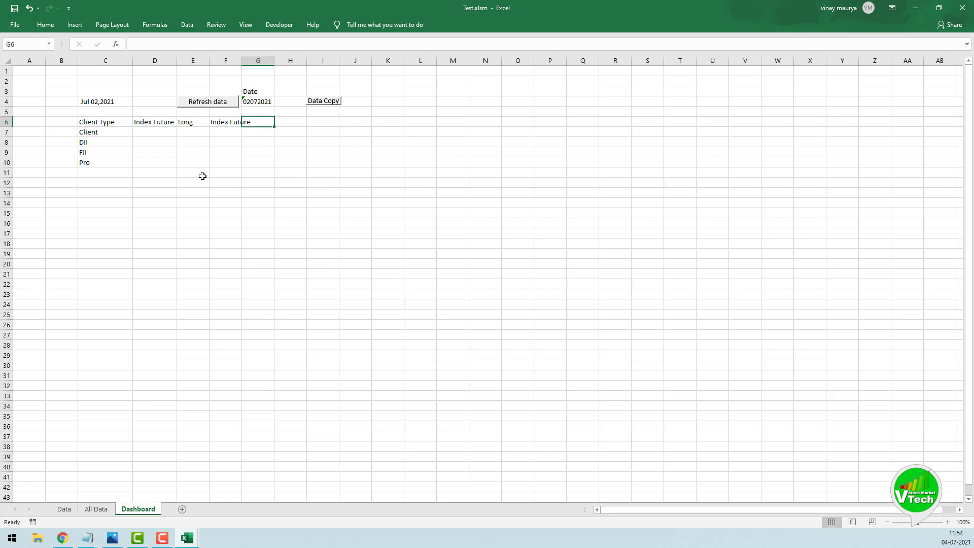
{"action": "type", "text": "Short"}
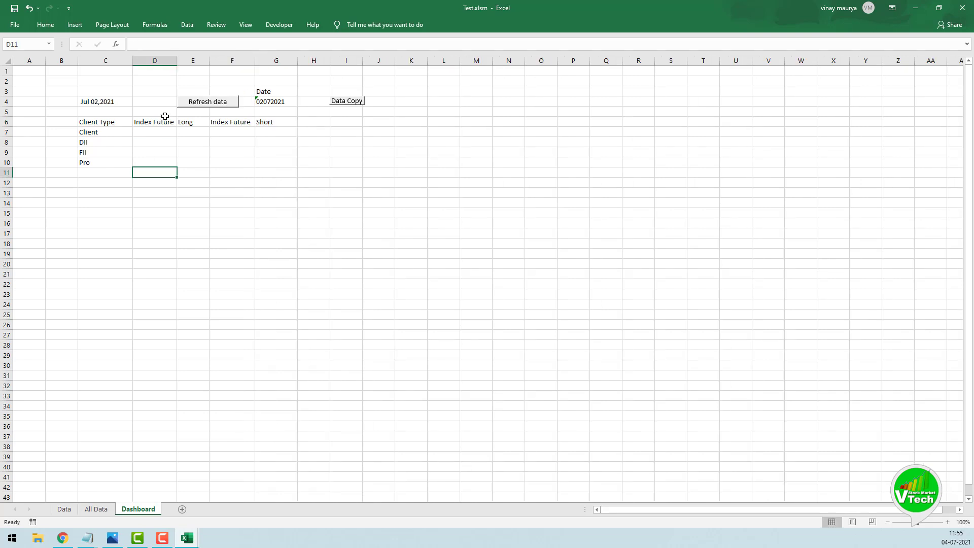
Enter a formula in Dashboard D7 subtracting All Data D17 from All Data D6.
{"action": "left_click", "coordinate": [156, 133]}
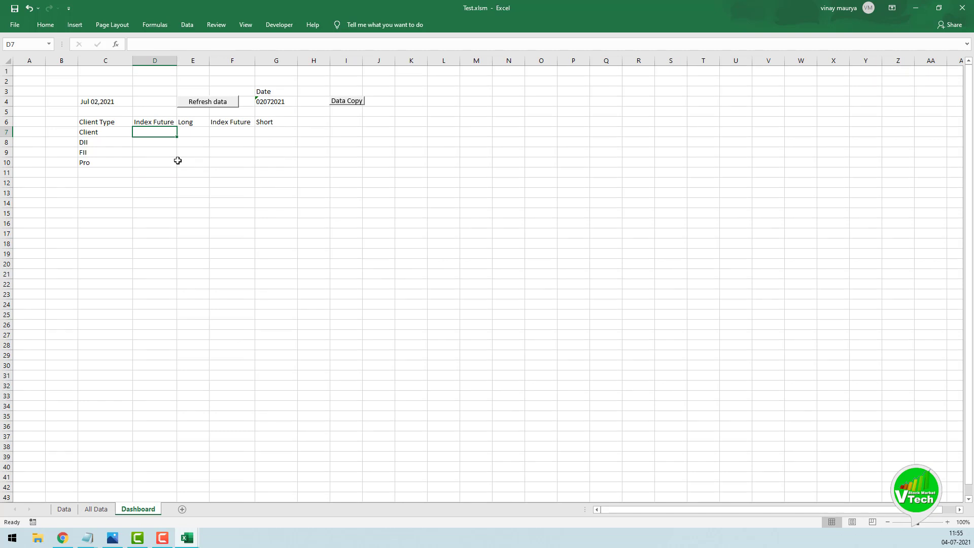
{"action": "type", "text": "="}
{"action": "left_click", "coordinate": [97, 509]}
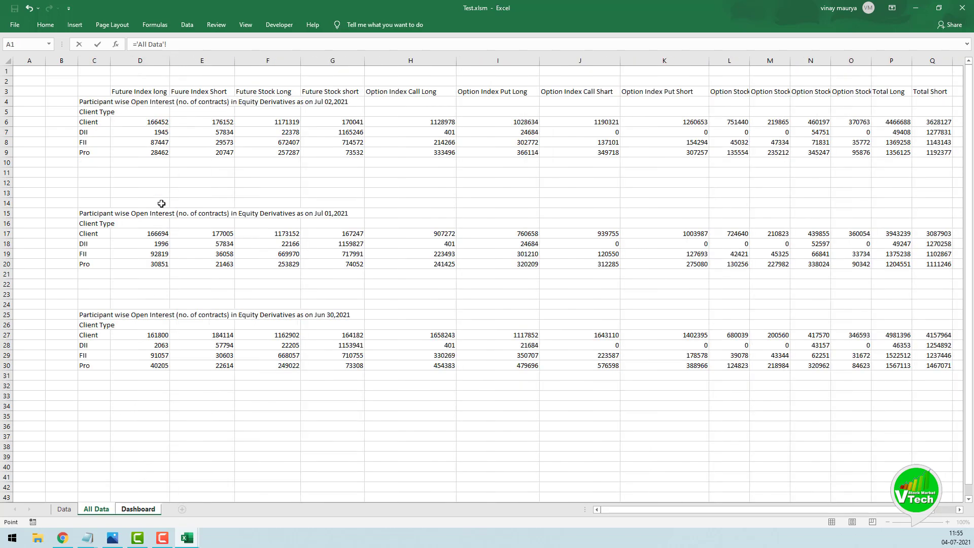
{"action": "left_click", "coordinate": [158, 125]}
{"action": "type", "text": "-"}
{"action": "left_click", "coordinate": [160, 234]}
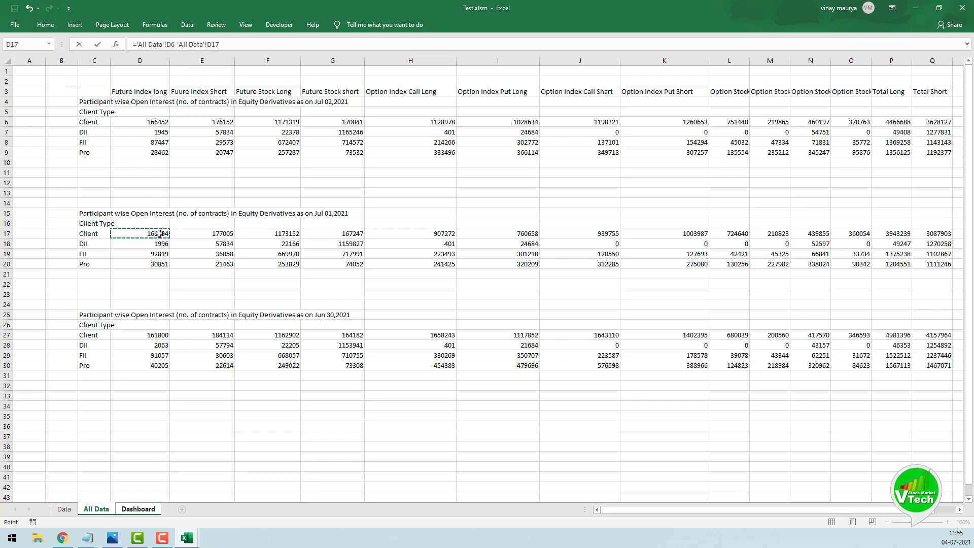
{"action": "key", "text": "Return"}
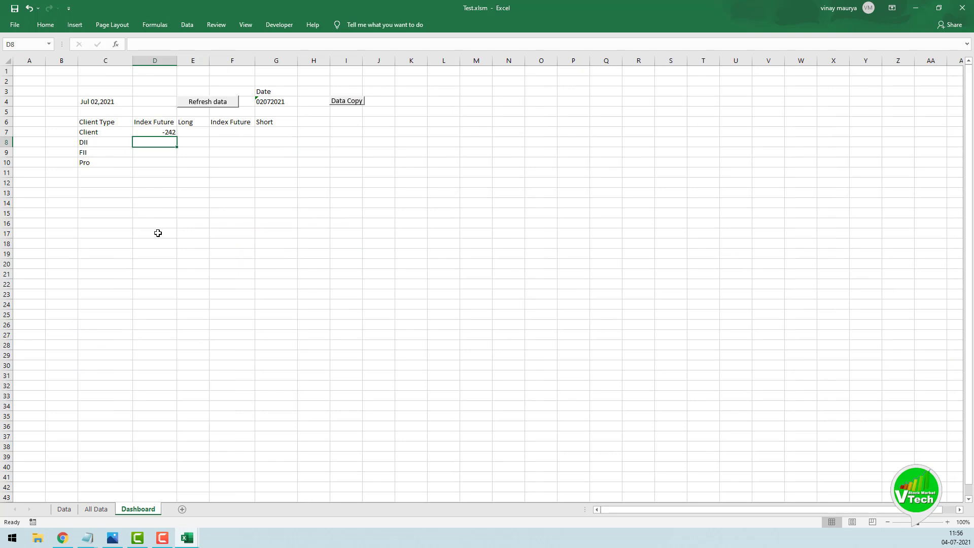
Enter a formula in Dashboard G7, under Short, subtracting All Data E17 from All Data E6.
{"action": "left_click", "coordinate": [226, 135]}
{"action": "left_click", "coordinate": [264, 133]}
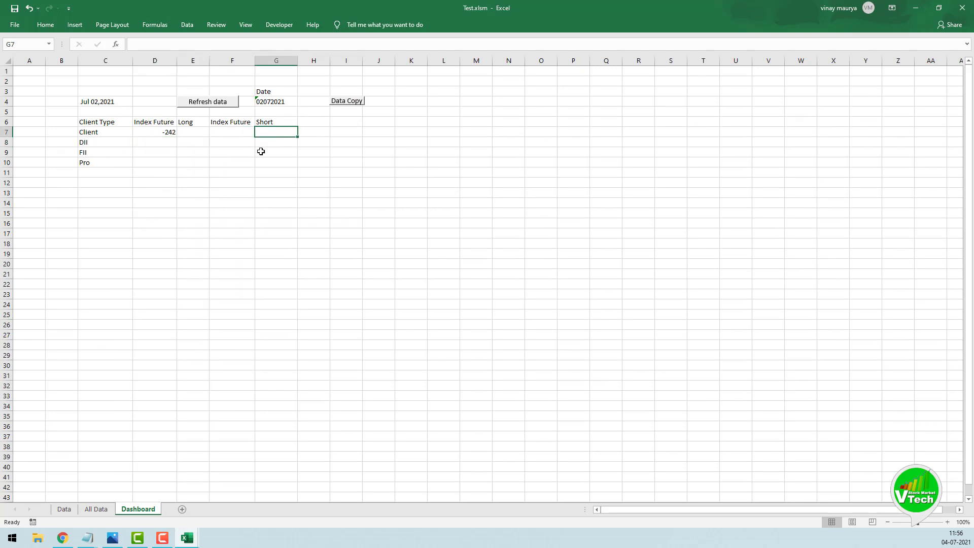
{"action": "type", "text": "="}
{"action": "left_click", "coordinate": [97, 510]}
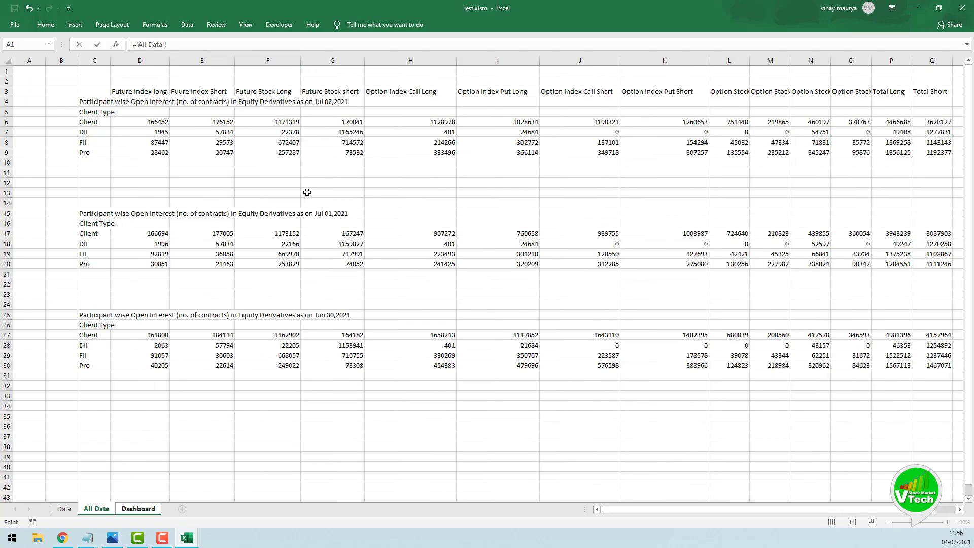
{"action": "left_click", "coordinate": [224, 123]}
{"action": "type", "text": "-"}
{"action": "left_click", "coordinate": [219, 235]}
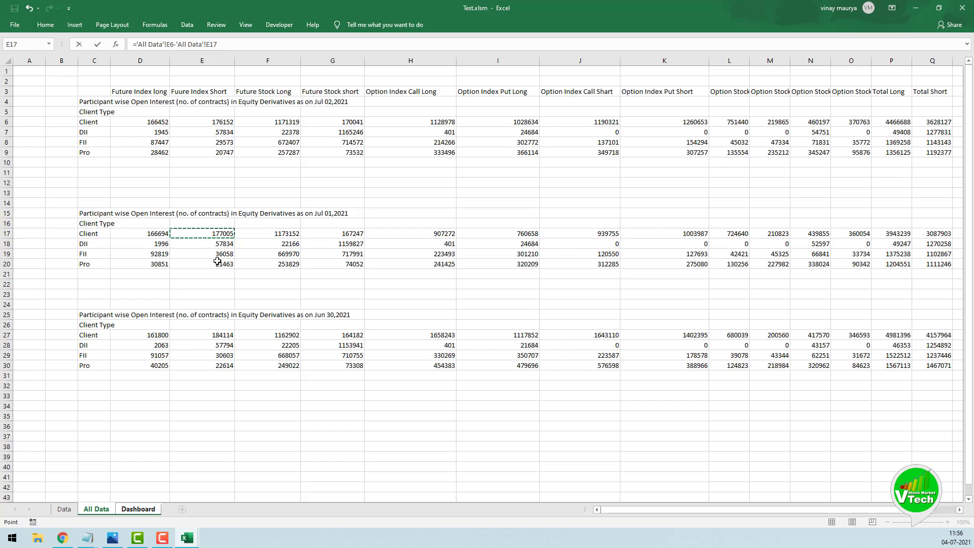
{"action": "key", "text": "Return"}
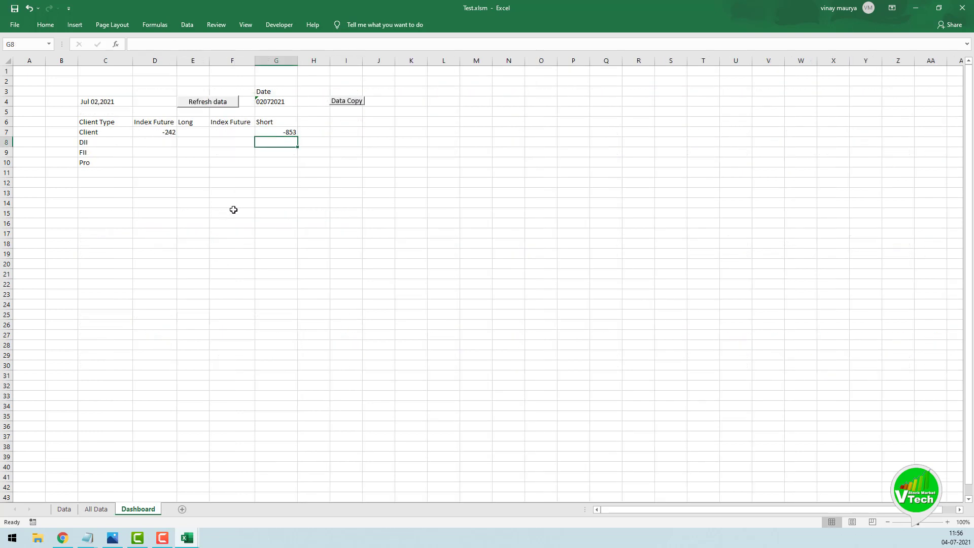
Fill the formulas in Dashboard D7 and G7 down to row 10.
{"action": "left_click", "coordinate": [161, 144]}
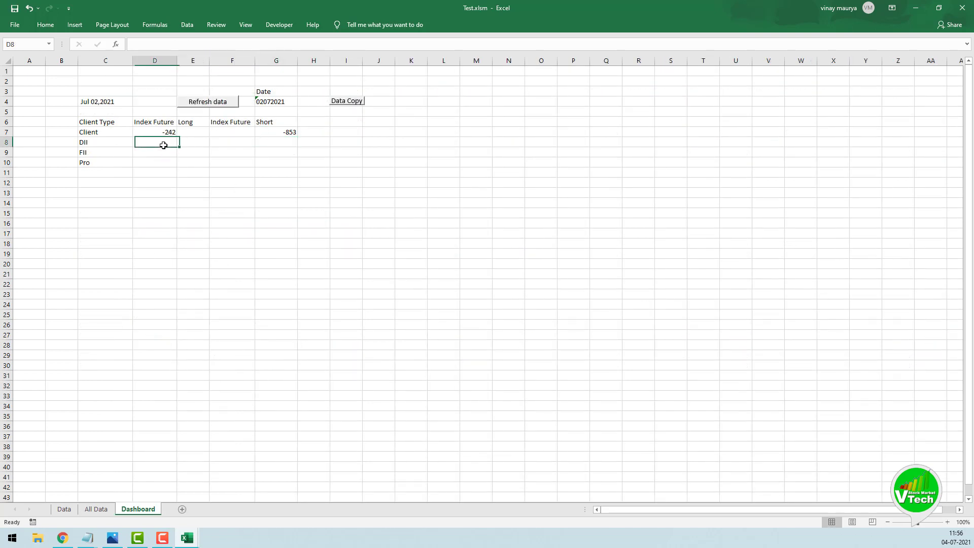
{"action": "left_click", "coordinate": [163, 132]}
{"action": "left_click_drag", "start_coordinate": [178, 137], "coordinate": [178, 164]}
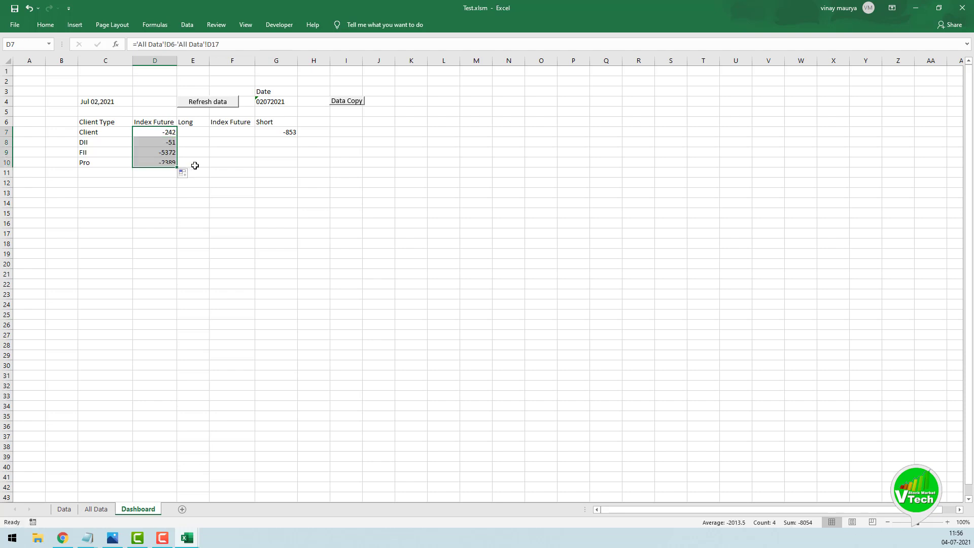
{"action": "left_click", "coordinate": [294, 134]}
{"action": "left_click_drag", "start_coordinate": [297, 137], "coordinate": [298, 165]}
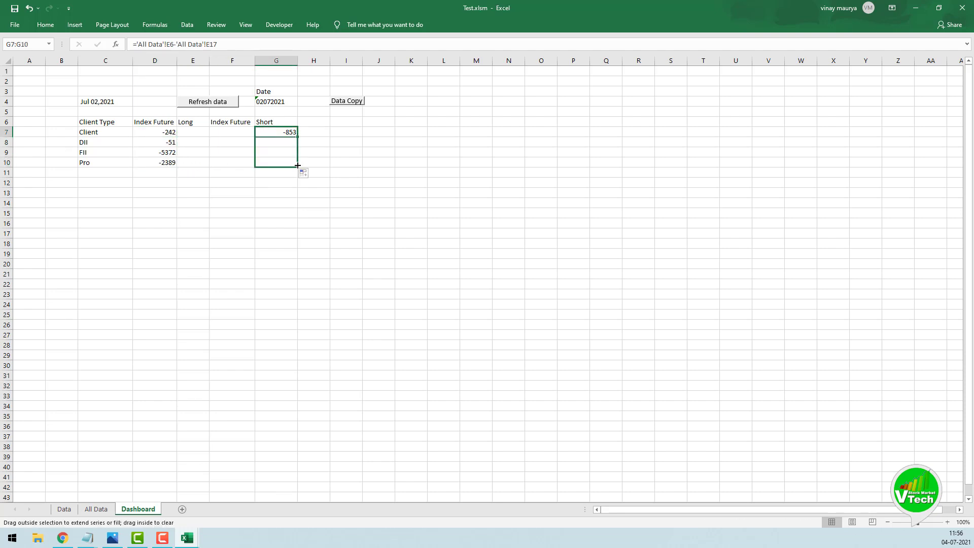
{"action": "left_click", "coordinate": [275, 181]}
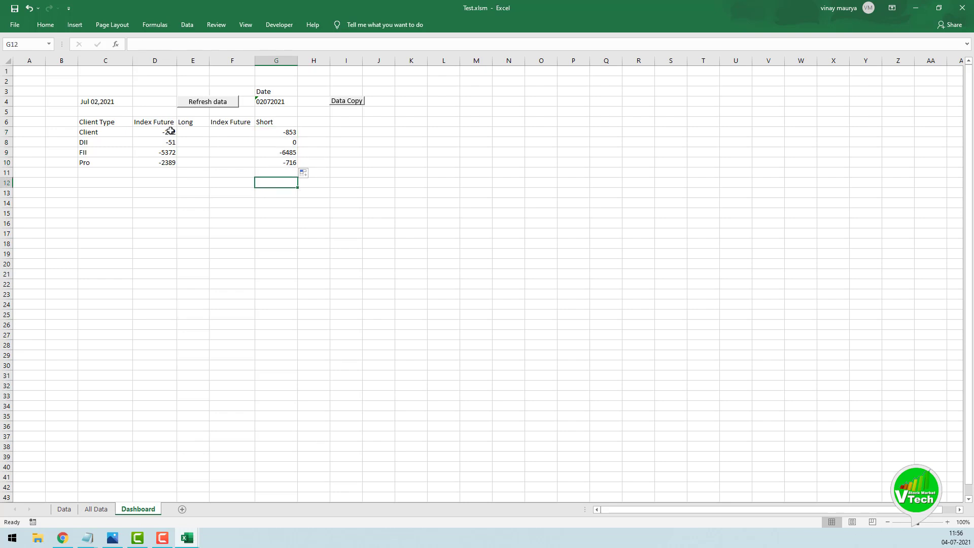
Copy the exact formula text of Dashboard D7 into E7, under Long, and fill it down to E10.
{"action": "left_click", "coordinate": [169, 131]}
{"action": "triple_click", "coordinate": [236, 42]}
{"action": "key", "text": "ctrl+c"}
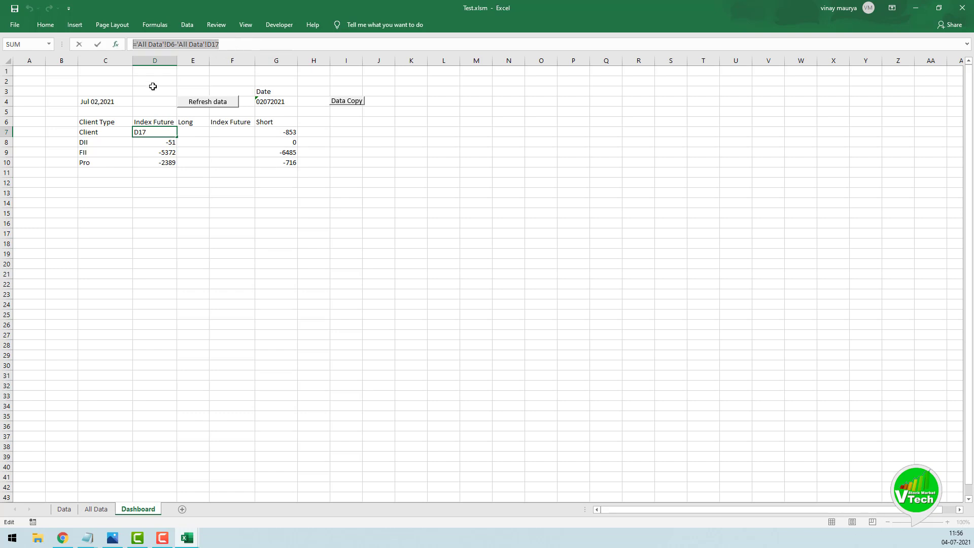
{"action": "key", "text": "Return"}
{"action": "left_click", "coordinate": [192, 130]}
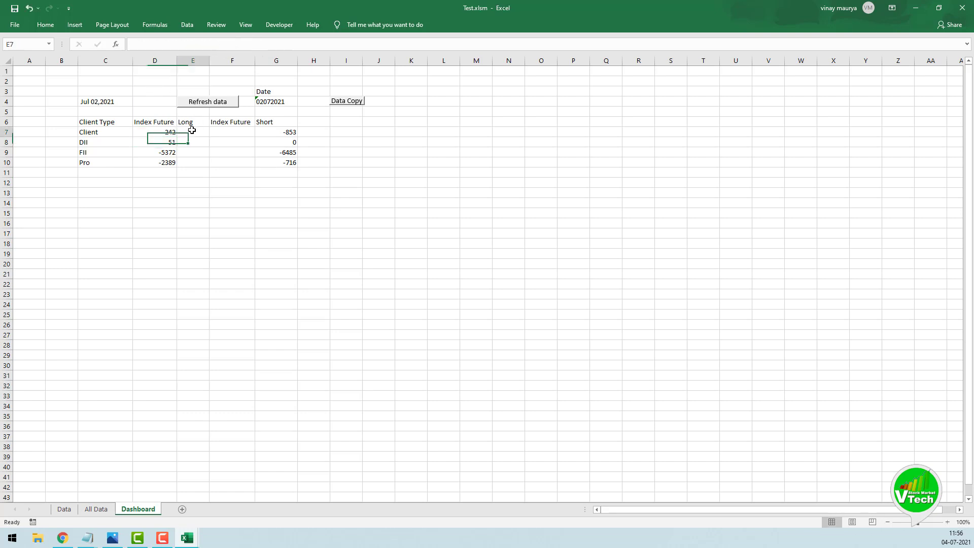
{"action": "left_click", "coordinate": [165, 41]}
{"action": "key", "text": "ctrl+v"}
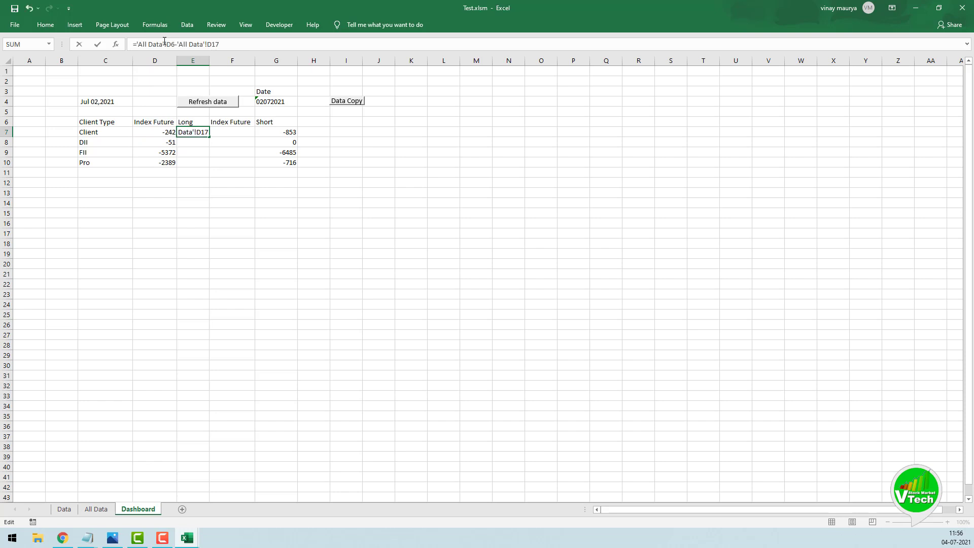
{"action": "key", "text": "Return"}
{"action": "left_click", "coordinate": [198, 130]}
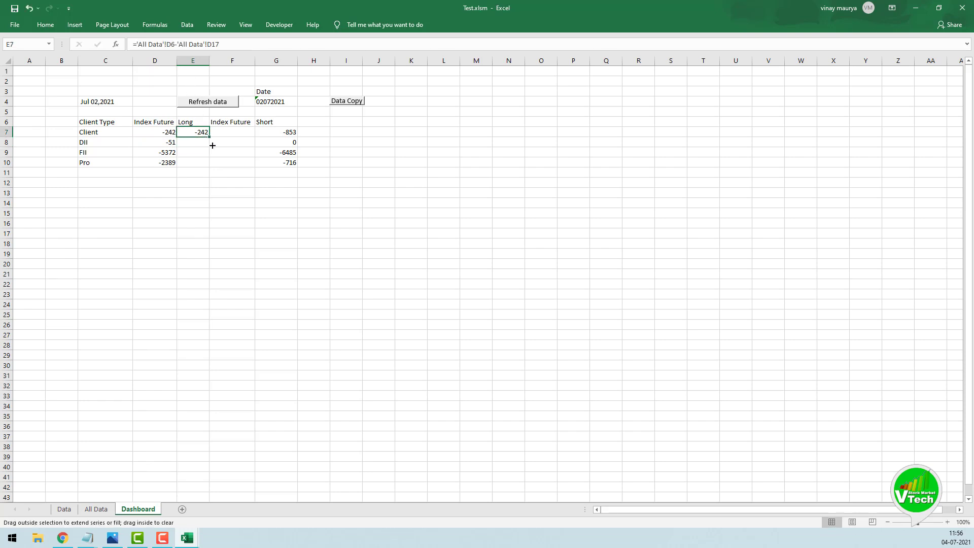
{"action": "left_click_drag", "start_coordinate": [212, 145], "coordinate": [211, 167]}
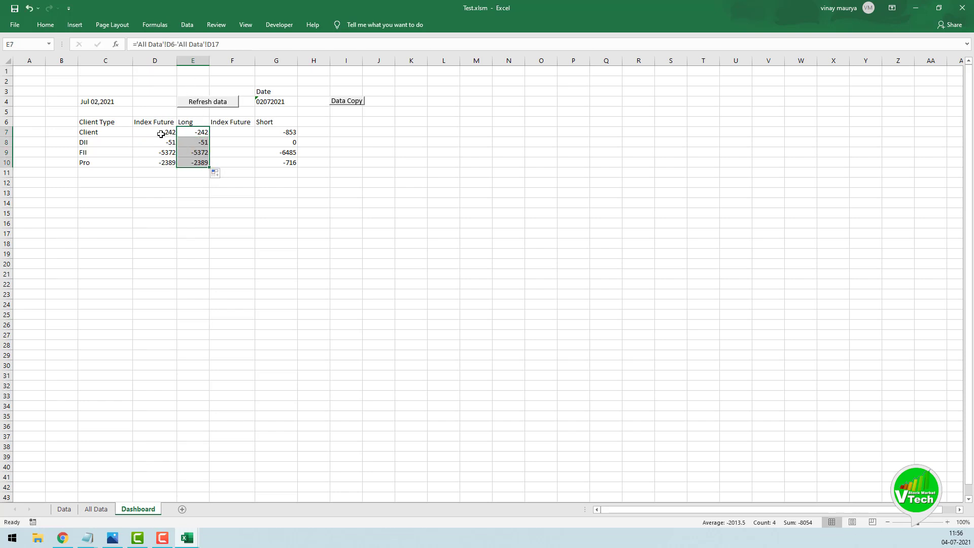
Clear the duplicate formulas from Dashboard cells D7:D10.
{"action": "left_click_drag", "start_coordinate": [161, 134], "coordinate": [165, 162]}
{"action": "key", "text": "Delete"}
{"action": "left_click", "coordinate": [180, 194]}
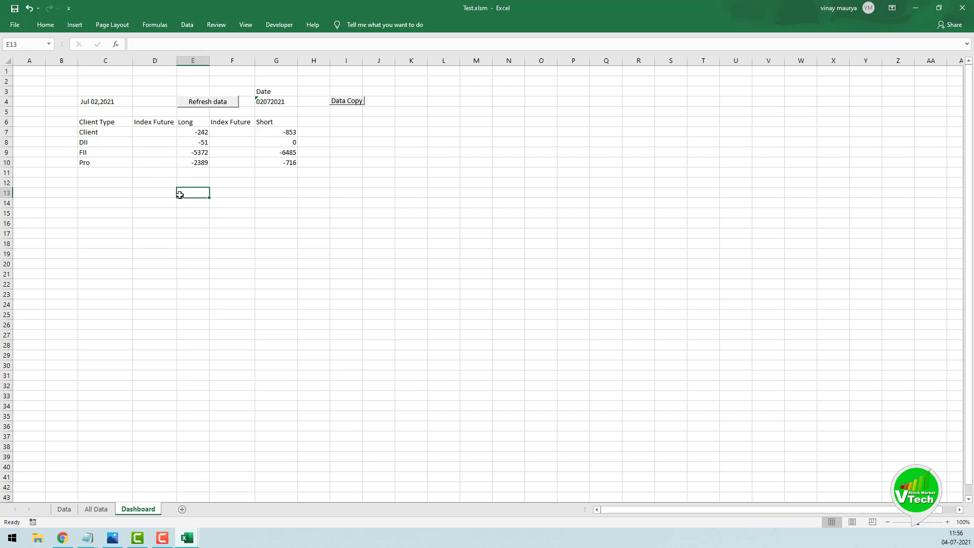
Copy the client labels in Dashboard C7:C10 to the cells starting at C12.
{"action": "left_click_drag", "start_coordinate": [96, 133], "coordinate": [98, 164]}
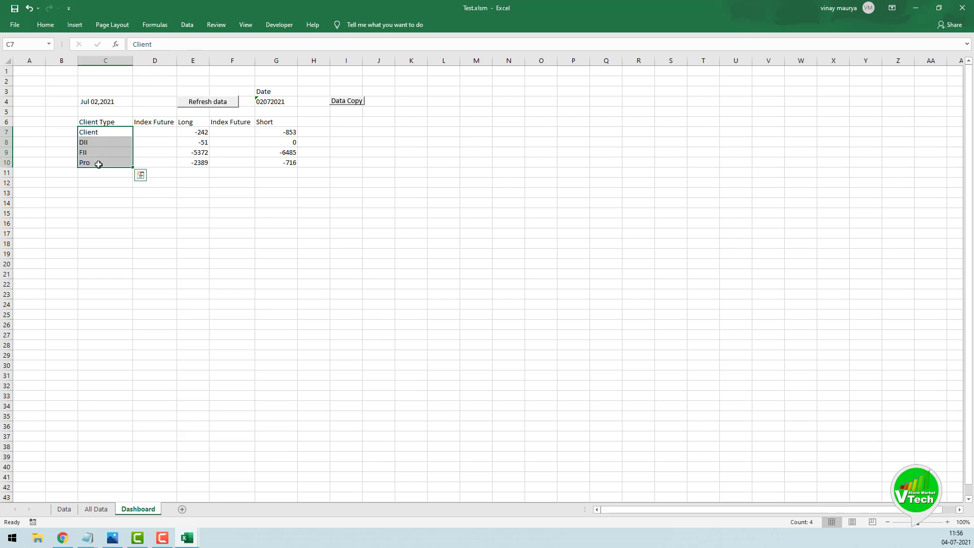
{"action": "key", "text": "ctrl+c"}
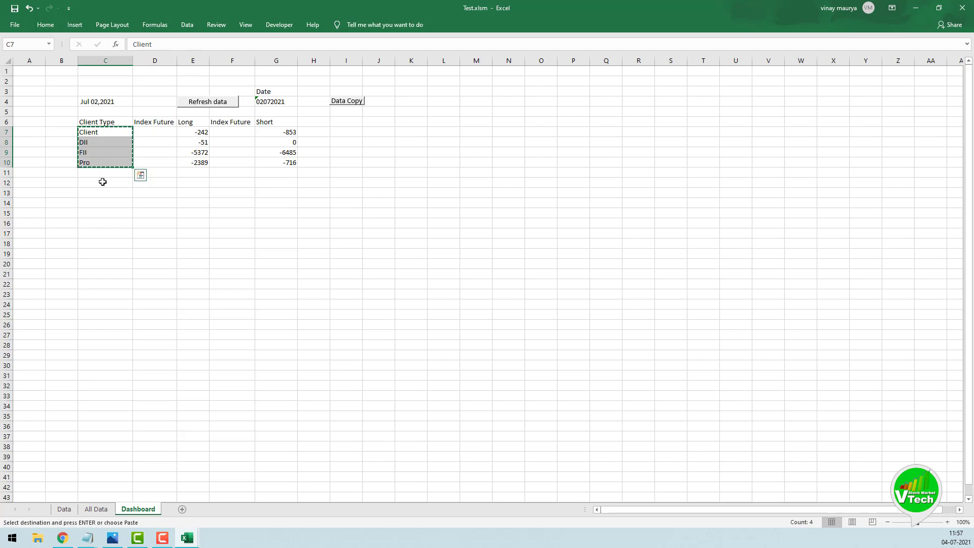
{"action": "left_click", "coordinate": [97, 187]}
{"action": "key", "text": "ctrl+v"}
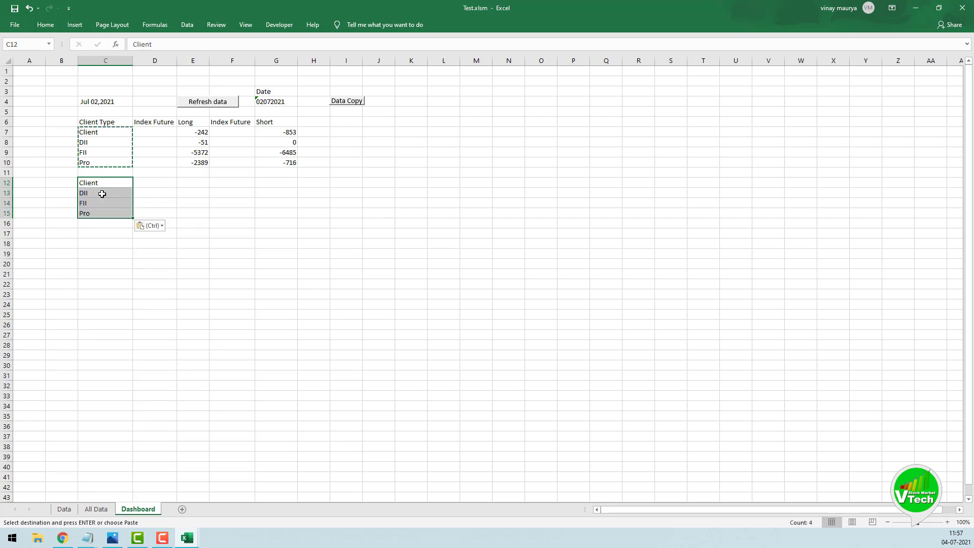
Enter the headings Index Call, Long, Index Call and Short in Dashboard cells D11:G11.
{"action": "left_click", "coordinate": [147, 171]}
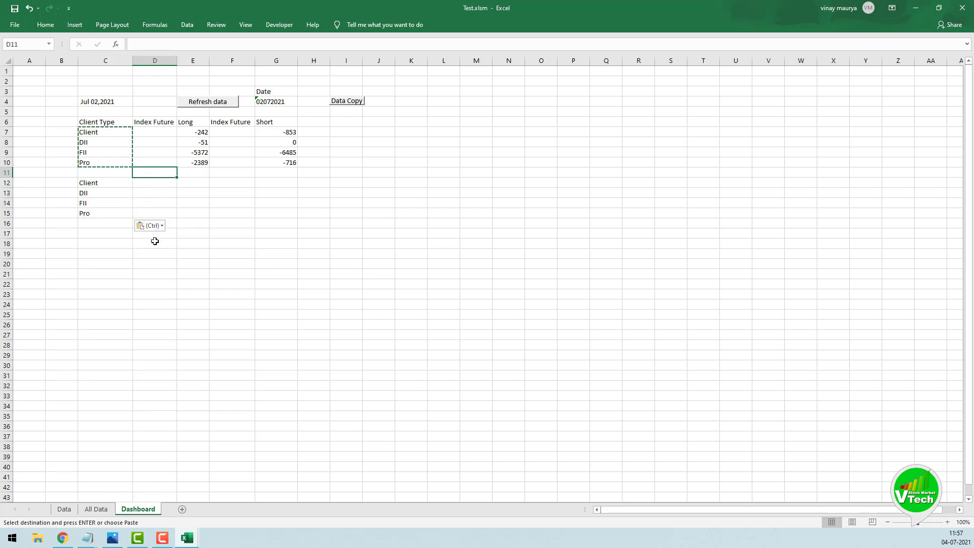
{"action": "type", "text": "Index Call"}
{"action": "key", "text": "Tab"}
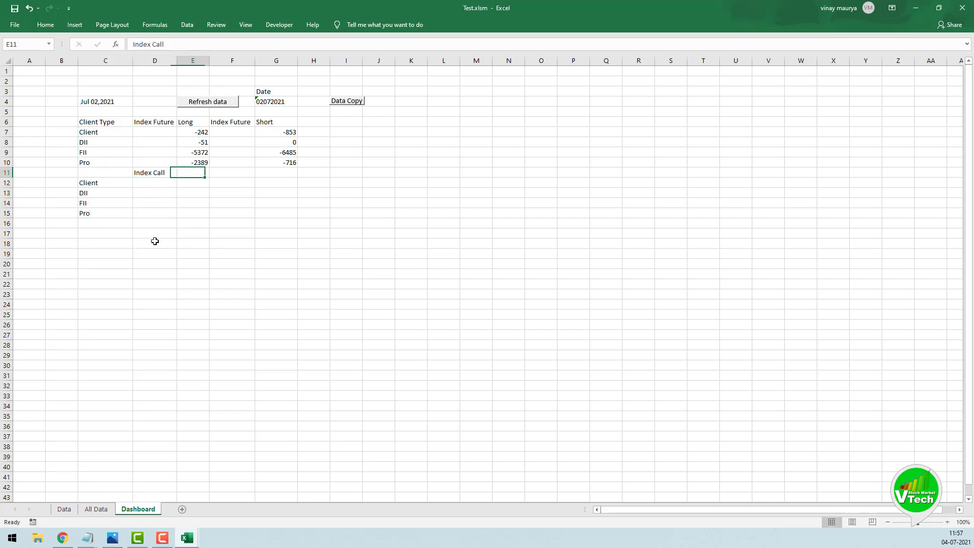
{"action": "type", "text": "Long"}
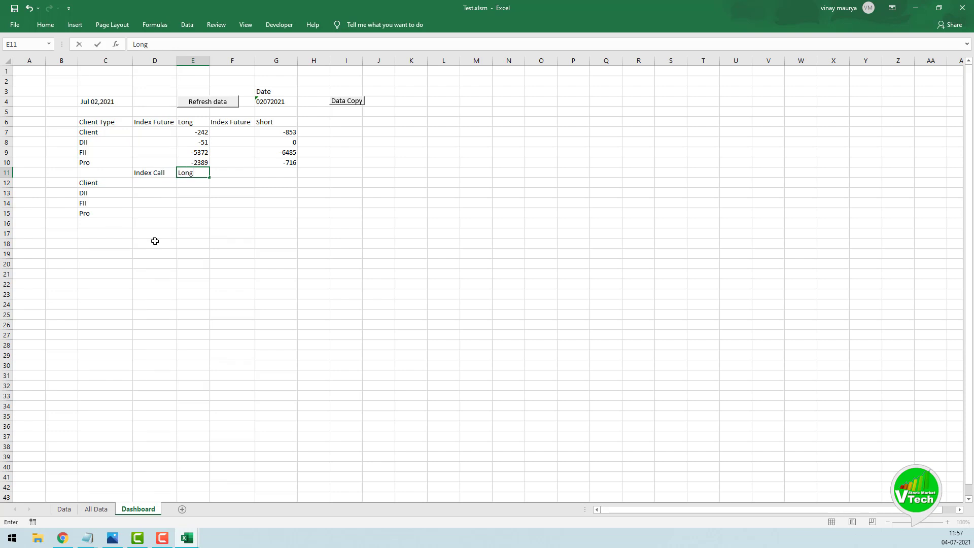
{"action": "key", "text": "Tab"}
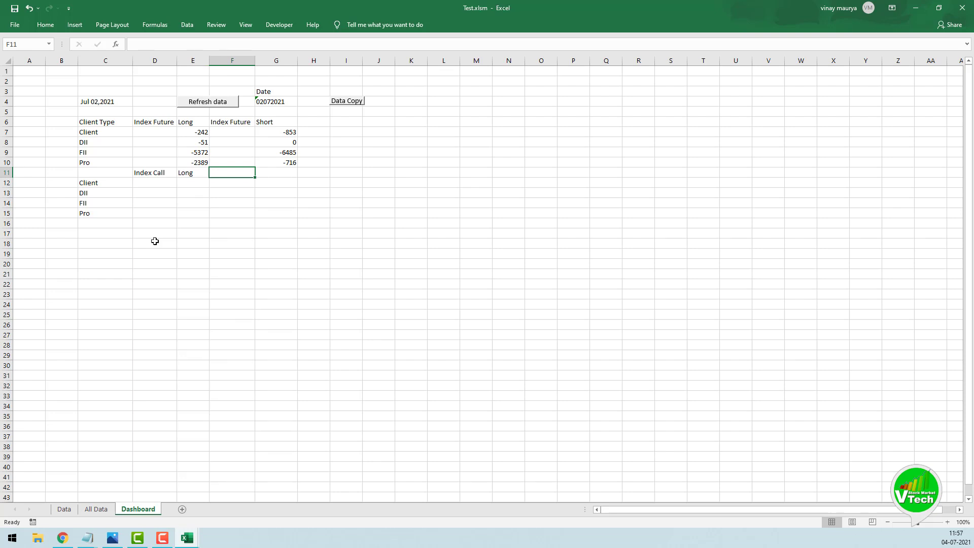
{"action": "type", "text": "Index Call"}
{"action": "key", "text": "Tab"}
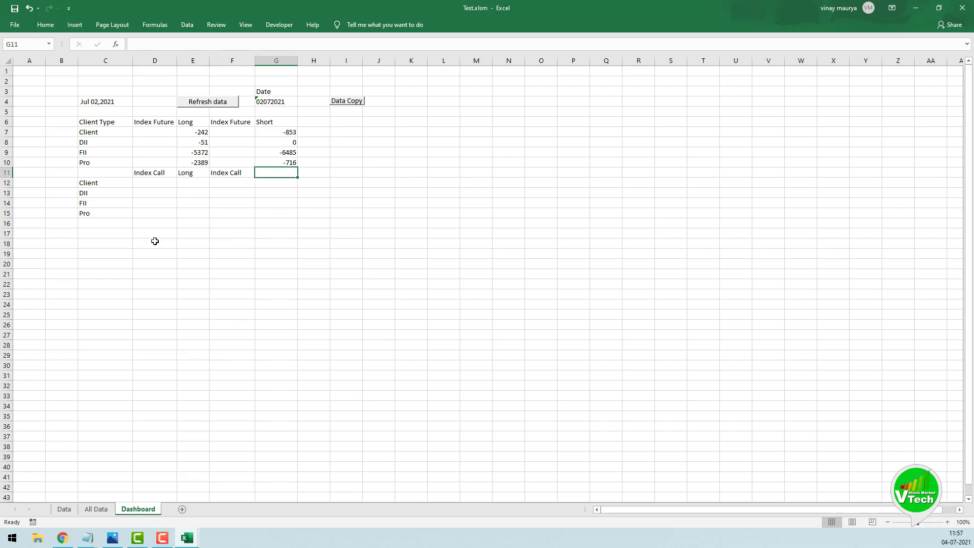
{"action": "type", "text": "Short"}
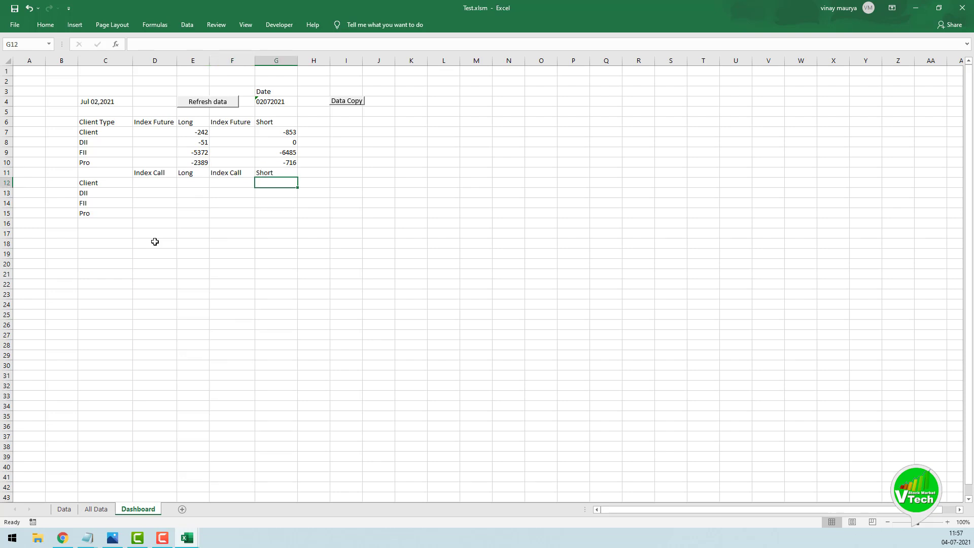
Enter a formula in Dashboard E12 subtracting All Data H17 from All Data H6 for Index Call Long.
{"action": "left_click", "coordinate": [156, 184]}
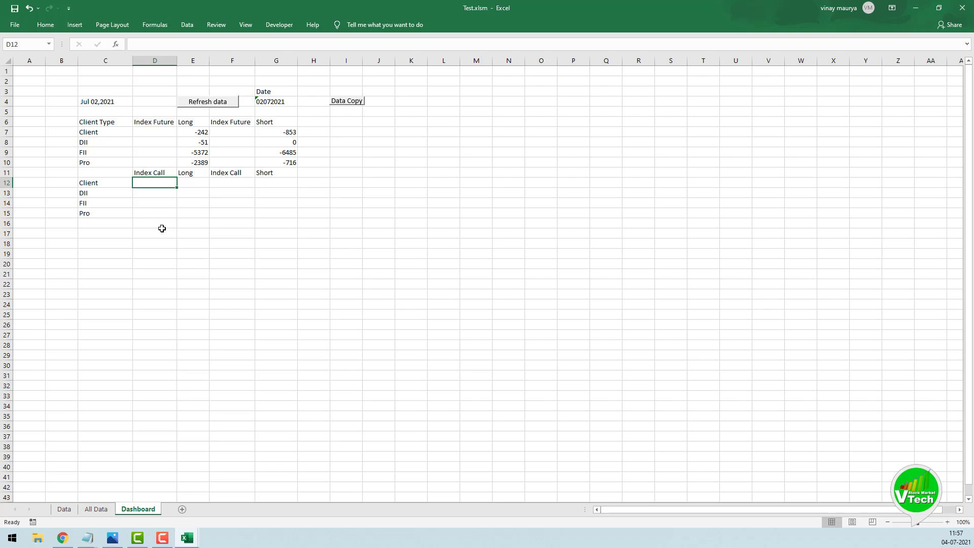
{"action": "left_click", "coordinate": [189, 185]}
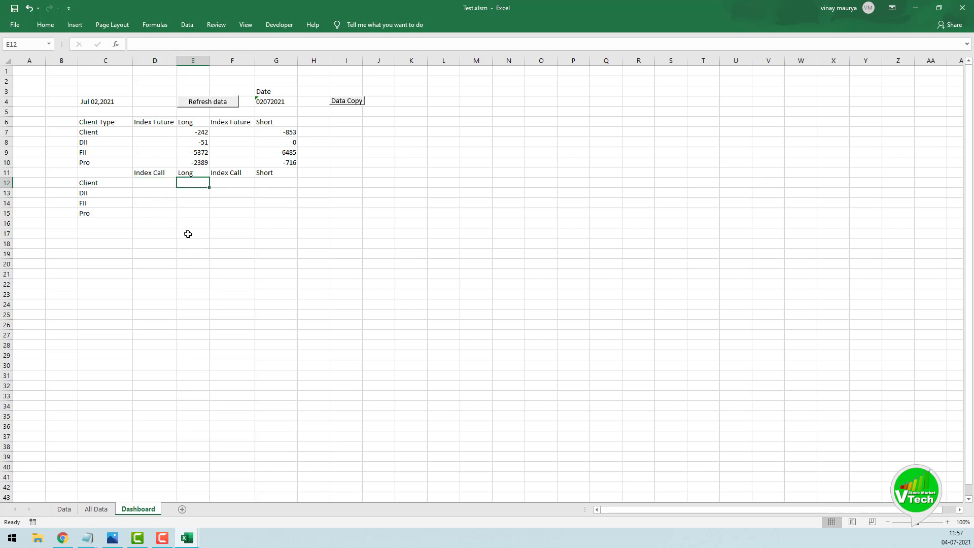
{"action": "type", "text": "="}
{"action": "left_click", "coordinate": [98, 510]}
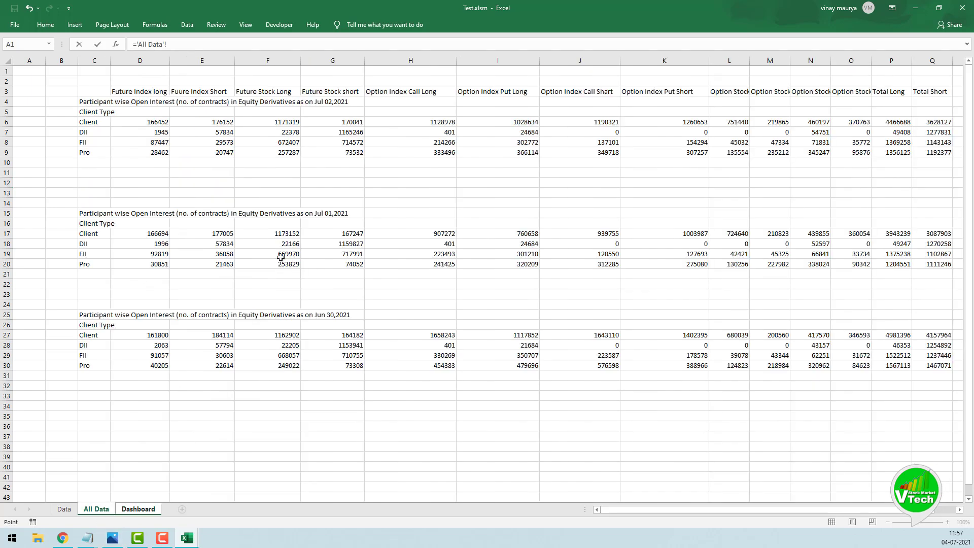
{"action": "left_click", "coordinate": [444, 122]}
{"action": "type", "text": "-"}
{"action": "left_click", "coordinate": [443, 232]}
{"action": "key", "text": "Return"}
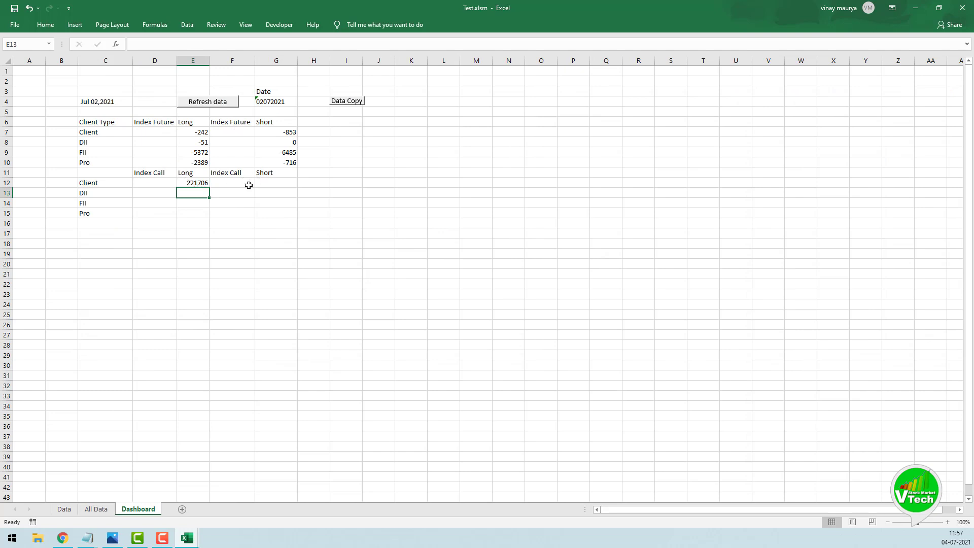
Enter a formula in Dashboard G12 subtracting All Data J17 from All Data J6 for Index Call Short.
{"action": "left_click", "coordinate": [274, 183]}
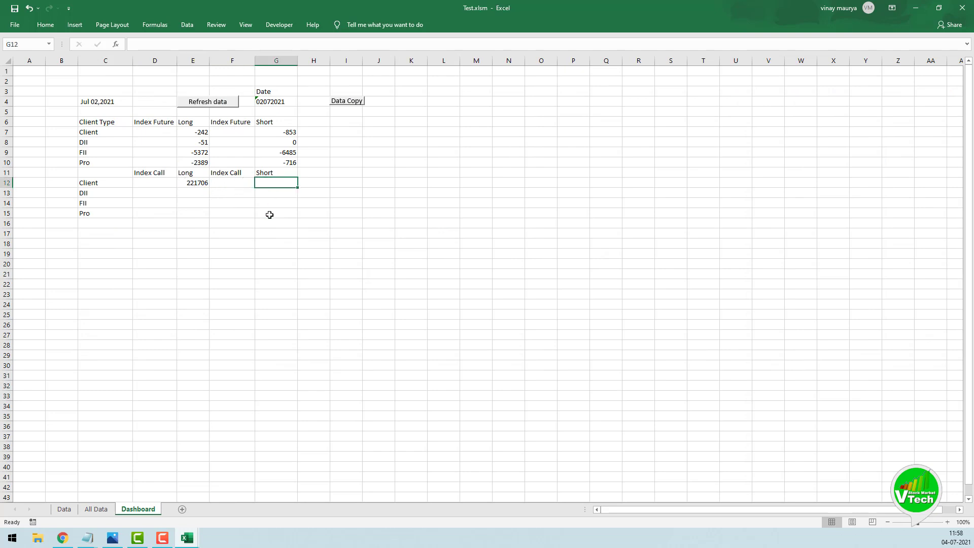
{"action": "type", "text": "="}
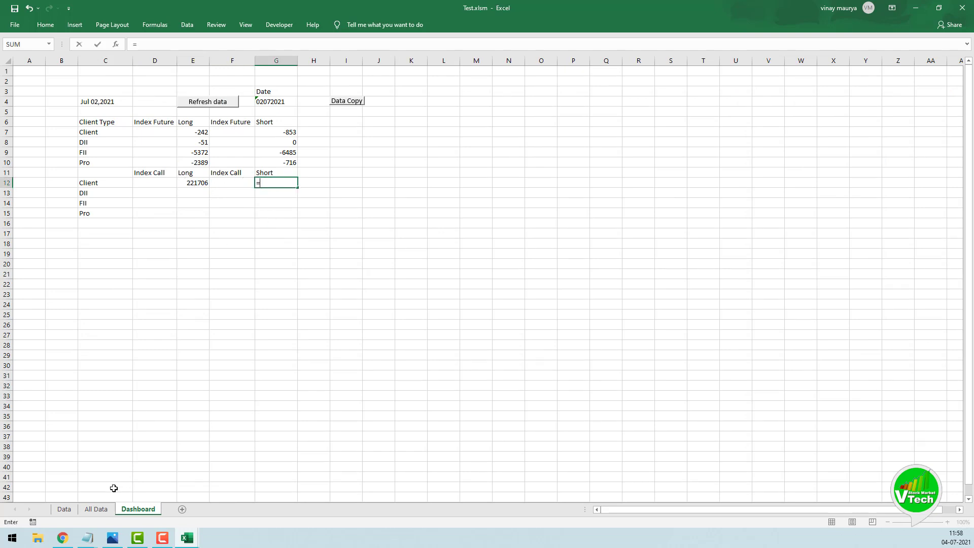
{"action": "left_click", "coordinate": [100, 511]}
{"action": "left_click", "coordinate": [609, 122]}
{"action": "type", "text": "-"}
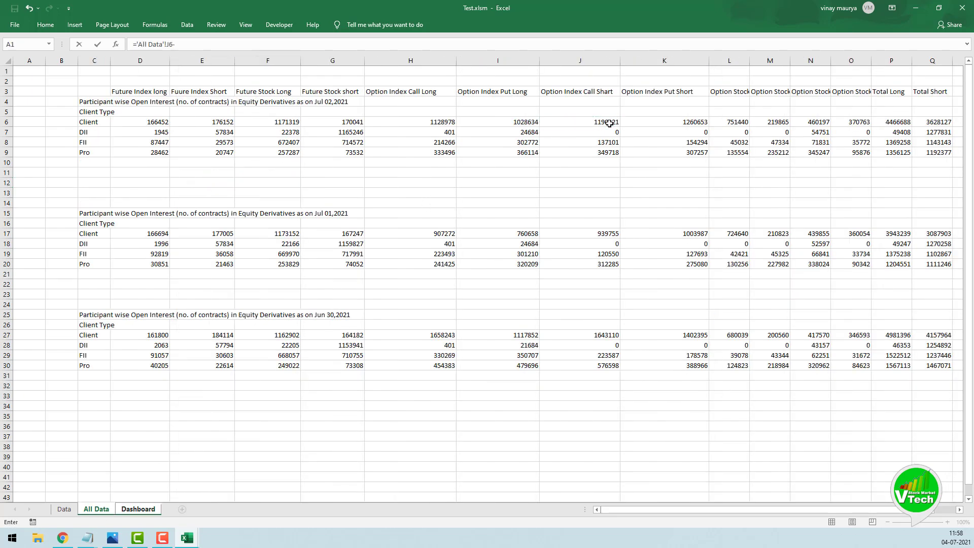
{"action": "left_click", "coordinate": [606, 234]}
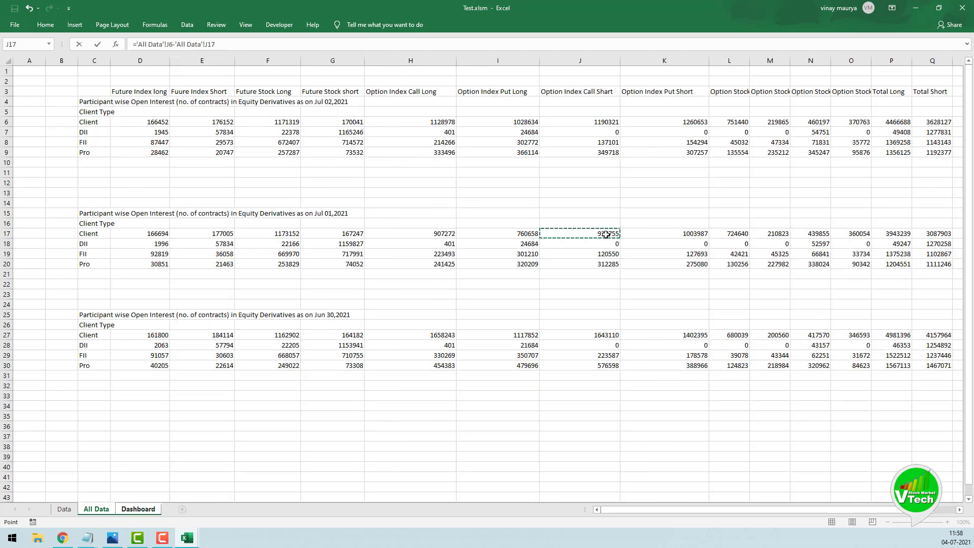
{"action": "key", "text": "Return"}
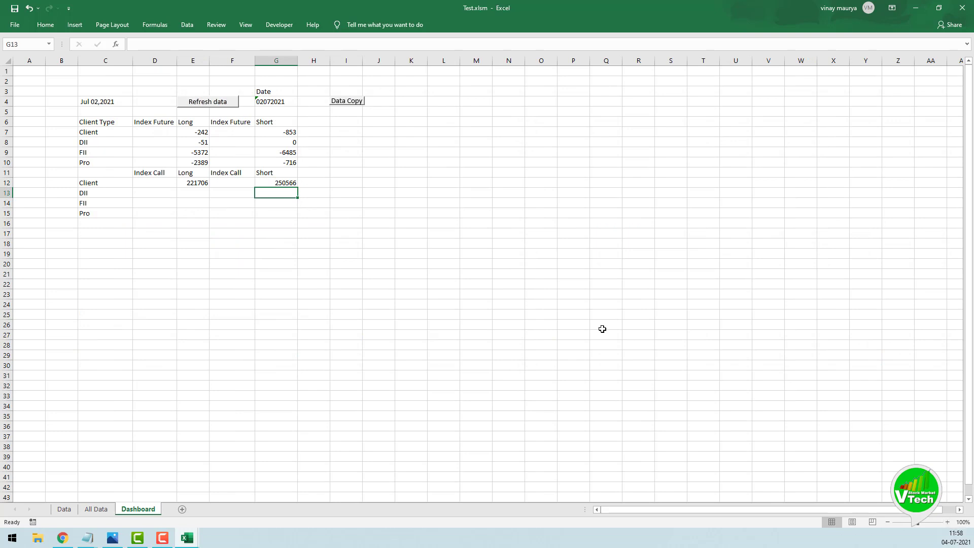
Fill the Index Call Long and Short formulas in Dashboard E12 and G12 down through row 15.
{"action": "left_click", "coordinate": [202, 183]}
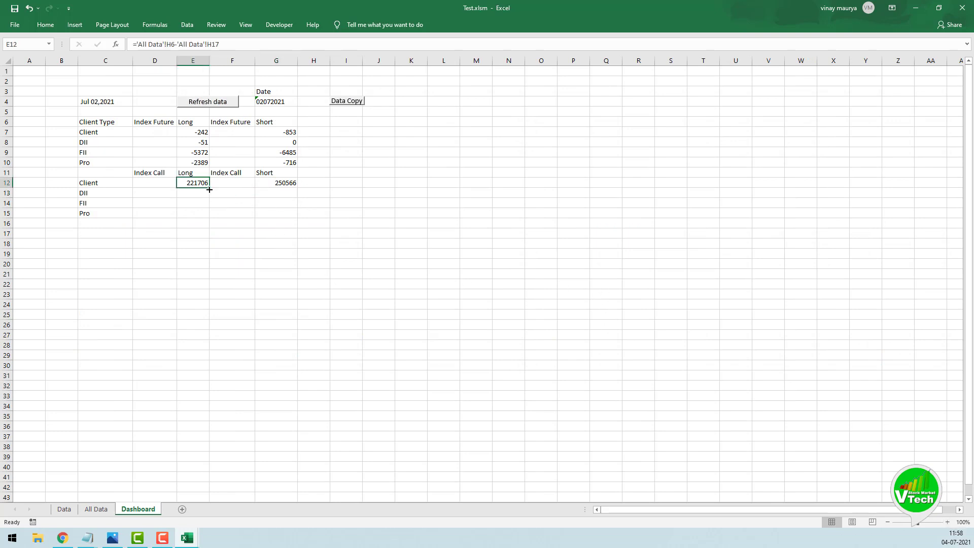
{"action": "left_click_drag", "start_coordinate": [210, 190], "coordinate": [211, 220]}
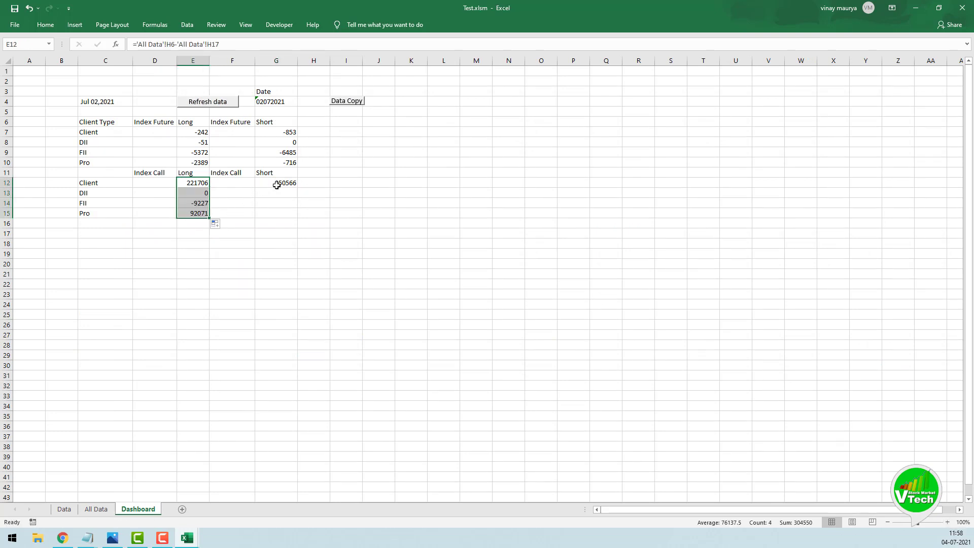
{"action": "left_click", "coordinate": [297, 186]}
{"action": "left_click_drag", "start_coordinate": [298, 188], "coordinate": [300, 219]}
{"action": "left_click", "coordinate": [274, 235]}
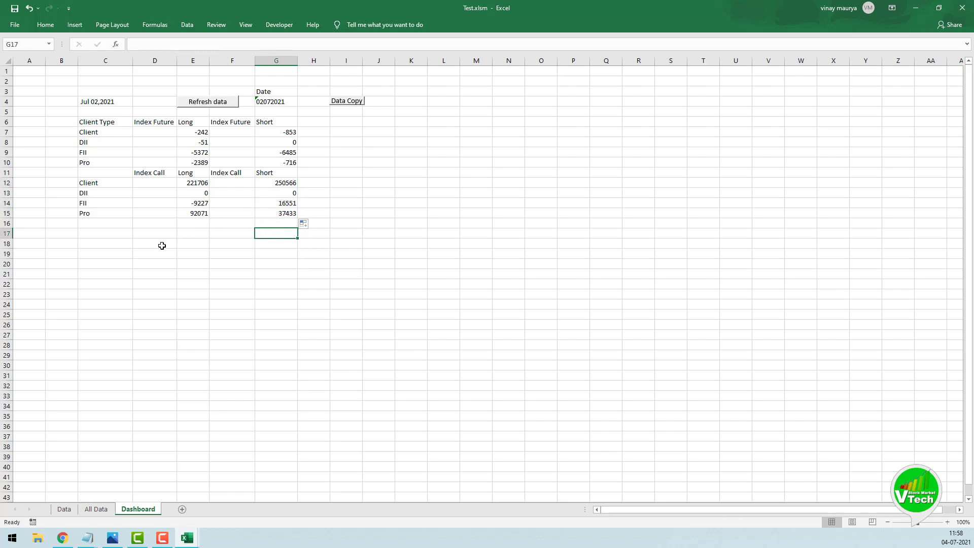
Copy the client labels in Dashboard C12:C15 to the cells starting at C17.
{"action": "left_click", "coordinate": [87, 234]}
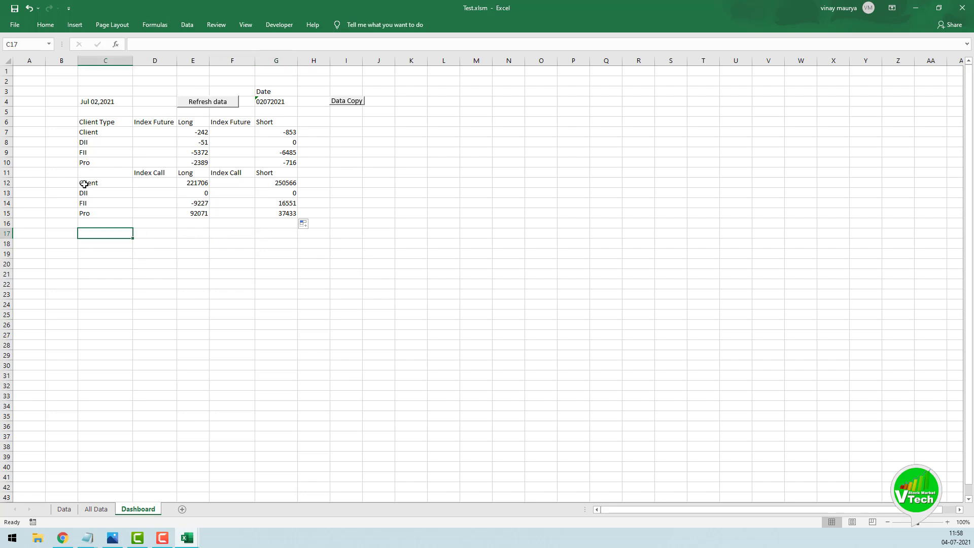
{"action": "left_click_drag", "start_coordinate": [84, 183], "coordinate": [90, 210]}
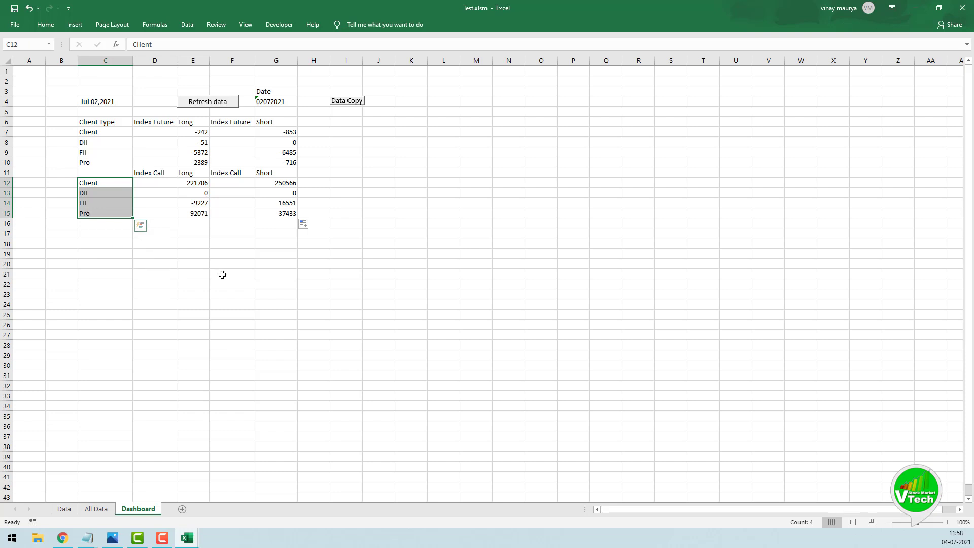
{"action": "key", "text": "ctrl+c"}
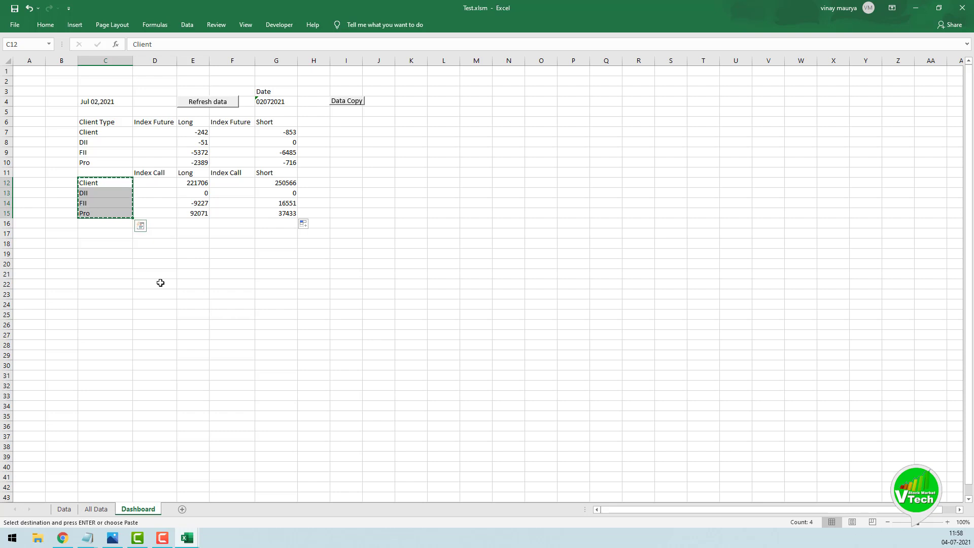
{"action": "left_click", "coordinate": [94, 235]}
{"action": "right_click", "coordinate": [93, 235]}
{"action": "left_click", "coordinate": [114, 280]}
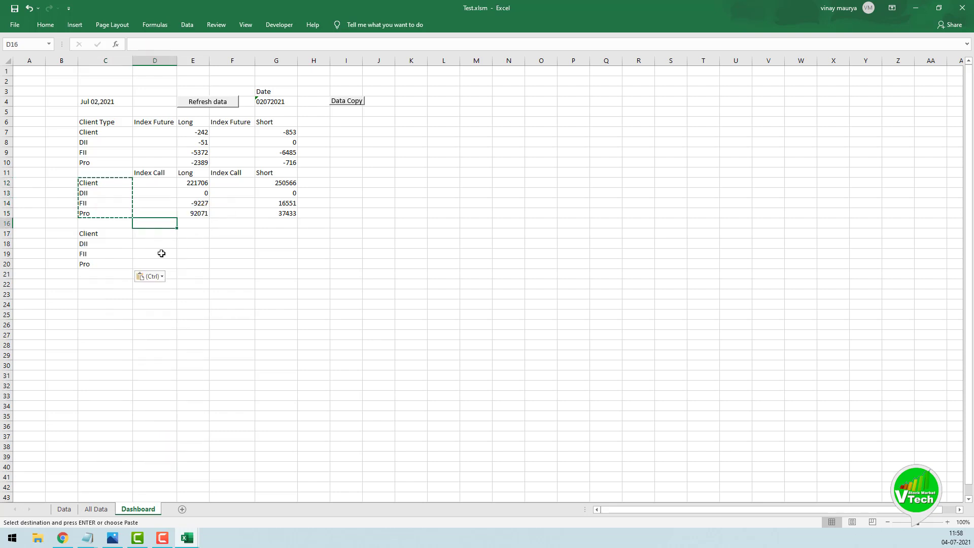
Enter the headings Index Put, Long, Index Put and Short in Dashboard cells D16:G16.
{"action": "type", "text": "Index Put"}
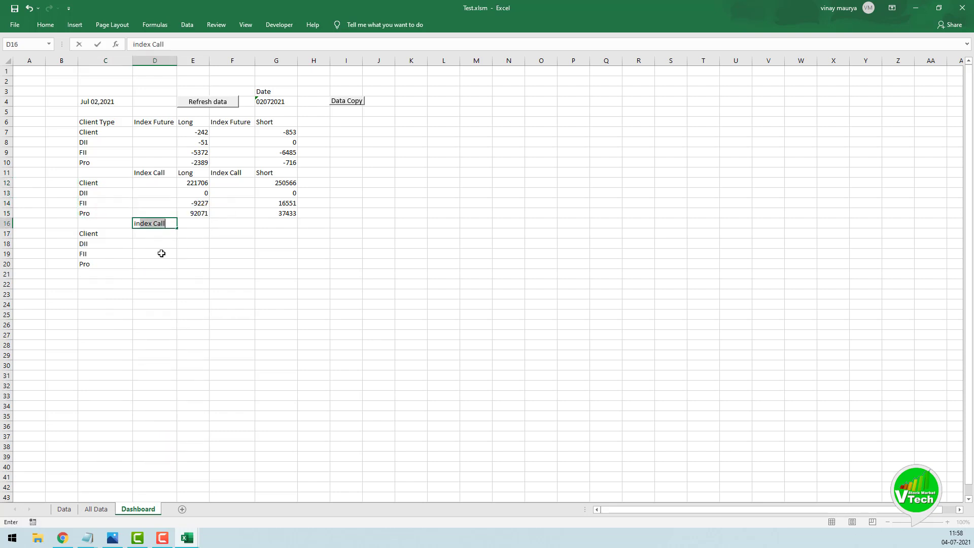
{"action": "key", "text": "ctrl+Return"}
{"action": "key", "text": "ctrl+c"}
{"action": "key", "text": "Right"}
{"action": "key", "text": "Right"}
{"action": "key", "text": "ctrl+v"}
{"action": "left_click", "coordinate": [184, 228]}
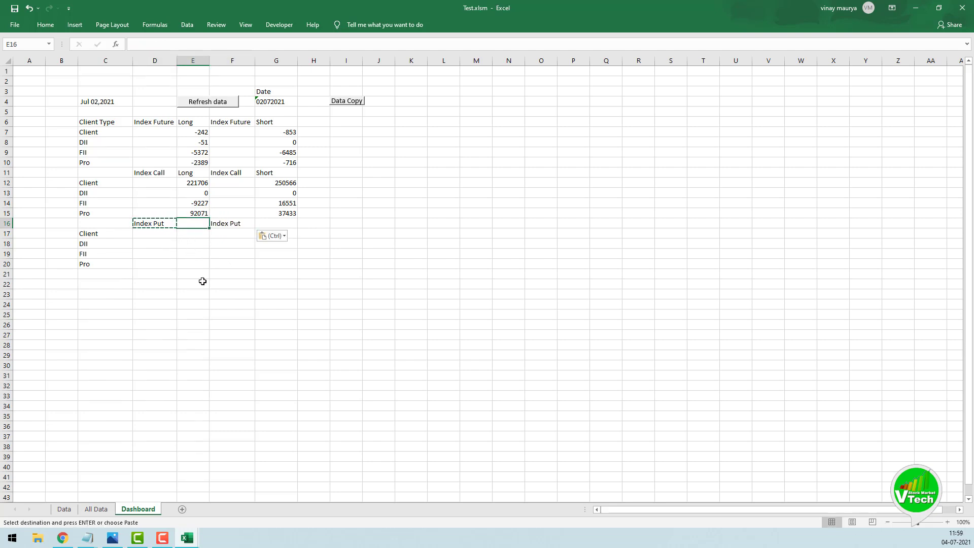
{"action": "left_click", "coordinate": [191, 174]}
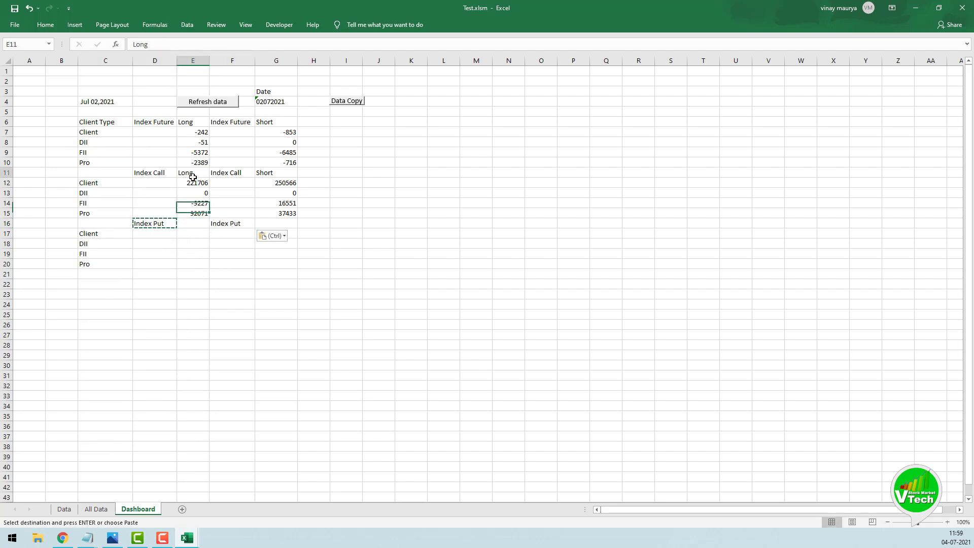
{"action": "key", "text": "ctrl+c"}
{"action": "left_click", "coordinate": [191, 226]}
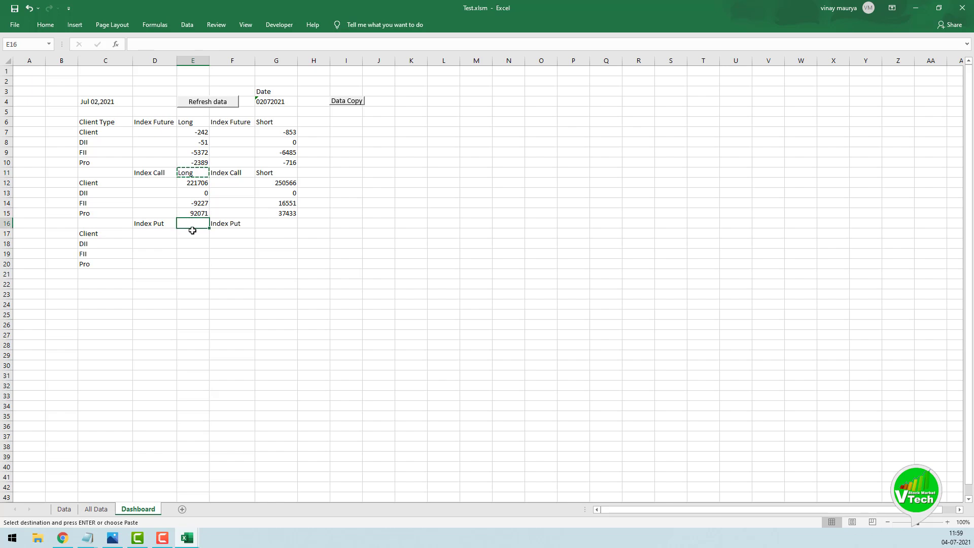
{"action": "key", "text": "ctrl+v"}
Enter a formula in Dashboard E17 subtracting All Data I17 from All Data I6 for Index Put Long.
{"action": "type", "text": "="}
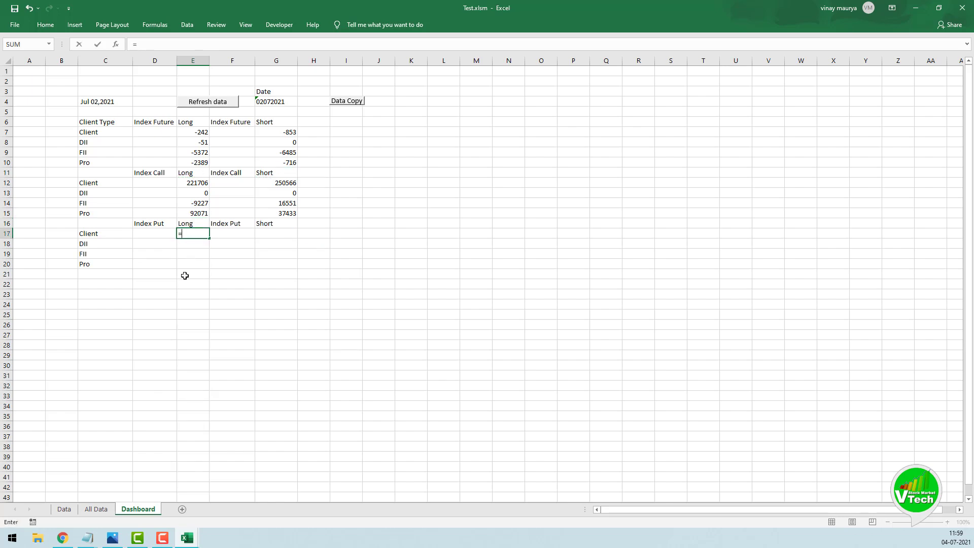
{"action": "left_click", "coordinate": [97, 509]}
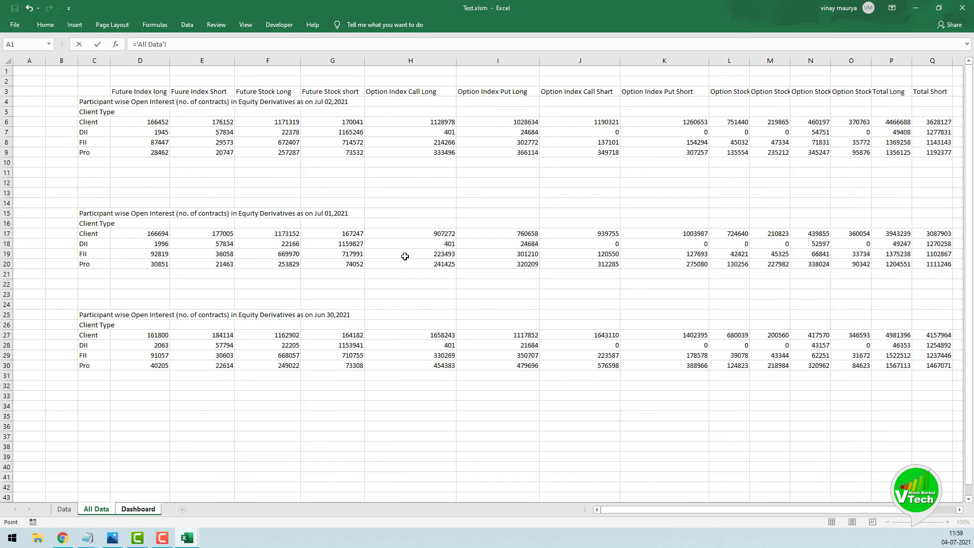
{"action": "left_click", "coordinate": [521, 122]}
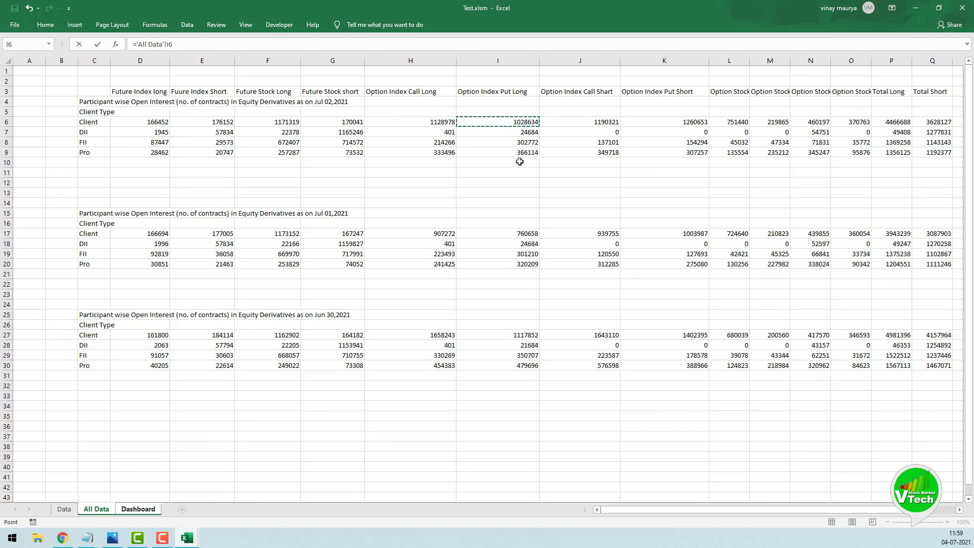
{"action": "type", "text": "-"}
{"action": "left_click", "coordinate": [536, 233]}
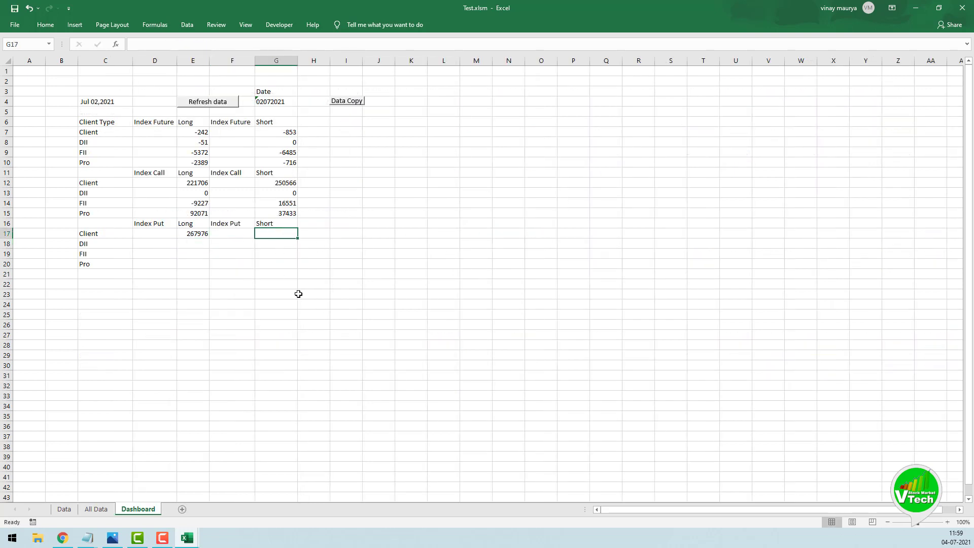
Enter a formula in Dashboard G17 subtracting All Data K17 from All Data K6 for Index Put Short.
{"action": "type", "text": "="}
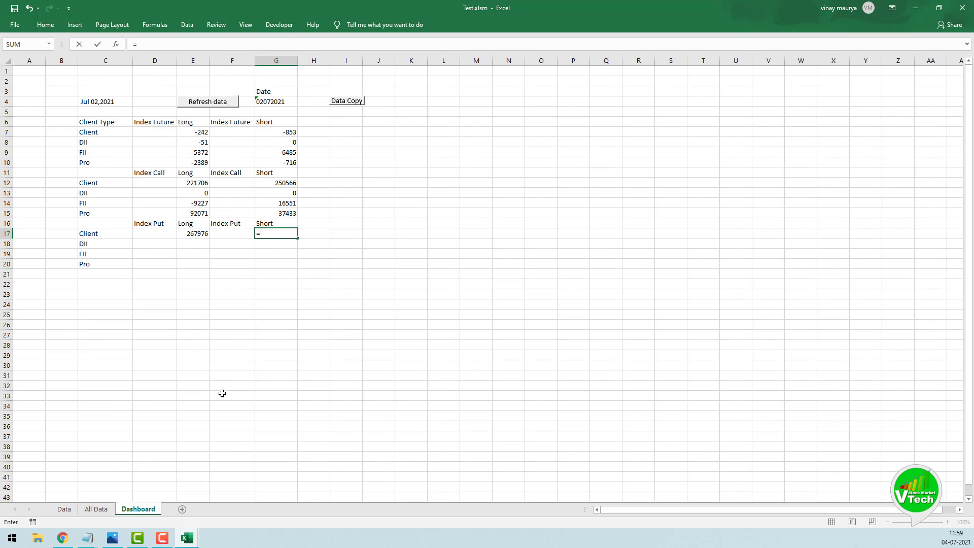
{"action": "left_click", "coordinate": [99, 510]}
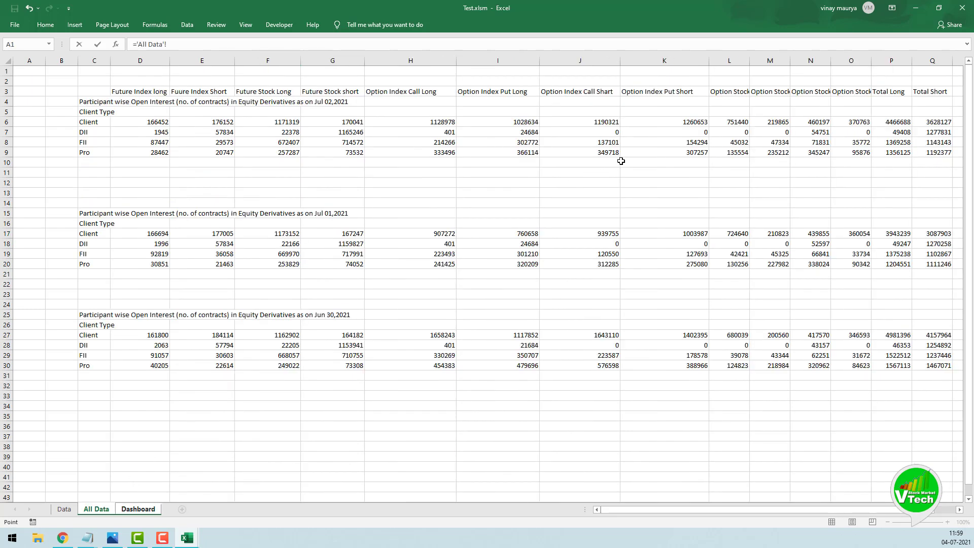
{"action": "left_click", "coordinate": [693, 121]}
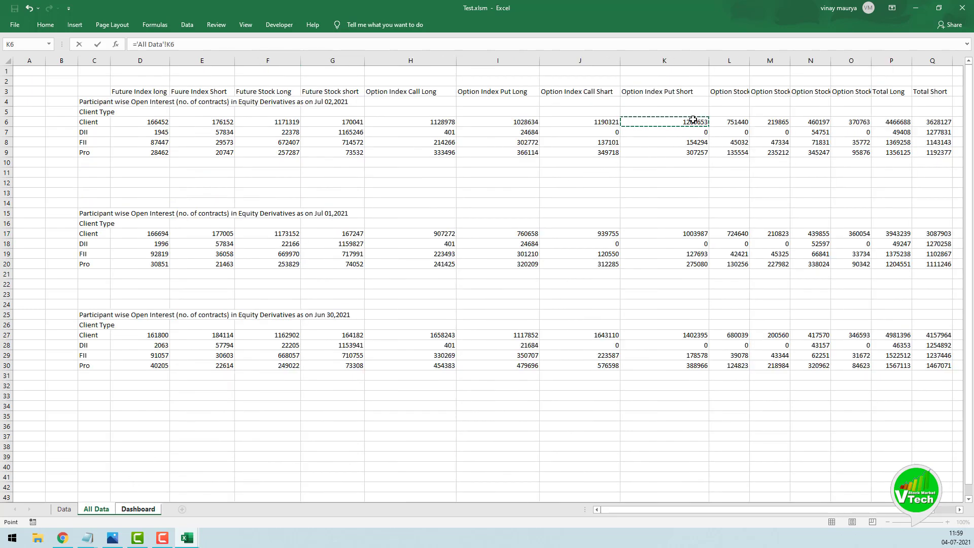
{"action": "type", "text": "-"}
{"action": "left_click", "coordinate": [696, 234]}
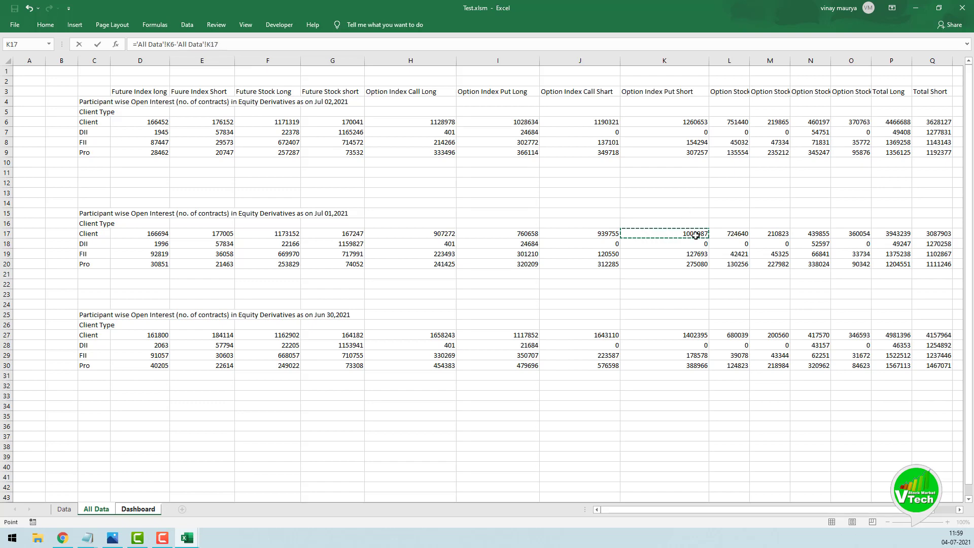
{"action": "key", "text": "Return"}
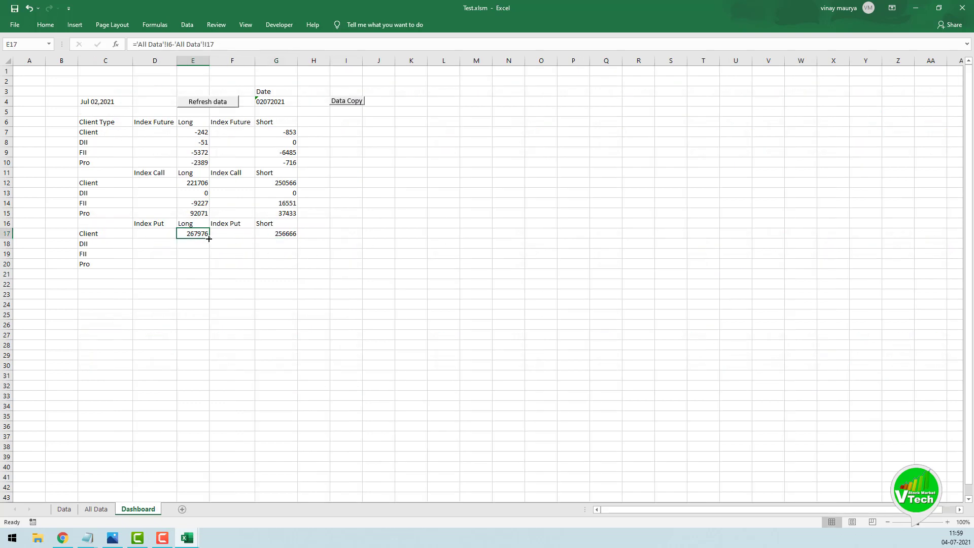
Fill the Index Put Long and Short formulas in Dashboard E17 and G17 down through row 20.
{"action": "left_click_drag", "start_coordinate": [209, 237], "coordinate": [212, 267]}
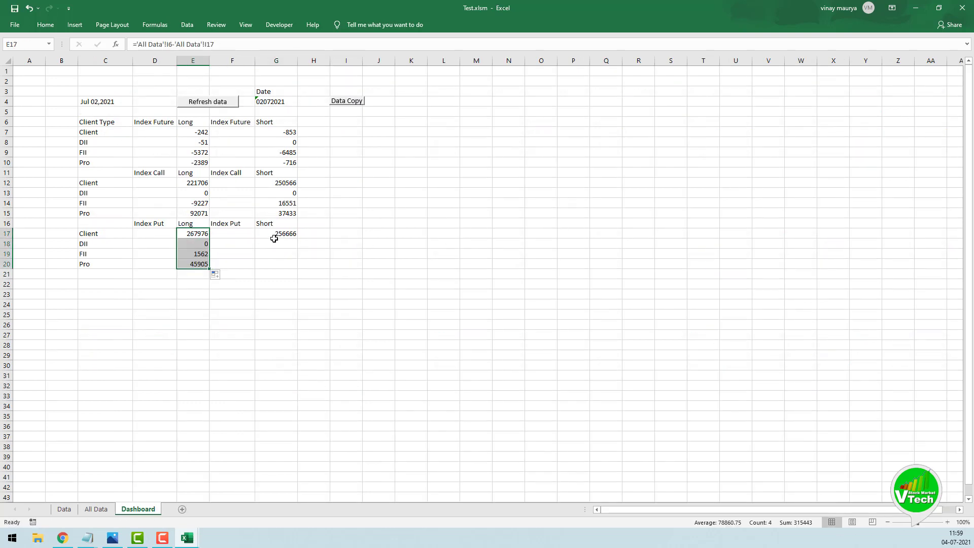
{"action": "left_click", "coordinate": [275, 235]}
{"action": "left_click_drag", "start_coordinate": [300, 251], "coordinate": [299, 270]}
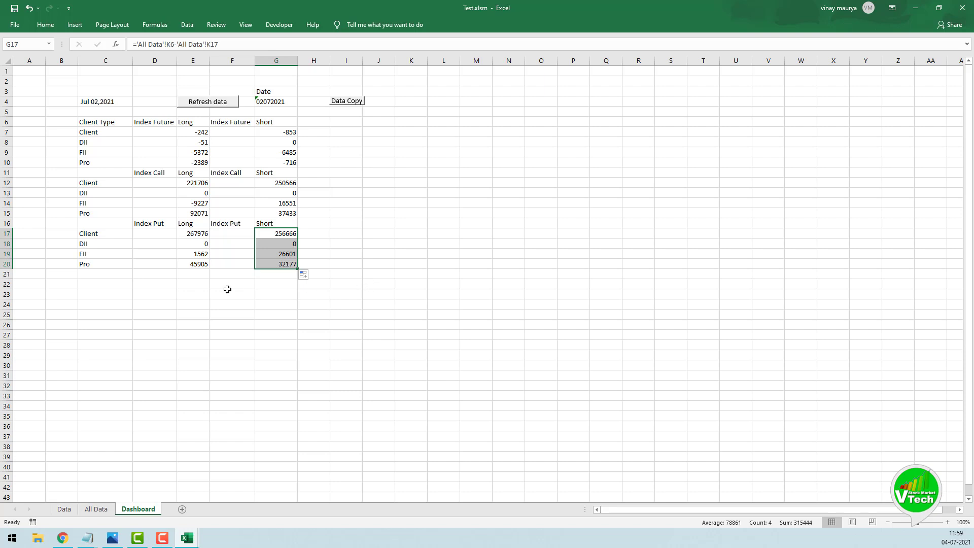
Copy the client labels in Dashboard C17:C20 to the cells starting at C22.
{"action": "left_click", "coordinate": [95, 236]}
{"action": "left_click_drag", "start_coordinate": [96, 235], "coordinate": [97, 258]}
{"action": "key", "text": "ctrl+c"}
{"action": "left_click", "coordinate": [94, 284]}
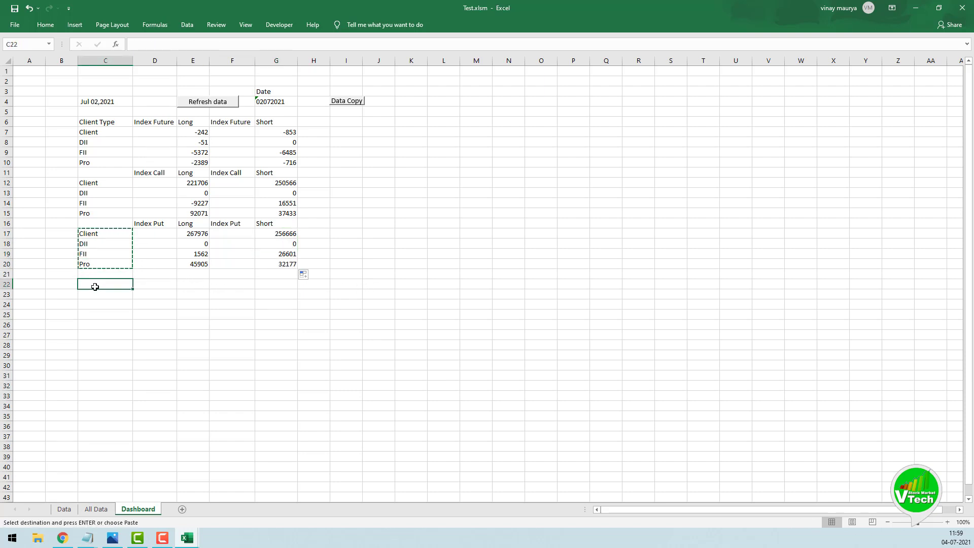
{"action": "key", "text": "ctrl+v"}
Enter the headings Stock Future, Long, Stock Future and Short in Dashboard cells D21:G21.
{"action": "left_click", "coordinate": [156, 274]}
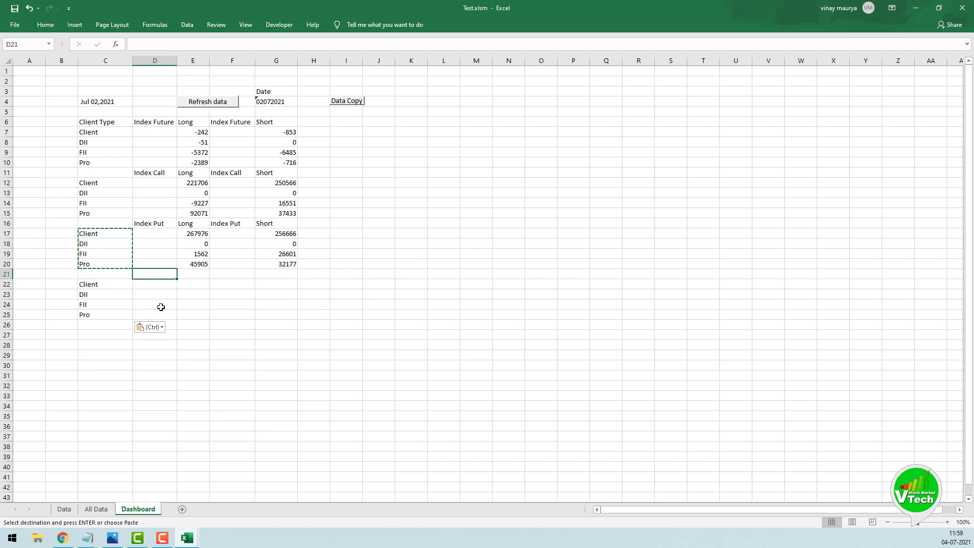
{"action": "type", "text": "Stock Future"}
{"action": "key", "text": "Tab"}
{"action": "left_click", "coordinate": [191, 224]}
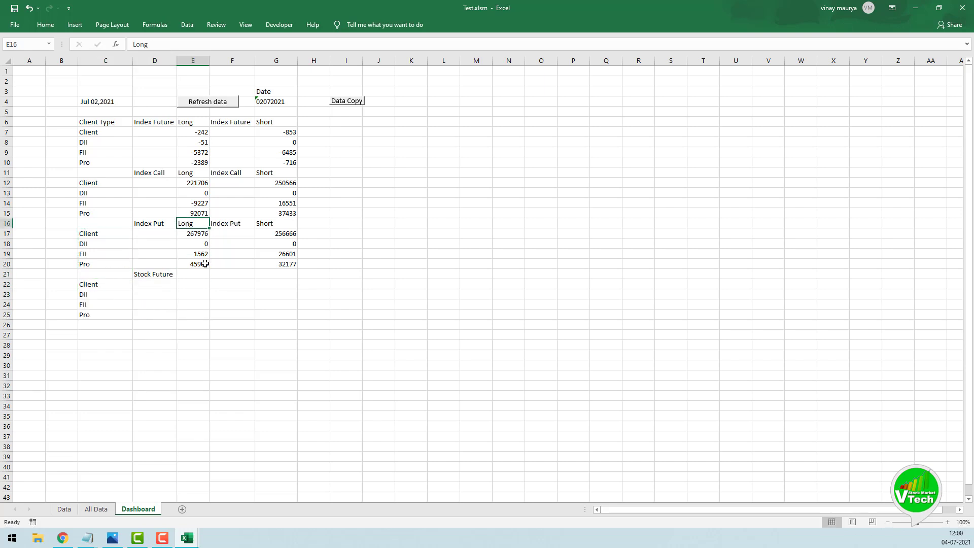
{"action": "key", "text": "ctrl+c"}
{"action": "left_click", "coordinate": [196, 280]}
{"action": "left_click", "coordinate": [196, 274]}
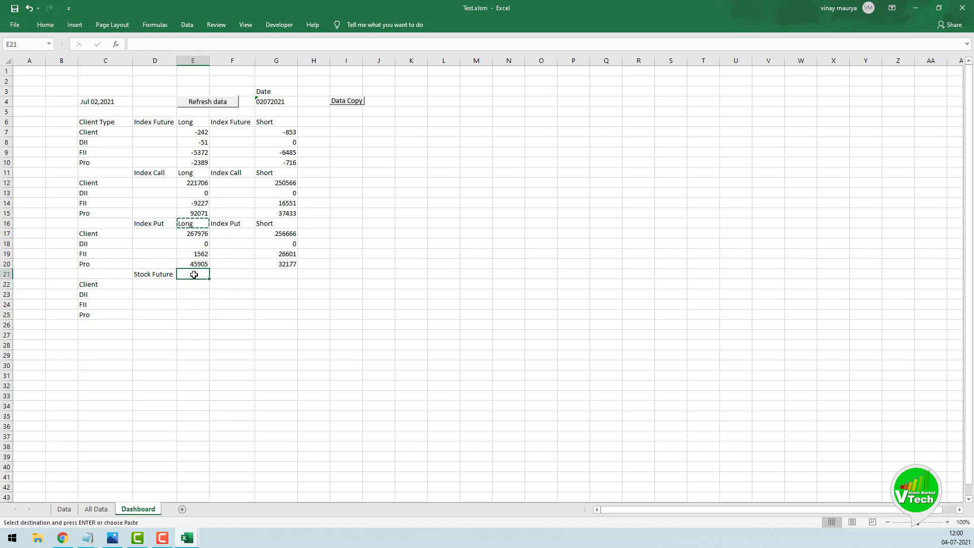
{"action": "key", "text": "ctrl+v"}
{"action": "left_click", "coordinate": [194, 344]}
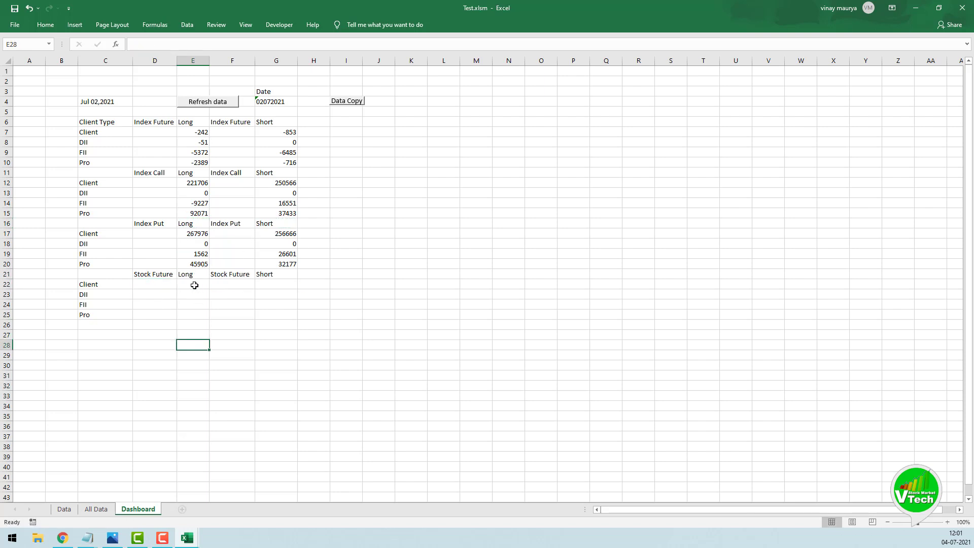
Enter a formula in Dashboard E22 subtracting All Data F17 from All Data F6 for Stock Future Long.
{"action": "left_click", "coordinate": [193, 285]}
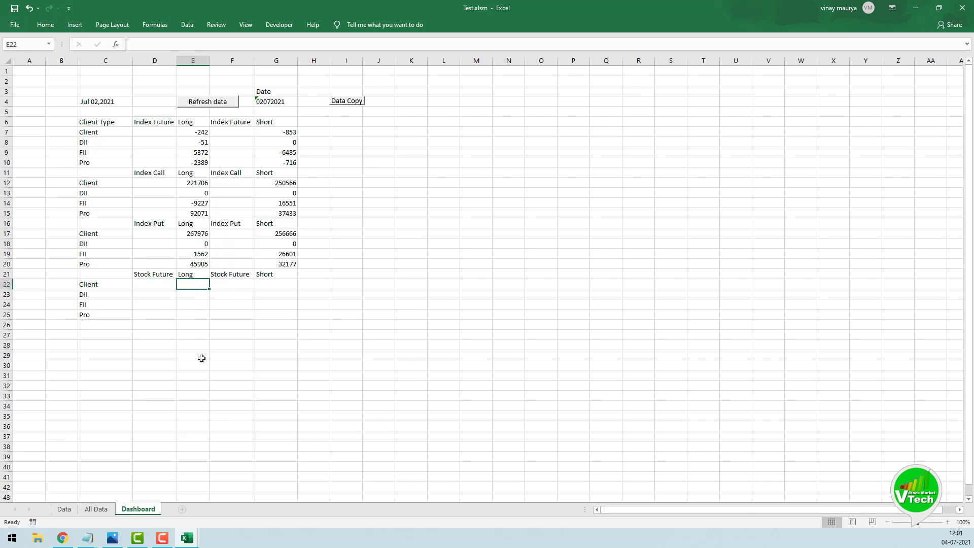
{"action": "type", "text": "="}
{"action": "left_click", "coordinate": [96, 509]}
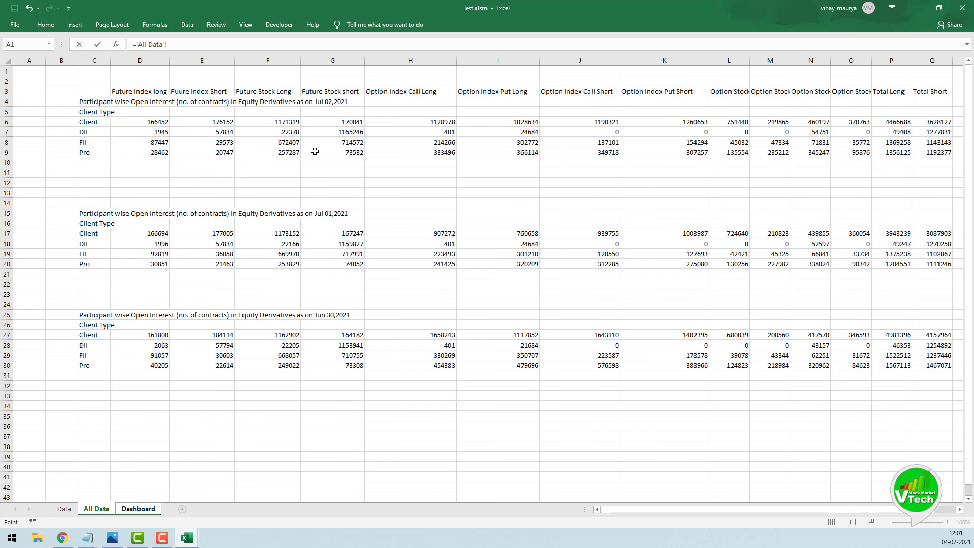
{"action": "left_click", "coordinate": [278, 122]}
{"action": "type", "text": "-"}
{"action": "left_click", "coordinate": [287, 233]}
{"action": "key", "text": "Return"}
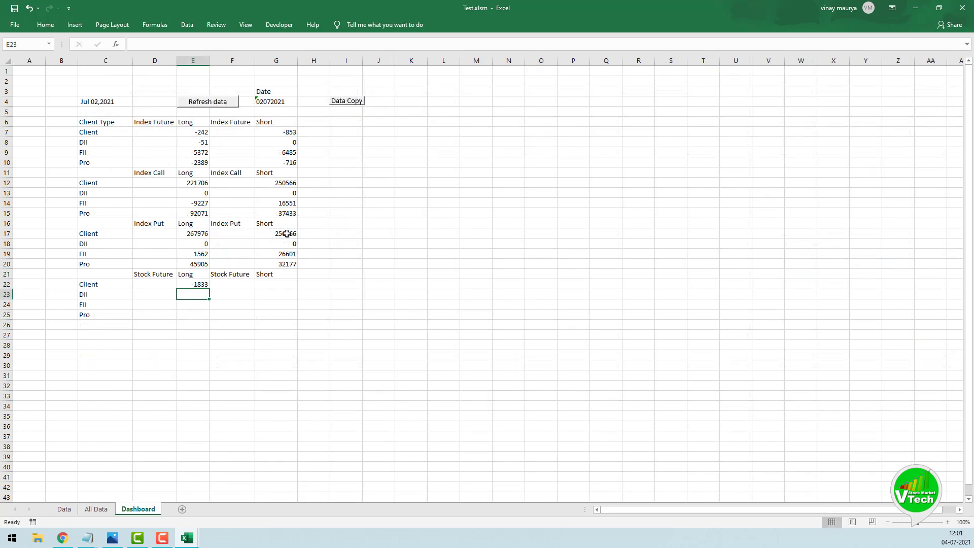
Enter a formula in Dashboard G22 subtracting All Data G17 from All Data G6 for Stock Future Short.
{"action": "left_click", "coordinate": [268, 283]}
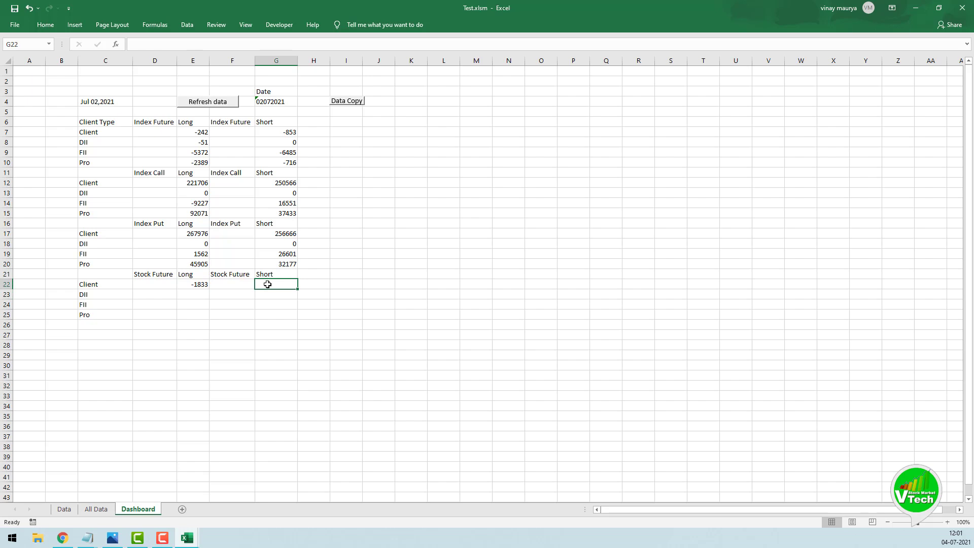
{"action": "type", "text": "="}
{"action": "left_click", "coordinate": [98, 509]}
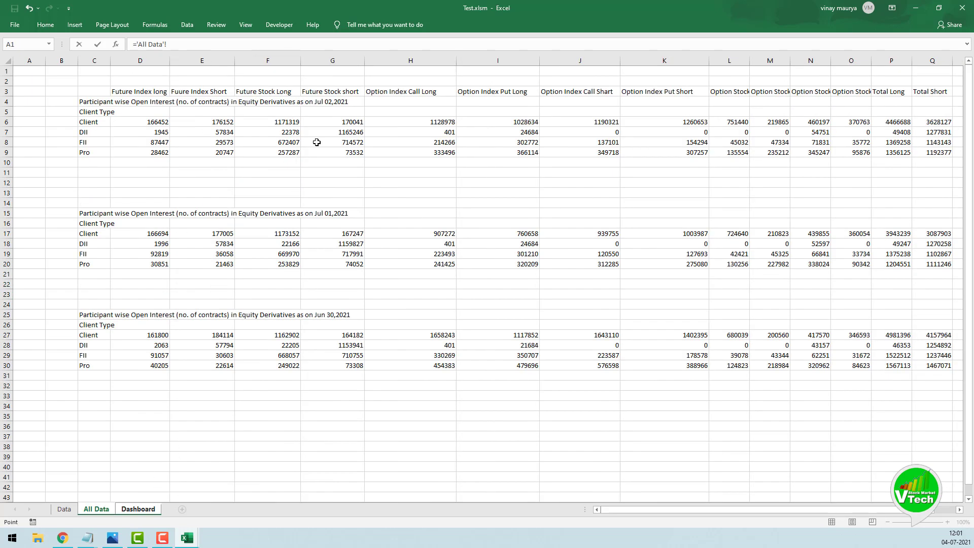
{"action": "left_click", "coordinate": [352, 123]}
{"action": "type", "text": "-"}
{"action": "left_click", "coordinate": [350, 233]}
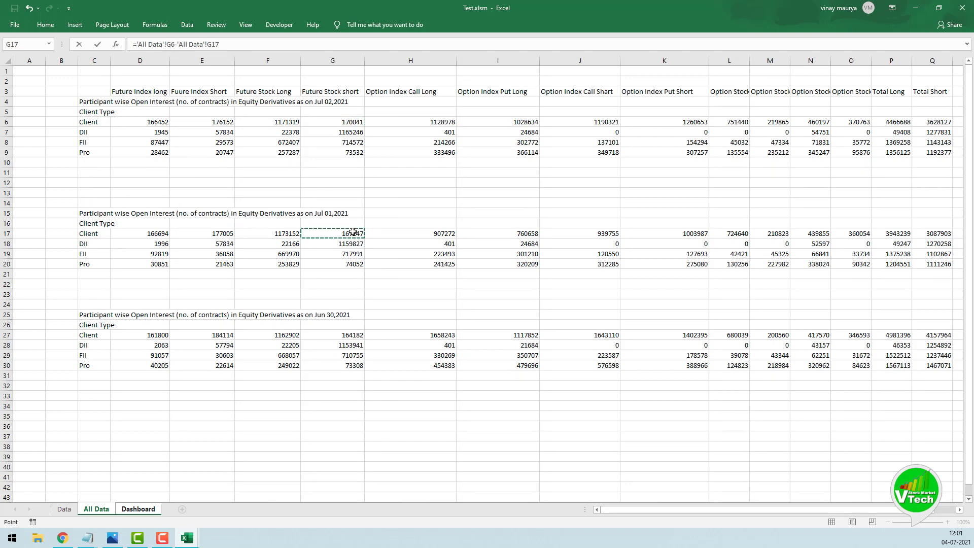
{"action": "key", "text": "Return"}
Fill the Stock Future Long and Short formulas in Dashboard E22 and G22 down through row 25.
{"action": "left_click", "coordinate": [197, 284]}
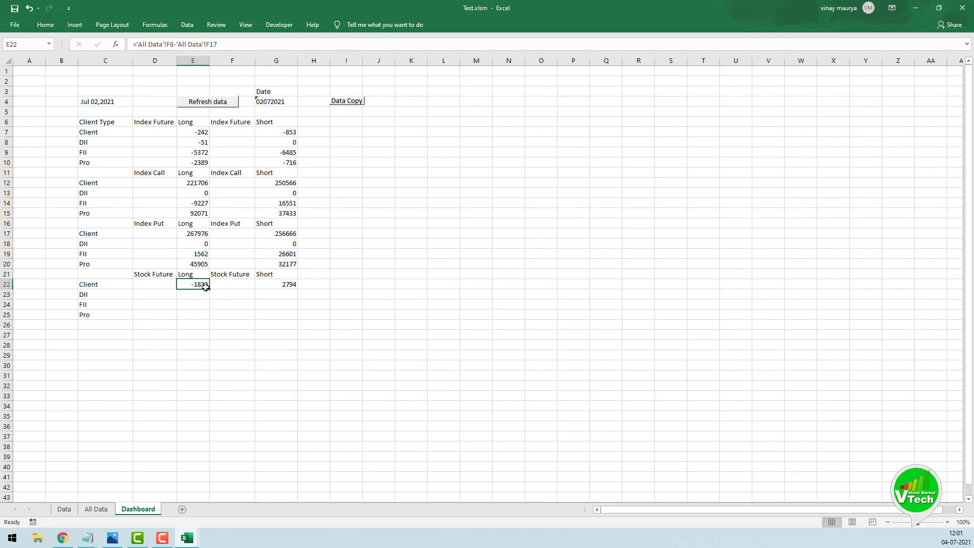
{"action": "left_click_drag", "start_coordinate": [209, 289], "coordinate": [210, 317]}
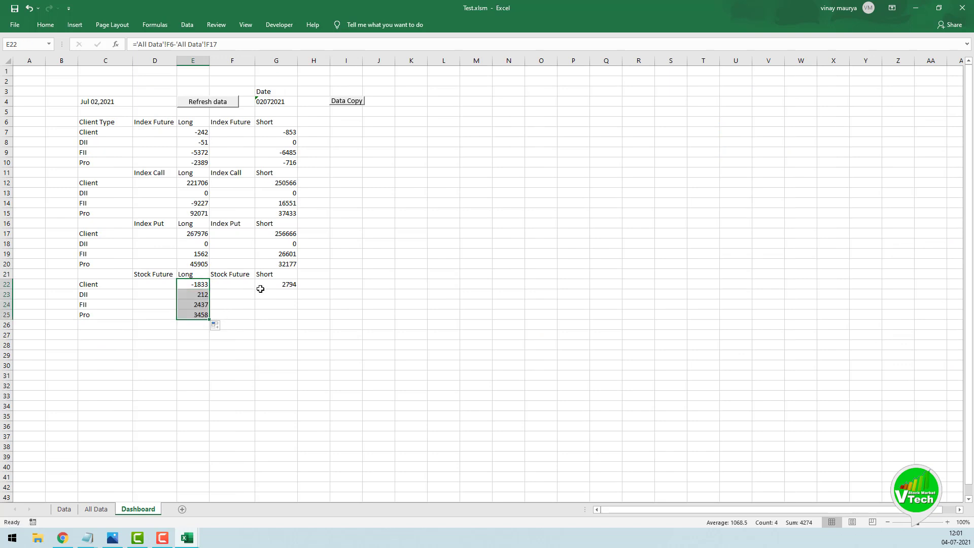
{"action": "left_click", "coordinate": [284, 285]}
{"action": "left_click_drag", "start_coordinate": [299, 289], "coordinate": [298, 317]}
{"action": "left_click", "coordinate": [323, 312]}
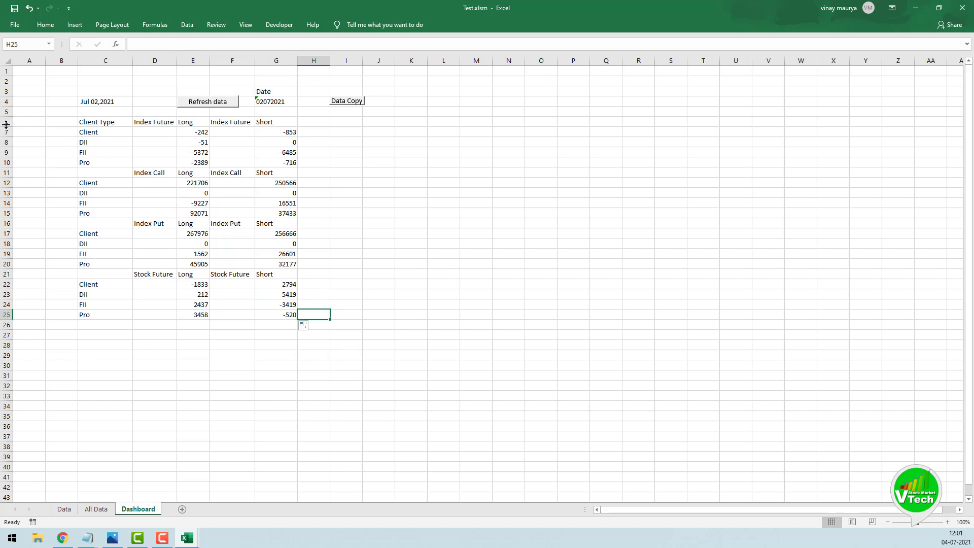
Increase the height of Dashboard rows 6 through 25 uniformly to about one and a half times the default.
{"action": "left_click", "coordinate": [4, 223]}
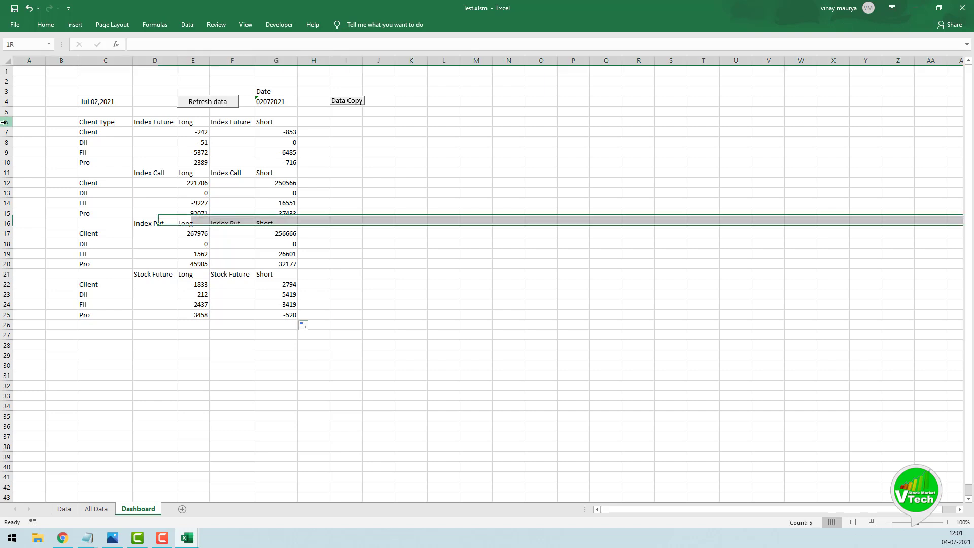
{"action": "left_click_drag", "start_coordinate": [3, 122], "coordinate": [10, 329]}
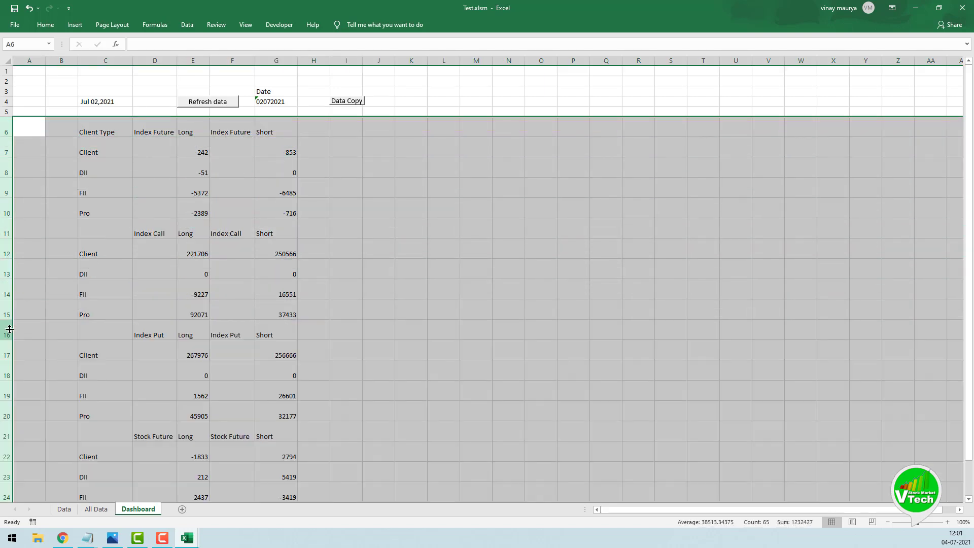
{"action": "scroll", "coordinate": [165, 259], "scroll_direction": "down", "scroll_amount": 5}
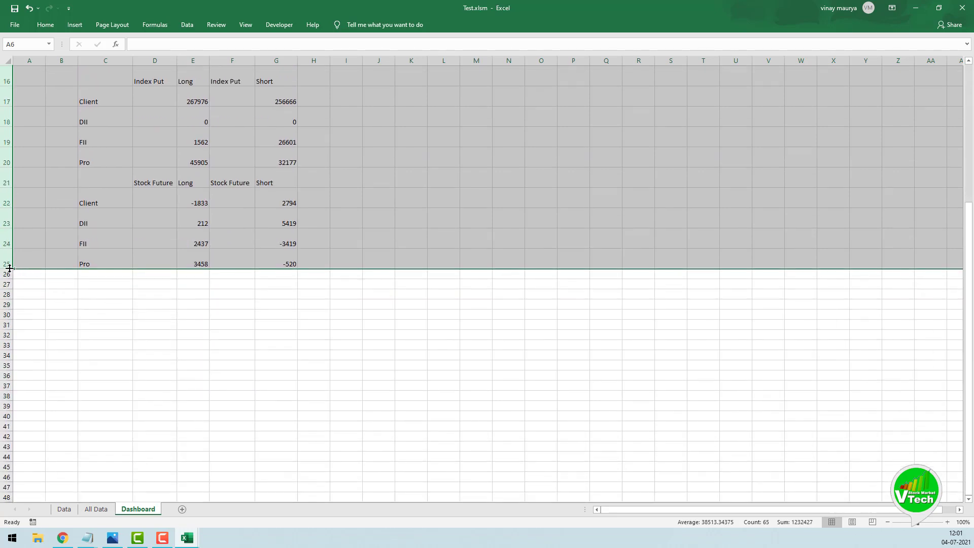
{"action": "left_click_drag", "start_coordinate": [9, 269], "coordinate": [9, 263]}
{"action": "scroll", "coordinate": [203, 228], "scroll_direction": "up", "scroll_amount": 5}
{"action": "left_click", "coordinate": [411, 185]}
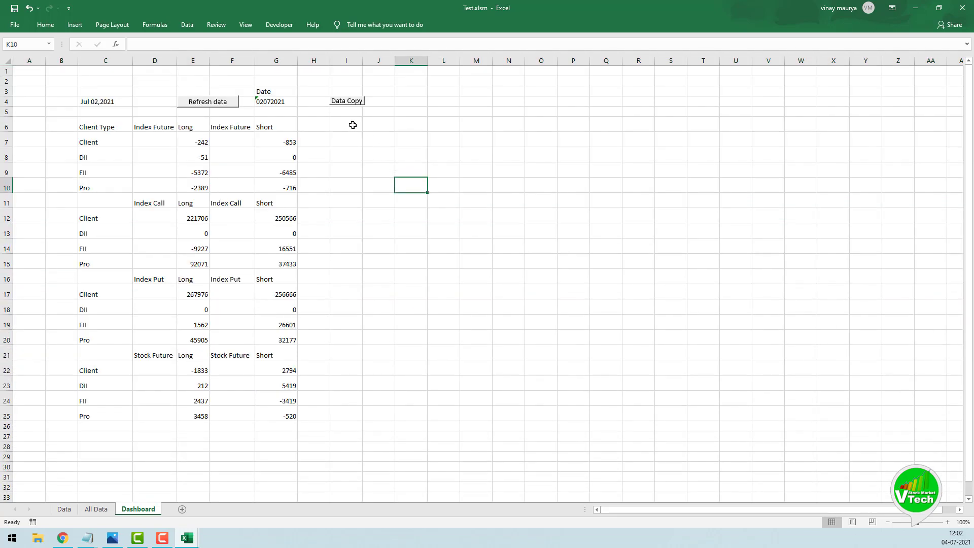
Enter the heading Net Position in Dashboard H6 and copy it to I6 and J6.
{"action": "left_click", "coordinate": [317, 125]}
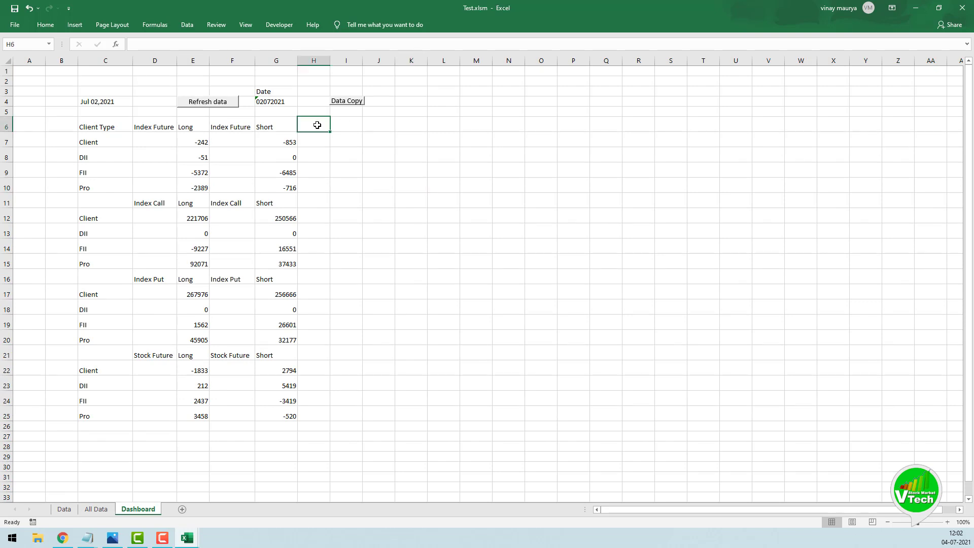
{"action": "type", "text": "Net Position"}
{"action": "key", "text": "Return"}
{"action": "left_click", "coordinate": [320, 130]}
{"action": "key", "text": "ctrl+c"}
{"action": "left_click", "coordinate": [341, 127]}
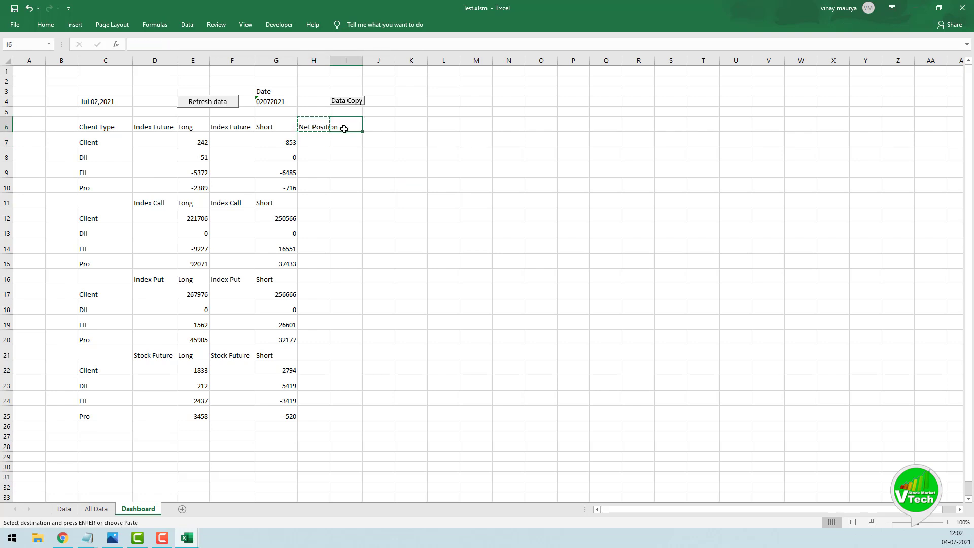
{"action": "key", "text": "ctrl+v"}
{"action": "left_click", "coordinate": [379, 127]}
{"action": "key", "text": "ctrl+v"}
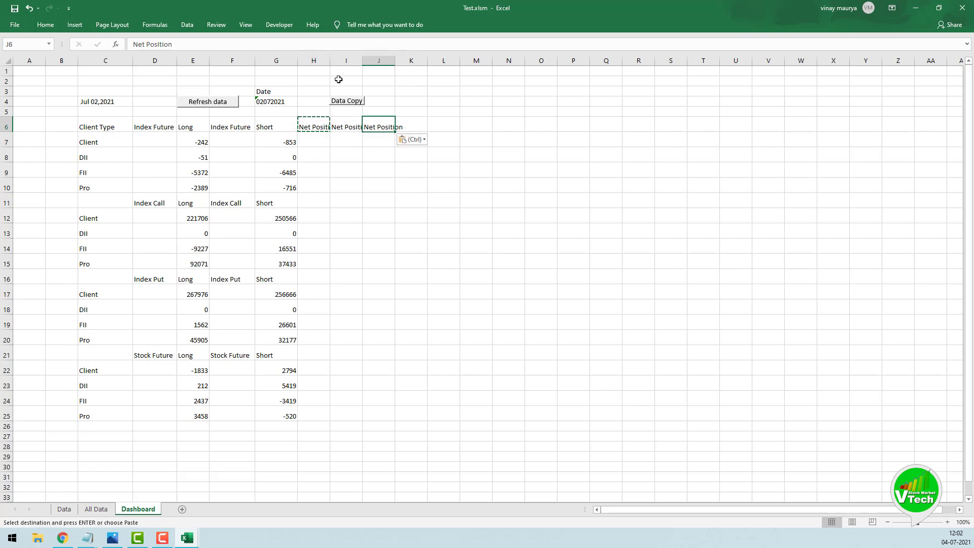
Autofit the widths of Dashboard columns H through J to their headings.
{"action": "left_click_drag", "start_coordinate": [313, 61], "coordinate": [374, 61]}
{"action": "double_click", "coordinate": [362, 60]}
{"action": "left_click", "coordinate": [366, 154]}
Extract the date from All Data C4 into Dashboard H5 with a MID formula starting at character 78 for 15 characters.
{"action": "left_click", "coordinate": [329, 113]}
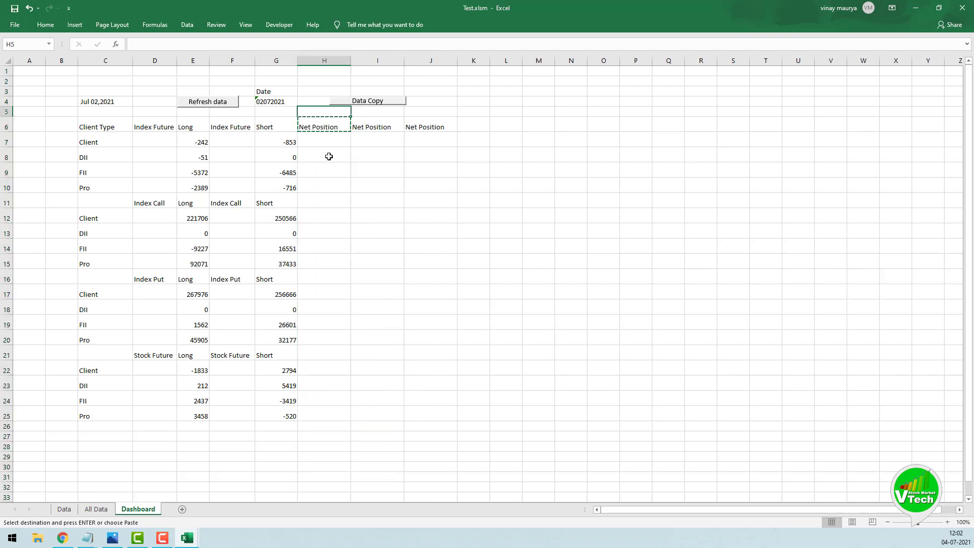
{"action": "type", "text": "="}
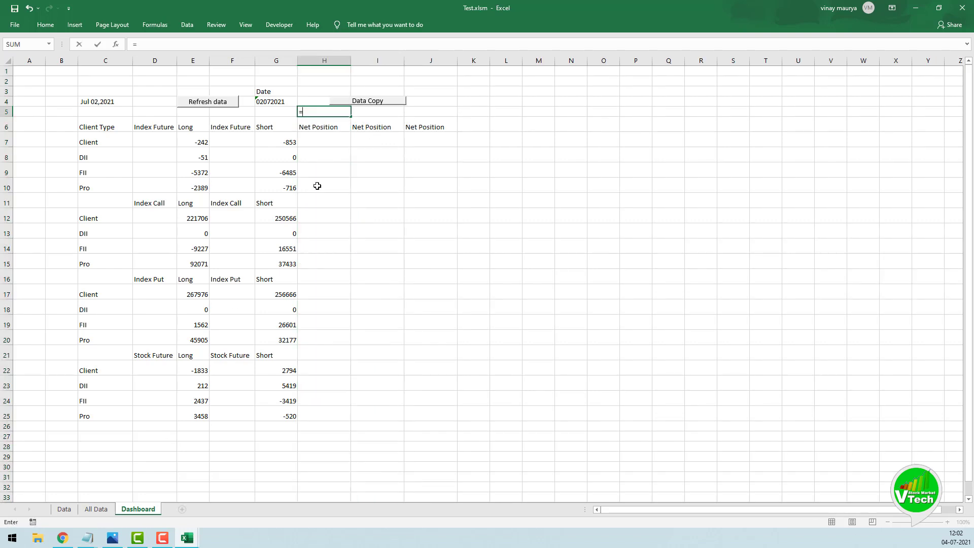
{"action": "type", "text": "mid("}
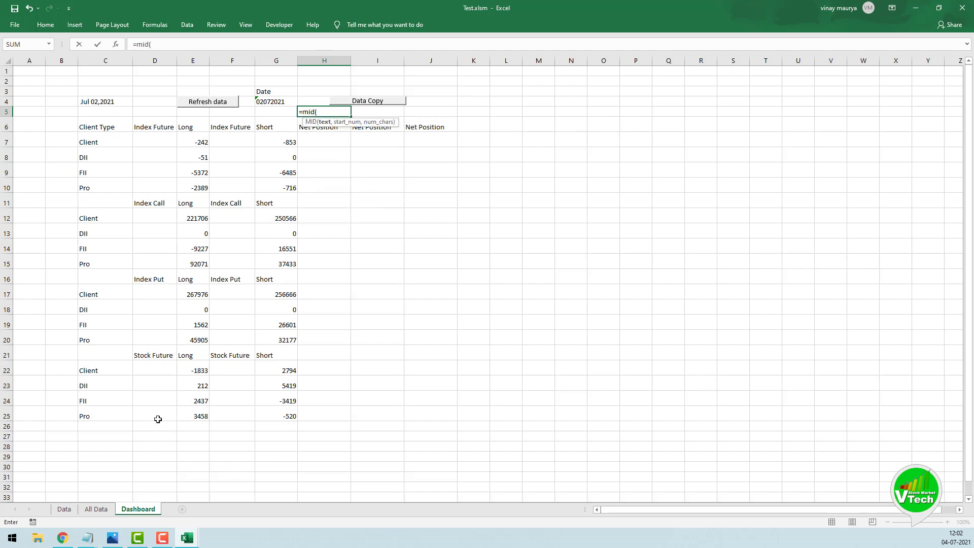
{"action": "left_click", "coordinate": [96, 509]}
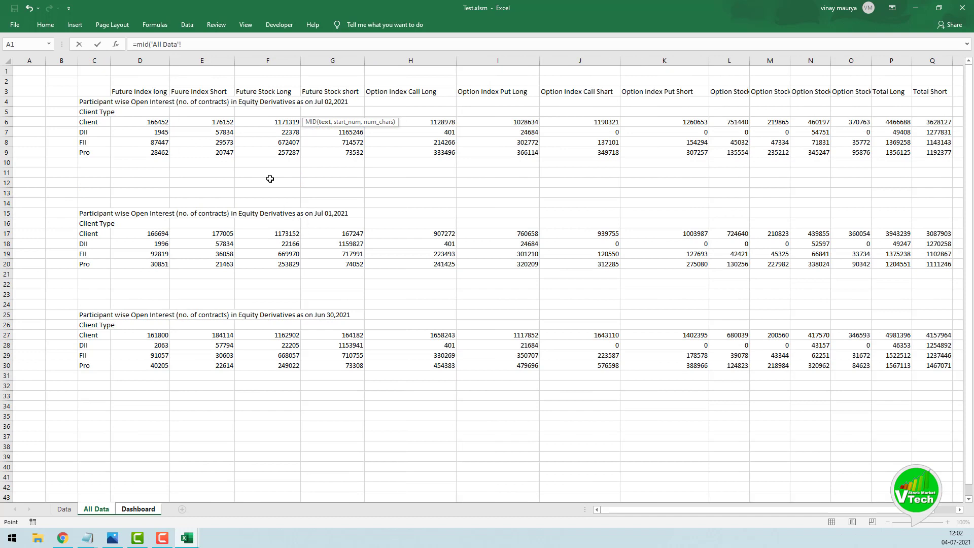
{"action": "left_click", "coordinate": [94, 104]}
{"action": "type", "text": ",78,15"}
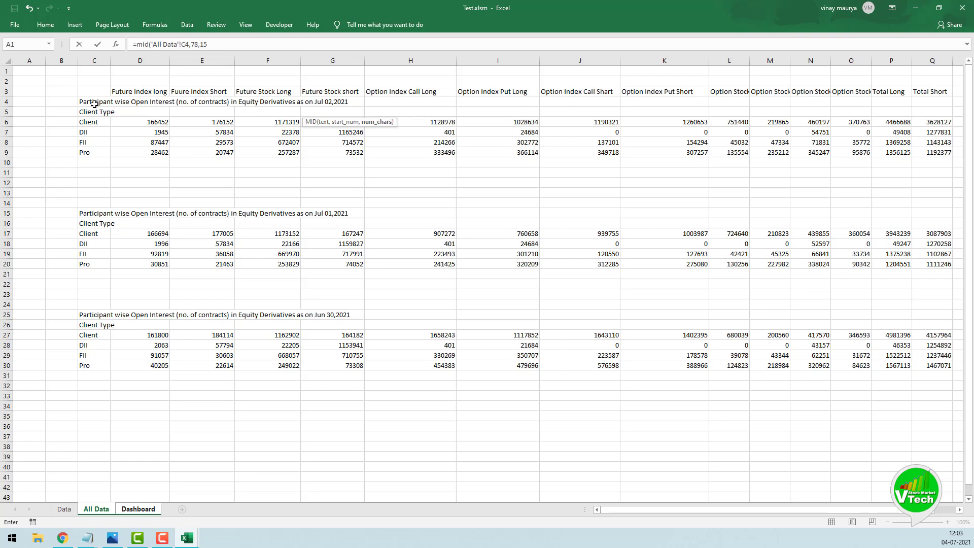
{"action": "type", "text": ")"}
{"action": "key", "text": "Return"}
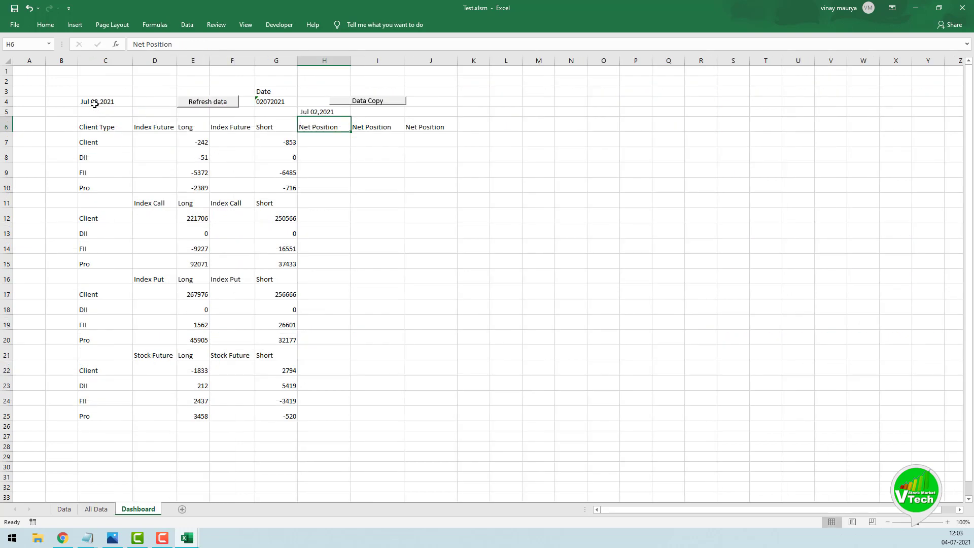
Extract the date from All Data C15 into Dashboard I5 with a MID formula using start 78 and length 15.
{"action": "left_click", "coordinate": [374, 111]}
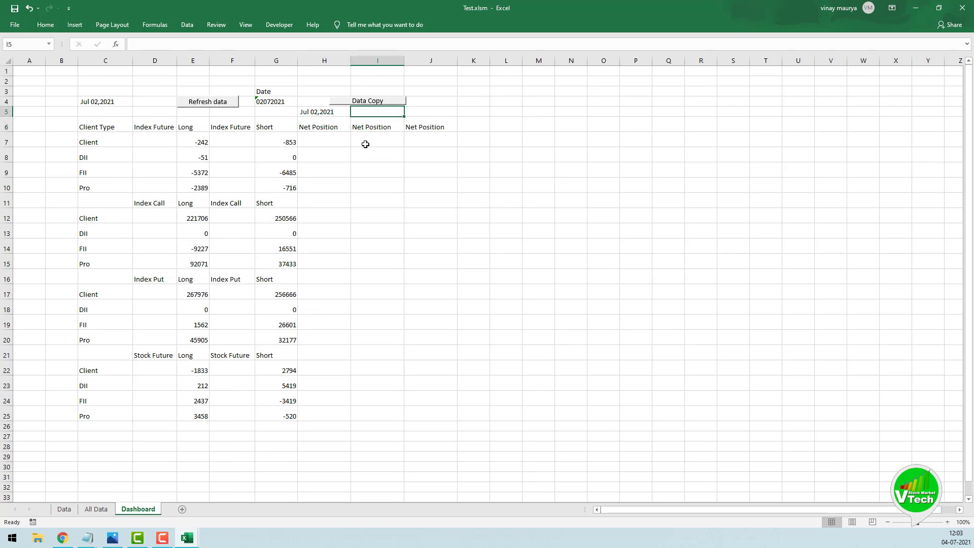
{"action": "type", "text": "=mid("}
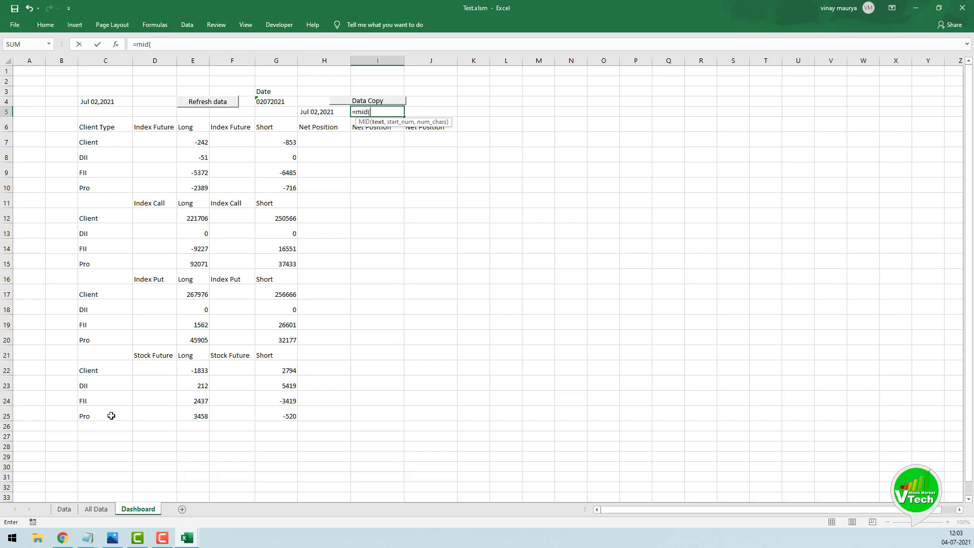
{"action": "left_click", "coordinate": [96, 508]}
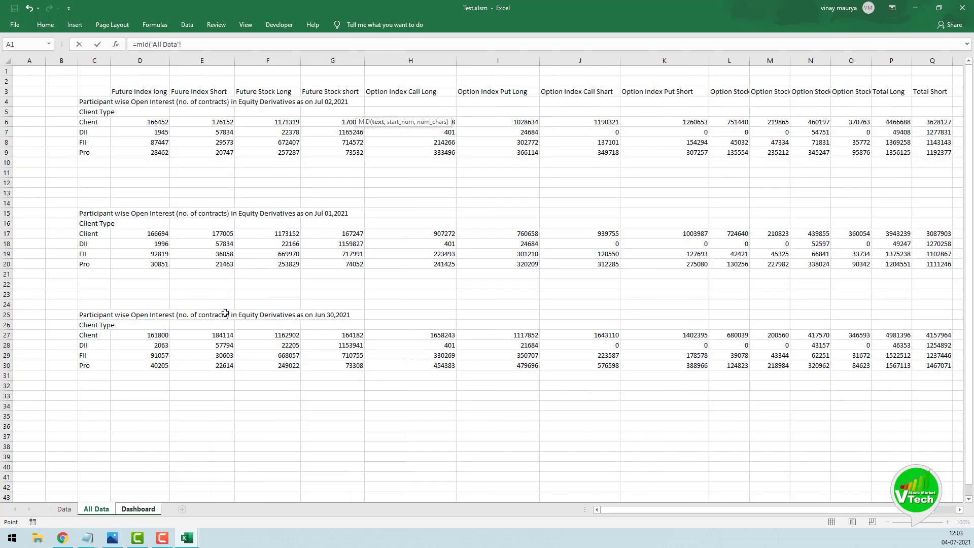
{"action": "left_click", "coordinate": [94, 213]}
{"action": "type", "text": ",78,15)"}
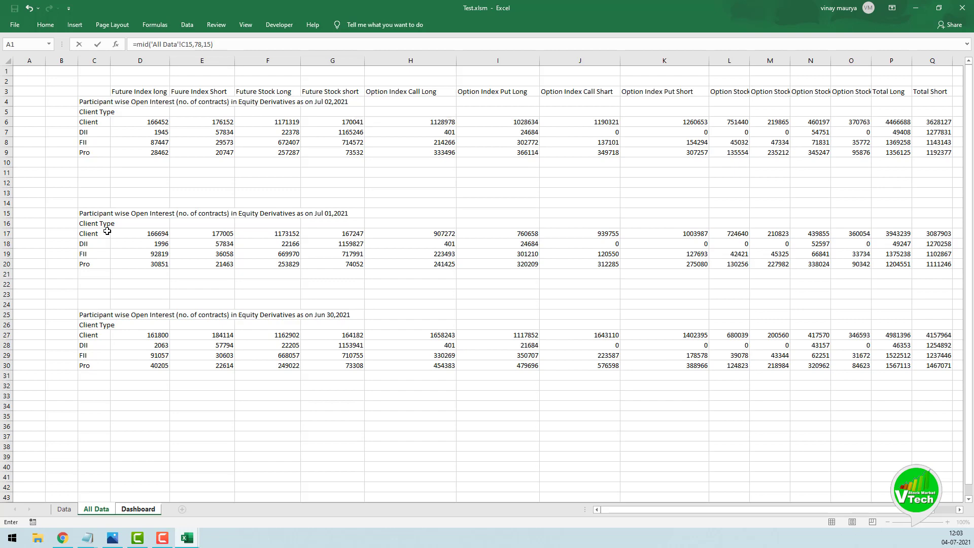
{"action": "key", "text": "Return"}
Extract the date from All Data C25 into Dashboard J5 with a MID formula using start 78 and length 15.
{"action": "left_click", "coordinate": [414, 111]}
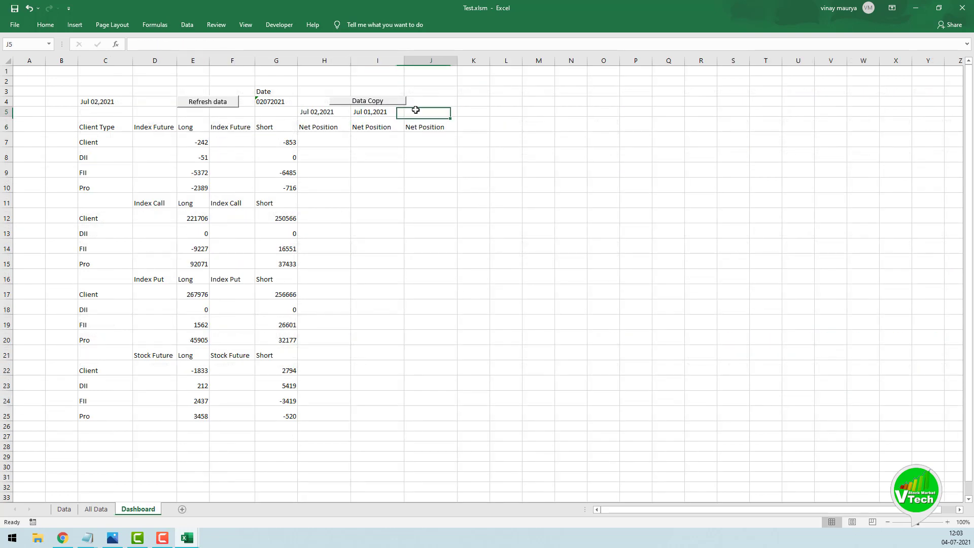
{"action": "type", "text": "=mid("}
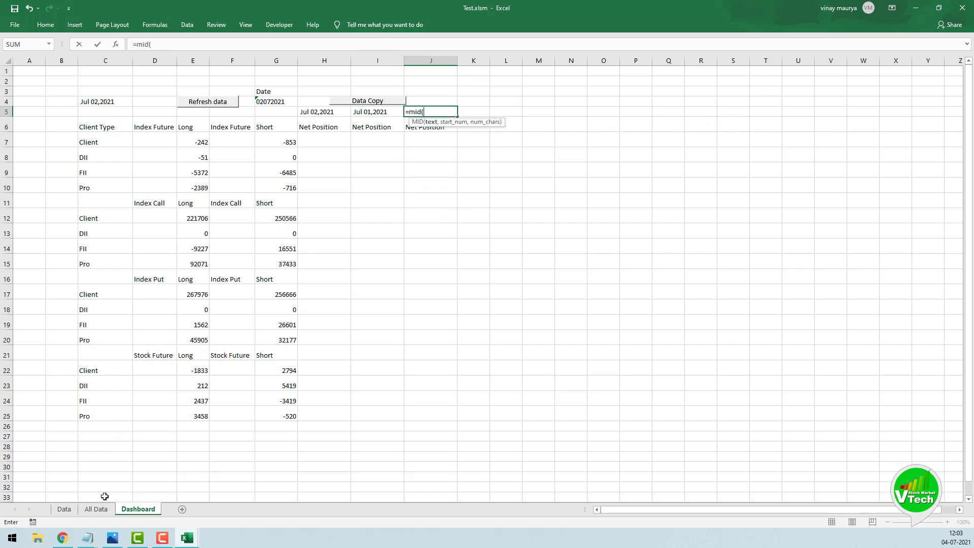
{"action": "left_click", "coordinate": [96, 509]}
{"action": "left_click", "coordinate": [94, 315]}
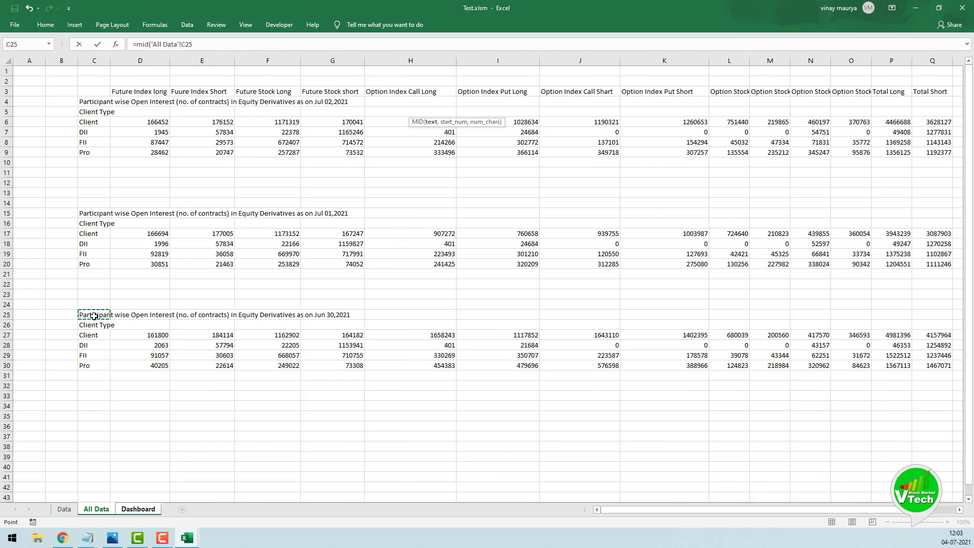
{"action": "type", "text": ",78,"}
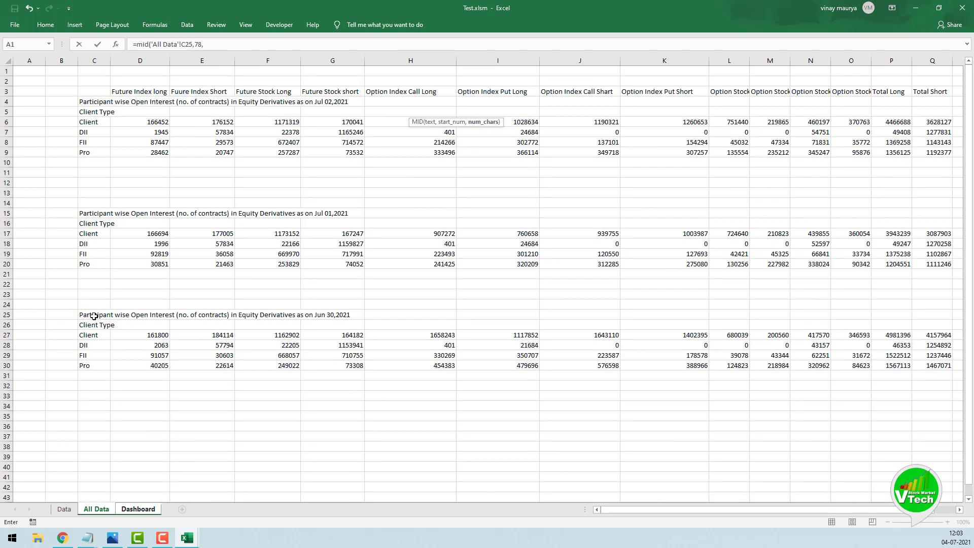
{"action": "type", "text": "15)"}
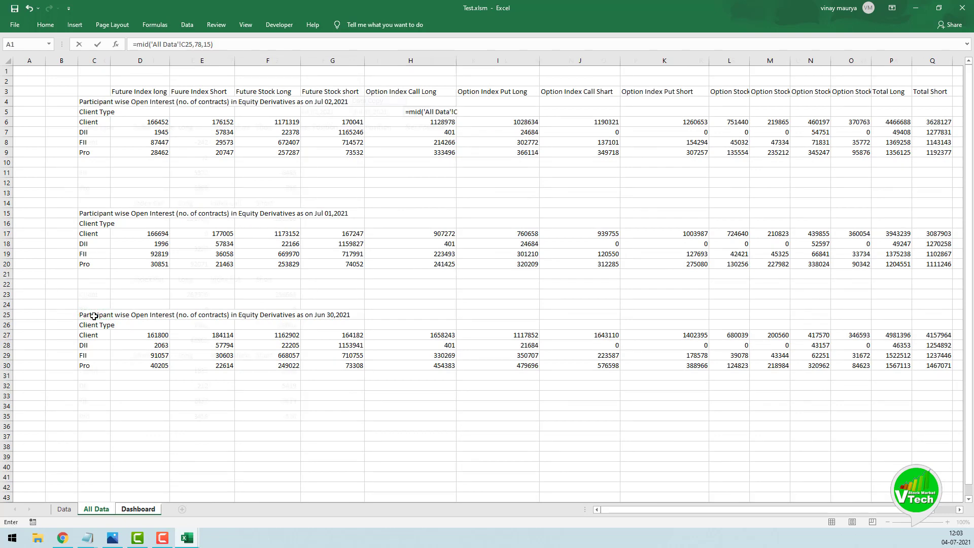
{"action": "key", "text": "Return"}
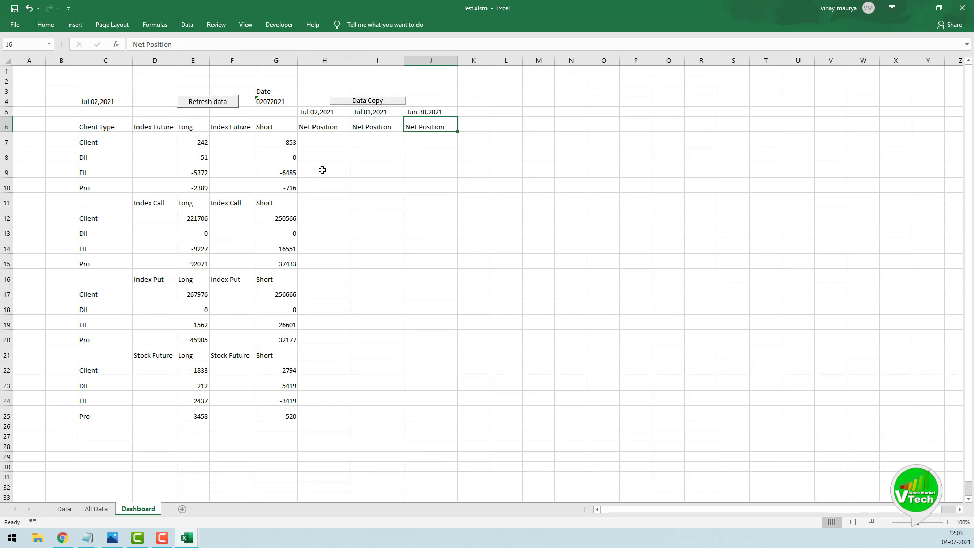
Enter a formula in Dashboard H7 subtracting All Data E6 from All Data D6, and fill it down through H10.
{"action": "left_click", "coordinate": [323, 143]}
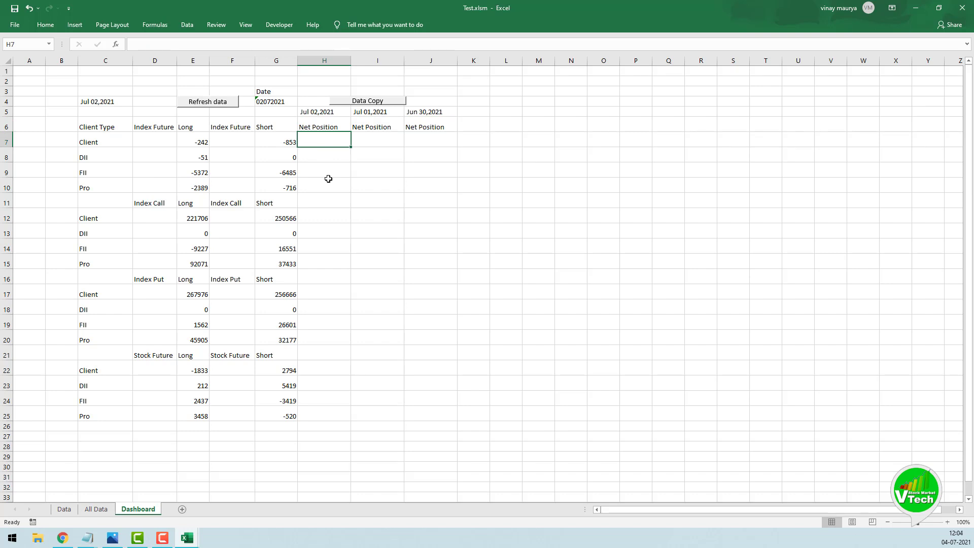
{"action": "type", "text": "="}
{"action": "left_click", "coordinate": [96, 509]}
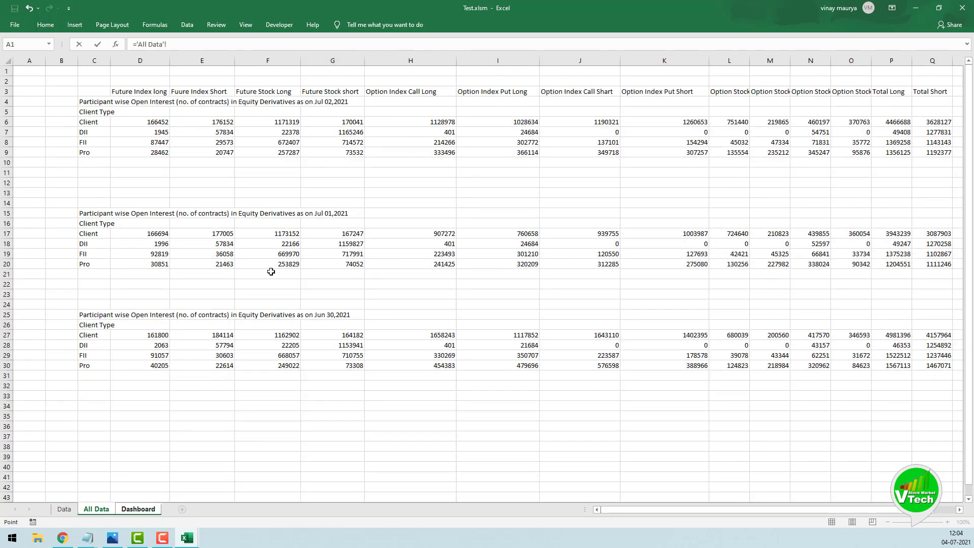
{"action": "left_click", "coordinate": [151, 122]}
{"action": "type", "text": "-"}
{"action": "left_click", "coordinate": [215, 121]}
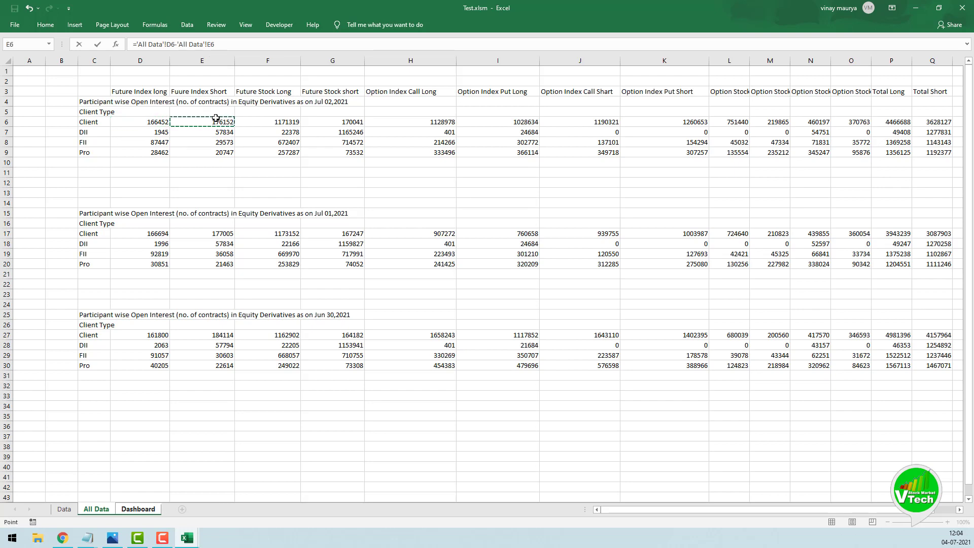
{"action": "key", "text": "Return"}
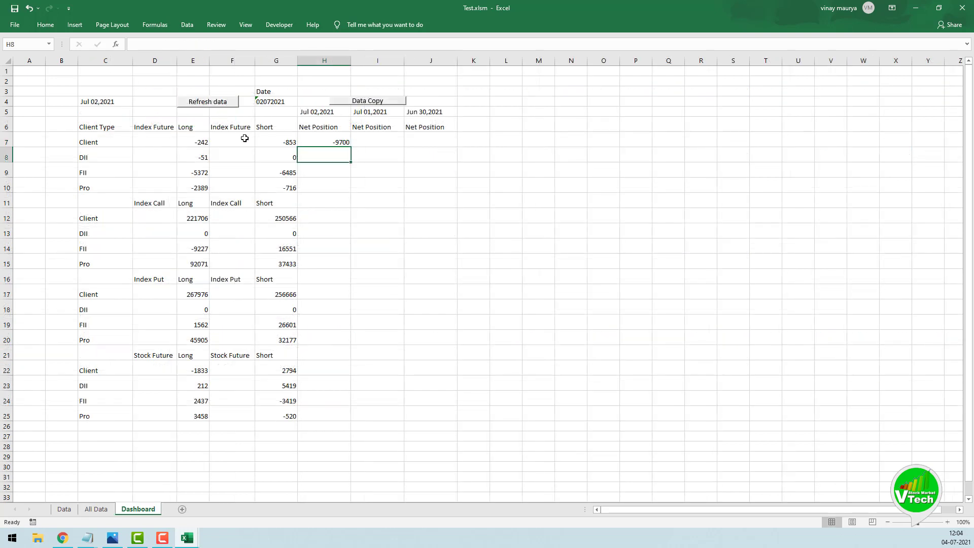
{"action": "left_click", "coordinate": [339, 140]}
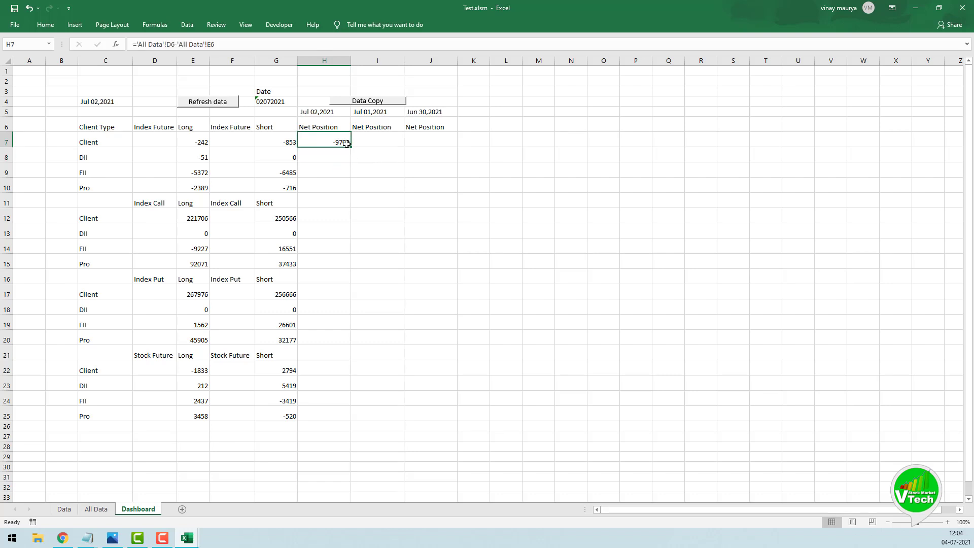
{"action": "left_click_drag", "start_coordinate": [351, 147], "coordinate": [350, 190]}
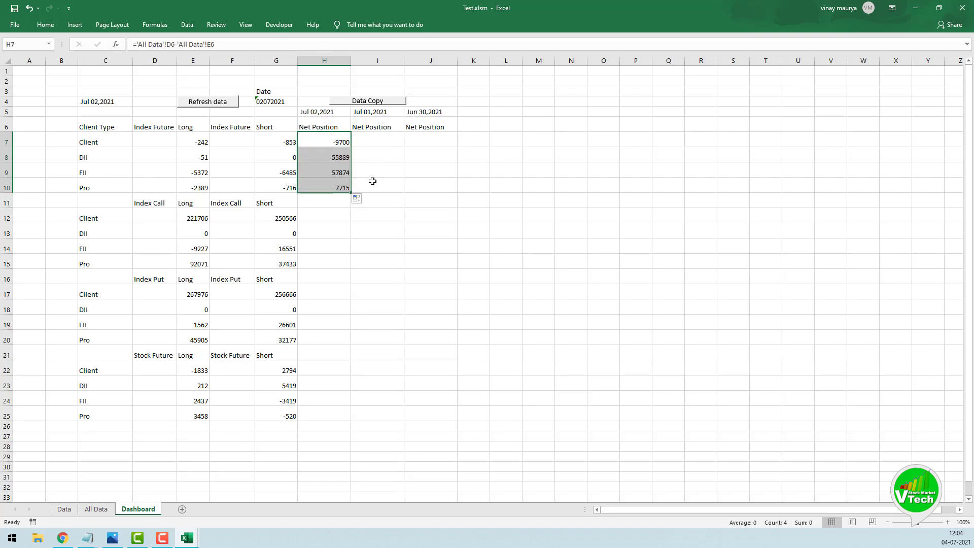
Enter a formula in Dashboard I7 subtracting All Data E17 from All Data D17, and fill it down through I10.
{"action": "left_click", "coordinate": [376, 140]}
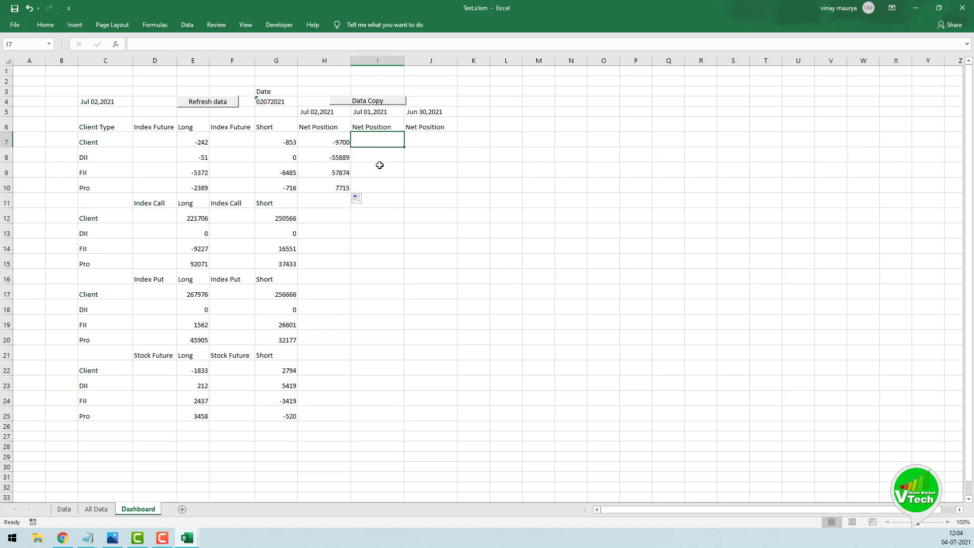
{"action": "type", "text": "="}
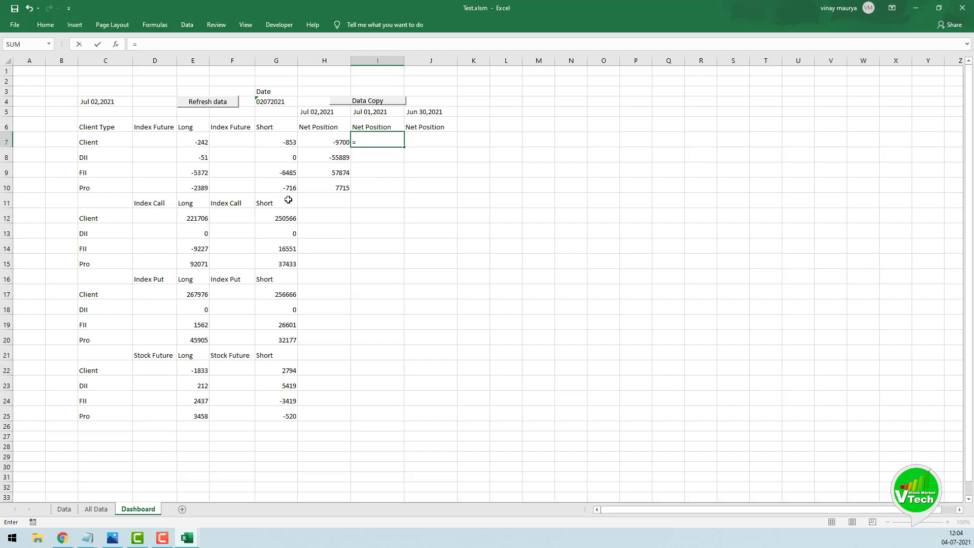
{"action": "left_click", "coordinate": [96, 509]}
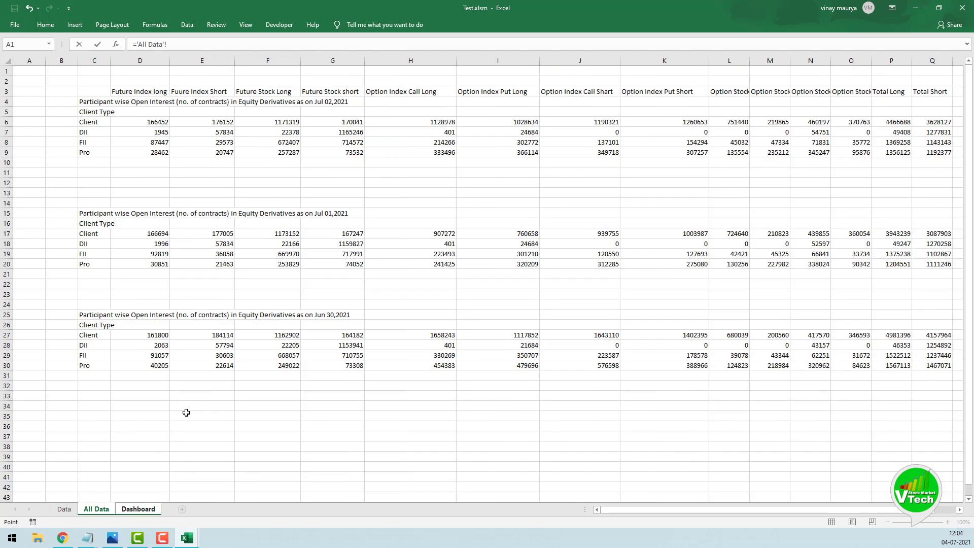
{"action": "left_click", "coordinate": [156, 235]}
{"action": "type", "text": "-"}
{"action": "left_click", "coordinate": [216, 231]}
{"action": "key", "text": "Return"}
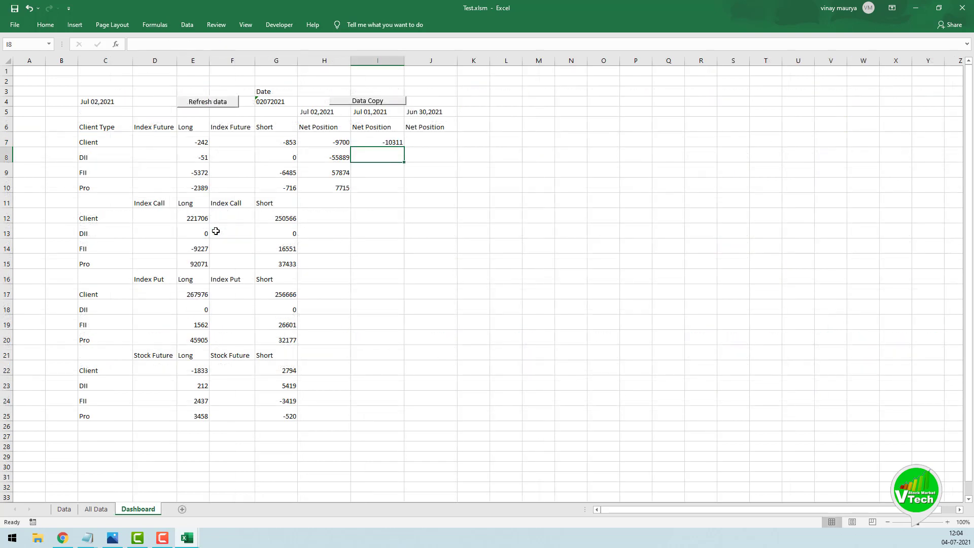
{"action": "left_click", "coordinate": [391, 143]}
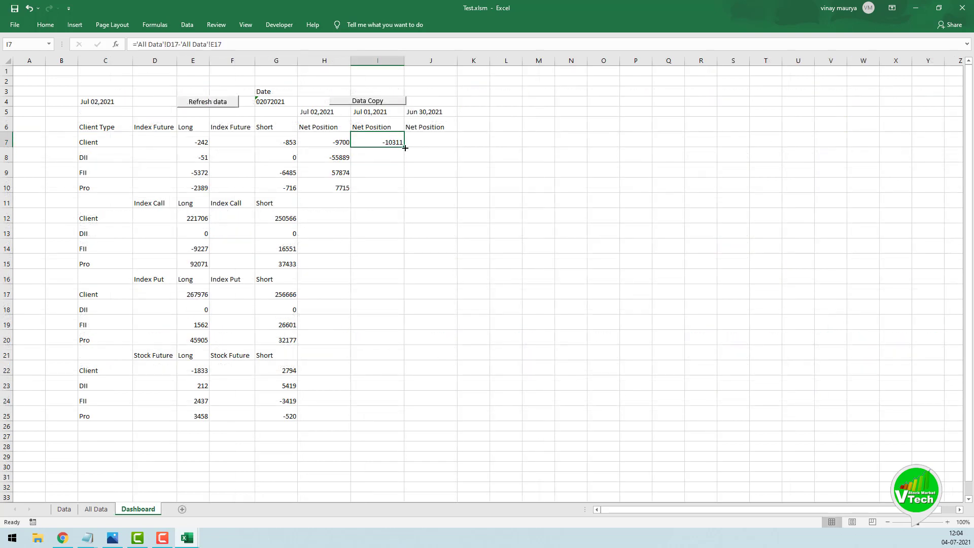
{"action": "left_click_drag", "start_coordinate": [405, 148], "coordinate": [403, 192]}
Insert a blank column before column H on Dashboard and narrow it into a thin spacer.
{"action": "left_click", "coordinate": [308, 60]}
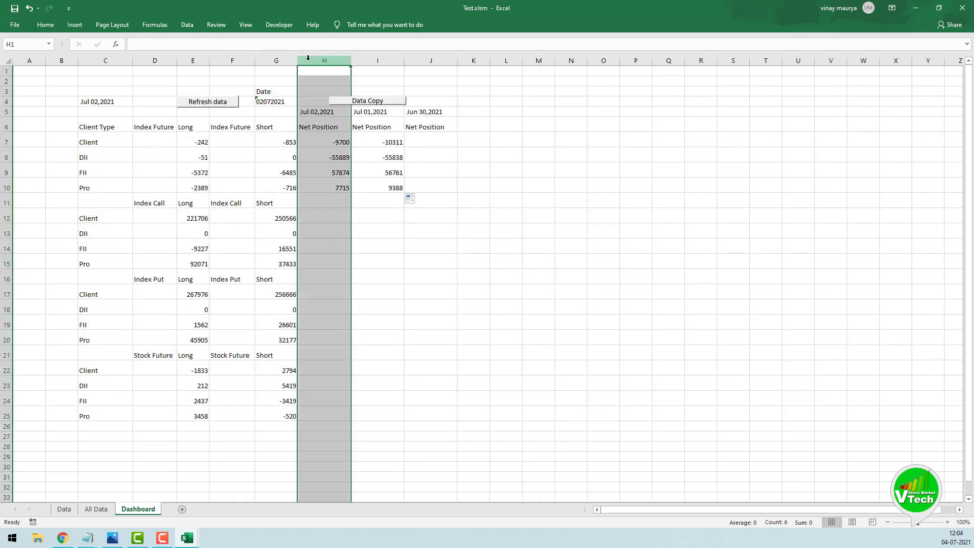
{"action": "right_click", "coordinate": [308, 59]}
{"action": "left_click", "coordinate": [345, 132]}
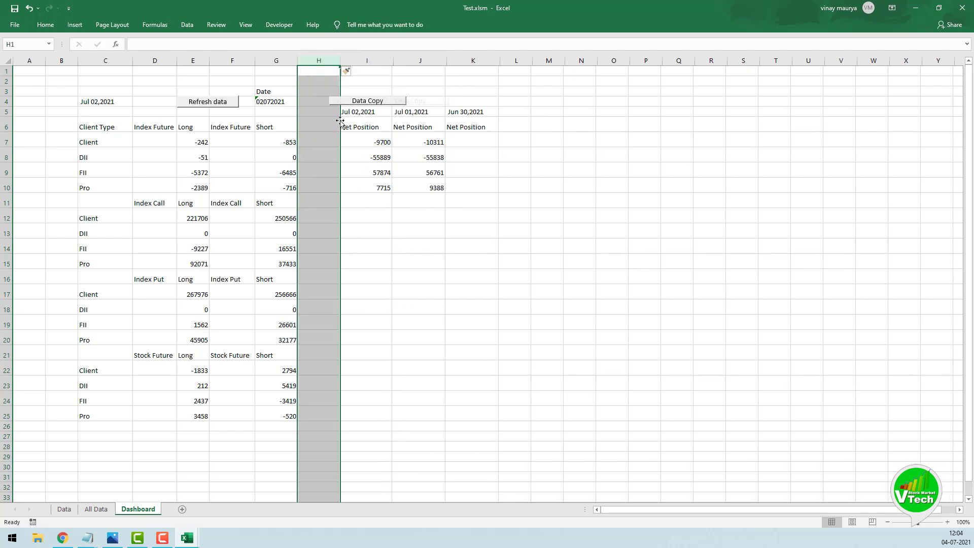
{"action": "left_click_drag", "start_coordinate": [338, 61], "coordinate": [318, 64]}
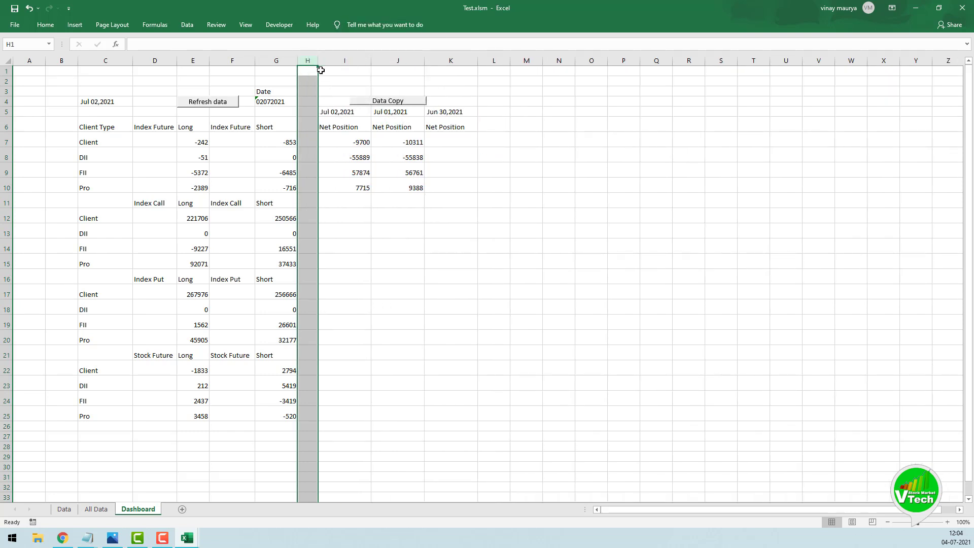
{"action": "left_click", "coordinate": [369, 212]}
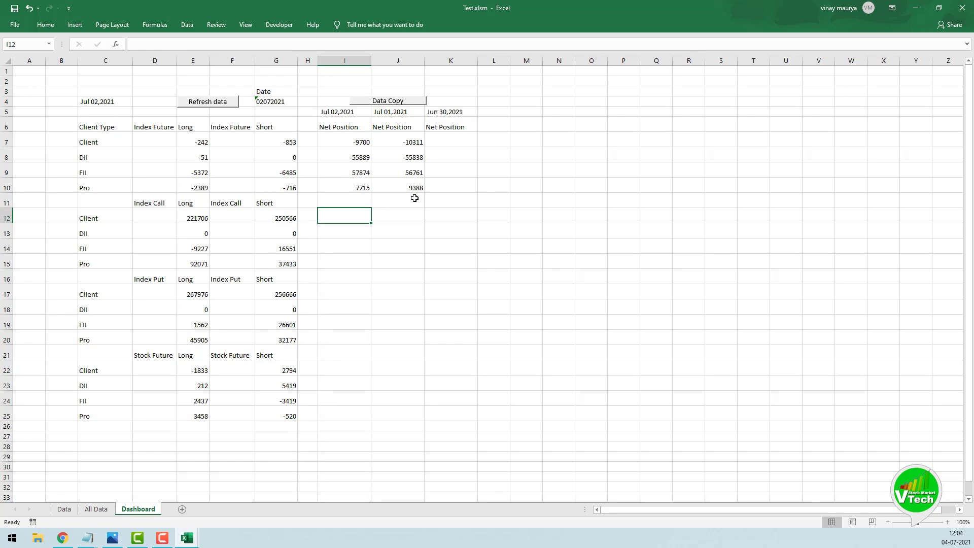
Enter a formula in Dashboard K7 subtracting All Data E27 from All Data D27, and fill it down through K10.
{"action": "left_click", "coordinate": [443, 139]}
{"action": "type", "text": "="}
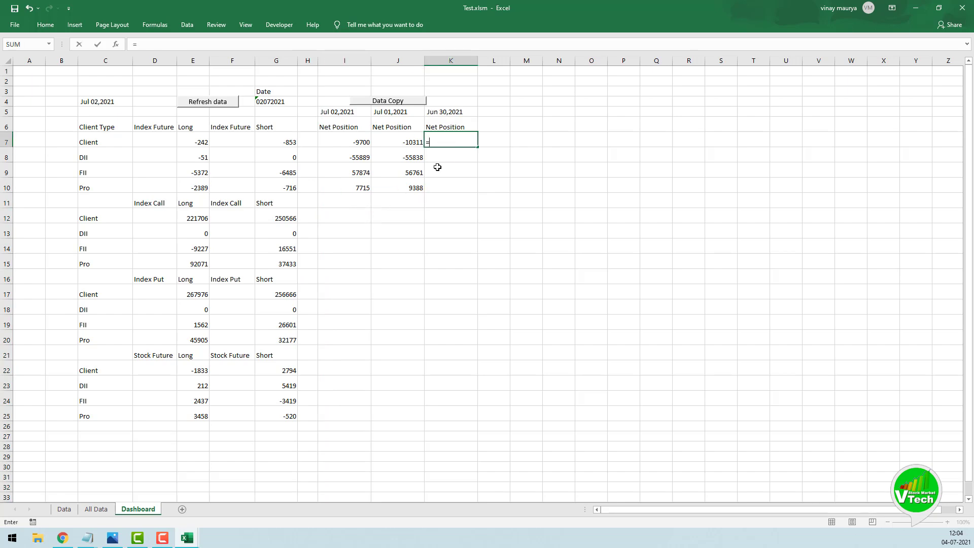
{"action": "left_click", "coordinate": [98, 509]}
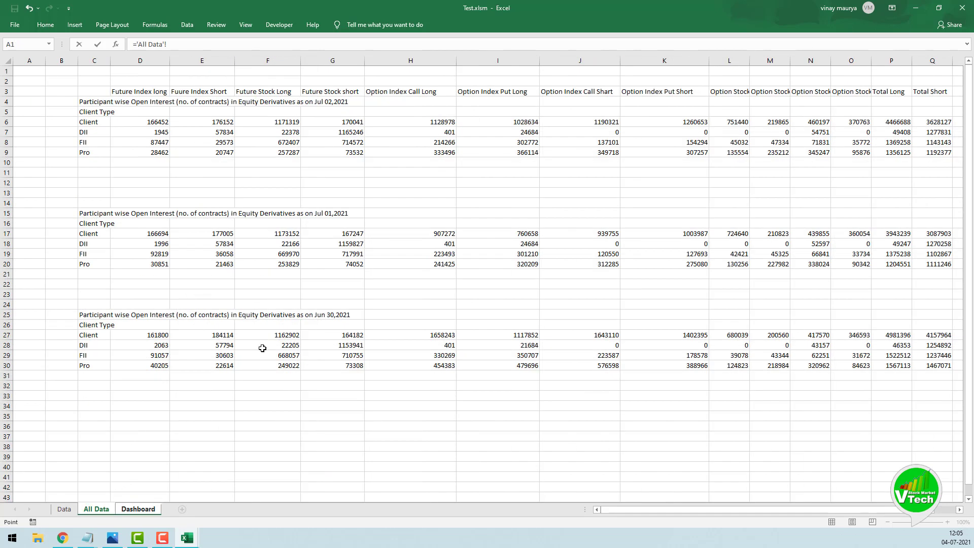
{"action": "left_click", "coordinate": [149, 336]}
{"action": "type", "text": "-"}
{"action": "left_click", "coordinate": [196, 336]}
{"action": "key", "text": "Return"}
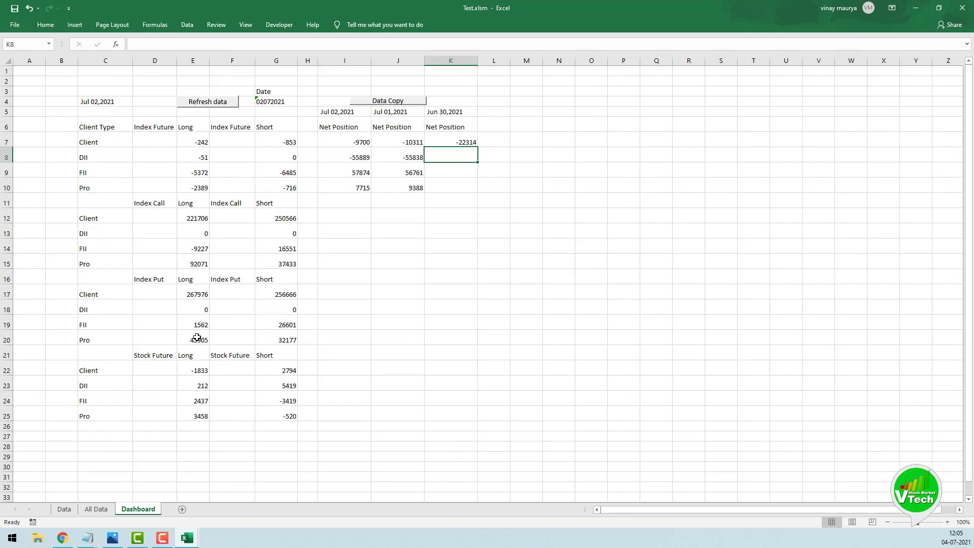
{"action": "left_click", "coordinate": [463, 142]}
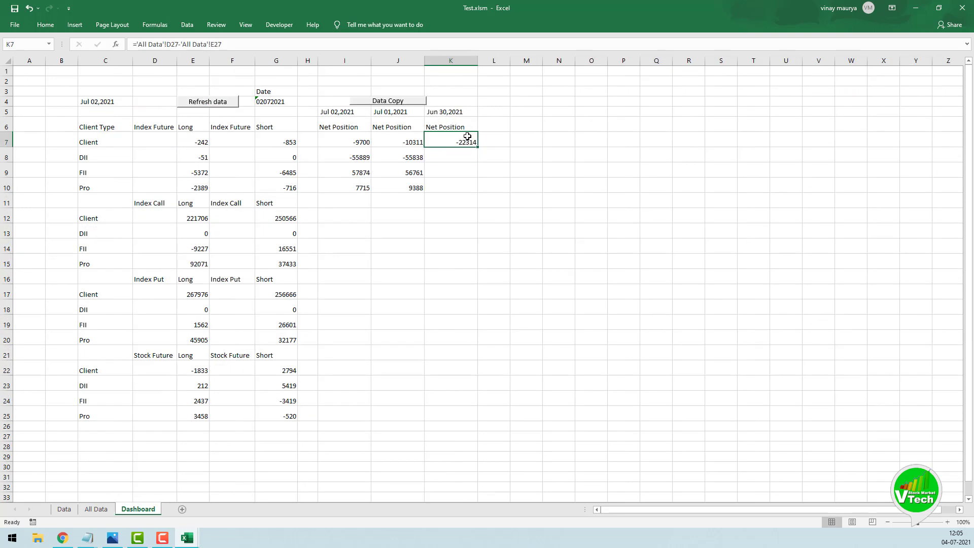
{"action": "left_click_drag", "start_coordinate": [477, 147], "coordinate": [478, 196]}
Copy the three Net Position headers from I6:K6 into the Index Call header row at I11:K11.
{"action": "left_click", "coordinate": [363, 202]}
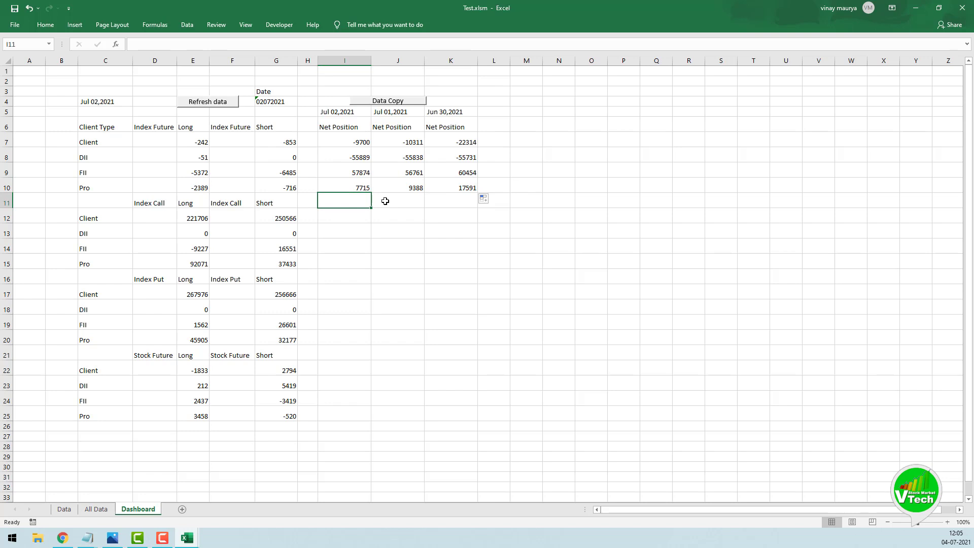
{"action": "left_click_drag", "start_coordinate": [334, 124], "coordinate": [461, 126]}
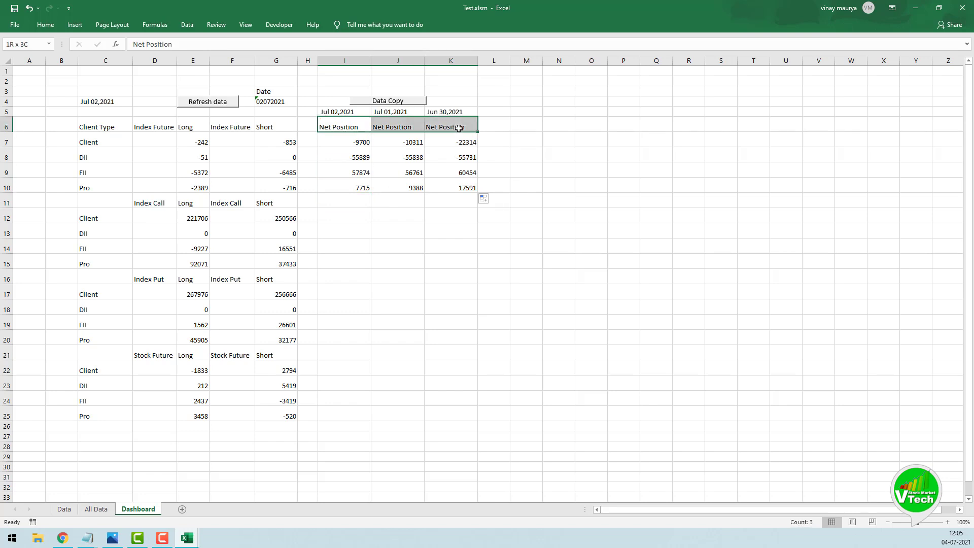
{"action": "key", "text": "ctrl+c"}
{"action": "left_click", "coordinate": [334, 201]}
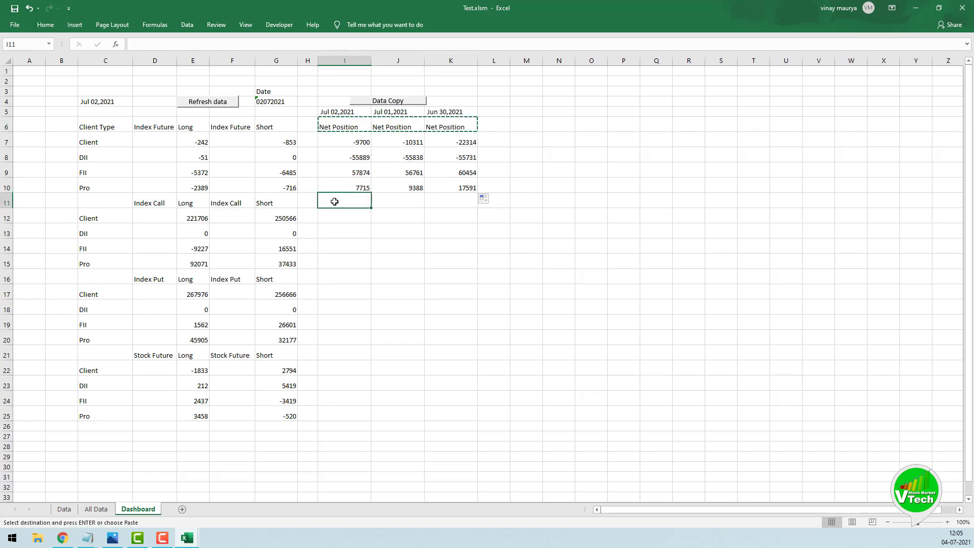
{"action": "key", "text": "ctrl+v"}
Enter a formula in Dashboard I12 subtracting All Data J6 from All Data H6, and fill it down through I15.
{"action": "left_click", "coordinate": [338, 217]}
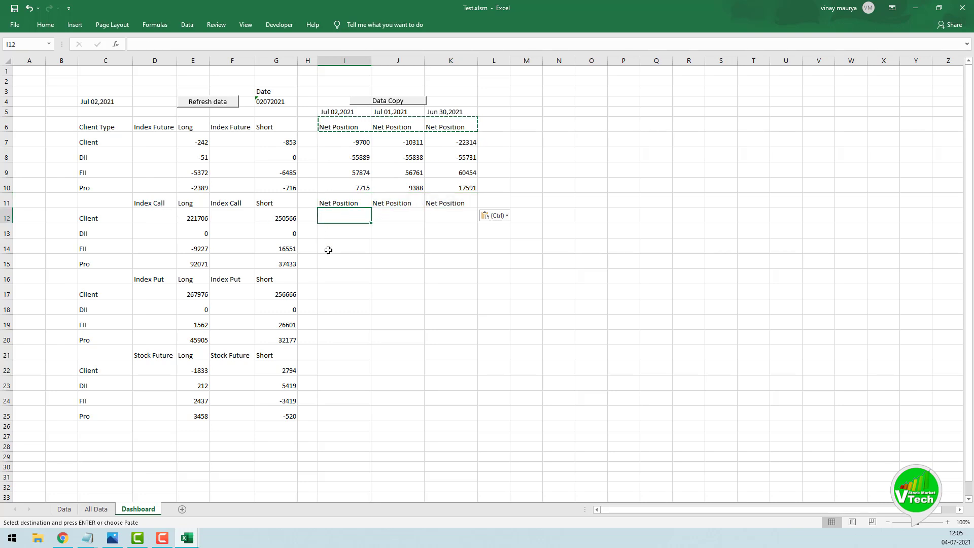
{"action": "type", "text": "="}
{"action": "left_click", "coordinate": [101, 510]}
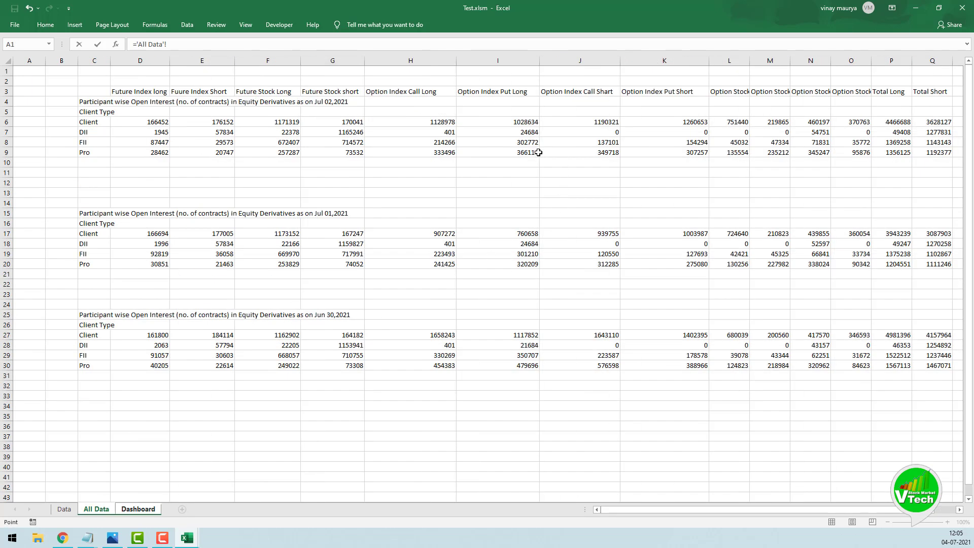
{"action": "left_click", "coordinate": [434, 122]}
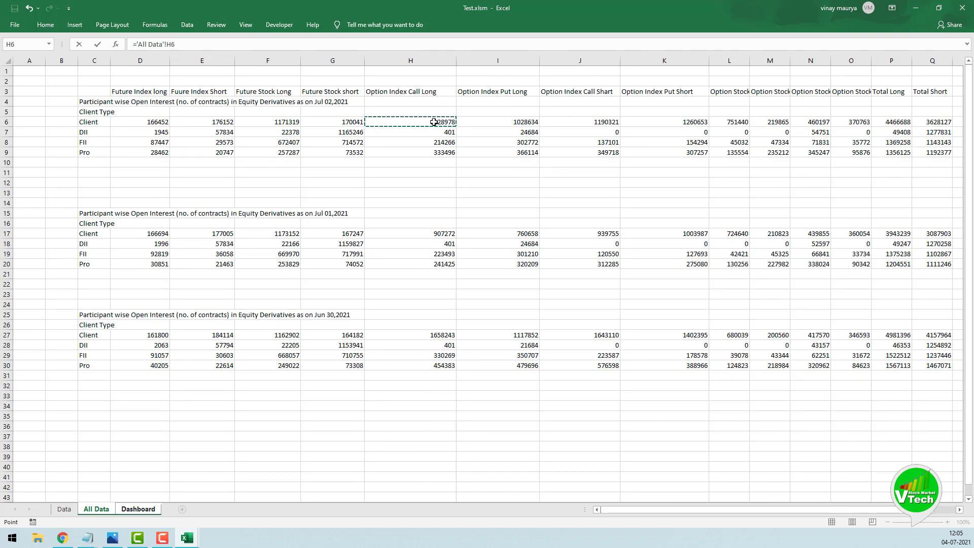
{"action": "type", "text": "-"}
{"action": "left_click", "coordinate": [605, 121]}
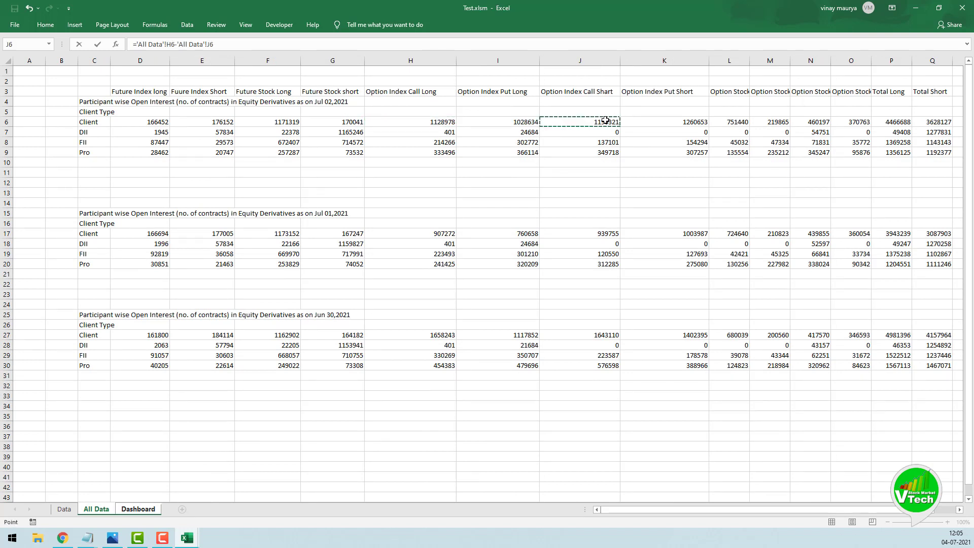
{"action": "key", "text": "Return"}
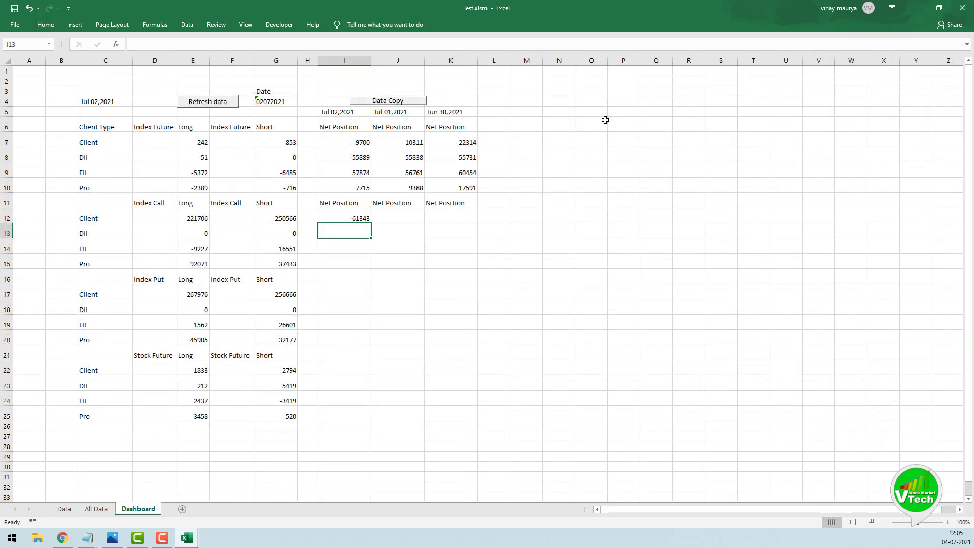
{"action": "left_click", "coordinate": [355, 218]}
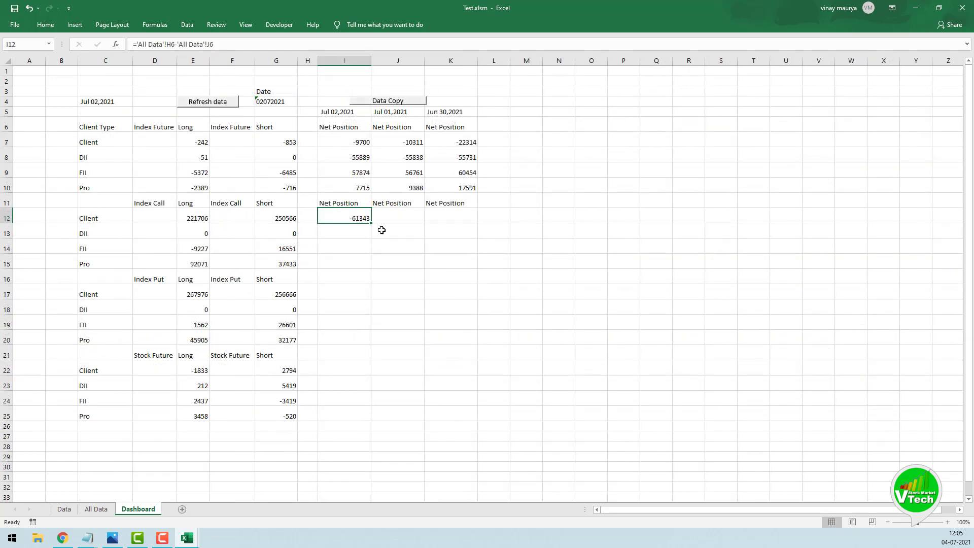
{"action": "left_click_drag", "start_coordinate": [370, 223], "coordinate": [372, 267]}
Enter a formula in Dashboard J12 subtracting All Data J17 from All Data H17, and fill it down through J15.
{"action": "left_click", "coordinate": [403, 216]}
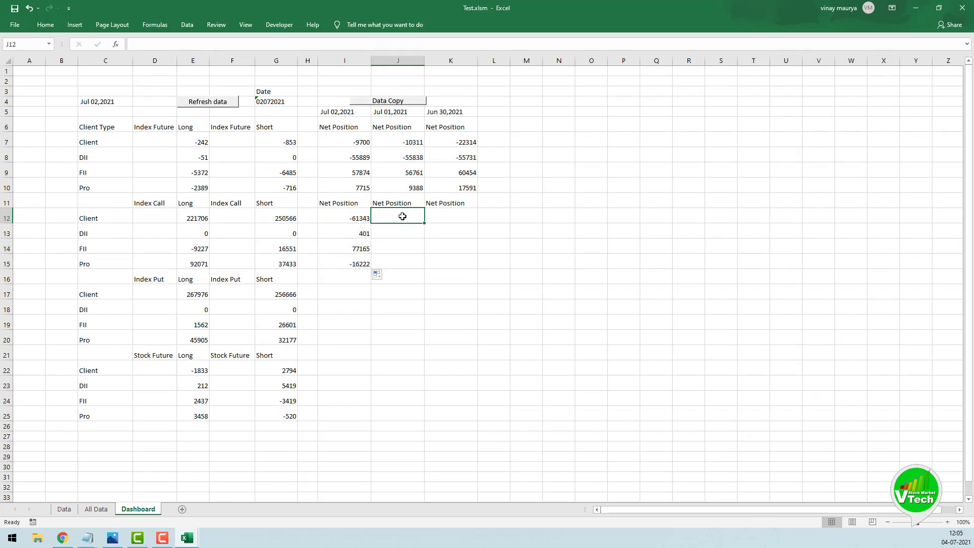
{"action": "type", "text": "="}
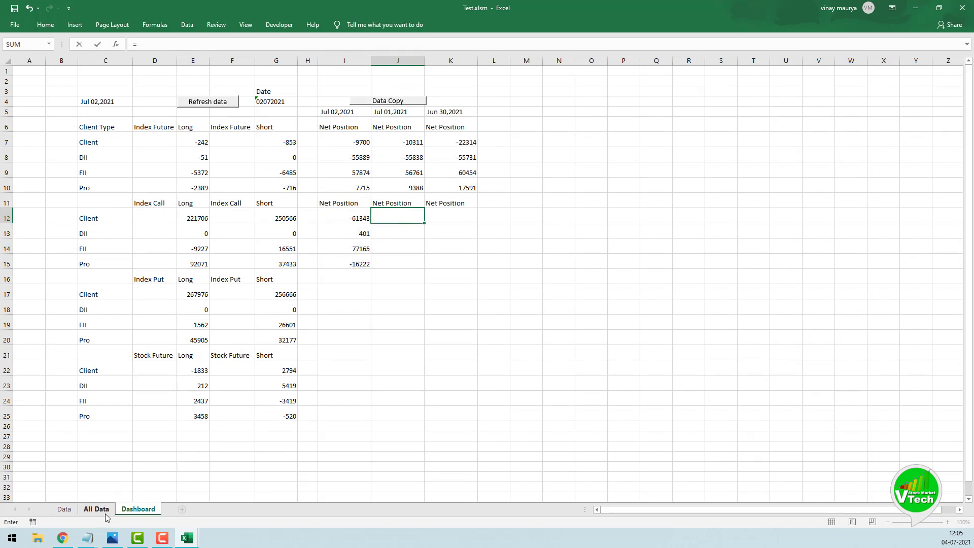
{"action": "left_click", "coordinate": [96, 509]}
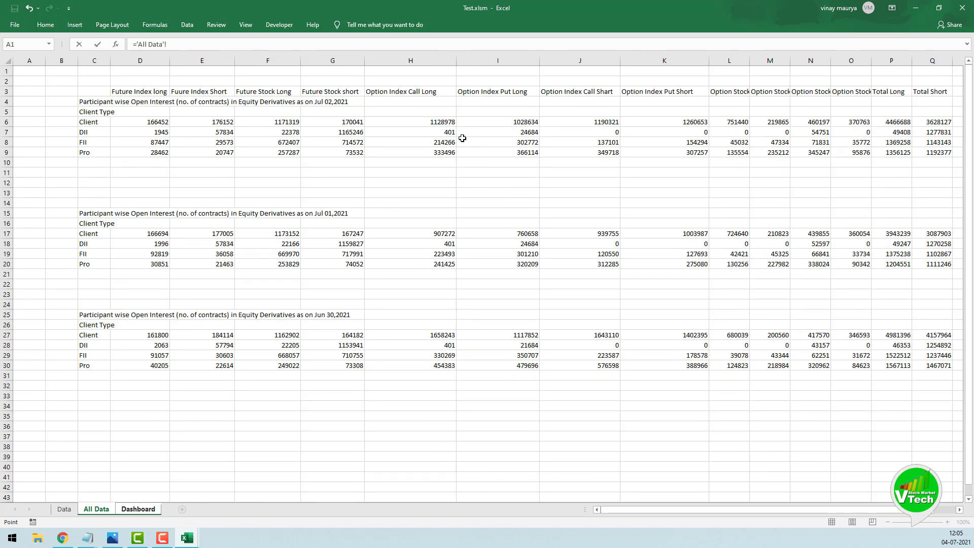
{"action": "left_click", "coordinate": [436, 235]}
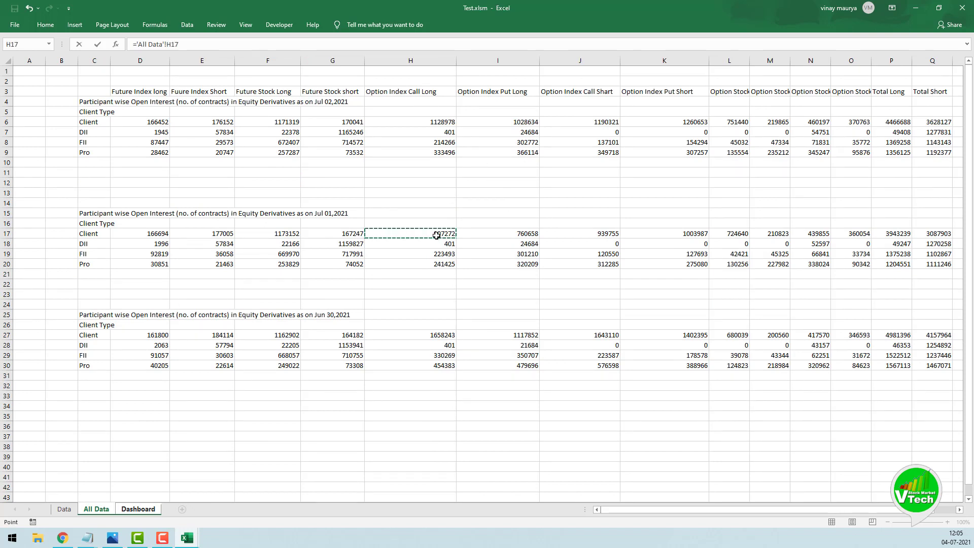
{"action": "type", "text": "-"}
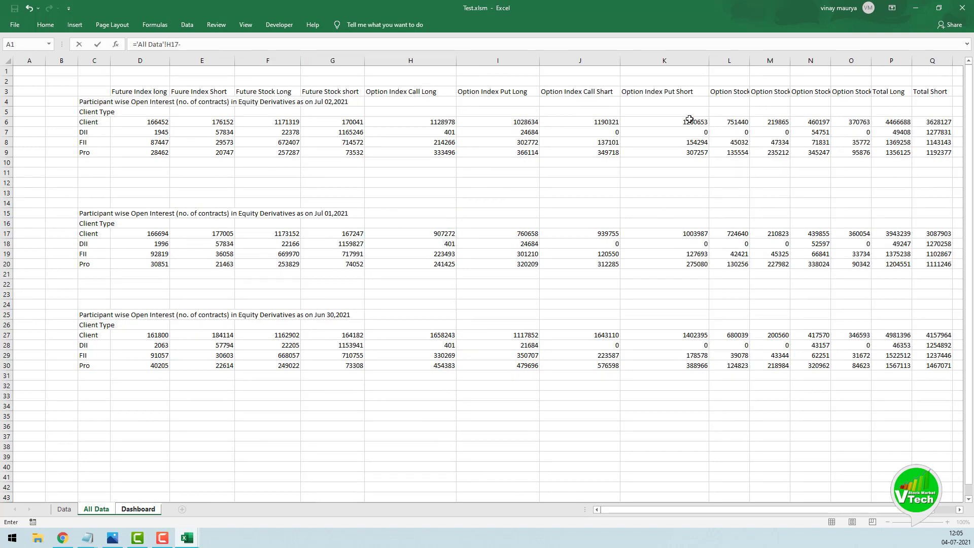
{"action": "left_click", "coordinate": [594, 238]}
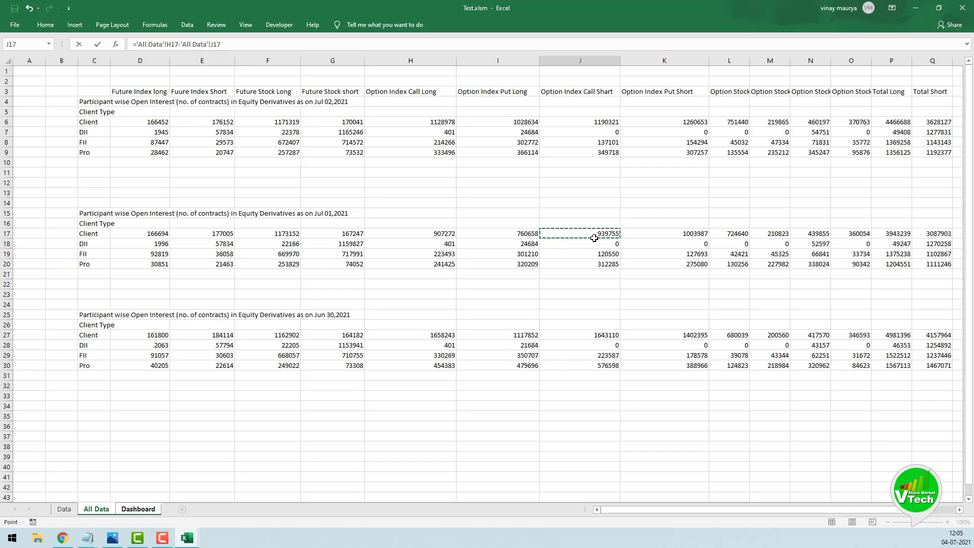
{"action": "key", "text": "Return"}
{"action": "left_click", "coordinate": [423, 221]}
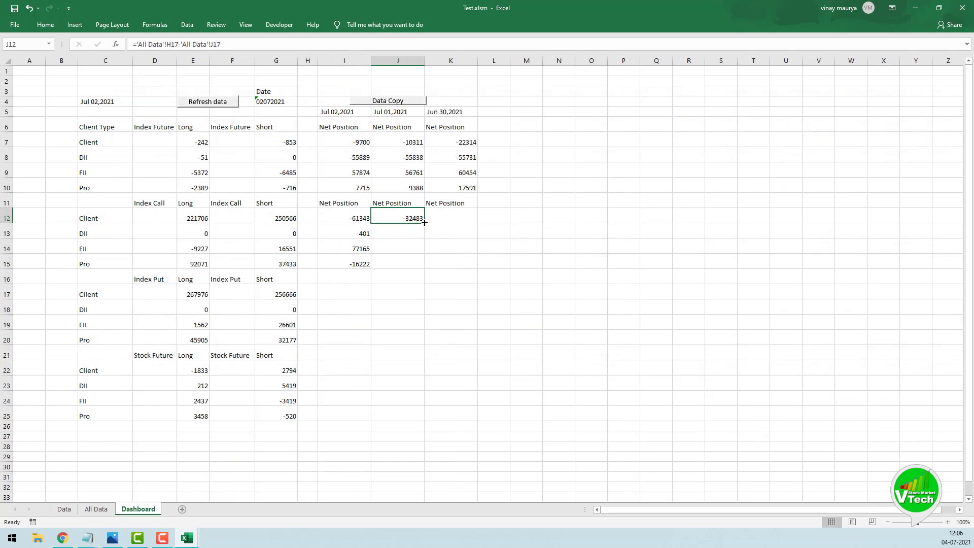
{"action": "left_click_drag", "start_coordinate": [424, 222], "coordinate": [424, 268]}
Enter a formula in Dashboard K12 subtracting All Data J27 from All Data H27, and fill it down through K15.
{"action": "left_click", "coordinate": [451, 208]}
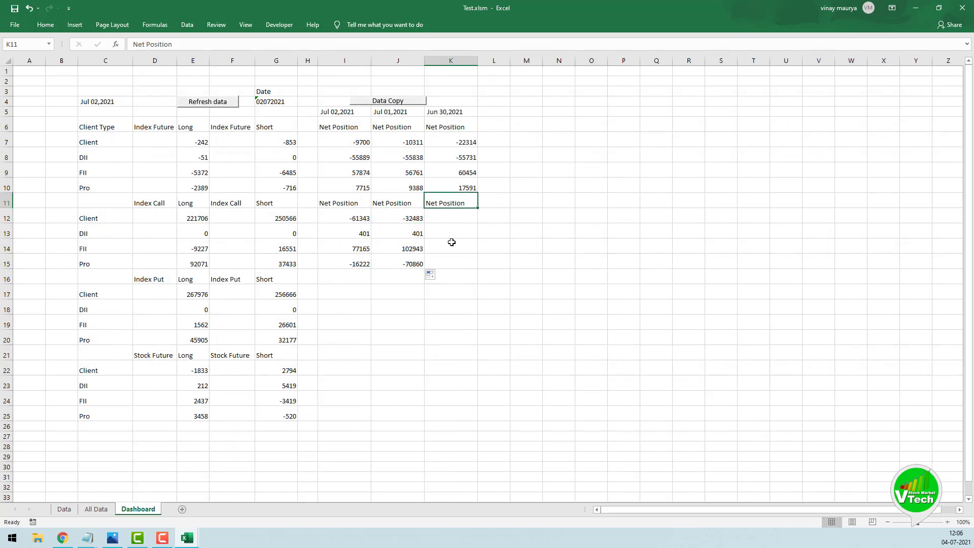
{"action": "left_click", "coordinate": [448, 217]}
{"action": "type", "text": "="}
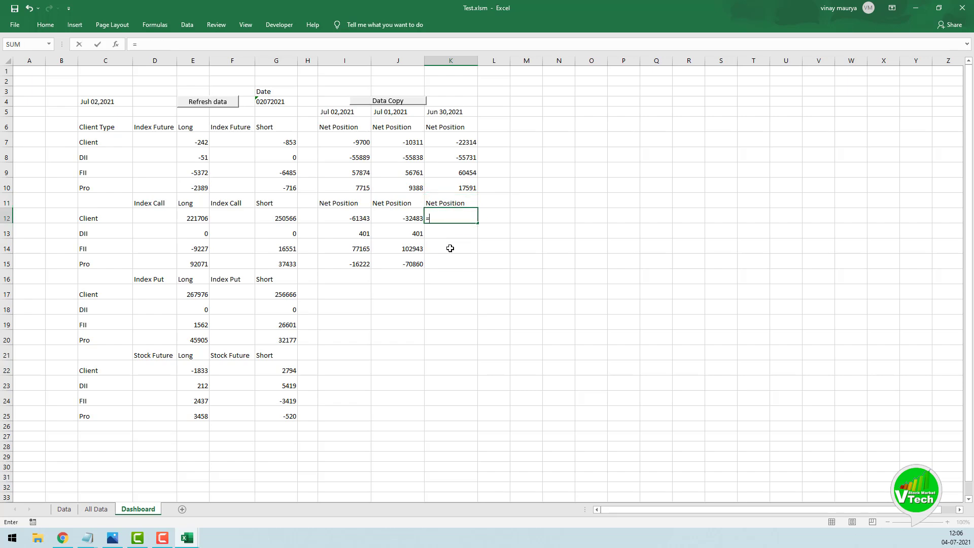
{"action": "left_click", "coordinate": [95, 509]}
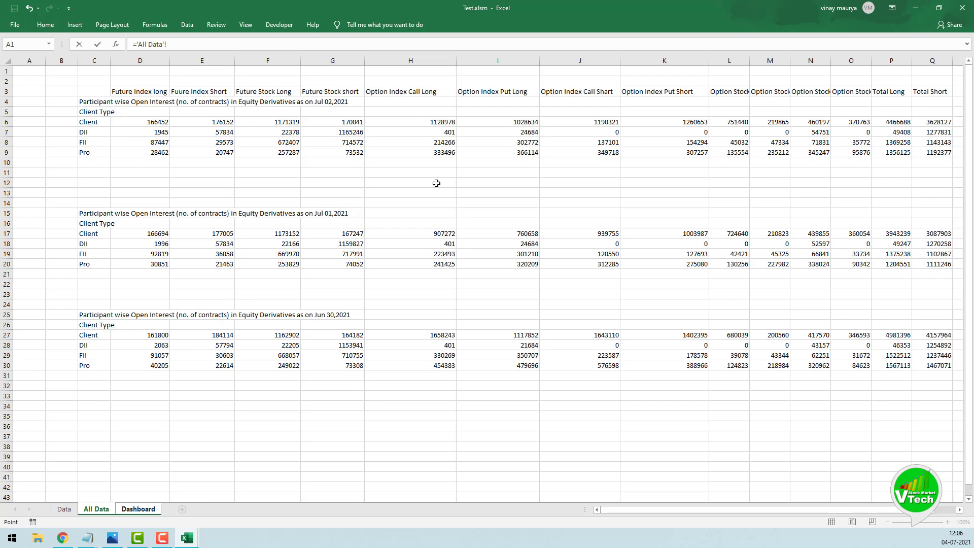
{"action": "left_click", "coordinate": [439, 334]}
{"action": "type", "text": "-"}
{"action": "left_click", "coordinate": [597, 334]}
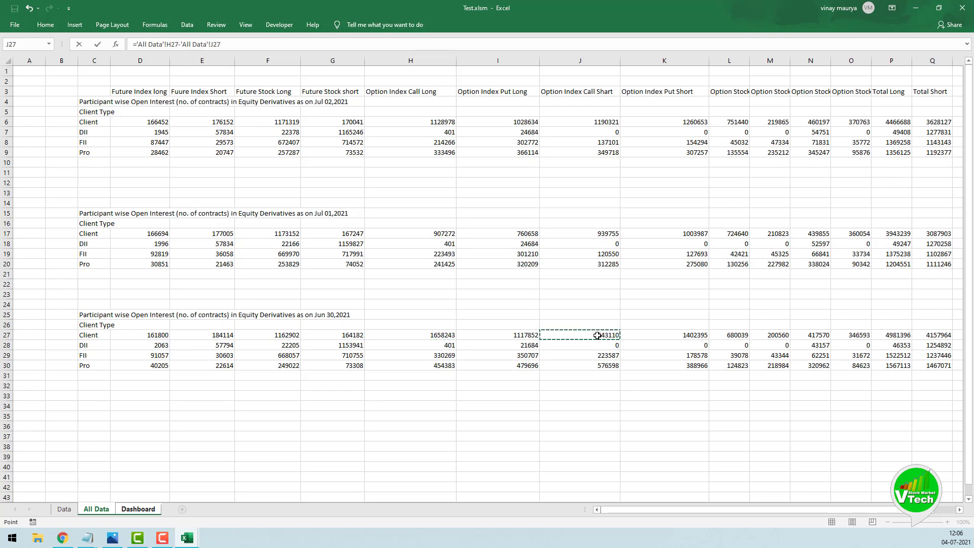
{"action": "key", "text": "Return"}
{"action": "left_click", "coordinate": [460, 218]}
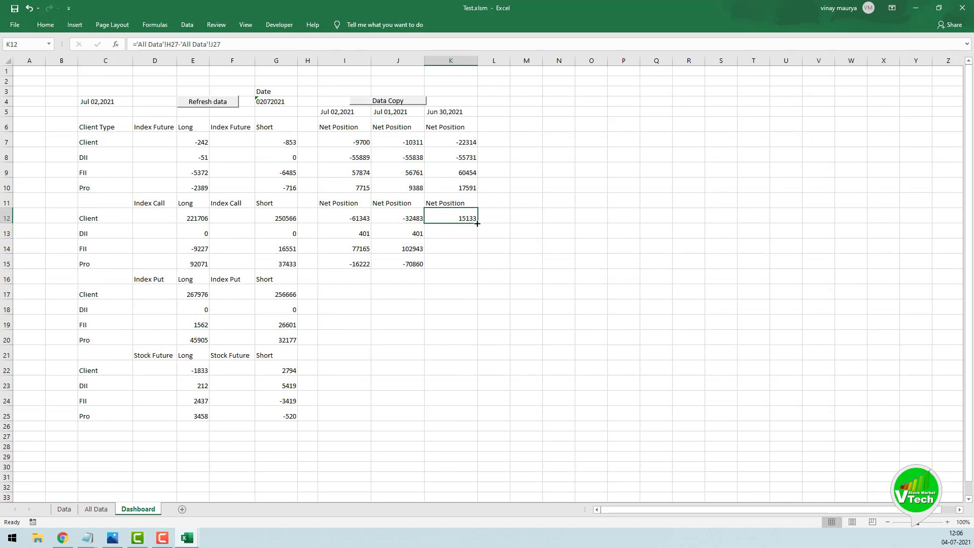
{"action": "left_click_drag", "start_coordinate": [476, 223], "coordinate": [469, 268]}
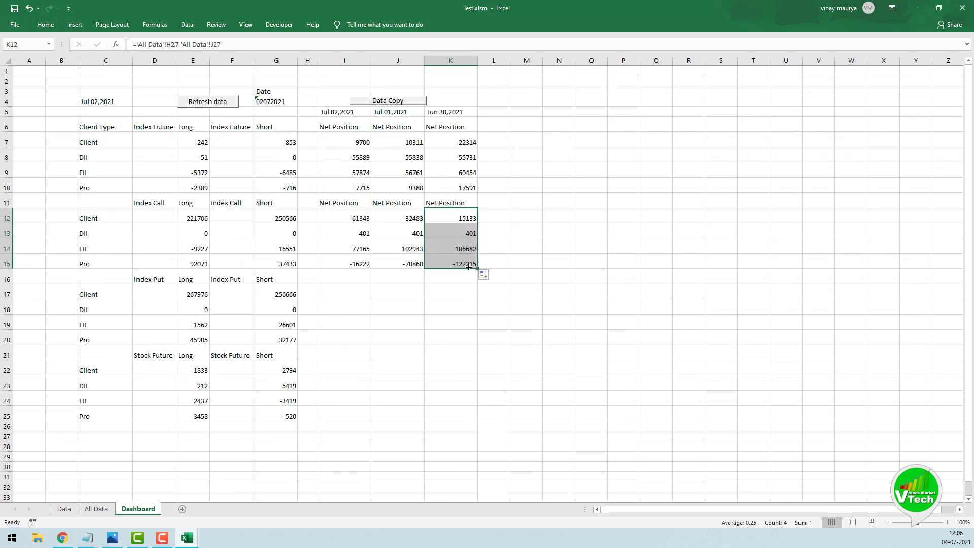
Copy the three Net Position headers from I11:K11 into the Index Put header row at I16:K16.
{"action": "left_click", "coordinate": [467, 277]}
{"action": "left_click_drag", "start_coordinate": [333, 203], "coordinate": [436, 201]}
{"action": "key", "text": "ctrl+c"}
{"action": "left_click", "coordinate": [339, 274]}
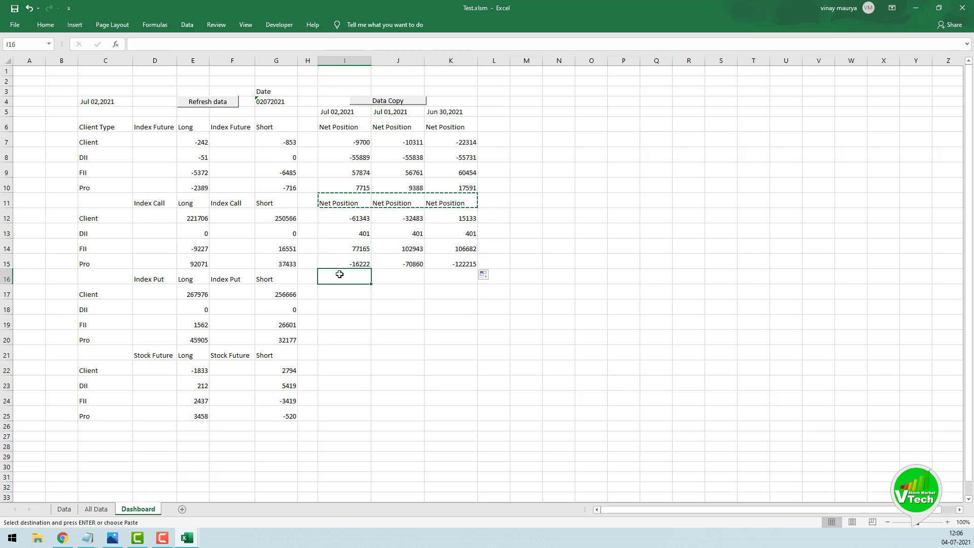
{"action": "key", "text": "ctrl+v"}
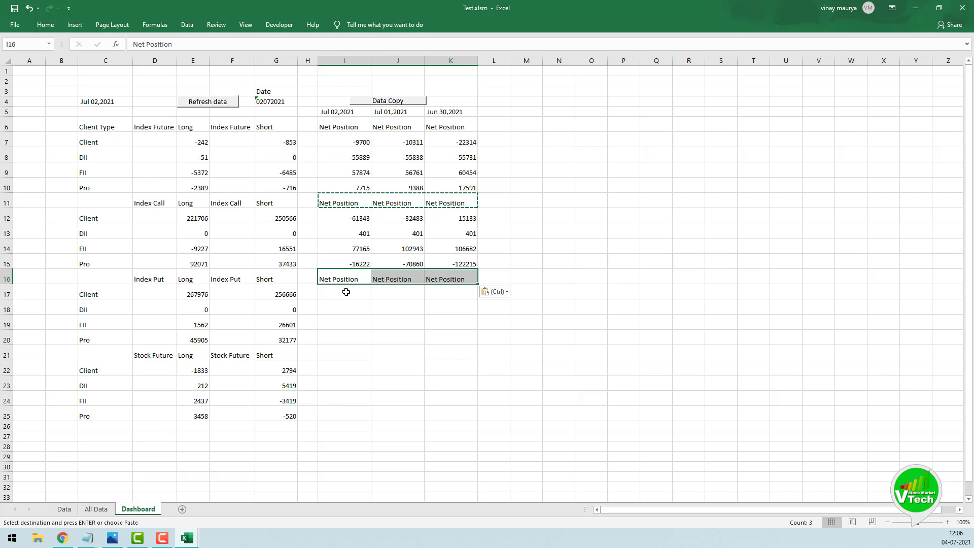
Calculate the Jul 02,2021 Index Put net position in I17 as 'All Data'!I6-'All Data'!K6 and fill it down to I20.
{"action": "left_click", "coordinate": [346, 293]}
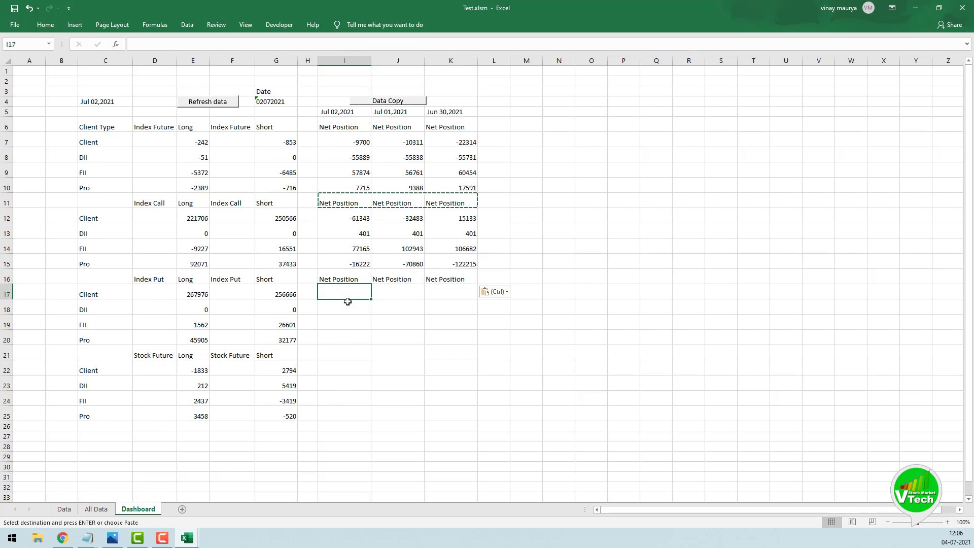
{"action": "type", "text": "="}
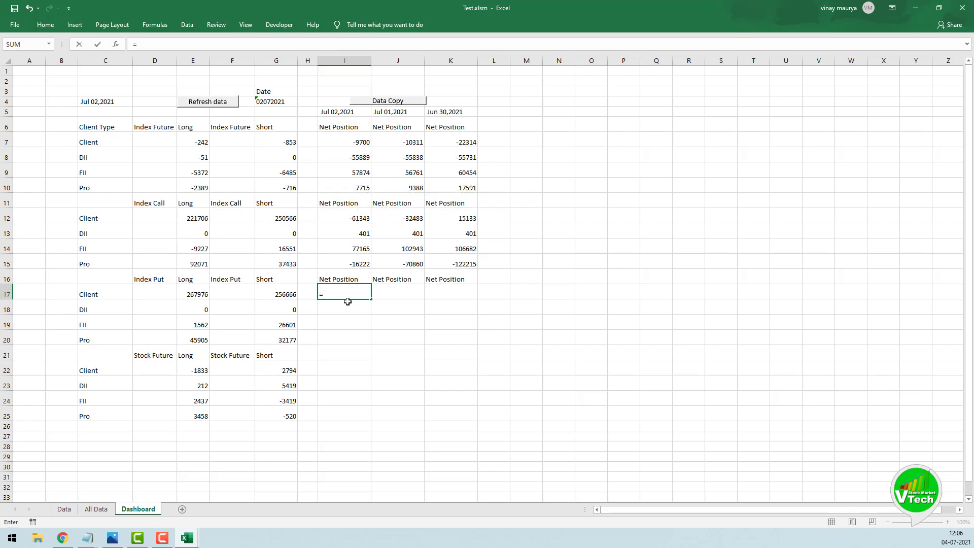
{"action": "left_click", "coordinate": [96, 510]}
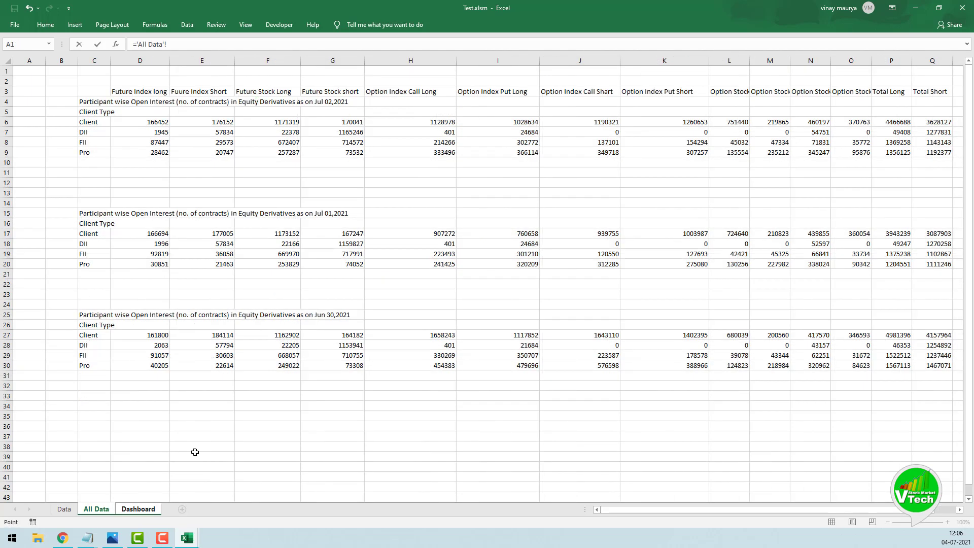
{"action": "left_click", "coordinate": [514, 122]}
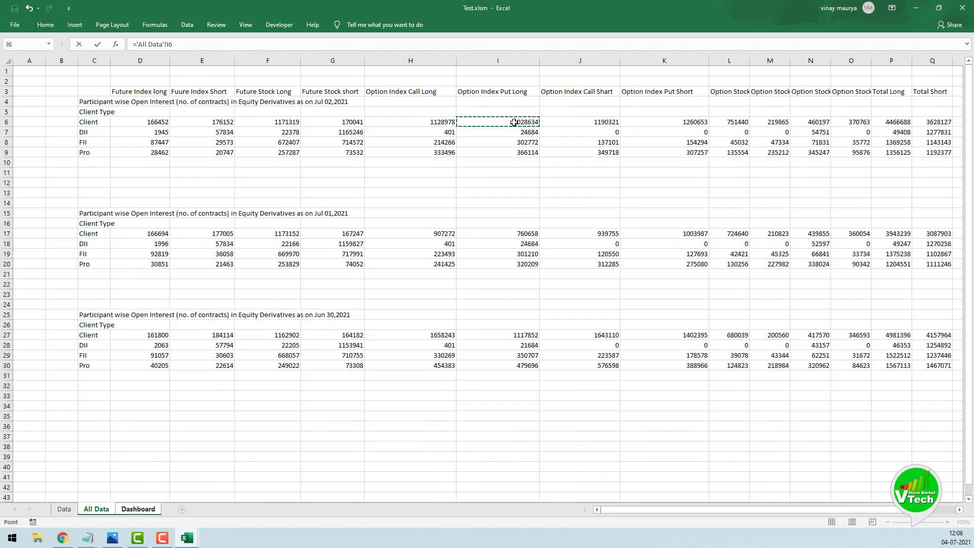
{"action": "type", "text": "-"}
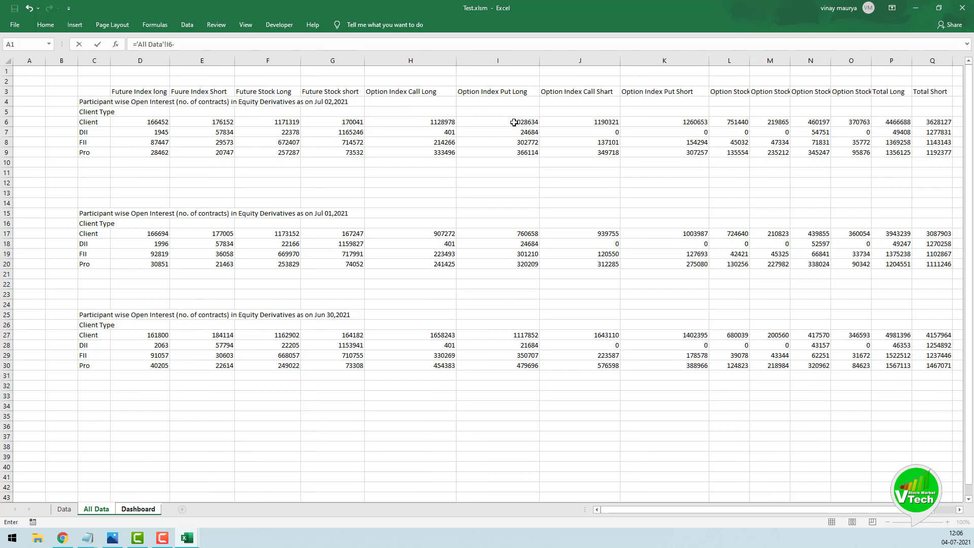
{"action": "left_click", "coordinate": [682, 122]}
{"action": "key", "text": "Return"}
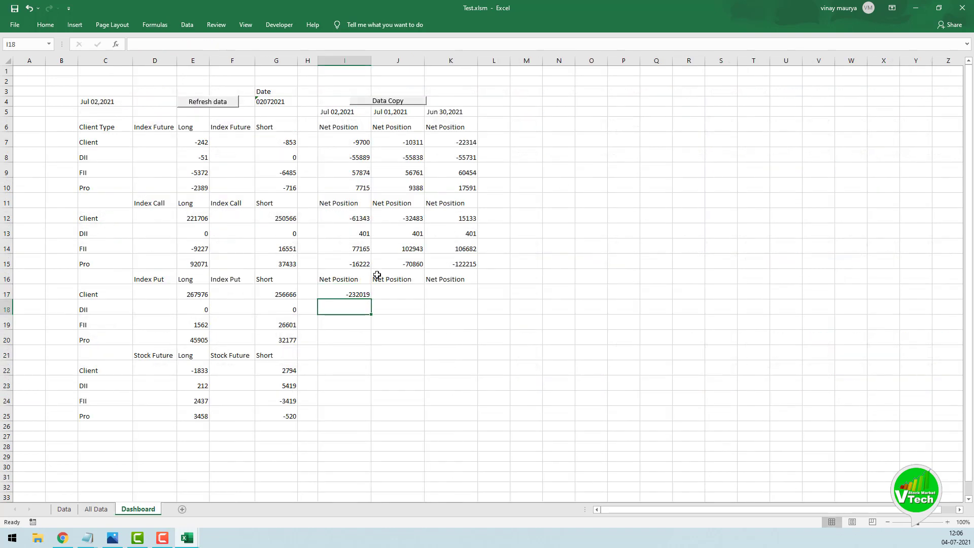
{"action": "left_click", "coordinate": [353, 290]}
{"action": "left_click_drag", "start_coordinate": [371, 322], "coordinate": [371, 343]}
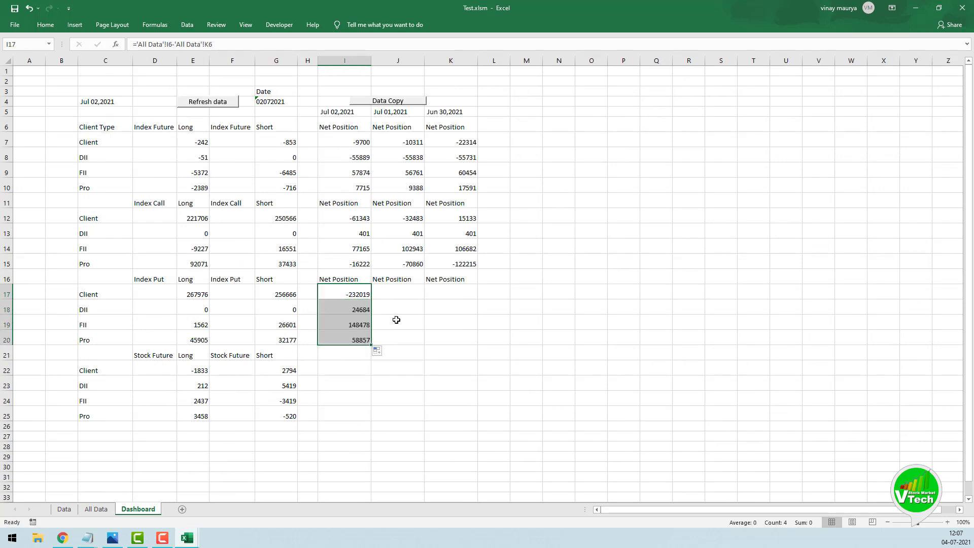
Calculate the Jul 01,2021 Index Put net position in J17 as 'All Data'!I17-'All Data'!K17 and fill it down to J20.
{"action": "left_click", "coordinate": [394, 296]}
{"action": "type", "text": "="}
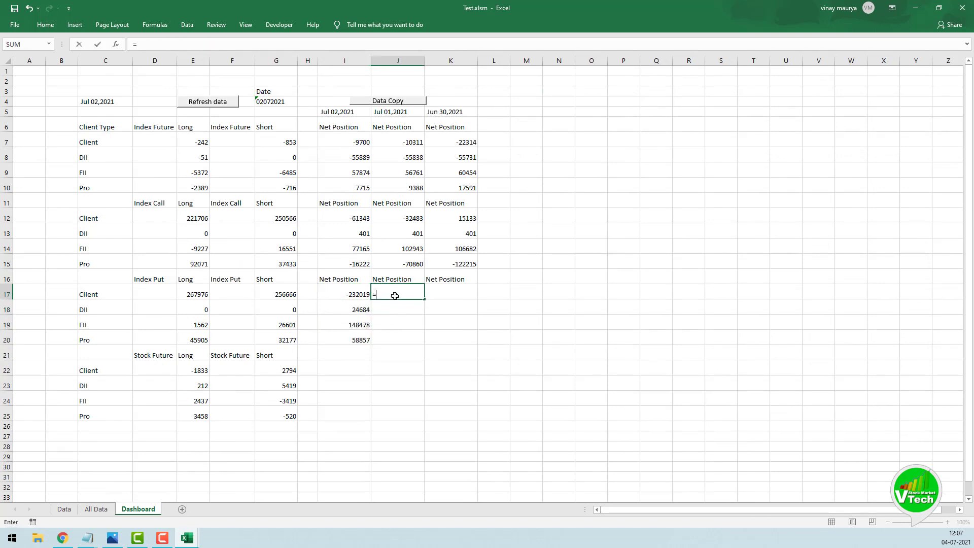
{"action": "left_click", "coordinate": [96, 509]}
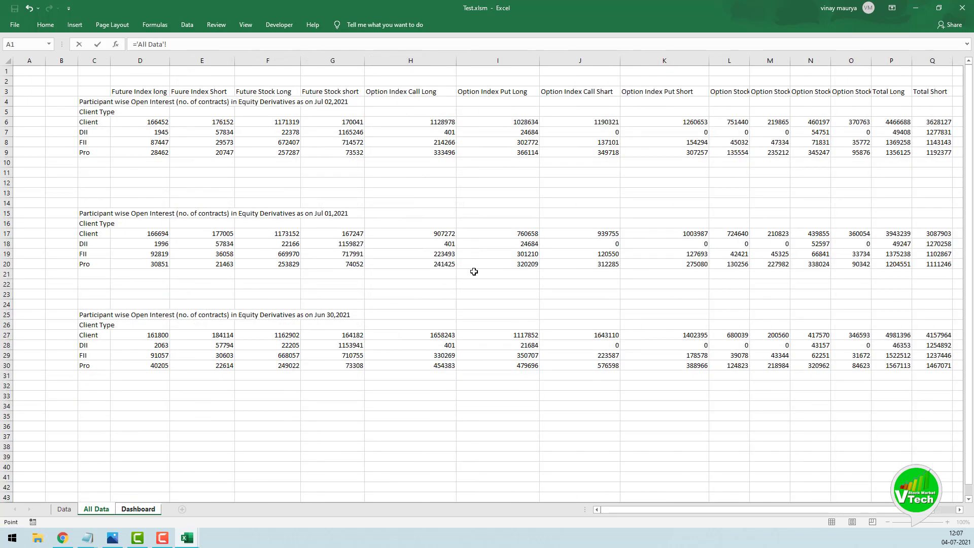
{"action": "left_click", "coordinate": [518, 235]}
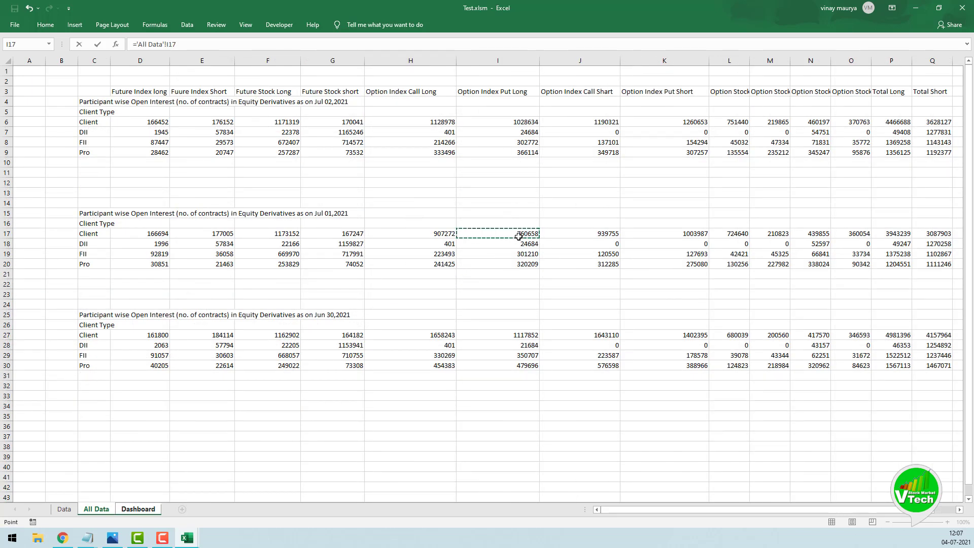
{"action": "type", "text": "-"}
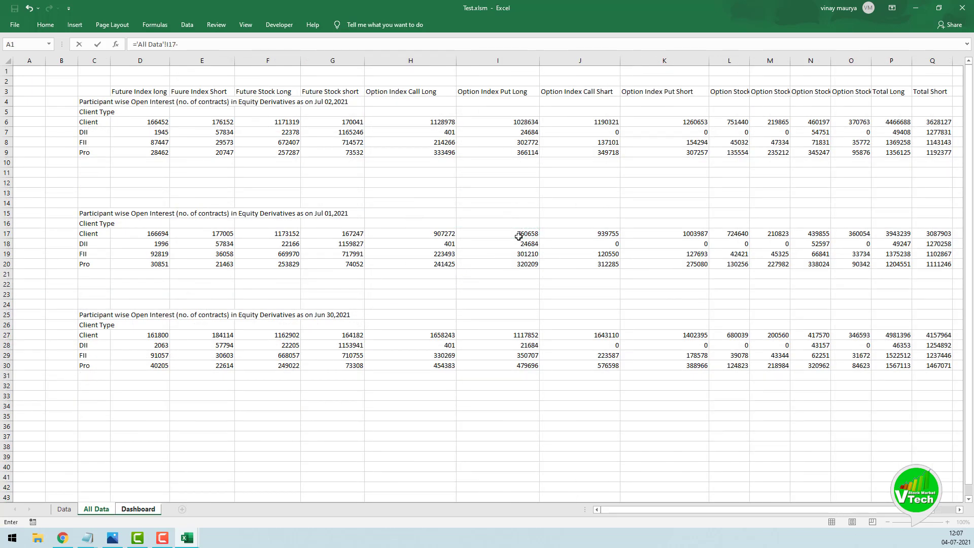
{"action": "left_click", "coordinate": [696, 232]}
{"action": "key", "text": "Return"}
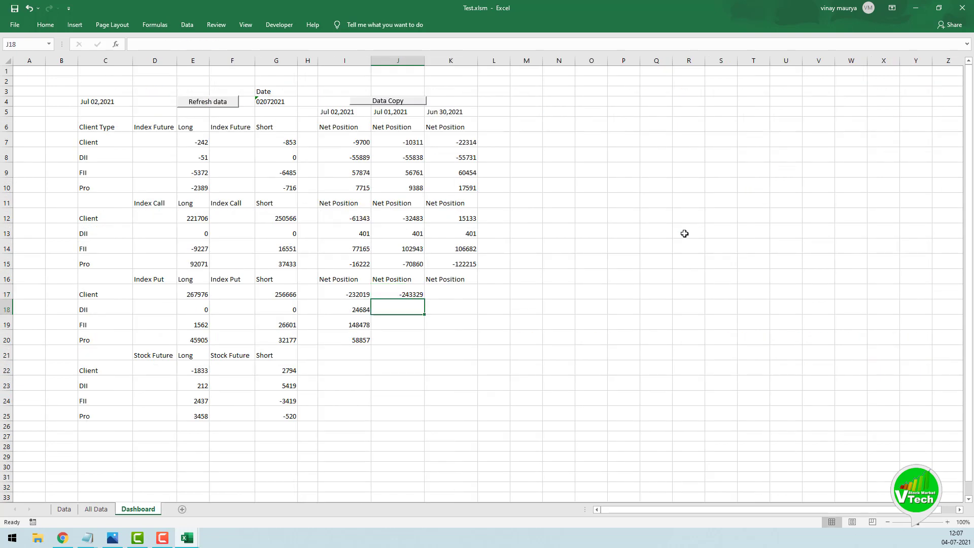
{"action": "left_click", "coordinate": [413, 294]}
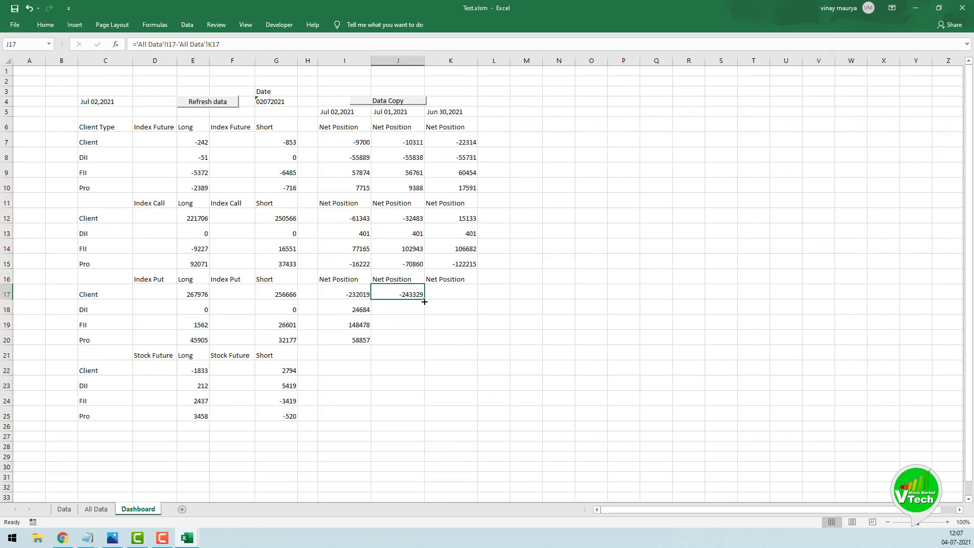
{"action": "left_click_drag", "start_coordinate": [424, 300], "coordinate": [424, 346]}
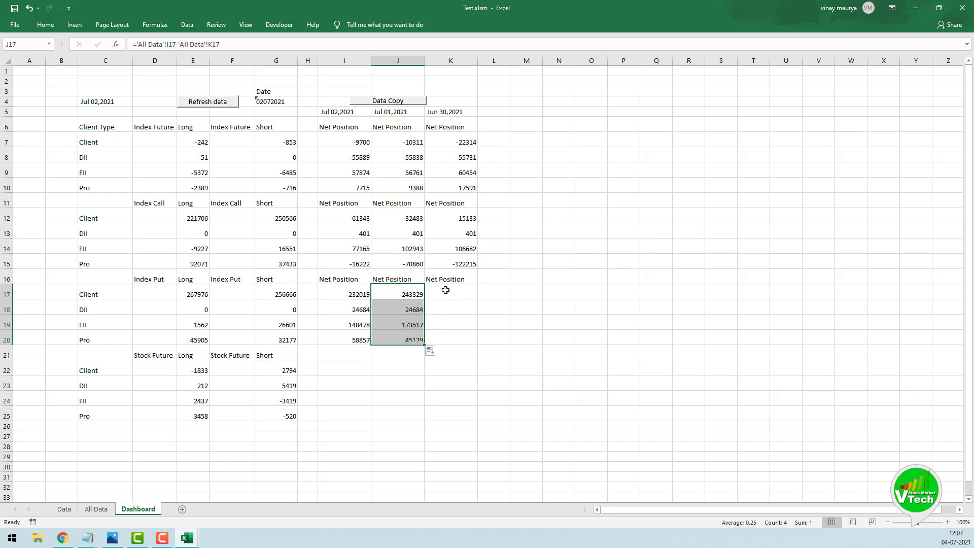
Calculate the Jun 30,2021 Index Put net position in K17 as 'All Data'!I27-'All Data'!K27 and fill it down to K20.
{"action": "left_click", "coordinate": [445, 294]}
{"action": "type", "text": "="}
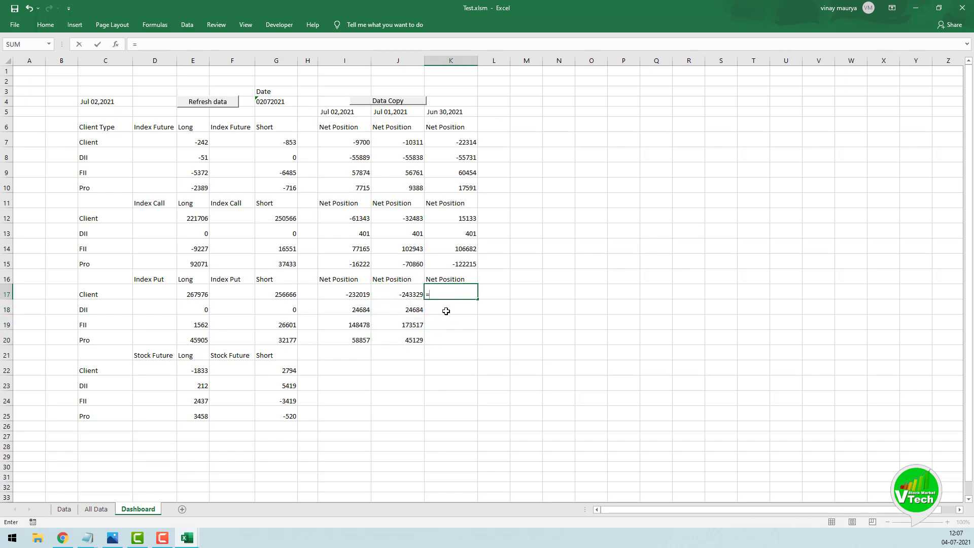
{"action": "left_click", "coordinate": [90, 509]}
{"action": "left_click", "coordinate": [526, 334]}
{"action": "type", "text": "-"}
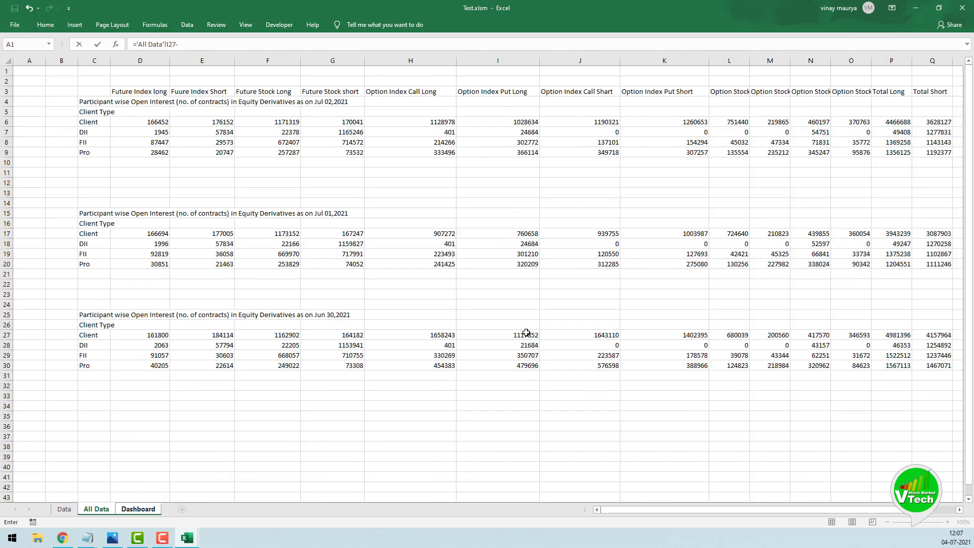
{"action": "left_click", "coordinate": [689, 336]}
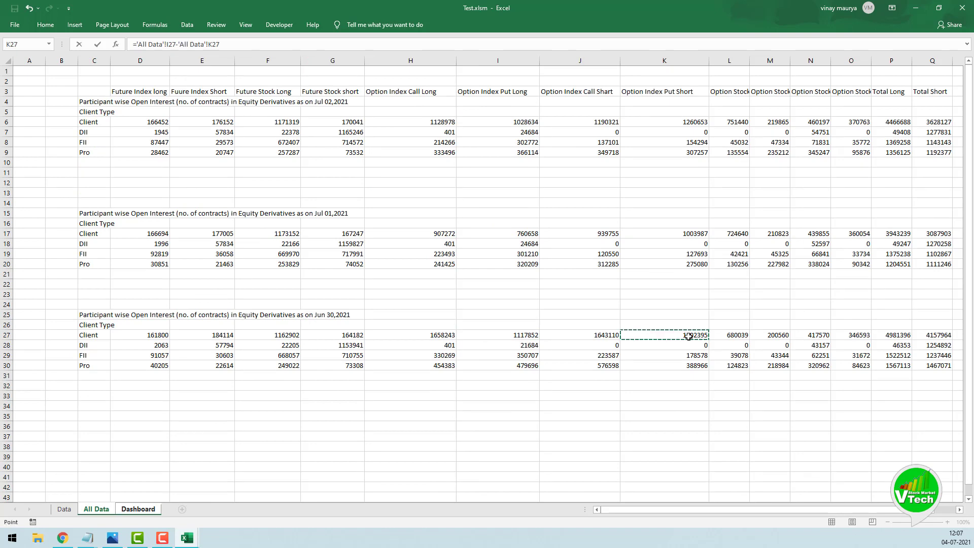
{"action": "key", "text": "Return"}
{"action": "left_click", "coordinate": [444, 297]}
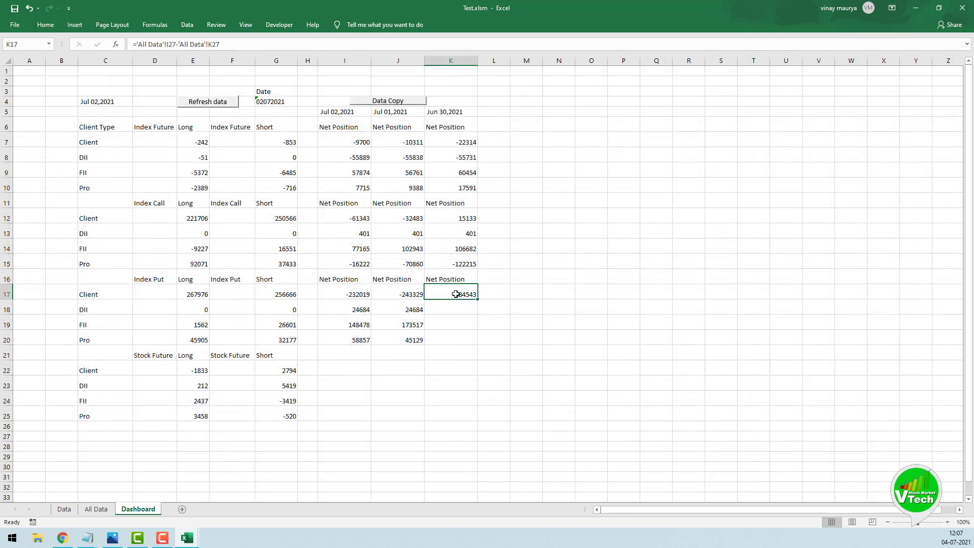
{"action": "left_click_drag", "start_coordinate": [477, 299], "coordinate": [479, 347]}
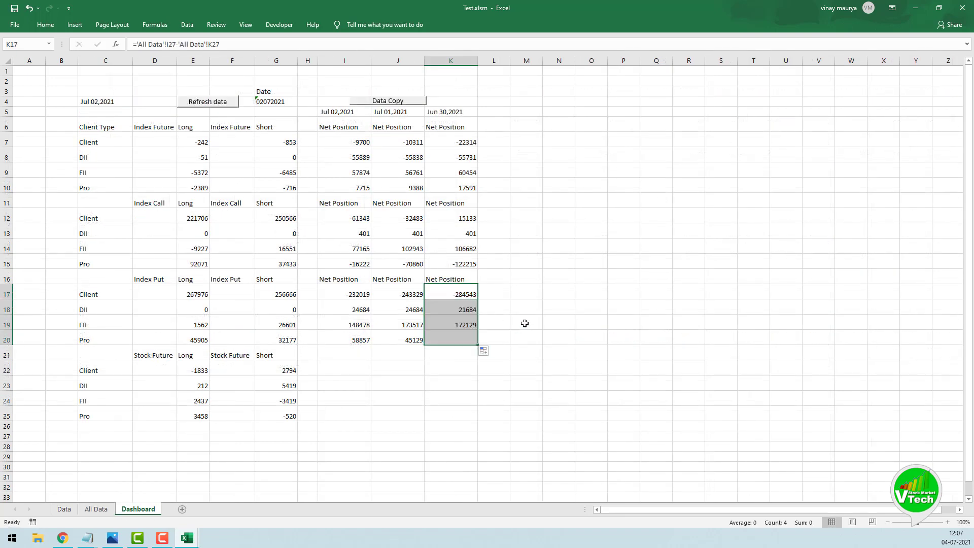
Calculate the Jul 02,2021 Stock Future net position in I22 as 'All Data'!F6-'All Data'!G6 and fill it down to I25.
{"action": "left_click", "coordinate": [354, 373]}
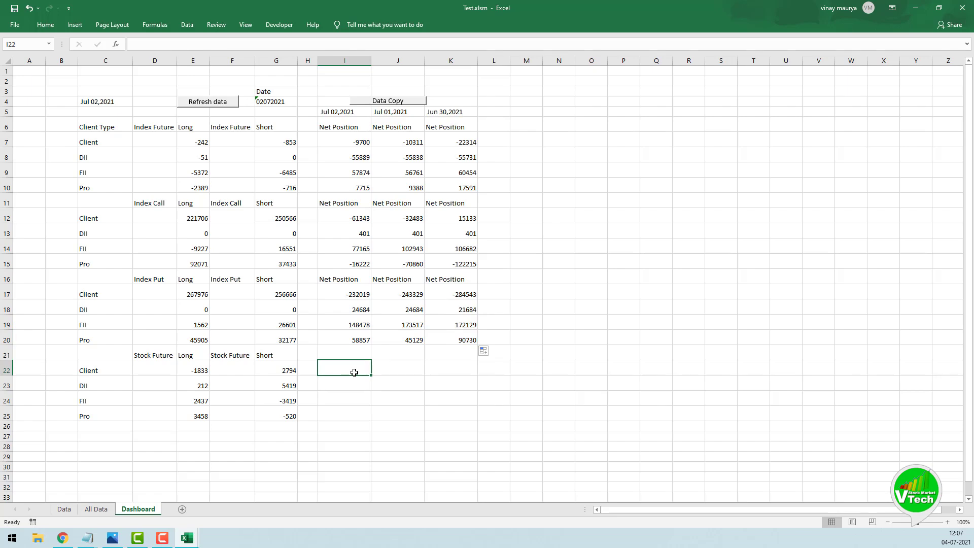
{"action": "type", "text": "="}
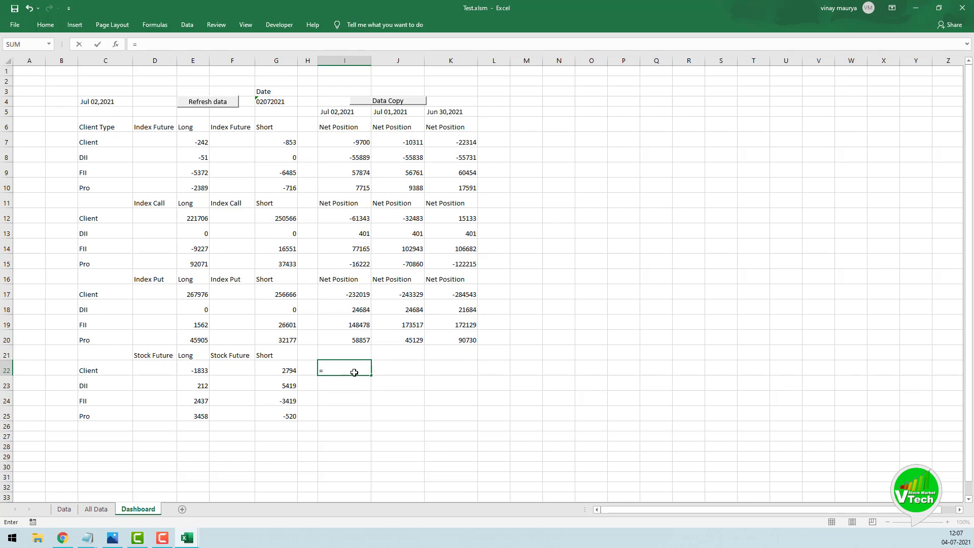
{"action": "left_click", "coordinate": [96, 509]}
{"action": "left_click", "coordinate": [288, 123]}
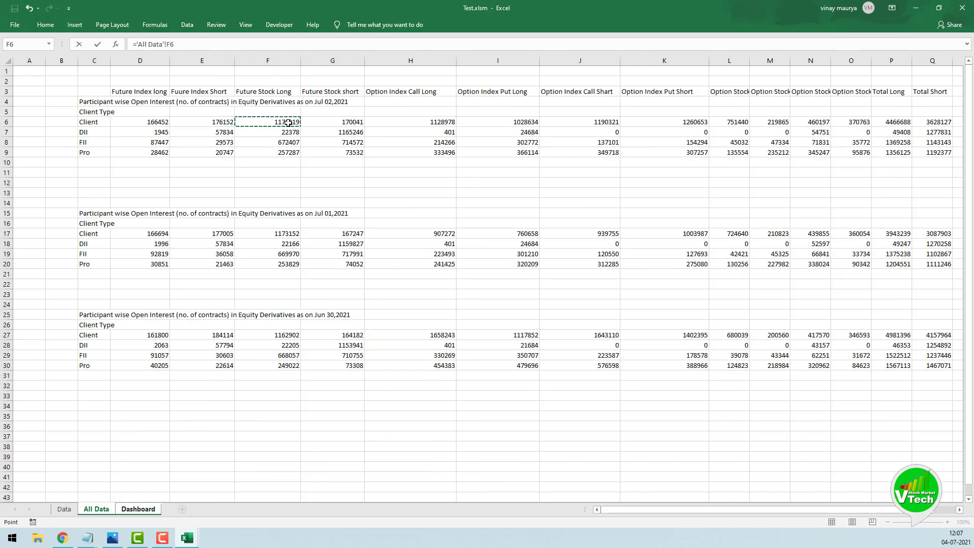
{"action": "type", "text": "-"}
{"action": "left_click", "coordinate": [352, 119]}
{"action": "key", "text": "Return"}
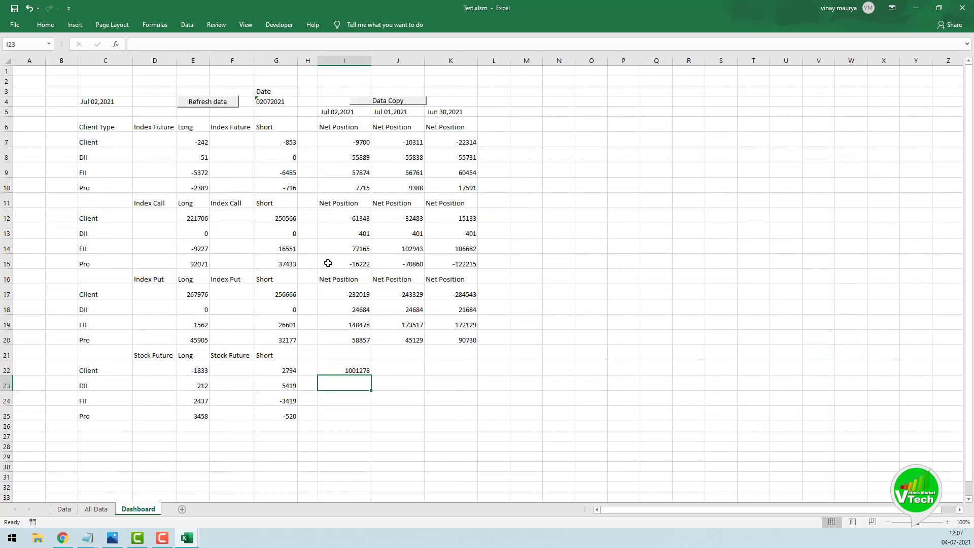
{"action": "left_click", "coordinate": [355, 367]}
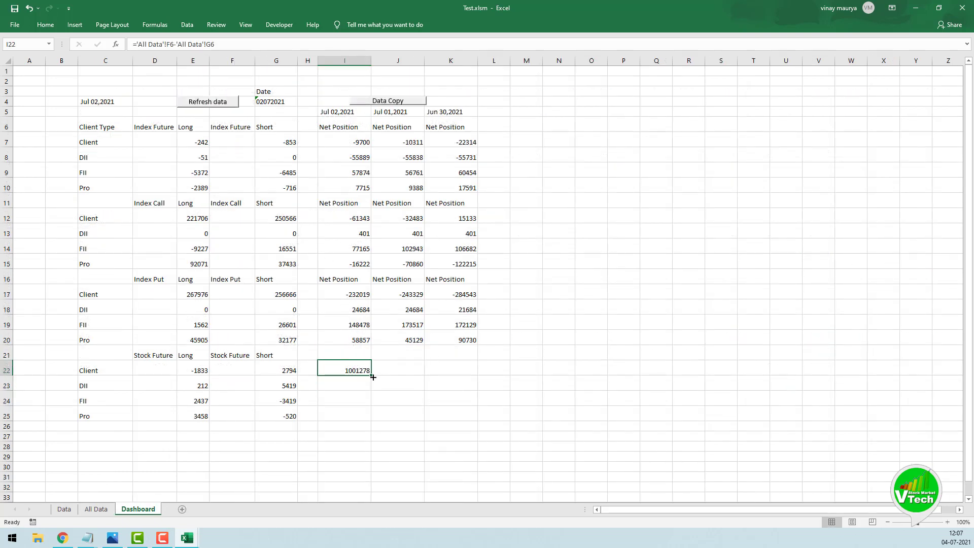
{"action": "left_click_drag", "start_coordinate": [373, 377], "coordinate": [374, 417]}
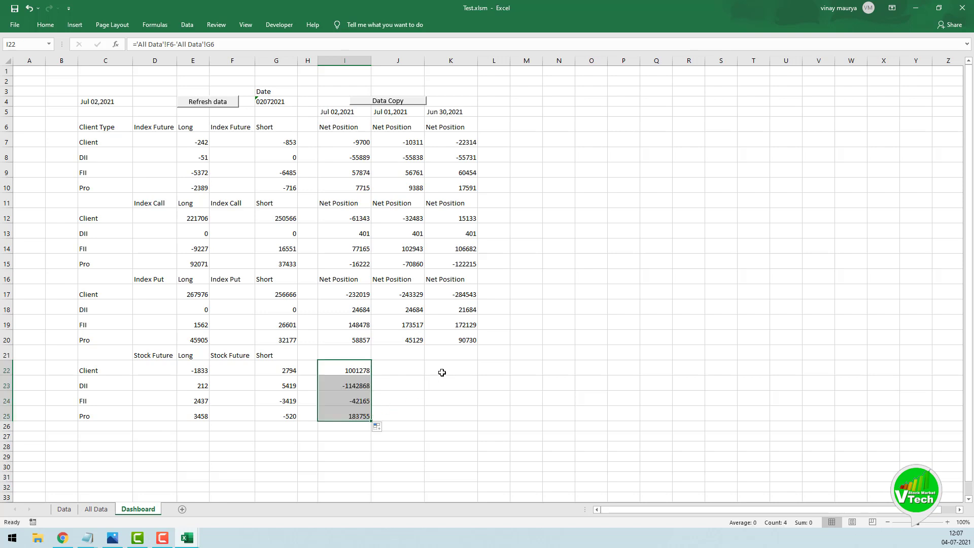
Calculate the Jul 01,2021 Stock Future net position in J22 as 'All Data'!F17-'All Data'!G17 and fill it down to J25.
{"action": "left_click", "coordinate": [409, 368]}
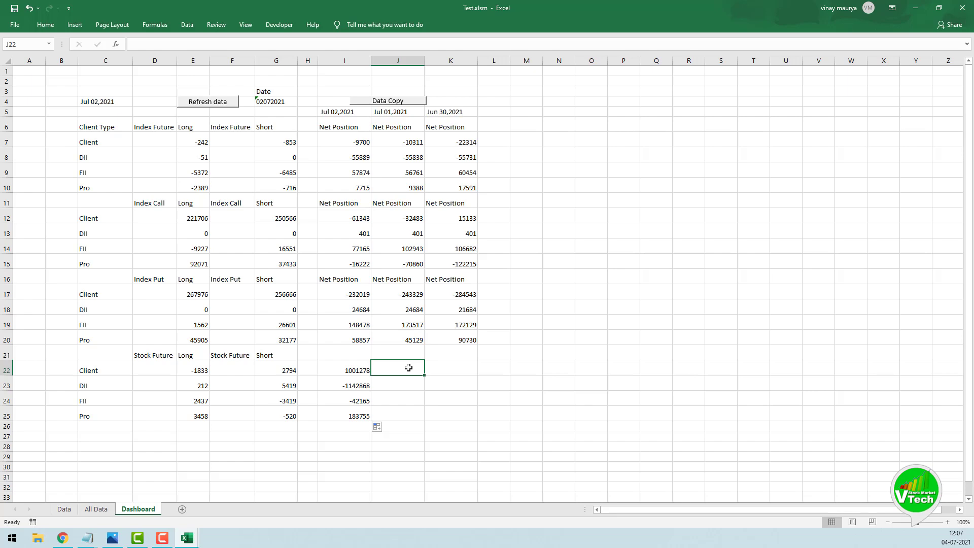
{"action": "type", "text": "="}
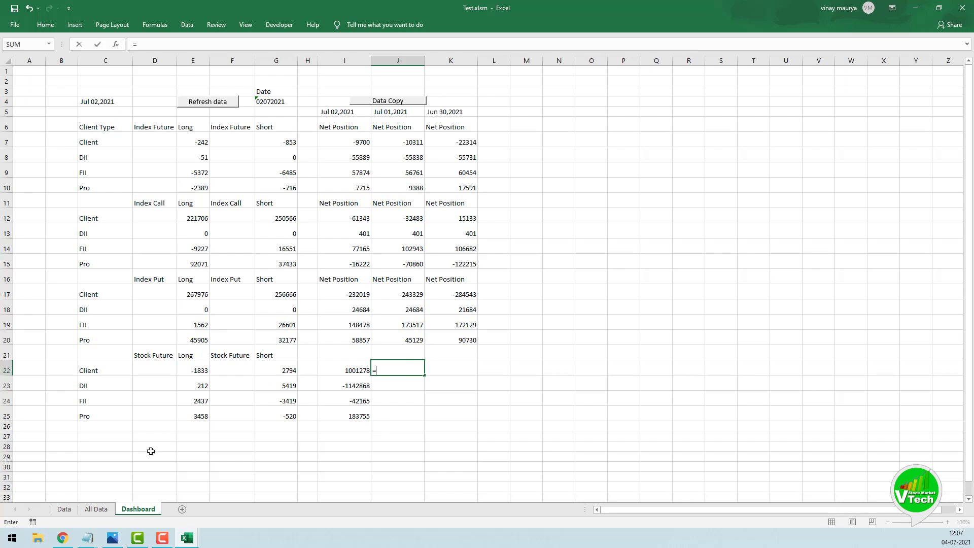
{"action": "left_click", "coordinate": [97, 509]}
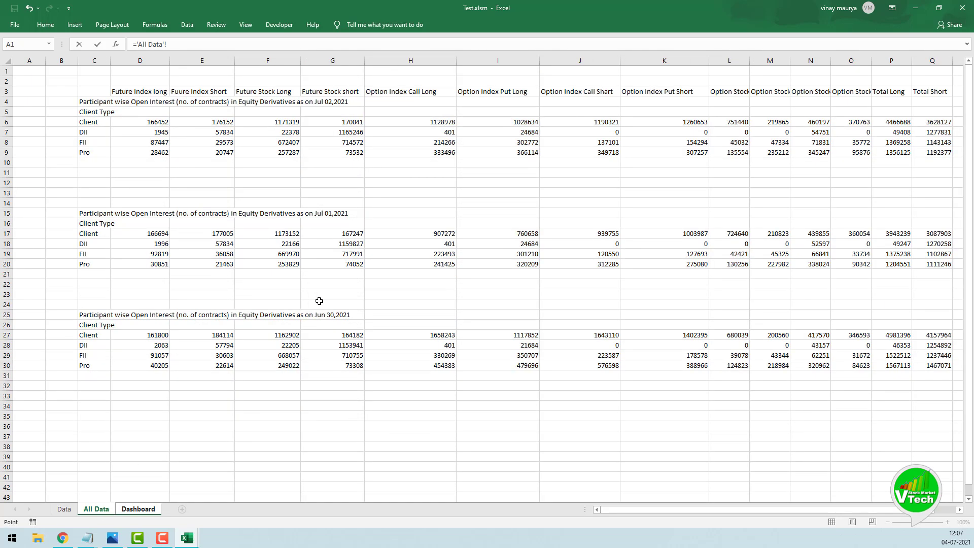
{"action": "left_click", "coordinate": [284, 235]}
{"action": "type", "text": "-"}
{"action": "left_click", "coordinate": [320, 234]}
{"action": "key", "text": "Return"}
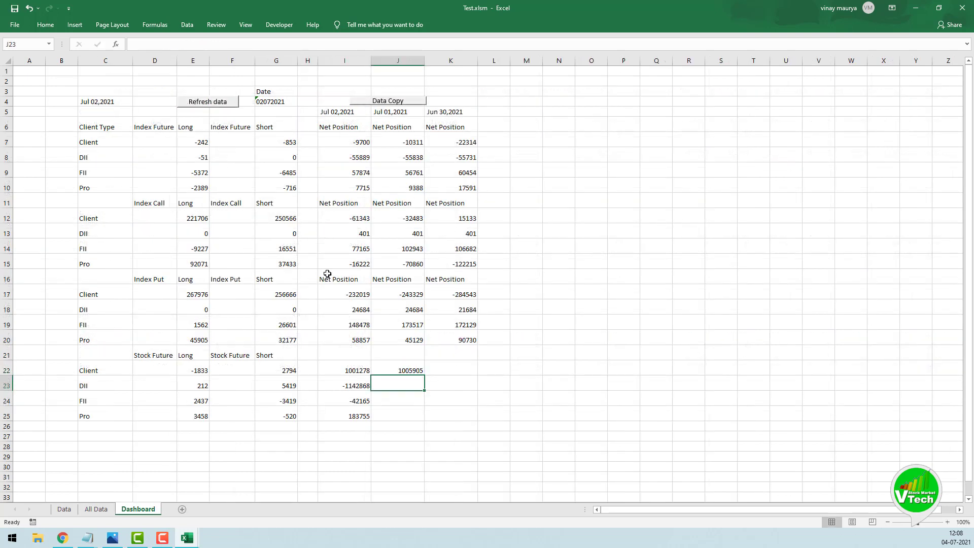
{"action": "left_click", "coordinate": [403, 370]}
{"action": "left_click_drag", "start_coordinate": [425, 375], "coordinate": [426, 421]}
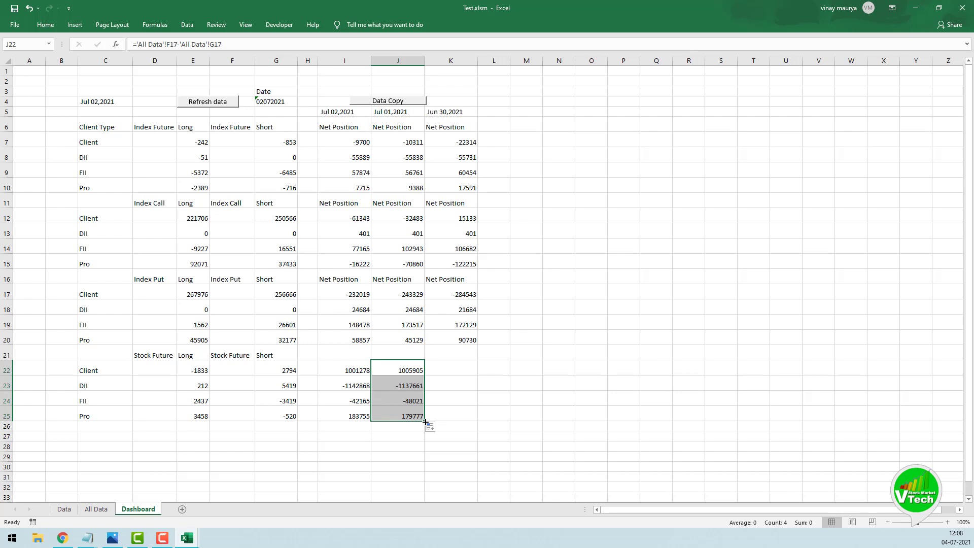
Calculate the Jun 30,2021 Stock Future net position in K22 as 'All Data'!F27-'All Data'!G27 and fill it down to K25.
{"action": "left_click", "coordinate": [458, 375]}
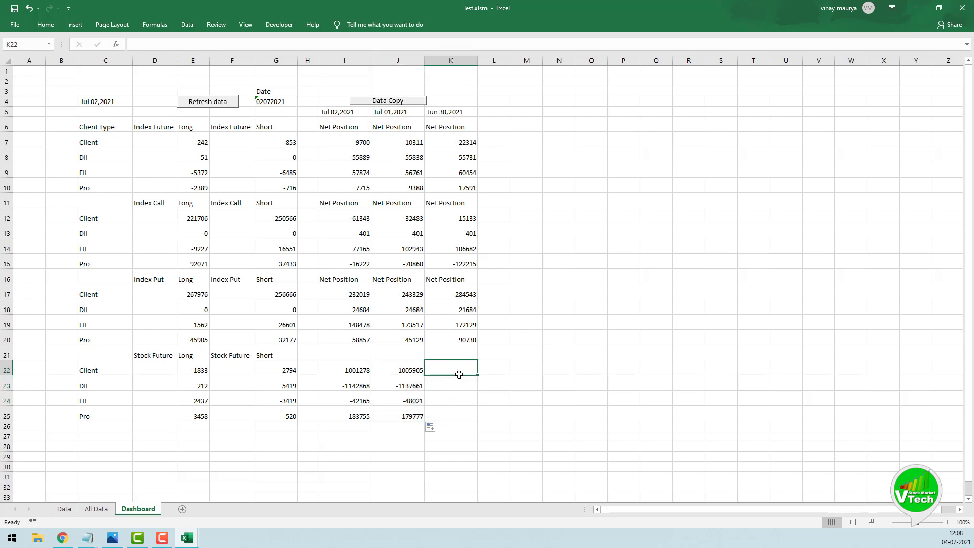
{"action": "type", "text": "="}
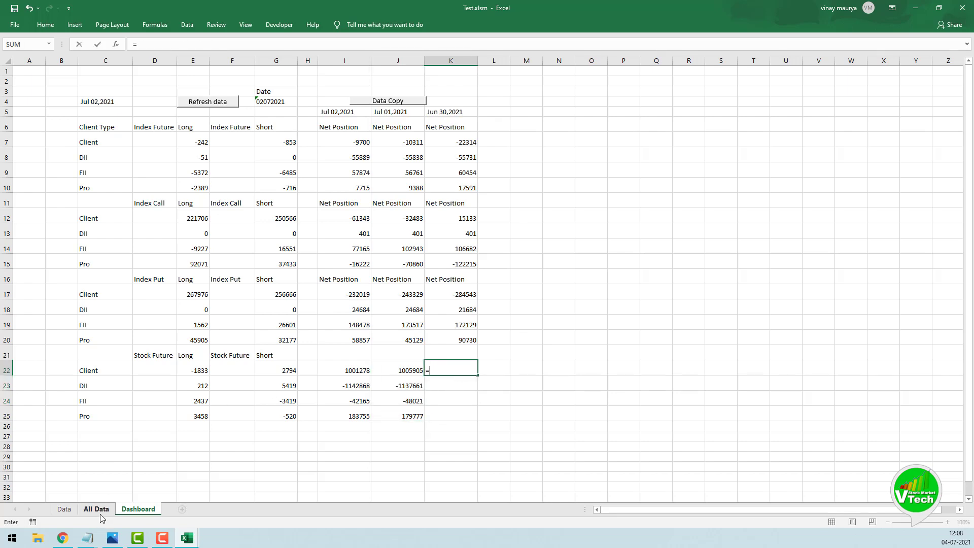
{"action": "left_click", "coordinate": [98, 510]}
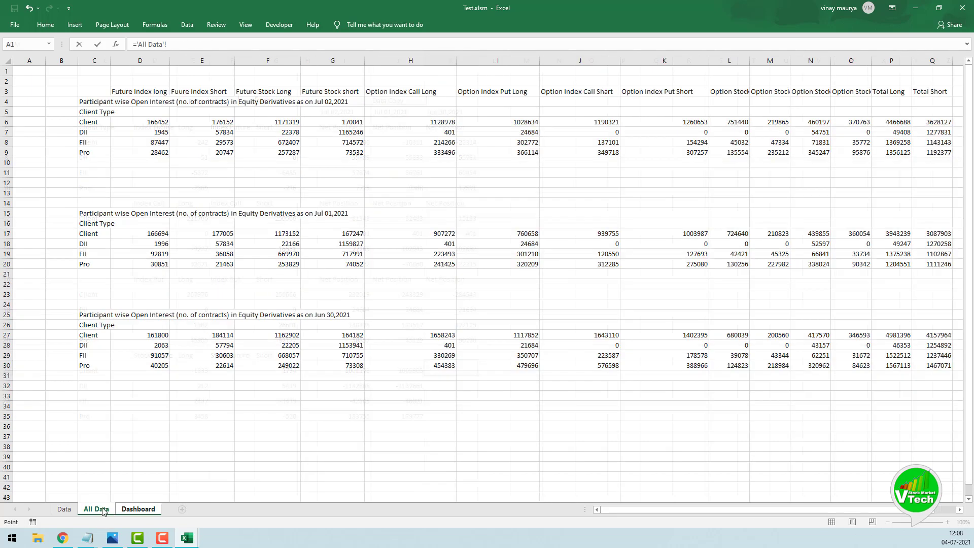
{"action": "left_click", "coordinate": [281, 336]}
{"action": "type", "text": "-"}
{"action": "left_click", "coordinate": [346, 335]}
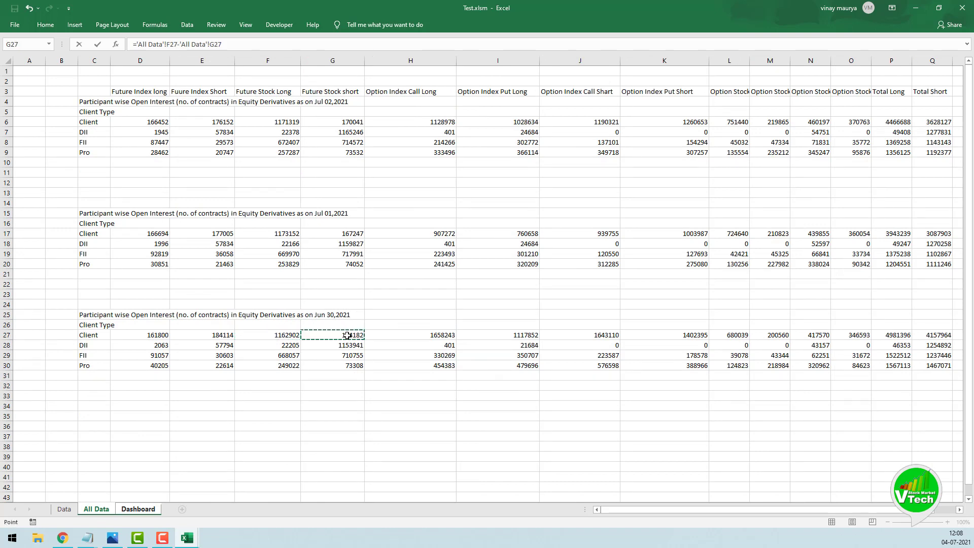
{"action": "key", "text": "Return"}
{"action": "left_click", "coordinate": [448, 370]}
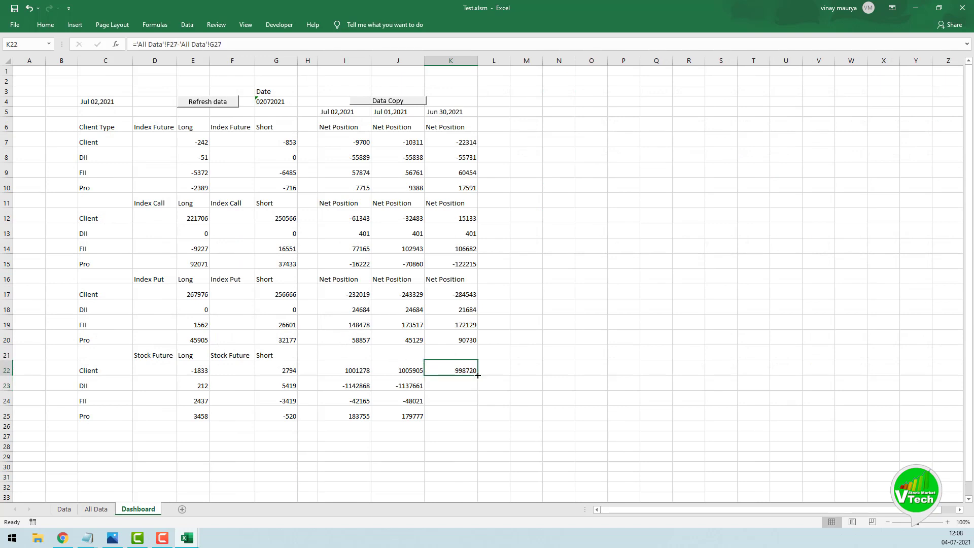
{"action": "left_click_drag", "start_coordinate": [477, 375], "coordinate": [477, 420]}
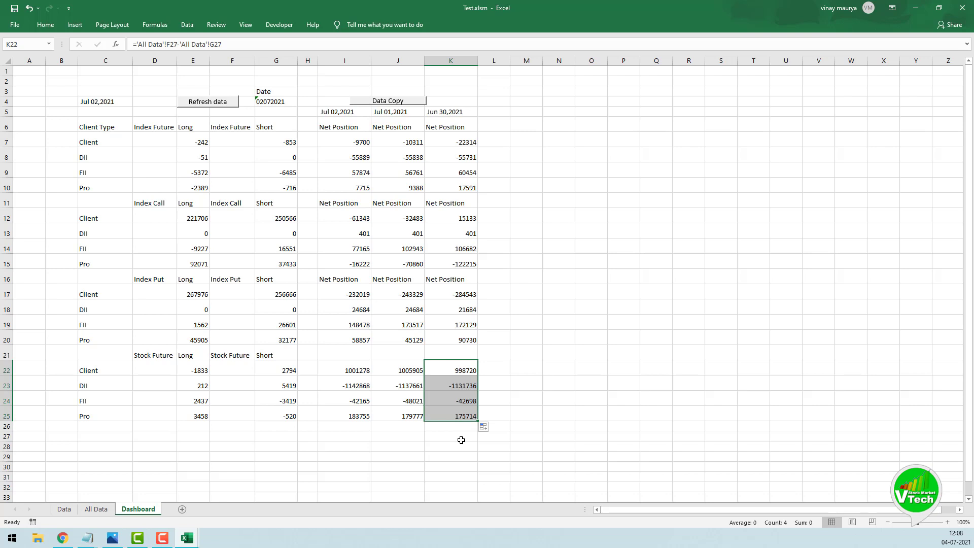
{"action": "left_click", "coordinate": [460, 439]}
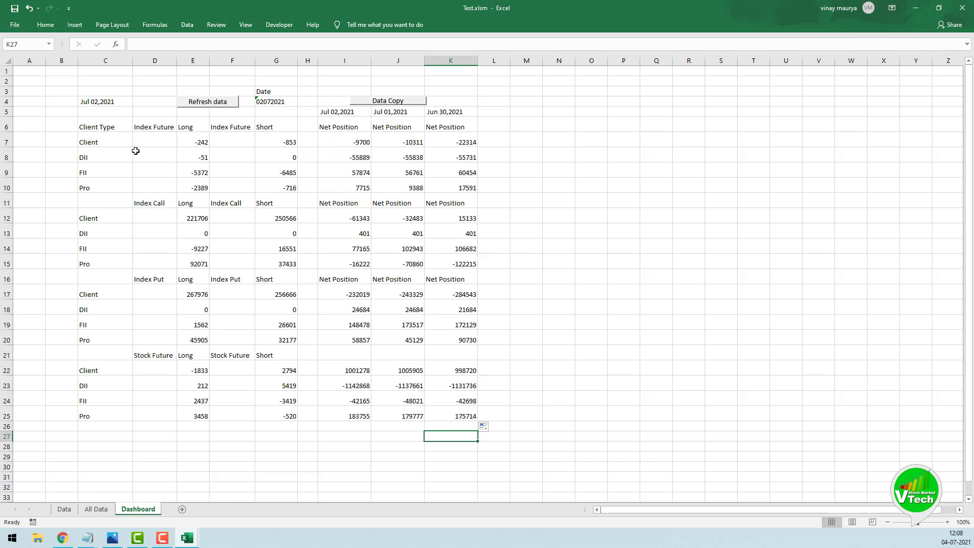
Copy the client type labels from C7:C10 to M7:M10.
{"action": "left_click_drag", "start_coordinate": [88, 143], "coordinate": [100, 185]}
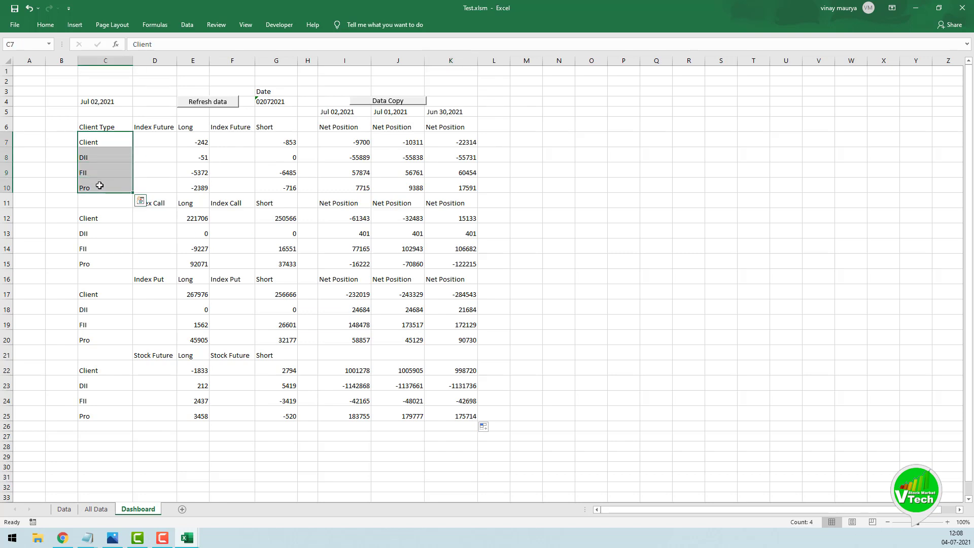
{"action": "key", "text": "ctrl+c"}
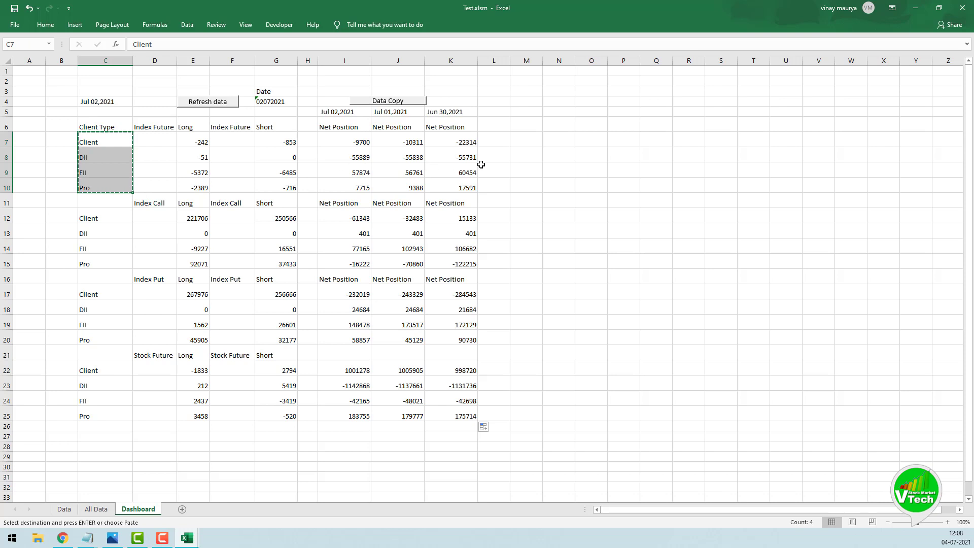
{"action": "left_click", "coordinate": [519, 142]}
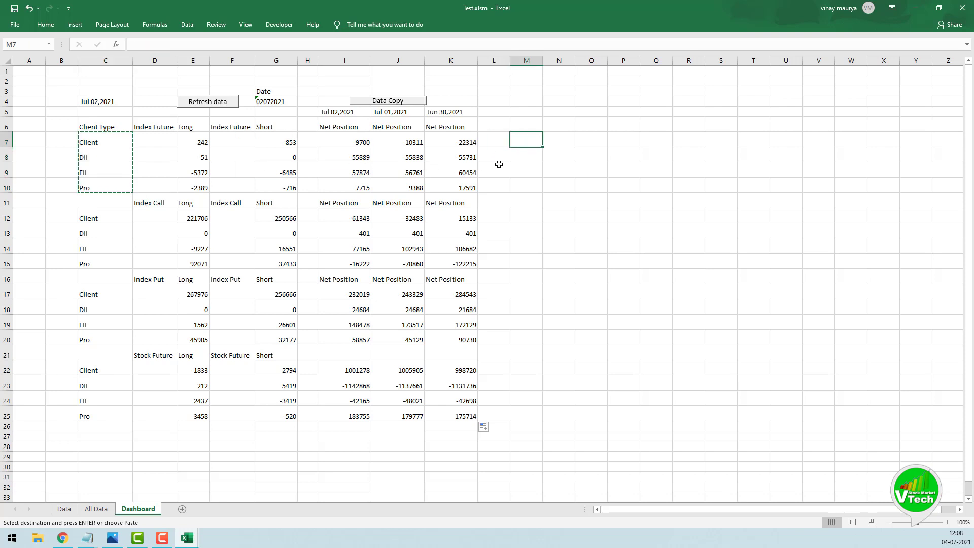
{"action": "key", "text": "ctrl+v"}
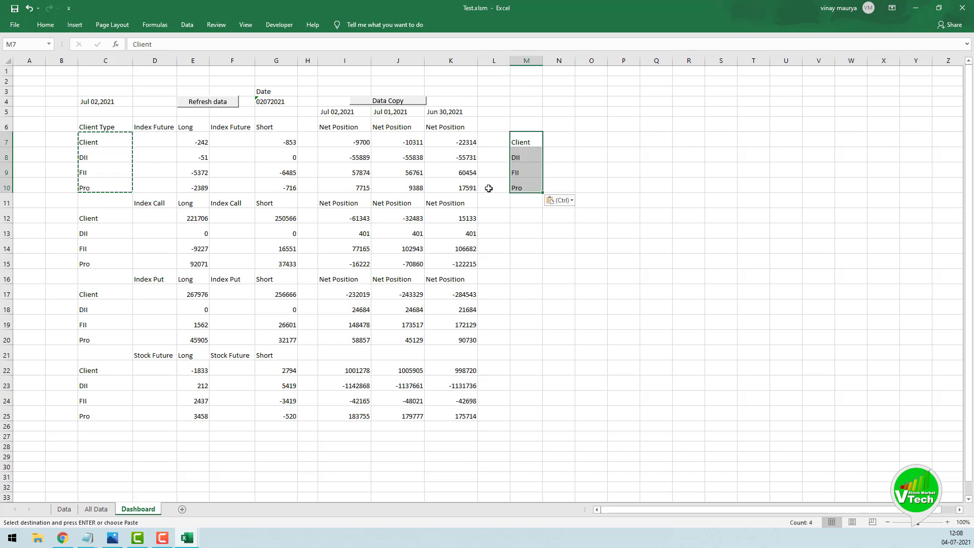
Enter the headings Index Future in N6 and Today Change in O6.
{"action": "left_click", "coordinate": [561, 126]}
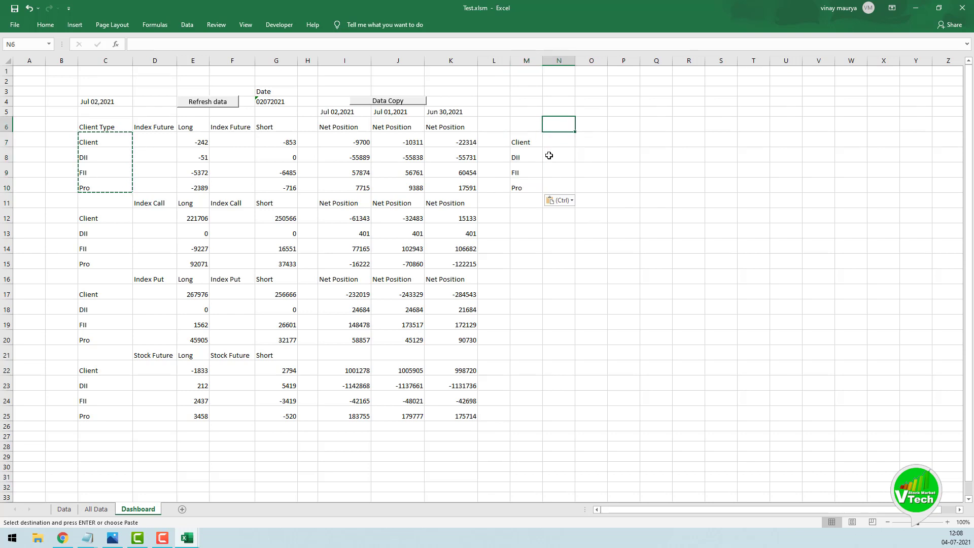
{"action": "type", "text": "Inde"}
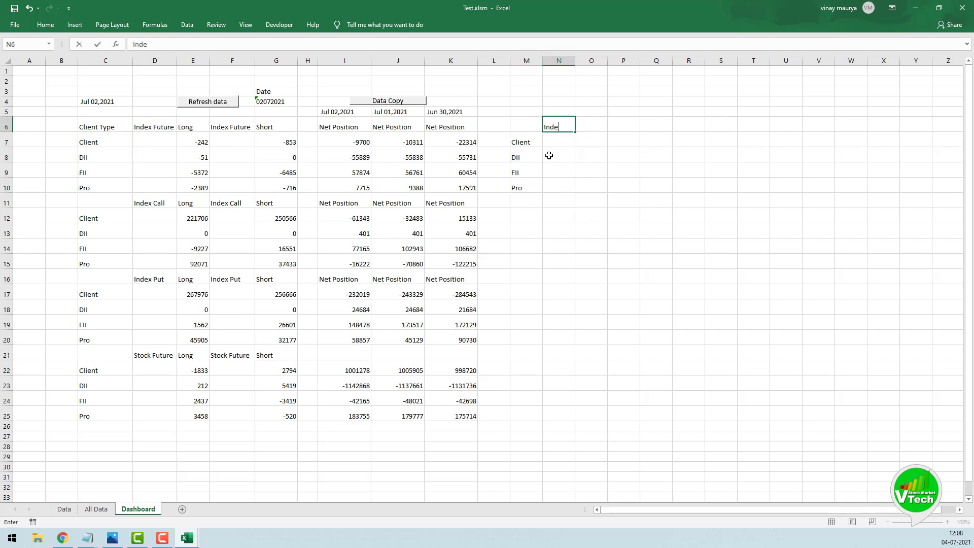
{"action": "type", "text": "x Future"}
{"action": "key", "text": "Tab"}
{"action": "type", "text": "To"}
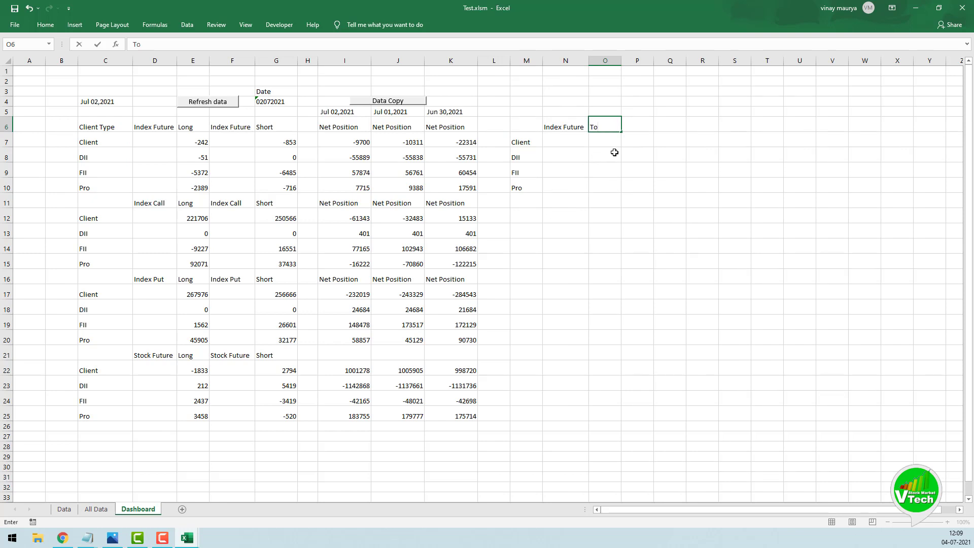
{"action": "type", "text": "day Change"}
{"action": "key", "text": "Return"}
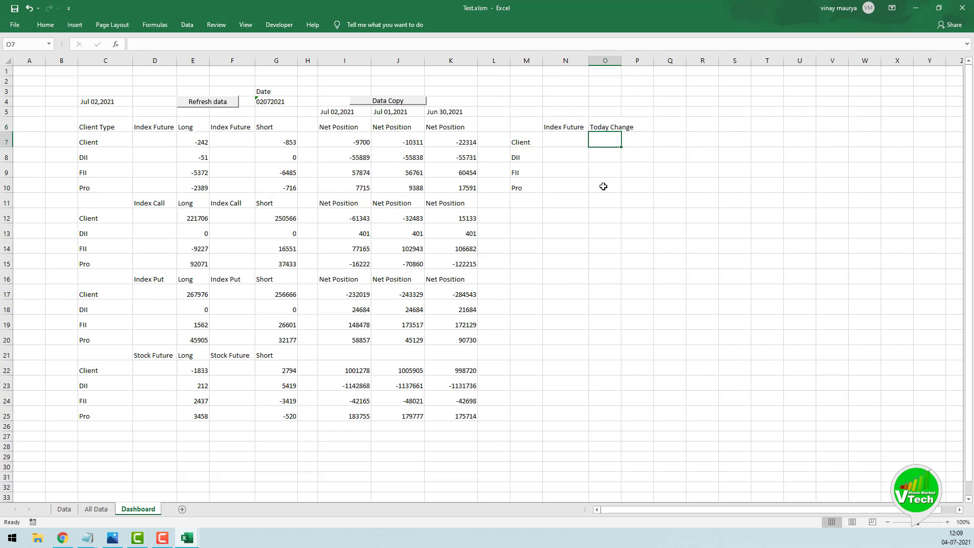
Calculate the Index Future change in O7 as E7-G7 and fill it down to O10.
{"action": "type", "text": "="}
{"action": "left_click", "coordinate": [198, 140]}
{"action": "type", "text": "-"}
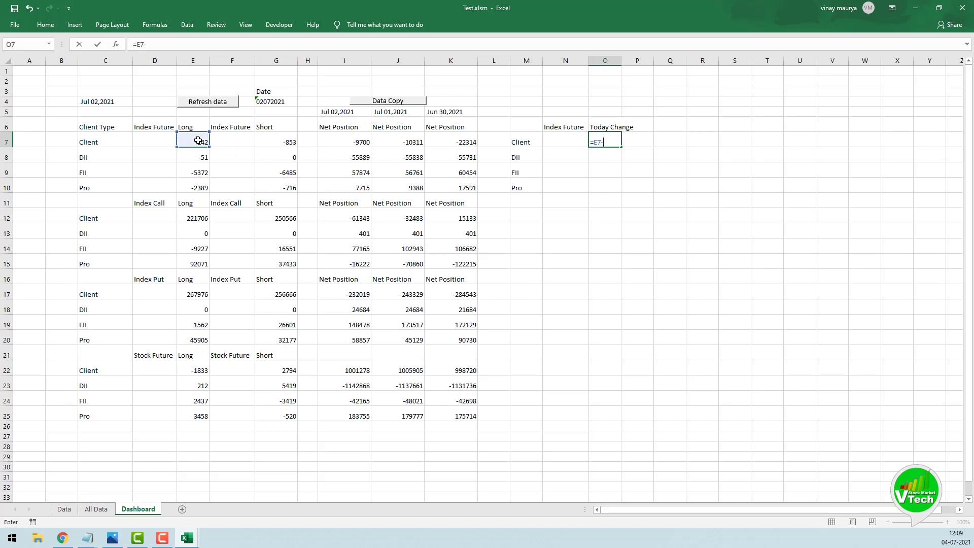
{"action": "left_click", "coordinate": [268, 145]}
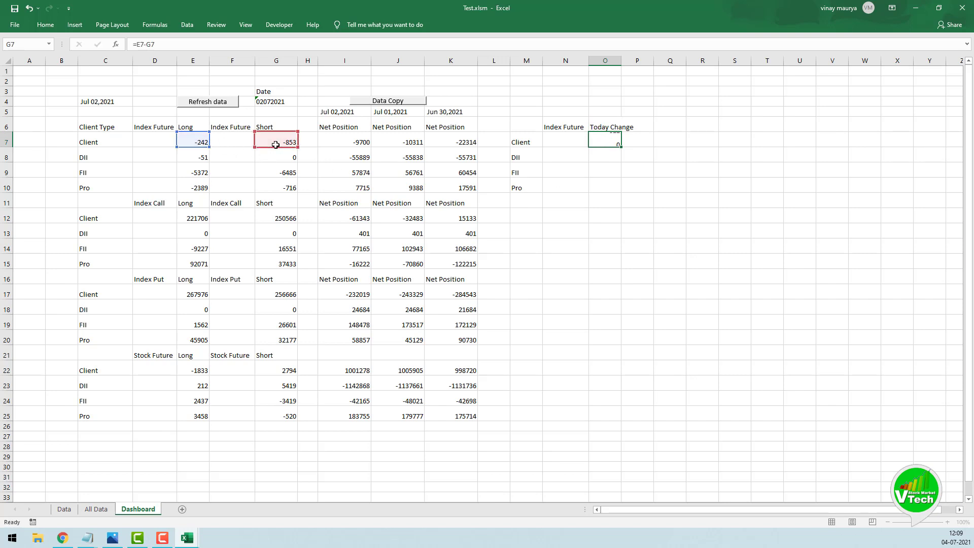
{"action": "key", "text": "Return"}
{"action": "left_click", "coordinate": [615, 140]}
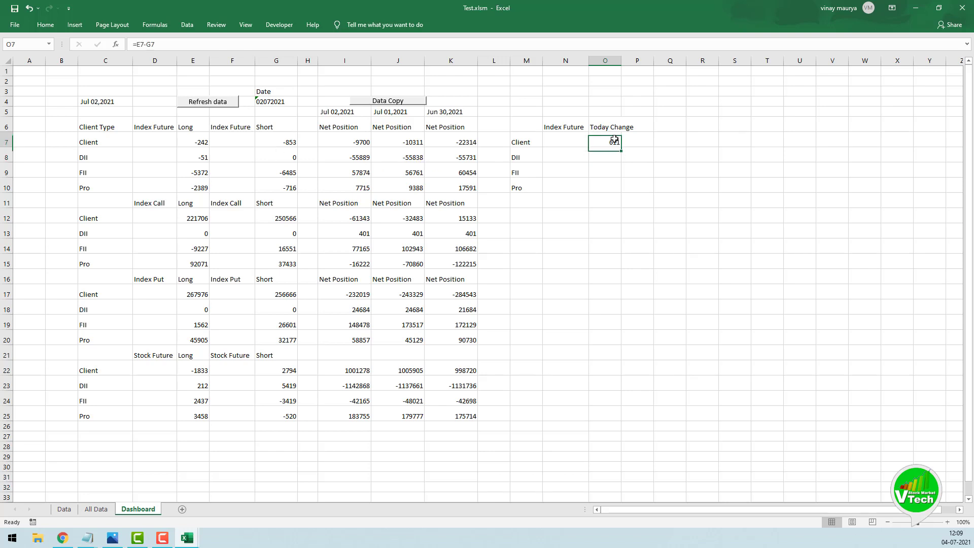
{"action": "left_click_drag", "start_coordinate": [623, 184], "coordinate": [624, 190]}
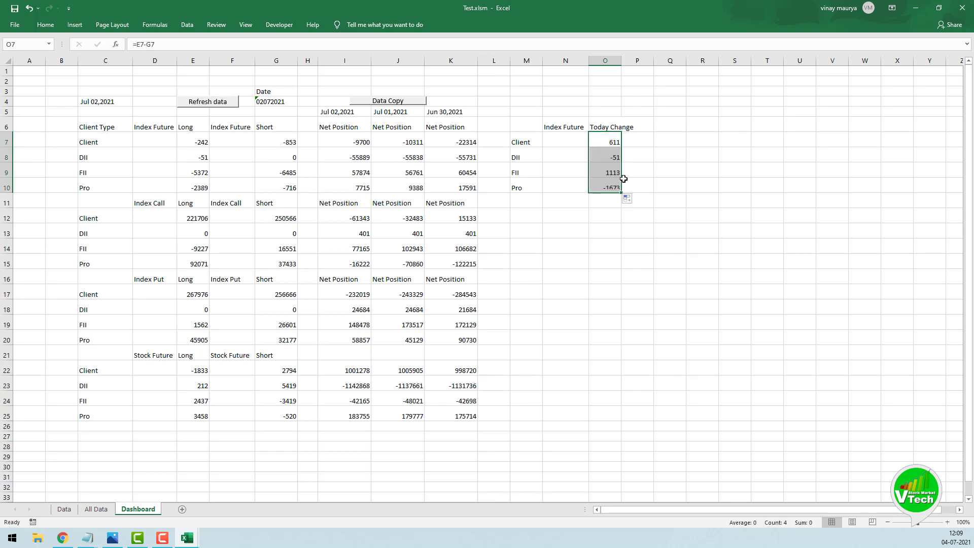
Copy the Index Call heading from D11 to N11 and the client type labels from M7:M10 to M12:M15.
{"action": "left_click", "coordinate": [168, 204]}
{"action": "key", "text": "ctrl+c"}
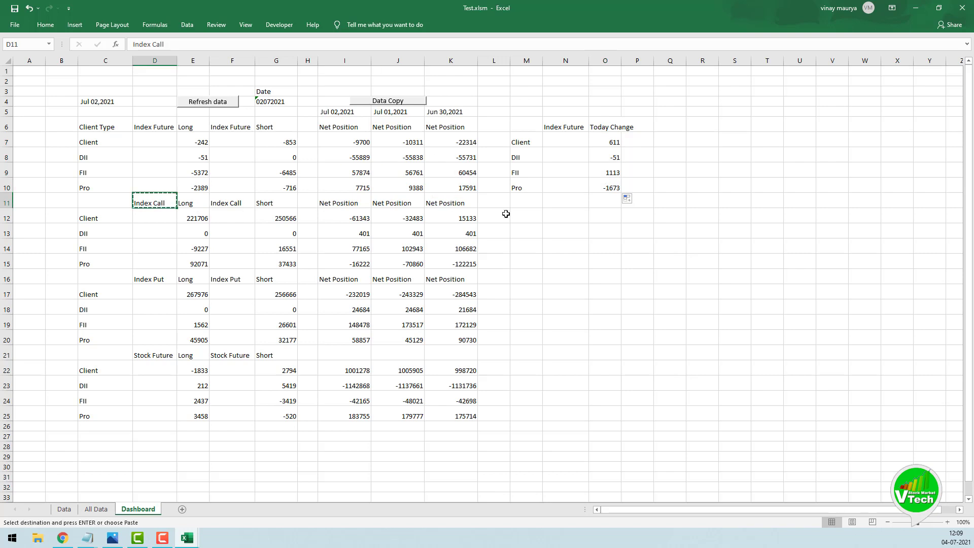
{"action": "left_click", "coordinate": [558, 203]}
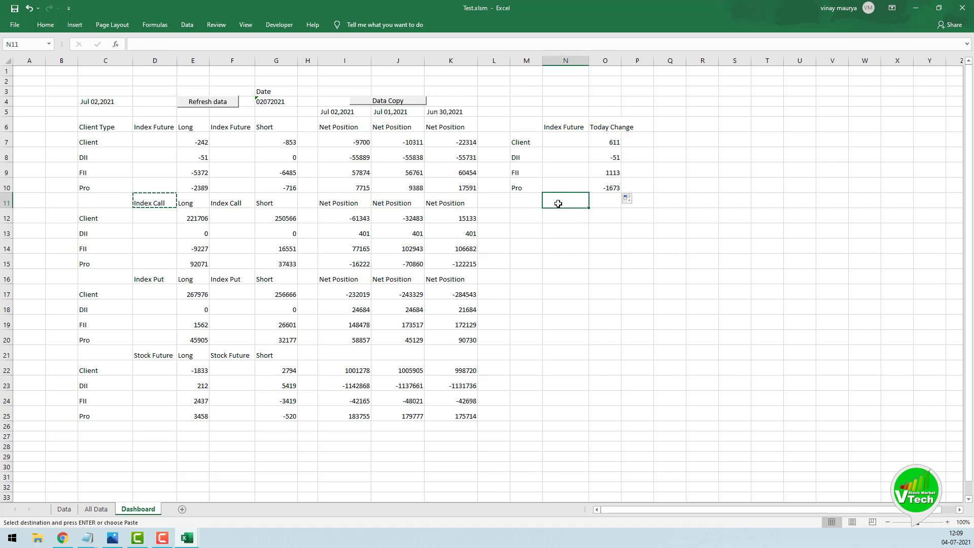
{"action": "key", "text": "ctrl+v"}
{"action": "left_click_drag", "start_coordinate": [521, 145], "coordinate": [517, 184]}
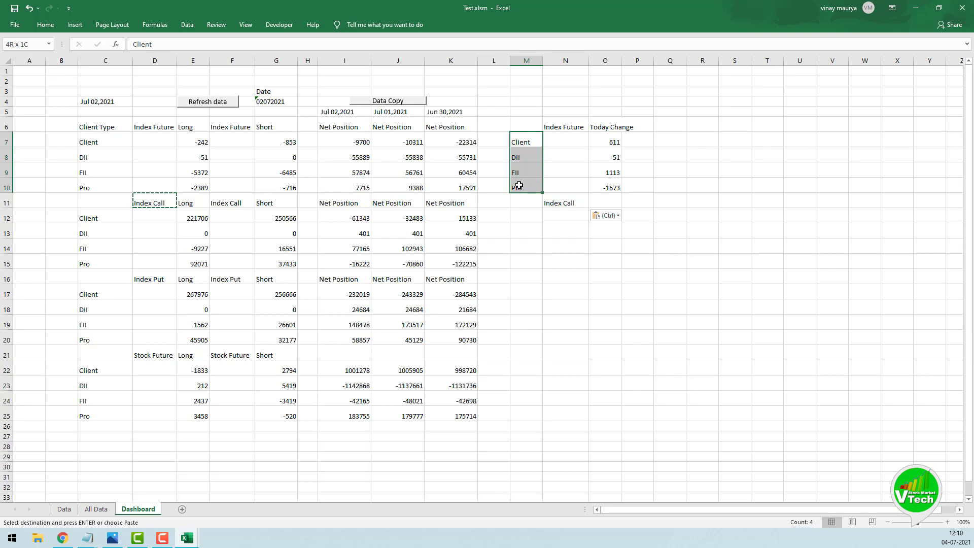
{"action": "key", "text": "ctrl+c"}
{"action": "left_click", "coordinate": [521, 217]}
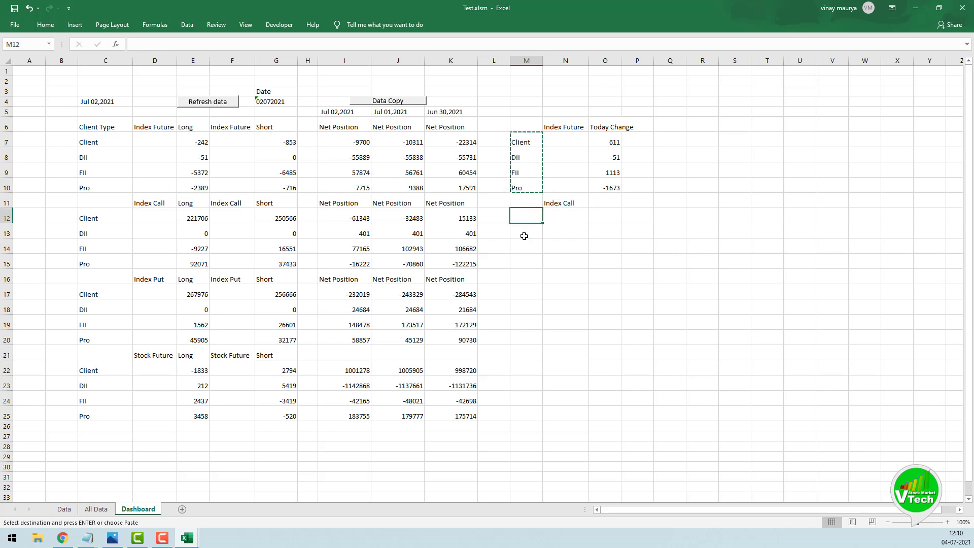
{"action": "key", "text": "ctrl+v"}
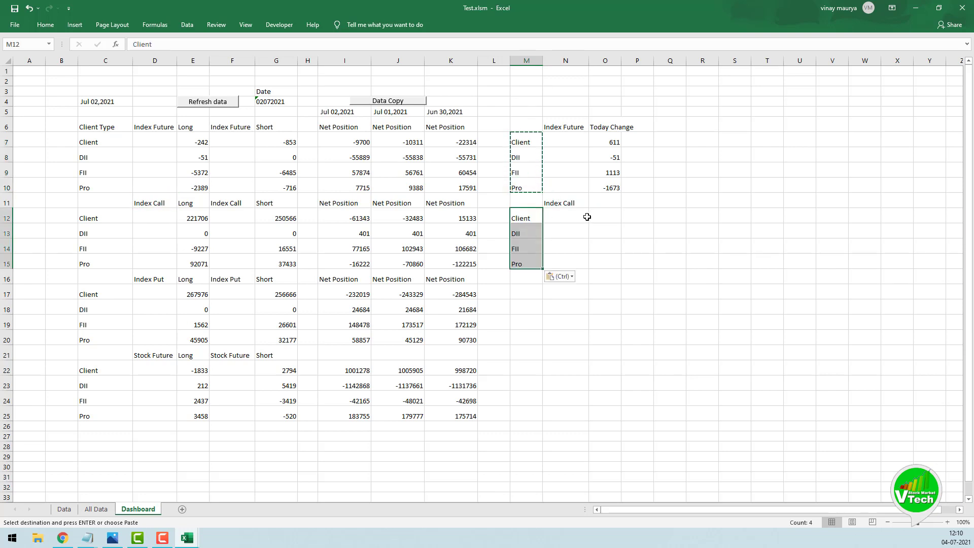
Calculate the Index Call change in O12 as E12-G12 and fill it down to O15.
{"action": "left_click", "coordinate": [605, 217]}
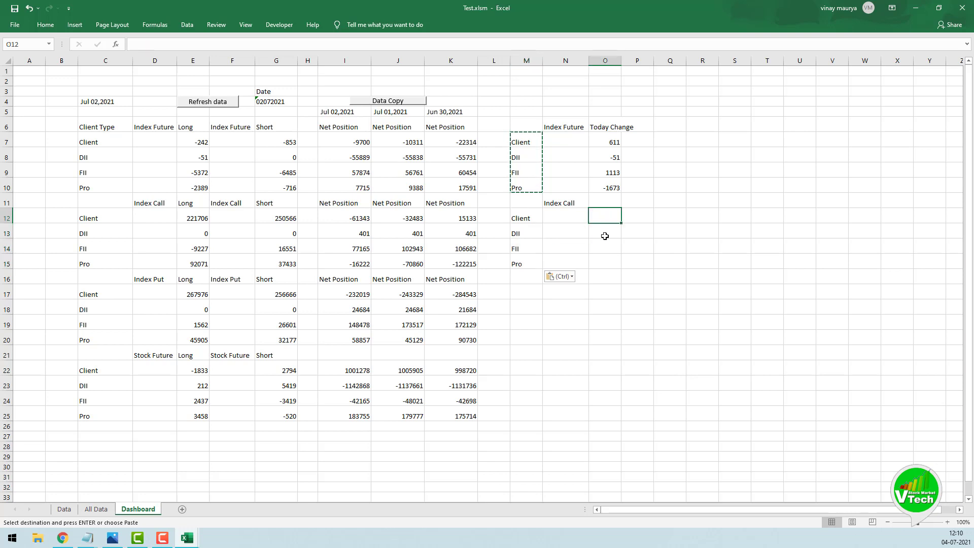
{"action": "type", "text": "="}
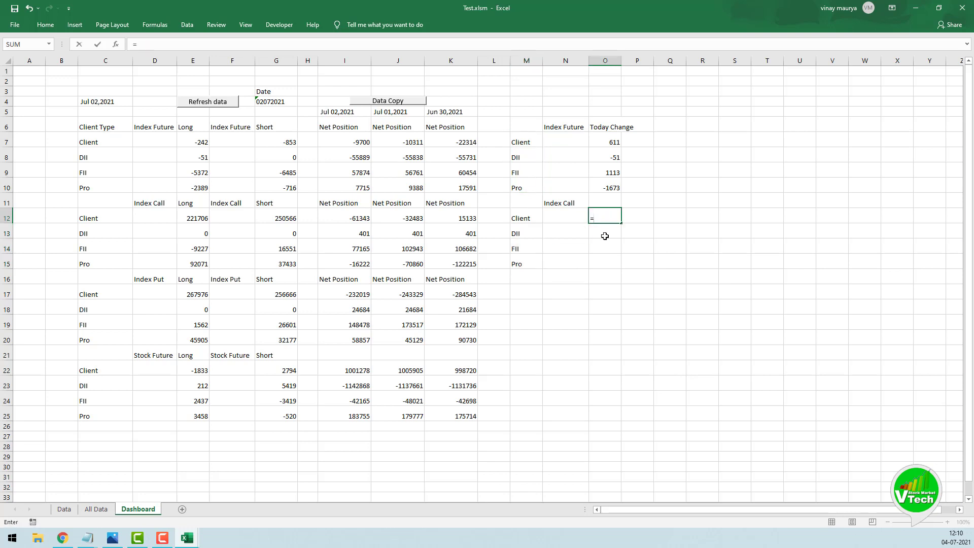
{"action": "left_click", "coordinate": [194, 217]}
{"action": "type", "text": "-"}
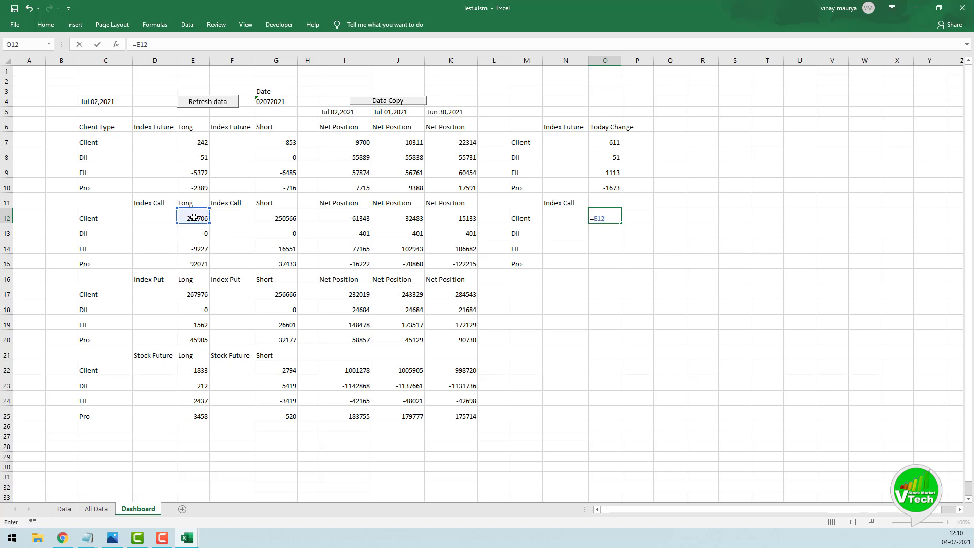
{"action": "left_click", "coordinate": [282, 218]}
{"action": "key", "text": "Return"}
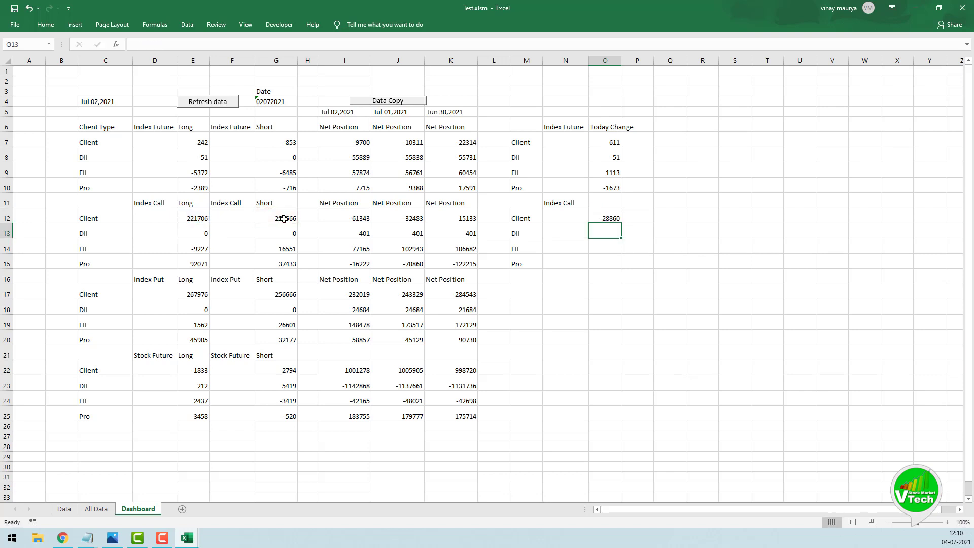
{"action": "left_click", "coordinate": [604, 217]}
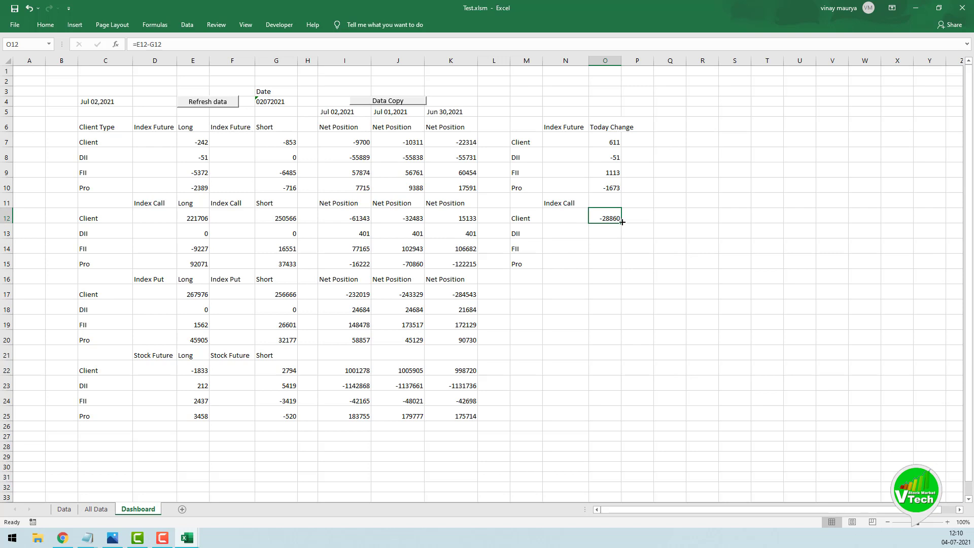
{"action": "left_click_drag", "start_coordinate": [622, 222], "coordinate": [624, 272]}
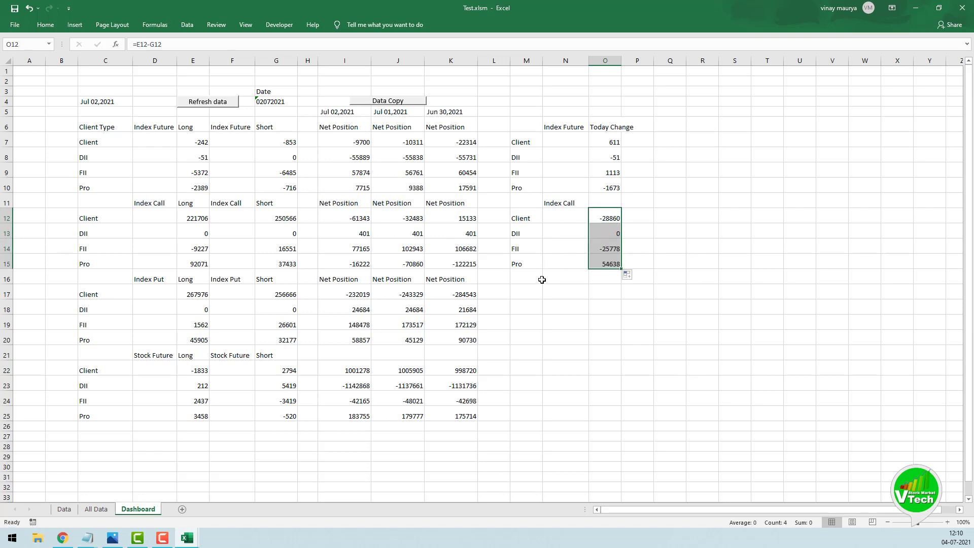
Copy the Index Put heading from F16 to N16 and the client type labels from M12:M15 to M17:M20.
{"action": "left_click", "coordinate": [226, 283]}
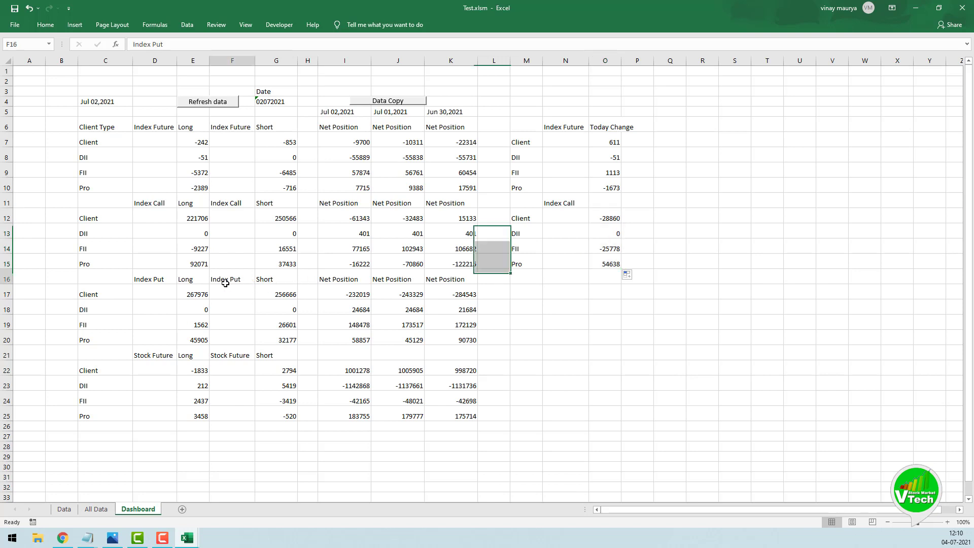
{"action": "key", "text": "ctrl+c"}
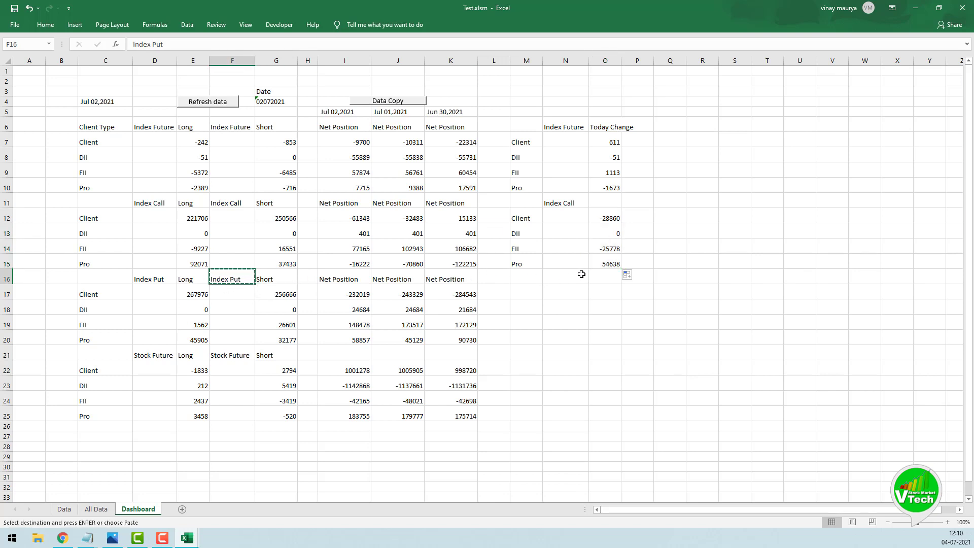
{"action": "left_click", "coordinate": [578, 277]}
{"action": "key", "text": "ctrl+v"}
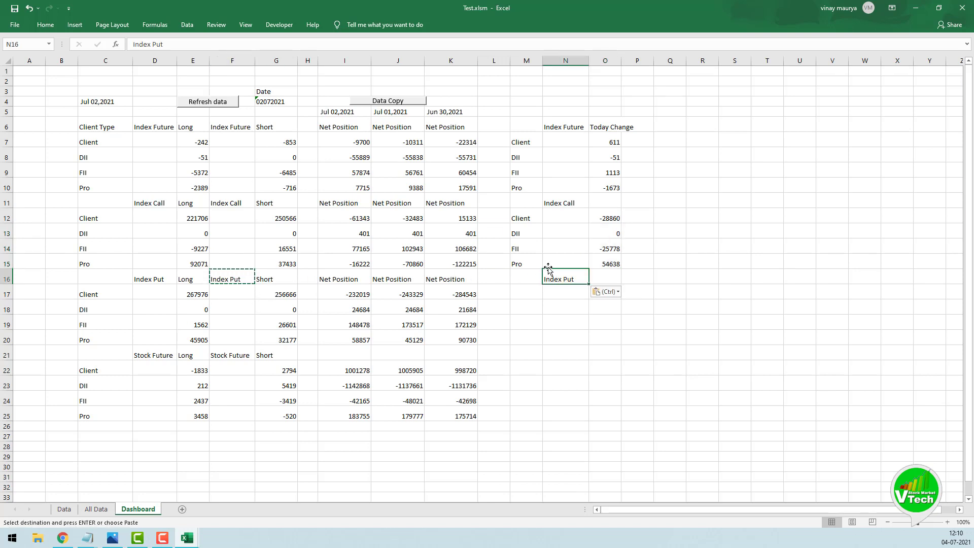
{"action": "left_click_drag", "start_coordinate": [523, 218], "coordinate": [516, 265]}
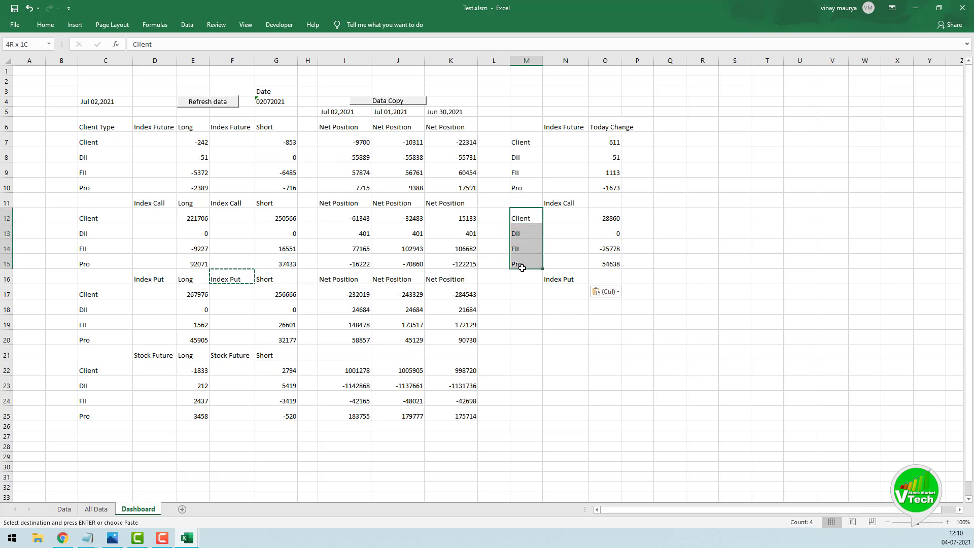
{"action": "key", "text": "ctrl+c"}
{"action": "left_click", "coordinate": [519, 291]}
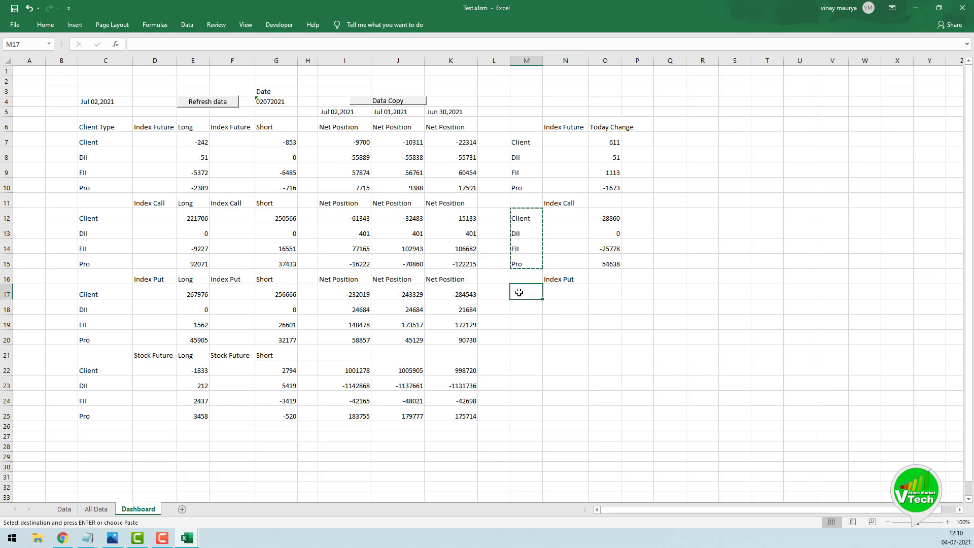
{"action": "key", "text": "ctrl+v"}
Calculate the Index Put change in O17 as E17-G17 and fill it down to O20.
{"action": "left_click", "coordinate": [597, 295]}
{"action": "type", "text": "="}
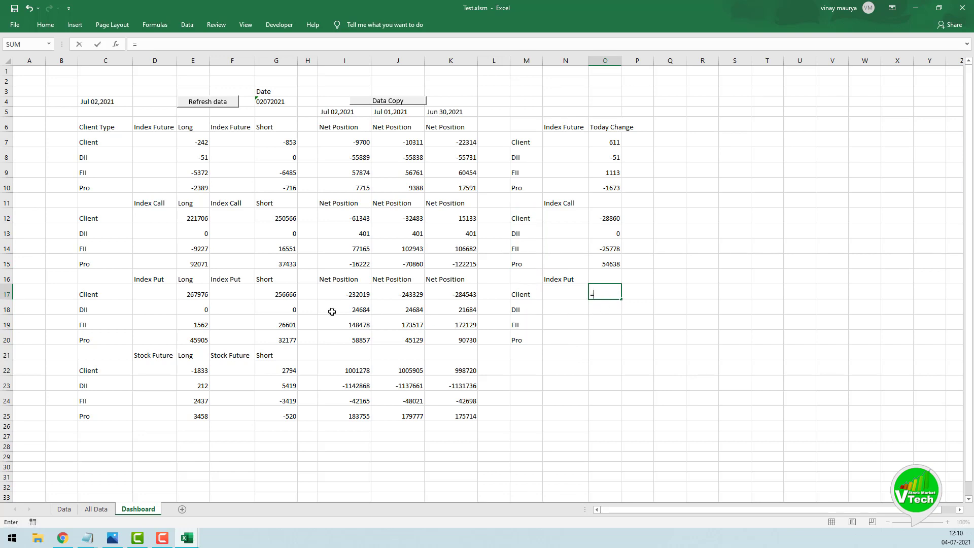
{"action": "left_click", "coordinate": [188, 297]}
{"action": "type", "text": "-"}
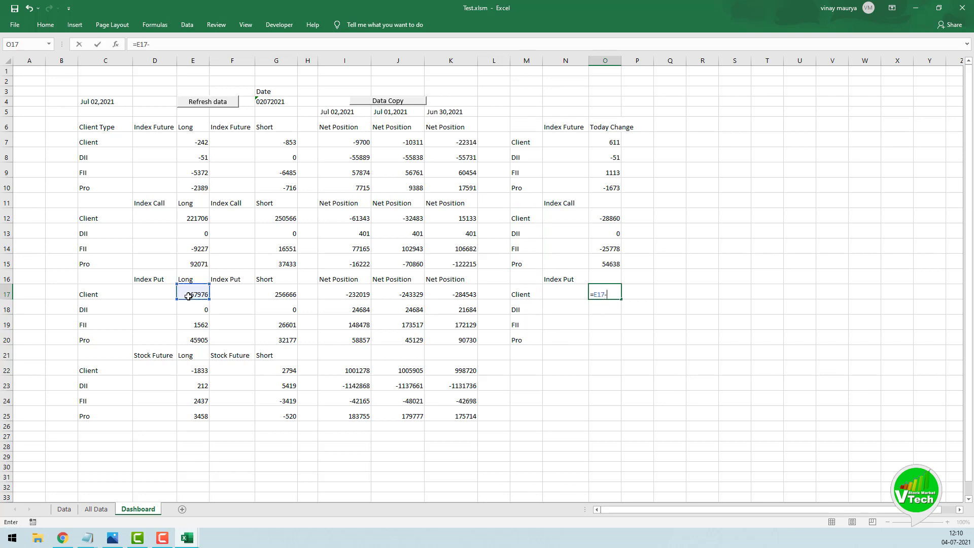
{"action": "left_click", "coordinate": [270, 296]}
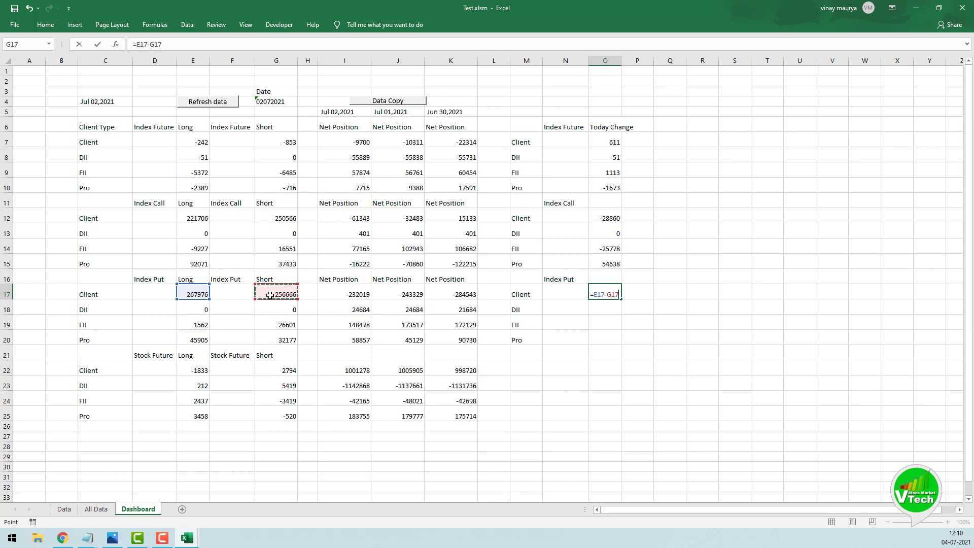
{"action": "key", "text": "Return"}
{"action": "left_click", "coordinate": [606, 294]}
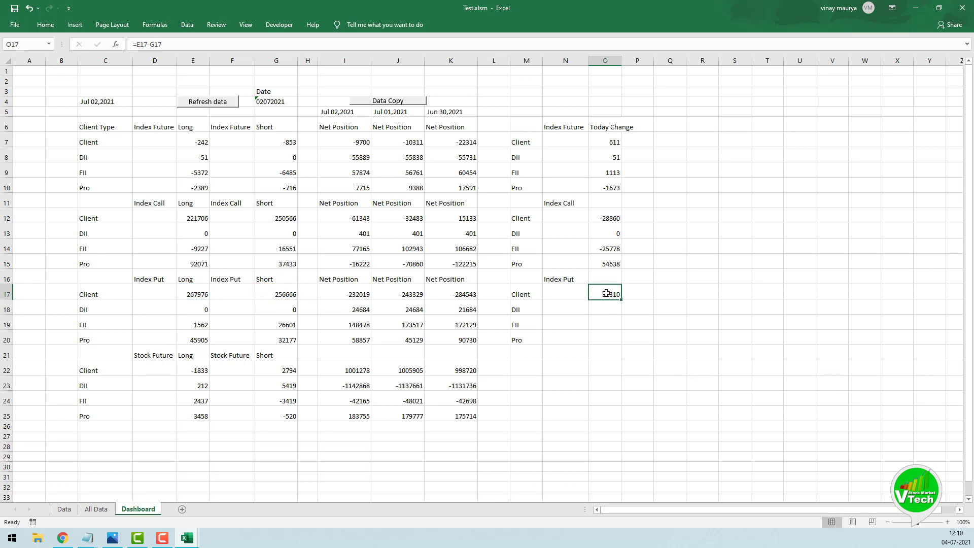
{"action": "left_click_drag", "start_coordinate": [621, 299], "coordinate": [621, 344]}
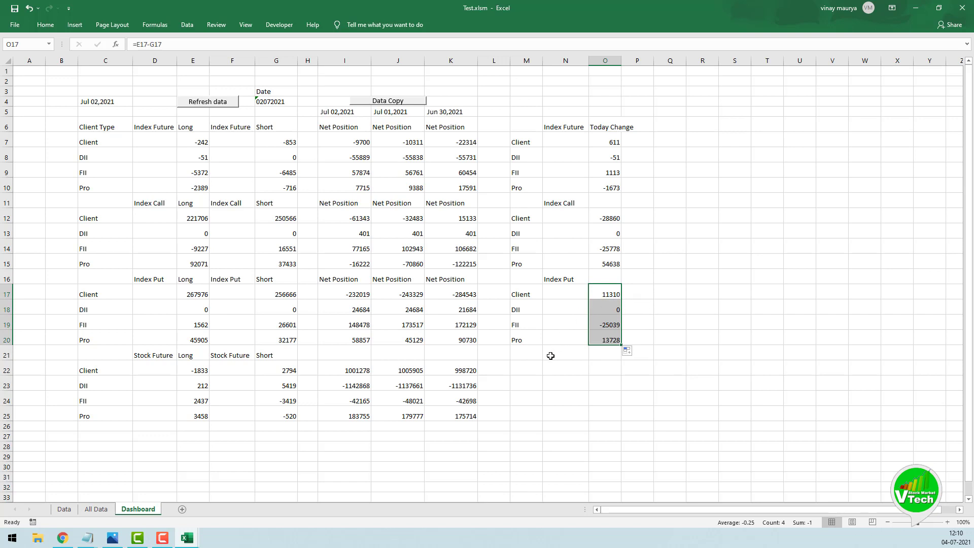
Copy the Stock Future heading from F21 to N21 and the client type labels from M17:M20 to M22:M25.
{"action": "scroll", "coordinate": [553, 350], "scroll_direction": "down", "scroll_amount": 1}
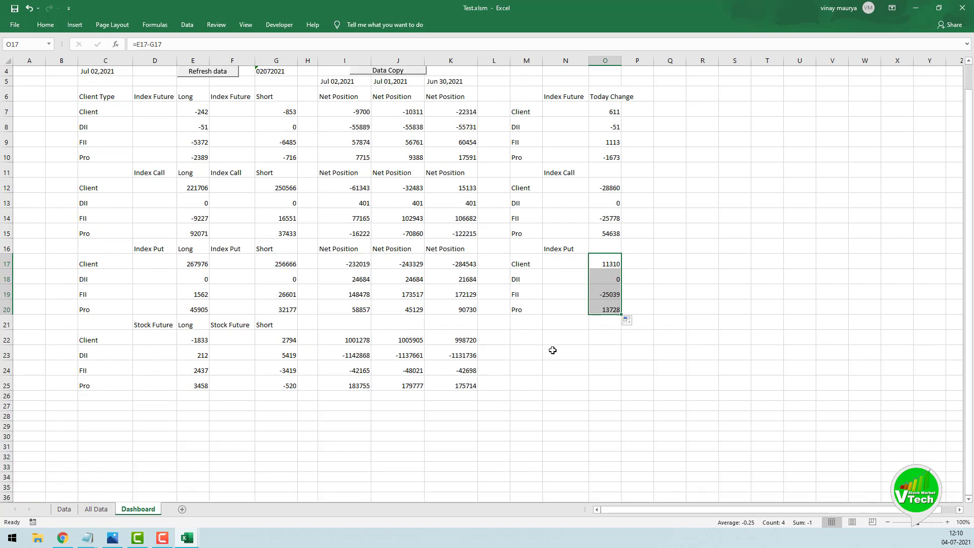
{"action": "left_click", "coordinate": [223, 323]}
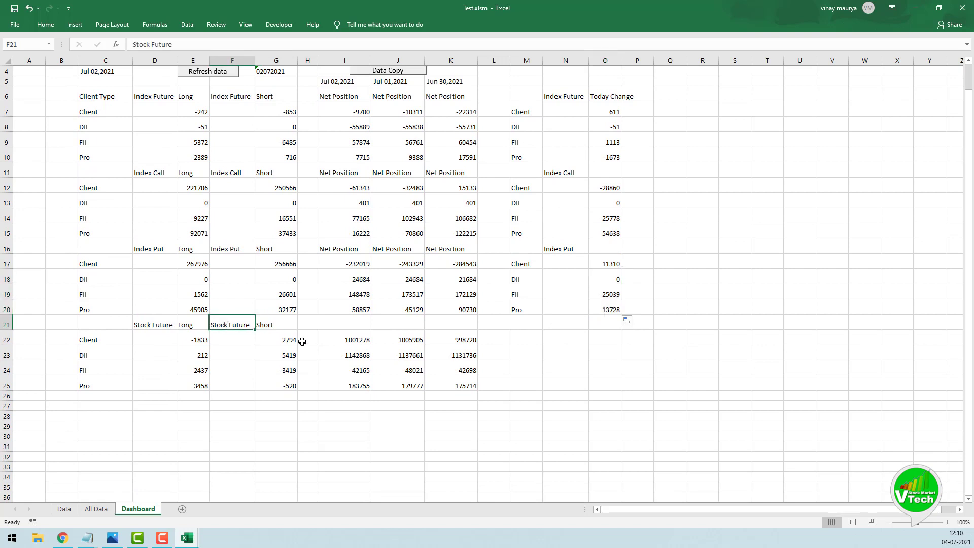
{"action": "key", "text": "ctrl+c"}
{"action": "left_click", "coordinate": [562, 324]}
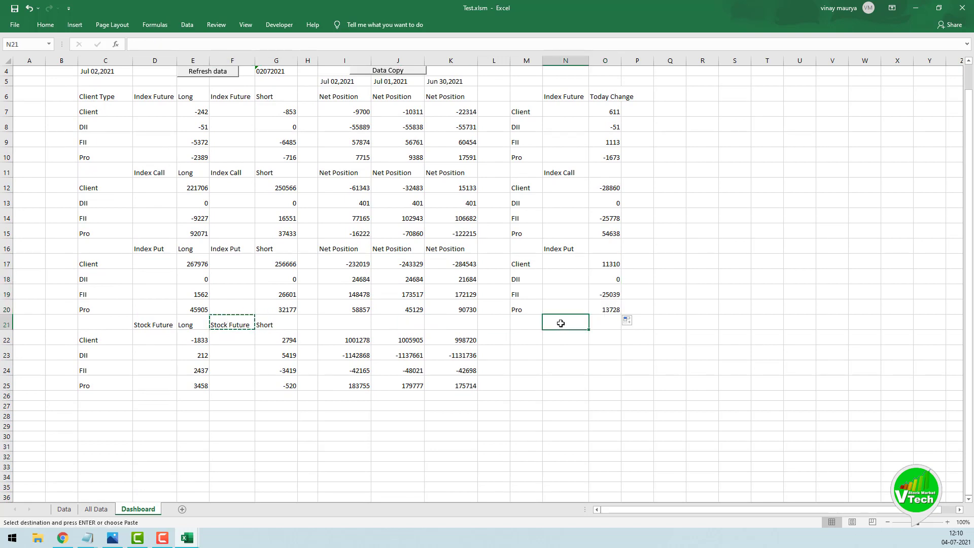
{"action": "key", "text": "ctrl+v"}
{"action": "left_click_drag", "start_coordinate": [522, 265], "coordinate": [524, 310]}
{"action": "key", "text": "ctrl+c"}
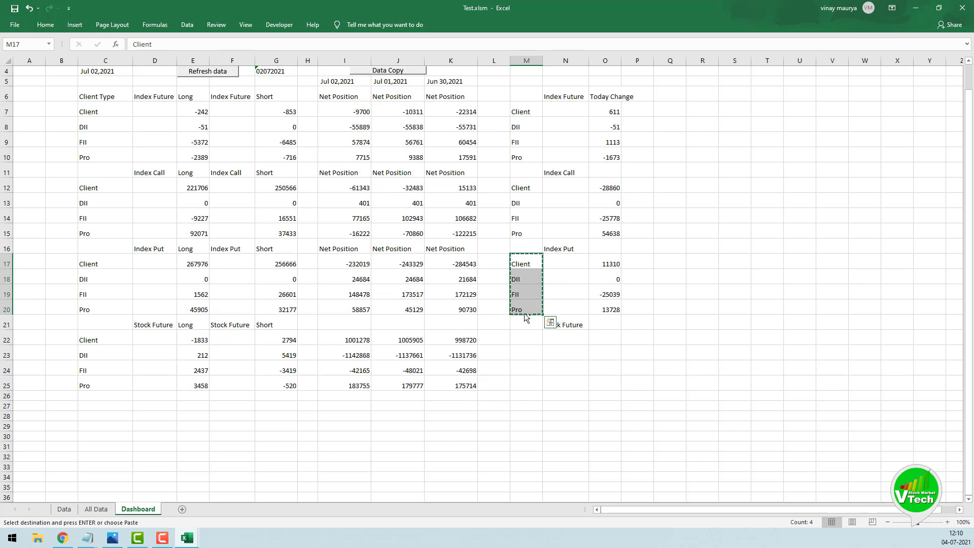
{"action": "left_click", "coordinate": [524, 342]}
{"action": "key", "text": "ctrl+v"}
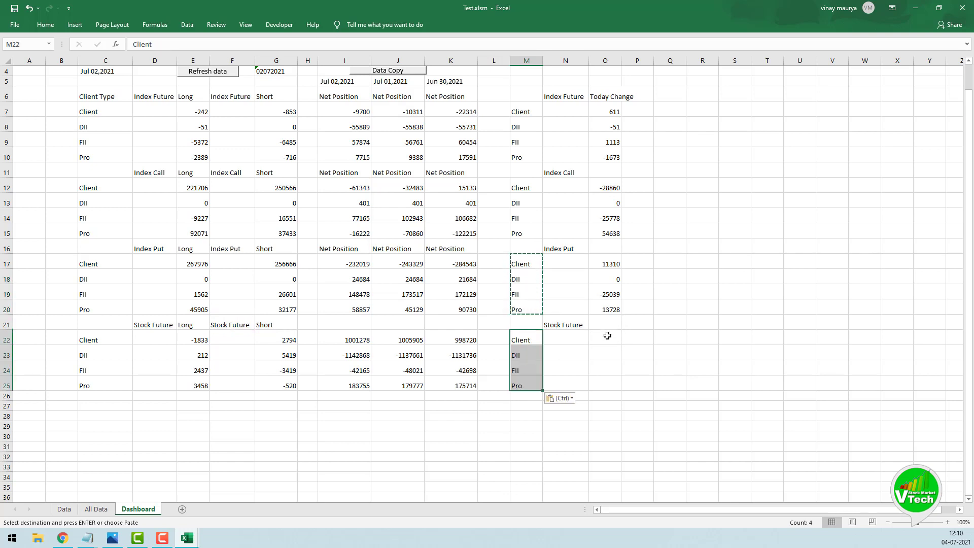
Calculate the Stock Future change in O22 as E22-G22 and fill it down to O25.
{"action": "left_click", "coordinate": [608, 336]}
{"action": "type", "text": "="}
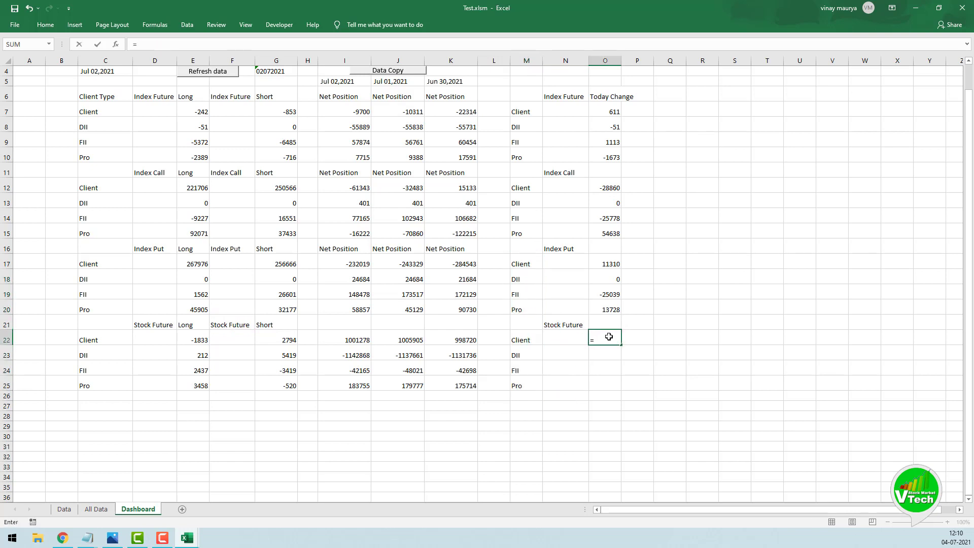
{"action": "left_click", "coordinate": [192, 340]}
{"action": "type", "text": "-"}
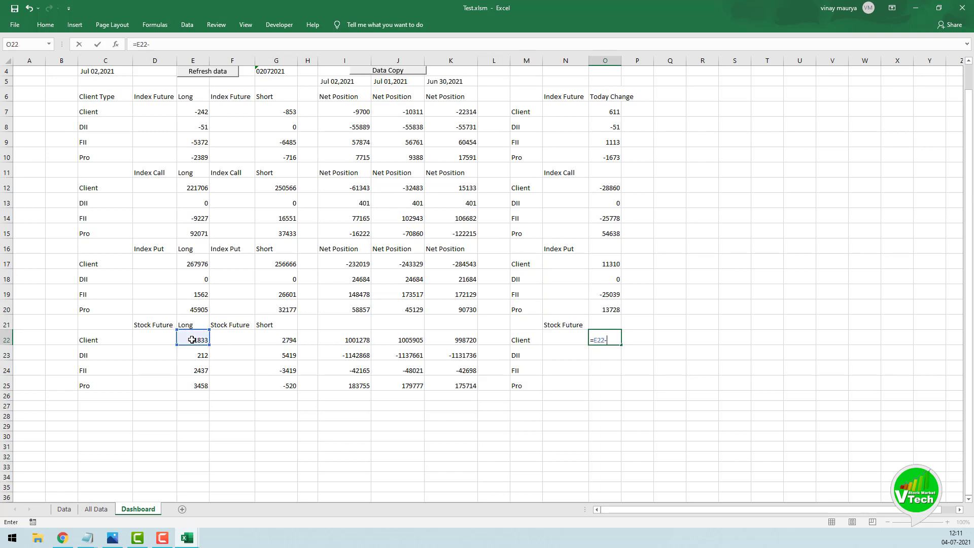
{"action": "left_click", "coordinate": [265, 342]}
{"action": "key", "text": "Return"}
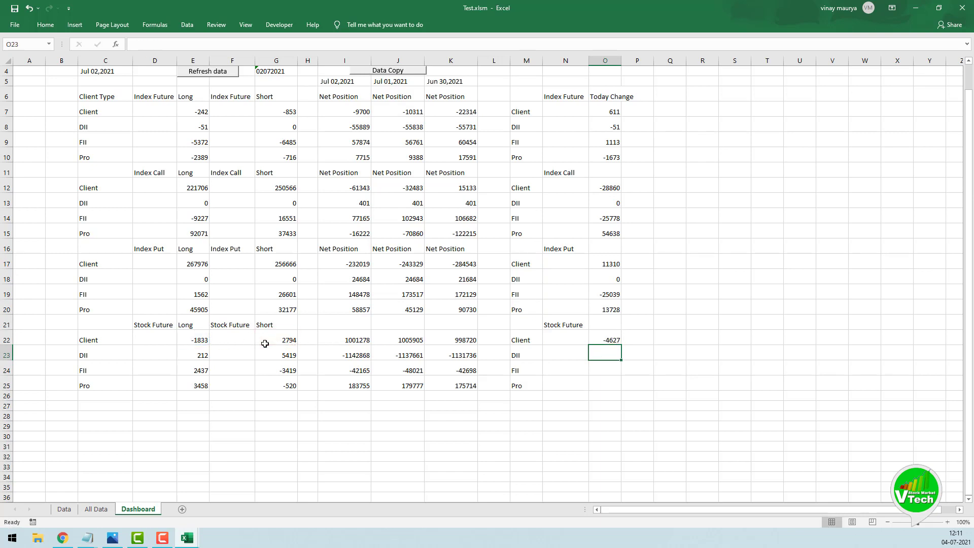
{"action": "left_click", "coordinate": [611, 341]}
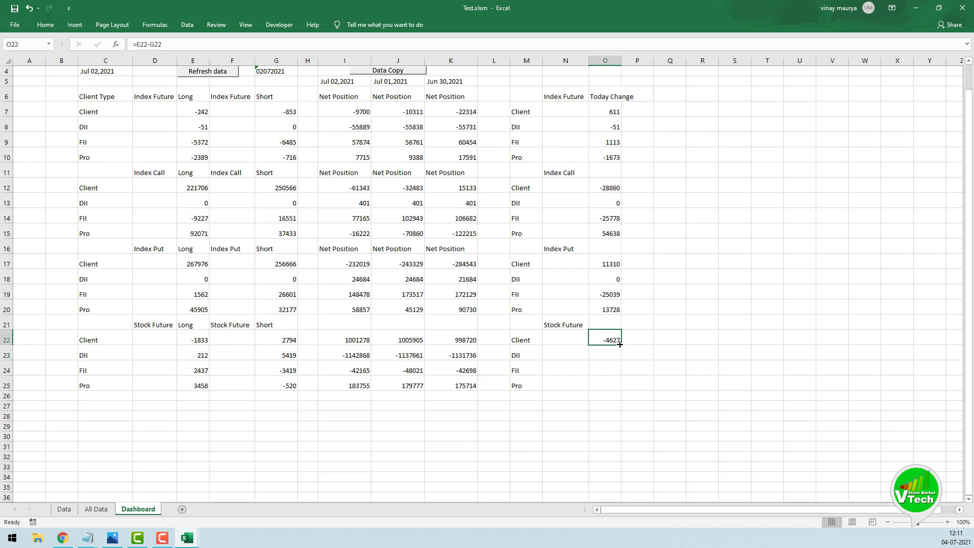
{"action": "left_click_drag", "start_coordinate": [621, 346], "coordinate": [625, 386]}
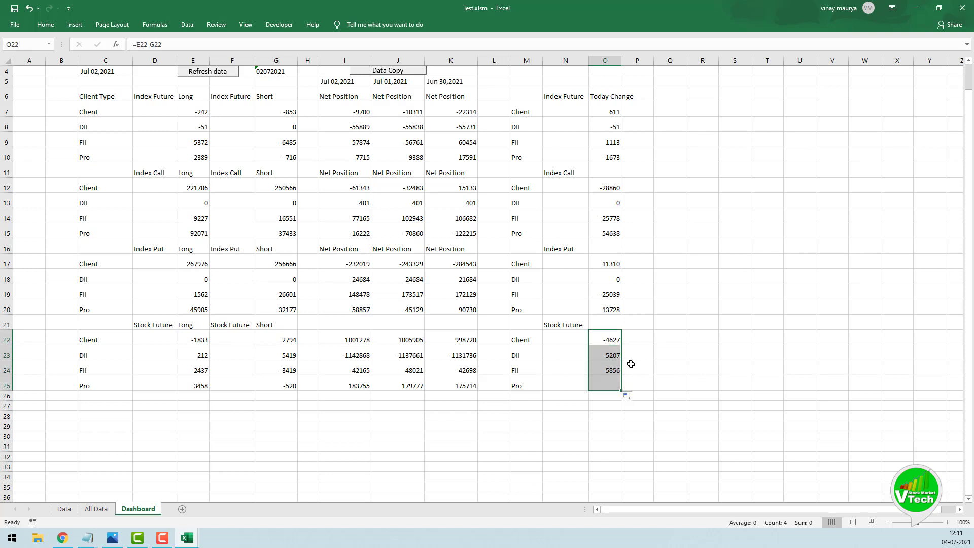
{"action": "left_click", "coordinate": [560, 446]}
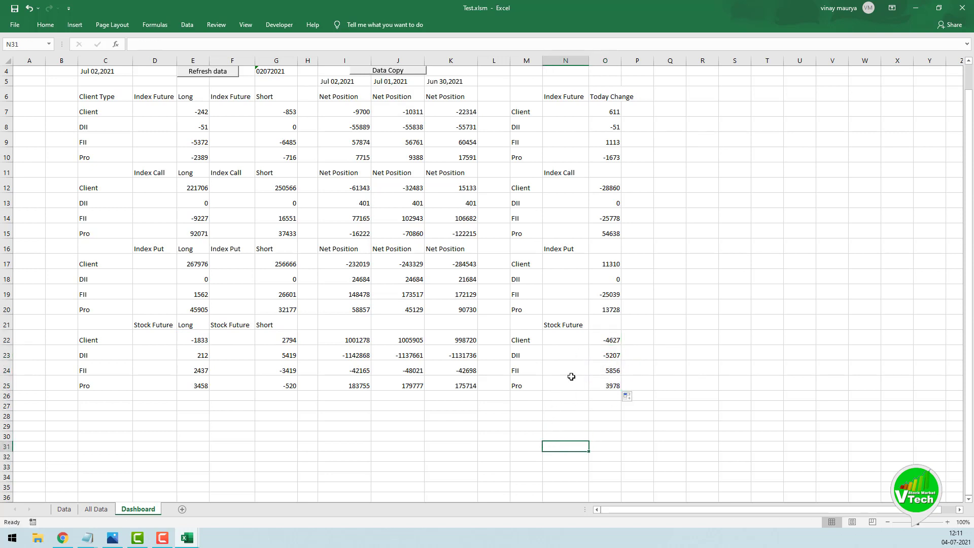
Enter the heading Summary in S5 and copy the Client label from M7 to S6 beneath it.
{"action": "scroll", "coordinate": [630, 285], "scroll_direction": "up", "scroll_amount": 1}
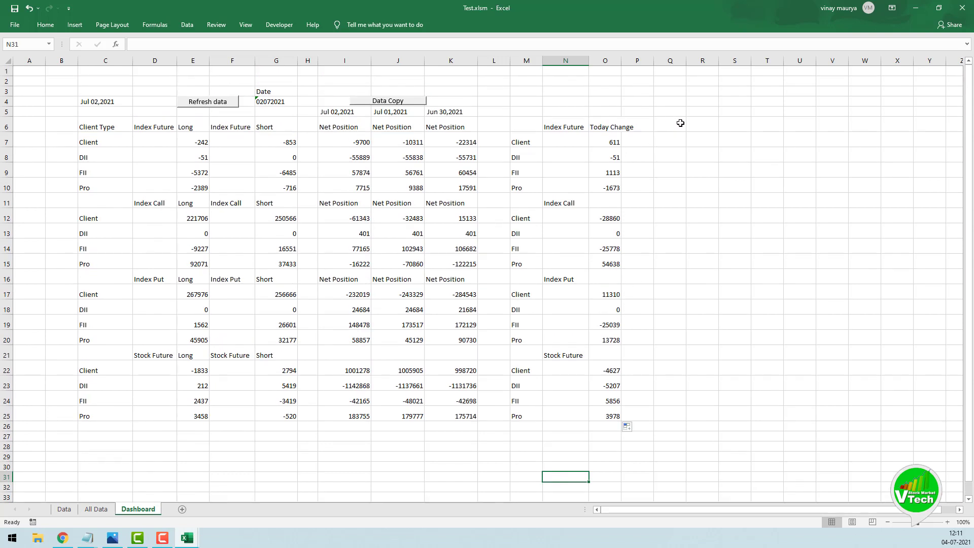
{"action": "left_click", "coordinate": [730, 111]}
{"action": "type", "text": "Summary"}
{"action": "key", "text": "Return"}
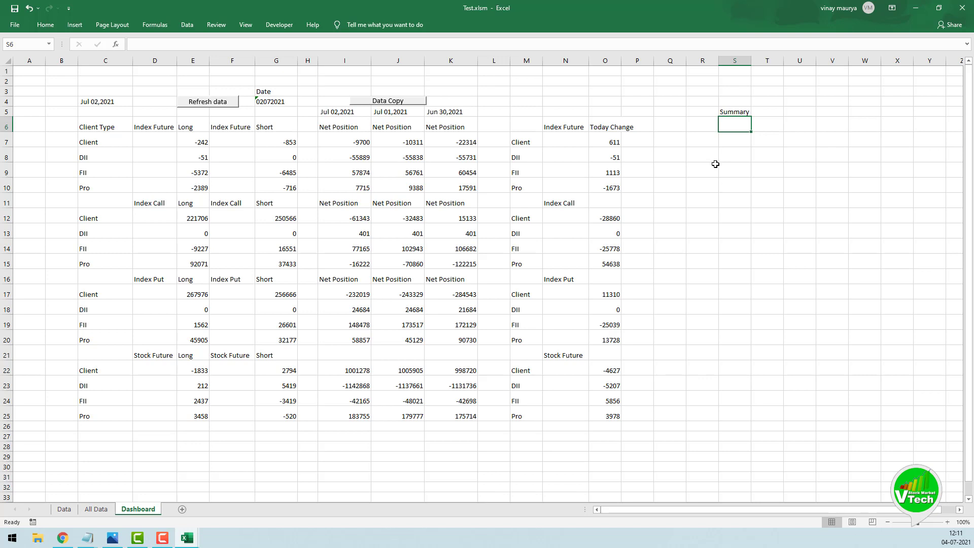
{"action": "left_click", "coordinate": [522, 142]}
{"action": "key", "text": "ctrl+c"}
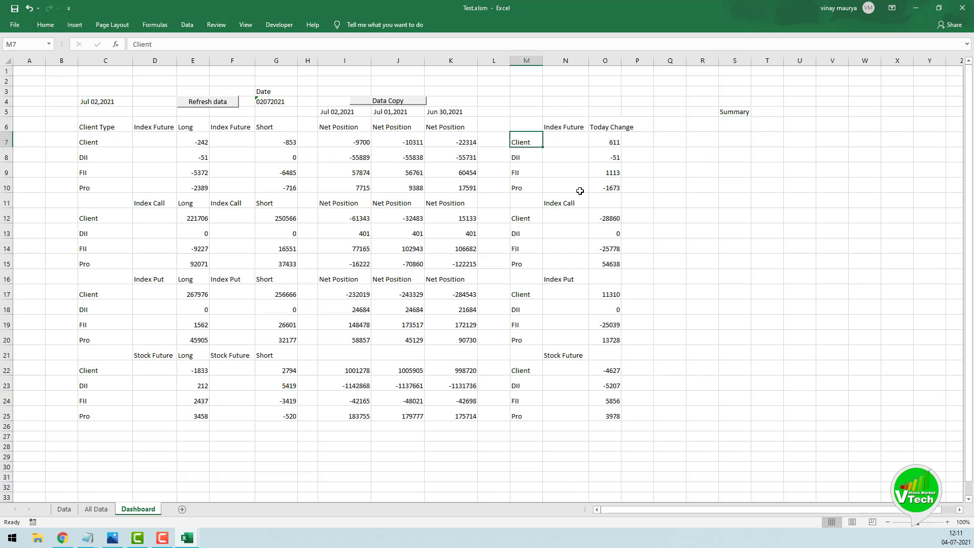
{"action": "left_click", "coordinate": [730, 125]}
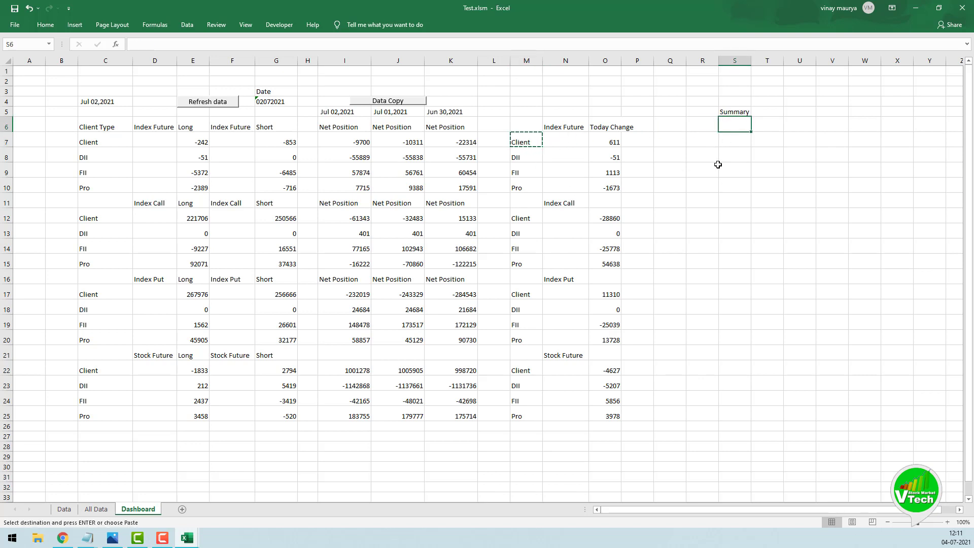
{"action": "key", "text": "ctrl+v"}
Copy the Index Future heading from D6 to R7 and the Index Call heading from D11 to R8 as summary row labels.
{"action": "left_click", "coordinate": [166, 130]}
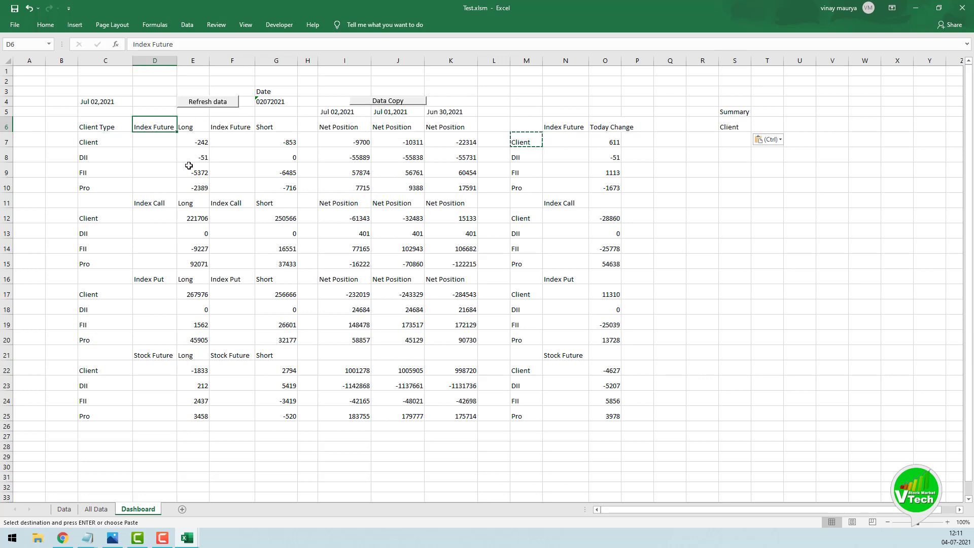
{"action": "key", "text": "ctrl+c"}
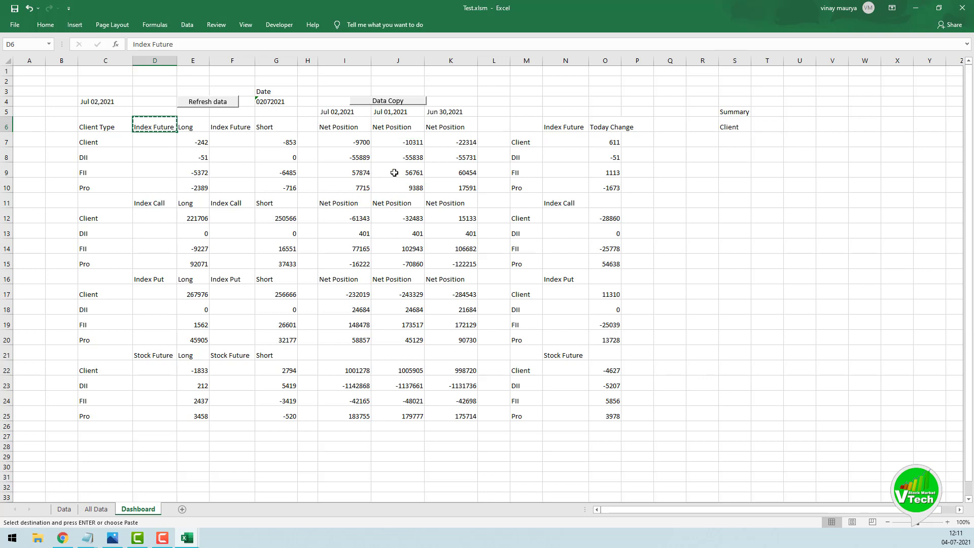
{"action": "left_click", "coordinate": [697, 138]}
{"action": "key", "text": "ctrl+v"}
{"action": "left_click", "coordinate": [152, 203]}
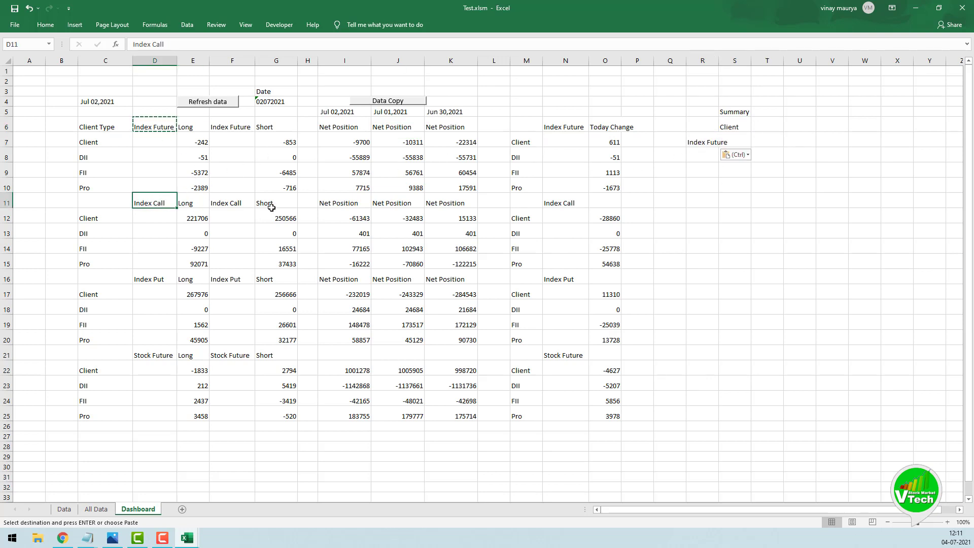
{"action": "key", "text": "ctrl+c"}
{"action": "left_click", "coordinate": [697, 159]}
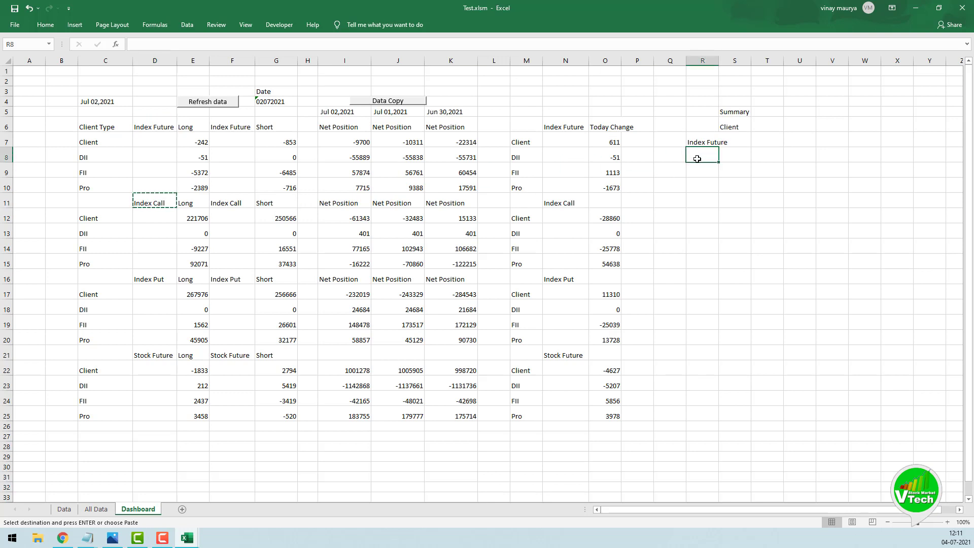
{"action": "key", "text": "ctrl+v"}
Copy the Index Put heading from D16 to R9 and the Stock Future heading from D21 to R10.
{"action": "left_click", "coordinate": [152, 278]}
{"action": "key", "text": "Escape"}
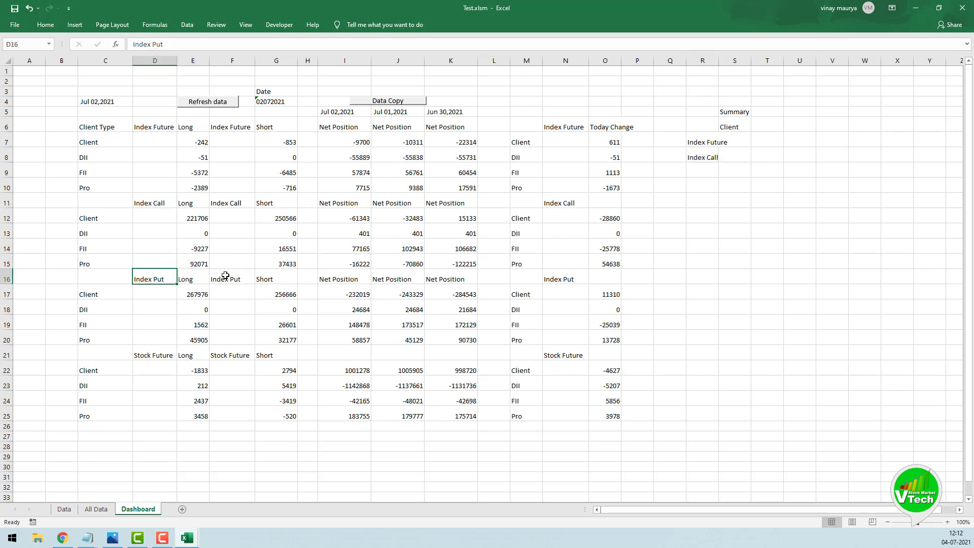
{"action": "key", "text": "ctrl+c"}
{"action": "left_click", "coordinate": [696, 172]}
{"action": "key", "text": "ctrl+v"}
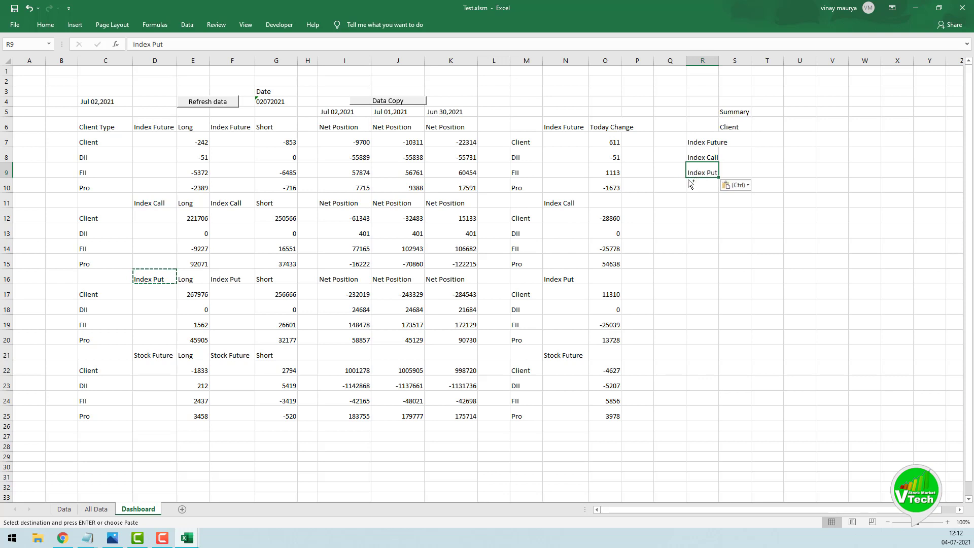
{"action": "left_click", "coordinate": [157, 353]}
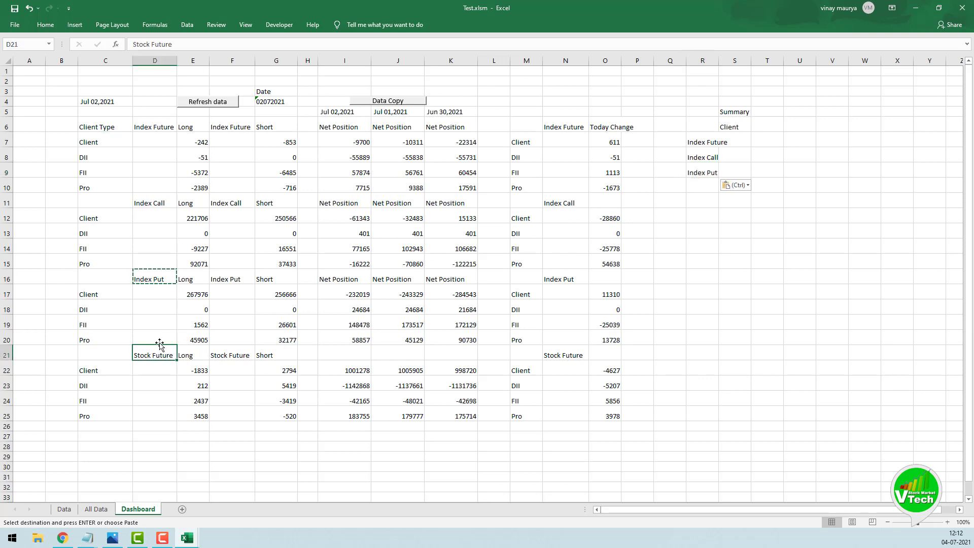
{"action": "key", "text": "ctrl+c"}
{"action": "left_click", "coordinate": [703, 192]}
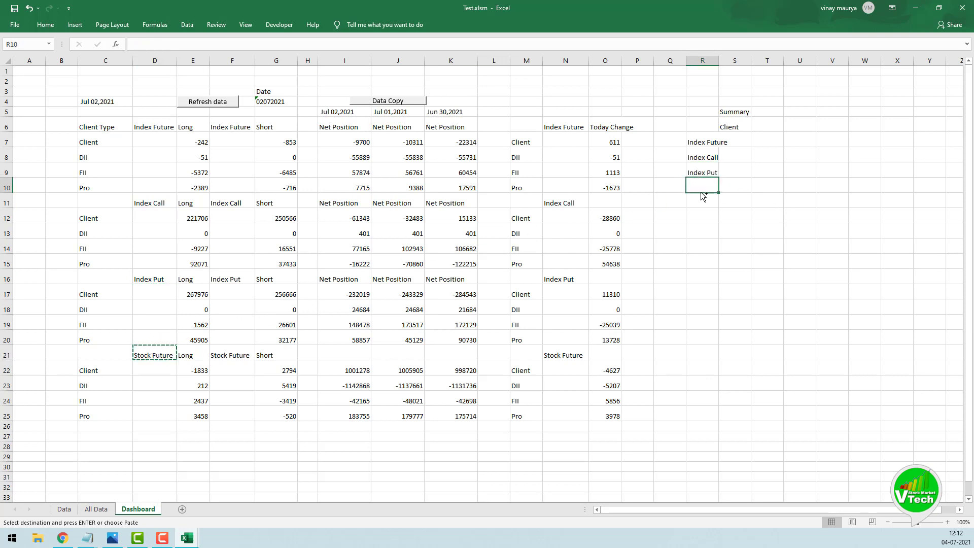
{"action": "key", "text": "ctrl+v"}
{"action": "left_click", "coordinate": [690, 231]}
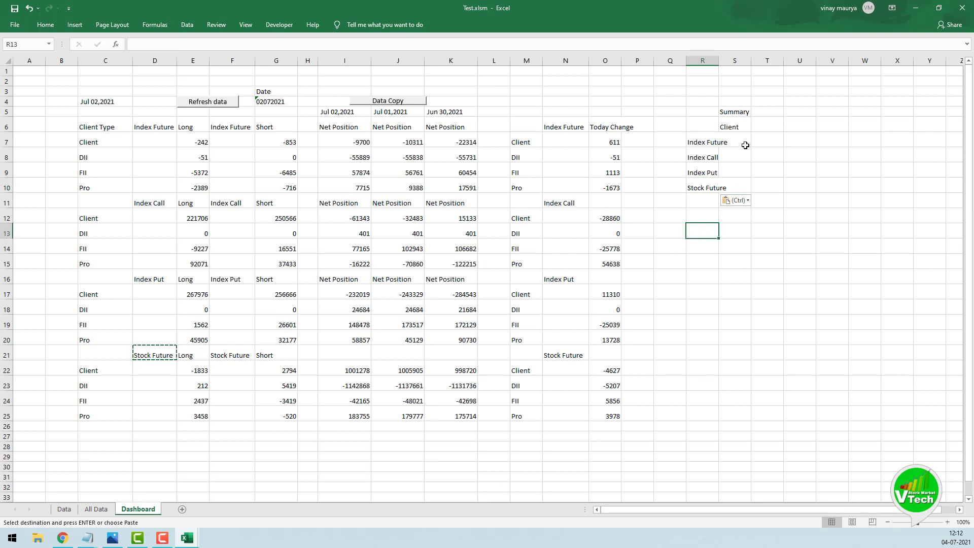
{"action": "left_click", "coordinate": [781, 141]}
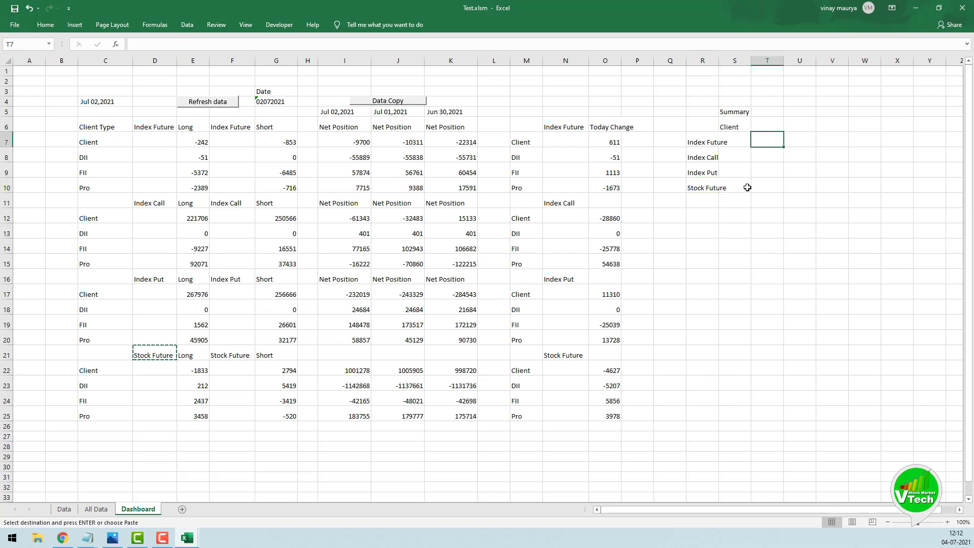
Link the Client summary's Index Future value in T7 to O7 and its Index Call value in T8 to O12.
{"action": "type", "text": "="}
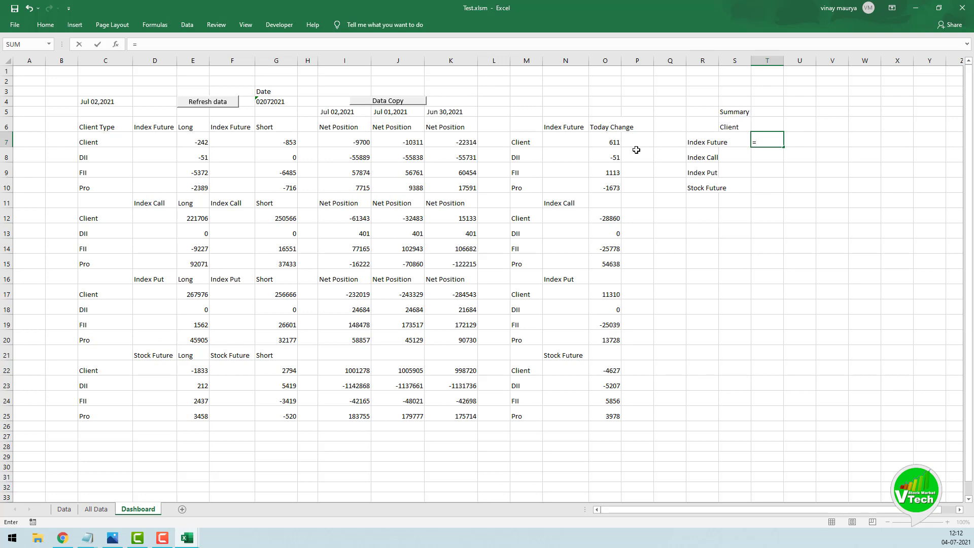
{"action": "left_click", "coordinate": [613, 141]}
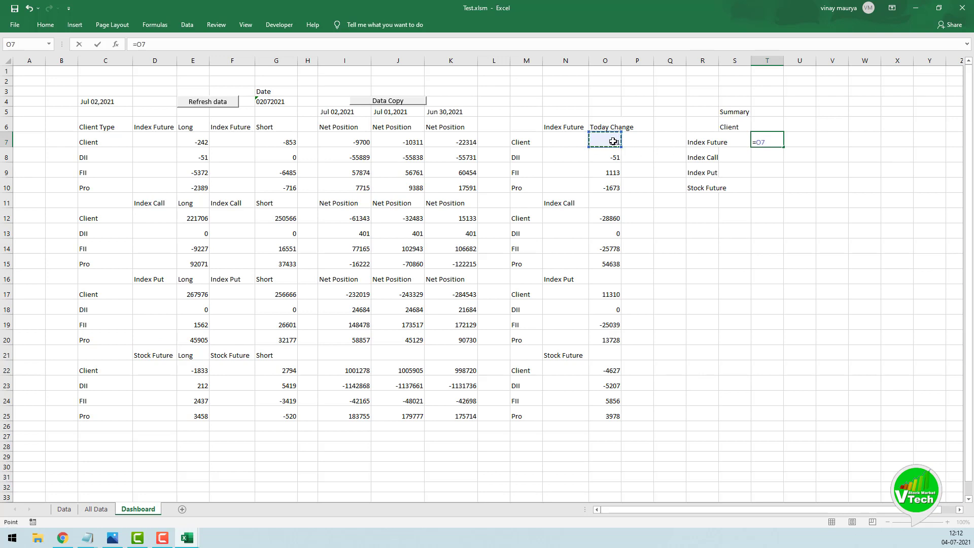
{"action": "key", "text": "Return"}
{"action": "type", "text": "="}
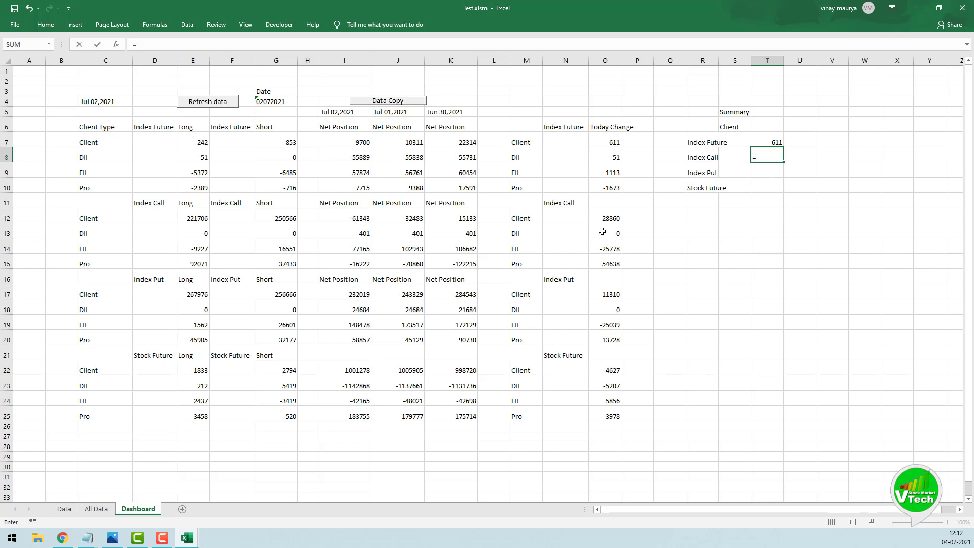
{"action": "left_click", "coordinate": [614, 218]}
{"action": "key", "text": "Return"}
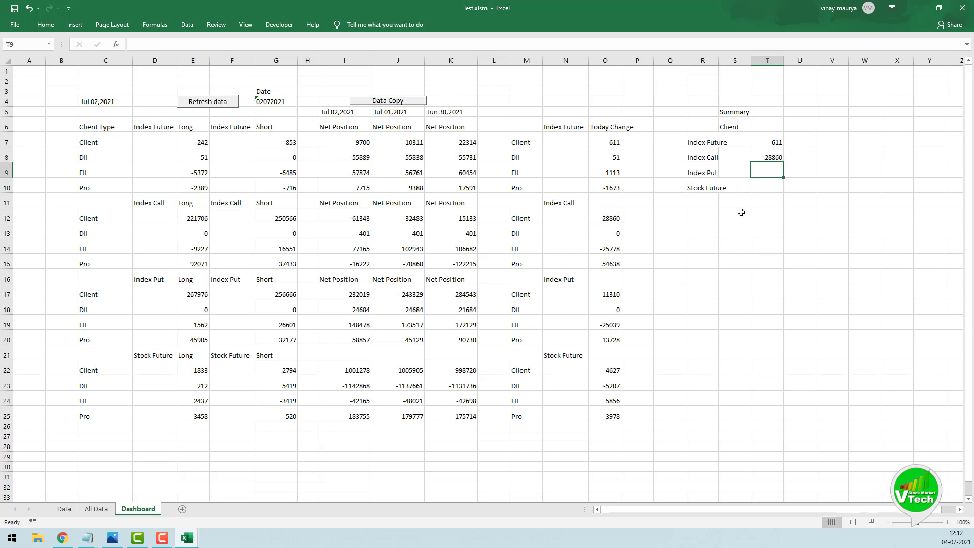
Link the Client summary's Index Put value in T9 to O17 and its Stock Future value in T10 to O22.
{"action": "type", "text": "="}
{"action": "left_click", "coordinate": [611, 293]}
{"action": "key", "text": "Return"}
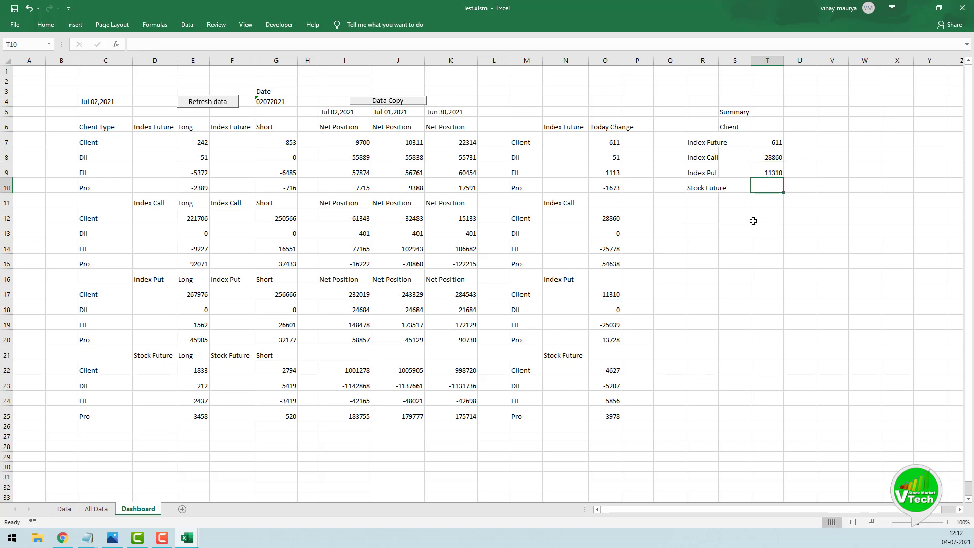
{"action": "type", "text": "="}
{"action": "left_click", "coordinate": [612, 370]}
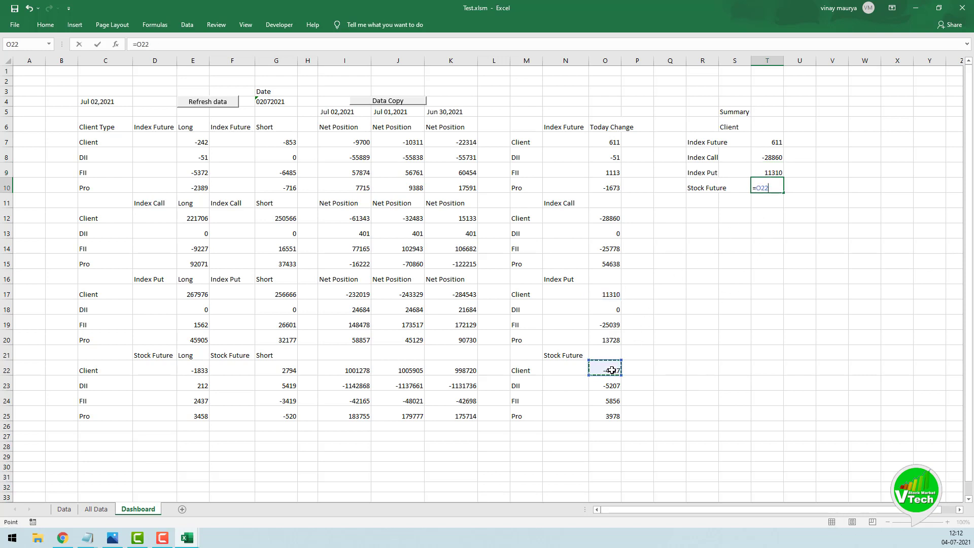
{"action": "key", "text": "Return"}
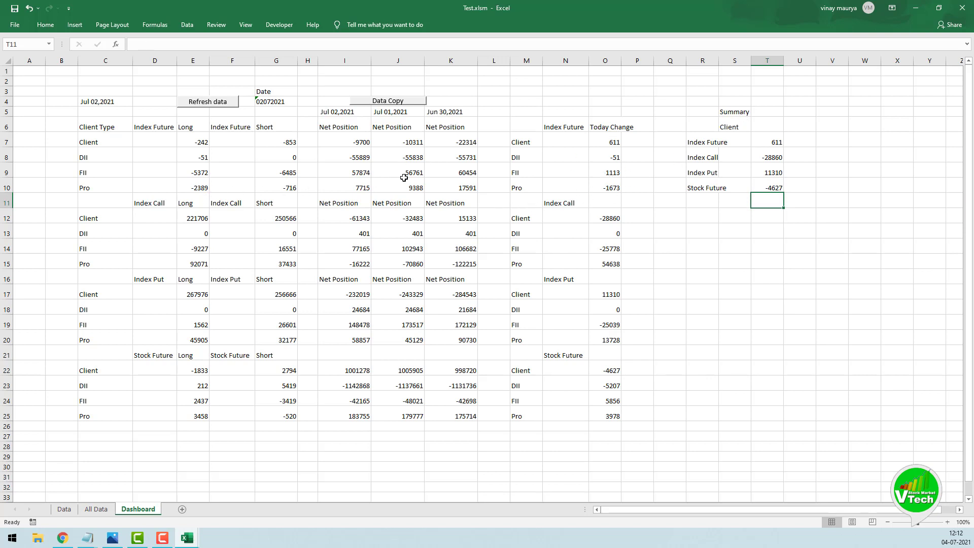
Copy the FII label from M9 to S11 as the heading of the second summary block.
{"action": "left_click", "coordinate": [520, 158]}
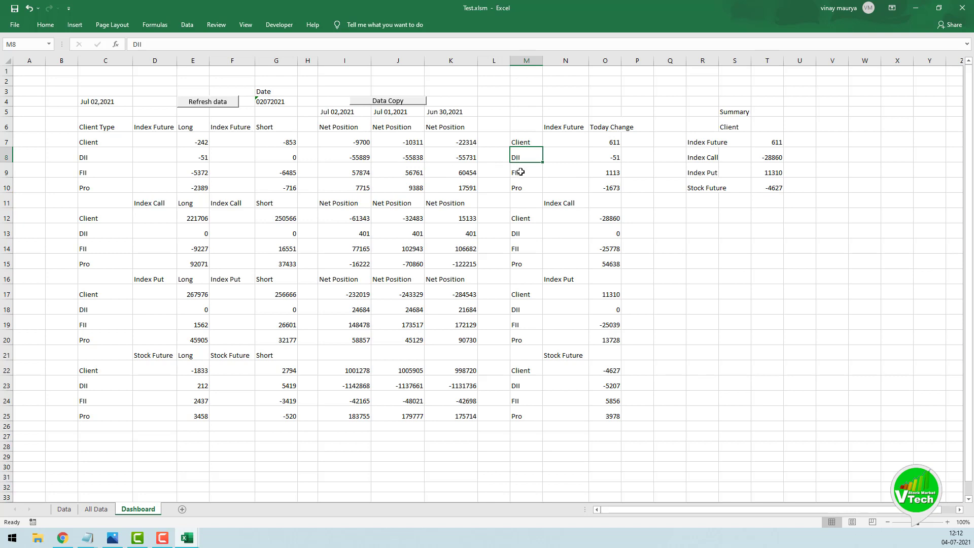
{"action": "left_click", "coordinate": [520, 172]}
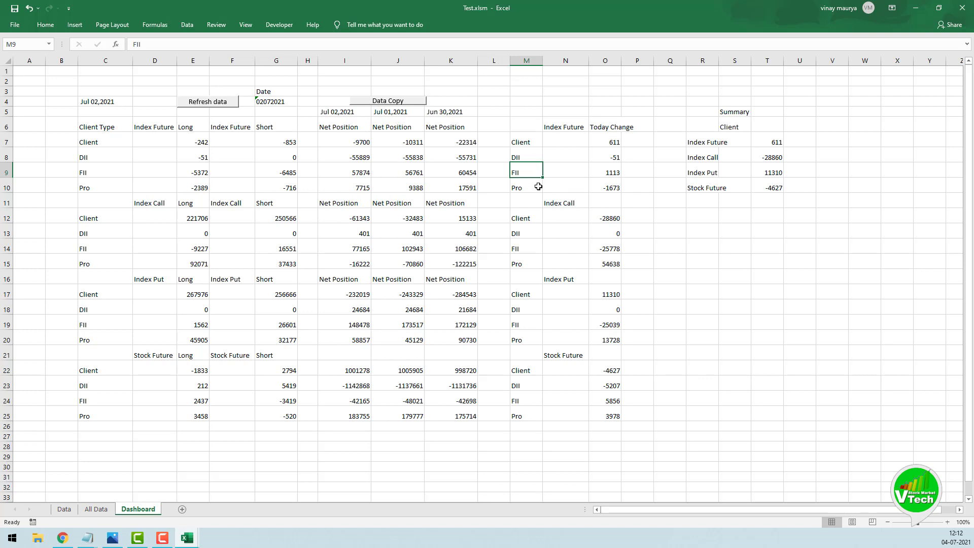
{"action": "key", "text": "ctrl+c"}
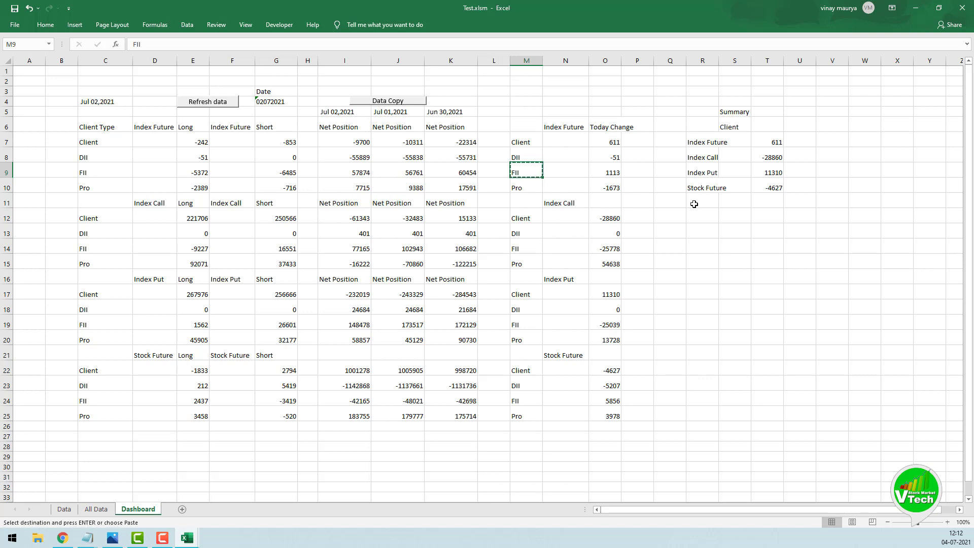
{"action": "left_click", "coordinate": [729, 205]}
{"action": "key", "text": "ctrl+v"}
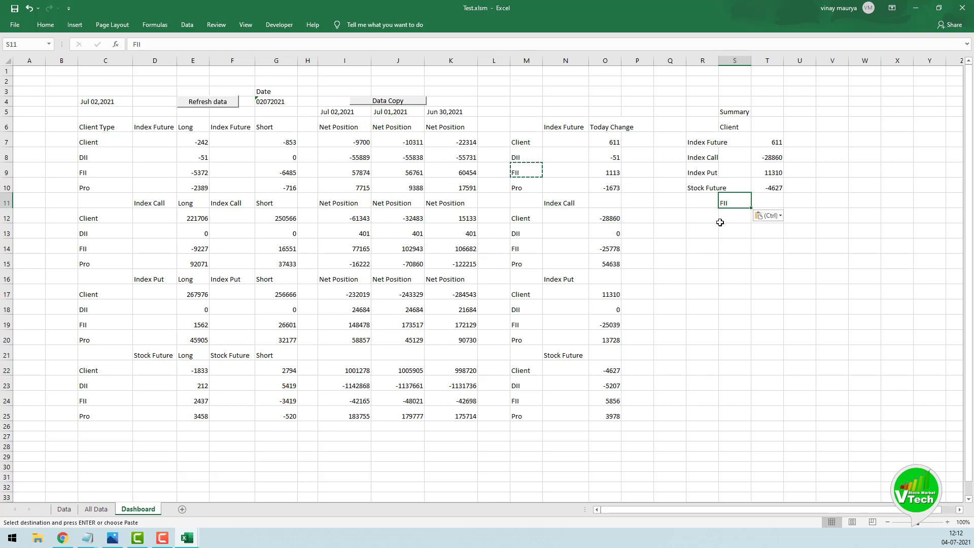
Copy the four row labels from R7:R10 to R12:R15 for the FII summary block.
{"action": "left_click_drag", "start_coordinate": [703, 151], "coordinate": [703, 186]}
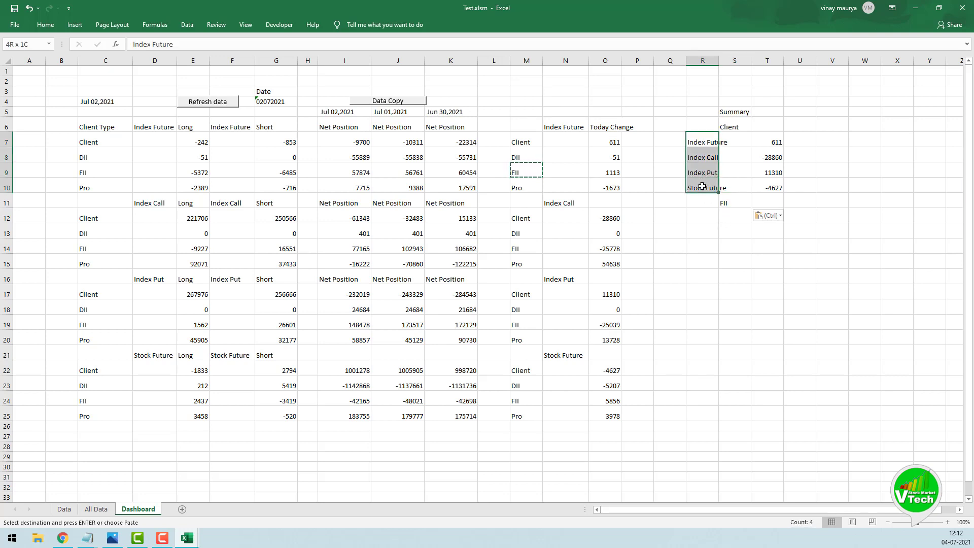
{"action": "key", "text": "ctrl+c"}
{"action": "left_click", "coordinate": [702, 215]}
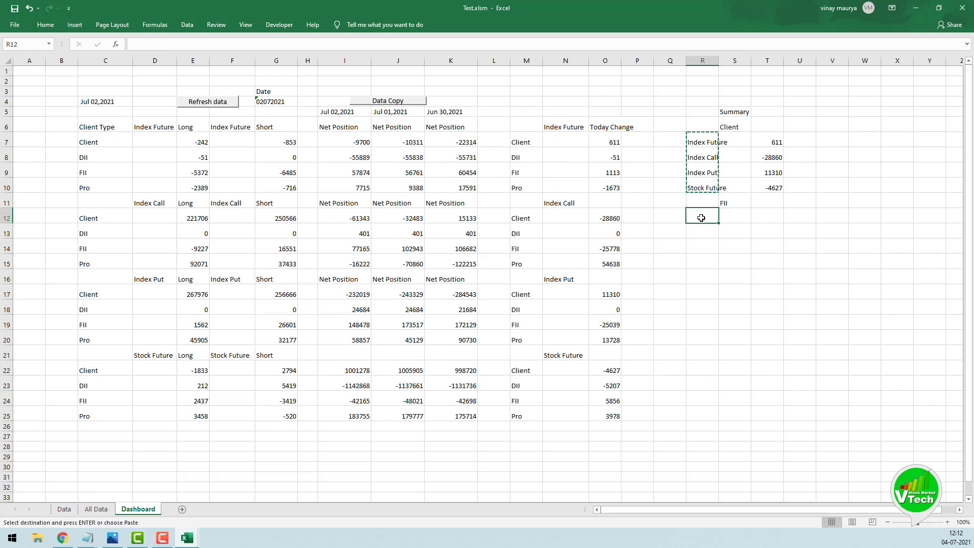
{"action": "key", "text": "ctrl+v"}
Link the FII summary's Index Future value in T12 to O9 and its Index Call value in T13 to O14.
{"action": "left_click", "coordinate": [768, 221]}
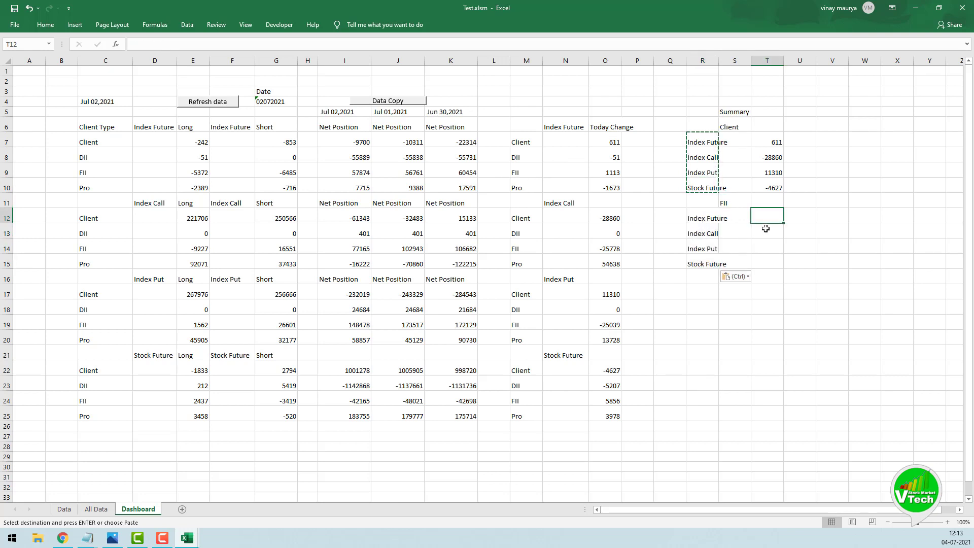
{"action": "type", "text": "="}
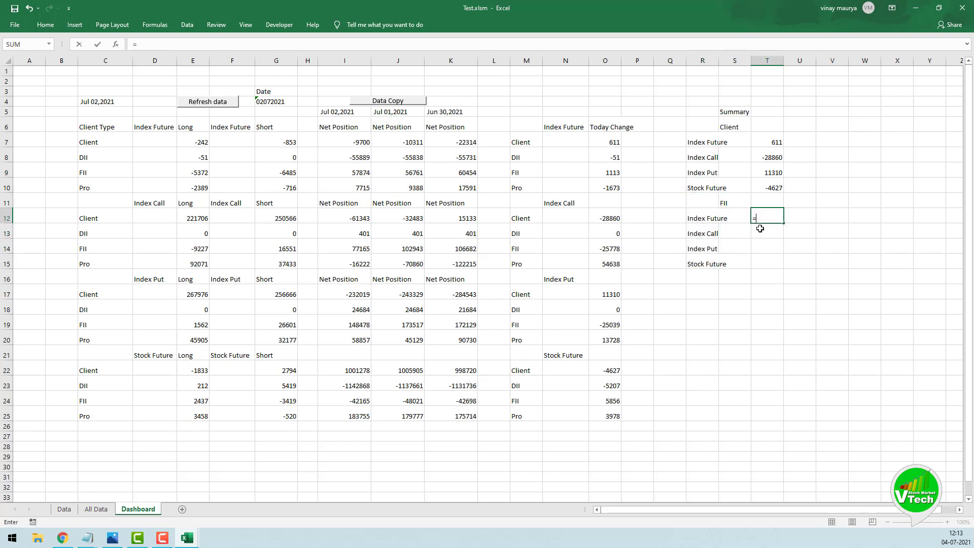
{"action": "left_click", "coordinate": [609, 172]}
{"action": "key", "text": "Return"}
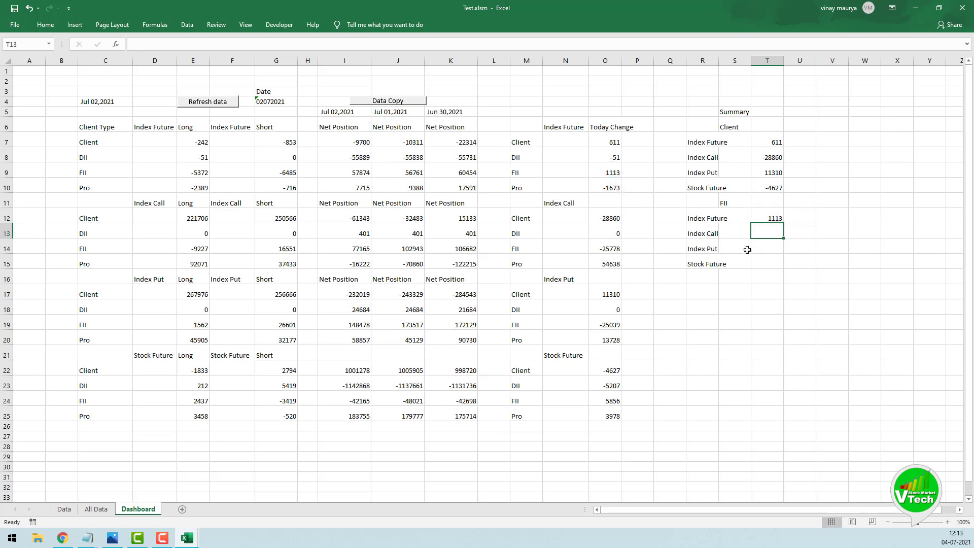
{"action": "type", "text": "="}
{"action": "left_click", "coordinate": [613, 248]}
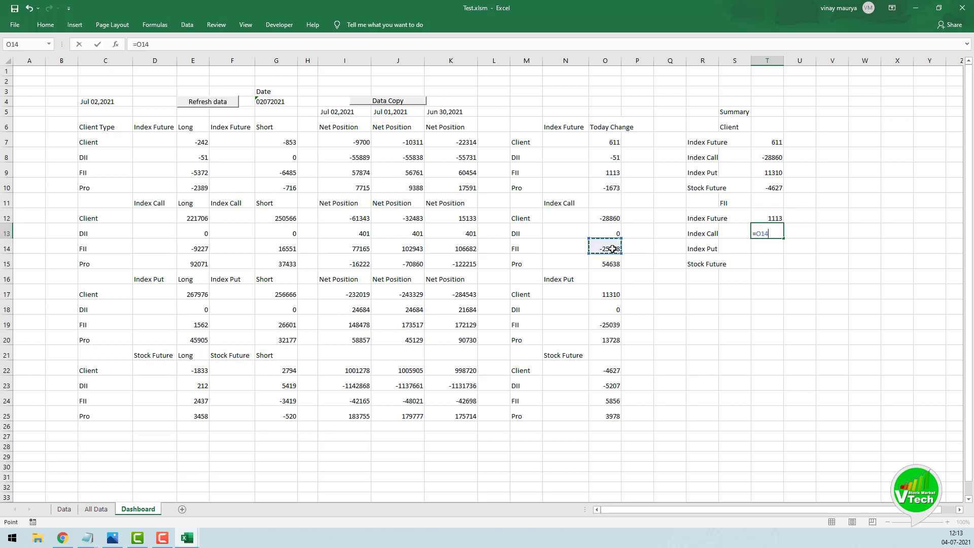
{"action": "key", "text": "Return"}
Link the FII summary's Index Put value in T14 to O19 and its Stock Future value in T15 to O24.
{"action": "type", "text": "="}
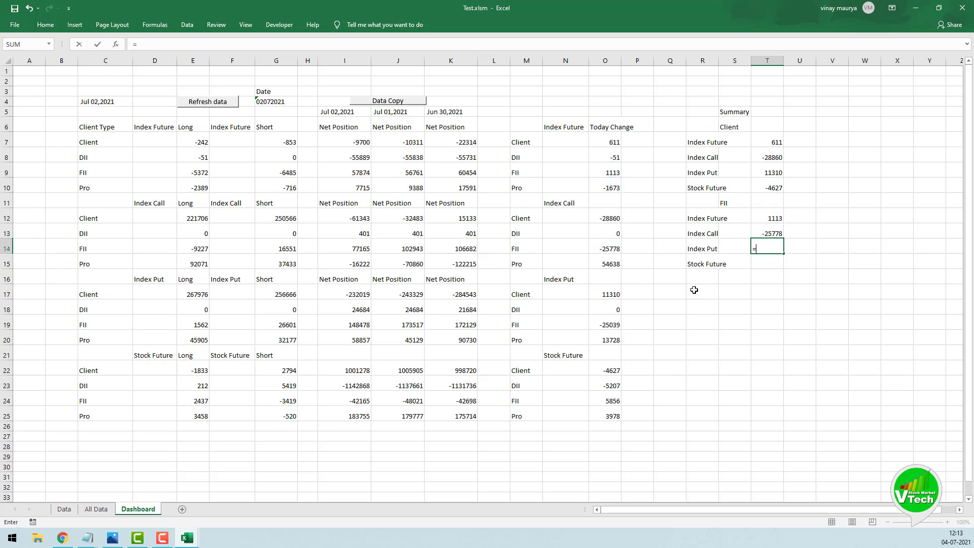
{"action": "left_click", "coordinate": [609, 324]}
{"action": "key", "text": "Return"}
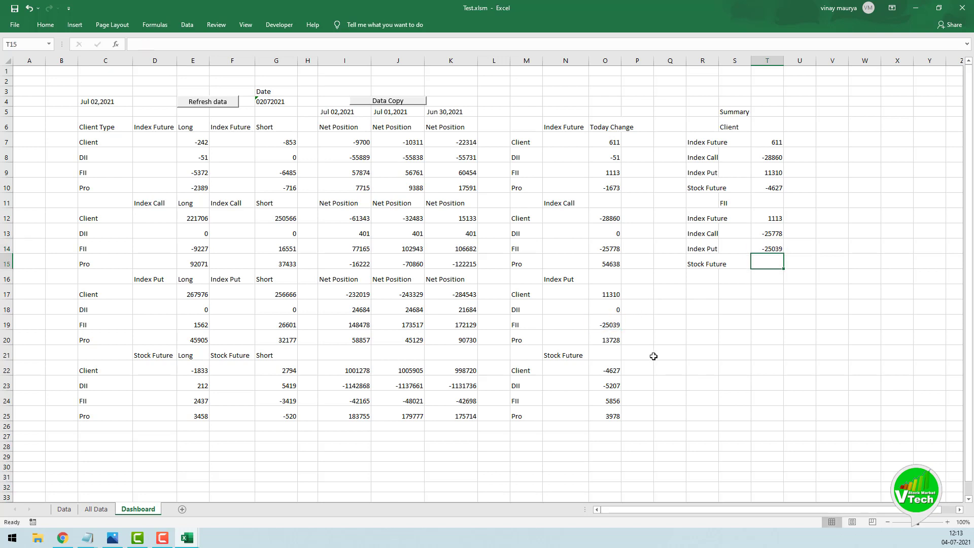
{"action": "type", "text": "="}
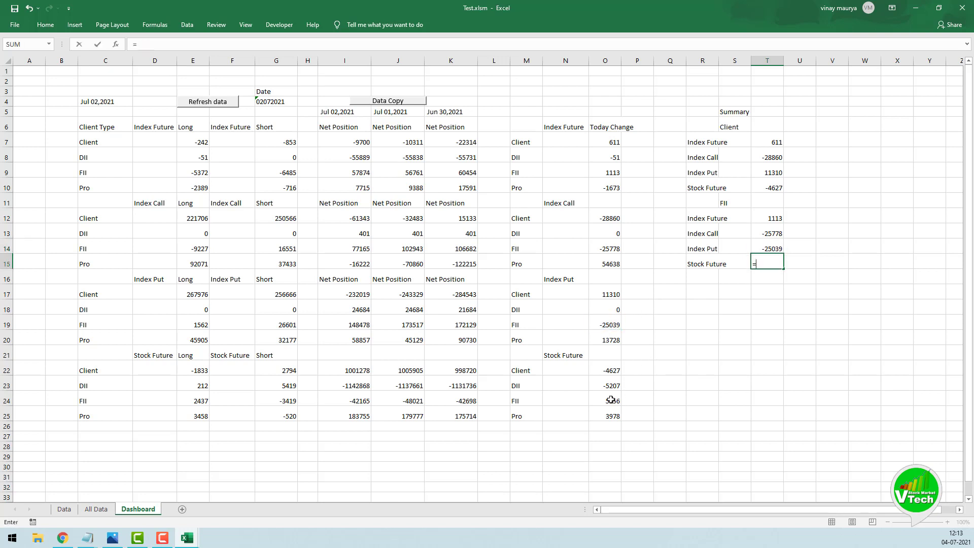
{"action": "left_click", "coordinate": [610, 400]}
{"action": "key", "text": "Return"}
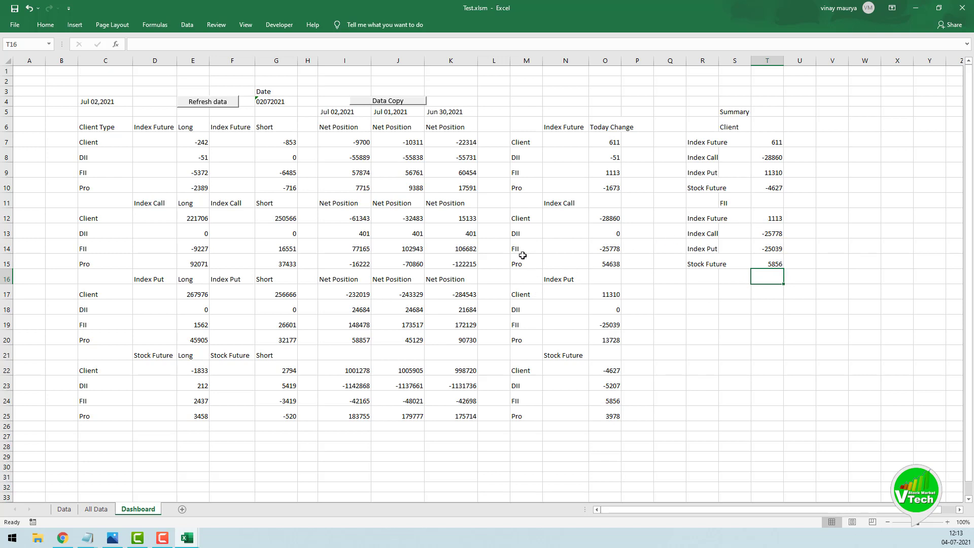
Copy the Pro label from M15 to S16 as the heading of the third summary block.
{"action": "left_click", "coordinate": [523, 277]}
{"action": "left_click", "coordinate": [522, 261]}
{"action": "key", "text": "ctrl+c"}
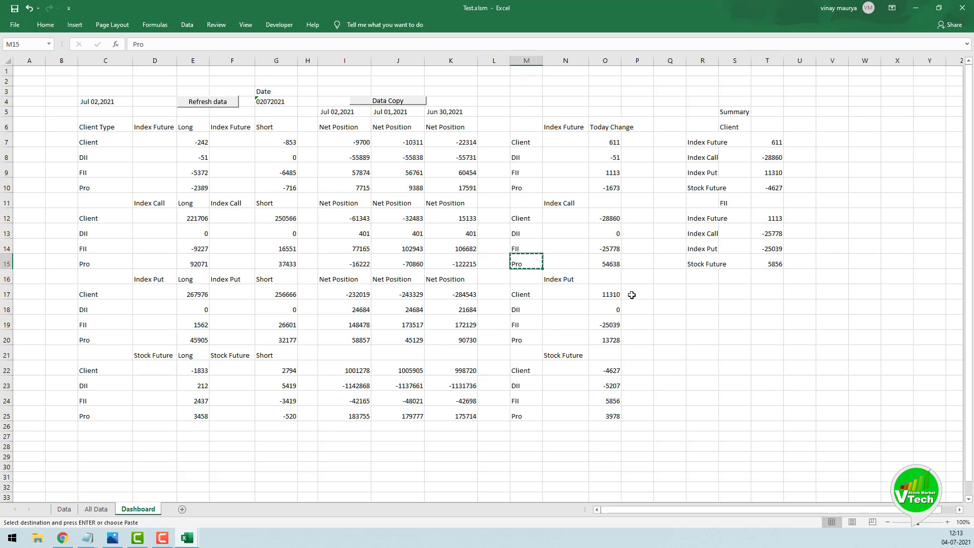
{"action": "left_click", "coordinate": [735, 279]}
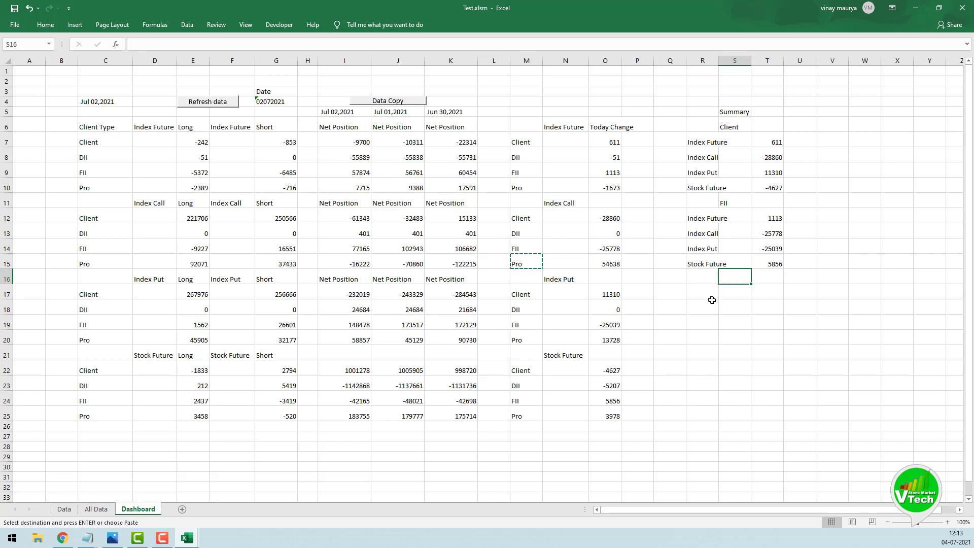
{"action": "key", "text": "ctrl+v"}
Copy the four row labels from R12:R15 to R17:R20 for the Pro summary block.
{"action": "left_click_drag", "start_coordinate": [696, 219], "coordinate": [697, 262]}
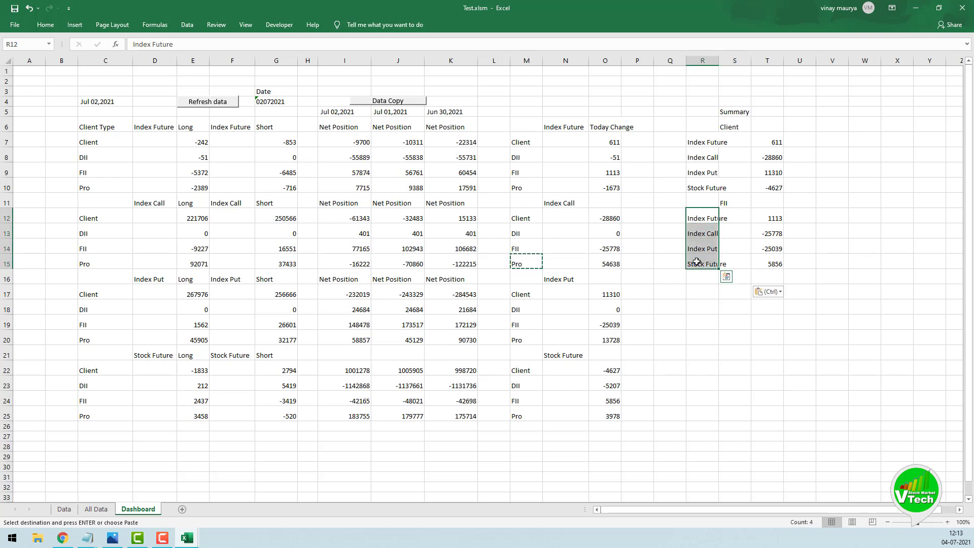
{"action": "key", "text": "ctrl+c"}
{"action": "left_click", "coordinate": [696, 298]}
{"action": "key", "text": "ctrl+v"}
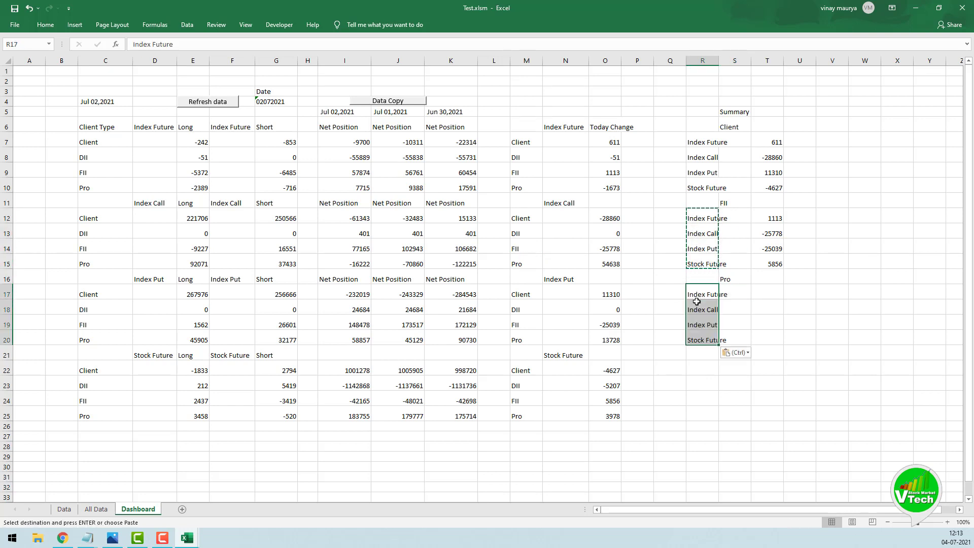
Link the Pro summary's Index Future value in T17 to O10 and its Index Call value in T18 to O15.
{"action": "left_click", "coordinate": [736, 294]}
{"action": "left_click", "coordinate": [756, 293]}
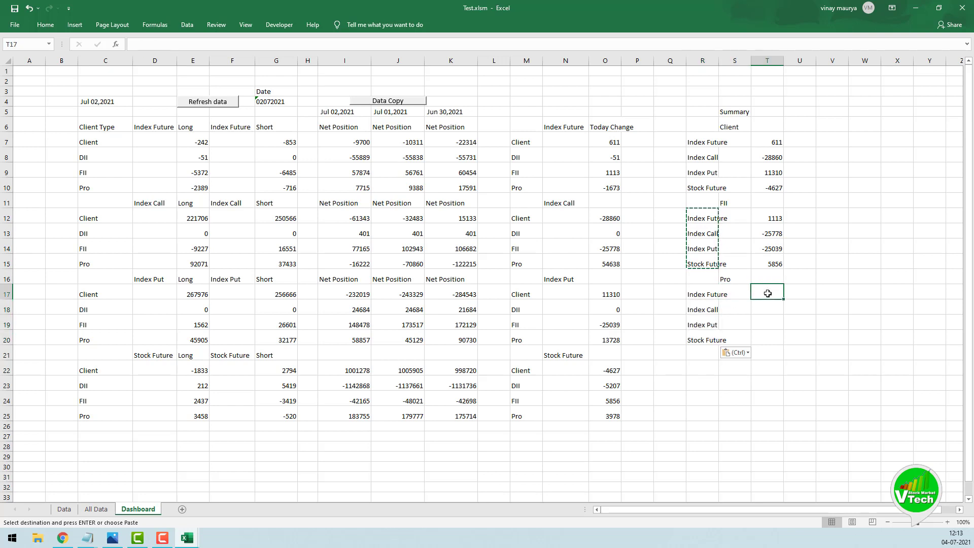
{"action": "type", "text": "="}
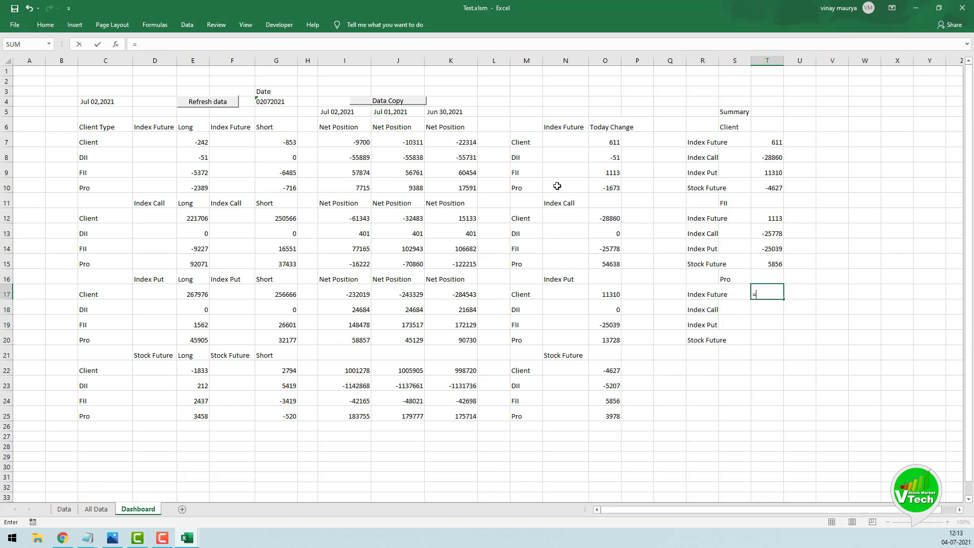
{"action": "left_click", "coordinate": [612, 188]}
{"action": "key", "text": "Return"}
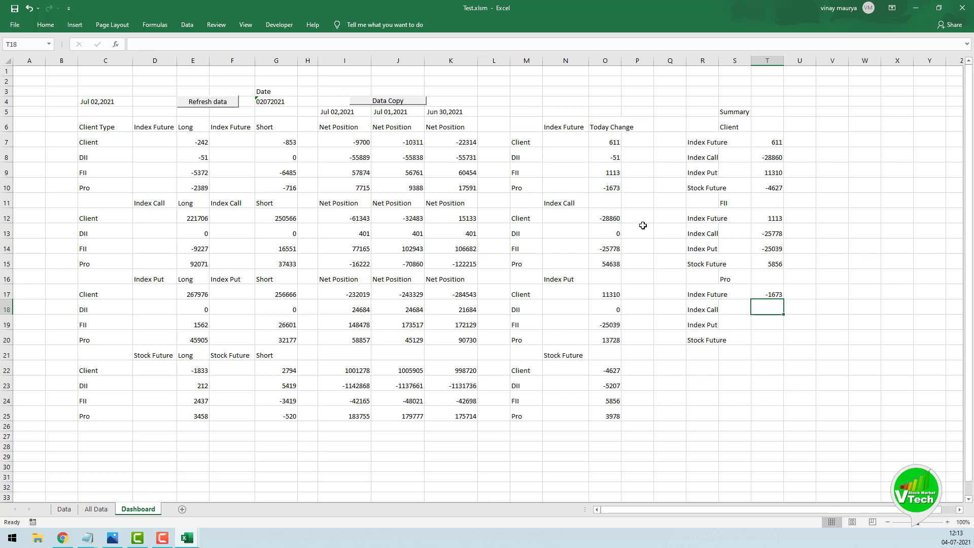
{"action": "type", "text": "="}
{"action": "left_click", "coordinate": [610, 261]}
{"action": "key", "text": "Return"}
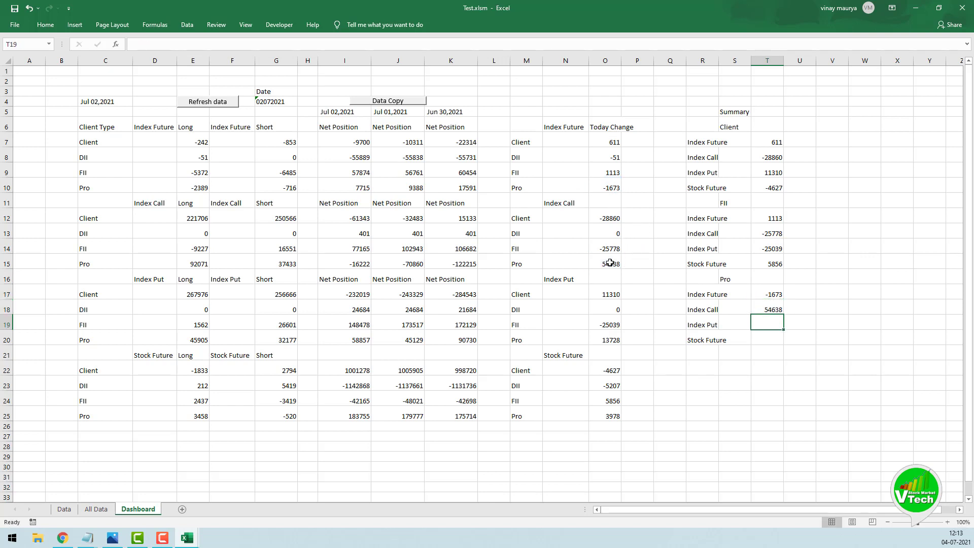
Link the Pro summary's Index Put value in T19 to O20 and its Stock Future value in T20 to O25.
{"action": "type", "text": "="}
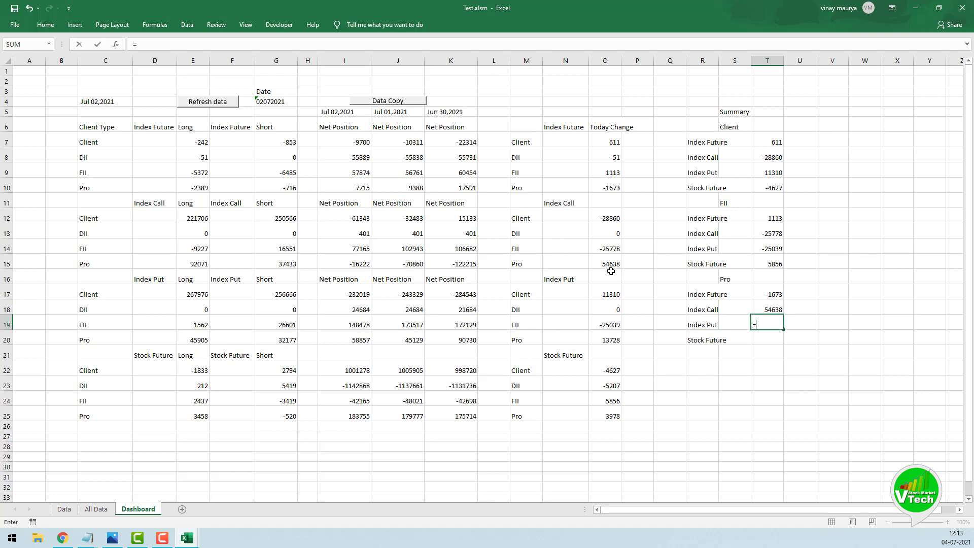
{"action": "left_click", "coordinate": [611, 340]}
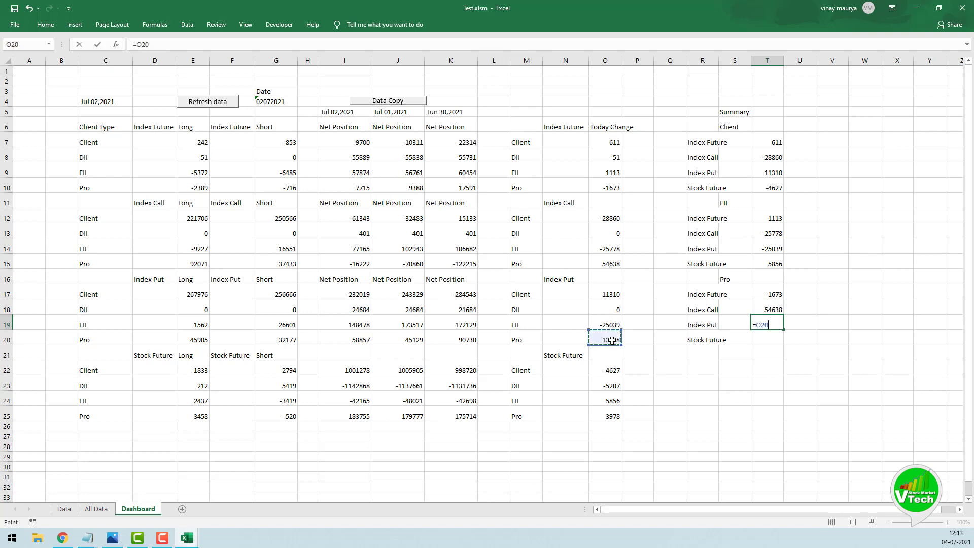
{"action": "key", "text": "Return"}
{"action": "type", "text": "="}
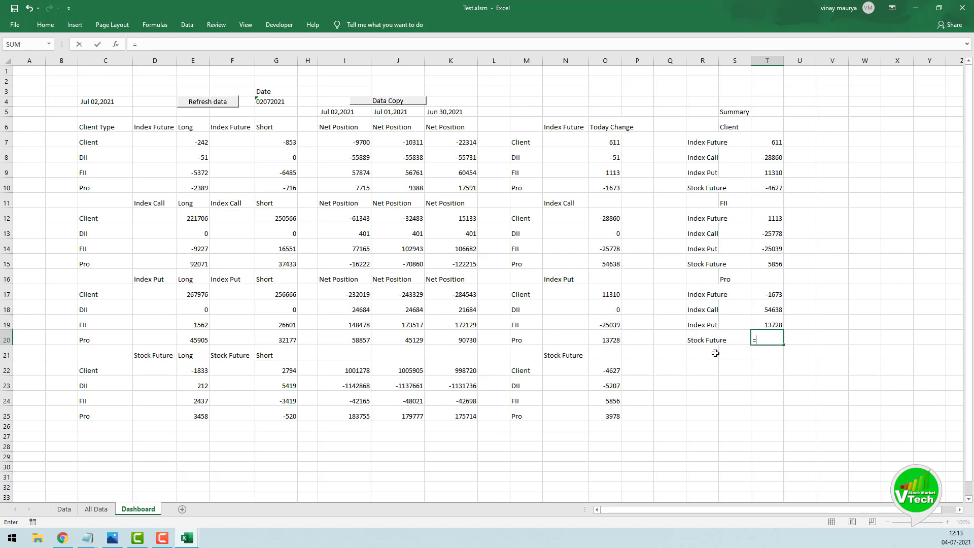
{"action": "left_click", "coordinate": [619, 418]}
{"action": "key", "text": "Return"}
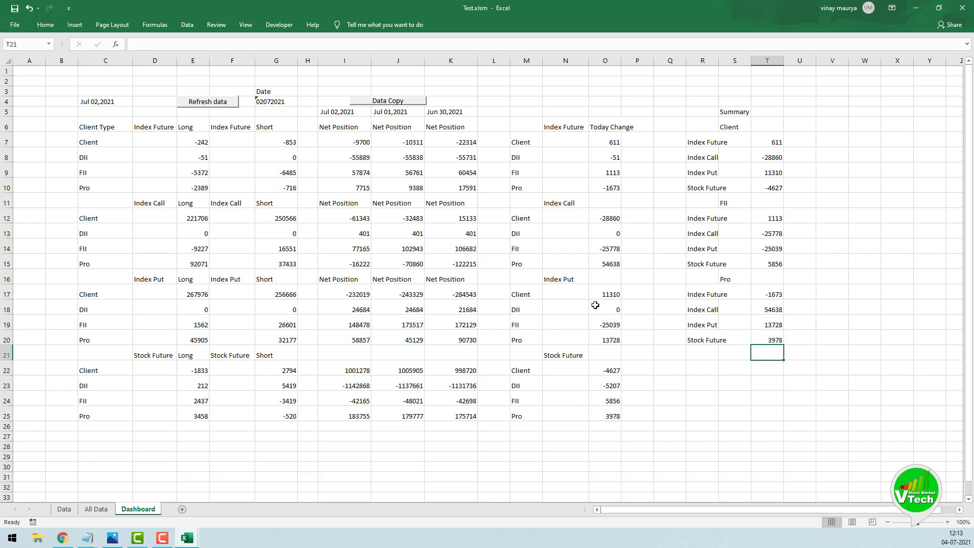
Copy the DII label from M18 to S21 as the heading of the fourth summary block.
{"action": "left_click", "coordinate": [534, 309]}
{"action": "key", "text": "ctrl+c"}
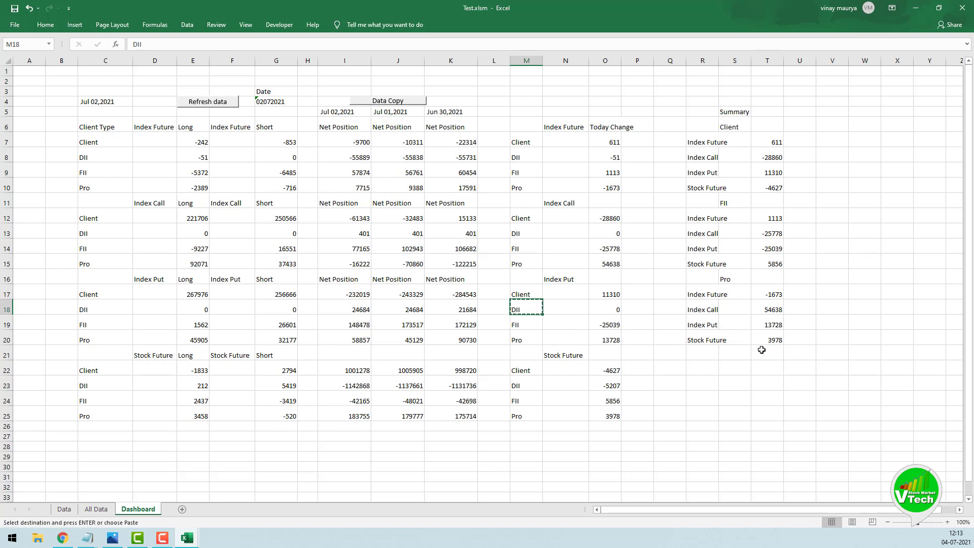
{"action": "left_click", "coordinate": [734, 355]}
{"action": "key", "text": "ctrl+v"}
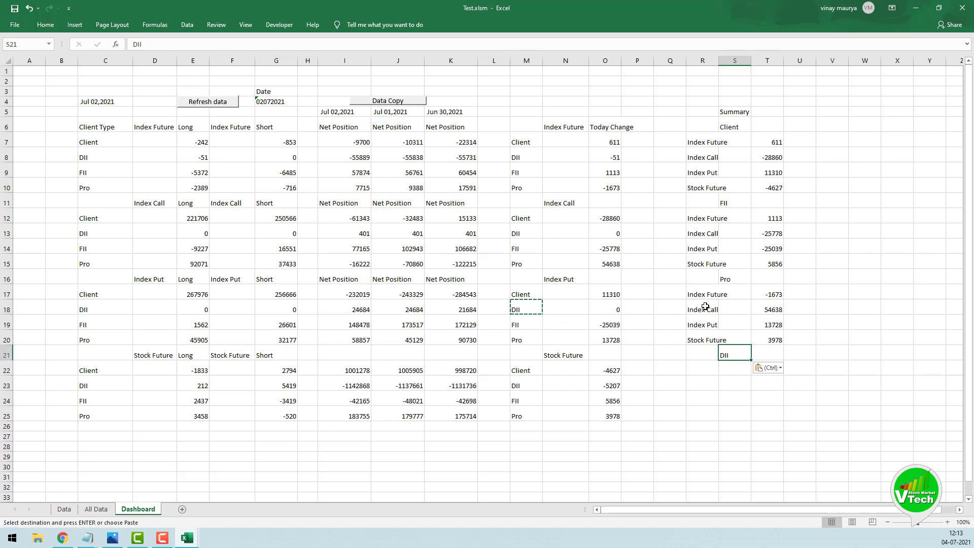
Copy the four row labels from R17:R20 to R22:R25 for the DII summary block.
{"action": "left_click_drag", "start_coordinate": [702, 295], "coordinate": [701, 337]}
{"action": "key", "text": "ctrl+c"}
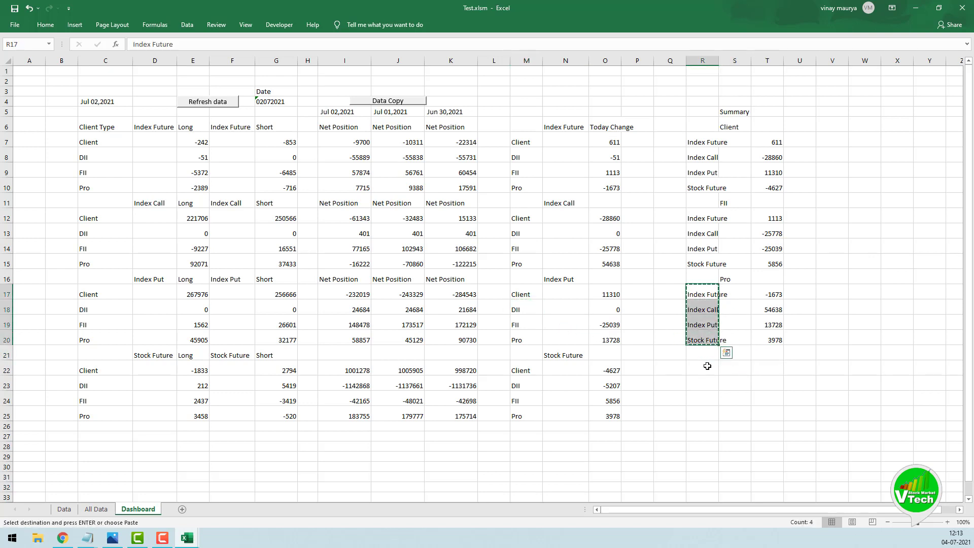
{"action": "left_click", "coordinate": [702, 355]}
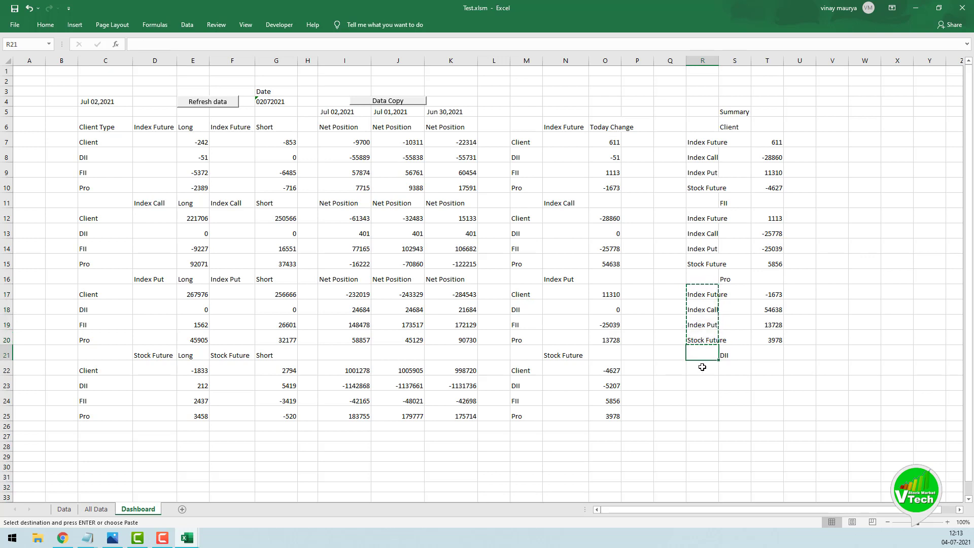
{"action": "left_click", "coordinate": [702, 366]}
{"action": "key", "text": "ctrl+v"}
Link the DII summary's Index Future value in T22 to O8 and its Index Call value in T23 to O13.
{"action": "left_click", "coordinate": [762, 371]}
{"action": "type", "text": "="}
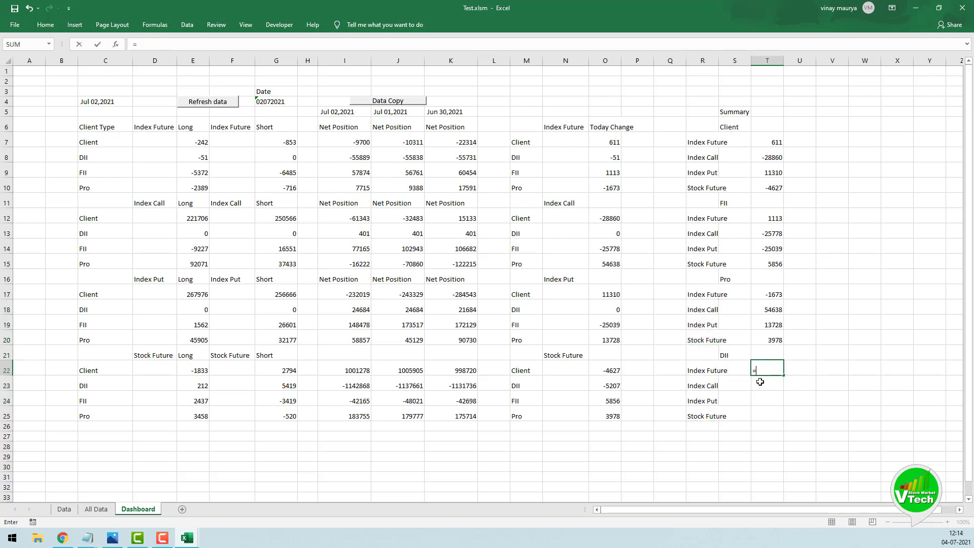
{"action": "left_click", "coordinate": [618, 158]}
{"action": "key", "text": "Return"}
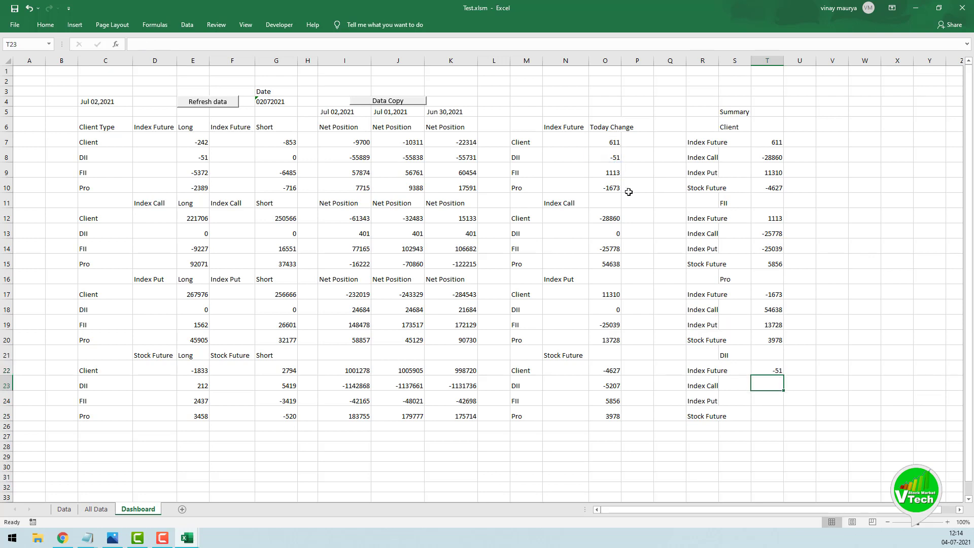
{"action": "type", "text": "="}
{"action": "left_click", "coordinate": [616, 235]}
{"action": "key", "text": "Return"}
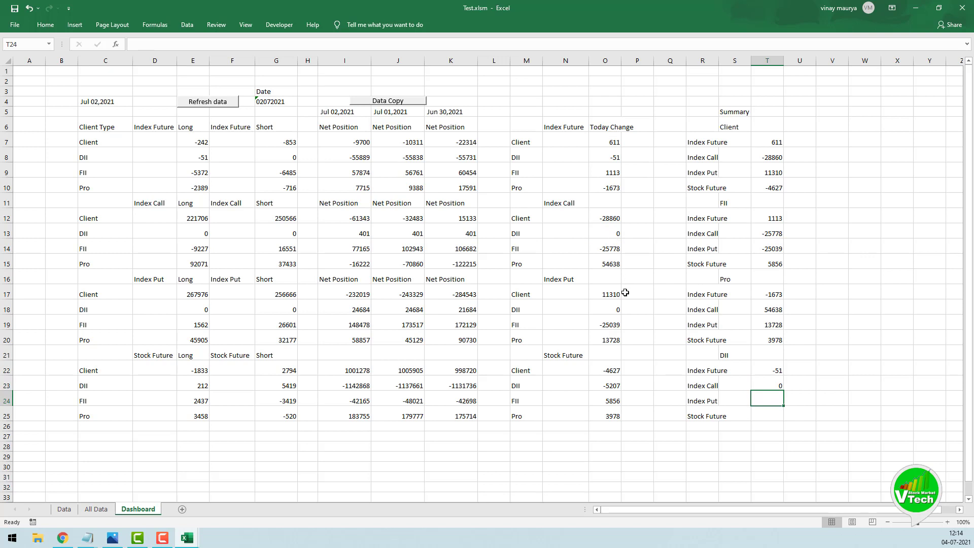
Link the DII summary's Index Put value in T24 to O18 and its Stock Future value in T25 to O23.
{"action": "type", "text": "="}
{"action": "left_click", "coordinate": [614, 310]}
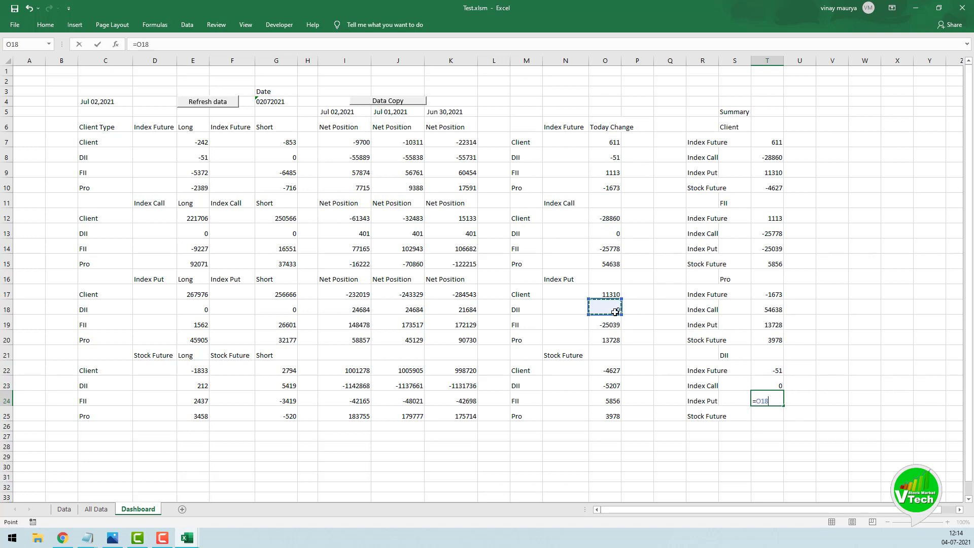
{"action": "key", "text": "Return"}
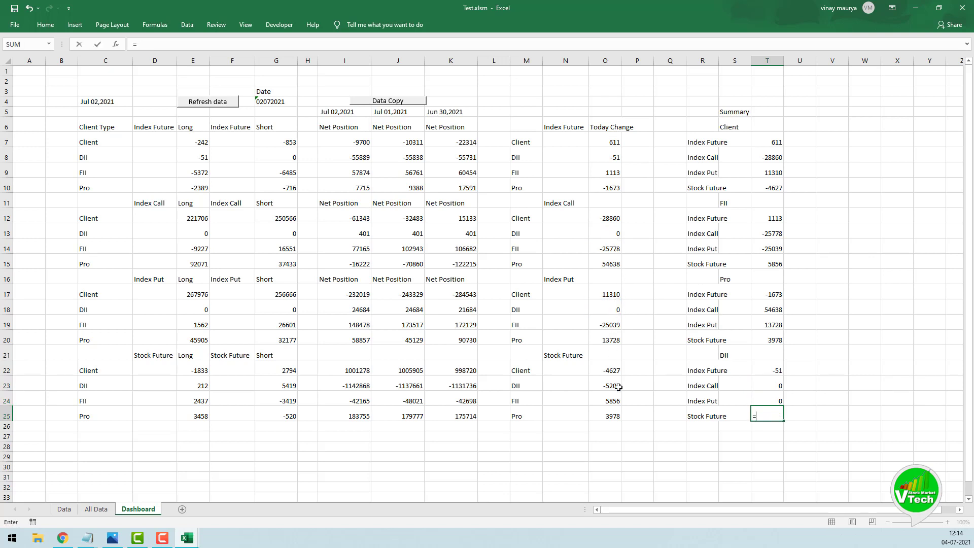
{"action": "type", "text": "="}
{"action": "left_click", "coordinate": [611, 386]}
{"action": "key", "text": "Return"}
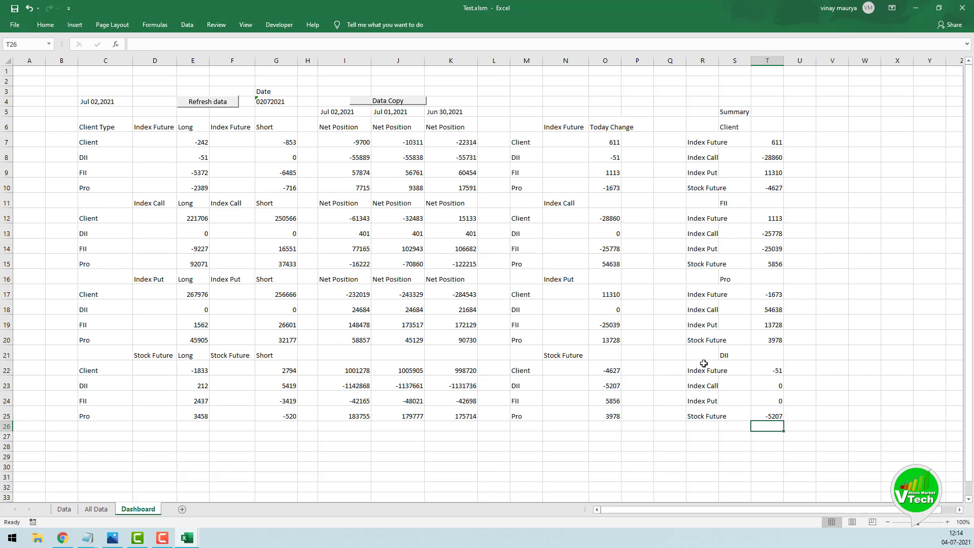
{"action": "left_click", "coordinate": [809, 325]}
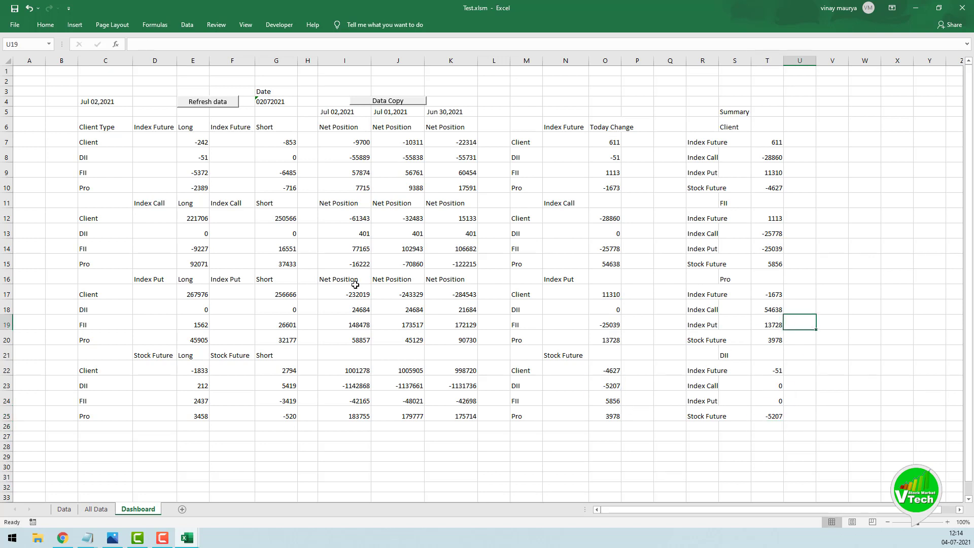
Enter the formula =IF(E7>0,"Create Long",IF(E7<0,"Close long","")) in D7 for the Client's Index Future long position.
{"action": "left_click", "coordinate": [141, 142]}
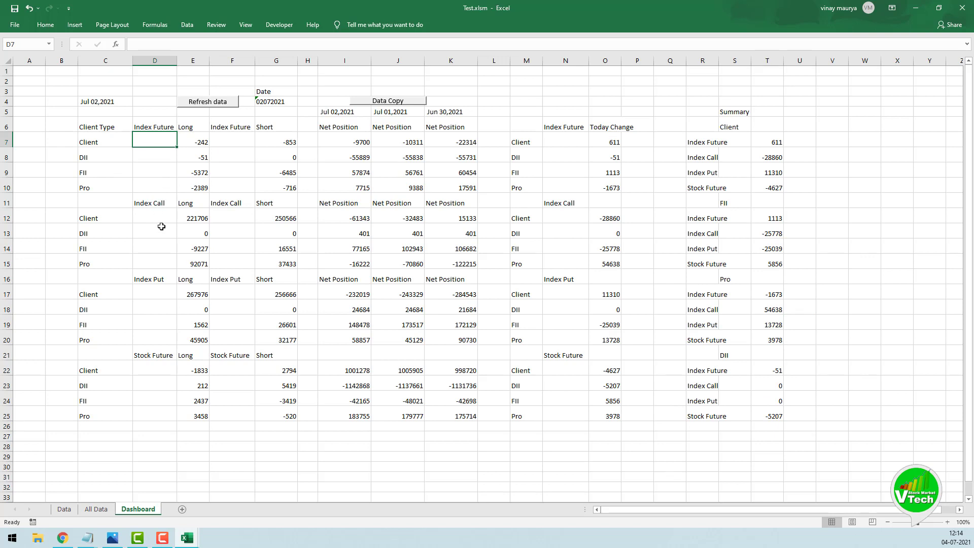
{"action": "type", "text": "=if"}
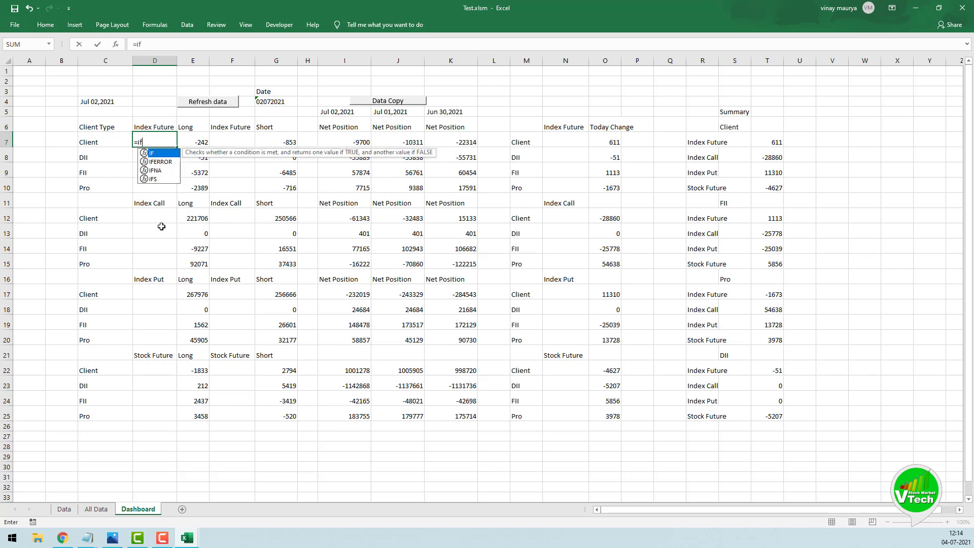
{"action": "type", "text": "("}
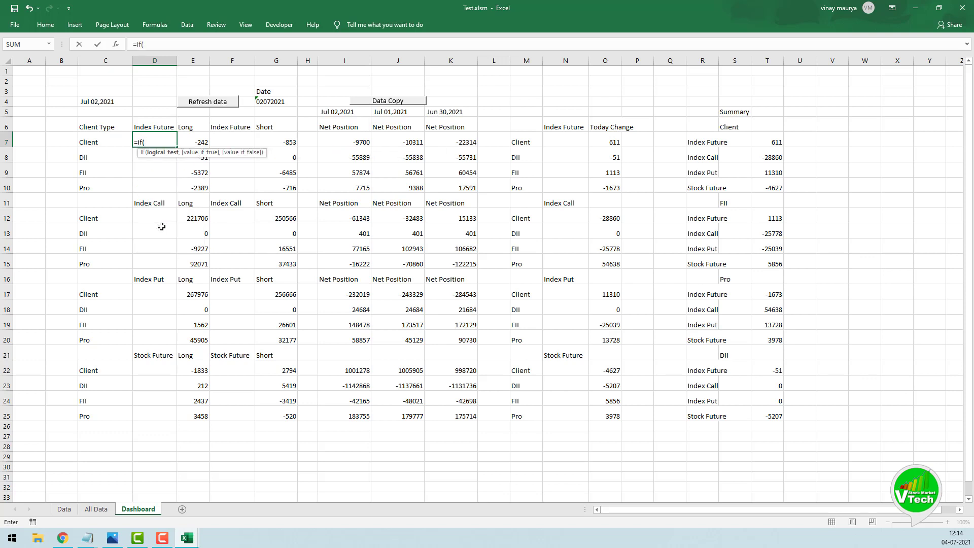
{"action": "left_click", "coordinate": [198, 143]}
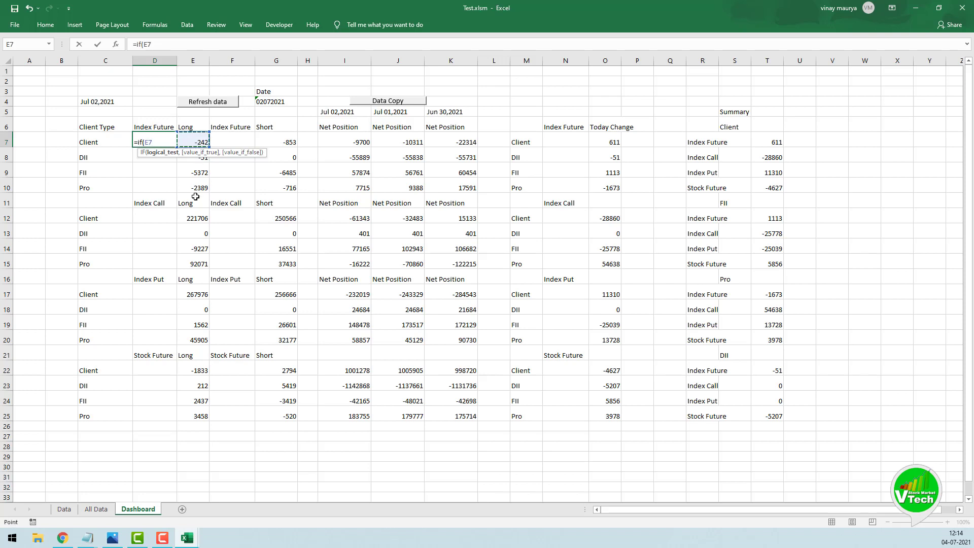
{"action": "type", "text": ">0,\"Cre"}
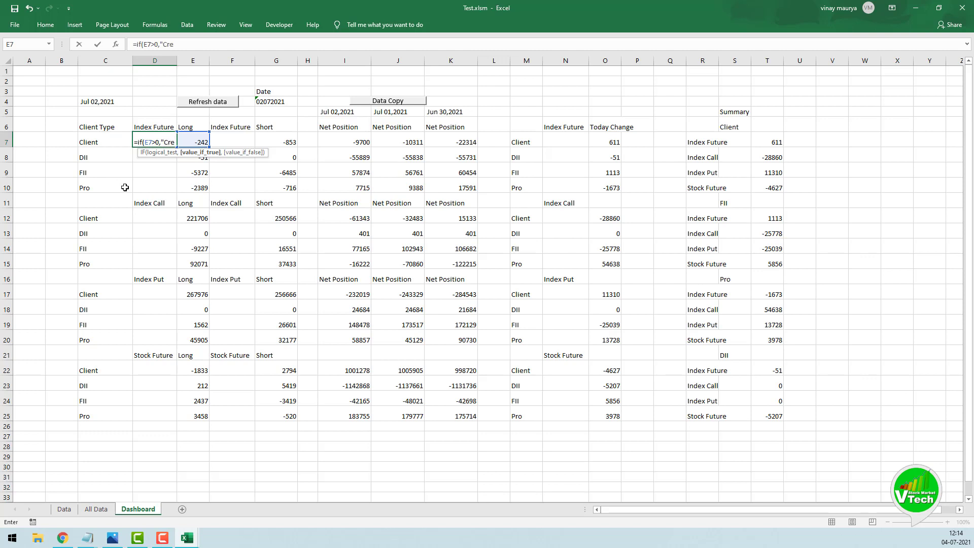
{"action": "type", "text": "ate Long"}
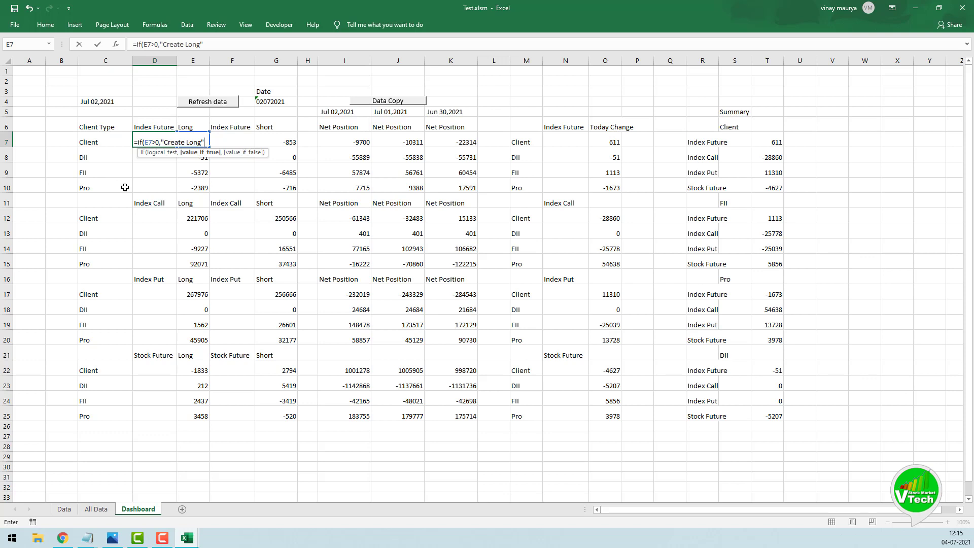
{"action": "type", "text": ",if"}
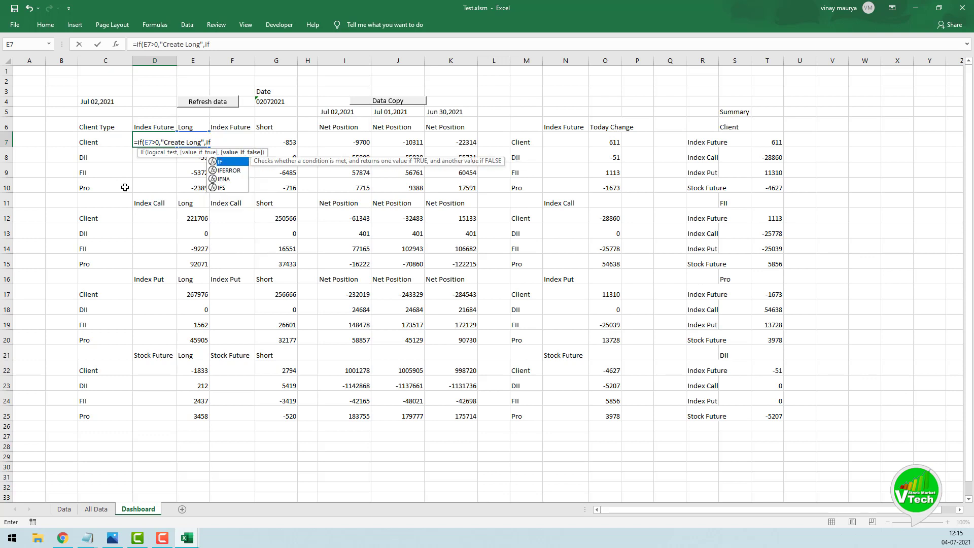
{"action": "type", "text": "("}
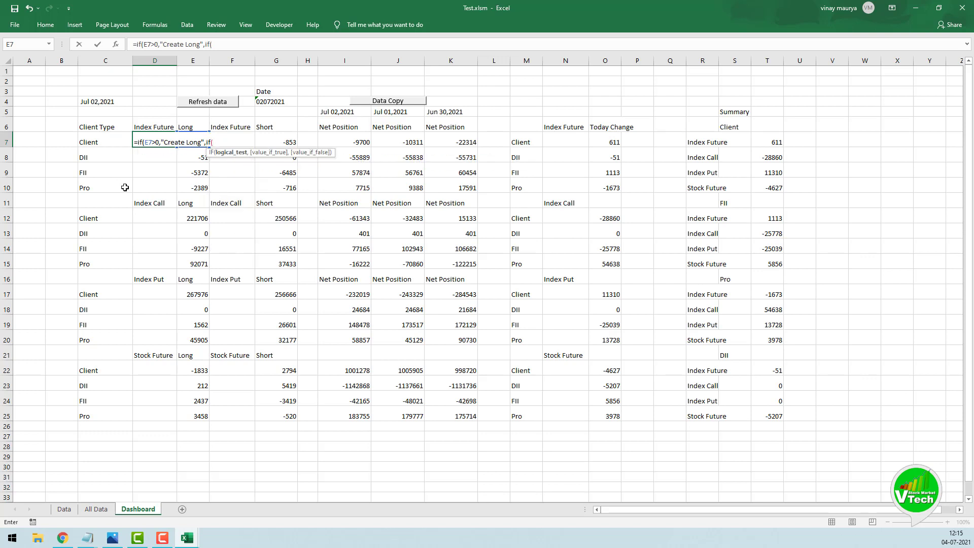
{"action": "type", "text": "E7<0,"}
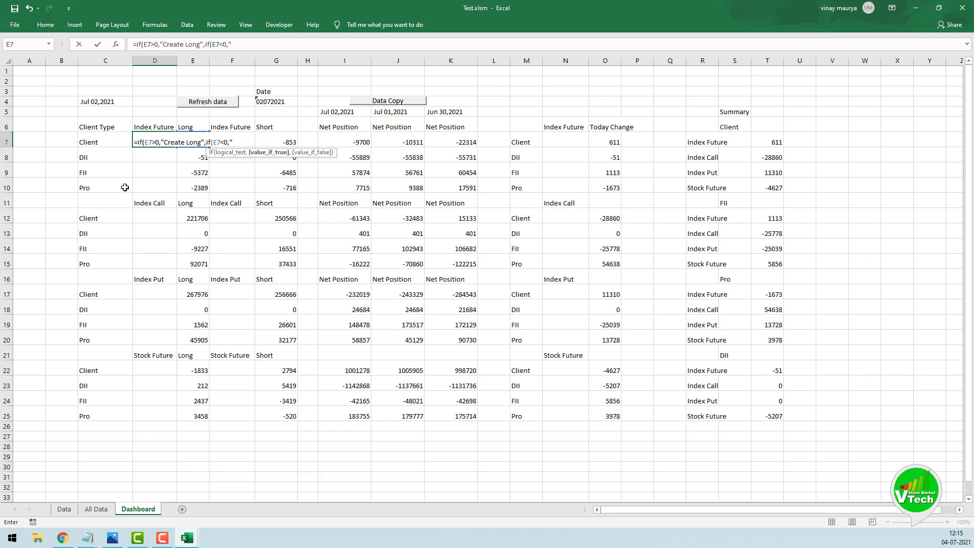
{"action": "type", "text": "ose long\","}
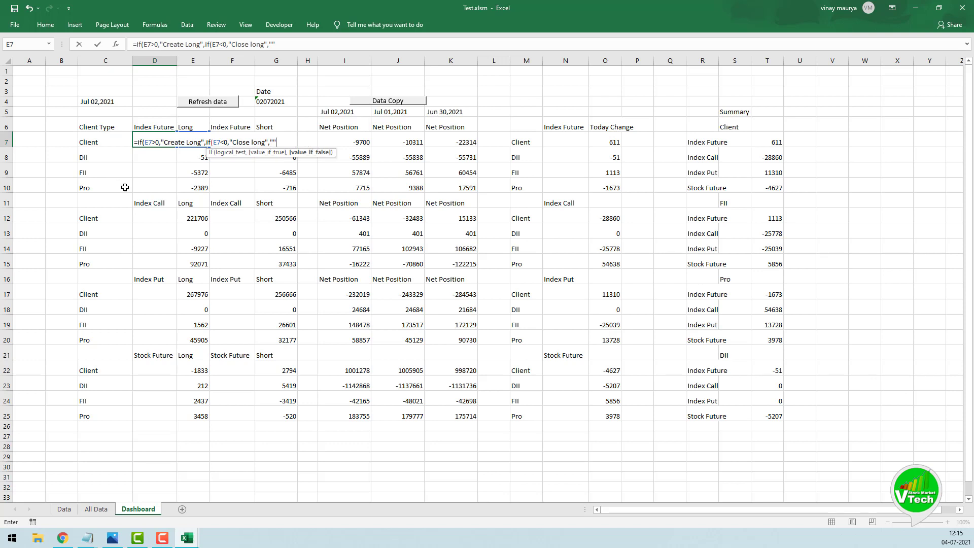
{"action": "type", "text": "\"\"))"}
{"action": "key", "text": "Return"}
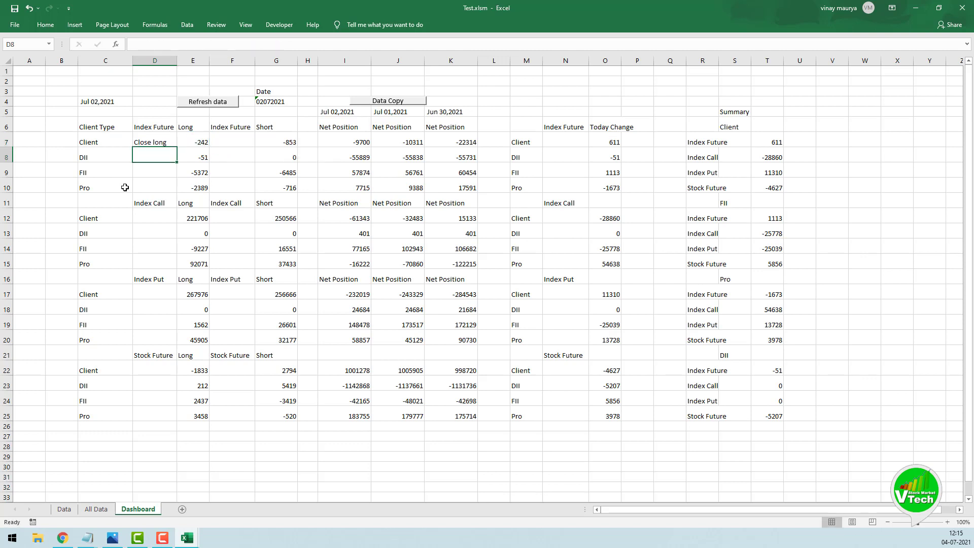
Fill the D7 formula down to D10, and copy it into D12:D15 for the Index Call block.
{"action": "left_click", "coordinate": [146, 141]}
{"action": "left_click_drag", "start_coordinate": [178, 147], "coordinate": [178, 192]}
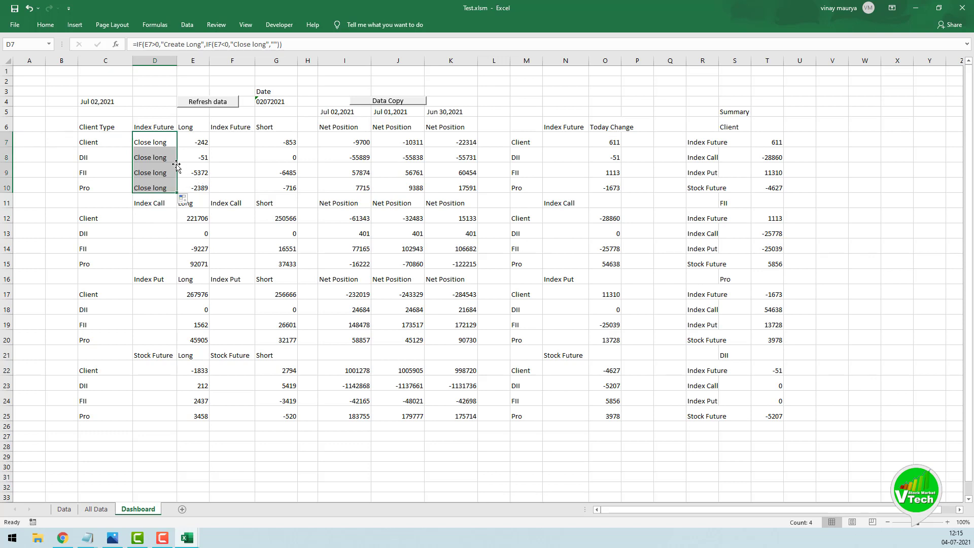
{"action": "left_click", "coordinate": [157, 142]}
{"action": "key", "text": "ctrl+c"}
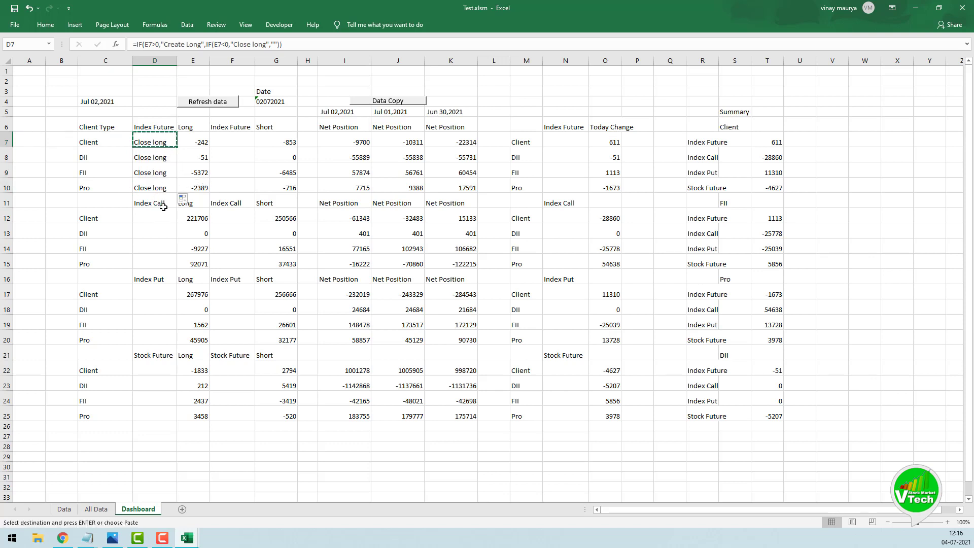
{"action": "left_click", "coordinate": [159, 235]}
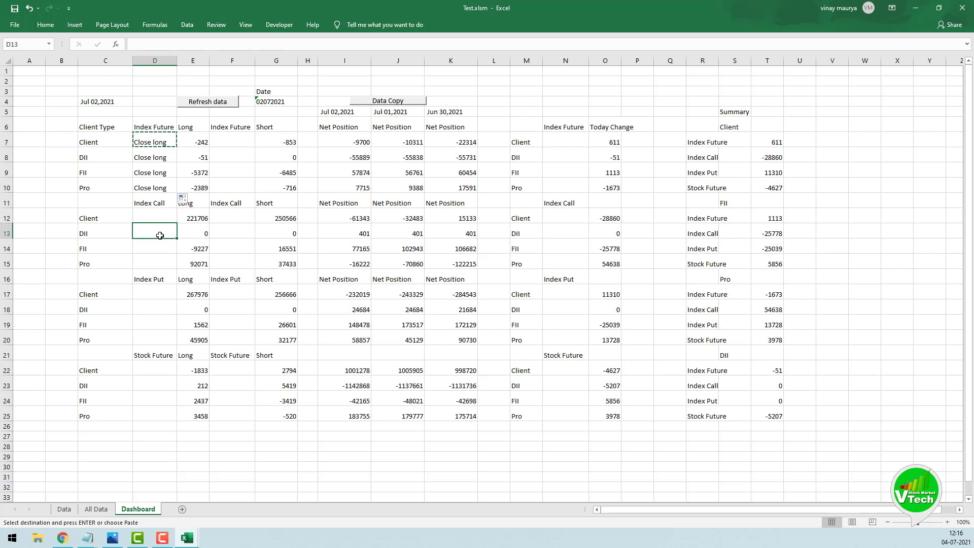
{"action": "left_click", "coordinate": [156, 216]}
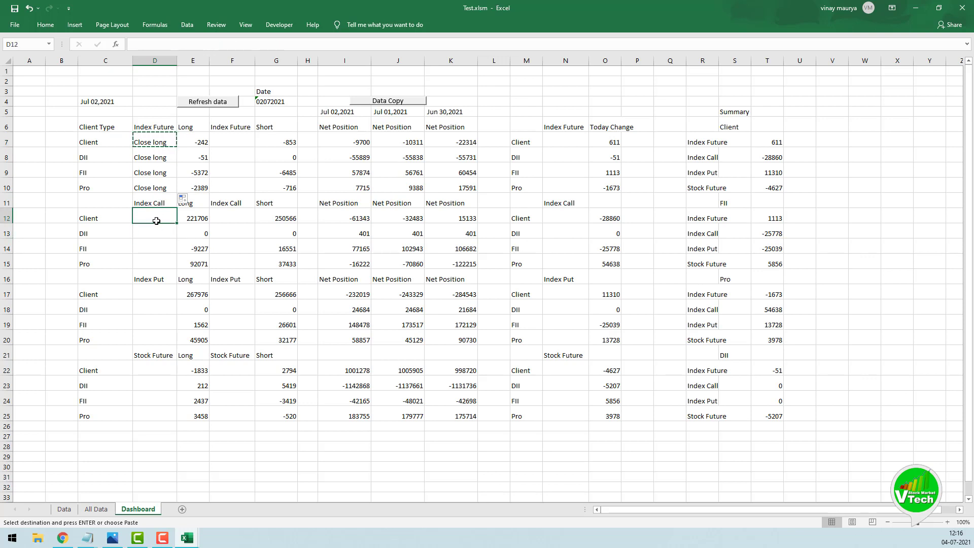
{"action": "key", "text": "ctrl+v"}
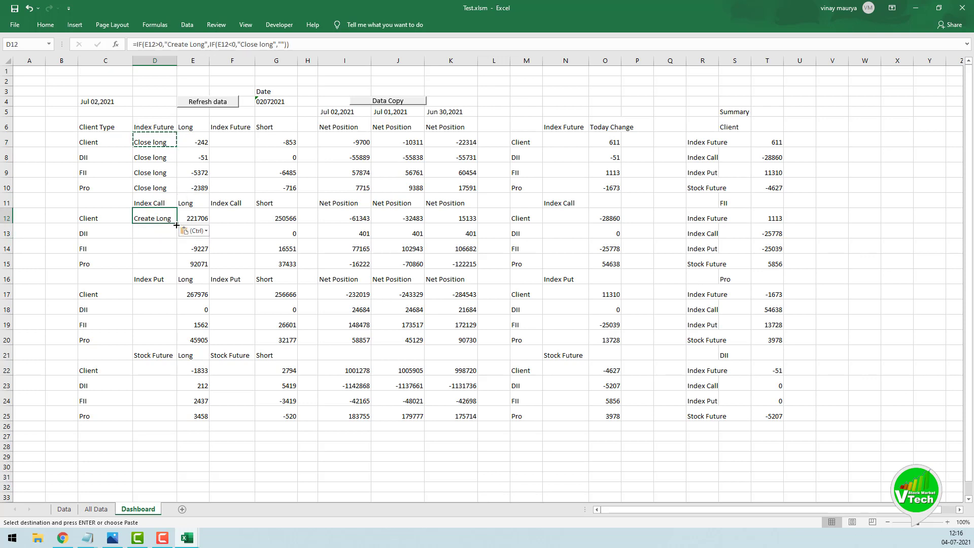
{"action": "left_click_drag", "start_coordinate": [176, 224], "coordinate": [177, 265]}
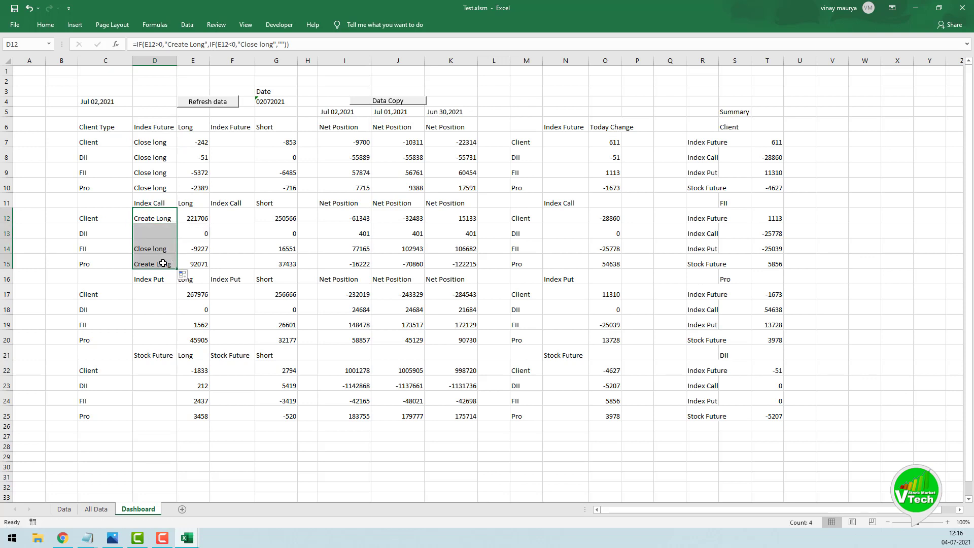
Copy the long-position formula from D15 to D17 and fill it down to D20 for the Index Put block.
{"action": "left_click", "coordinate": [161, 264]}
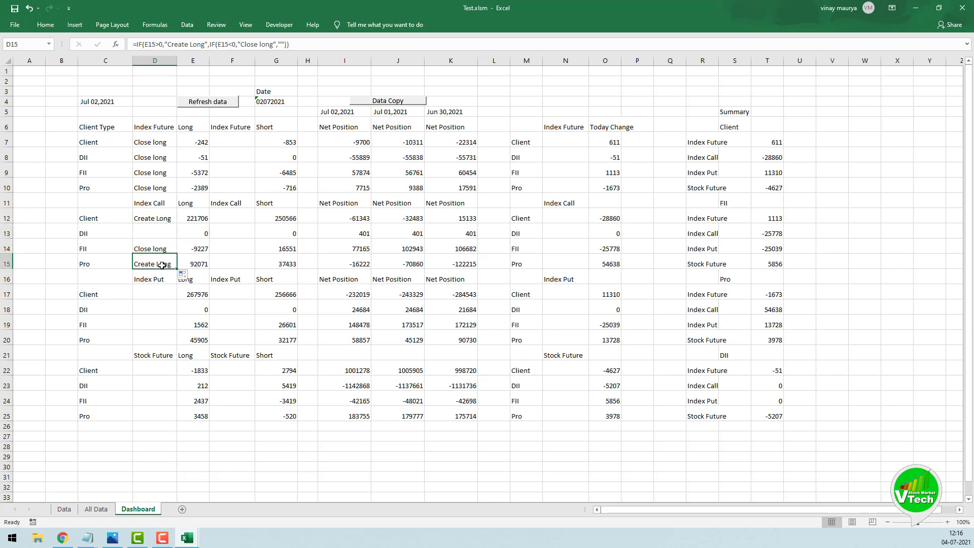
{"action": "key", "text": "ctrl+c"}
{"action": "left_click", "coordinate": [149, 293]}
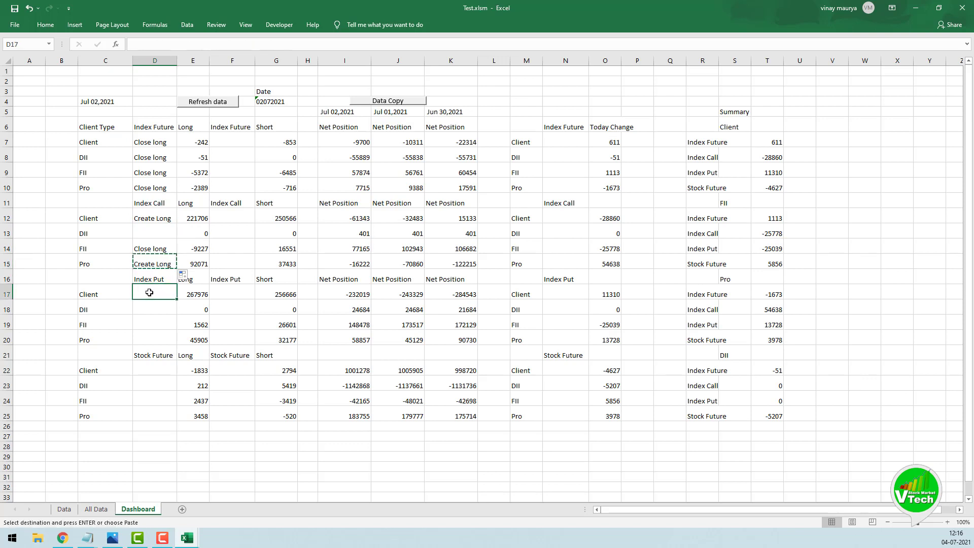
{"action": "key", "text": "ctrl+v"}
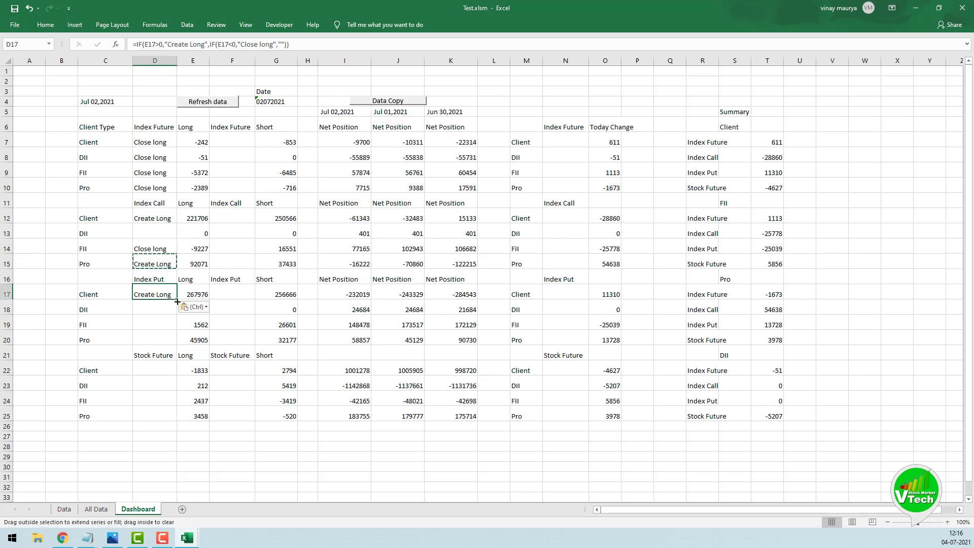
{"action": "left_click_drag", "start_coordinate": [177, 301], "coordinate": [179, 347]}
Copy the long-position formula from D20 to D22 and fill it down to D25 for the Stock Future block.
{"action": "left_click", "coordinate": [162, 340]}
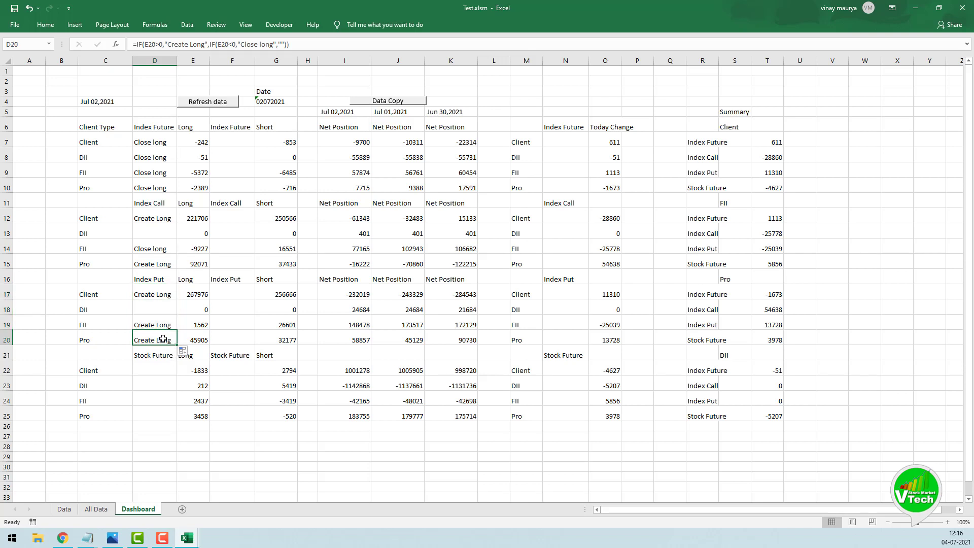
{"action": "key", "text": "ctrl+c"}
{"action": "left_click", "coordinate": [155, 368]}
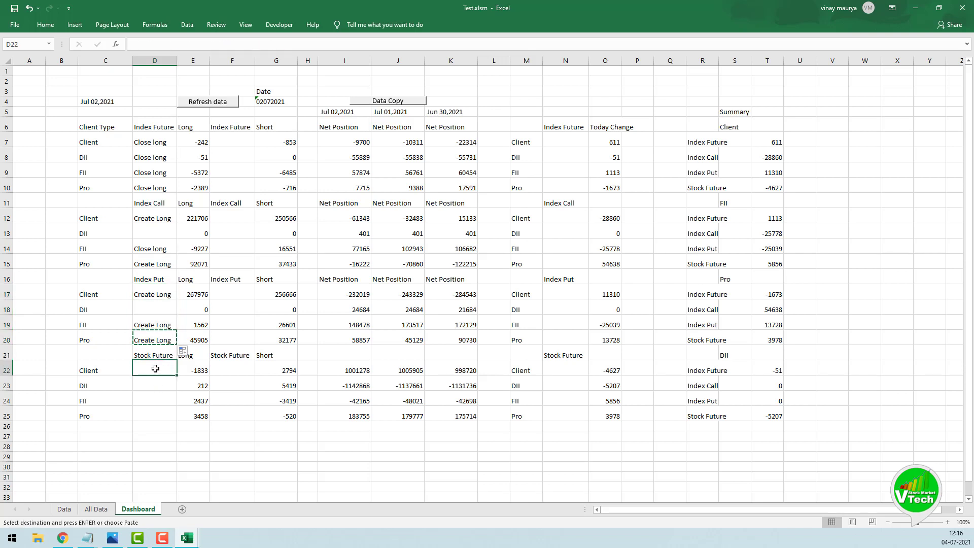
{"action": "key", "text": "ctrl+v"}
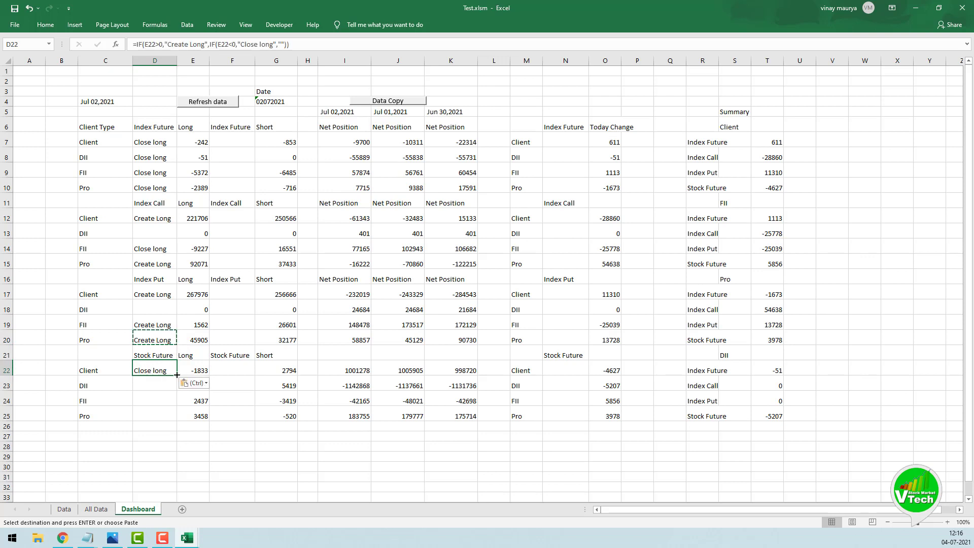
{"action": "left_click_drag", "start_coordinate": [177, 374], "coordinate": [173, 413]}
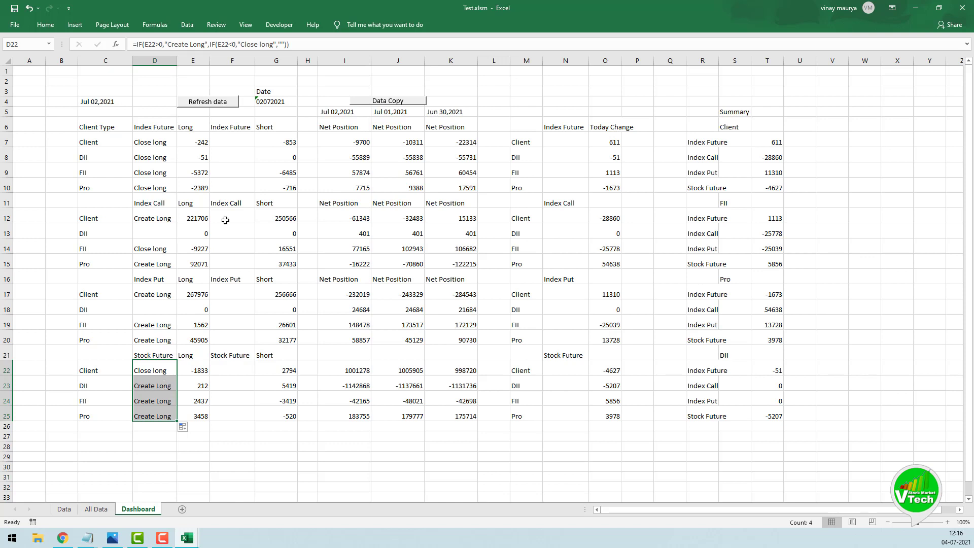
Copy the formula from D7 into F7, beside the Client's Index Future short value.
{"action": "left_click", "coordinate": [153, 144]}
{"action": "key", "text": "ctrl+c"}
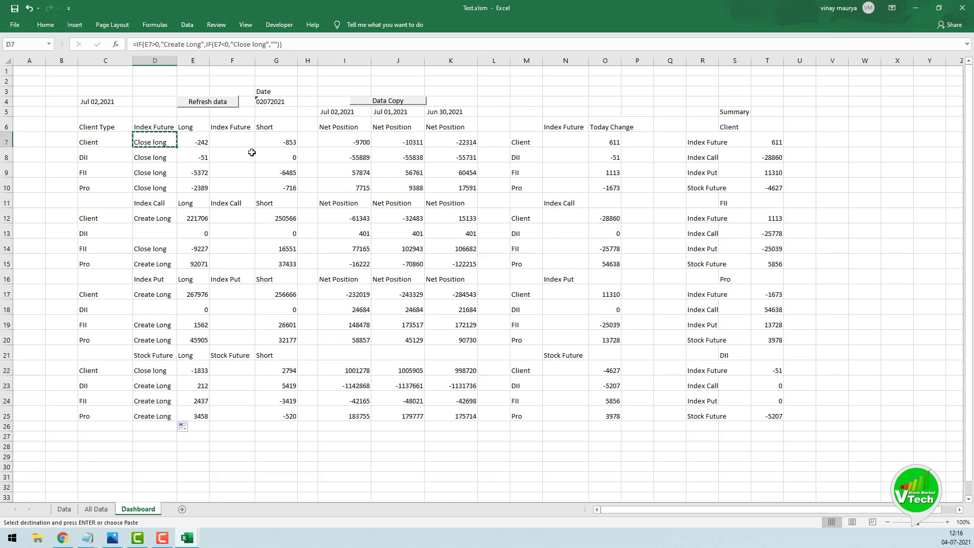
{"action": "left_click", "coordinate": [233, 140]}
{"action": "key", "text": "ctrl+v"}
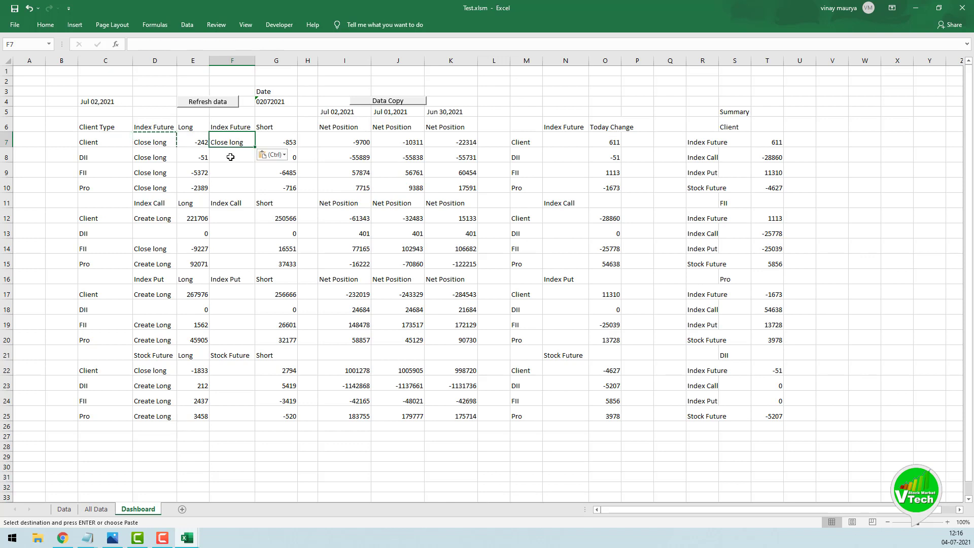
Change the labels in F7's formula to "Create Short" for positive values and "Close Short" for negative values.
{"action": "left_click", "coordinate": [233, 161]}
{"action": "left_click", "coordinate": [232, 141]}
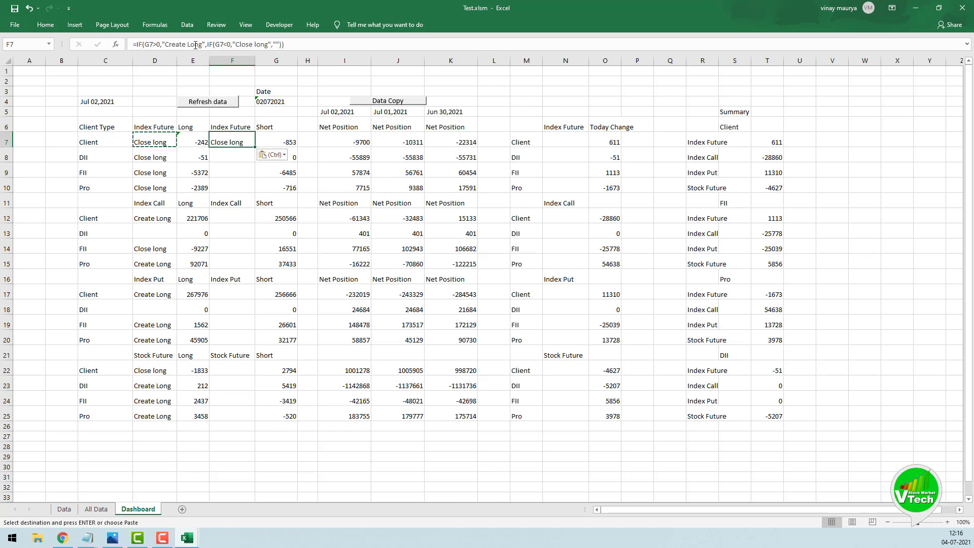
{"action": "left_click_drag", "start_coordinate": [188, 45], "coordinate": [202, 44]}
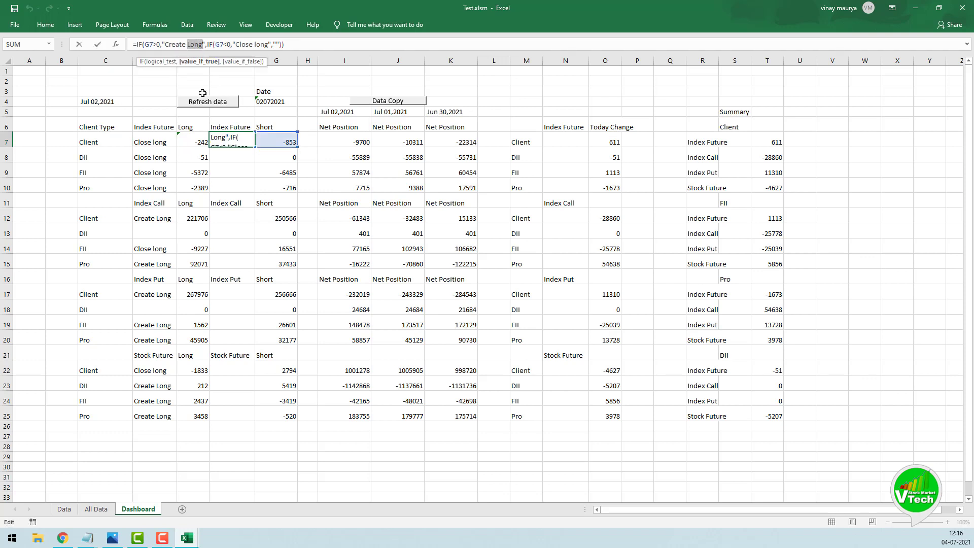
{"action": "type", "text": "Short"}
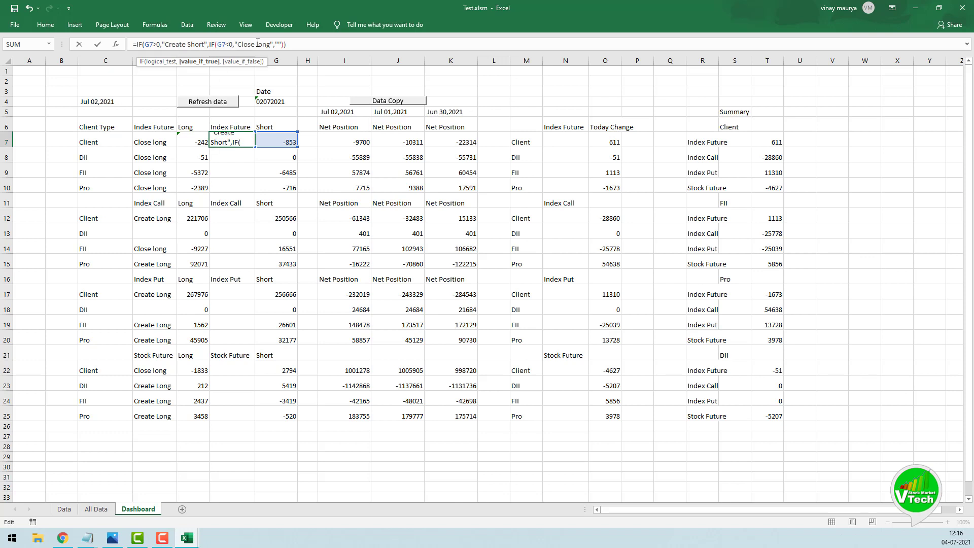
{"action": "left_click_drag", "start_coordinate": [256, 45], "coordinate": [271, 44]}
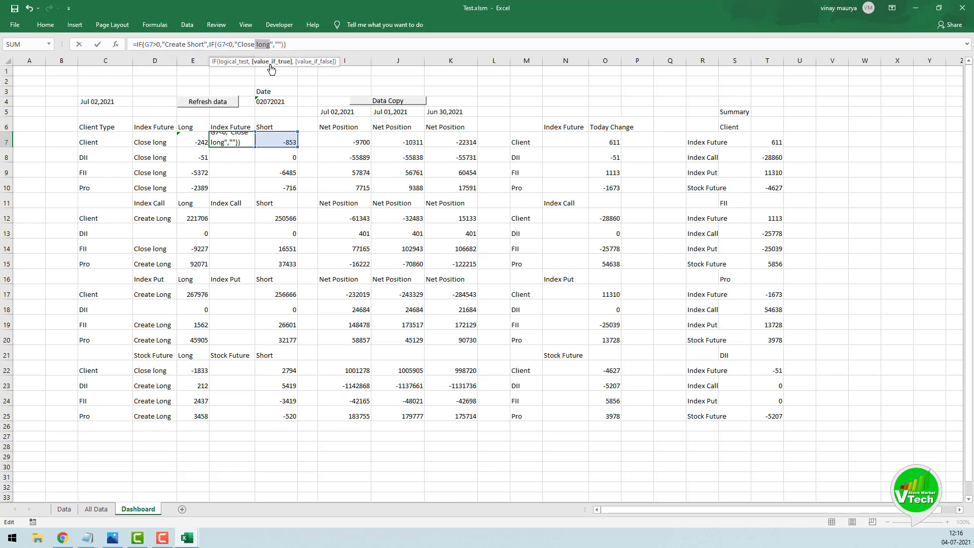
{"action": "key", "text": "BackSpace"}
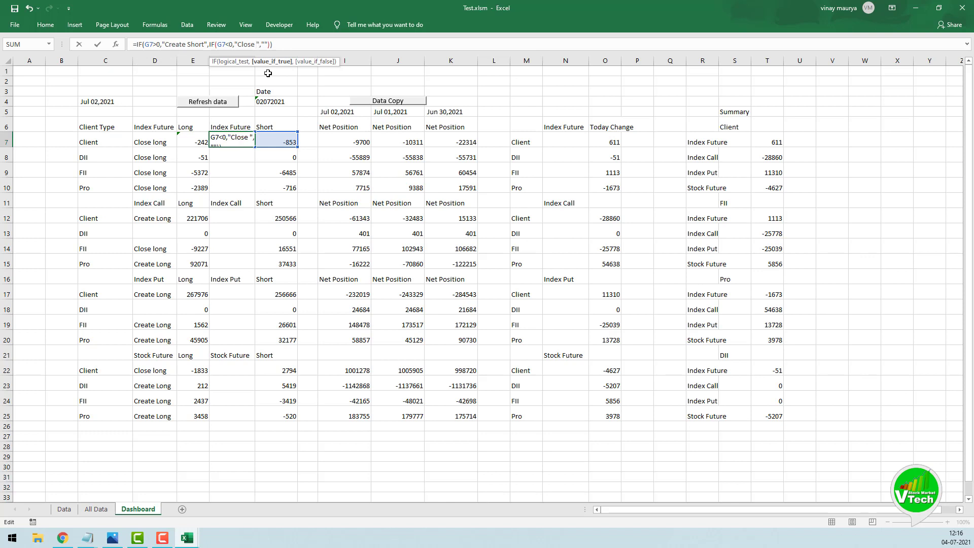
{"action": "type", "text": "Short"}
{"action": "key", "text": "Return"}
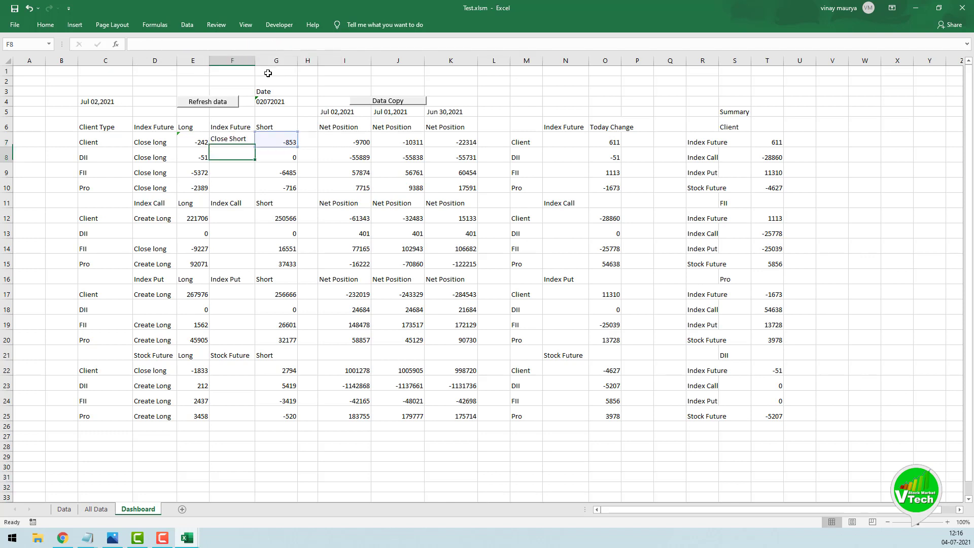
Fill the F7 short-position formula down to F10, and copy it into F12:F15 for the Index Call block.
{"action": "left_click", "coordinate": [230, 134]}
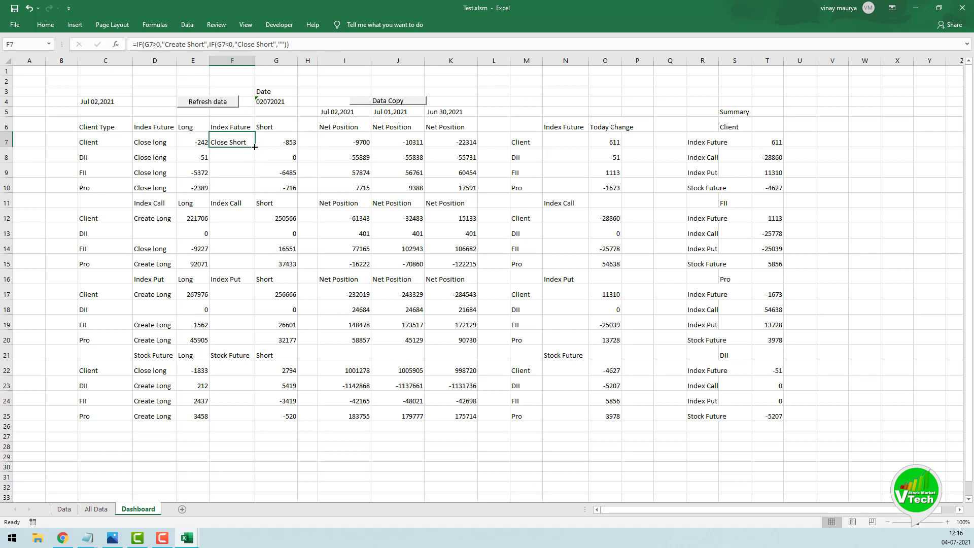
{"action": "left_click_drag", "start_coordinate": [256, 147], "coordinate": [257, 196]}
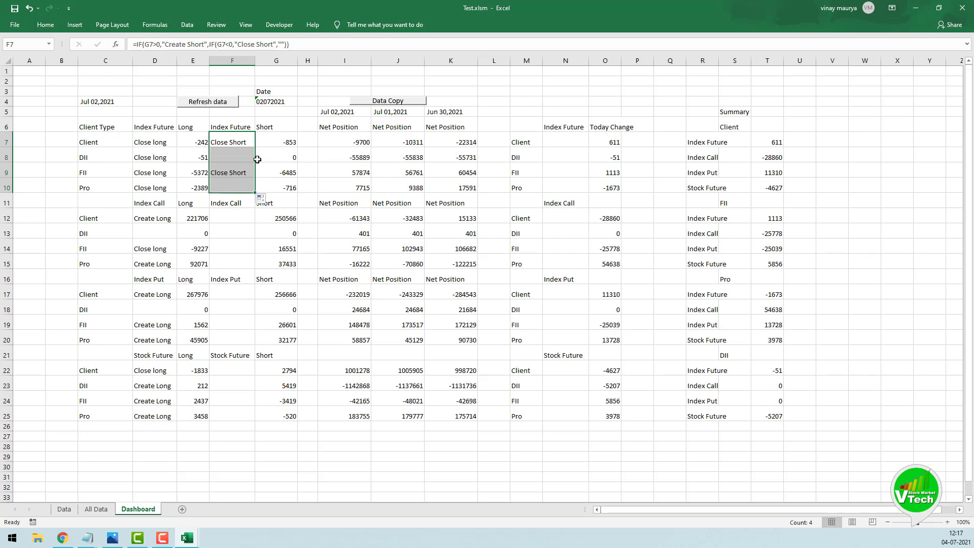
{"action": "left_click", "coordinate": [233, 143]}
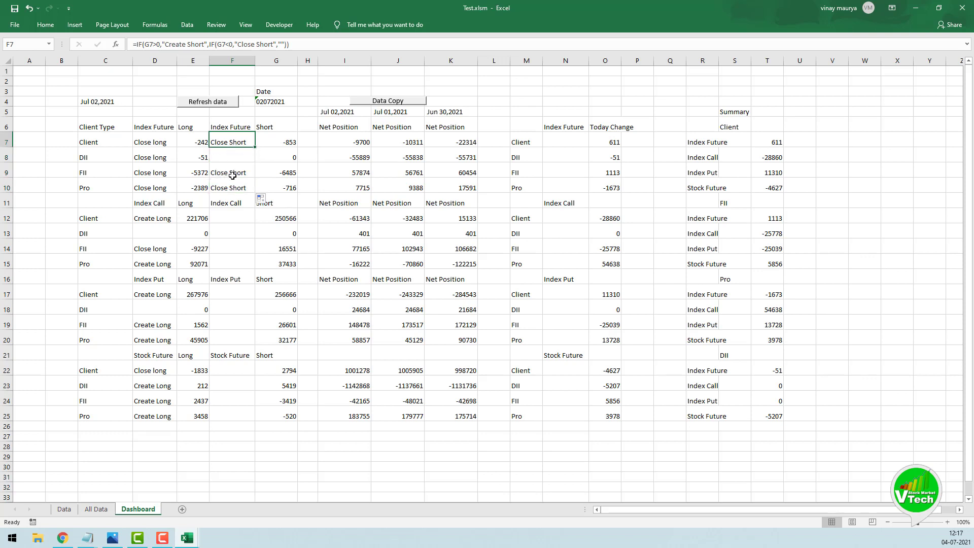
{"action": "key", "text": "ctrl+c"}
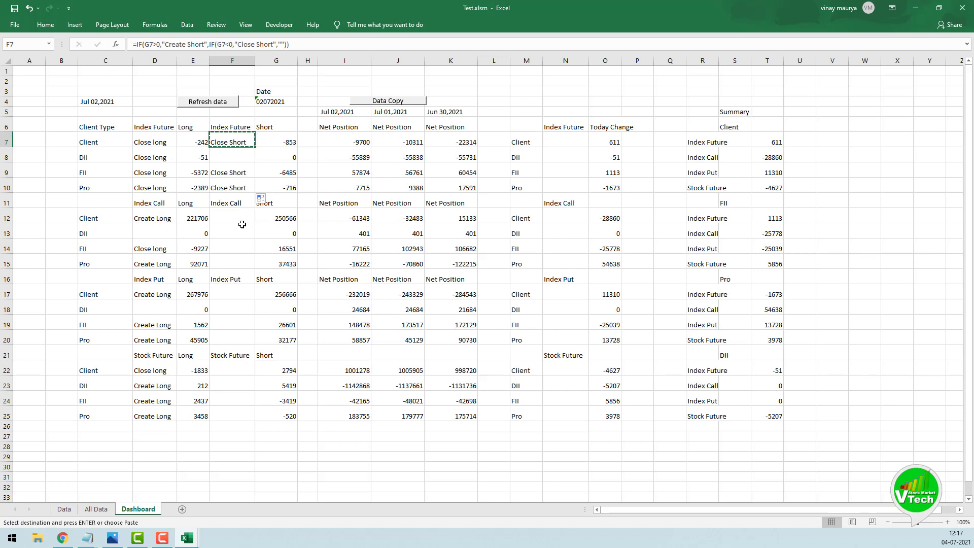
{"action": "left_click", "coordinate": [231, 215]}
{"action": "key", "text": "ctrl+v"}
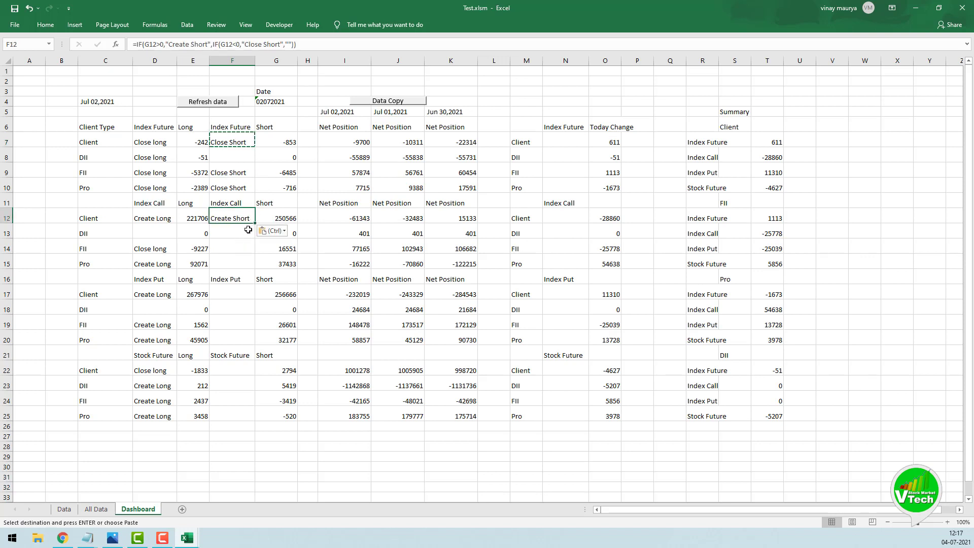
{"action": "left_click_drag", "start_coordinate": [255, 223], "coordinate": [255, 273]}
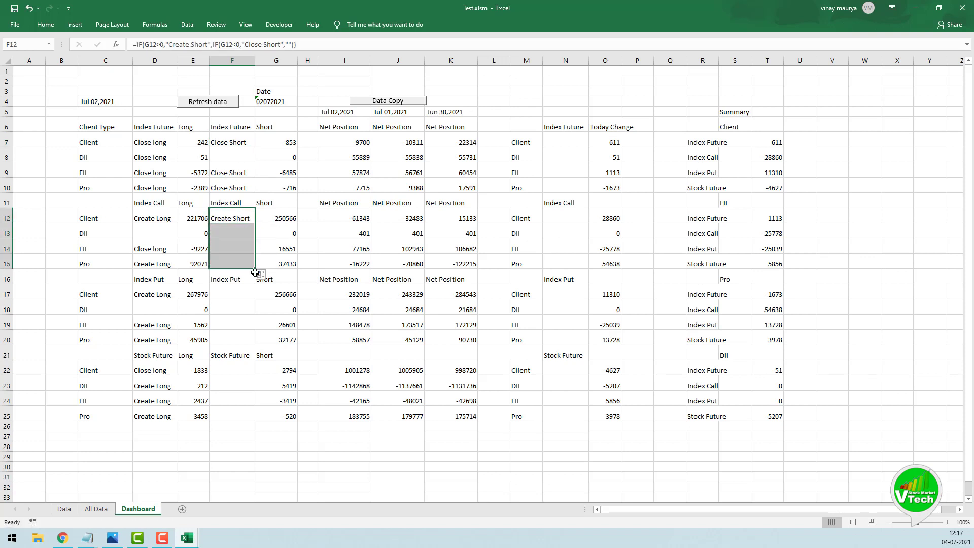
Copy the short-position formula from F15 to F17 and fill it down to F20 for the Index Put block.
{"action": "left_click", "coordinate": [238, 295]}
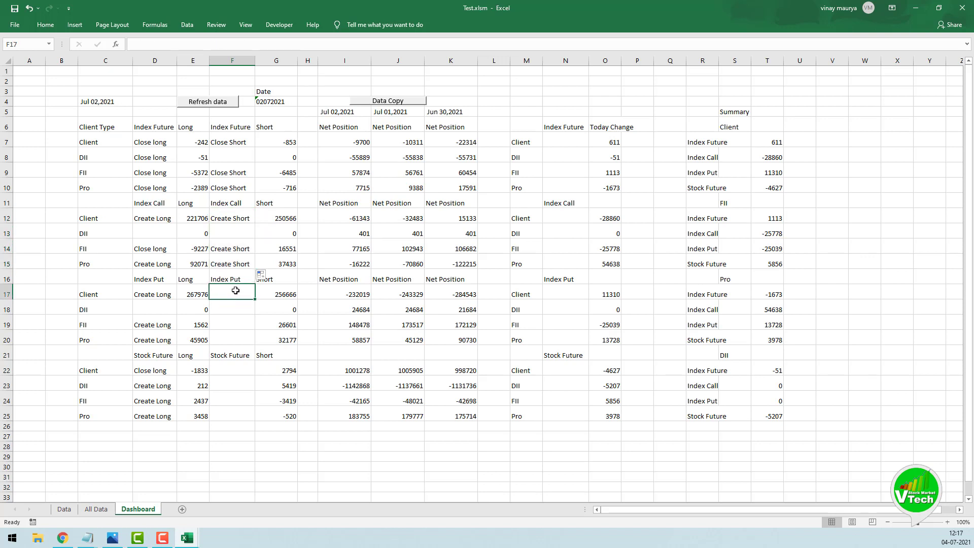
{"action": "left_click", "coordinate": [232, 265]}
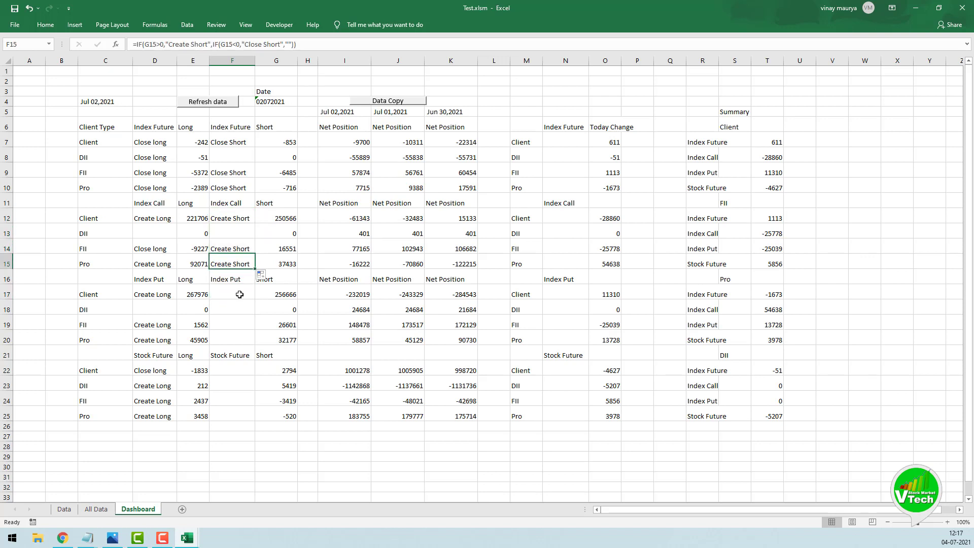
{"action": "key", "text": "ctrl+c"}
{"action": "left_click", "coordinate": [245, 298]}
{"action": "key", "text": "ctrl+v"}
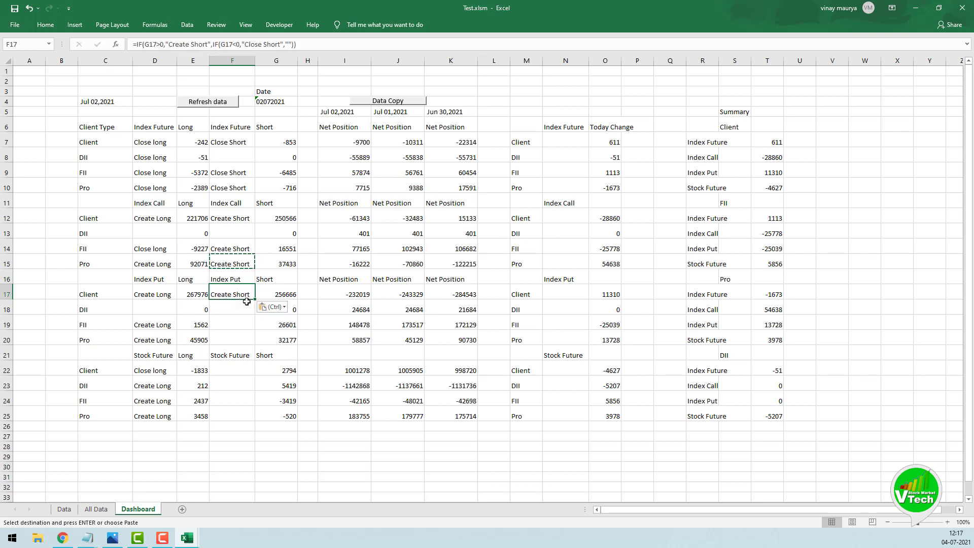
{"action": "left_click_drag", "start_coordinate": [254, 299], "coordinate": [251, 354]}
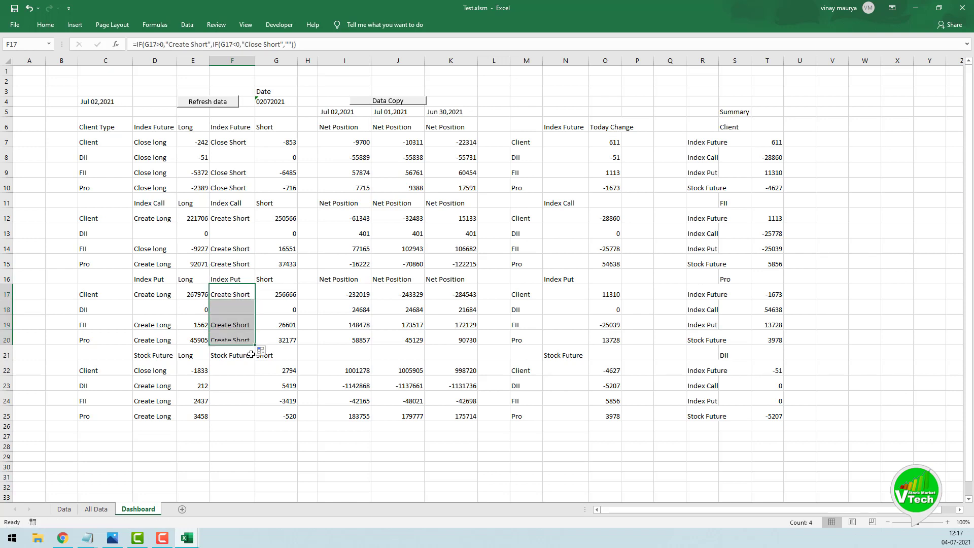
Copy the short-position formula from F20 to F22 and fill it down to F25 for the Stock Future block.
{"action": "left_click", "coordinate": [240, 373]}
{"action": "left_click", "coordinate": [236, 340]}
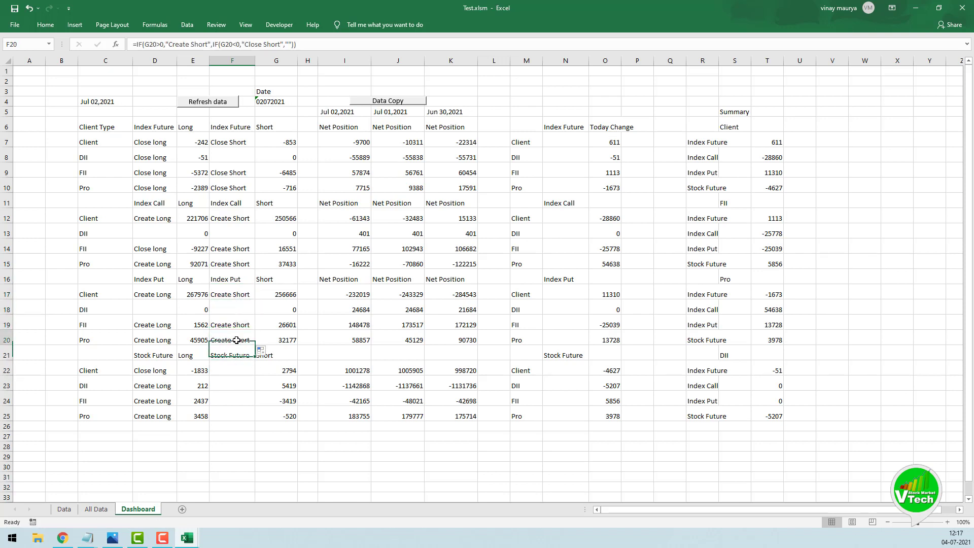
{"action": "key", "text": "ctrl+c"}
{"action": "left_click", "coordinate": [234, 372]}
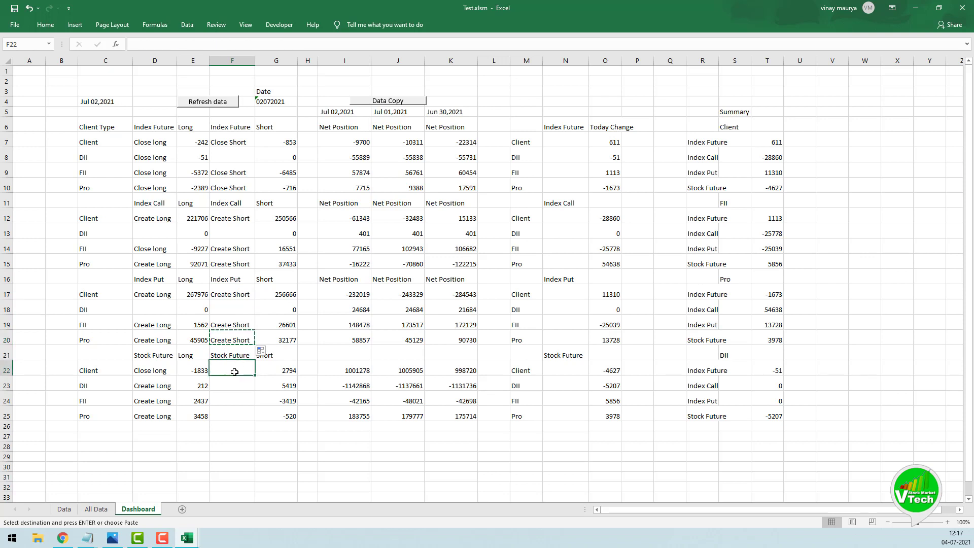
{"action": "key", "text": "ctrl+v"}
{"action": "left_click_drag", "start_coordinate": [255, 376], "coordinate": [278, 435]}
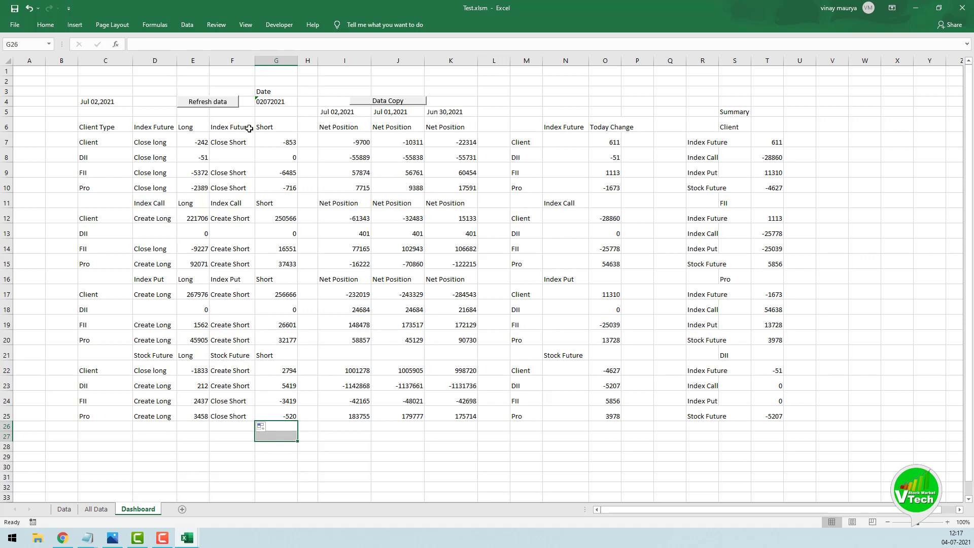
Enter =IF(O7>0,"Bought Net",IF(O7<0,"Sold Net","")) in N7, beside the Client's Index Future change.
{"action": "left_click", "coordinate": [581, 140]}
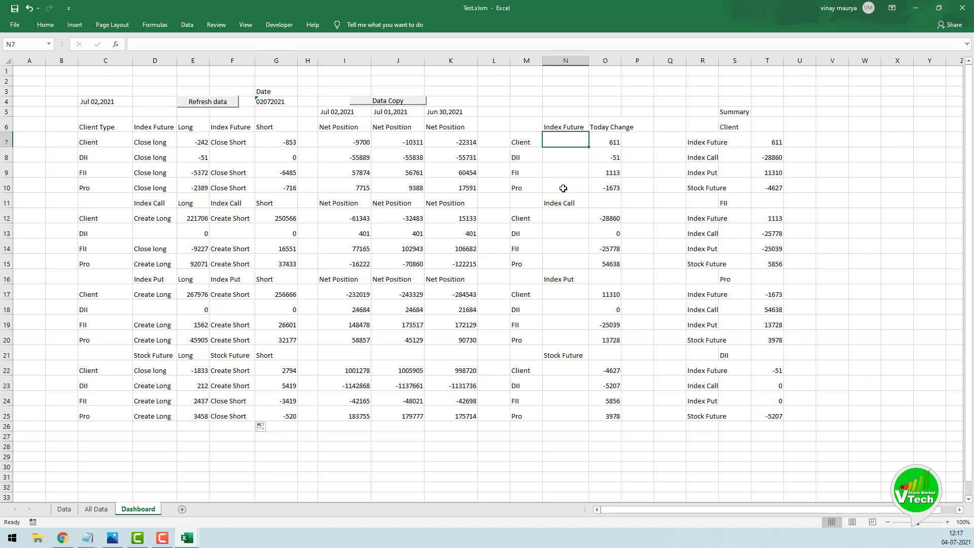
{"action": "type", "text": "="}
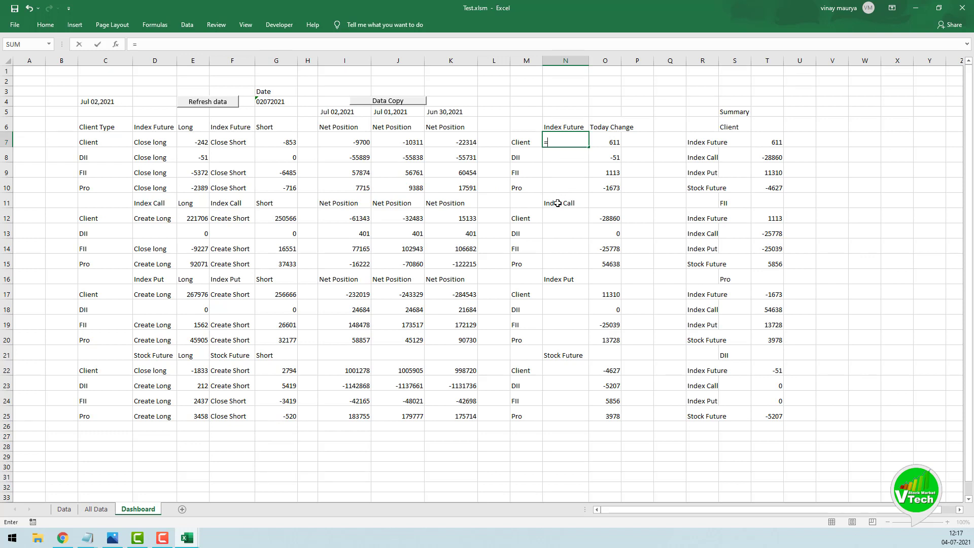
{"action": "type", "text": "if("}
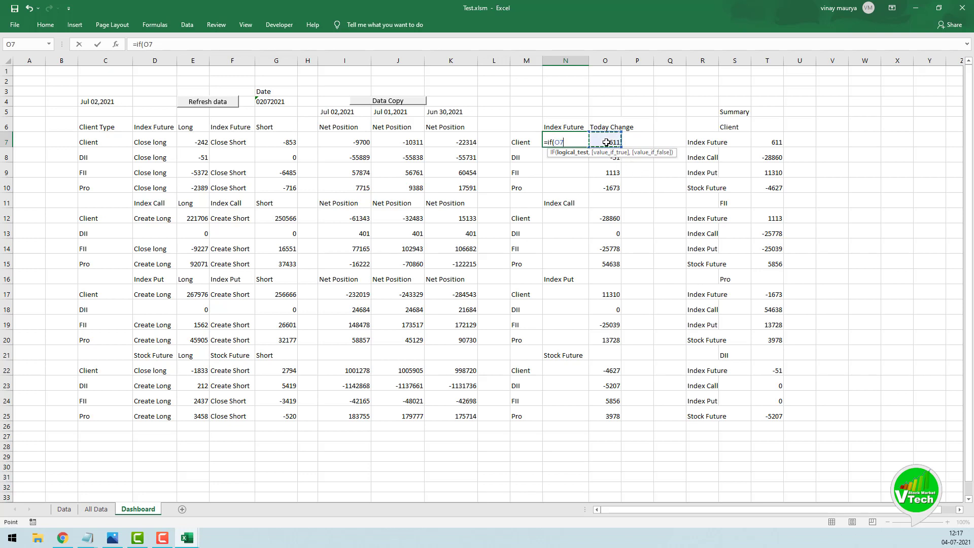
{"action": "type", "text": ">0,\"B"}
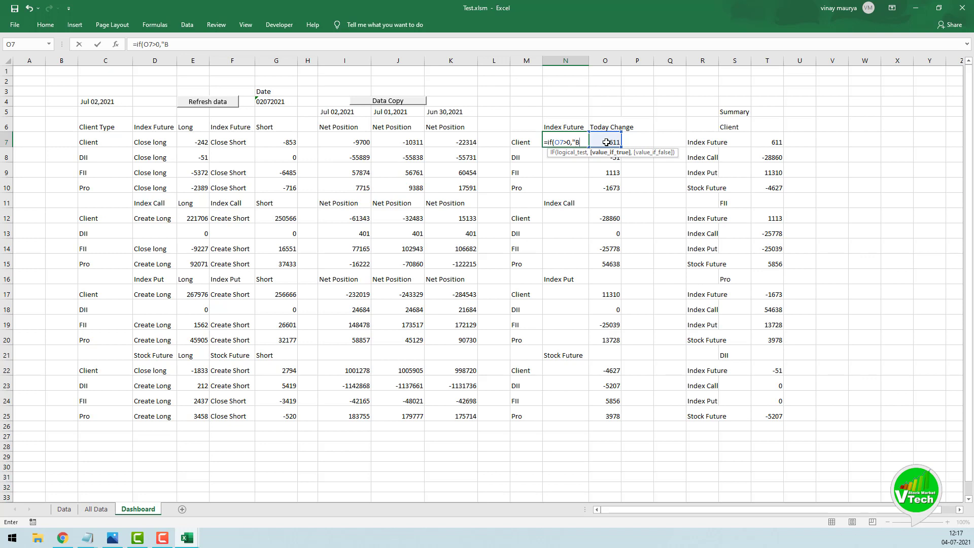
{"action": "type", "text": "ought Net"}
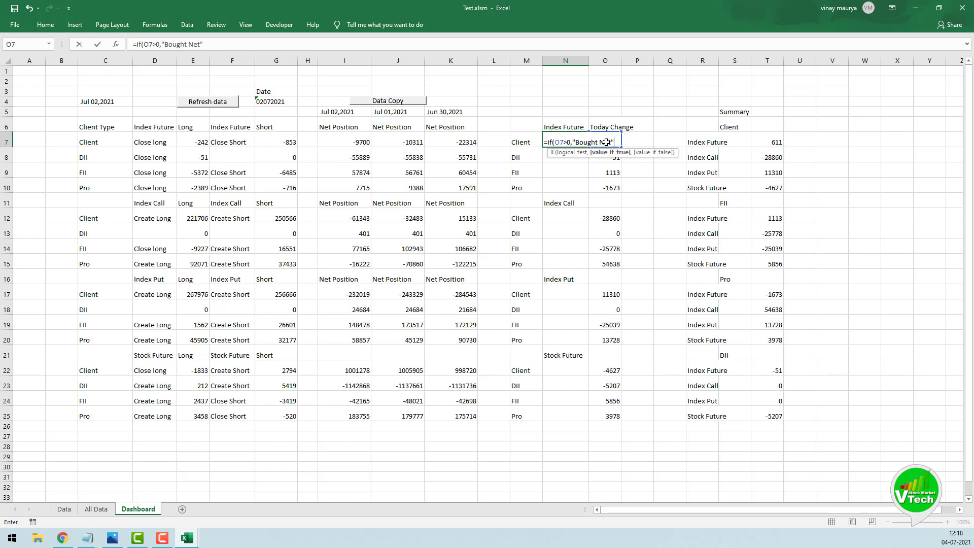
{"action": "type", "text": ",if("}
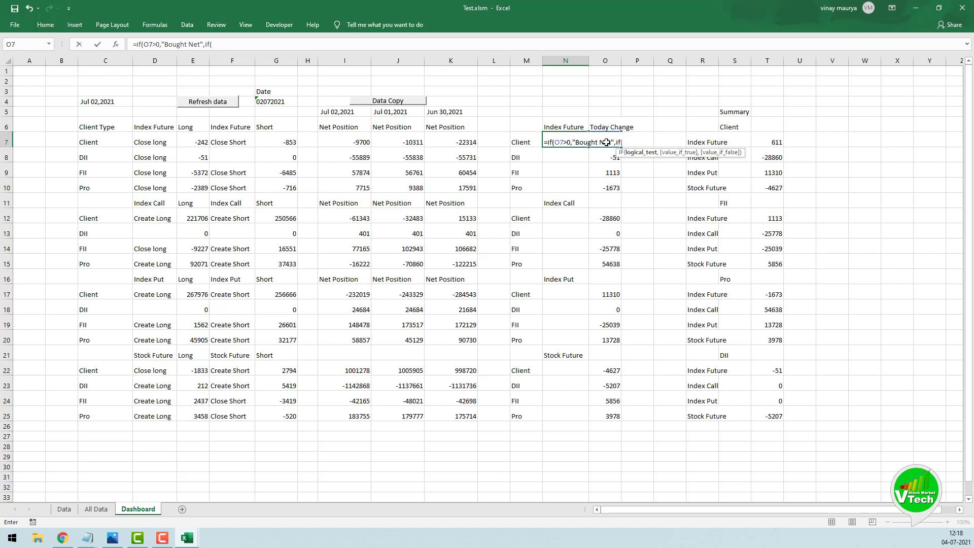
{"action": "type", "text": "O7"}
{"action": "type", "text": "<0,\"sOL"}
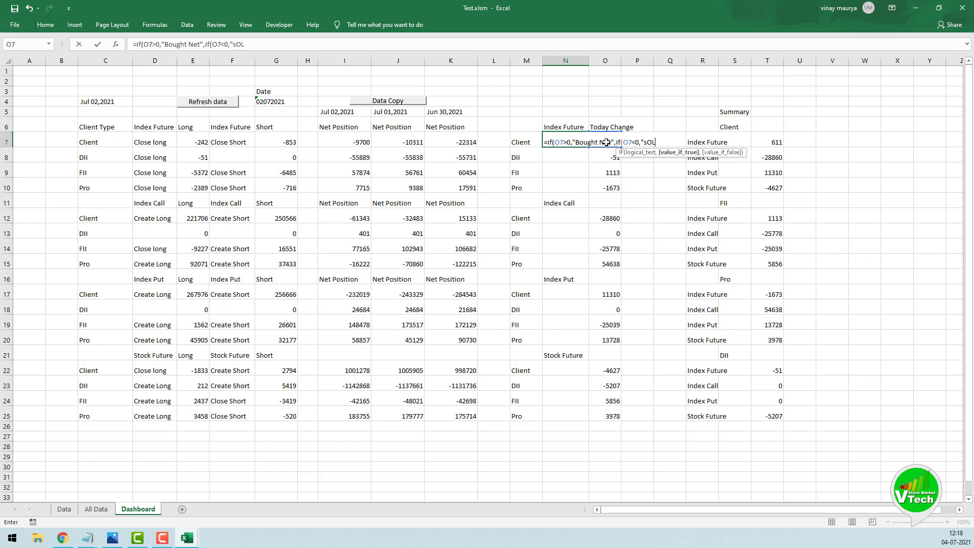
{"action": "key", "text": "BackSpace"}
{"action": "key", "text": "BackSpace"}
{"action": "type", "text": "\"Sold Net"}
{"action": "type", "text": ",\"\")"}
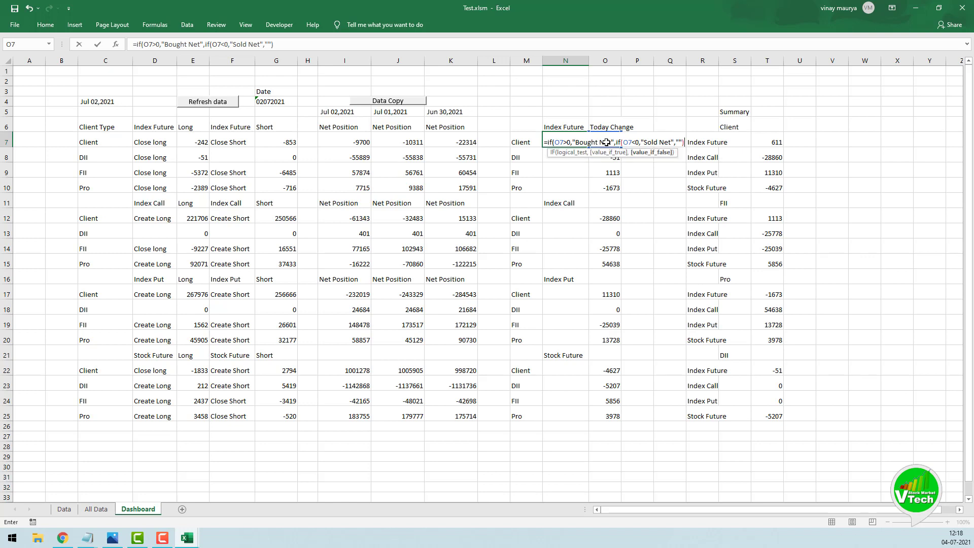
{"action": "key", "text": "Return"}
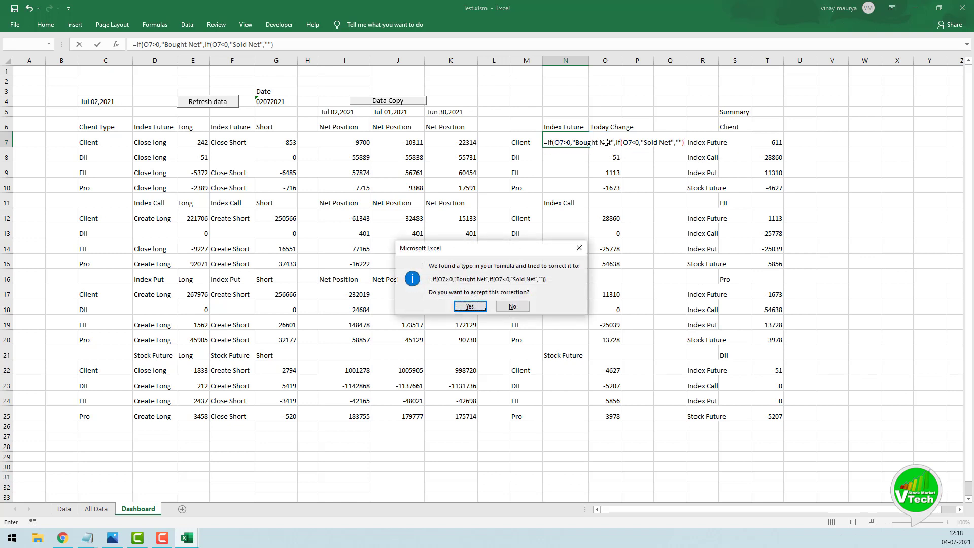
{"action": "key", "text": "Return"}
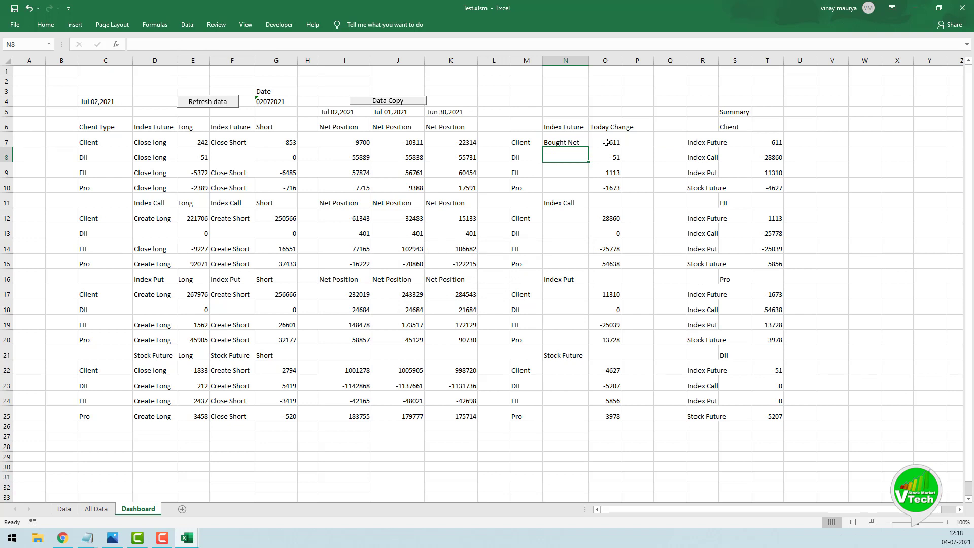
Fill the N7 formula down to N10, and copy it into N12:N15 for the Index Call block.
{"action": "left_click", "coordinate": [583, 144]}
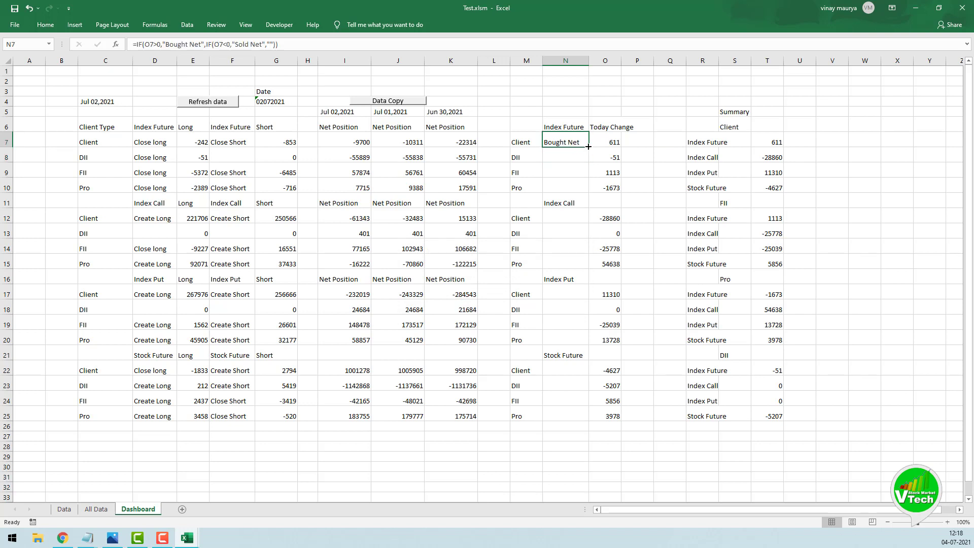
{"action": "left_click_drag", "start_coordinate": [589, 147], "coordinate": [586, 191]}
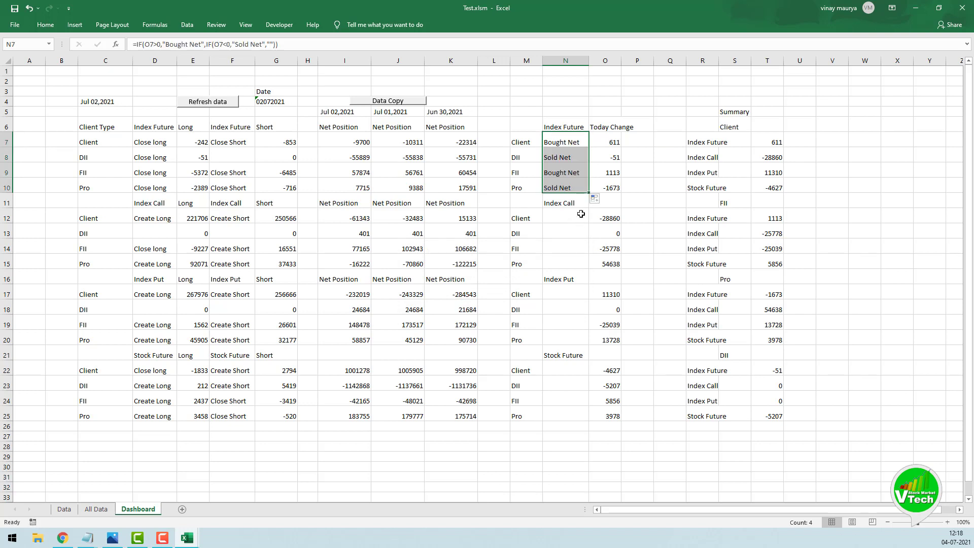
{"action": "left_click", "coordinate": [565, 140]}
{"action": "key", "text": "ctrl+c"}
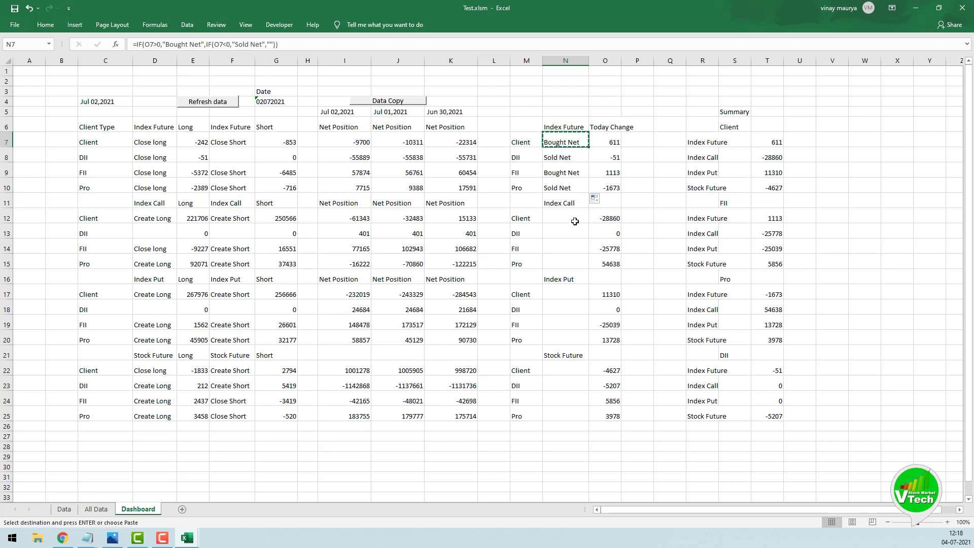
{"action": "left_click", "coordinate": [566, 217]}
{"action": "key", "text": "ctrl+v"}
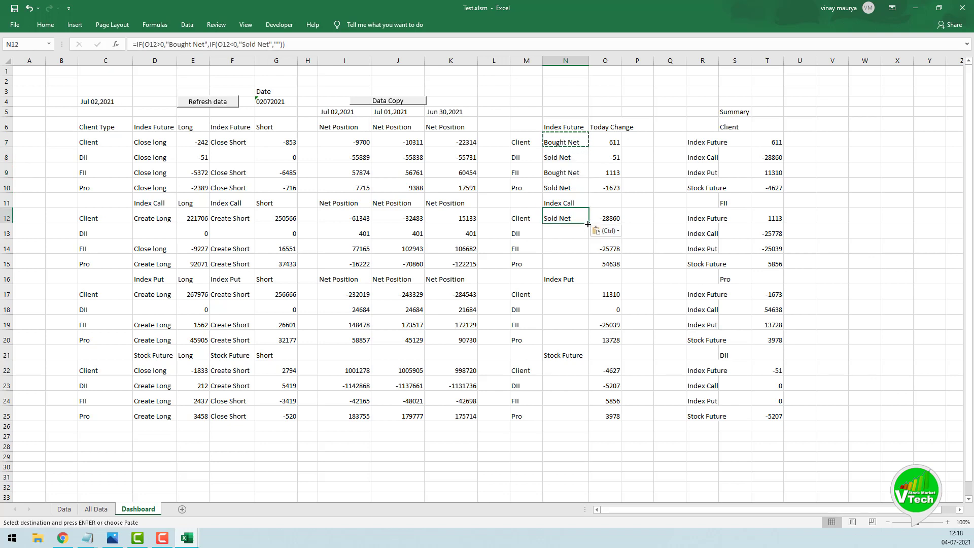
{"action": "left_click_drag", "start_coordinate": [588, 224], "coordinate": [583, 265]}
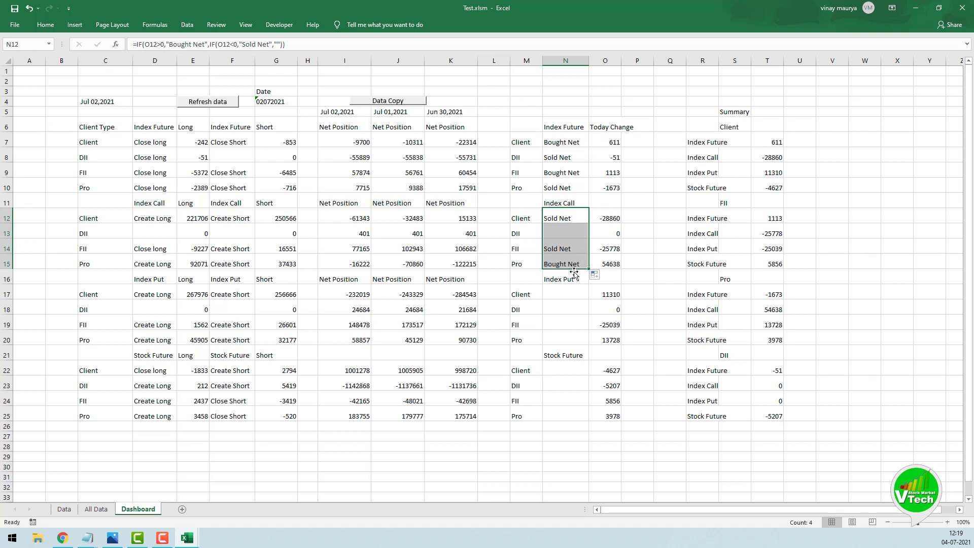
Copy the Bought Net/Sold Net formula from N15 to N17 and fill it down to N20 for the Index Put block.
{"action": "left_click", "coordinate": [565, 265]}
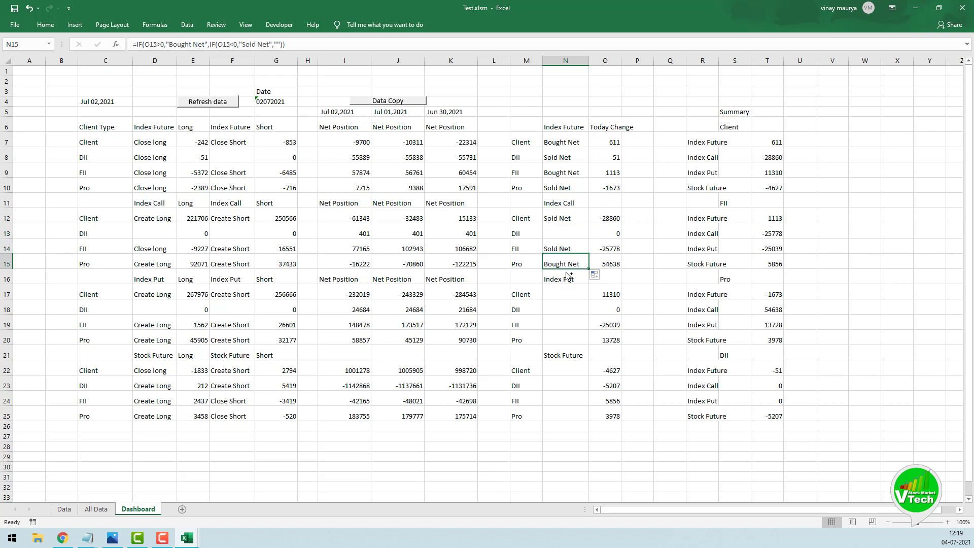
{"action": "key", "text": "ctrl+c"}
{"action": "left_click", "coordinate": [565, 291]}
{"action": "key", "text": "ctrl+v"}
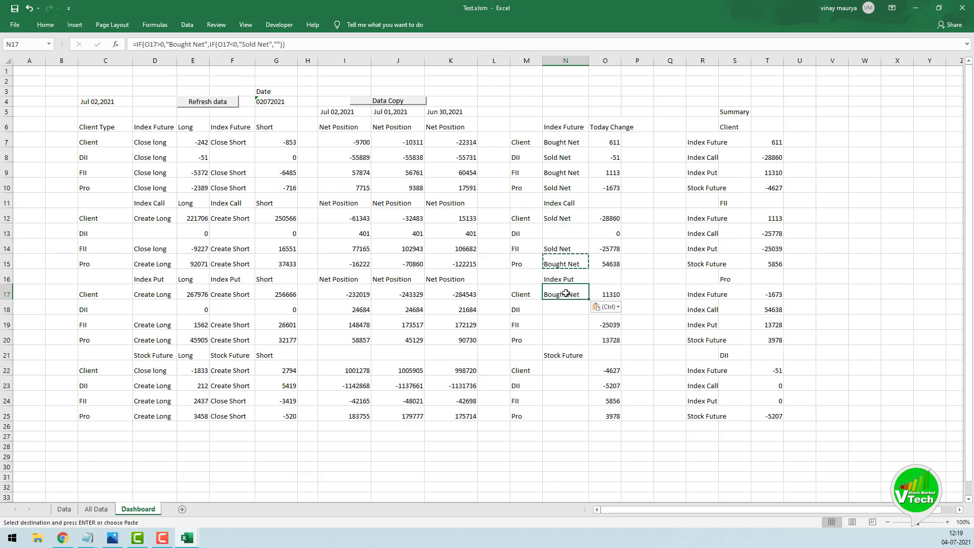
{"action": "left_click_drag", "start_coordinate": [588, 299], "coordinate": [586, 341]}
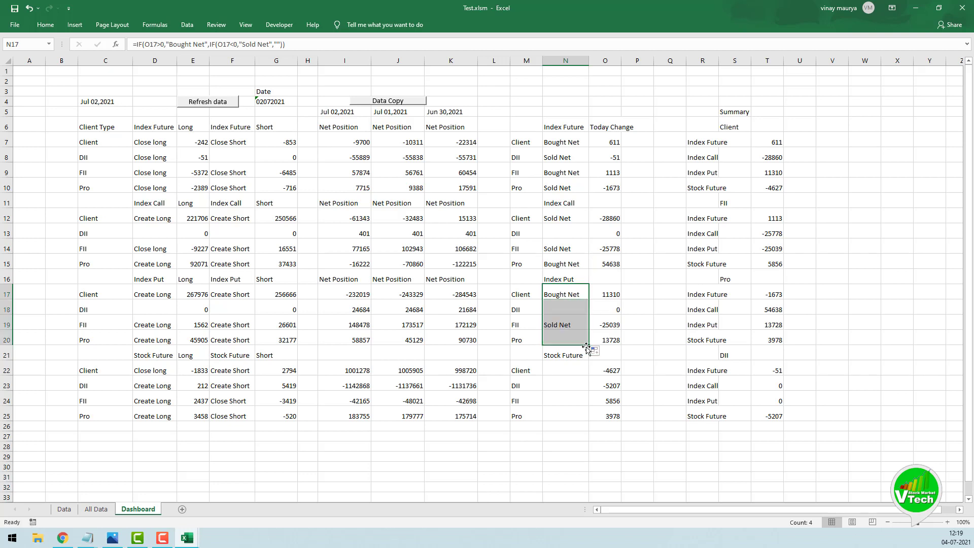
Copy the Bought Net/Sold Net formula from N20 to N22 and fill it down to N25 for the Stock Future block.
{"action": "left_click", "coordinate": [566, 341]}
{"action": "key", "text": "ctrl+c"}
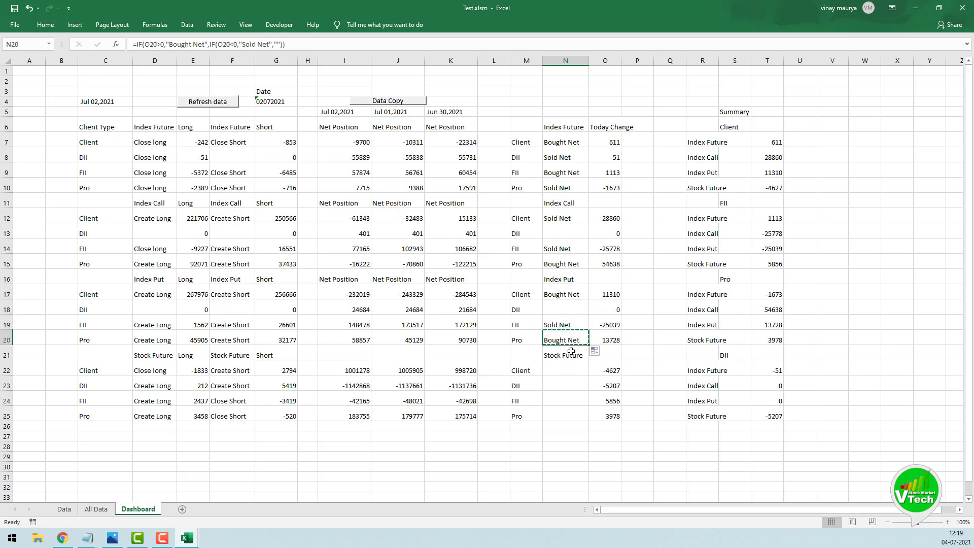
{"action": "left_click", "coordinate": [567, 373]}
{"action": "key", "text": "ctrl+v"}
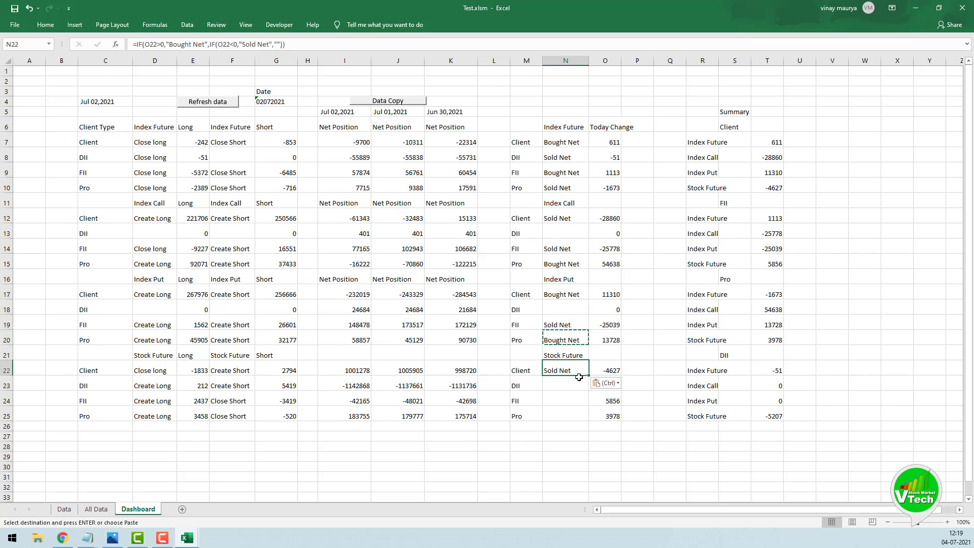
{"action": "left_click_drag", "start_coordinate": [587, 376], "coordinate": [588, 421]}
Copy the Bought Net/Sold Net formula from N7 to S7 and fill it down to S10 for the Client summary.
{"action": "left_click", "coordinate": [566, 142]}
{"action": "key", "text": "ctrl+c"}
{"action": "left_click", "coordinate": [735, 141]}
{"action": "key", "text": "ctrl+v"}
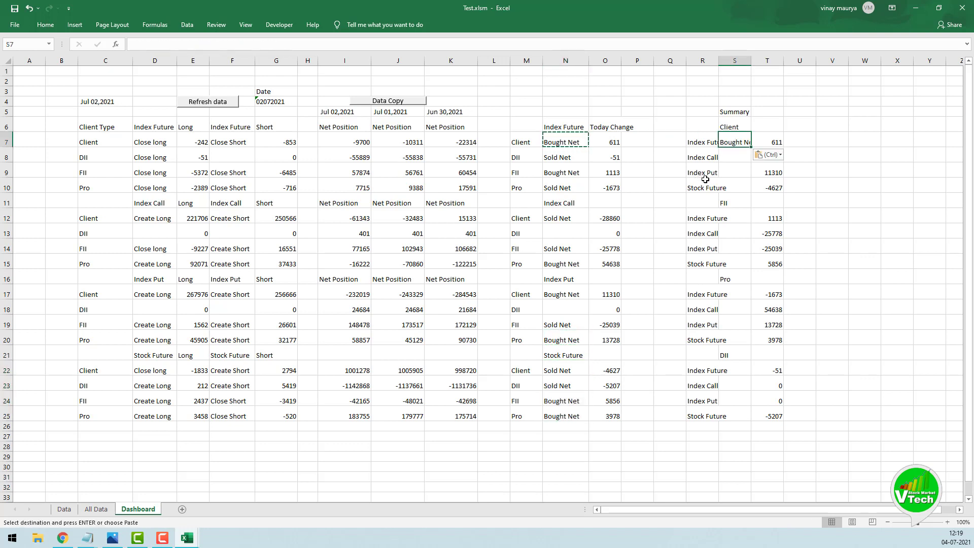
{"action": "left_click_drag", "start_coordinate": [751, 148], "coordinate": [749, 192]}
Copy the net label formula from S10 to S12 and fill it down to S15 for the FII summary.
{"action": "left_click", "coordinate": [734, 188]}
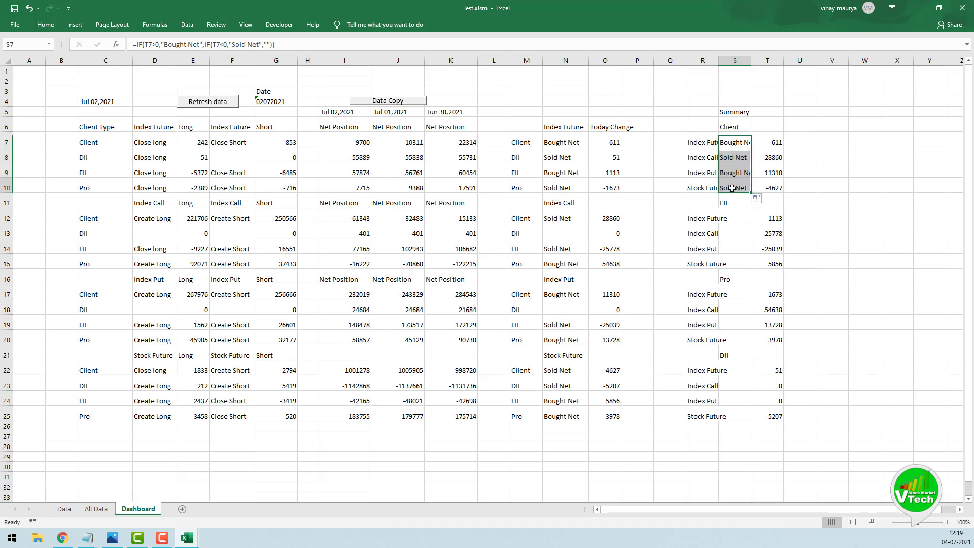
{"action": "key", "text": "ctrl+c"}
{"action": "left_click", "coordinate": [739, 217]}
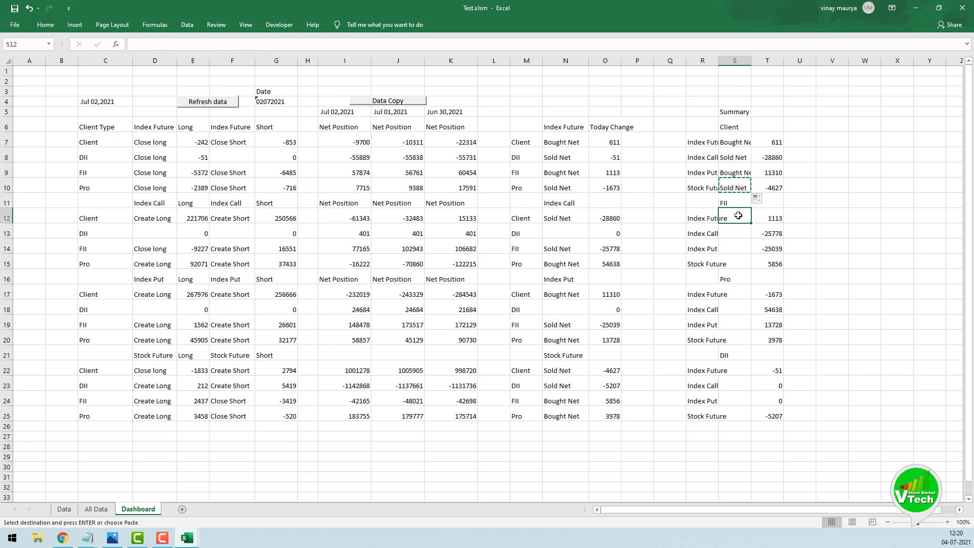
{"action": "key", "text": "ctrl+v"}
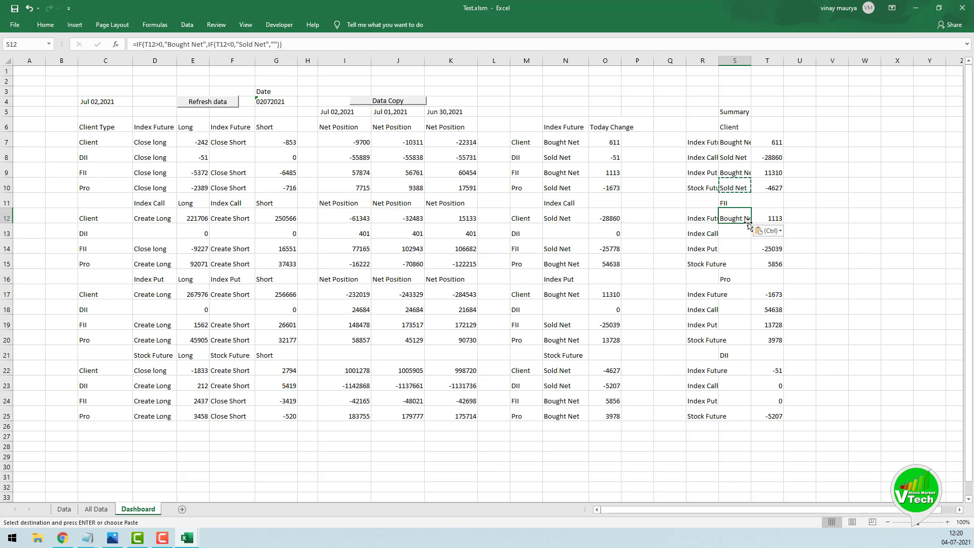
{"action": "left_click_drag", "start_coordinate": [751, 223], "coordinate": [749, 269]}
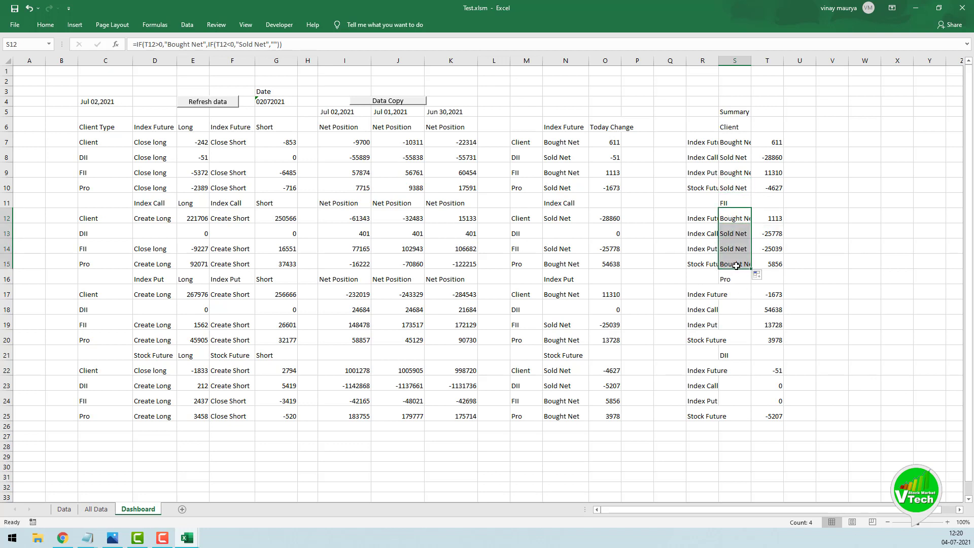
Copy the net label formula from S15 to S17 and fill it down to S20 for the Pro summary.
{"action": "left_click", "coordinate": [736, 263]}
{"action": "key", "text": "ctrl+c"}
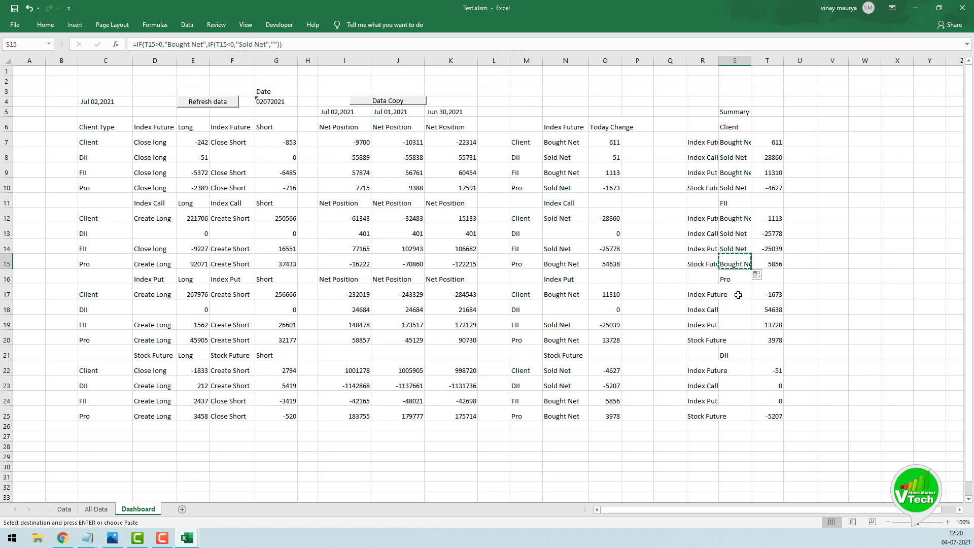
{"action": "left_click", "coordinate": [739, 294]}
{"action": "key", "text": "ctrl+v"}
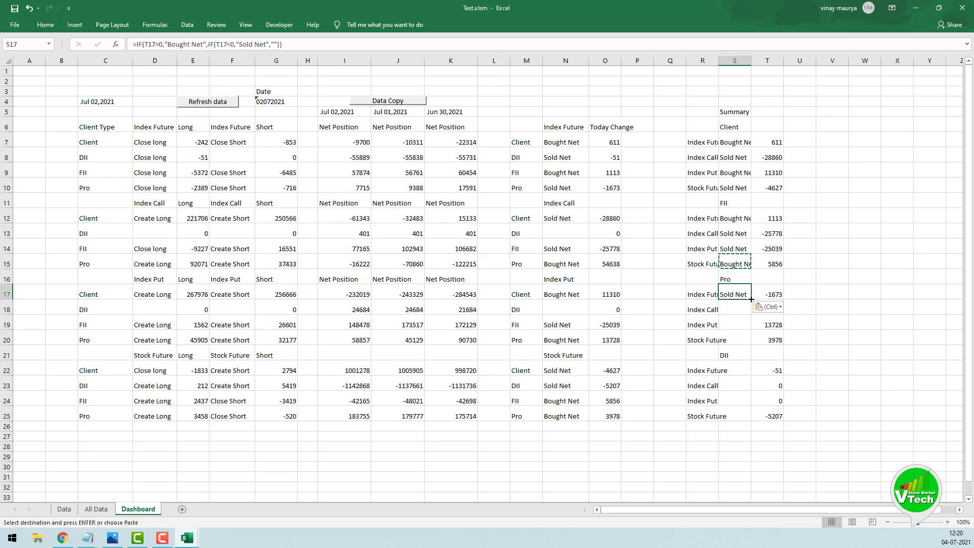
{"action": "left_click_drag", "start_coordinate": [751, 300], "coordinate": [754, 342]}
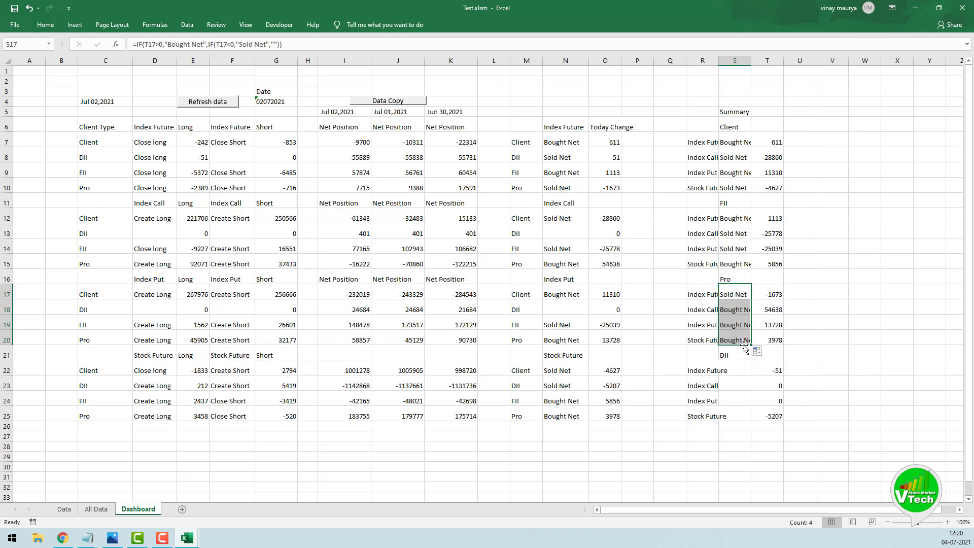
Copy the net label formula from S20 to S22 and fill it down to S25 for the DII summary.
{"action": "left_click", "coordinate": [739, 341]}
{"action": "key", "text": "ctrl+c"}
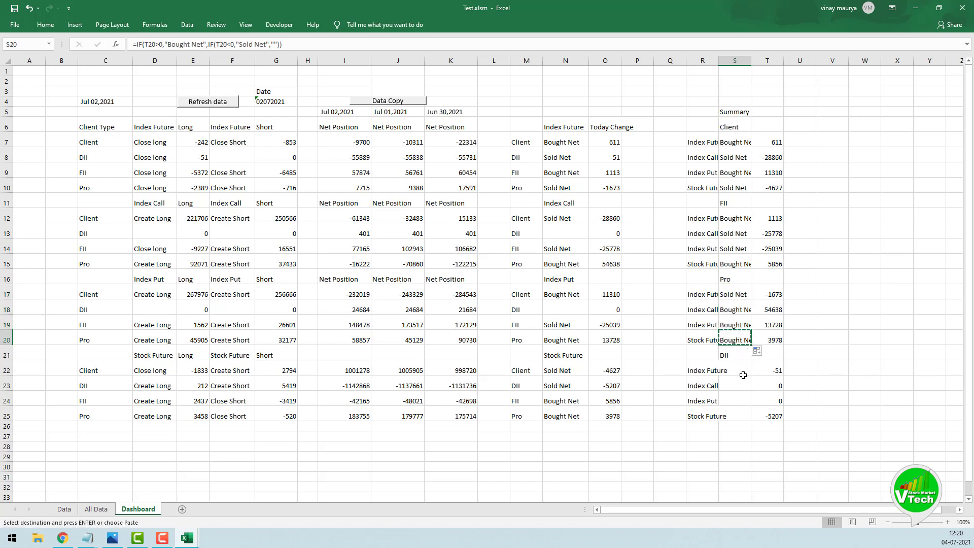
{"action": "left_click", "coordinate": [738, 371]}
{"action": "key", "text": "ctrl+v"}
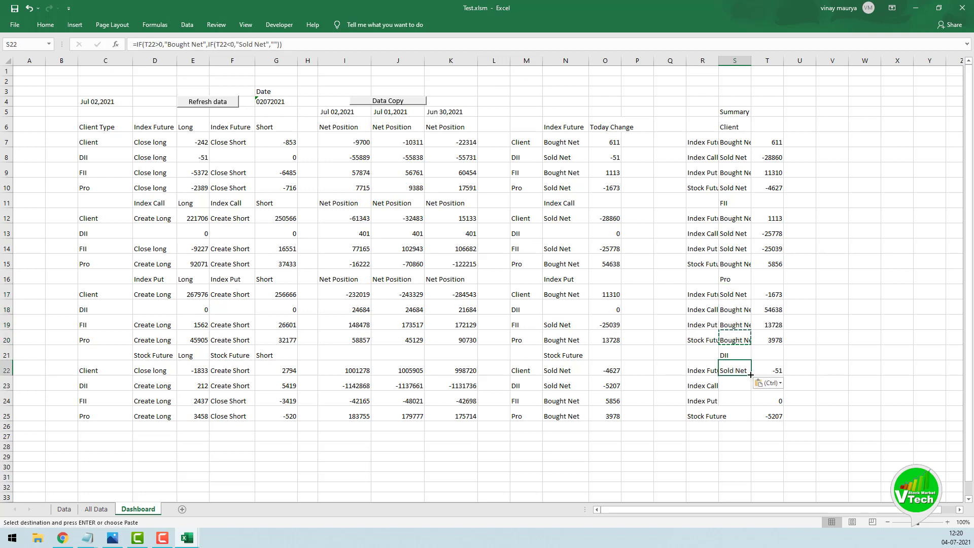
{"action": "left_click_drag", "start_coordinate": [751, 376], "coordinate": [751, 417]}
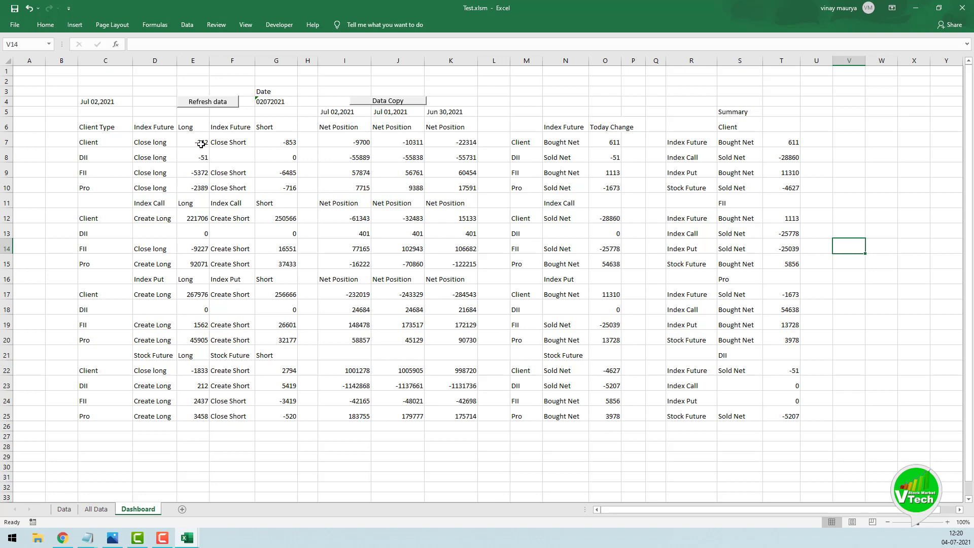
Make the Index Future Long values in E7:E10 bold and center them horizontally and vertically.
{"action": "left_click_drag", "start_coordinate": [193, 141], "coordinate": [197, 186]}
{"action": "left_click", "coordinate": [45, 24]}
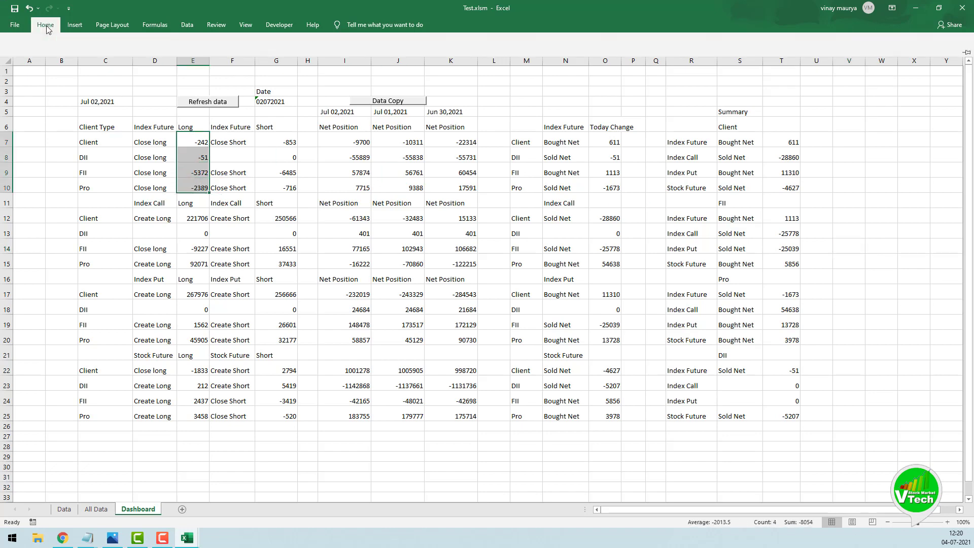
{"action": "left_click", "coordinate": [194, 60]}
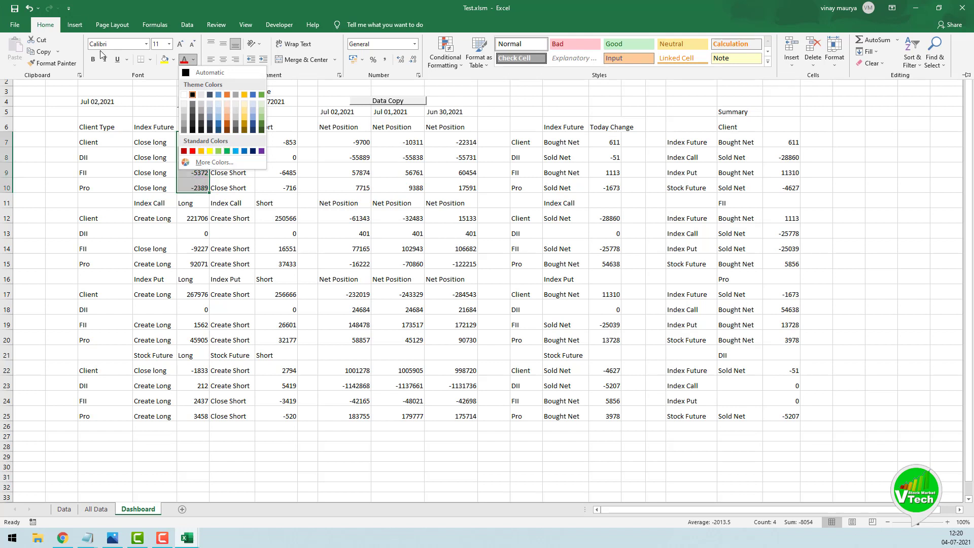
{"action": "key", "text": "Escape"}
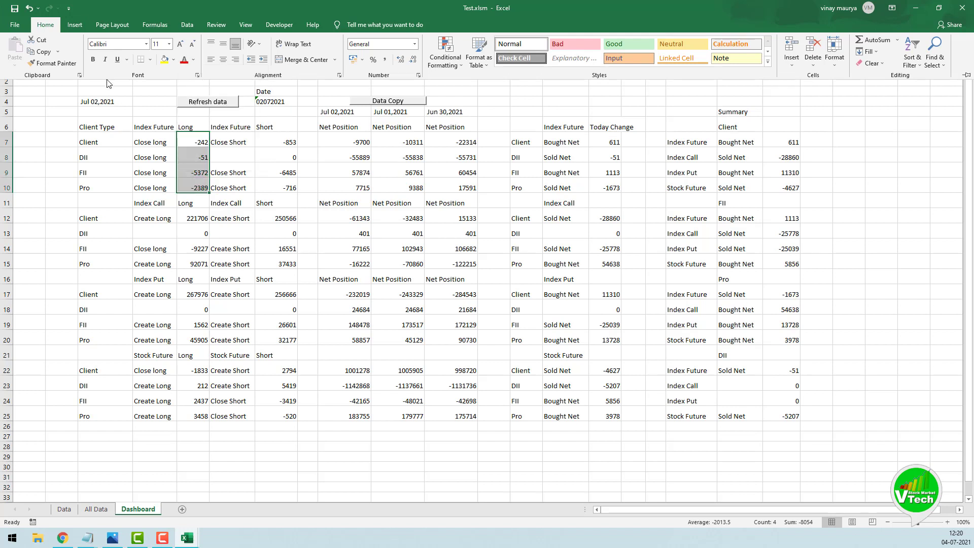
{"action": "left_click", "coordinate": [92, 59]}
{"action": "left_click", "coordinate": [222, 60]}
{"action": "left_click", "coordinate": [222, 44]}
Set the font color of the Index Future Long values in E7:E10 to dark green from the standard color palette.
{"action": "right_click", "coordinate": [196, 154]}
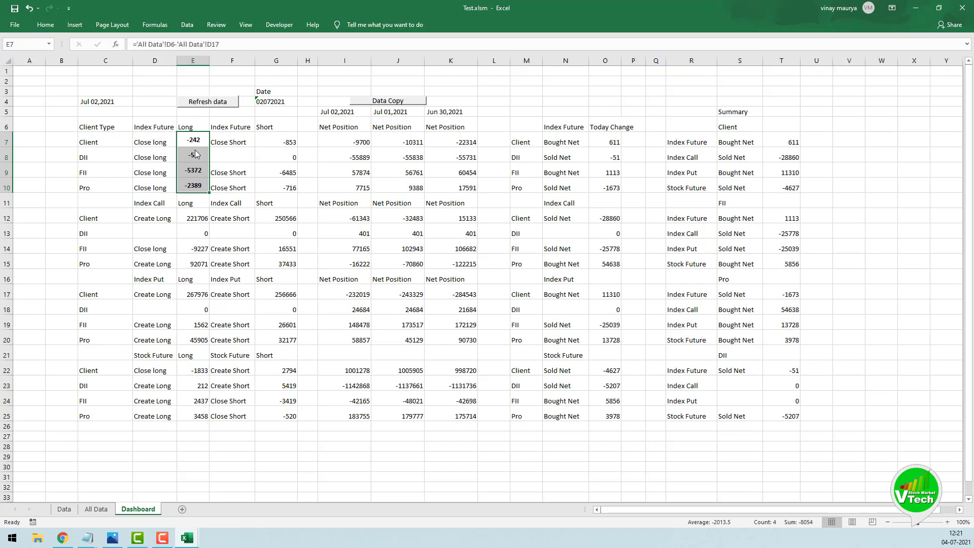
{"action": "left_click", "coordinate": [45, 24]}
{"action": "left_click", "coordinate": [195, 60]}
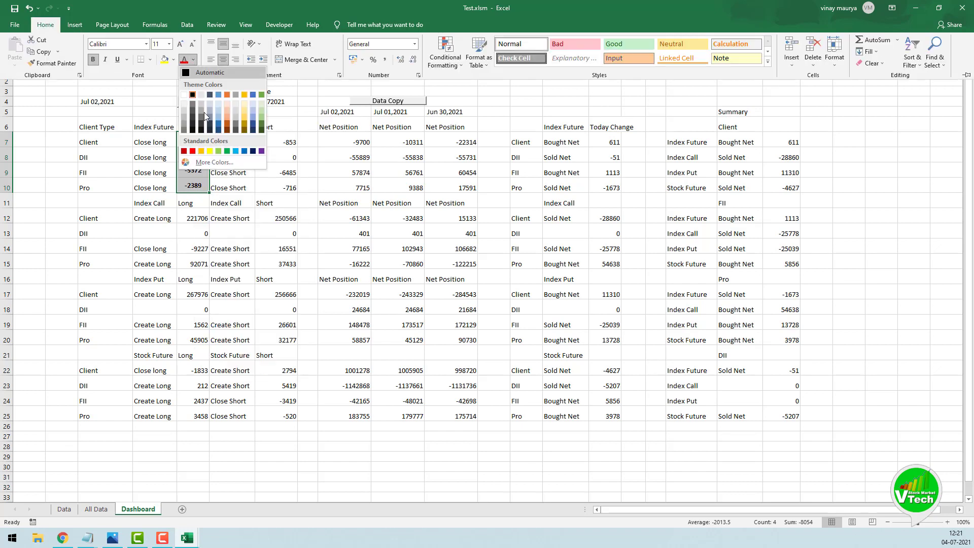
{"action": "left_click", "coordinate": [214, 162]}
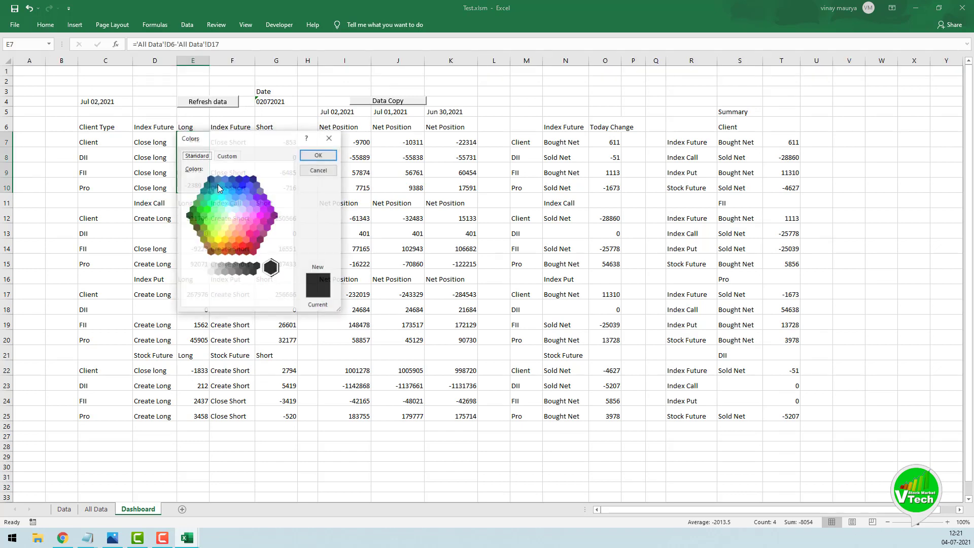
{"action": "left_click", "coordinate": [201, 216]}
{"action": "left_click", "coordinate": [192, 209]}
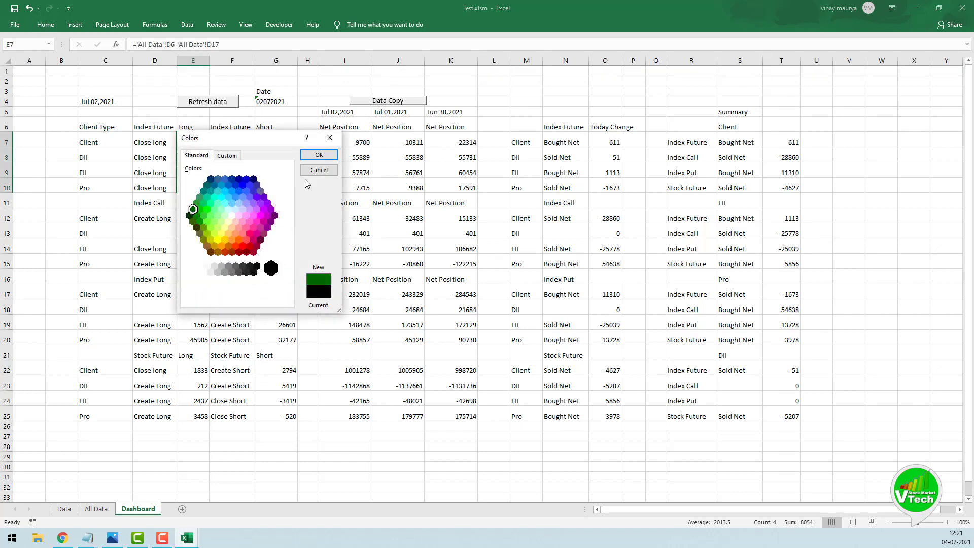
{"action": "left_click", "coordinate": [319, 155]}
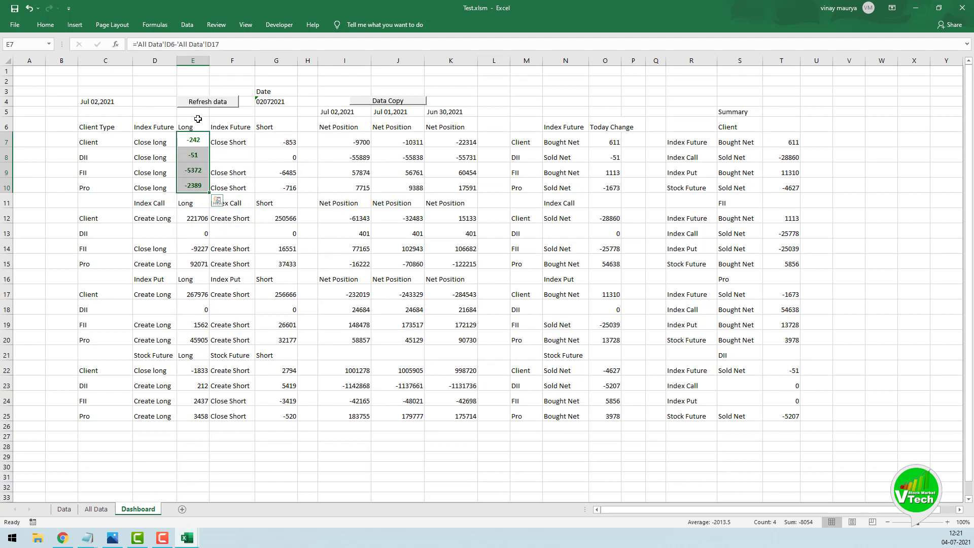
Format E7:E10 as Number with 0 decimal places and negative numbers in red without a minus sign.
{"action": "right_click", "coordinate": [201, 153]}
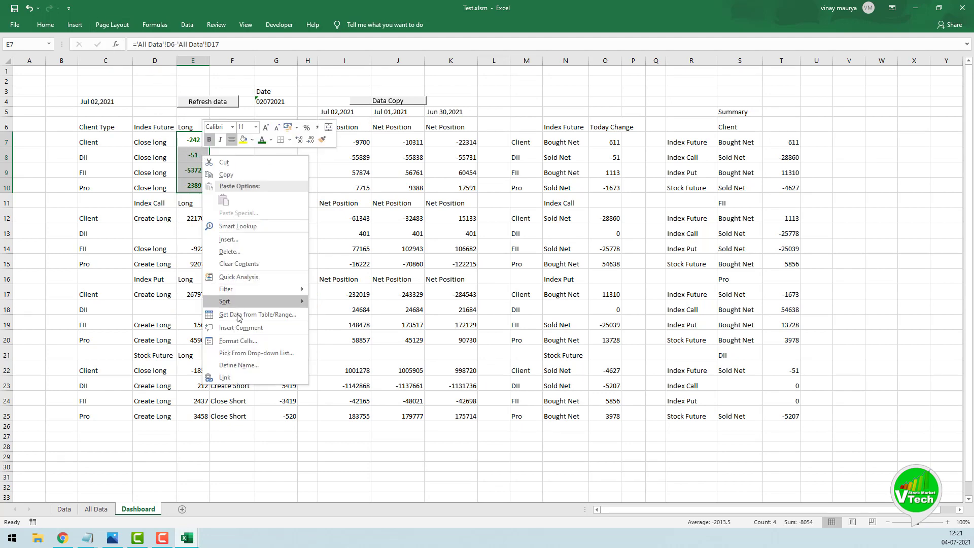
{"action": "left_click", "coordinate": [238, 340]}
{"action": "left_click", "coordinate": [120, 264]}
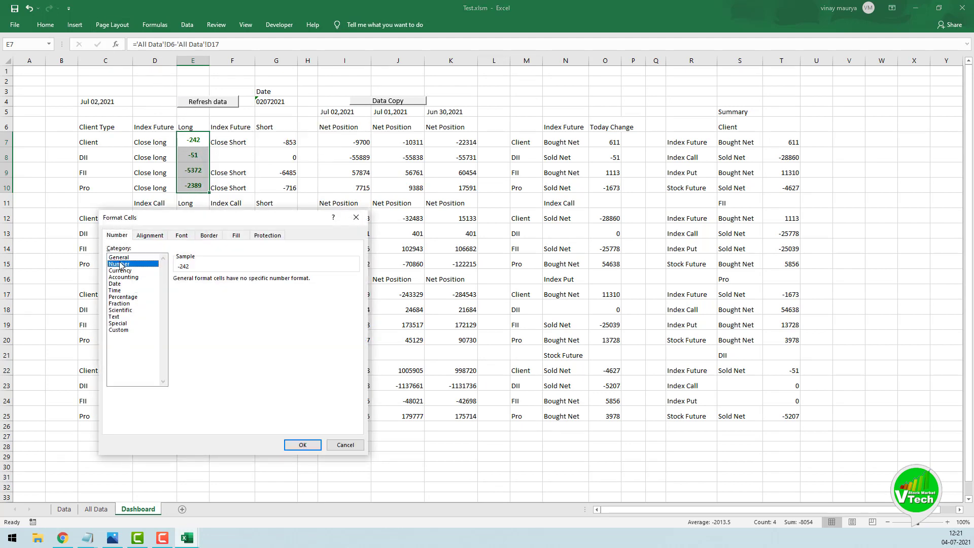
{"action": "left_click", "coordinate": [189, 318]}
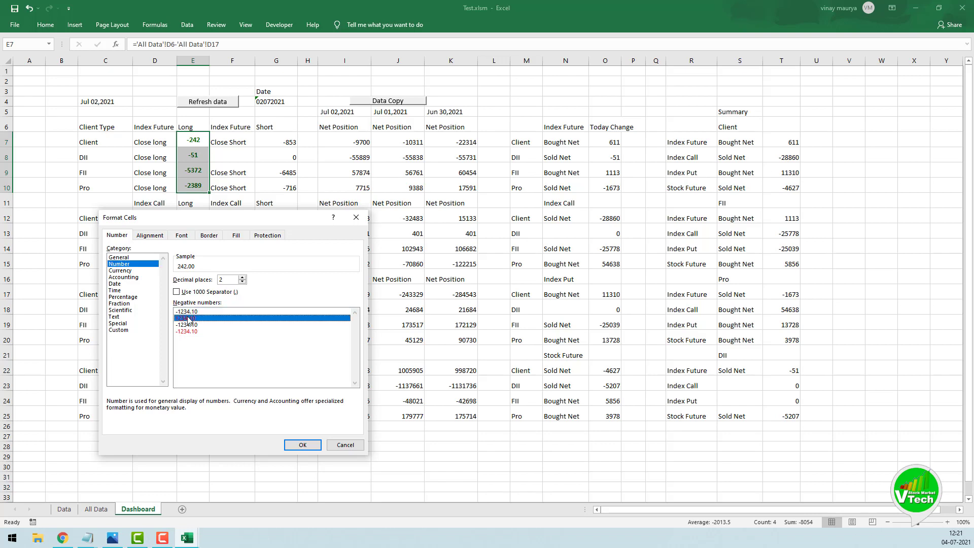
{"action": "left_click", "coordinate": [243, 282]}
{"action": "left_click", "coordinate": [243, 283]}
{"action": "left_click", "coordinate": [302, 445]}
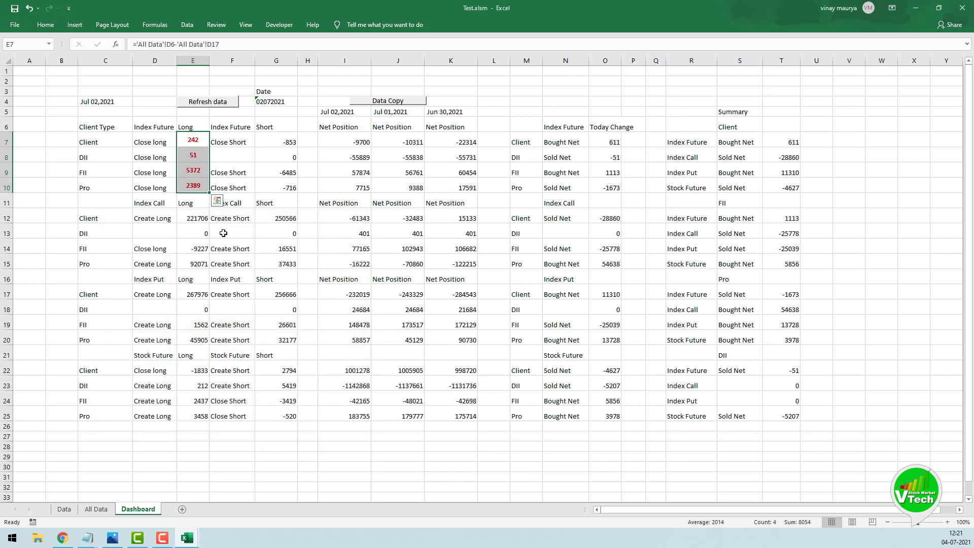
Copy E7:E10 and paste only its formatting onto the Index Future Short values in G7:G10.
{"action": "key", "text": "ctrl+c"}
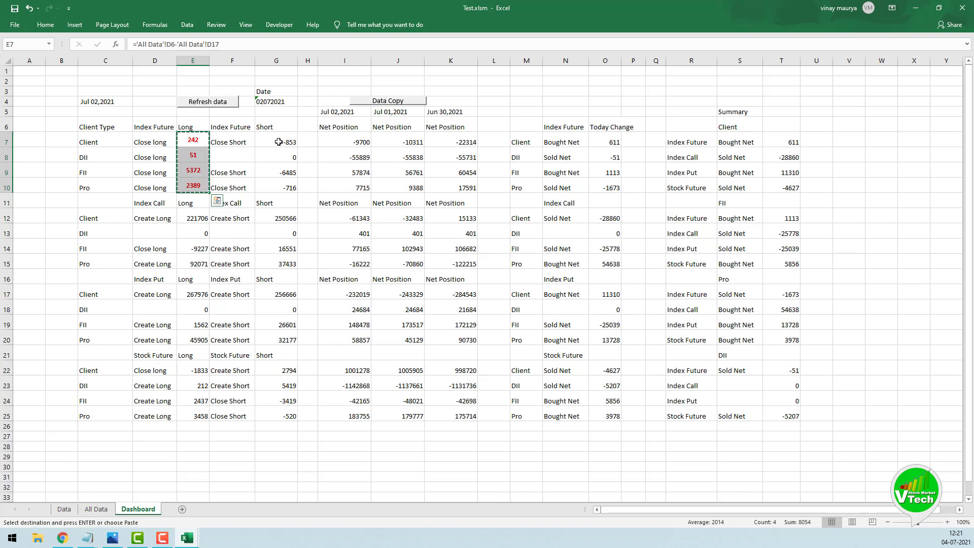
{"action": "left_click_drag", "start_coordinate": [279, 143], "coordinate": [278, 187]}
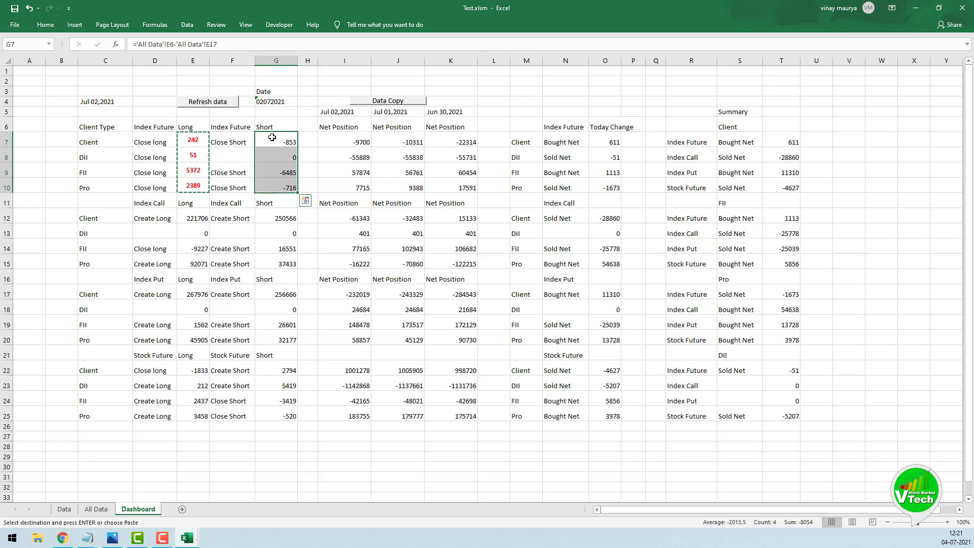
{"action": "right_click", "coordinate": [274, 139]}
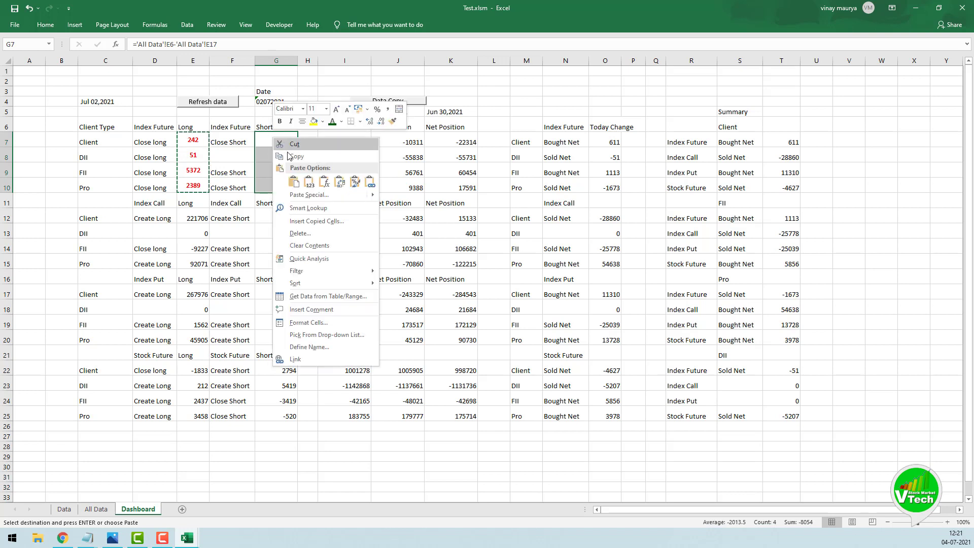
{"action": "left_click", "coordinate": [356, 183]}
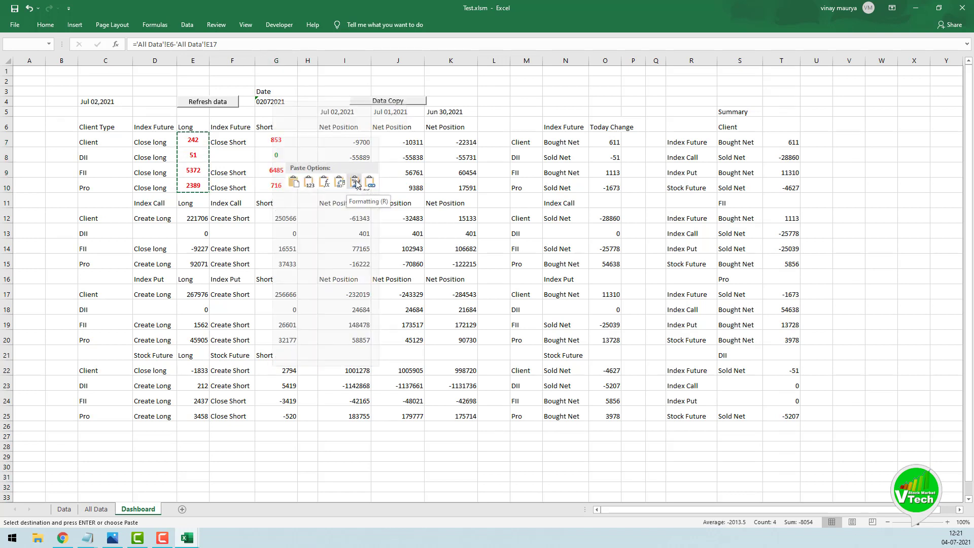
Paste only the copied formatting onto the Index Call Long values in E12:E15 and Short values in G12:G15.
{"action": "left_click_drag", "start_coordinate": [204, 217], "coordinate": [200, 260]}
{"action": "right_click", "coordinate": [187, 232]}
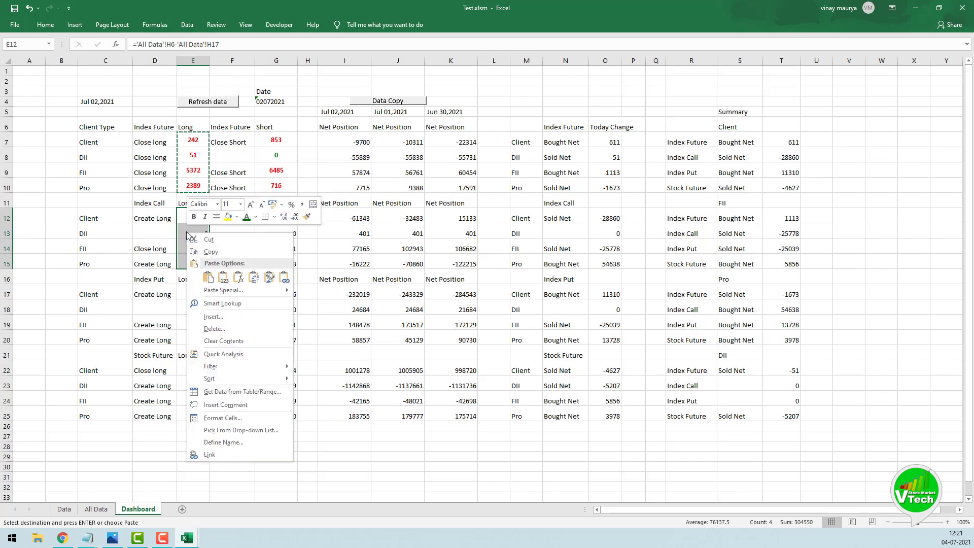
{"action": "left_click", "coordinate": [270, 278]}
{"action": "left_click_drag", "start_coordinate": [280, 218], "coordinate": [278, 264]}
{"action": "right_click", "coordinate": [281, 228]}
{"action": "left_click", "coordinate": [363, 273]}
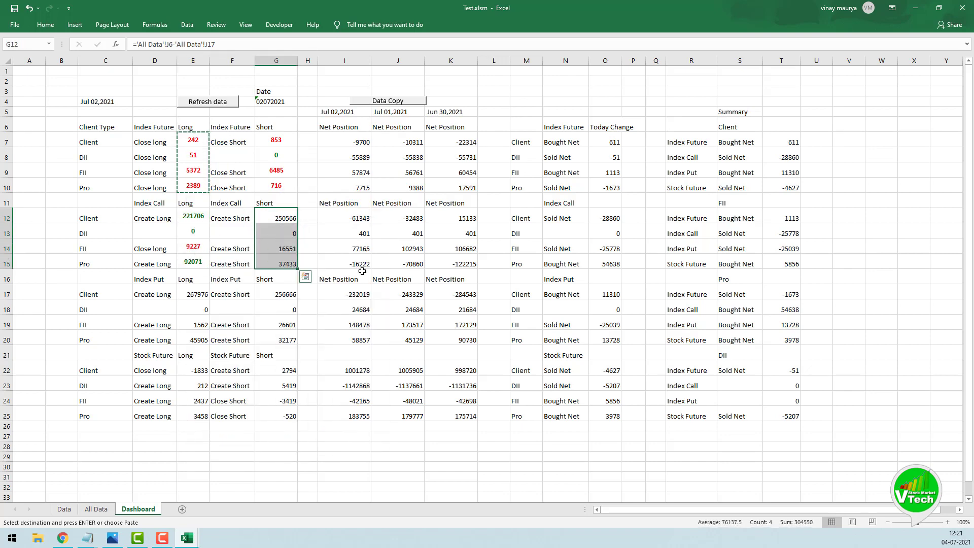
Paste only the copied formatting onto the Index Put Long values in E17:E20 and Short values in G17:G20.
{"action": "left_click_drag", "start_coordinate": [199, 299], "coordinate": [200, 340]}
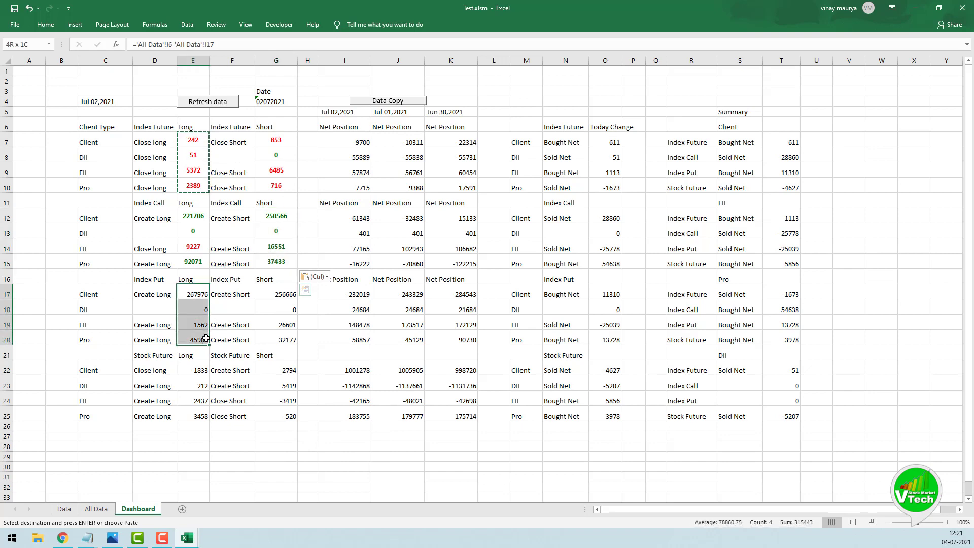
{"action": "right_click", "coordinate": [187, 288]}
{"action": "left_click", "coordinate": [268, 332]}
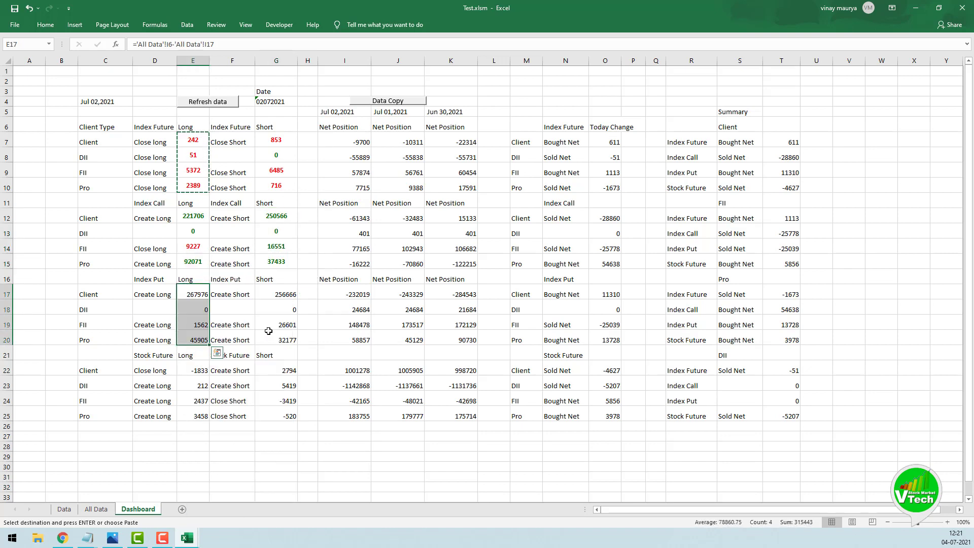
{"action": "left_click", "coordinate": [278, 298]}
{"action": "left_click_drag", "start_coordinate": [278, 299], "coordinate": [280, 337]}
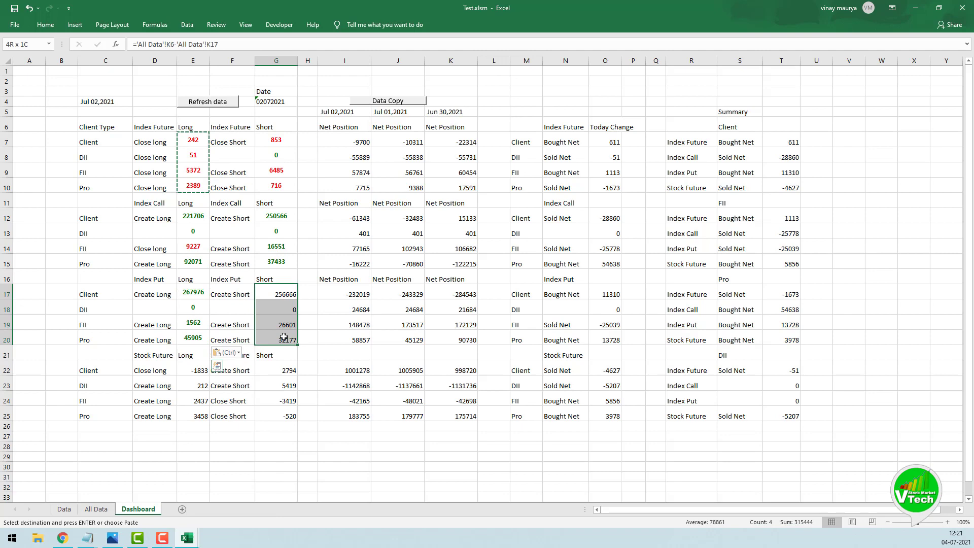
{"action": "right_click", "coordinate": [276, 286]}
{"action": "left_click", "coordinate": [358, 332]}
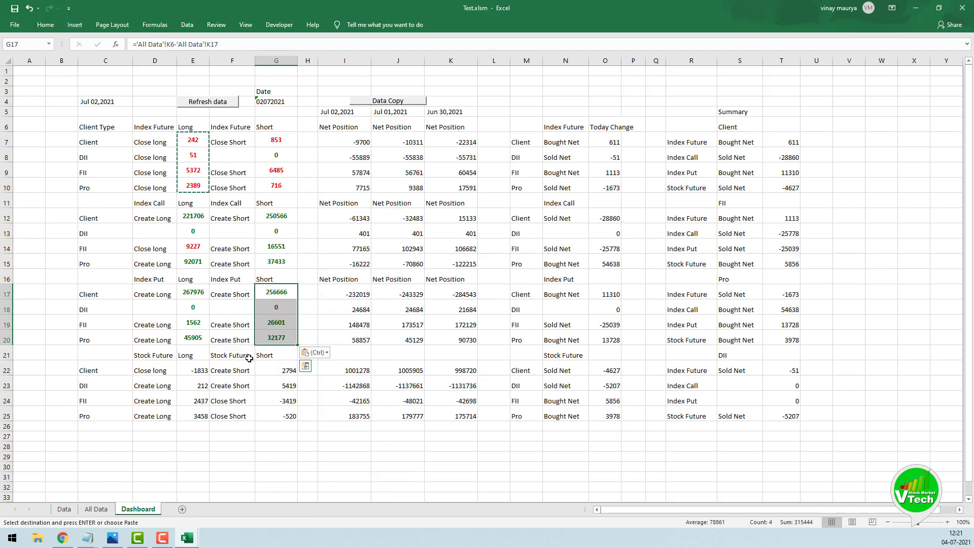
Paste only the copied formatting onto the Stock Future Long values in E22:E25 and Short values in G22:G25.
{"action": "left_click_drag", "start_coordinate": [200, 370], "coordinate": [198, 412]}
{"action": "right_click", "coordinate": [193, 361]}
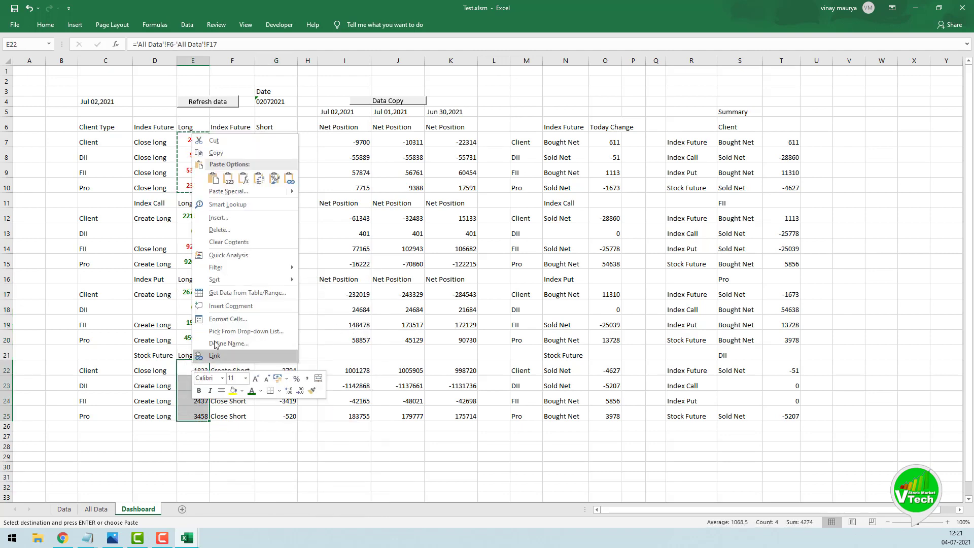
{"action": "left_click", "coordinate": [274, 182]}
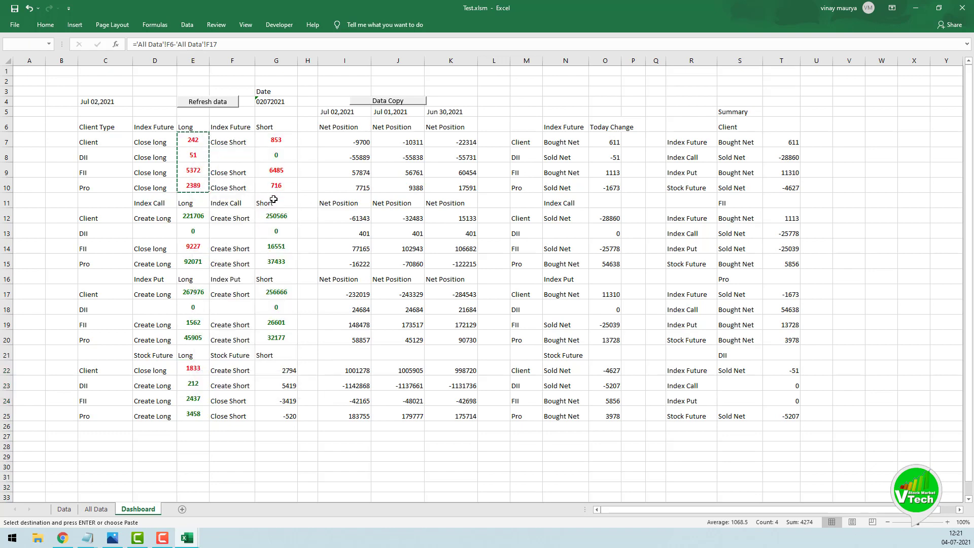
{"action": "left_click_drag", "start_coordinate": [282, 371], "coordinate": [288, 408]}
{"action": "right_click", "coordinate": [284, 374]}
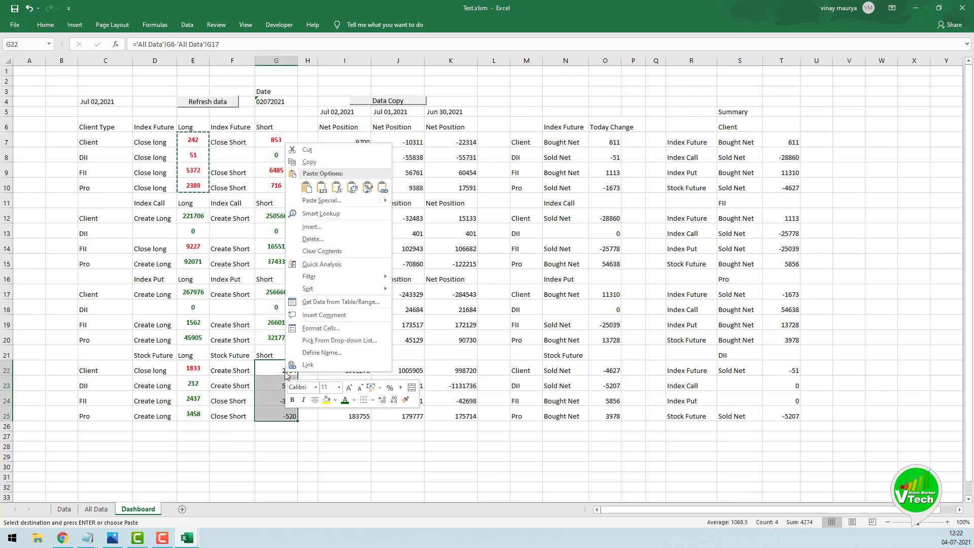
{"action": "left_click", "coordinate": [364, 189]}
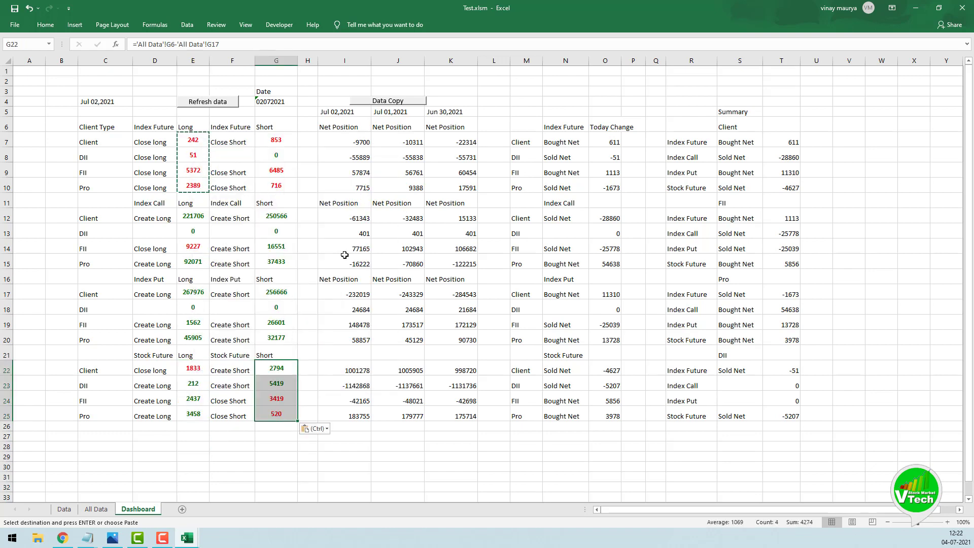
Widen columns E and G slightly.
{"action": "left_click", "coordinate": [205, 445]}
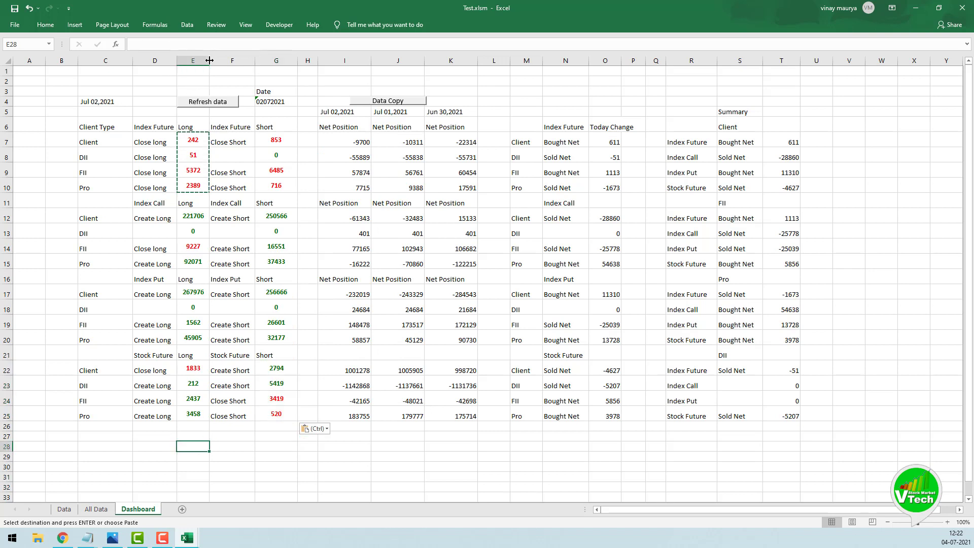
{"action": "left_click_drag", "start_coordinate": [209, 65], "coordinate": [229, 65]}
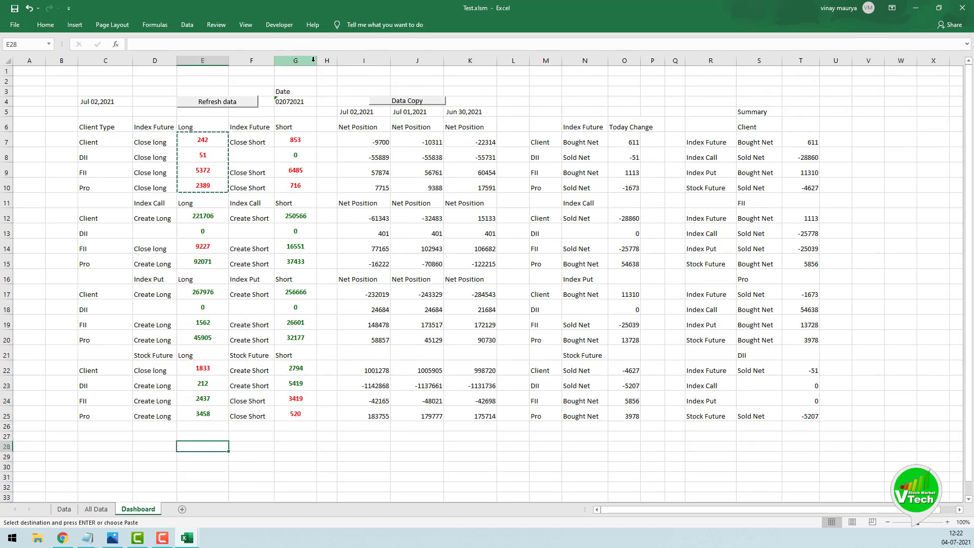
{"action": "left_click_drag", "start_coordinate": [317, 61], "coordinate": [324, 60]}
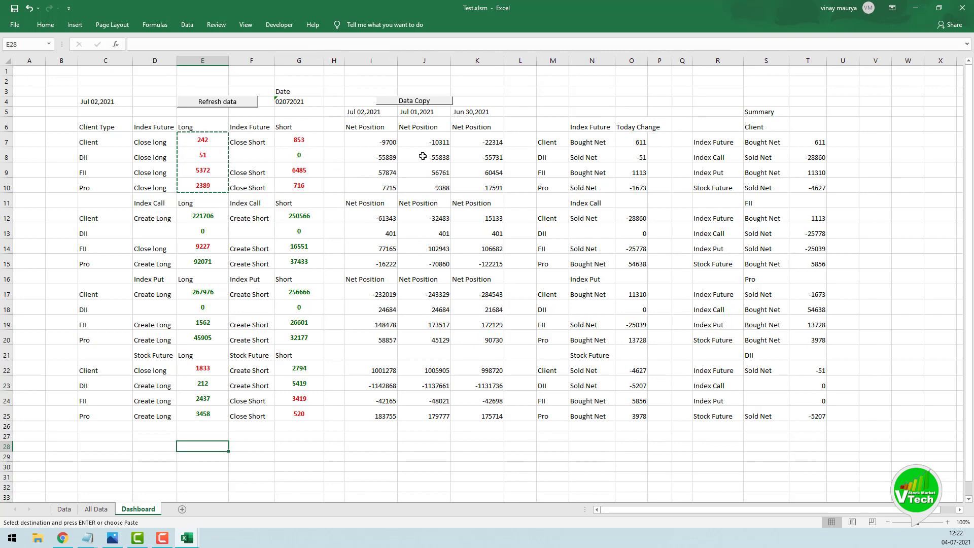
Paste only the copied formatting onto the Index Future net positions in I7:K10 and the Index Call net positions in I12:K15.
{"action": "left_click_drag", "start_coordinate": [375, 137], "coordinate": [385, 189]}
{"action": "right_click", "coordinate": [374, 155]}
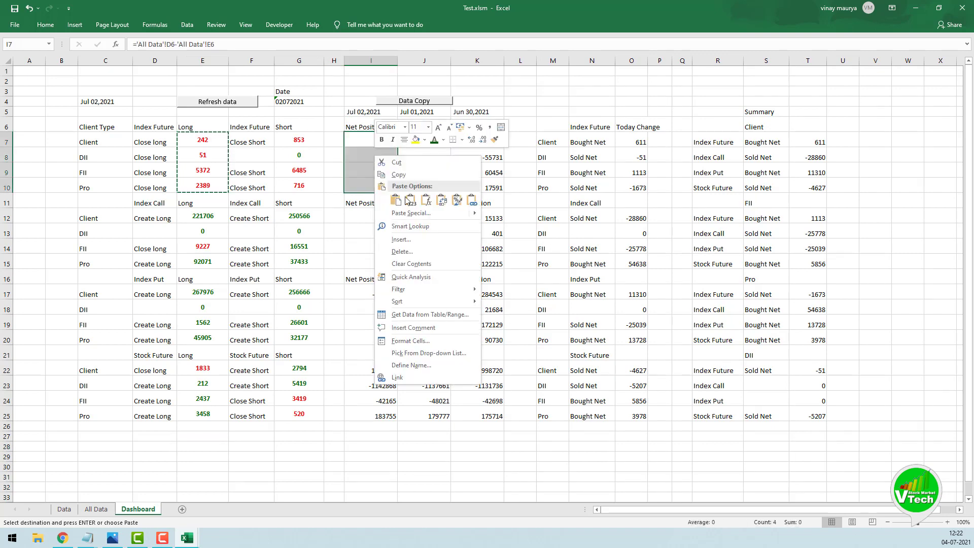
{"action": "left_click", "coordinate": [409, 201]}
{"action": "left_click", "coordinate": [437, 138]}
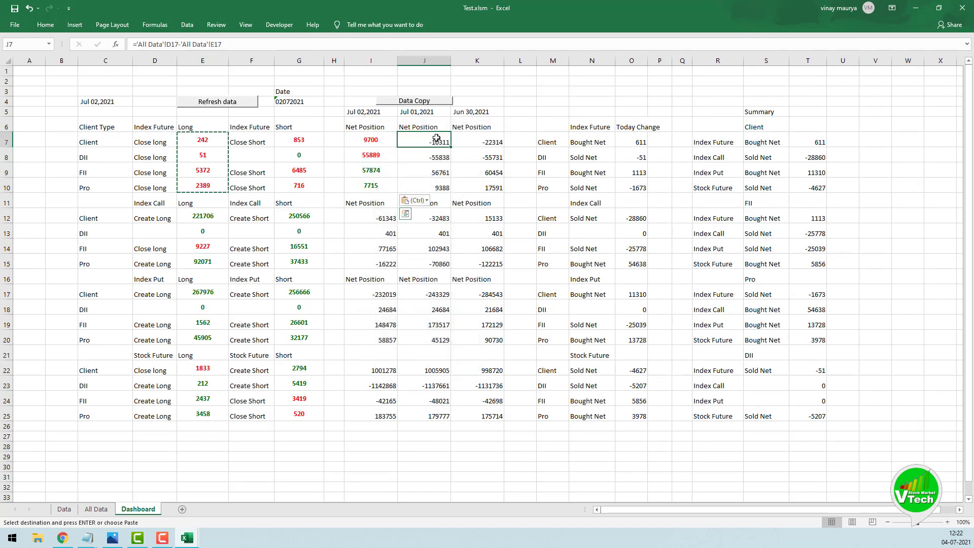
{"action": "left_click_drag", "start_coordinate": [436, 138], "coordinate": [477, 187]}
{"action": "right_click", "coordinate": [469, 158]}
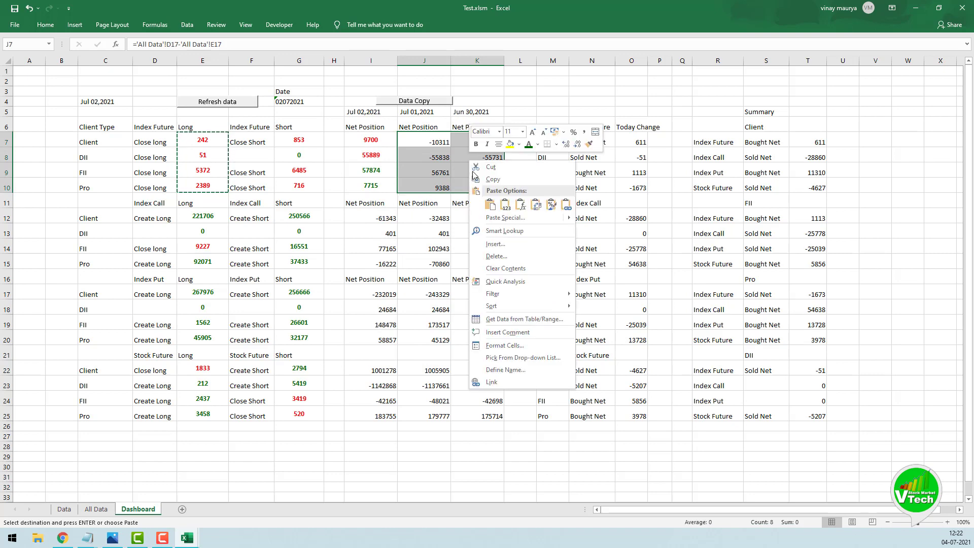
{"action": "left_click", "coordinate": [548, 205]}
{"action": "left_click_drag", "start_coordinate": [370, 218], "coordinate": [485, 261]}
{"action": "right_click", "coordinate": [455, 232]}
{"action": "left_click", "coordinate": [538, 268]}
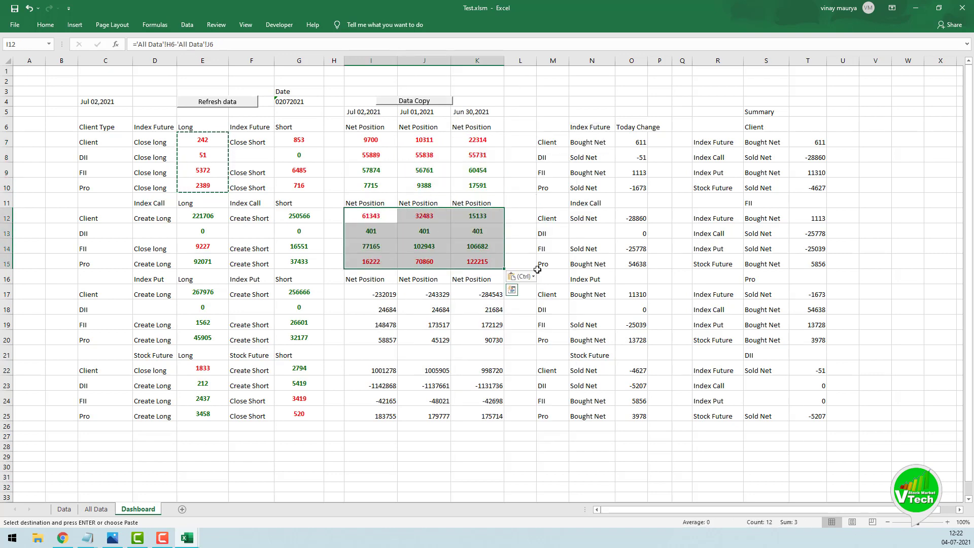
Paste only the copied formatting onto the Index Put net positions in I17:K20 and the Stock Future net positions in I22:K25.
{"action": "left_click_drag", "start_coordinate": [378, 295], "coordinate": [493, 346]}
{"action": "left_click_drag", "start_coordinate": [377, 294], "coordinate": [467, 336]}
{"action": "right_click", "coordinate": [465, 327]}
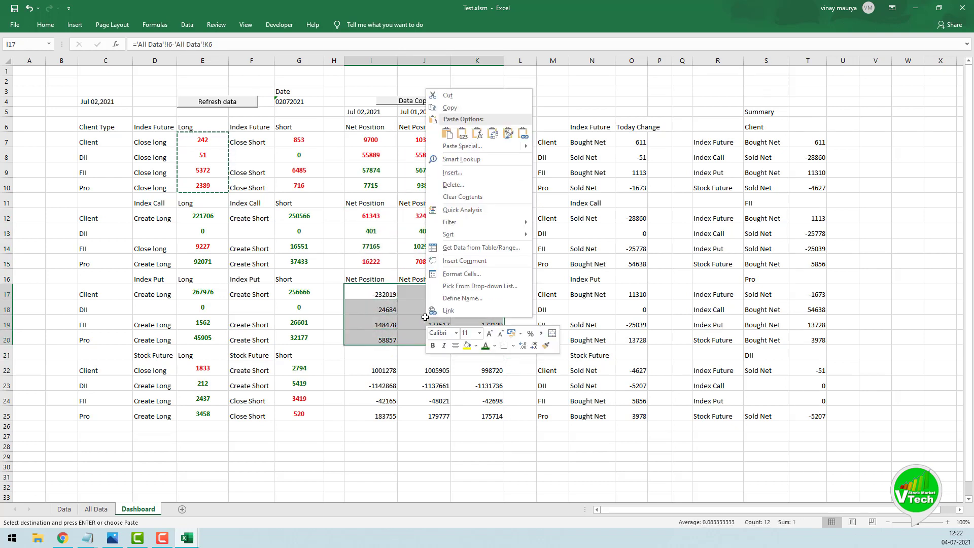
{"action": "left_click", "coordinate": [509, 135]}
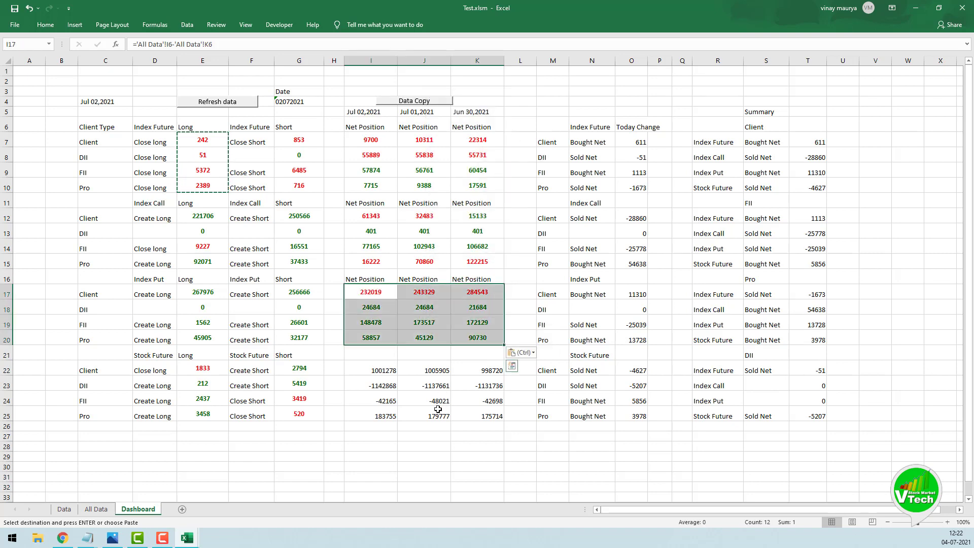
{"action": "left_click_drag", "start_coordinate": [376, 371], "coordinate": [479, 410]}
{"action": "right_click", "coordinate": [479, 398]}
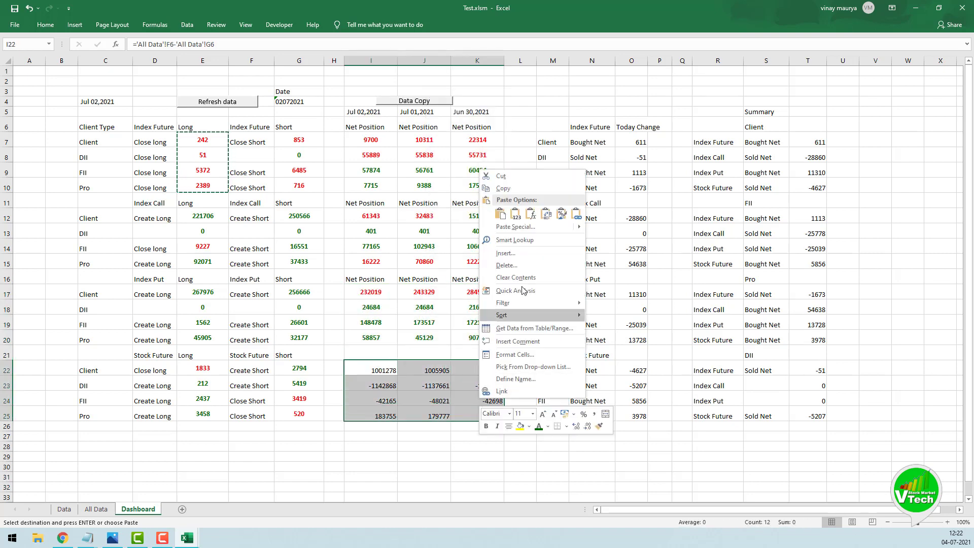
{"action": "left_click", "coordinate": [560, 213]}
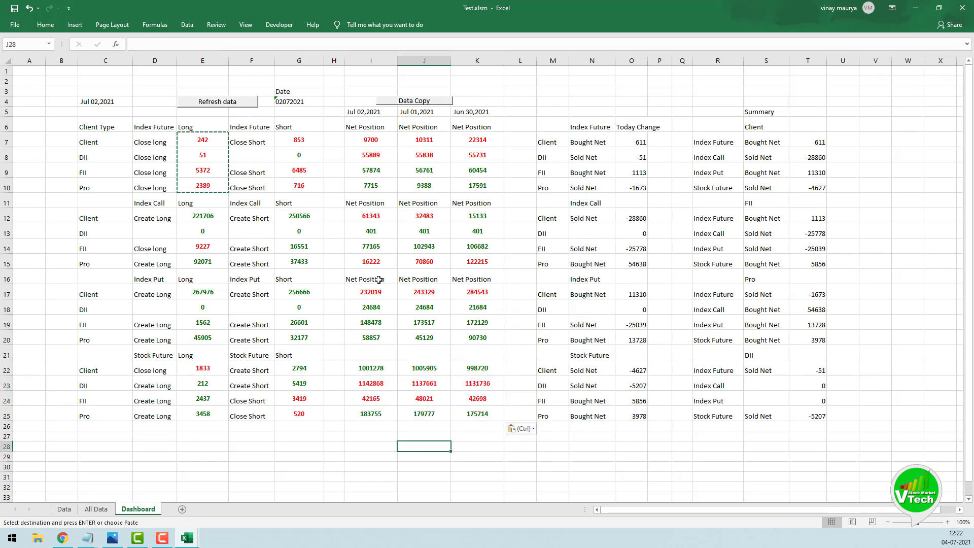
Copy the Net Position headings in I16:K16 to the Stock Future heading row at I21:K21.
{"action": "left_click_drag", "start_coordinate": [364, 279], "coordinate": [465, 278]}
{"action": "key", "text": "ctrl+c"}
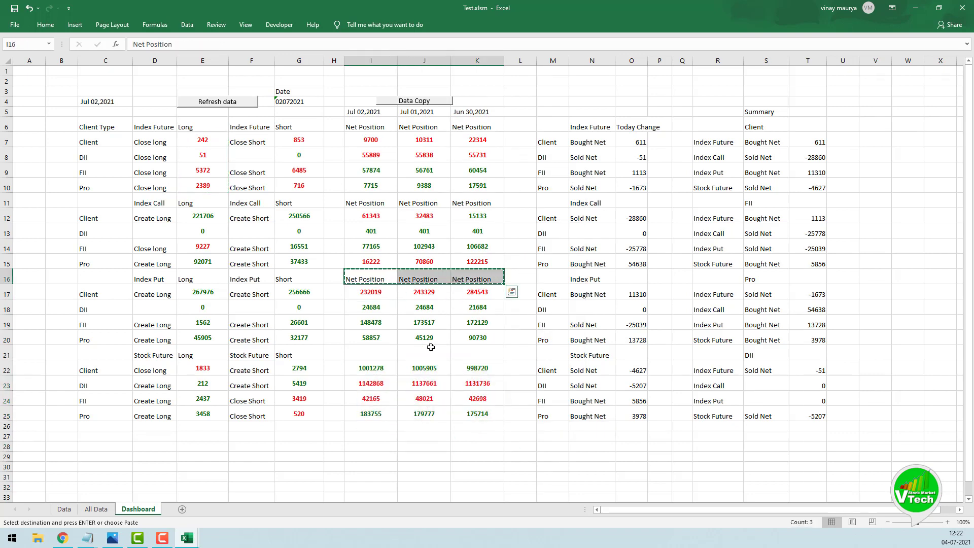
{"action": "left_click", "coordinate": [369, 353]}
{"action": "right_click", "coordinate": [370, 353]}
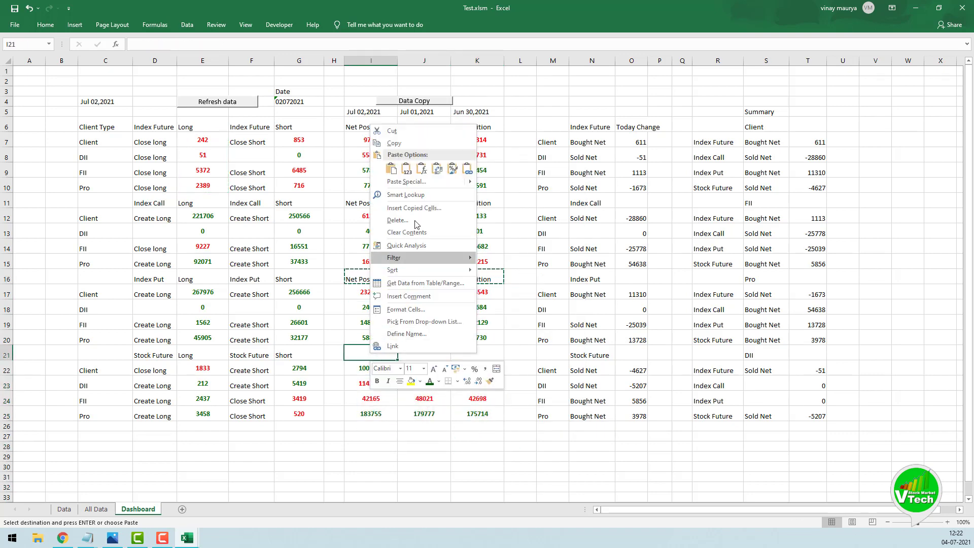
{"action": "left_click", "coordinate": [388, 169]}
{"action": "left_click_drag", "start_coordinate": [423, 441], "coordinate": [424, 442]}
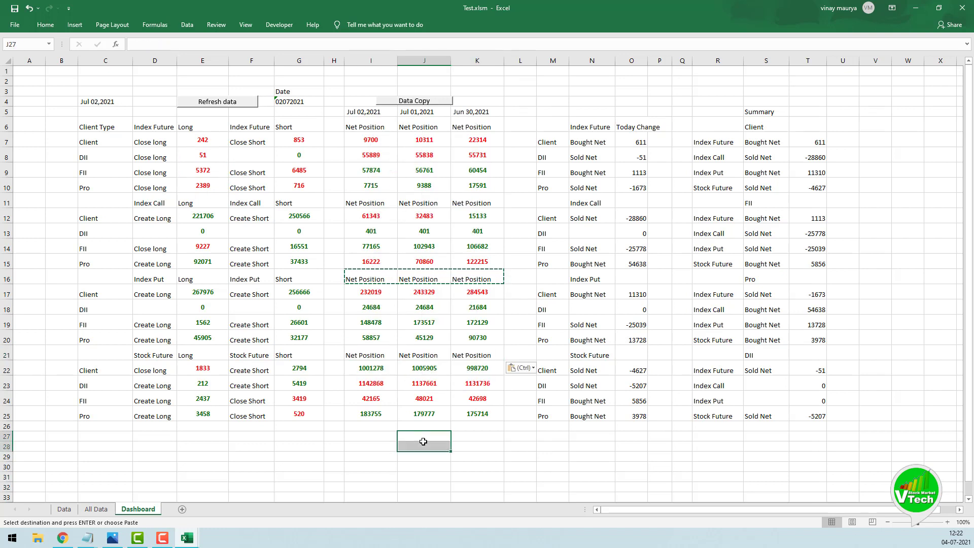
Copy K7:K10 and paste only its formatting onto the Today Change values in O7:O25.
{"action": "left_click_drag", "start_coordinate": [477, 140], "coordinate": [478, 183]}
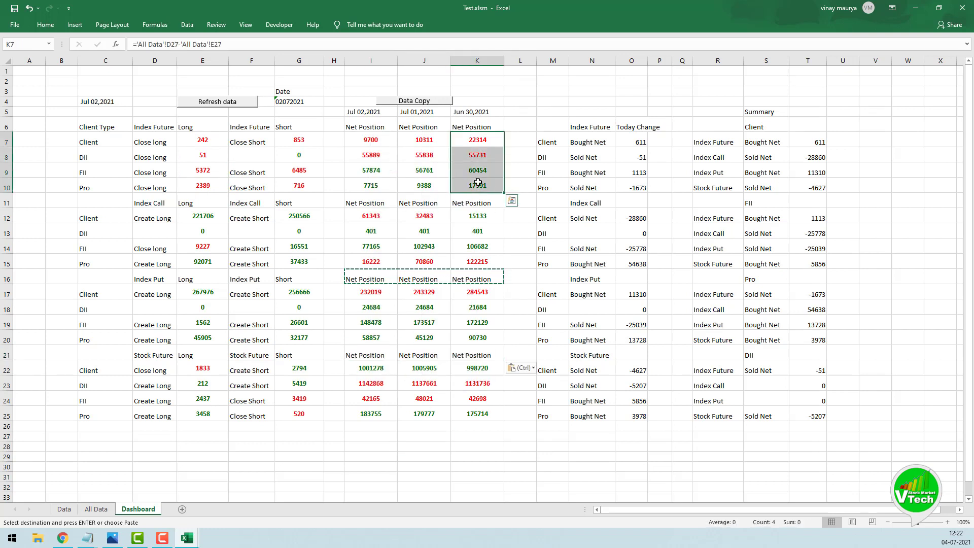
{"action": "key", "text": "ctrl+c"}
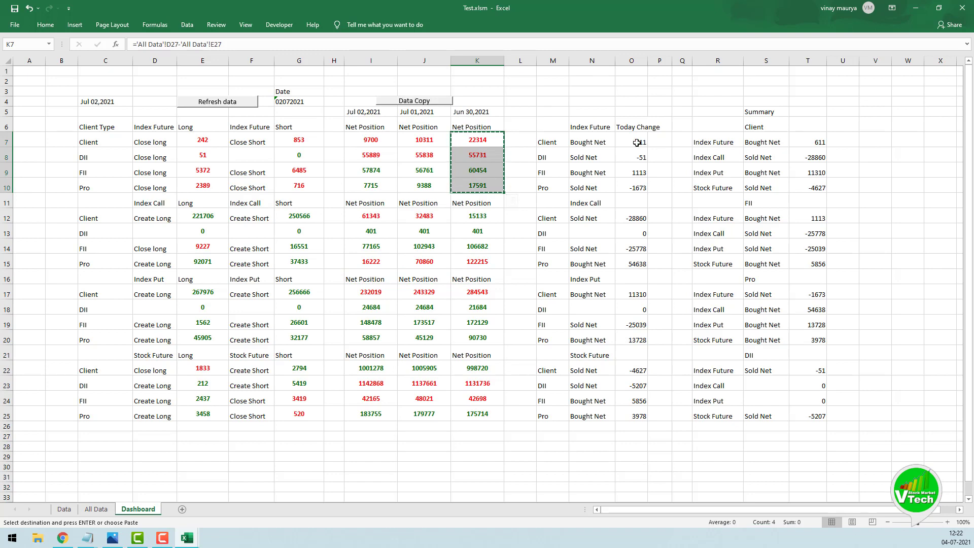
{"action": "left_click_drag", "start_coordinate": [639, 143], "coordinate": [641, 418]}
{"action": "right_click", "coordinate": [636, 166]}
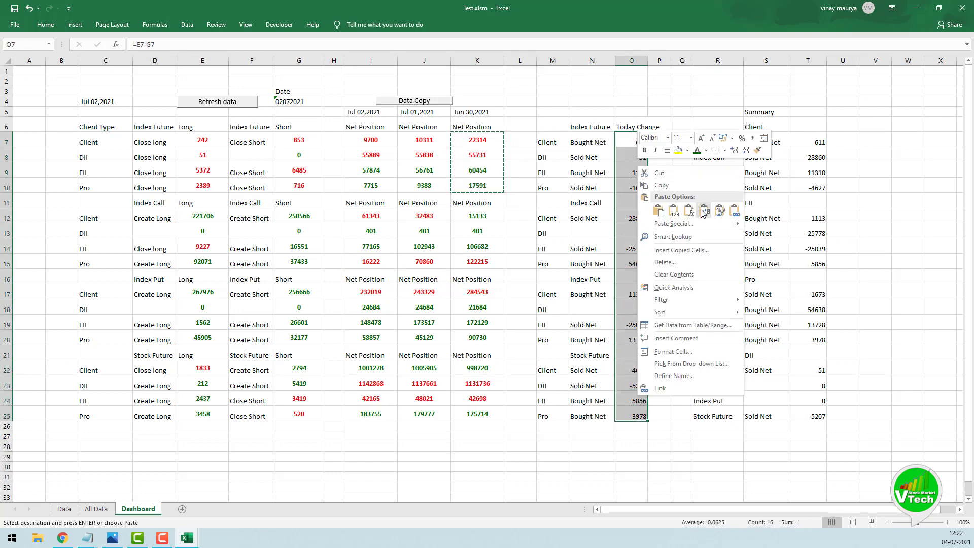
{"action": "left_click", "coordinate": [720, 205]}
Paste only the copied formatting onto the Summary values in T7:T25.
{"action": "left_click_drag", "start_coordinate": [811, 143], "coordinate": [810, 417]}
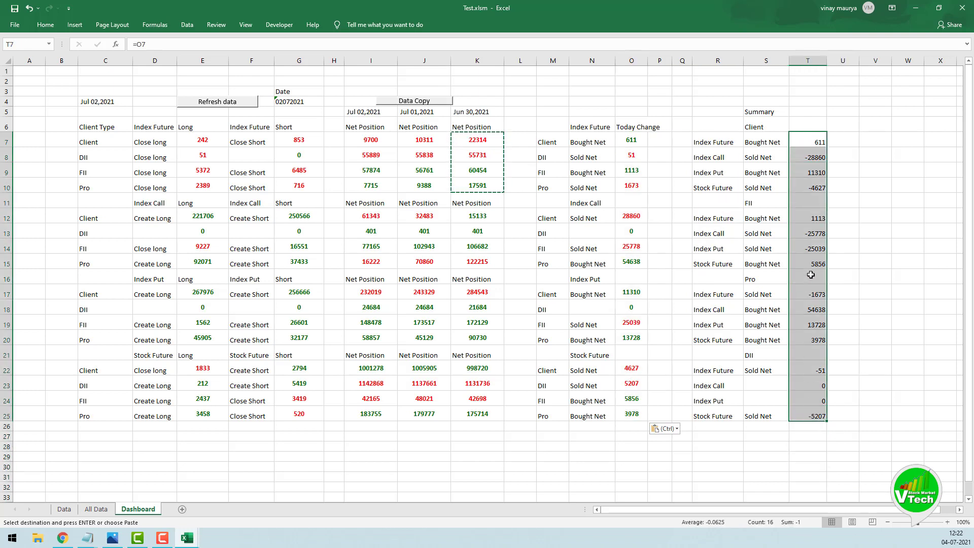
{"action": "right_click", "coordinate": [811, 257]}
{"action": "left_click", "coordinate": [891, 300]}
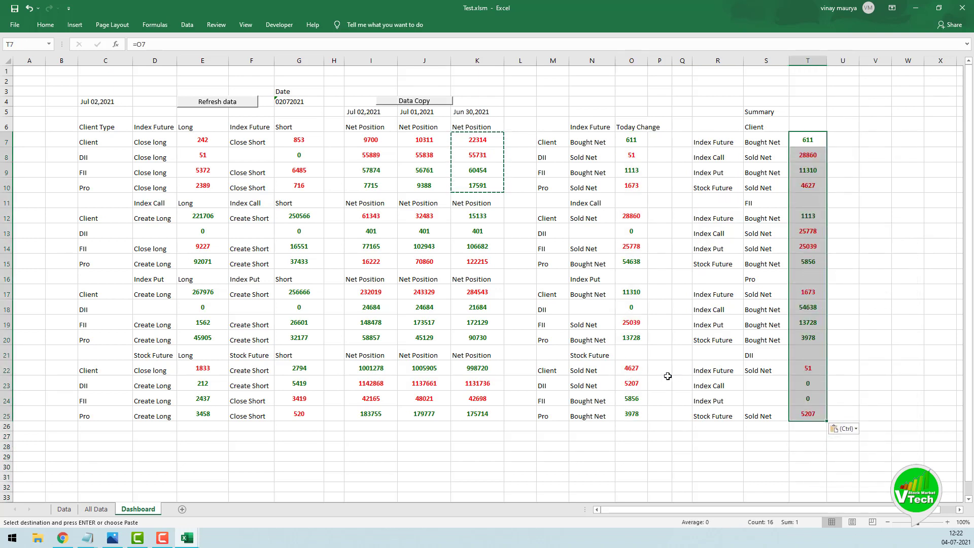
{"action": "left_click", "coordinate": [500, 215]}
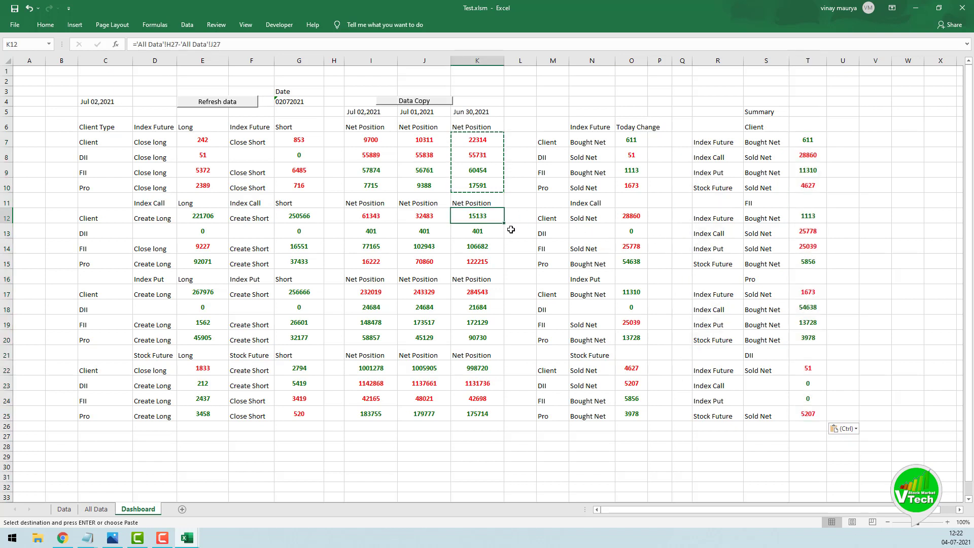
{"action": "left_click", "coordinate": [511, 229]}
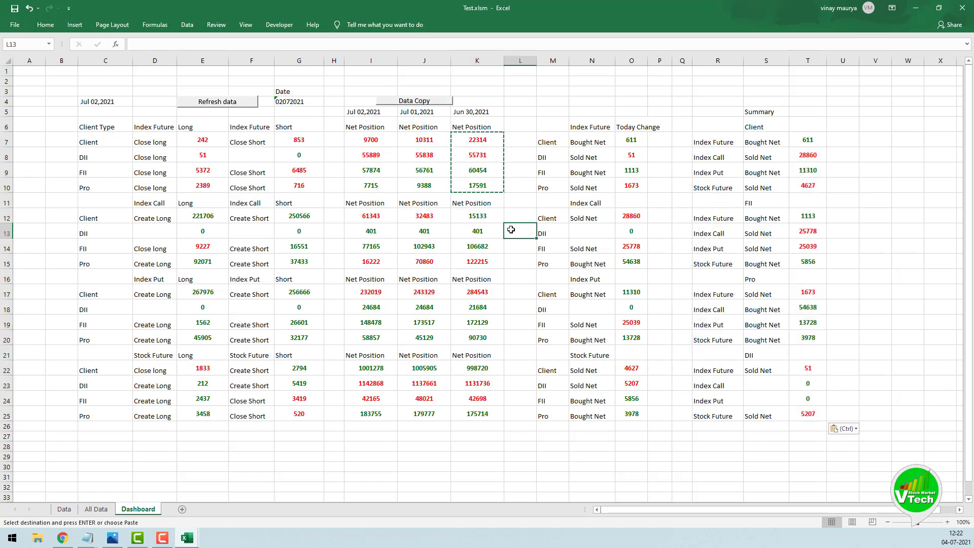
Create a conditional formatting rule on D7 for cells with specific text containing "Close Long".
{"action": "left_click", "coordinate": [147, 146]}
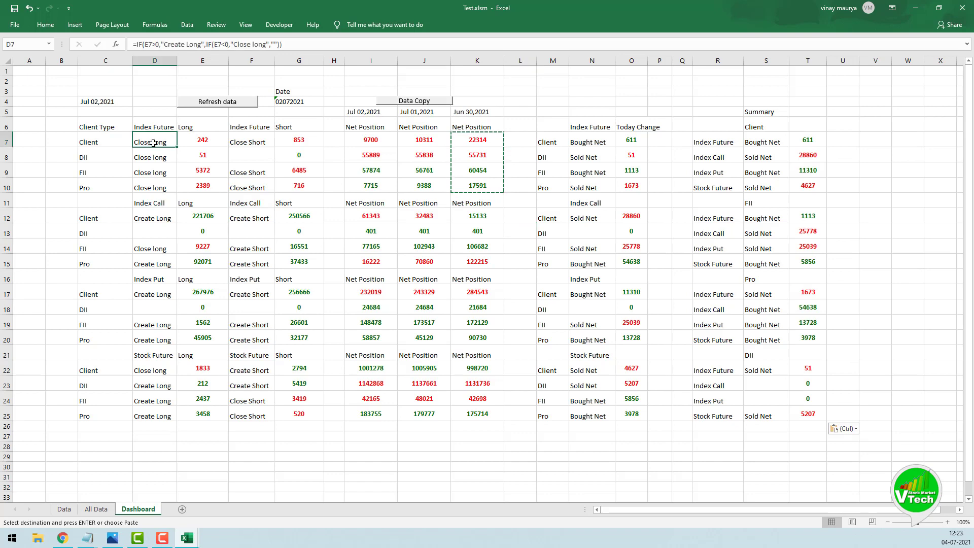
{"action": "left_click", "coordinate": [44, 26]}
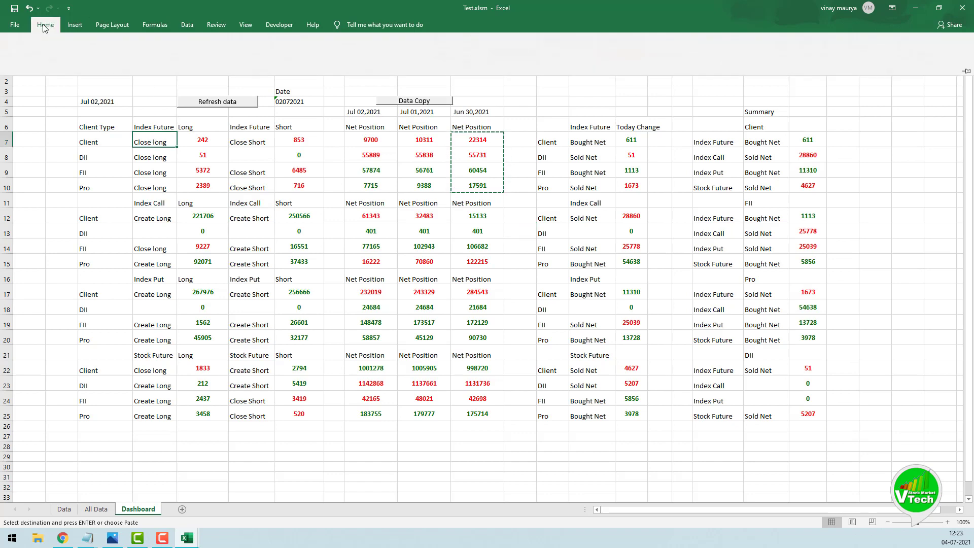
{"action": "left_click", "coordinate": [445, 69]}
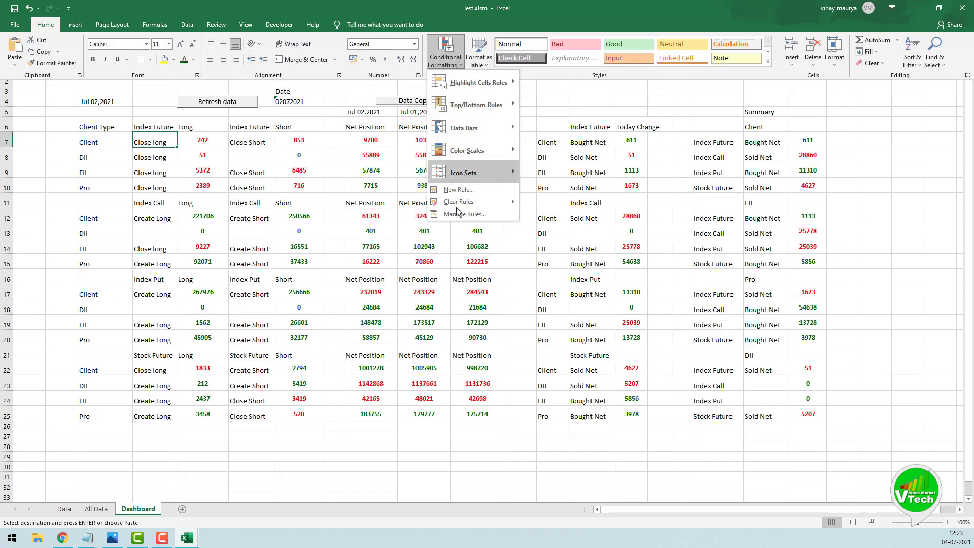
{"action": "left_click", "coordinate": [462, 193]}
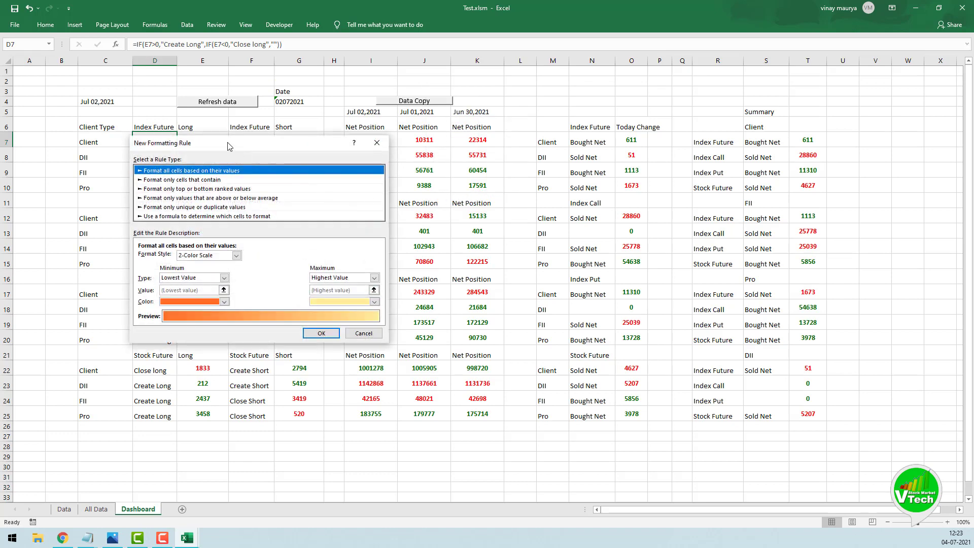
{"action": "left_click_drag", "start_coordinate": [228, 147], "coordinate": [508, 168]}
{"action": "left_click", "coordinate": [450, 201]}
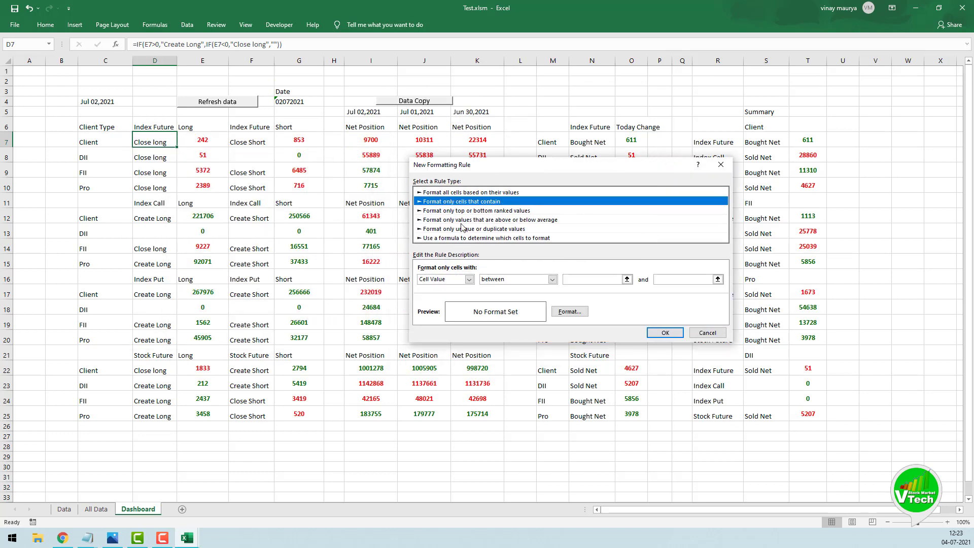
{"action": "left_click", "coordinate": [468, 279]}
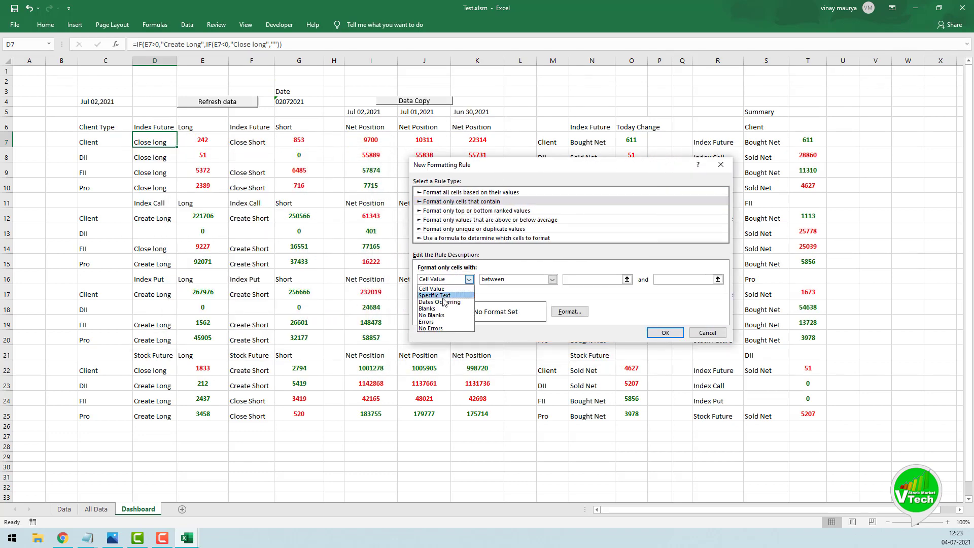
{"action": "left_click", "coordinate": [443, 297]}
{"action": "left_click", "coordinate": [559, 280]}
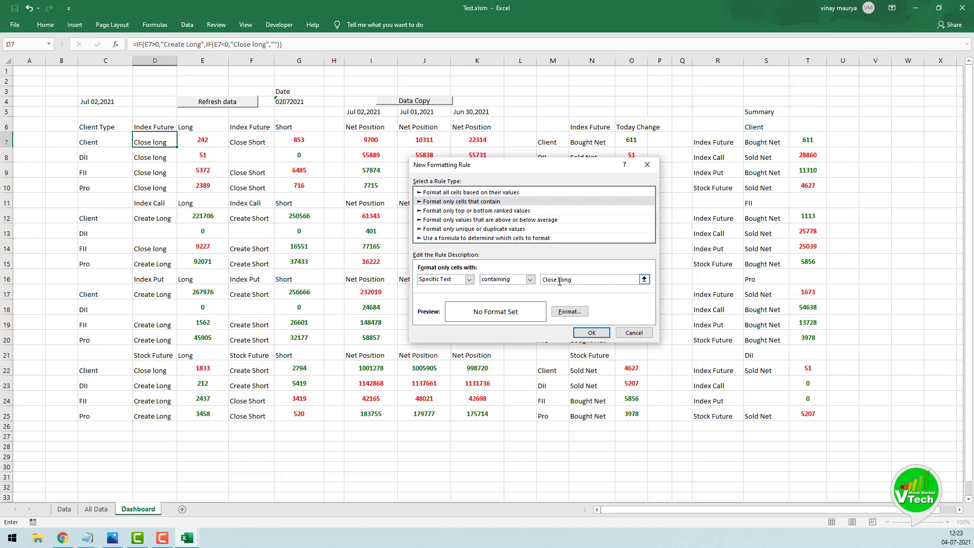
Give the Close Long rule a bold white font on a red fill and apply it to D7.
{"action": "left_click", "coordinate": [569, 311]}
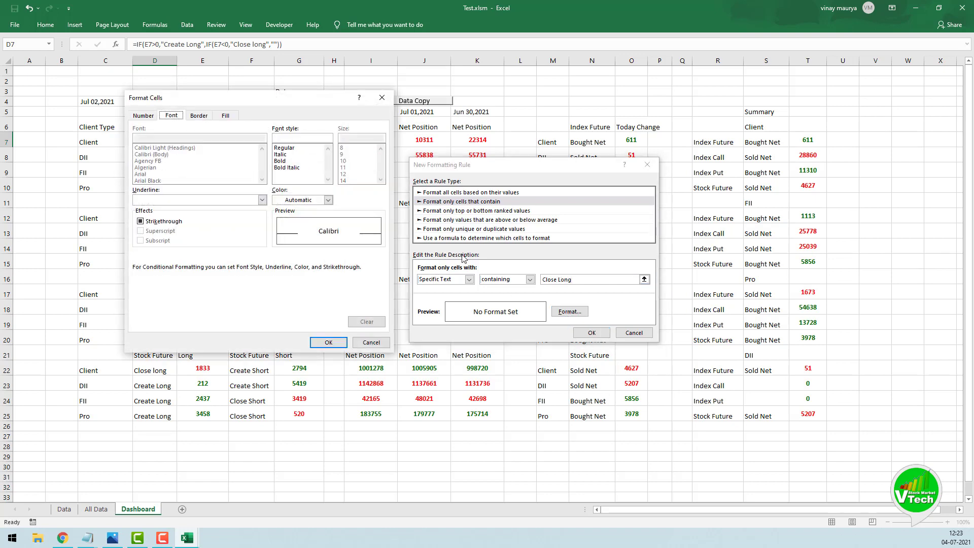
{"action": "left_click", "coordinate": [280, 161]}
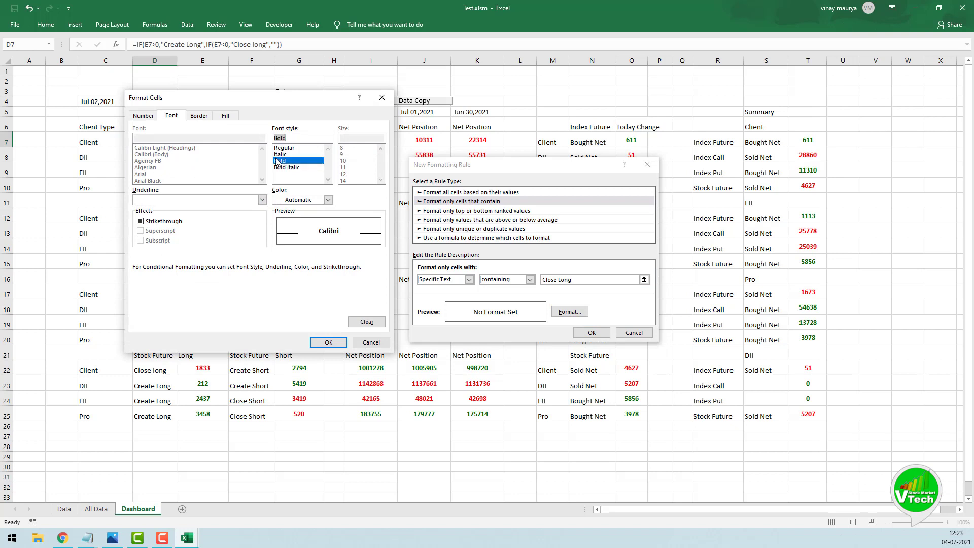
{"action": "left_click", "coordinate": [328, 199]}
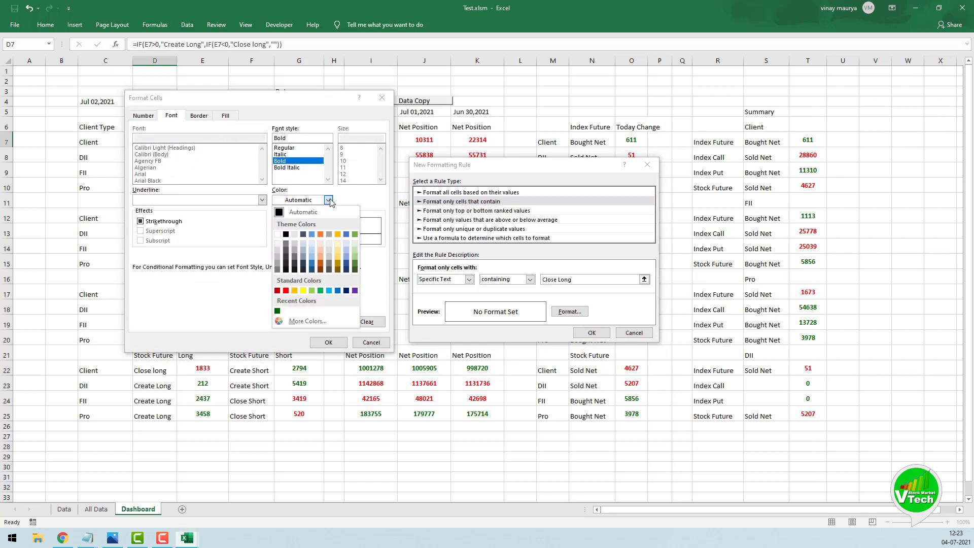
{"action": "left_click", "coordinate": [279, 235]}
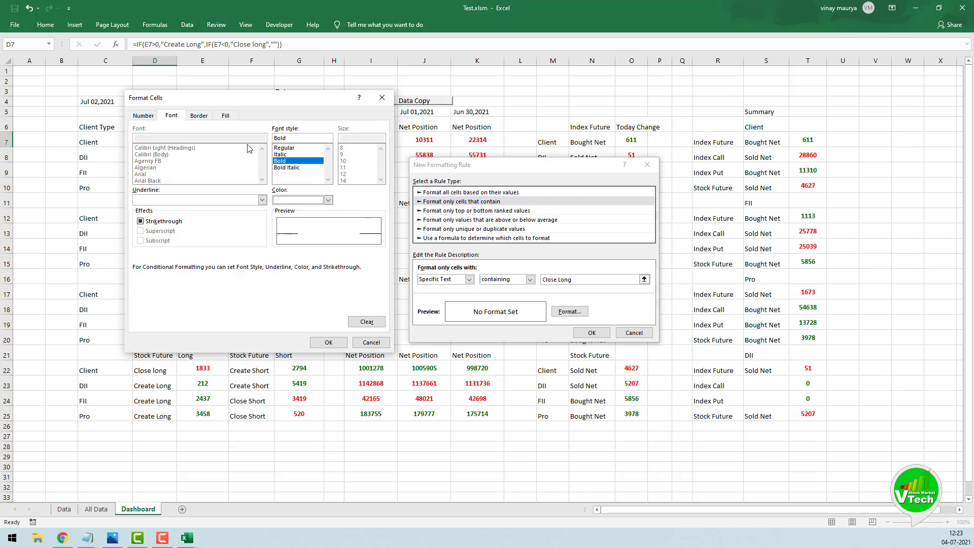
{"action": "left_click", "coordinate": [227, 116]}
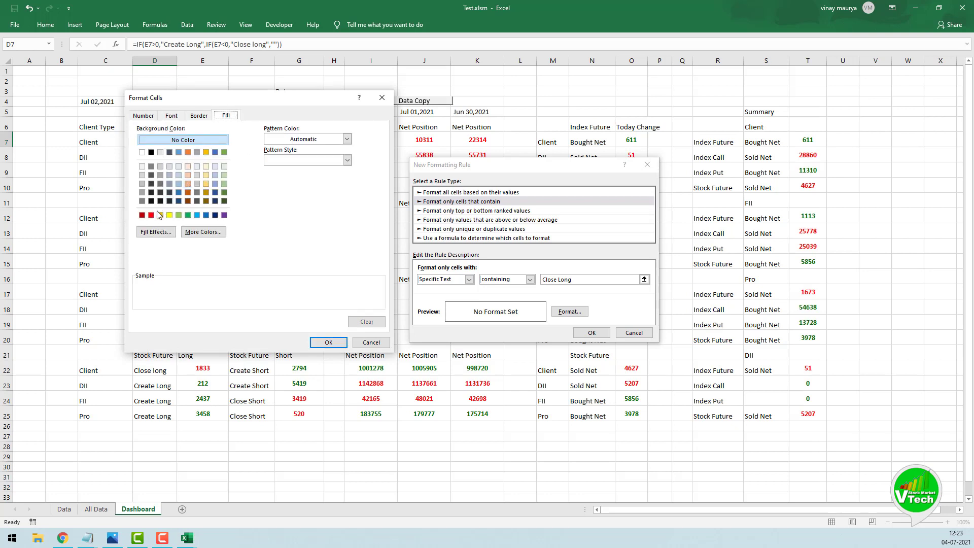
{"action": "left_click", "coordinate": [151, 216]}
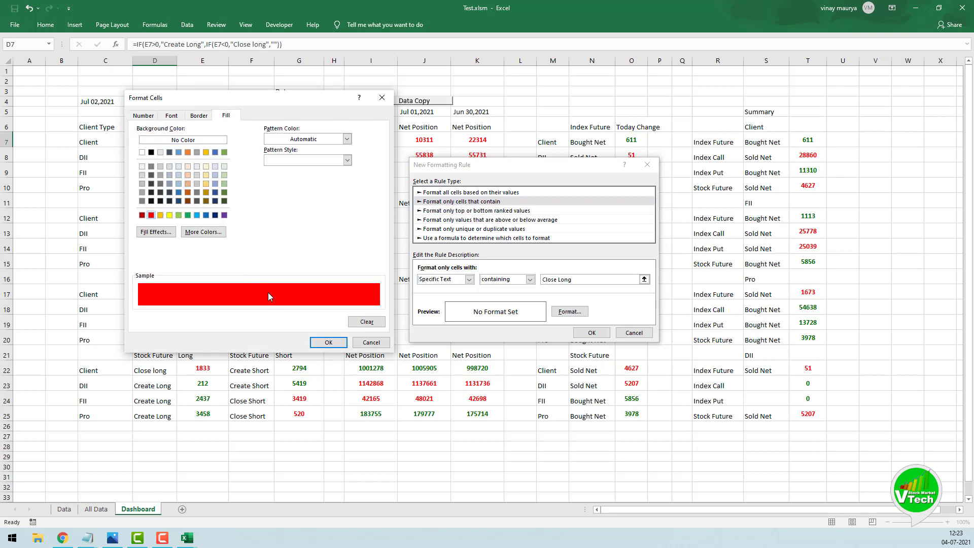
{"action": "left_click", "coordinate": [328, 342]}
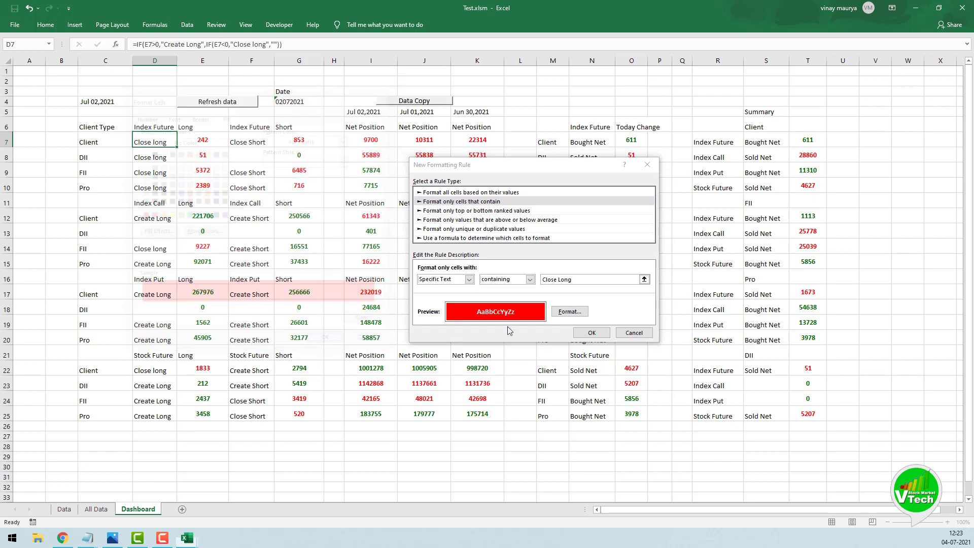
{"action": "left_click", "coordinate": [596, 335]}
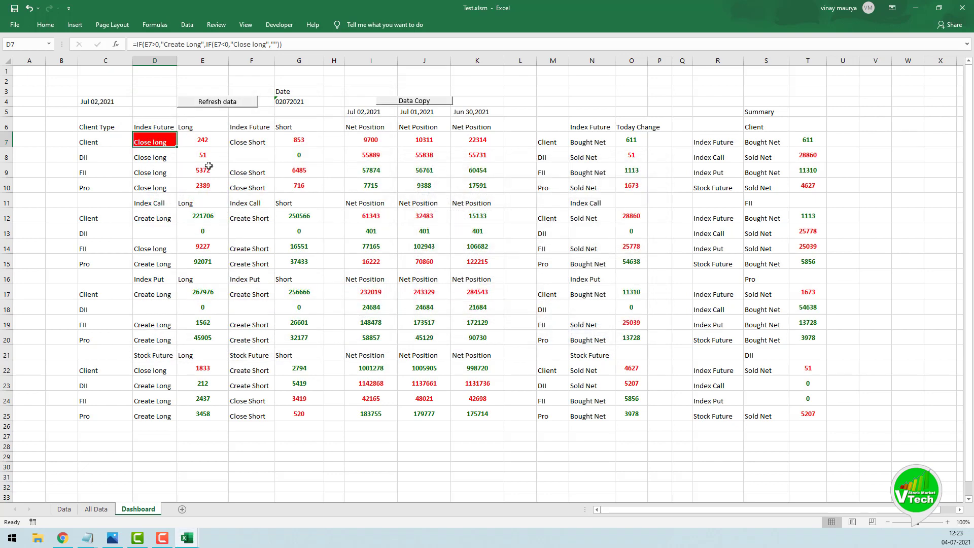
Widen column D slightly and make D7 bold, centred both horizontally and vertically.
{"action": "left_click_drag", "start_coordinate": [177, 61], "coordinate": [183, 61]}
{"action": "left_click", "coordinate": [45, 24]}
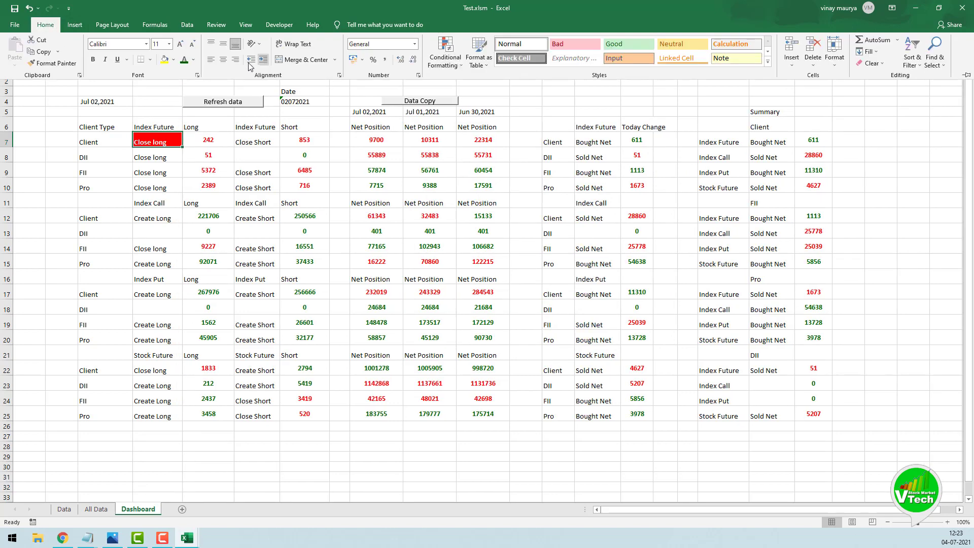
{"action": "left_click", "coordinate": [223, 60]}
{"action": "left_click", "coordinate": [223, 44]}
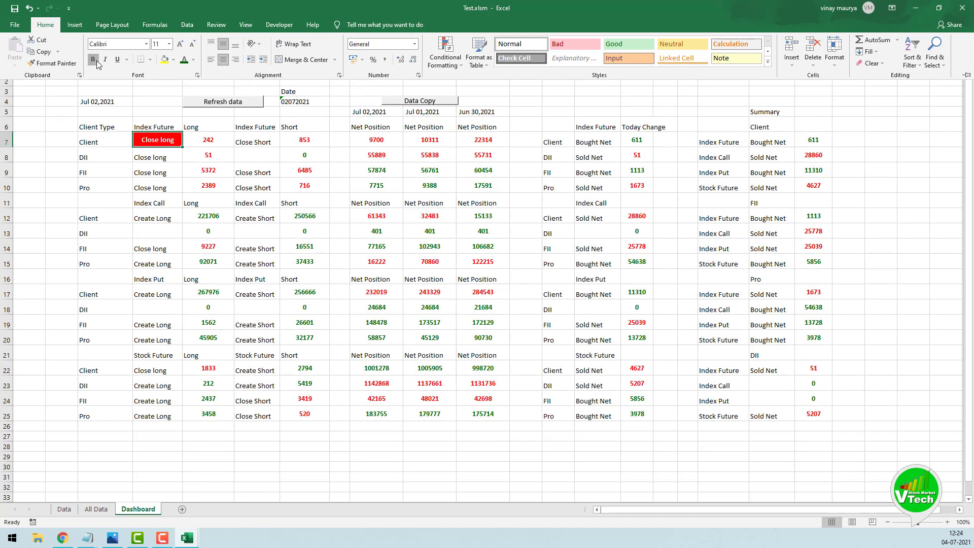
Create another conditional formatting rule on D7 for cells with specific text containing "Create Long".
{"action": "left_click", "coordinate": [166, 149]}
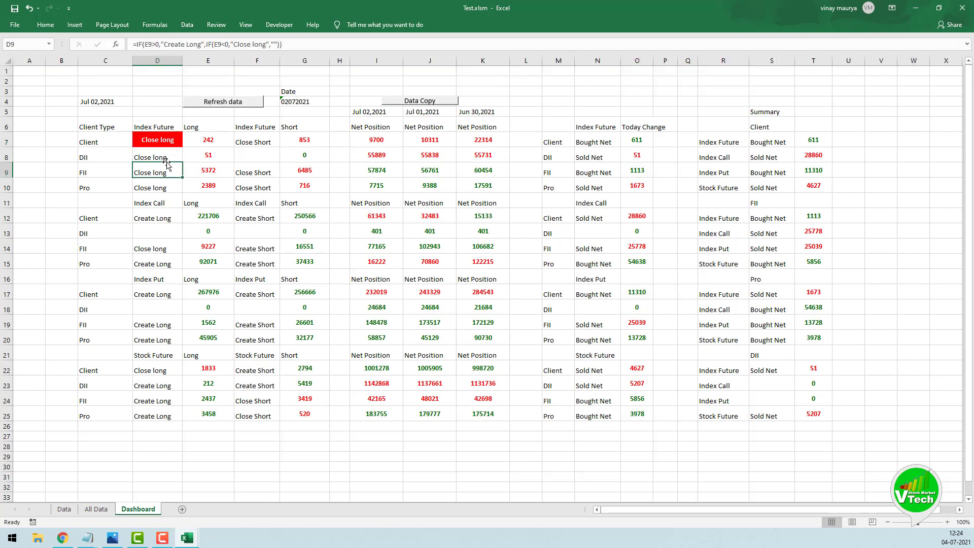
{"action": "left_click", "coordinate": [45, 25]}
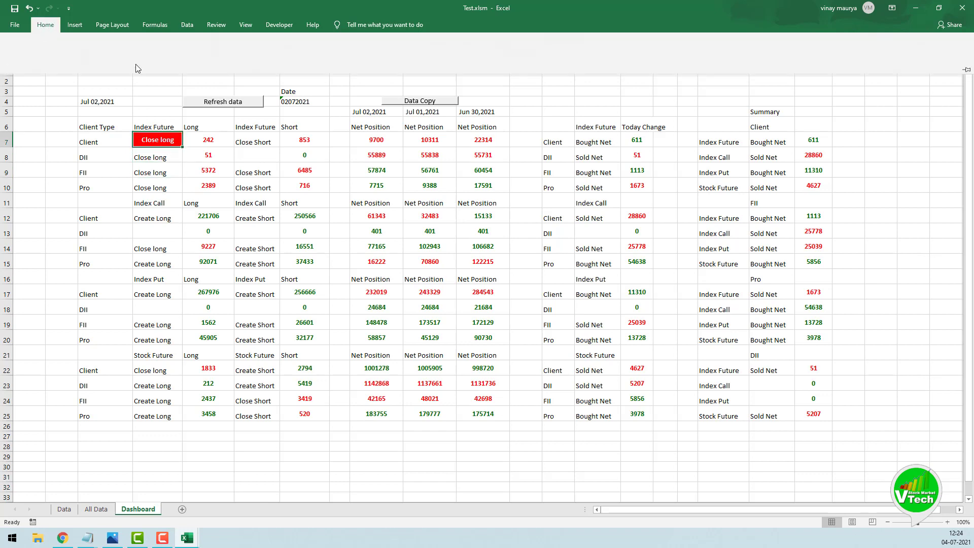
{"action": "left_click", "coordinate": [445, 68]}
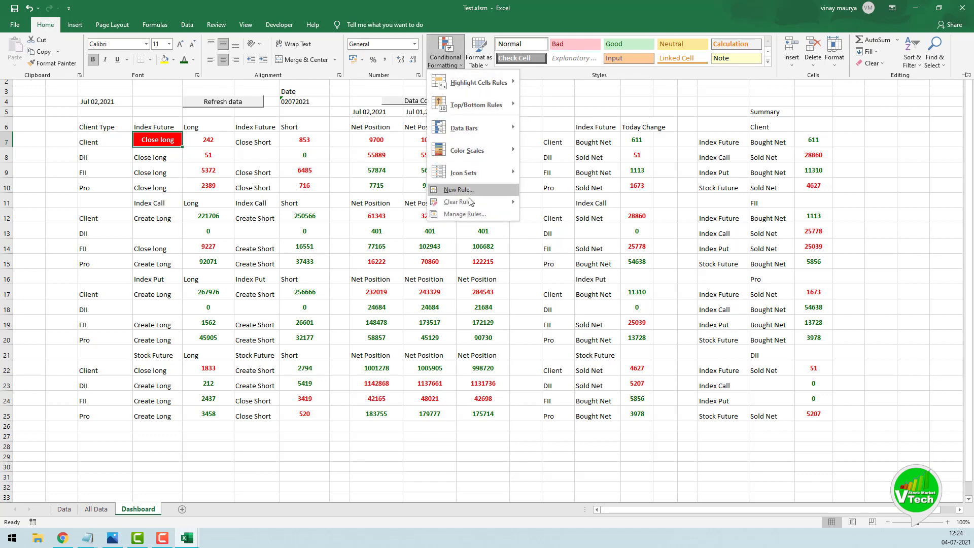
{"action": "left_click", "coordinate": [459, 190]}
{"action": "left_click", "coordinate": [477, 191]}
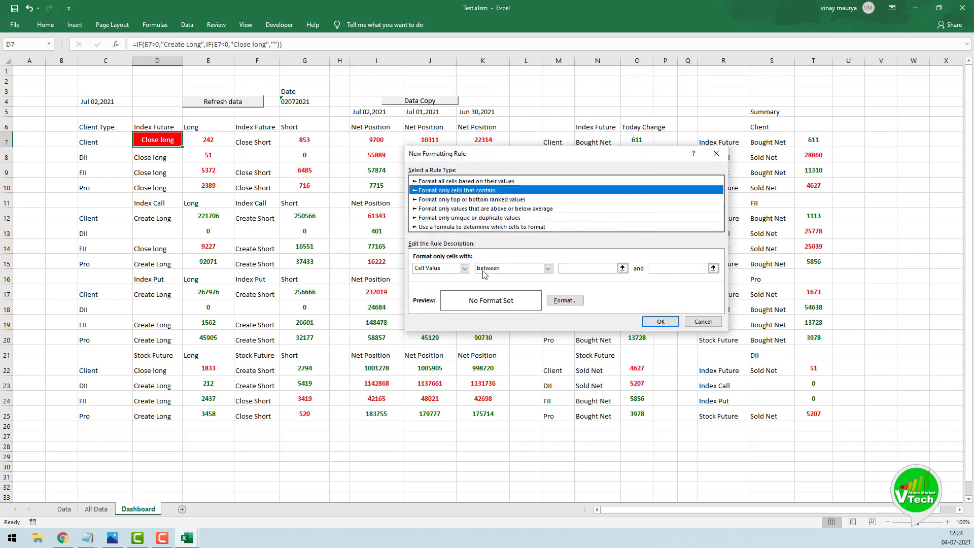
{"action": "left_click", "coordinate": [464, 268]}
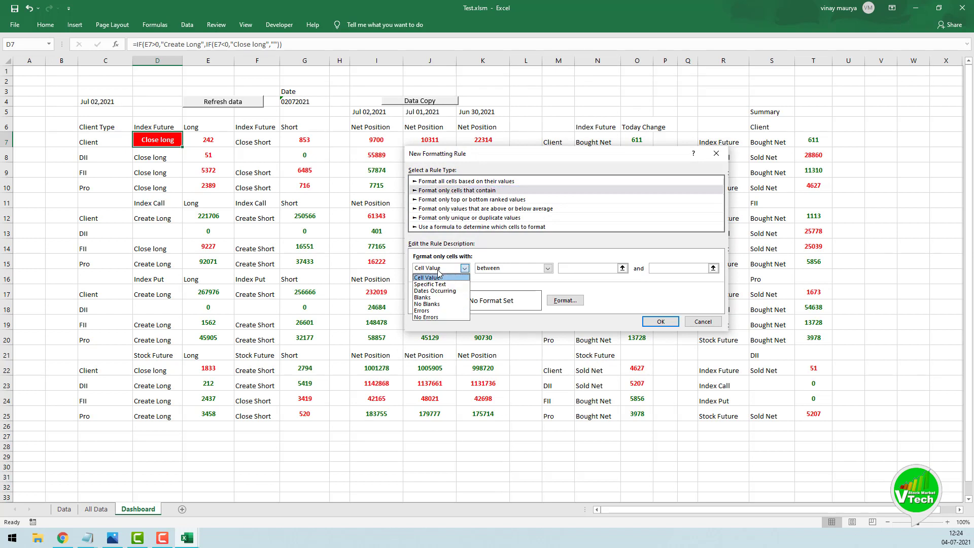
{"action": "left_click", "coordinate": [434, 285]}
{"action": "left_click", "coordinate": [568, 267]}
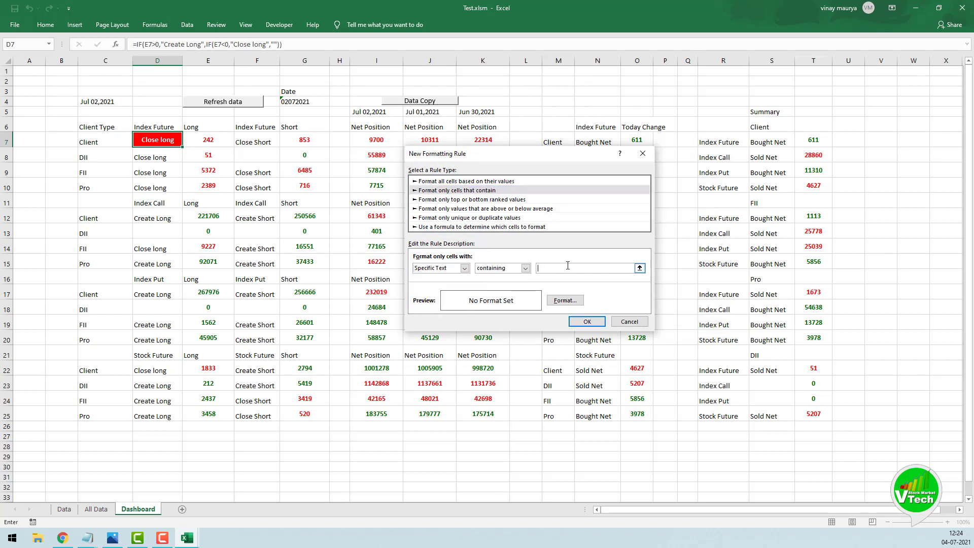
{"action": "type", "text": "Create Long"}
Give the Create Long rule a bold black font on a green fill and apply it to D7.
{"action": "left_click", "coordinate": [565, 300]}
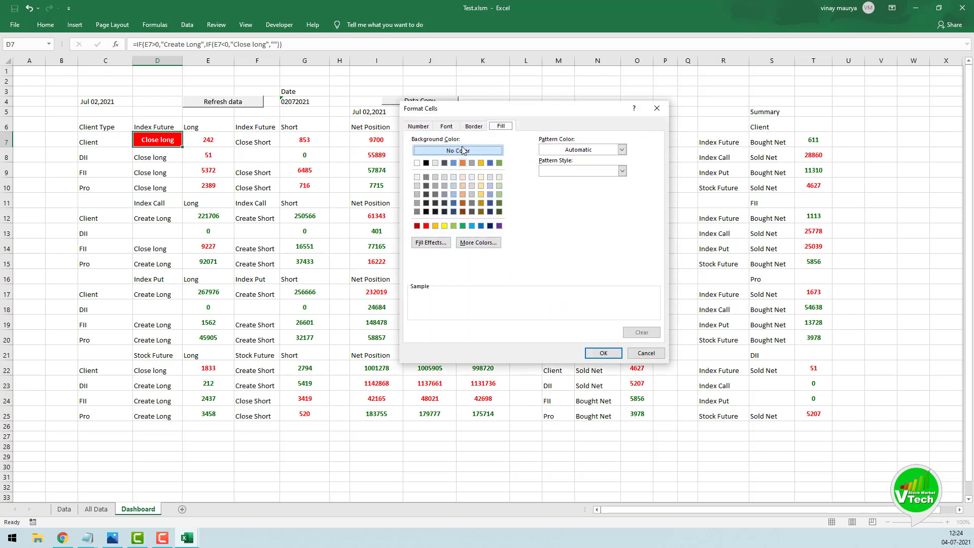
{"action": "left_click", "coordinate": [463, 225]}
{"action": "left_click", "coordinate": [463, 227]}
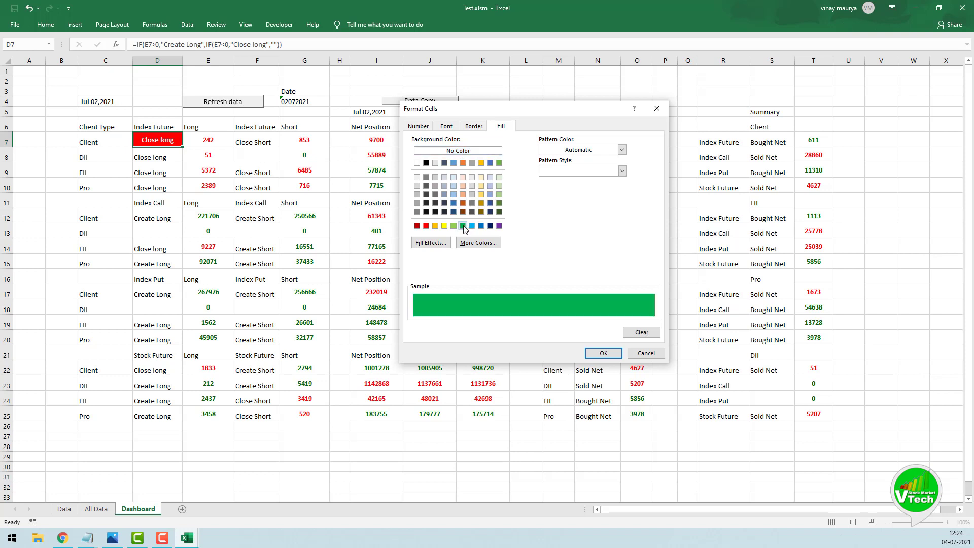
{"action": "left_click", "coordinate": [446, 127]}
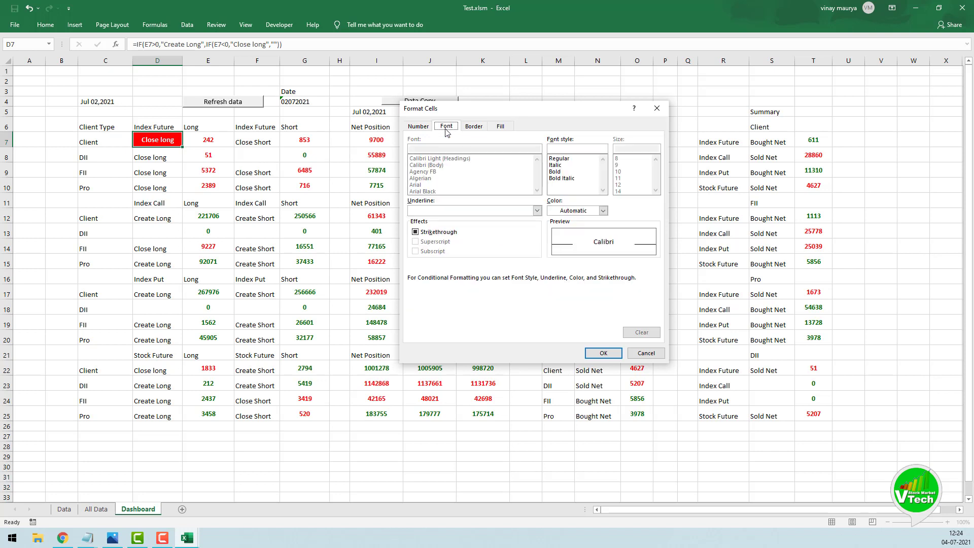
{"action": "left_click", "coordinate": [604, 213]}
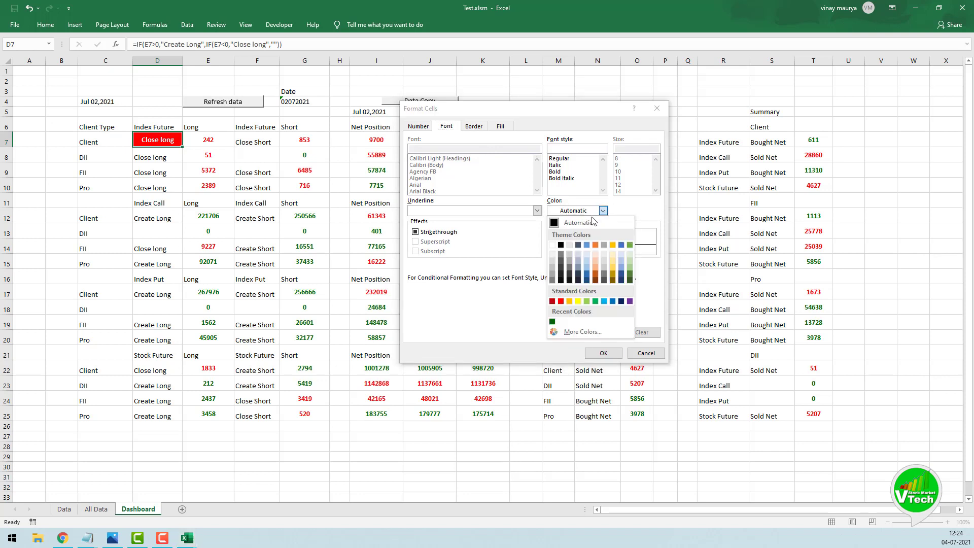
{"action": "left_click", "coordinate": [561, 246]}
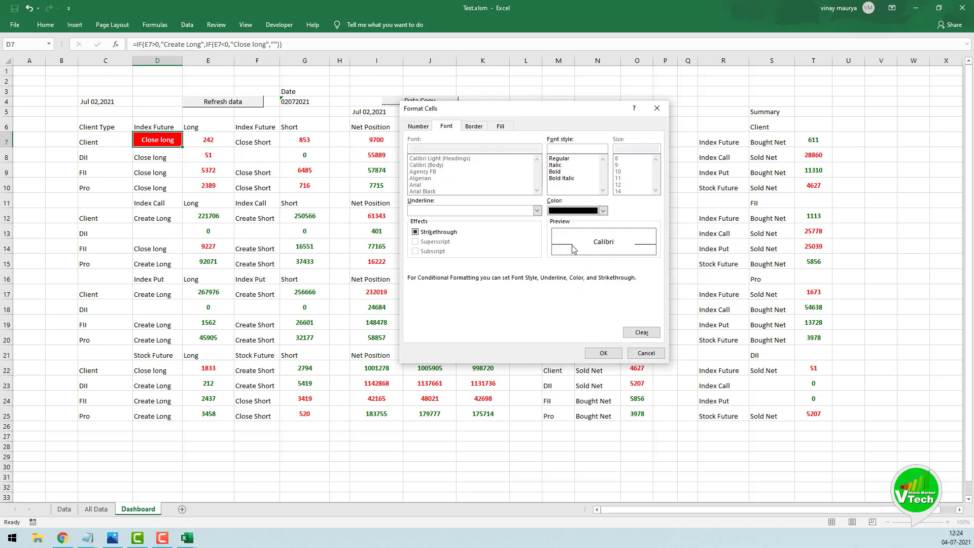
{"action": "left_click", "coordinate": [554, 172]}
{"action": "left_click", "coordinate": [603, 353]}
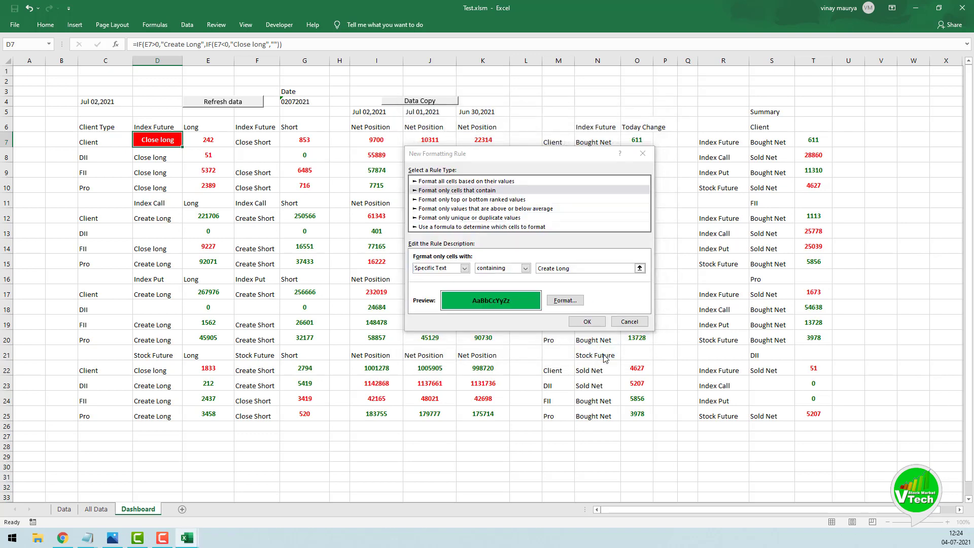
{"action": "left_click", "coordinate": [587, 322]}
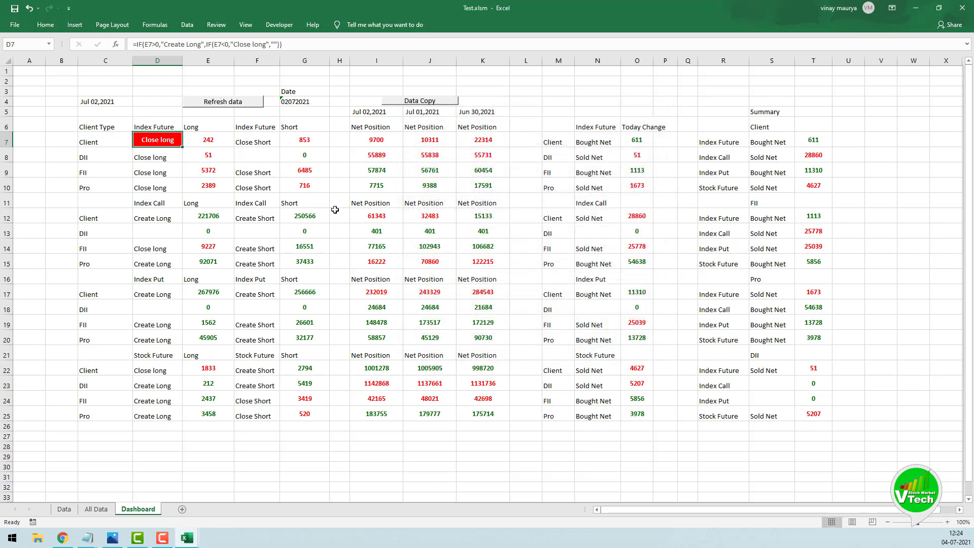
Copy D7 and paste only its formatting onto the remaining Index Future long labels in D8:D10.
{"action": "right_click", "coordinate": [155, 140]}
{"action": "left_click", "coordinate": [170, 158]}
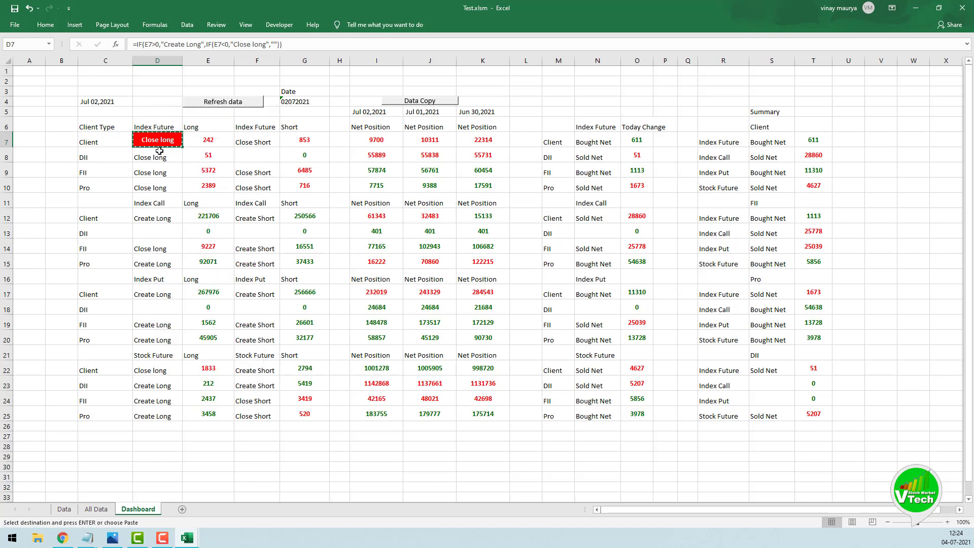
{"action": "left_click", "coordinate": [158, 164]}
{"action": "left_click_drag", "start_coordinate": [159, 164], "coordinate": [157, 189]}
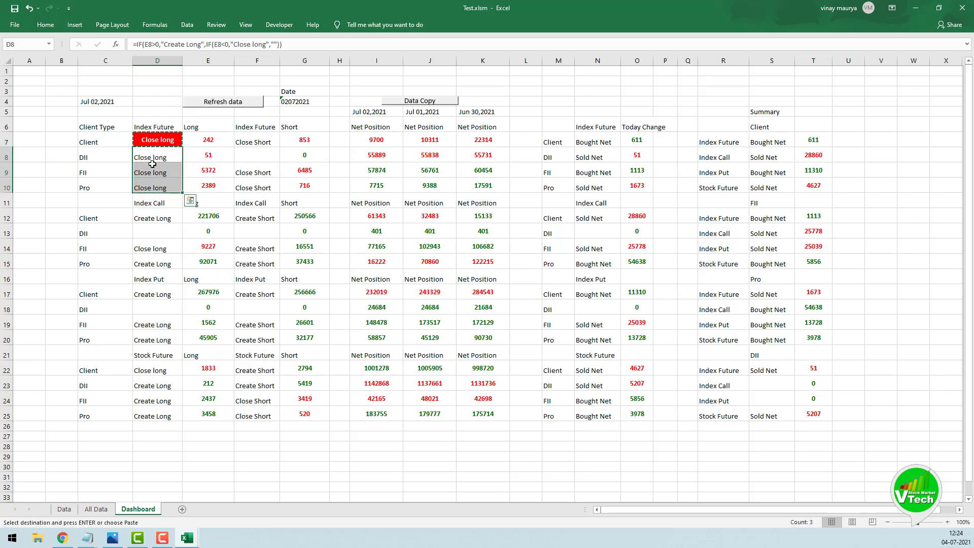
{"action": "right_click", "coordinate": [154, 165]}
{"action": "left_click", "coordinate": [235, 208]}
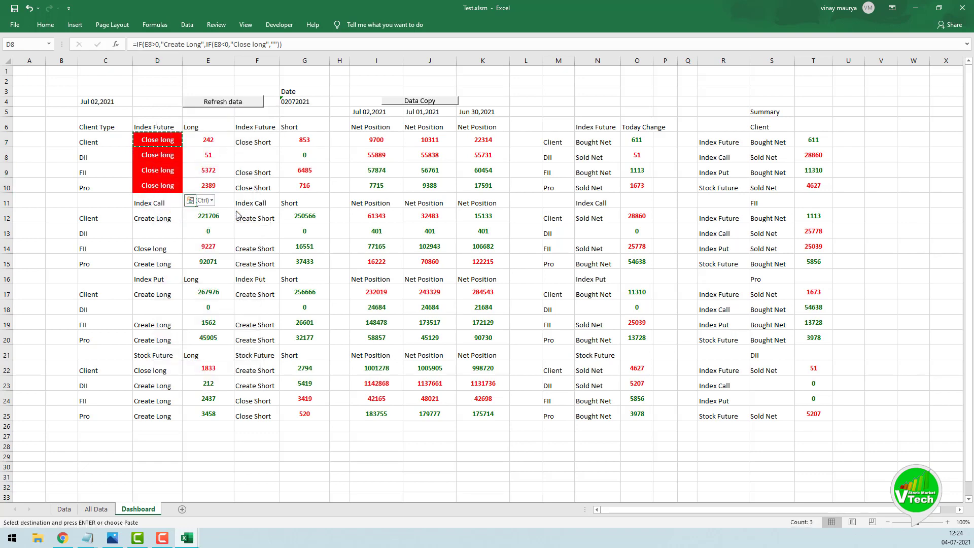
Paste only the copied D7 formatting onto the Index Call long labels in D12:D15.
{"action": "left_click", "coordinate": [159, 177]}
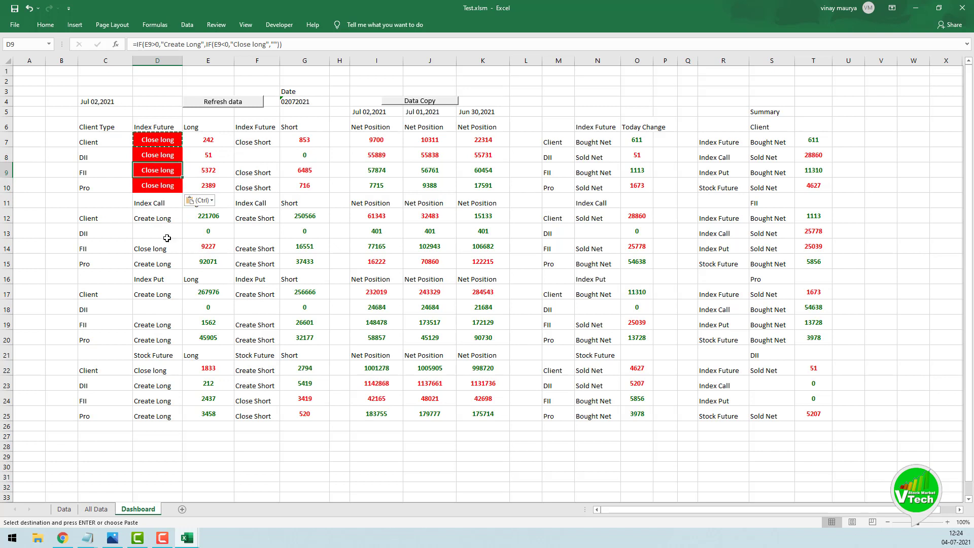
{"action": "left_click_drag", "start_coordinate": [155, 217], "coordinate": [153, 262]}
{"action": "right_click", "coordinate": [154, 215]}
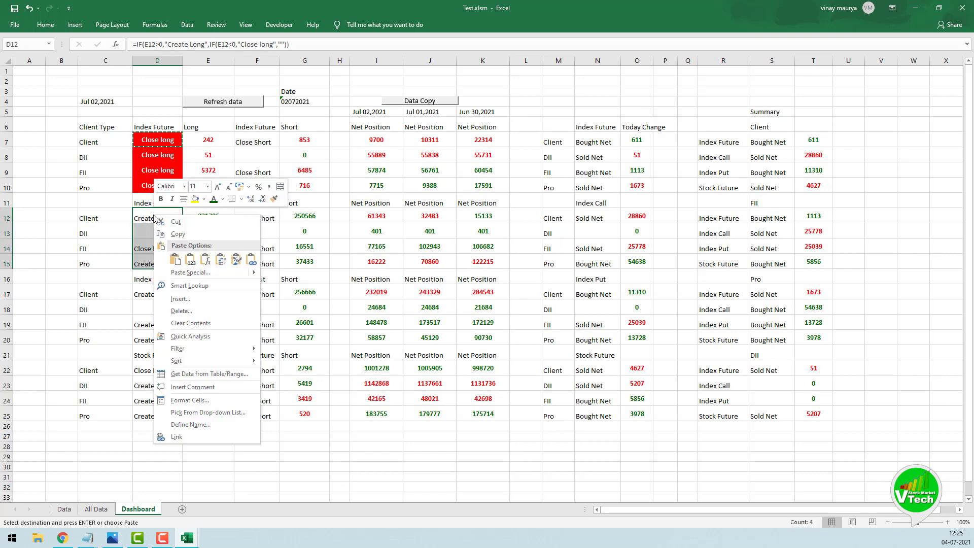
{"action": "left_click", "coordinate": [234, 260]}
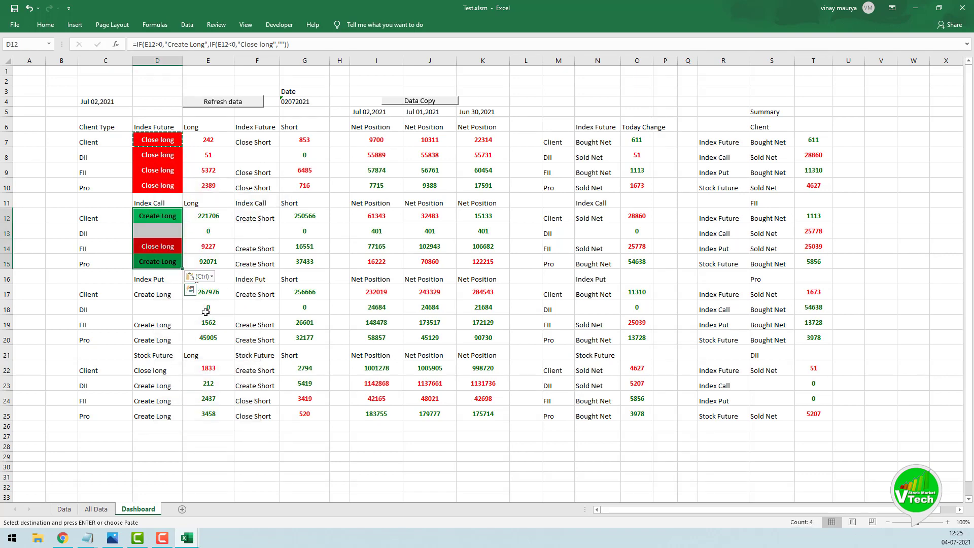
Paste only the copied D7 formatting onto the Index Put labels in D17:D20 and the Stock Future labels in D22:D25.
{"action": "left_click_drag", "start_coordinate": [157, 296], "coordinate": [157, 339]}
{"action": "right_click", "coordinate": [153, 298]}
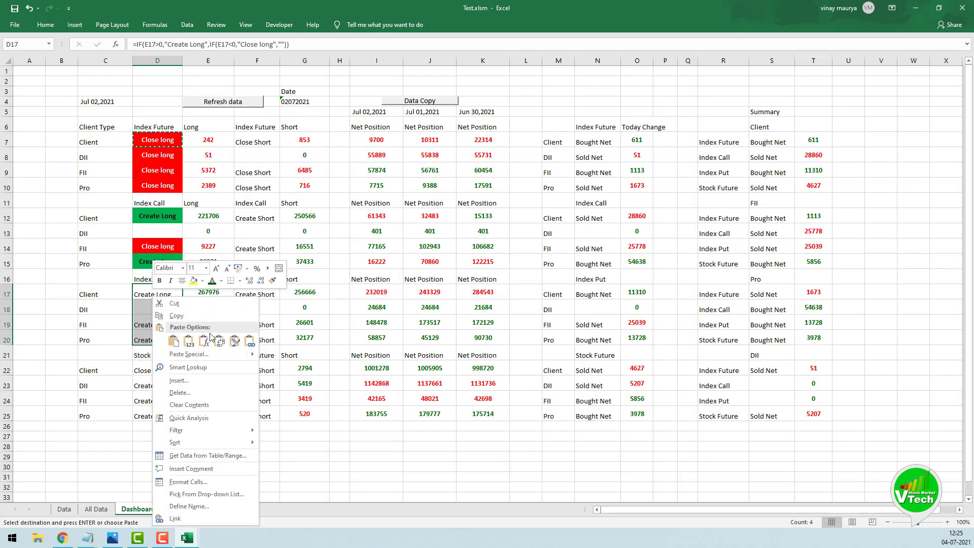
{"action": "left_click", "coordinate": [235, 343]}
{"action": "left_click_drag", "start_coordinate": [157, 379], "coordinate": [156, 417]}
{"action": "right_click", "coordinate": [152, 372]}
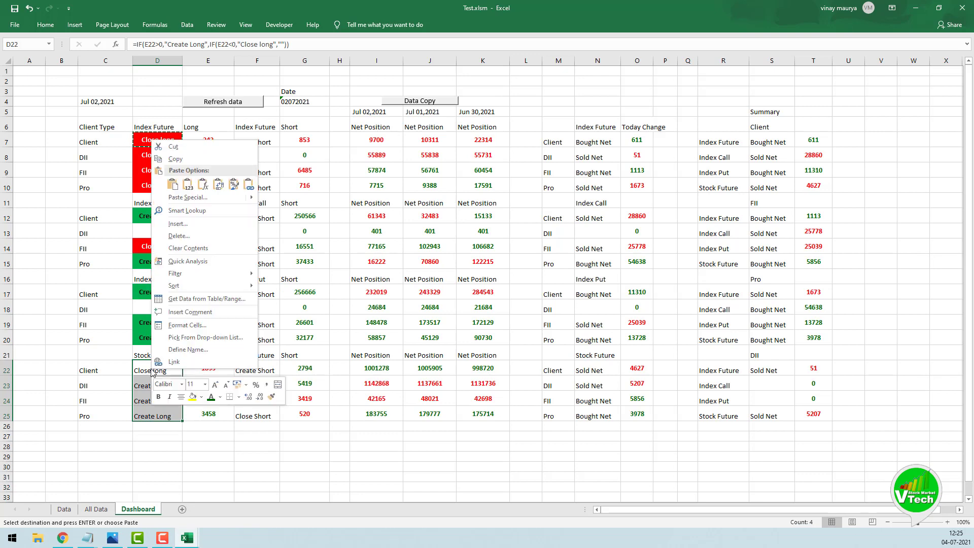
{"action": "left_click", "coordinate": [233, 186]}
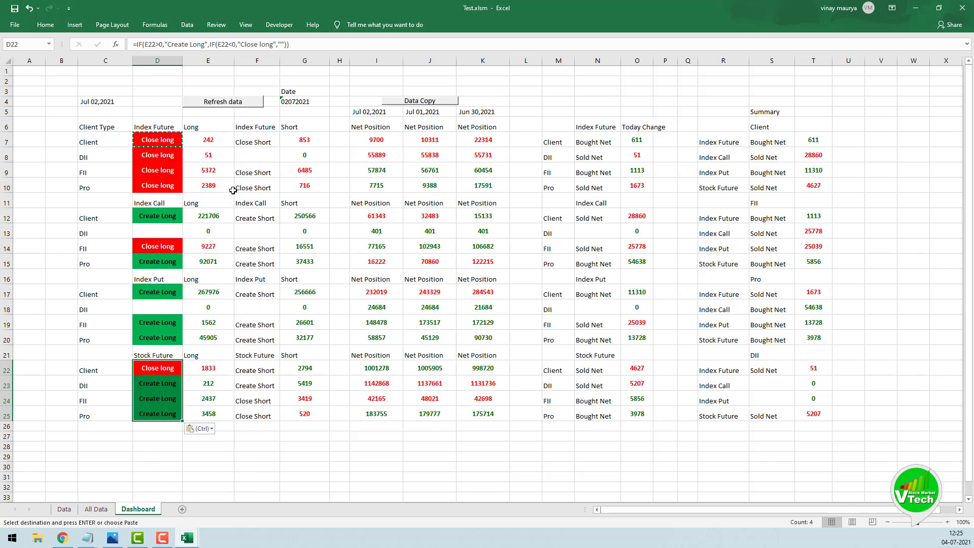
{"action": "left_click", "coordinate": [167, 391]}
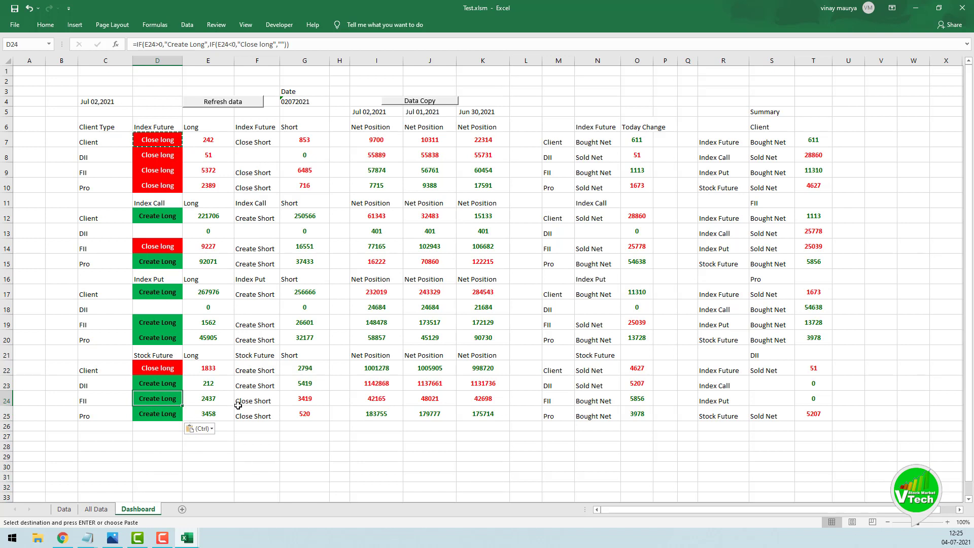
{"action": "left_click", "coordinate": [263, 427]}
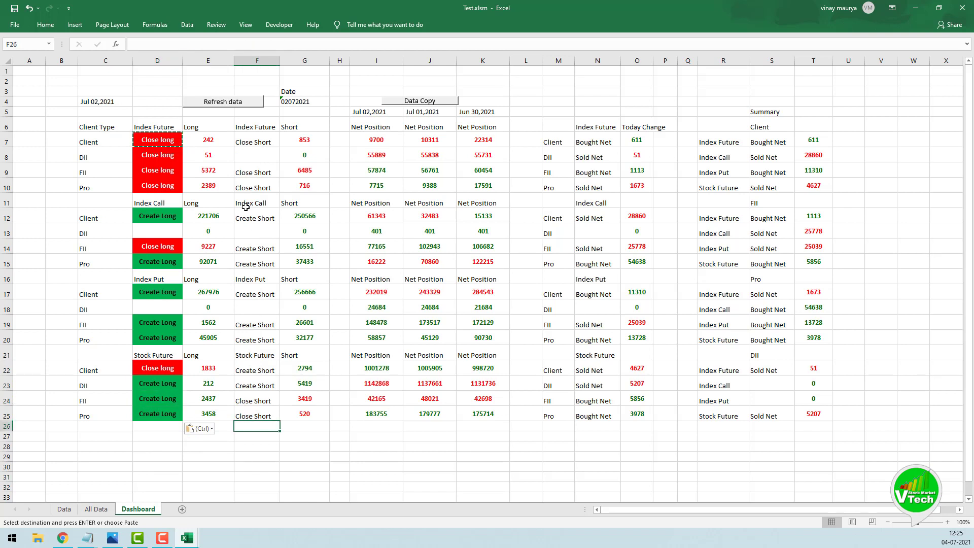
Create a conditional formatting rule on F7 for cells with specific text containing "Close Short".
{"action": "left_click", "coordinate": [268, 146]}
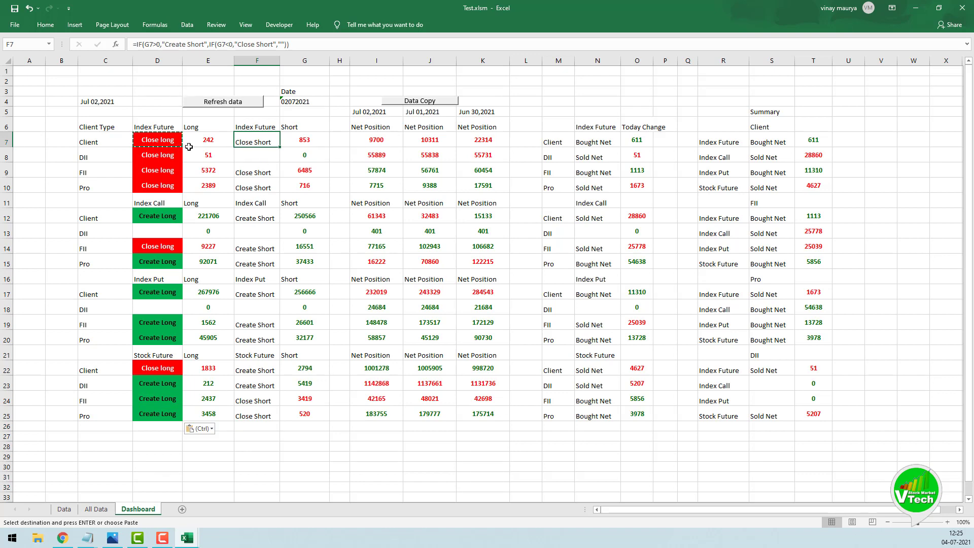
{"action": "left_click", "coordinate": [46, 24]}
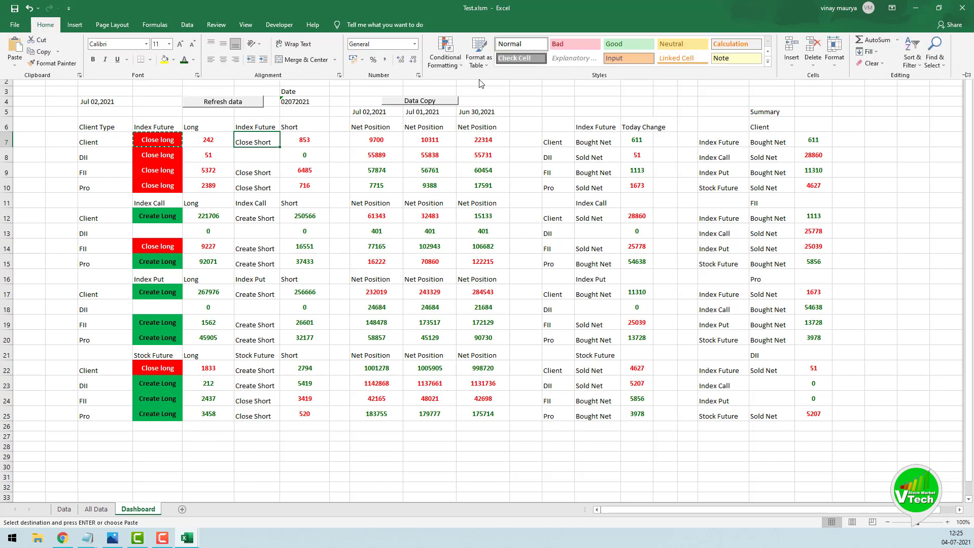
{"action": "left_click", "coordinate": [445, 56]}
{"action": "left_click", "coordinate": [472, 189]}
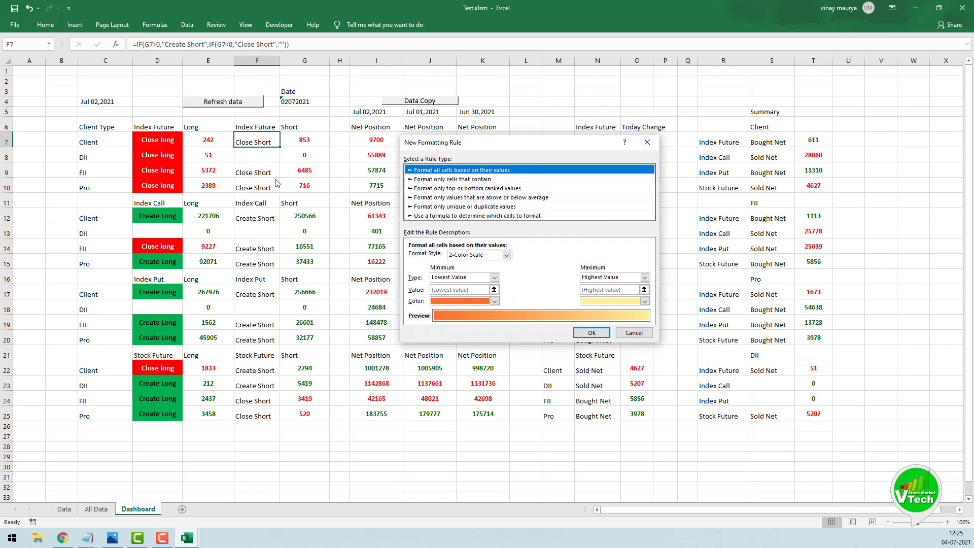
{"action": "left_click", "coordinate": [472, 179]}
{"action": "left_click", "coordinate": [440, 257]}
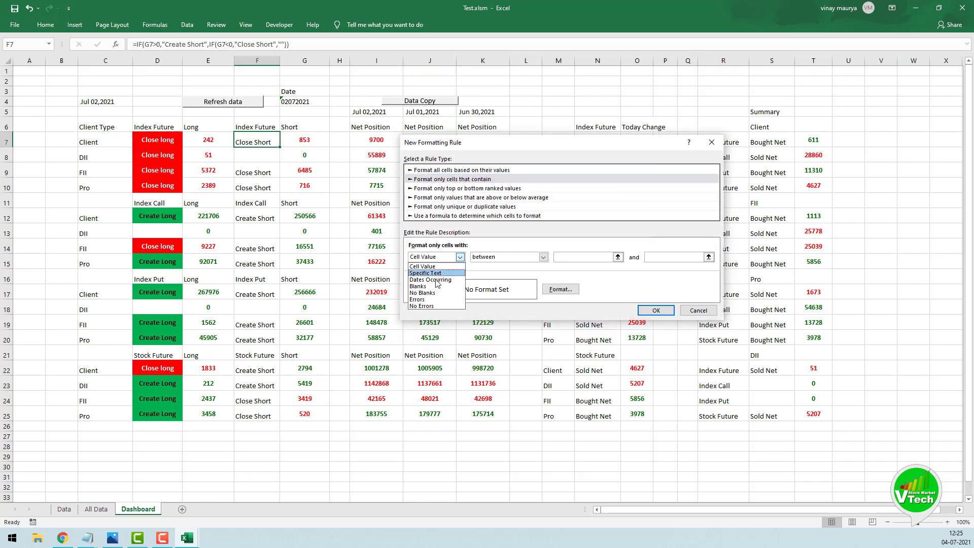
{"action": "left_click", "coordinate": [432, 274]}
{"action": "left_click", "coordinate": [572, 257]}
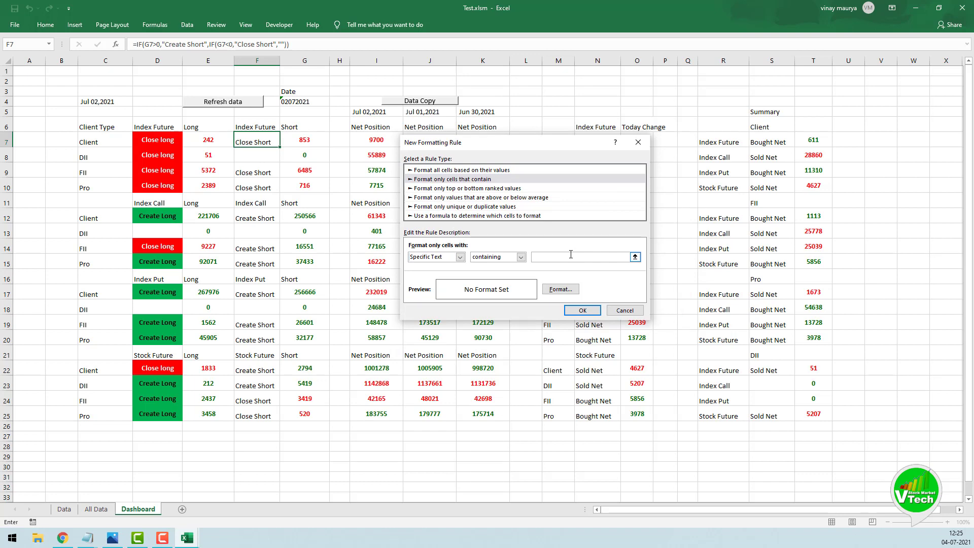
{"action": "type", "text": "Close Short"}
Give the Close Short rule a black font on a green fill and apply it to F7.
{"action": "left_click", "coordinate": [560, 290]}
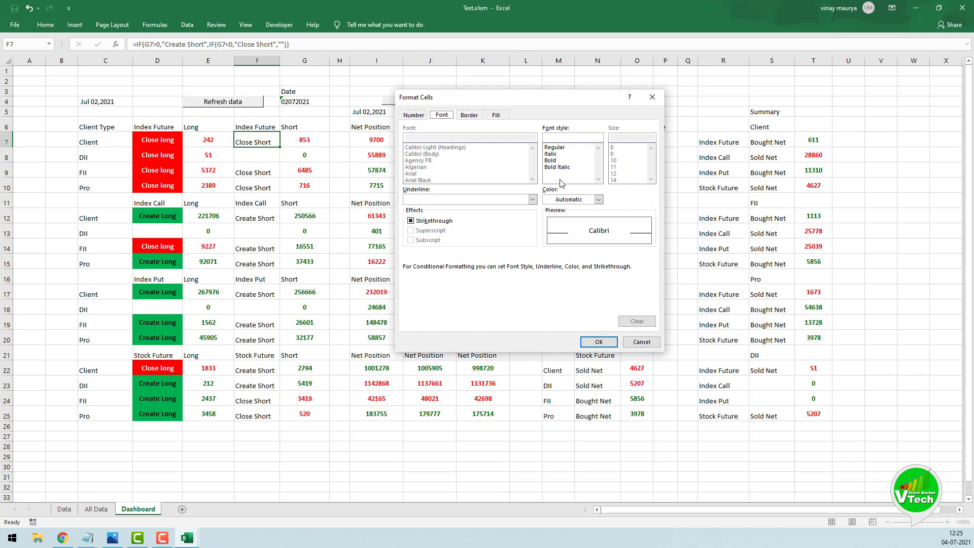
{"action": "left_click", "coordinate": [579, 198]}
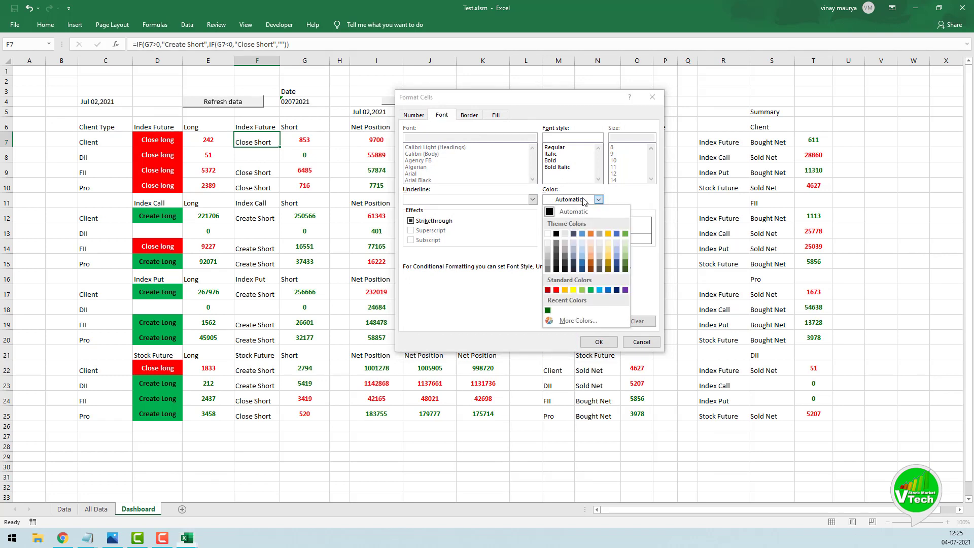
{"action": "left_click", "coordinate": [558, 235]}
{"action": "left_click", "coordinate": [495, 116]}
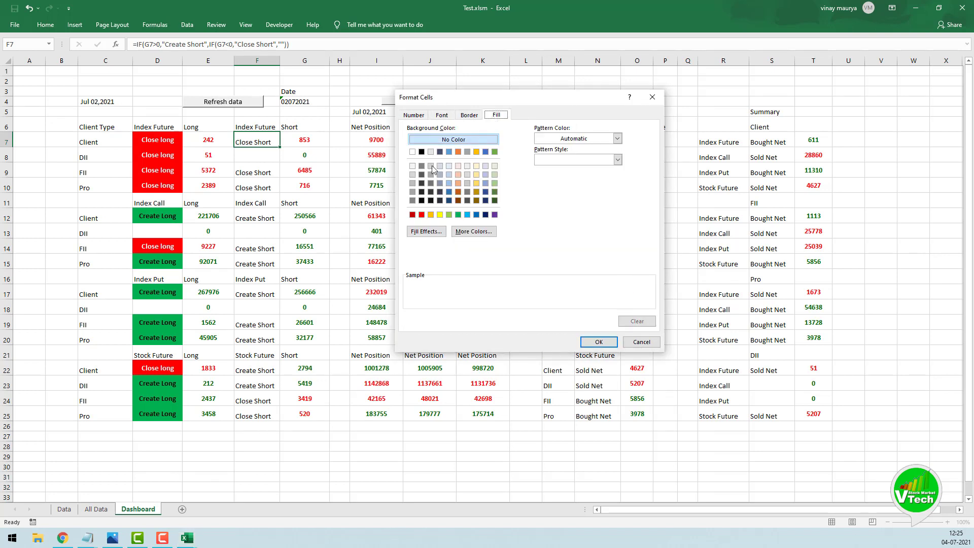
{"action": "left_click", "coordinate": [458, 215]}
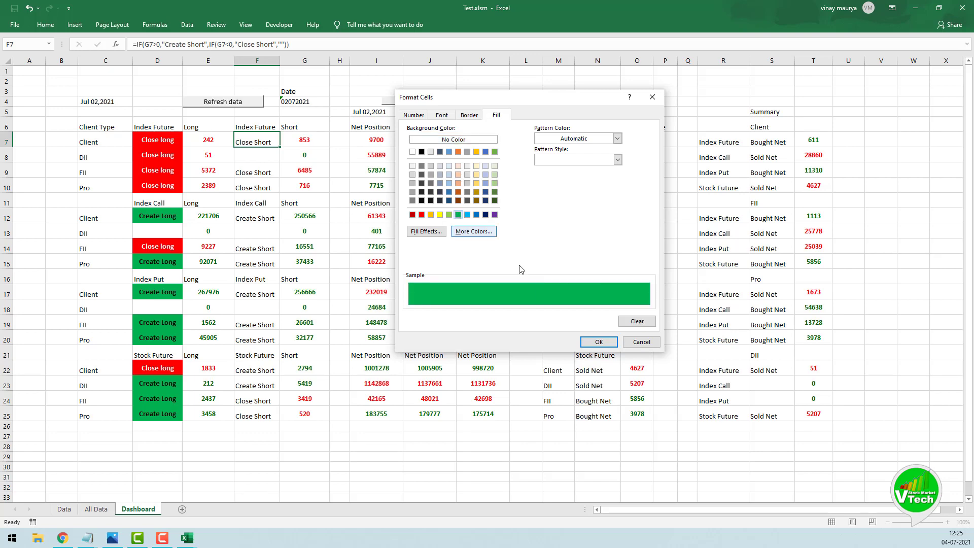
{"action": "left_click", "coordinate": [590, 343]}
{"action": "left_click", "coordinate": [583, 311]}
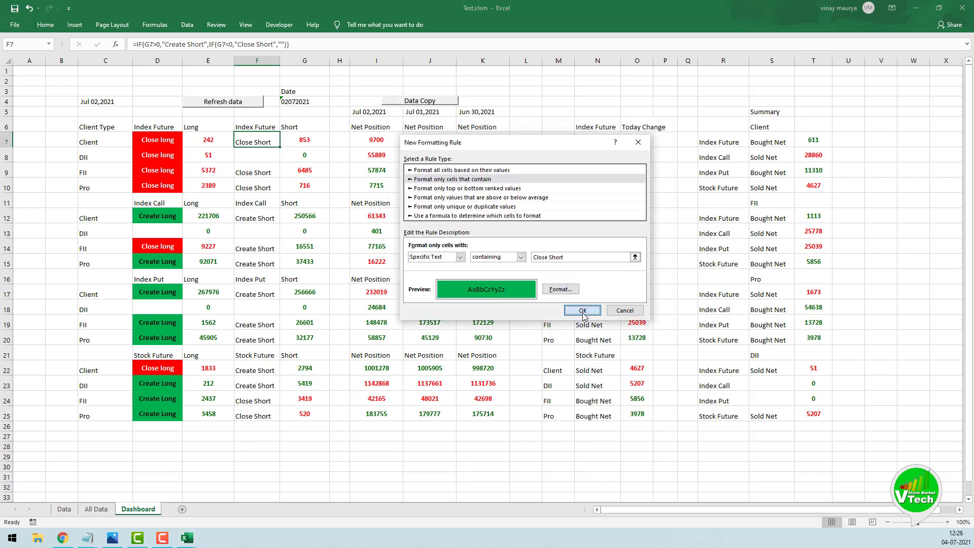
Create another conditional formatting rule on F7 for cells with specific text containing "Create Short".
{"action": "left_click", "coordinate": [45, 25]}
{"action": "left_click", "coordinate": [445, 56]}
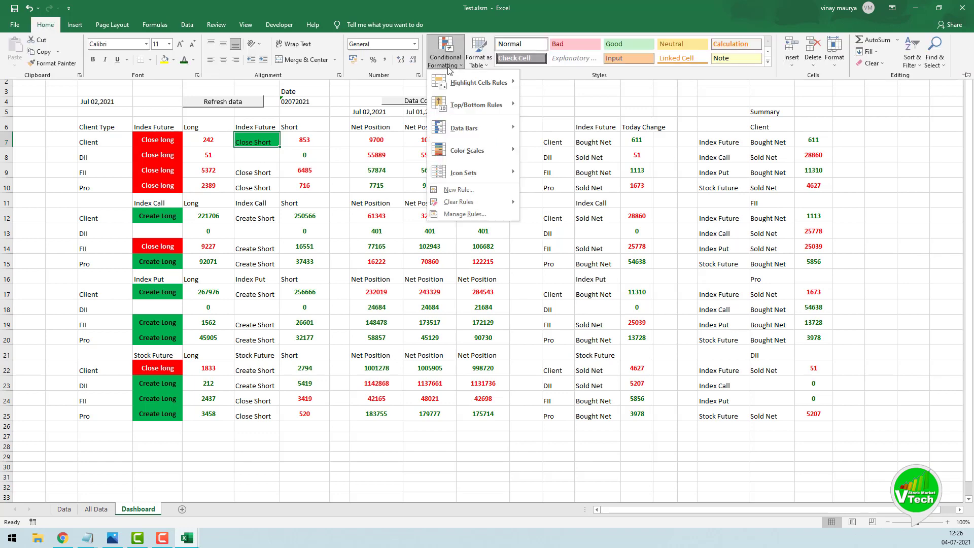
{"action": "left_click", "coordinate": [466, 190]}
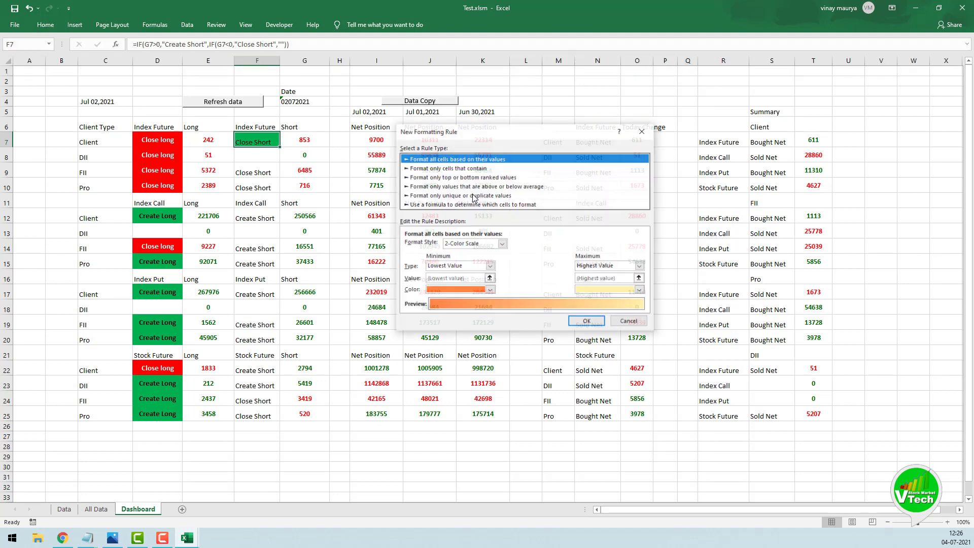
{"action": "left_click", "coordinate": [463, 169]}
{"action": "left_click", "coordinate": [455, 245]}
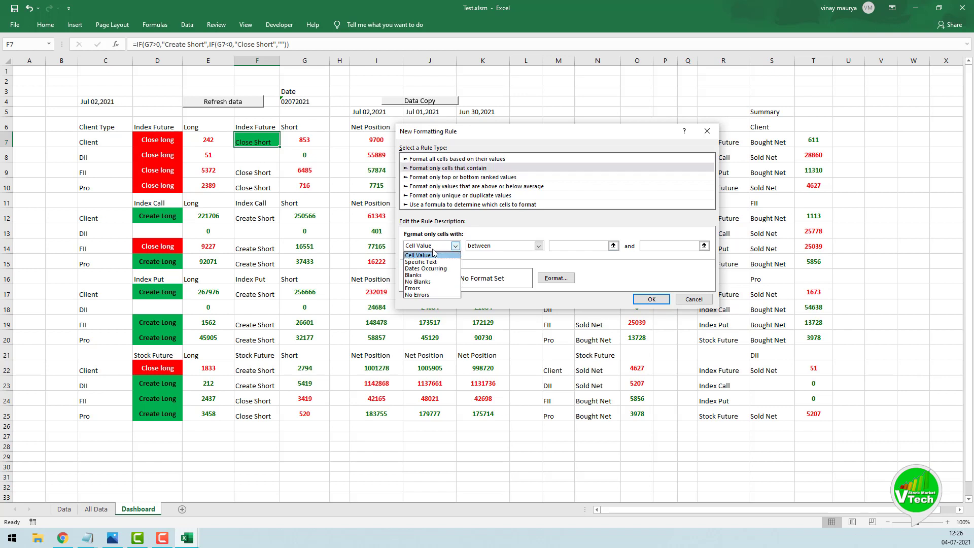
{"action": "left_click", "coordinate": [433, 262]}
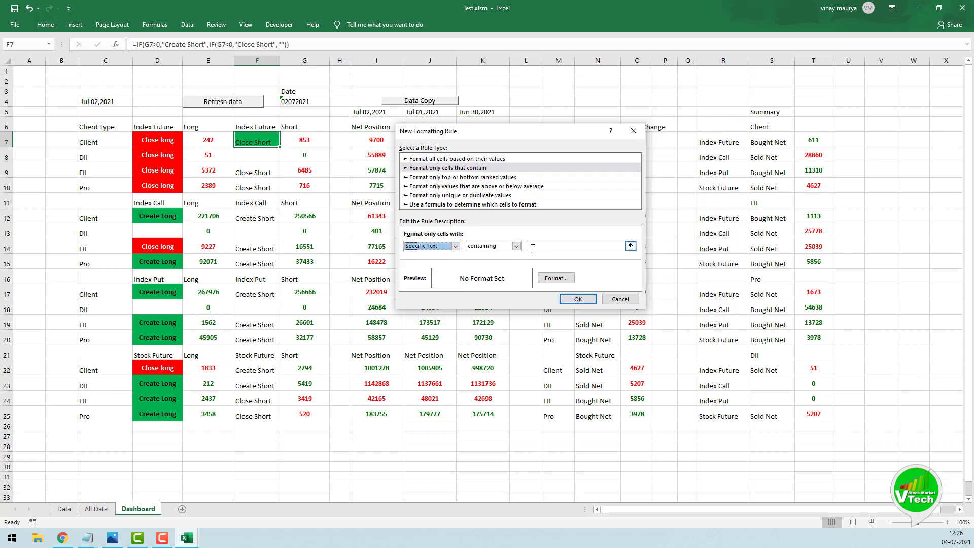
{"action": "left_click", "coordinate": [539, 248]}
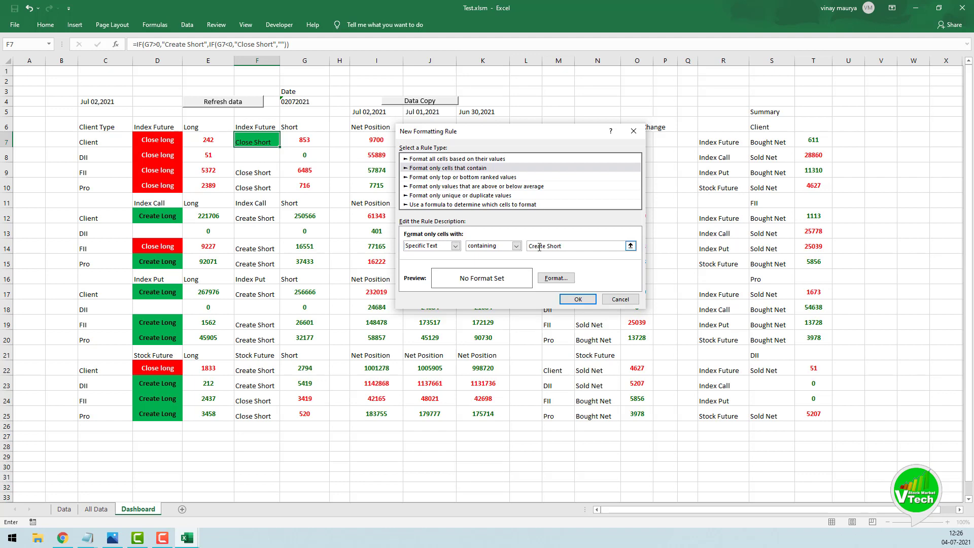
Give the Create Short rule a bold white font on a red fill and apply it to F7.
{"action": "left_click", "coordinate": [556, 278]}
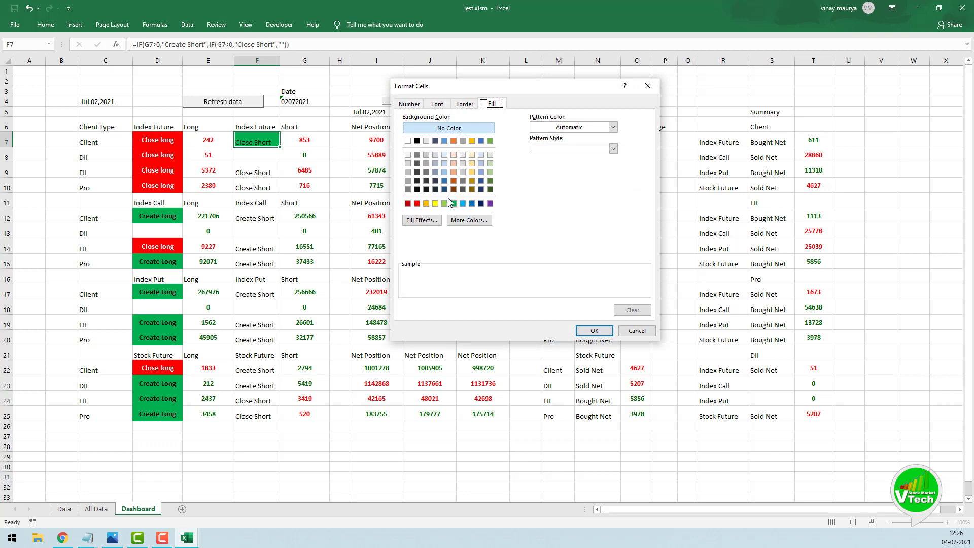
{"action": "left_click", "coordinate": [417, 204]}
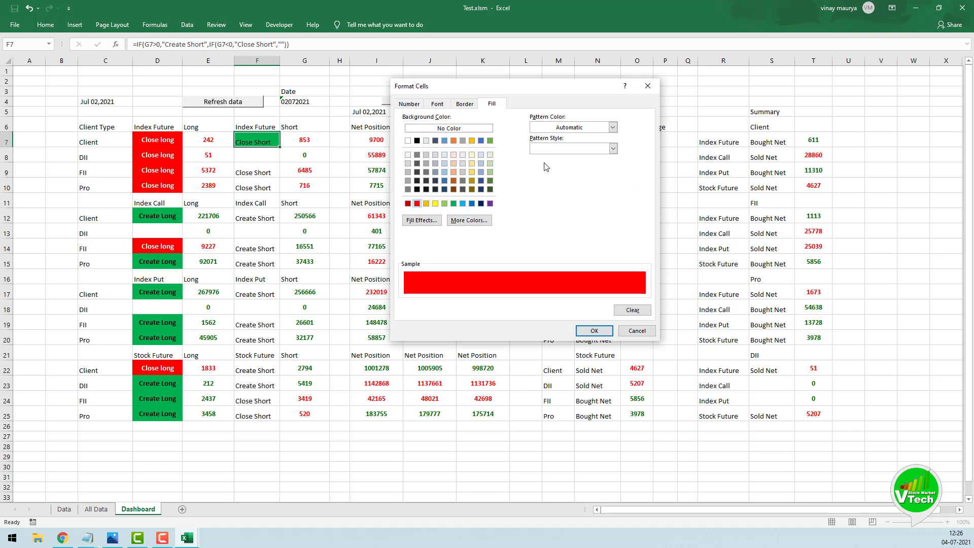
{"action": "left_click", "coordinate": [437, 104]}
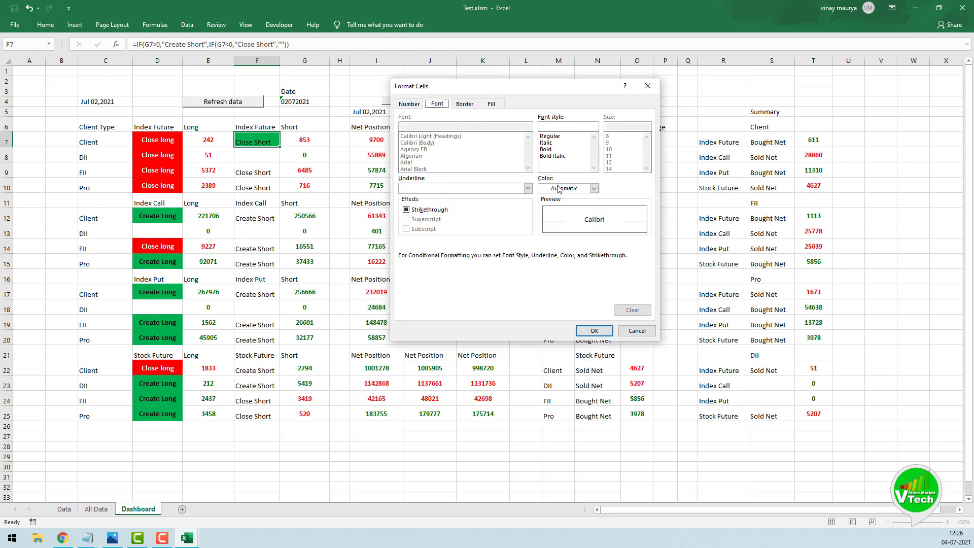
{"action": "left_click", "coordinate": [593, 188]}
{"action": "left_click", "coordinate": [566, 245]}
{"action": "left_click", "coordinate": [596, 328]}
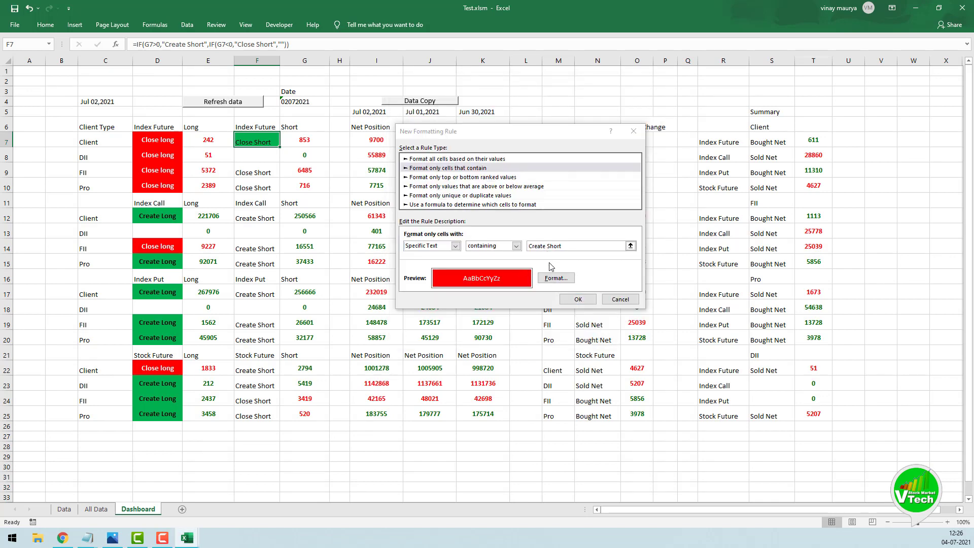
{"action": "left_click", "coordinate": [555, 278]}
{"action": "left_click", "coordinate": [545, 150]}
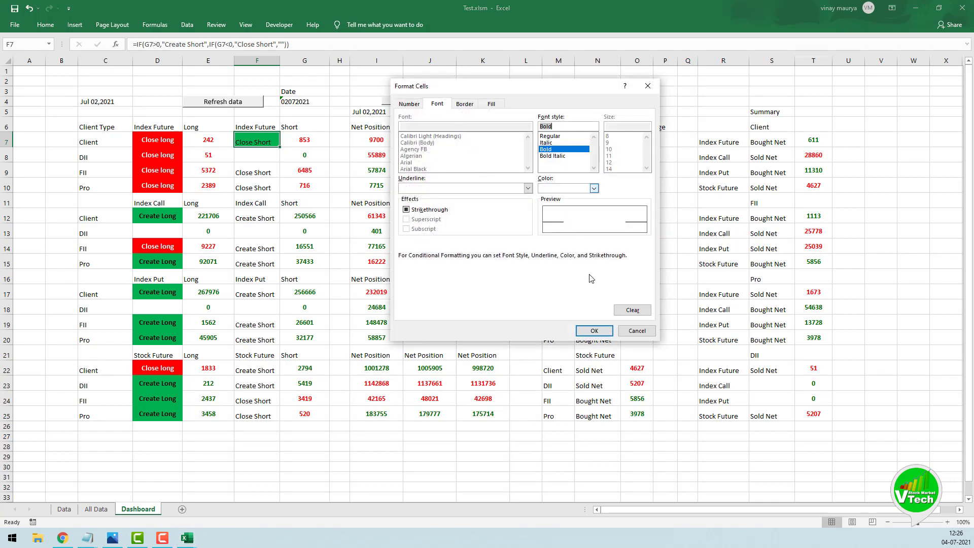
{"action": "left_click", "coordinate": [594, 330]}
{"action": "left_click", "coordinate": [579, 300]}
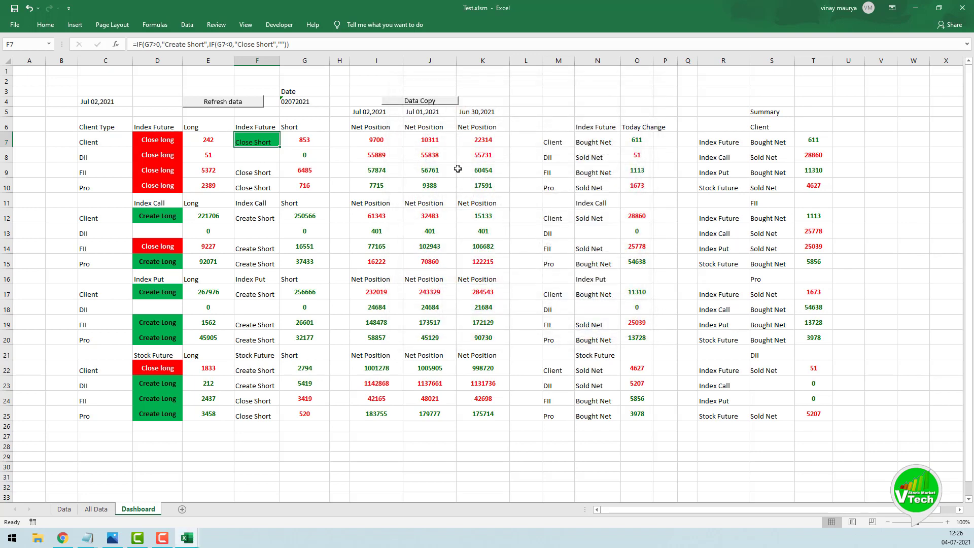
Edit F7's existing Close Short formatting rule to use a bold font style and apply the change.
{"action": "left_click", "coordinate": [45, 24]}
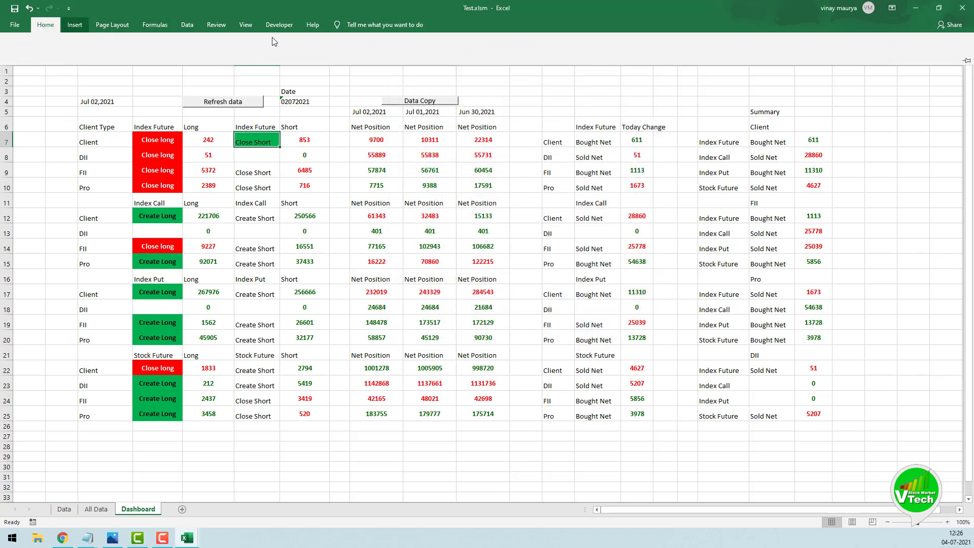
{"action": "left_click", "coordinate": [445, 53]}
{"action": "left_click", "coordinate": [464, 214]}
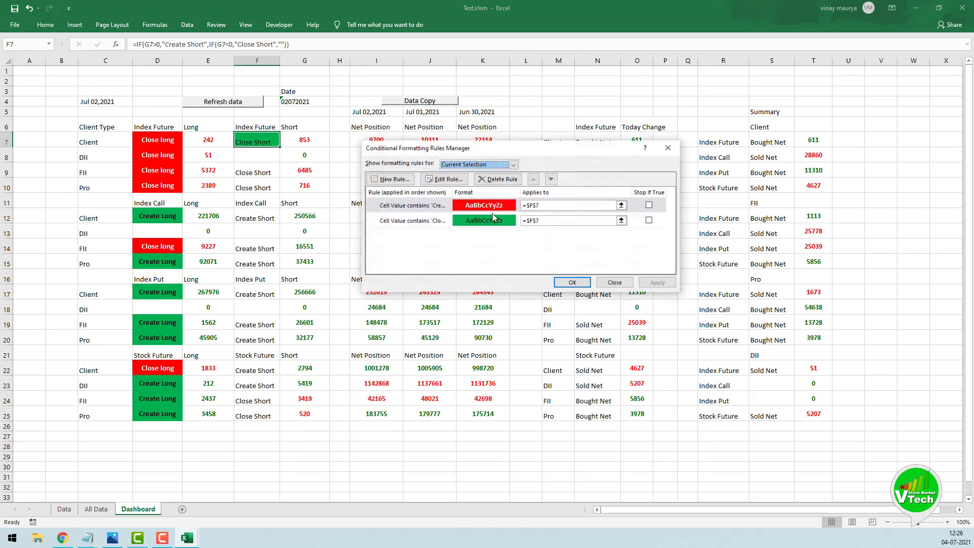
{"action": "left_click", "coordinate": [454, 222]}
{"action": "double_click", "coordinate": [454, 221]}
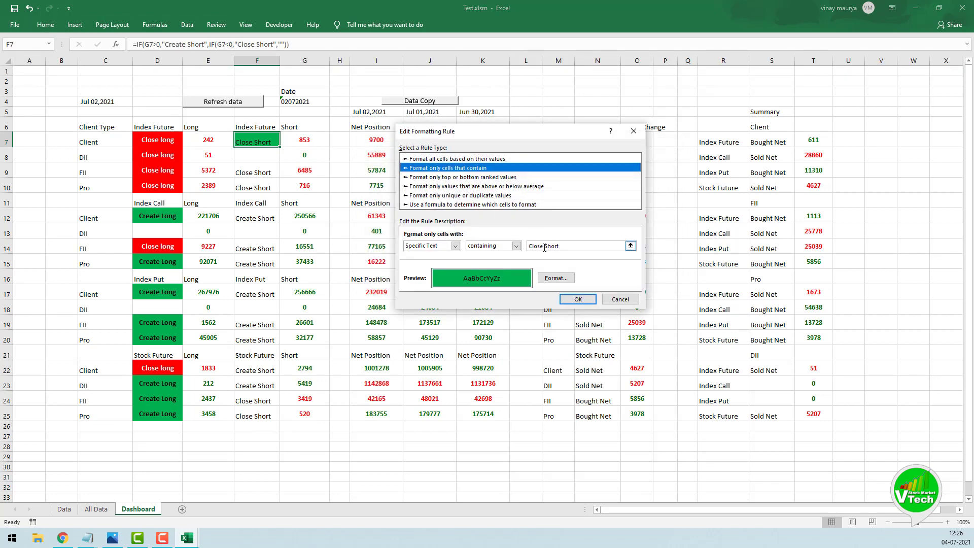
{"action": "left_click", "coordinate": [555, 277]}
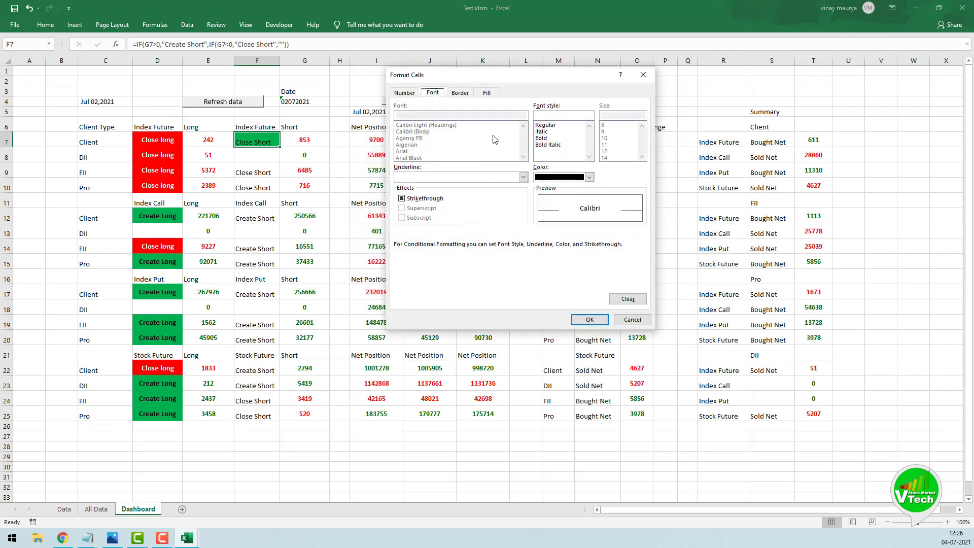
{"action": "left_click", "coordinate": [541, 138]}
{"action": "left_click", "coordinate": [590, 319]}
{"action": "left_click", "coordinate": [578, 299]}
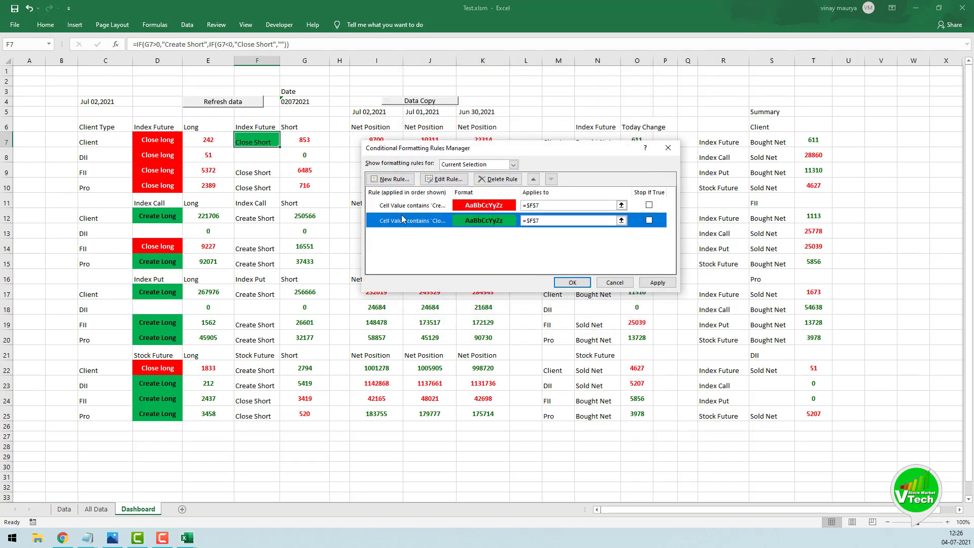
{"action": "left_click", "coordinate": [574, 283]}
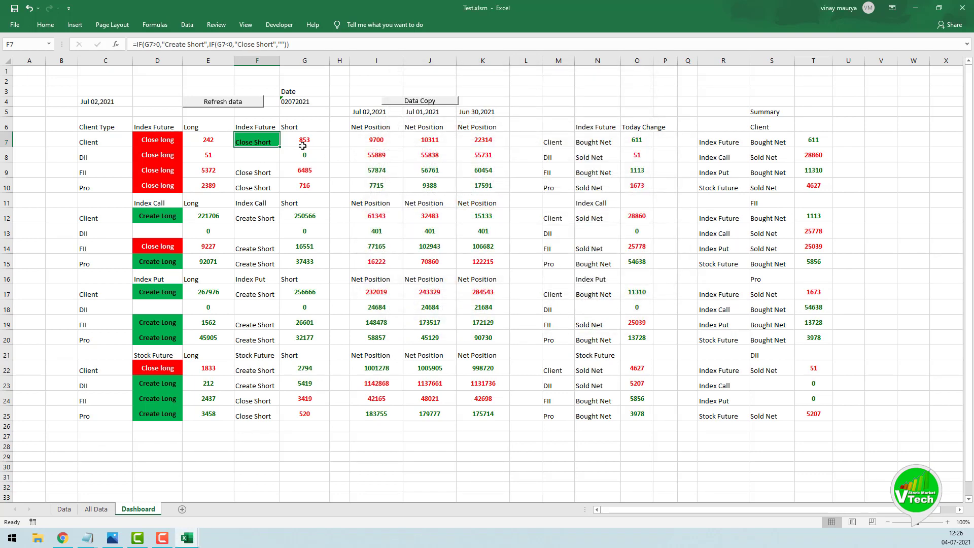
Align the Close Short label in F7 to the middle vertically and centre it horizontally.
{"action": "left_click", "coordinate": [45, 24]}
{"action": "left_click", "coordinate": [222, 45]}
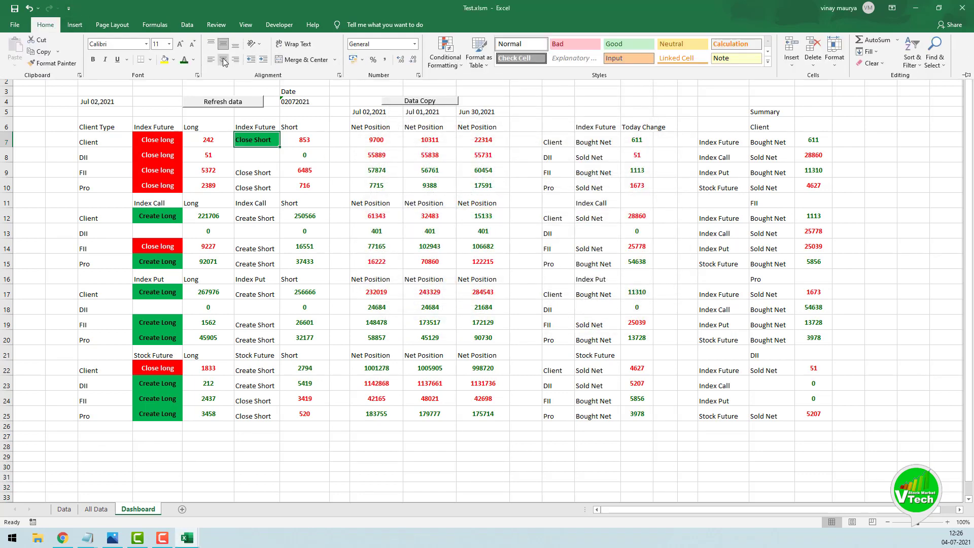
{"action": "left_click", "coordinate": [223, 59]}
Copy F7 and paste only its formatting onto the remaining Index Future short labels in F8:F10.
{"action": "left_click", "coordinate": [260, 137]}
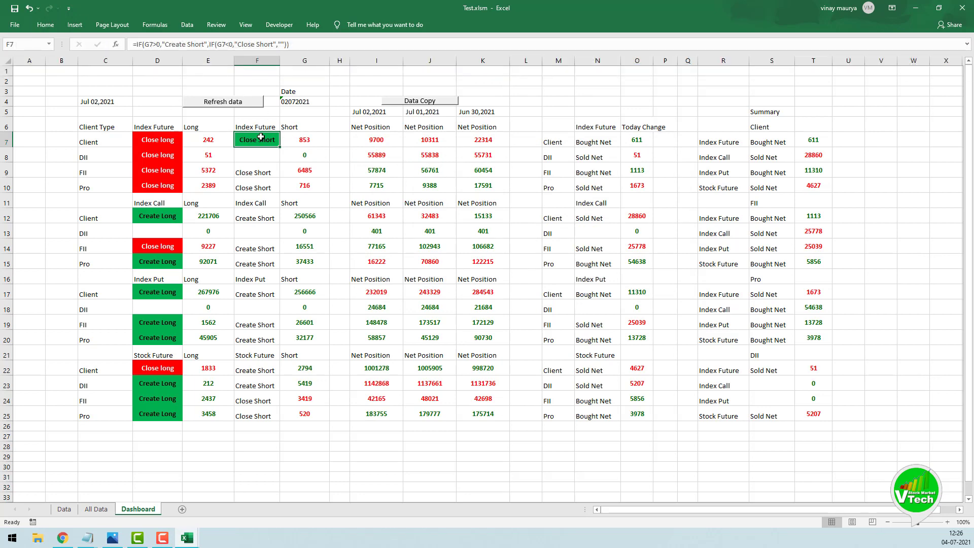
{"action": "key", "text": "ctrl+c"}
{"action": "left_click_drag", "start_coordinate": [264, 153], "coordinate": [264, 181]}
{"action": "right_click", "coordinate": [263, 175]}
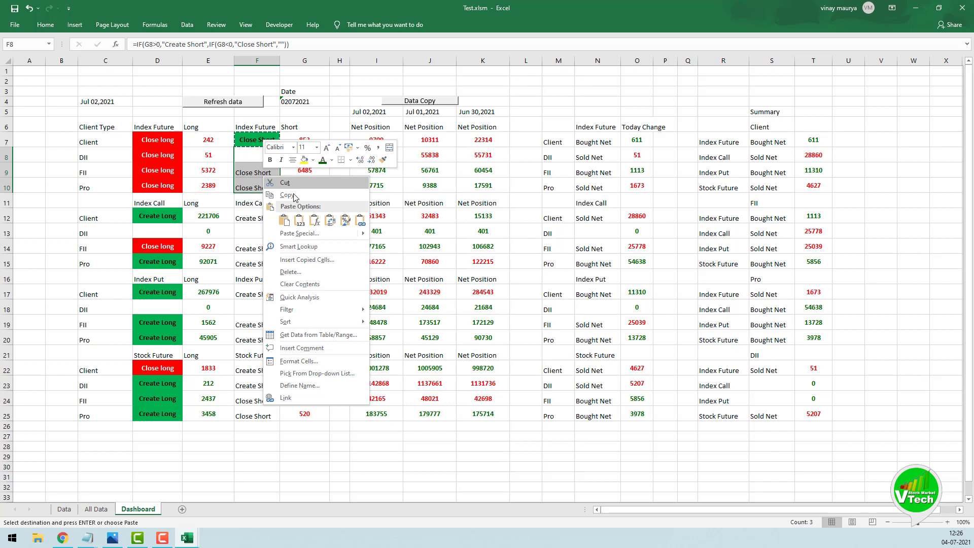
{"action": "left_click", "coordinate": [340, 215]}
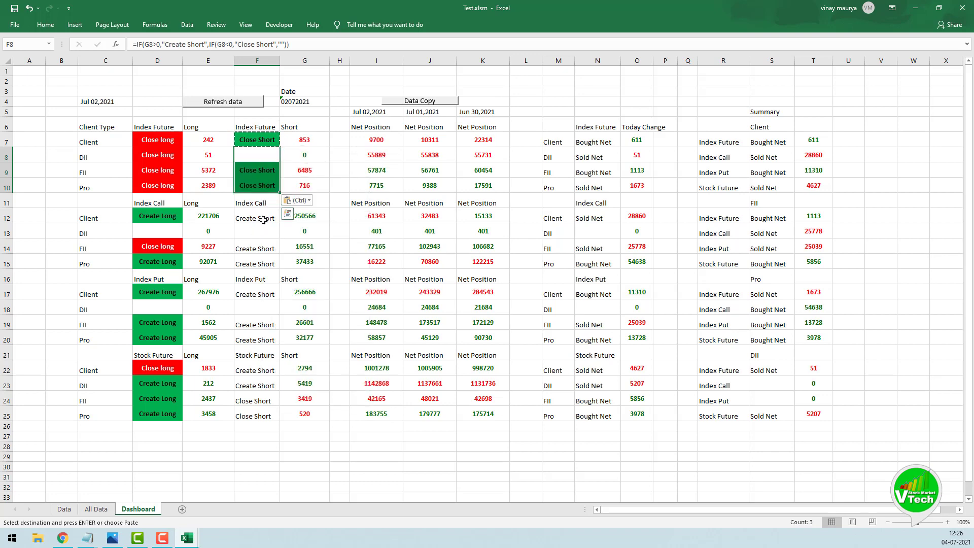
Paste F7's copied formatting onto the Index Call short labels in F12:F15 and the Index Put short labels in F17:F20.
{"action": "left_click_drag", "start_coordinate": [263, 219], "coordinate": [256, 263]}
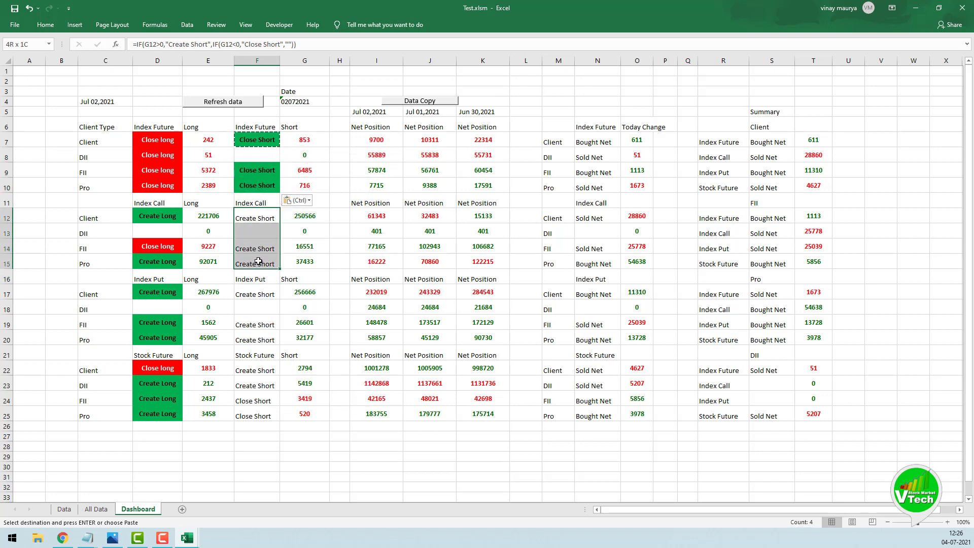
{"action": "right_click", "coordinate": [255, 220]}
{"action": "left_click", "coordinate": [332, 263]}
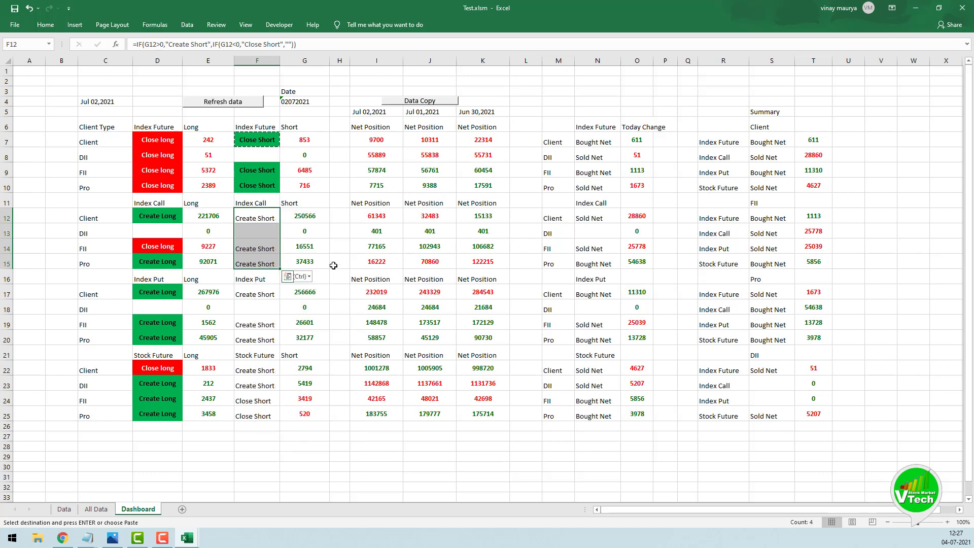
{"action": "left_click_drag", "start_coordinate": [255, 295], "coordinate": [260, 339]}
{"action": "right_click", "coordinate": [255, 295]}
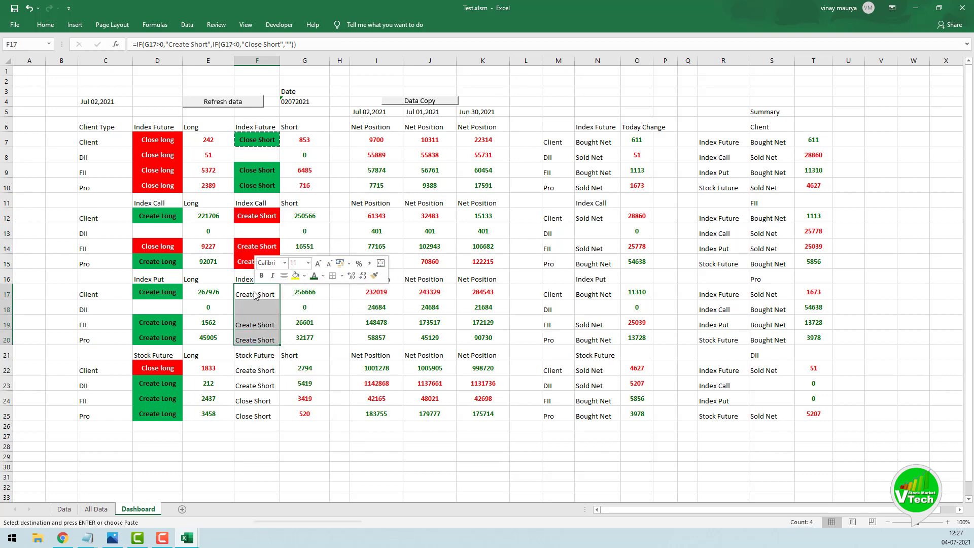
Paste only the formatting of the copied cell F7 onto the Index Put and Stock Future short labels in F17:F20 and F22:F25.
{"action": "left_click", "coordinate": [333, 334]}
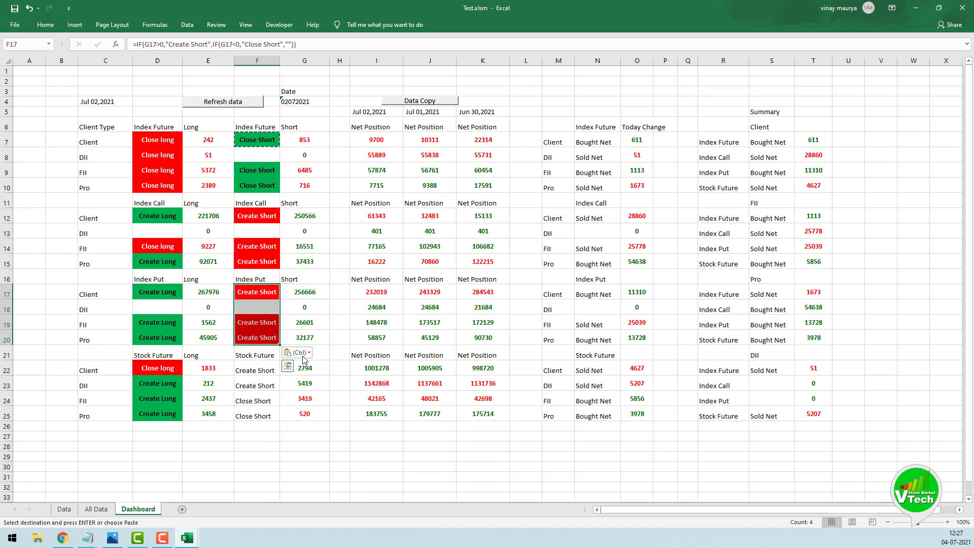
{"action": "left_click_drag", "start_coordinate": [258, 371], "coordinate": [262, 415]}
{"action": "right_click", "coordinate": [255, 373]}
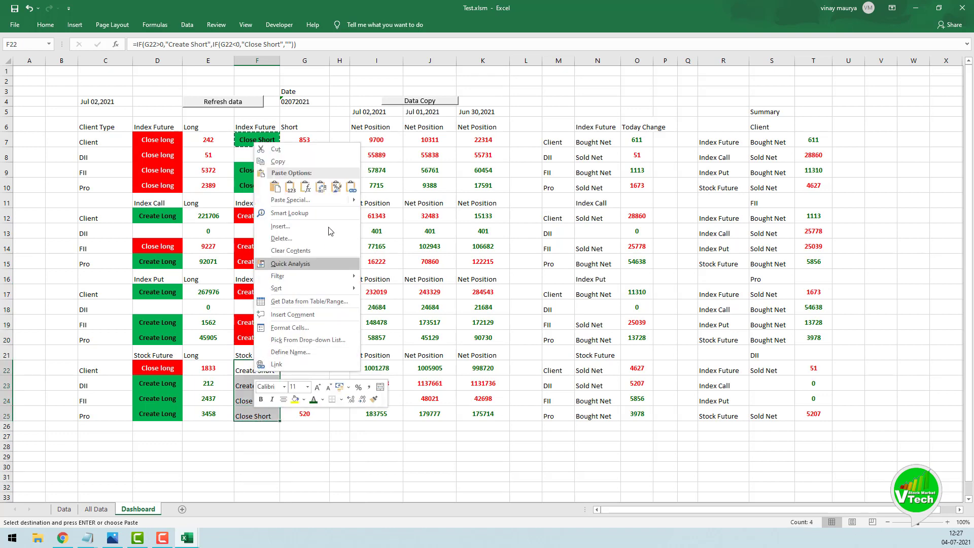
{"action": "left_click", "coordinate": [336, 186]}
{"action": "left_click", "coordinate": [319, 447]}
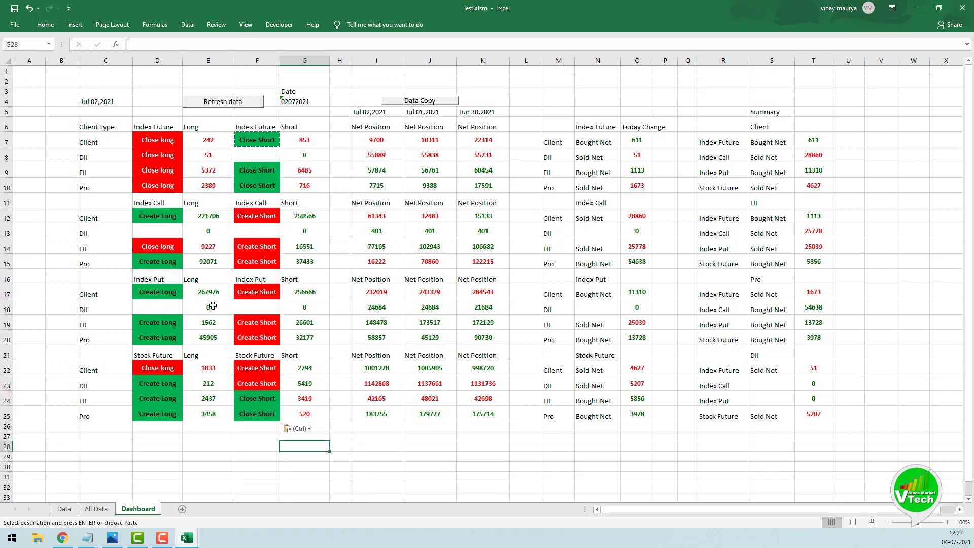
Edit the "Create Long" conditional formatting rule of the Index Put cells D17:D20 to use a white font and red fill.
{"action": "left_click_drag", "start_coordinate": [163, 293], "coordinate": [164, 335]}
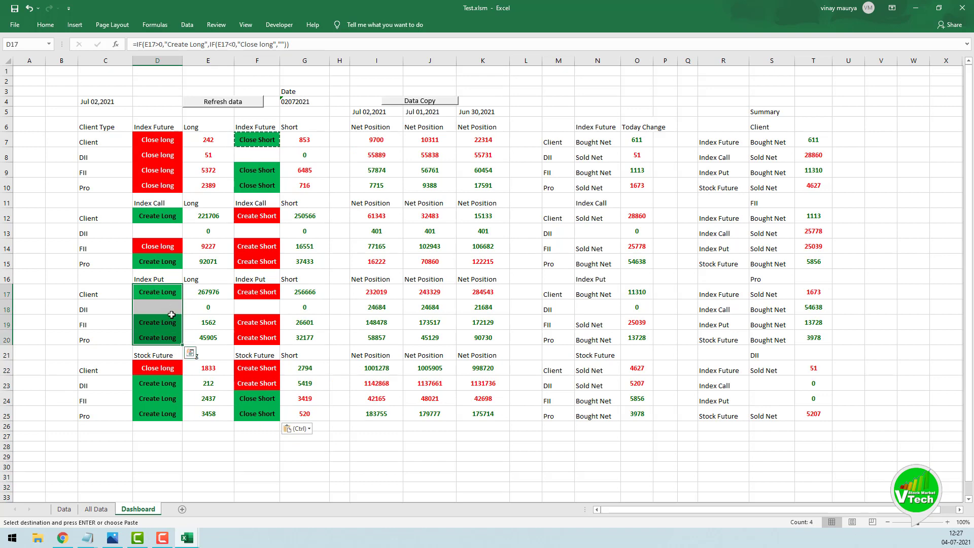
{"action": "left_click", "coordinate": [45, 25]}
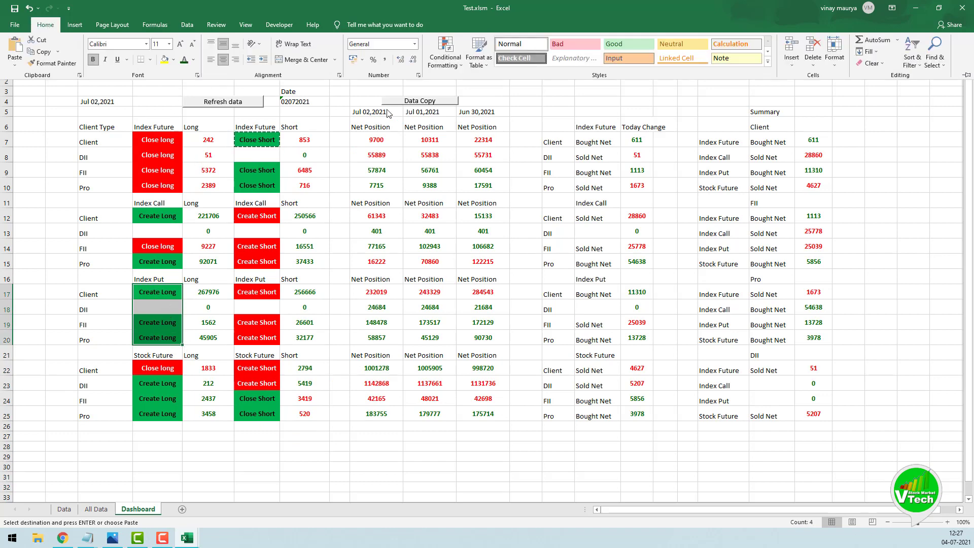
{"action": "left_click", "coordinate": [446, 56]}
{"action": "left_click", "coordinate": [466, 214]}
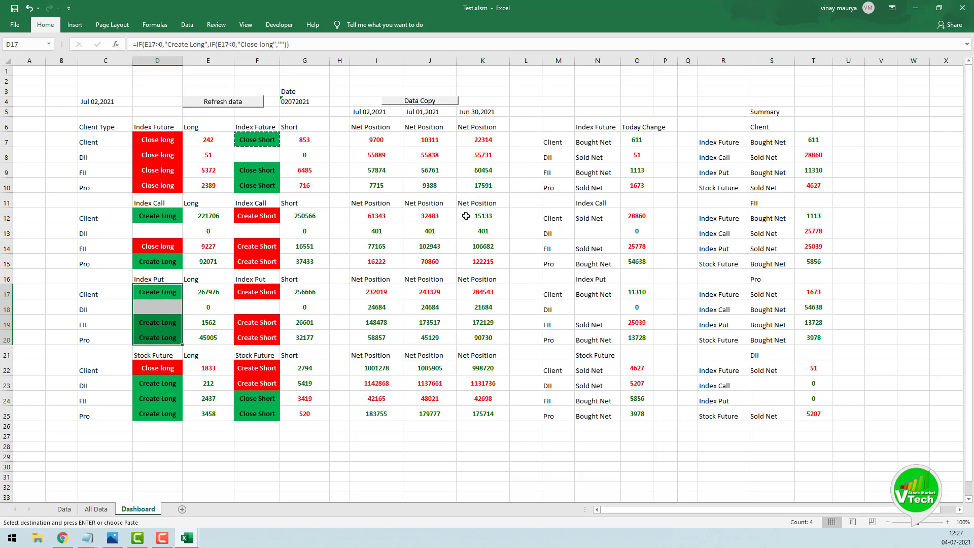
{"action": "double_click", "coordinate": [442, 210]}
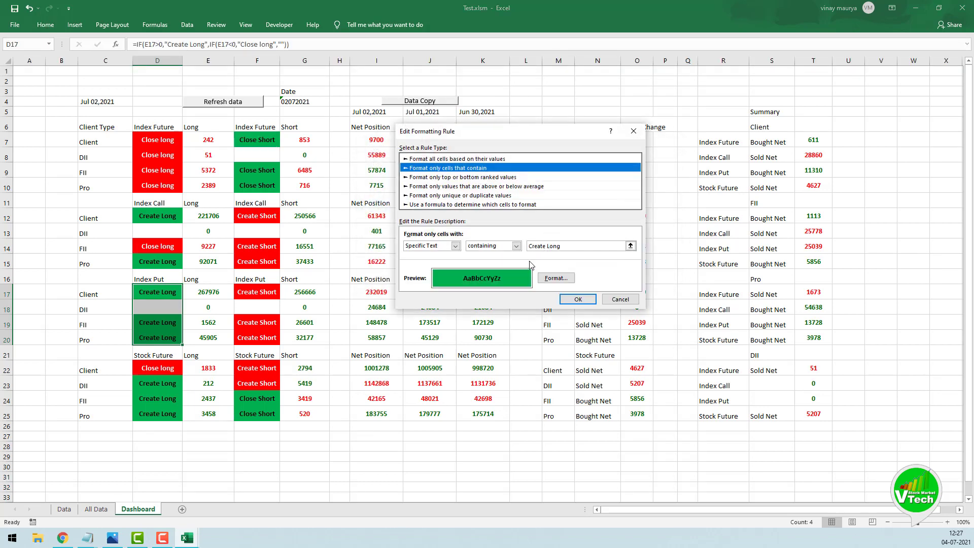
{"action": "left_click", "coordinate": [556, 278]}
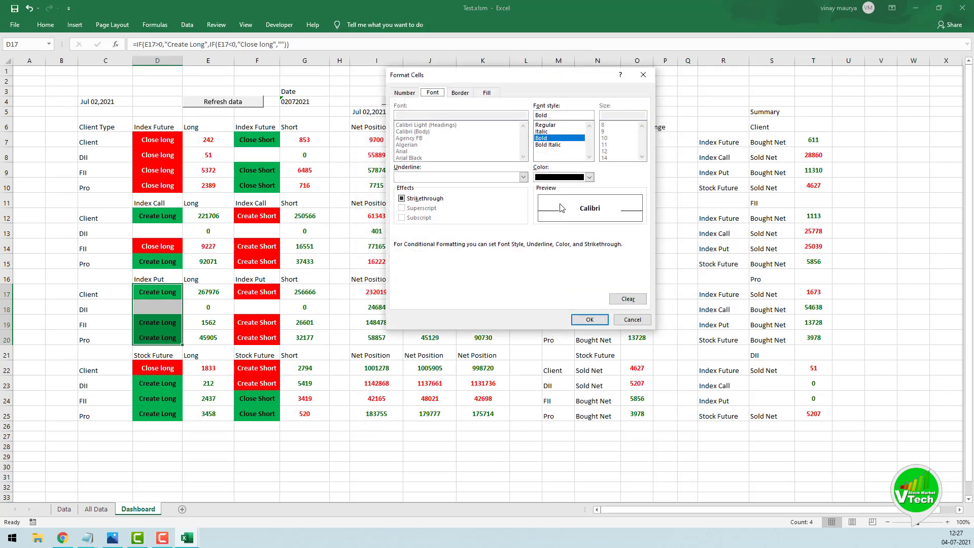
{"action": "left_click", "coordinate": [589, 177]}
{"action": "left_click", "coordinate": [541, 212]}
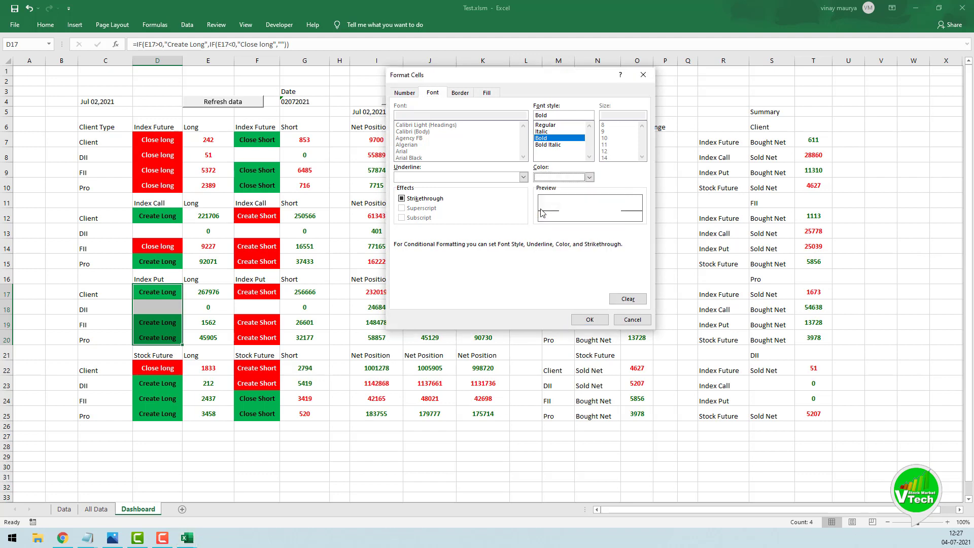
{"action": "left_click", "coordinate": [488, 93]}
{"action": "left_click", "coordinate": [412, 192]}
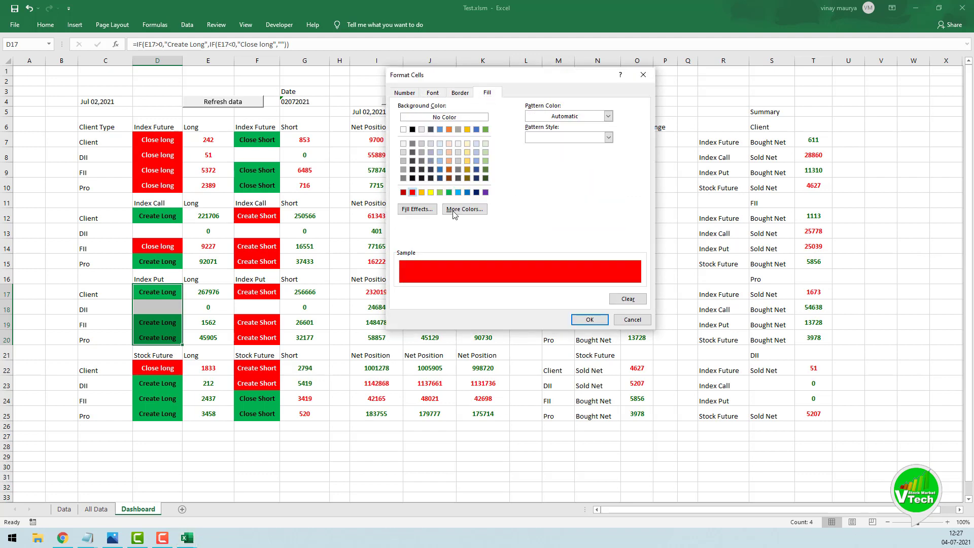
{"action": "left_click", "coordinate": [599, 321]}
{"action": "left_click", "coordinate": [579, 300]}
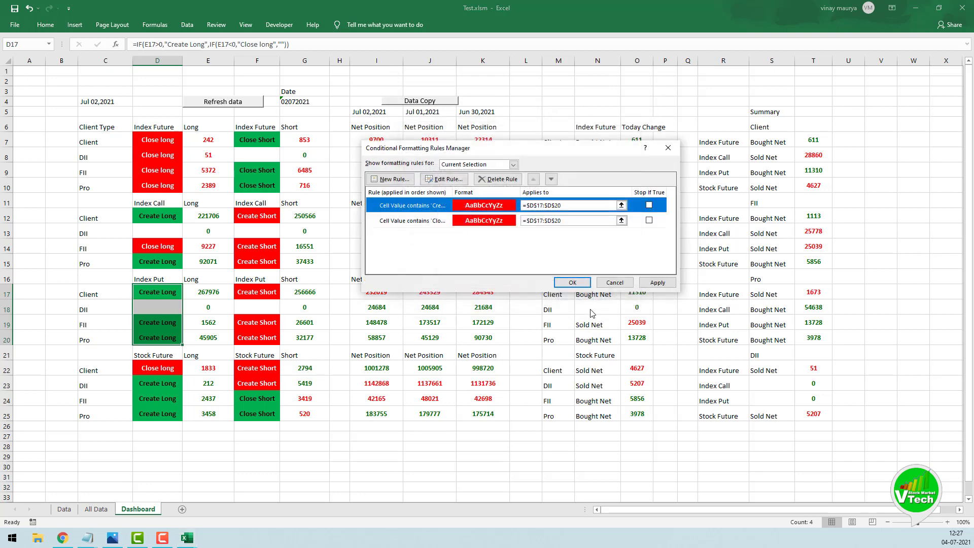
Change the "Close Long" rule for D17:D20 to a green fill with black font and apply the edited rules.
{"action": "double_click", "coordinate": [432, 221]}
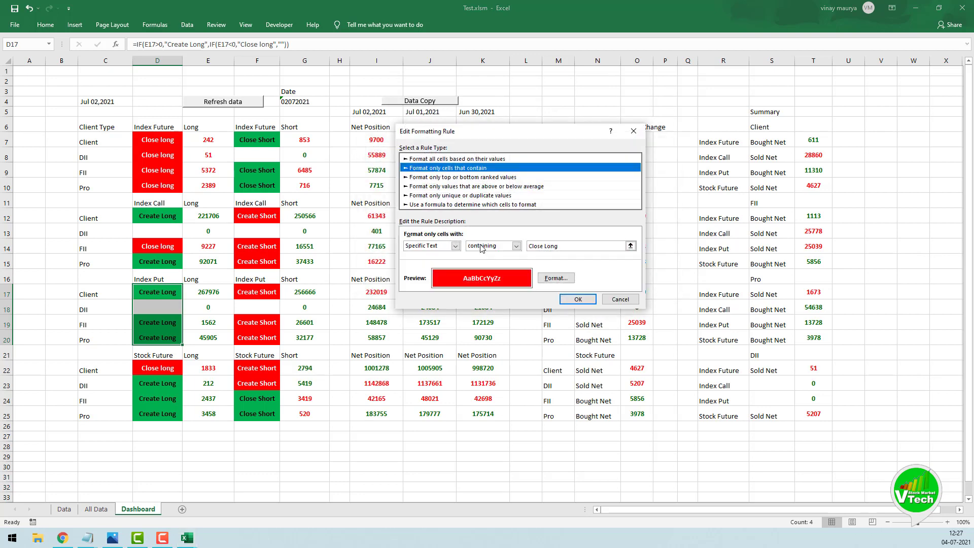
{"action": "left_click", "coordinate": [556, 278]}
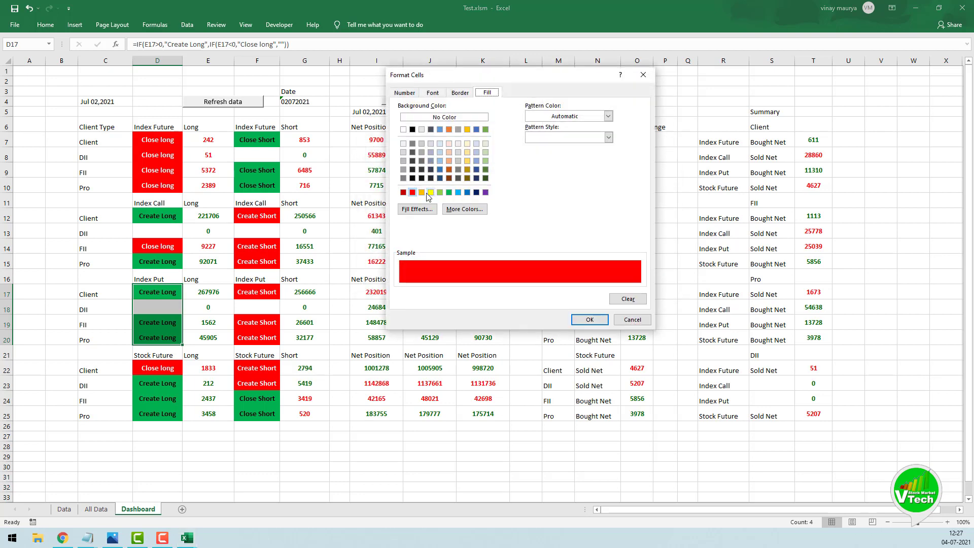
{"action": "left_click", "coordinate": [449, 191]}
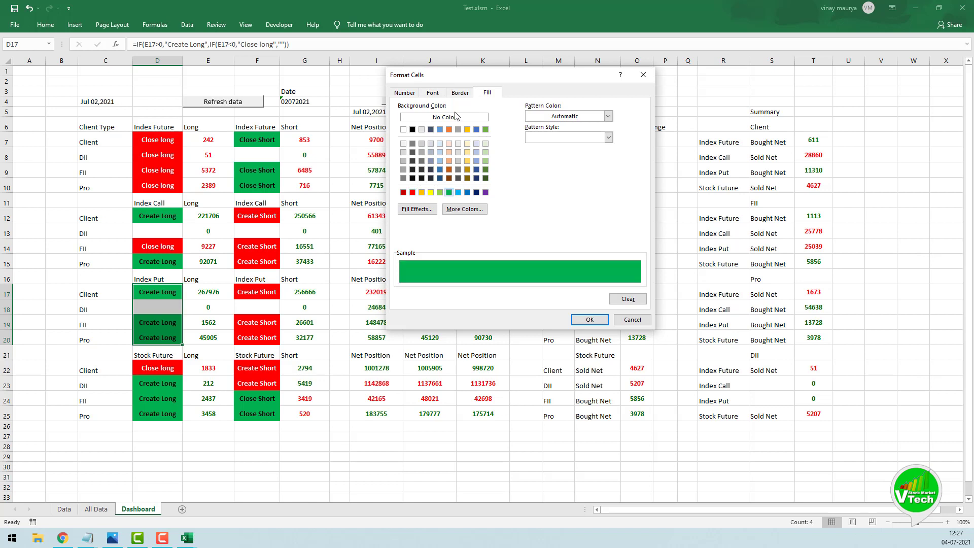
{"action": "left_click", "coordinate": [433, 92]}
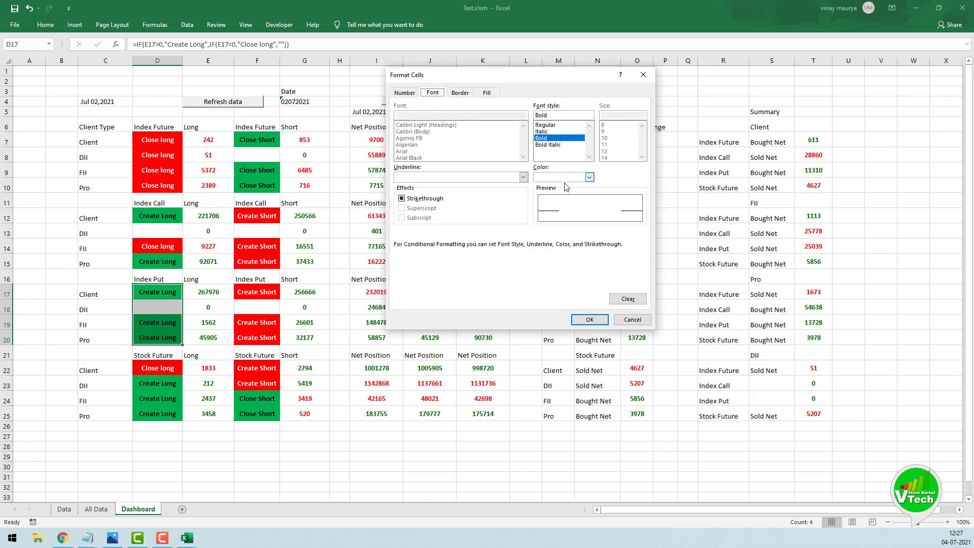
{"action": "left_click", "coordinate": [589, 177]}
{"action": "left_click", "coordinate": [547, 213]}
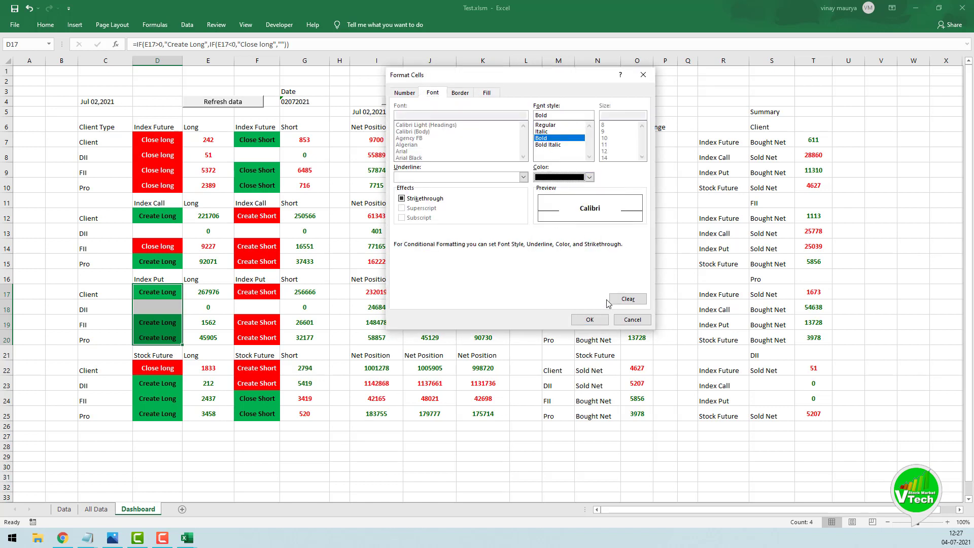
{"action": "left_click", "coordinate": [590, 320]}
{"action": "left_click", "coordinate": [578, 299]}
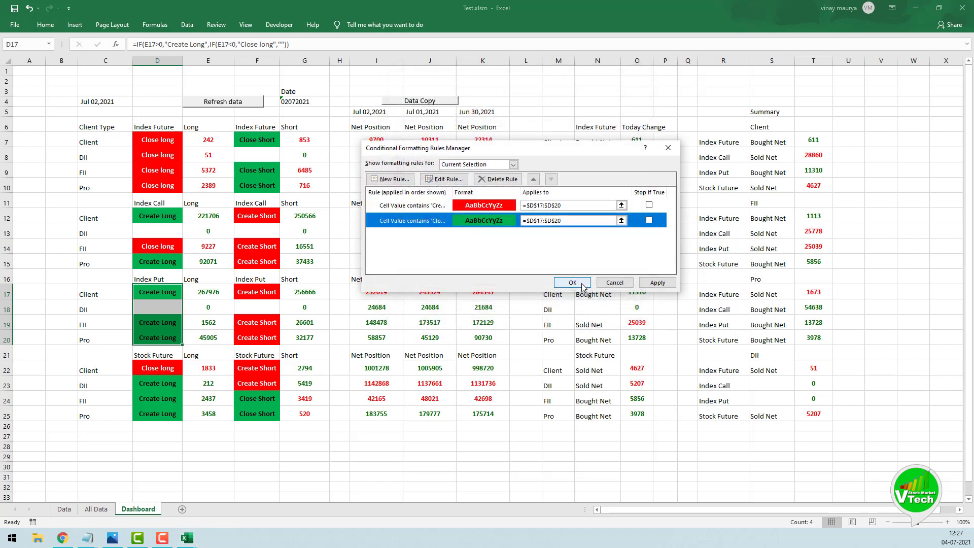
{"action": "left_click", "coordinate": [583, 284]}
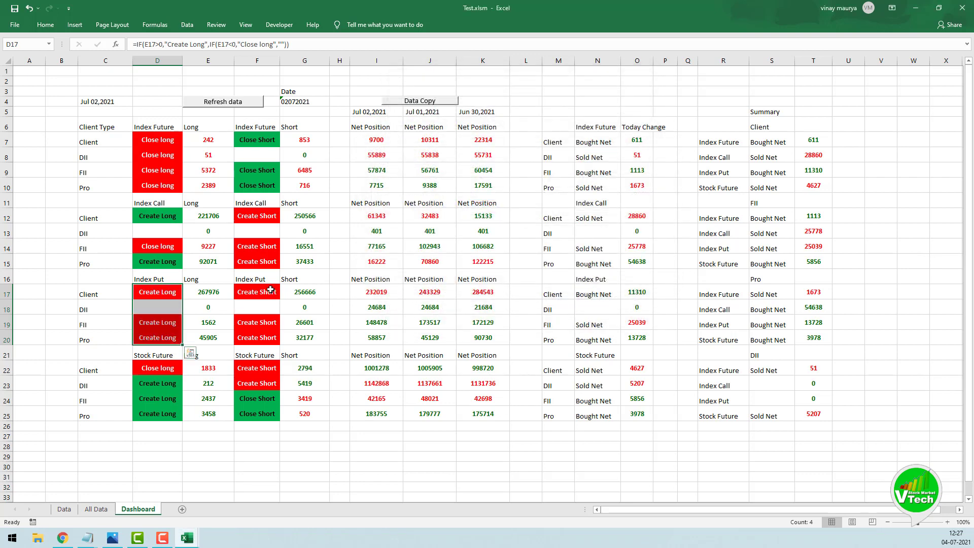
Edit the "Create Short" conditional formatting rule of the Index Put cells F17:F20 to use a black font and green fill.
{"action": "left_click_drag", "start_coordinate": [270, 290], "coordinate": [259, 338]}
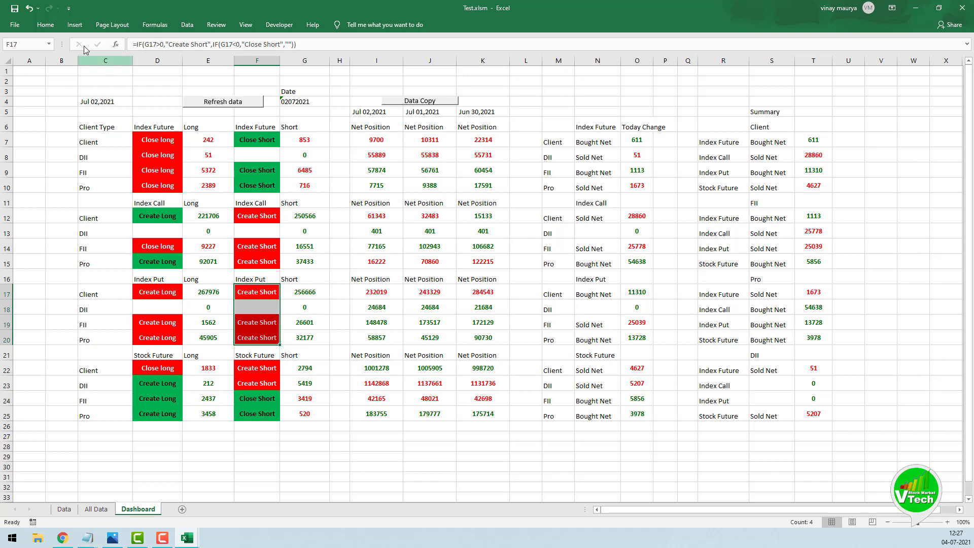
{"action": "left_click", "coordinate": [45, 24]}
{"action": "left_click", "coordinate": [446, 56]}
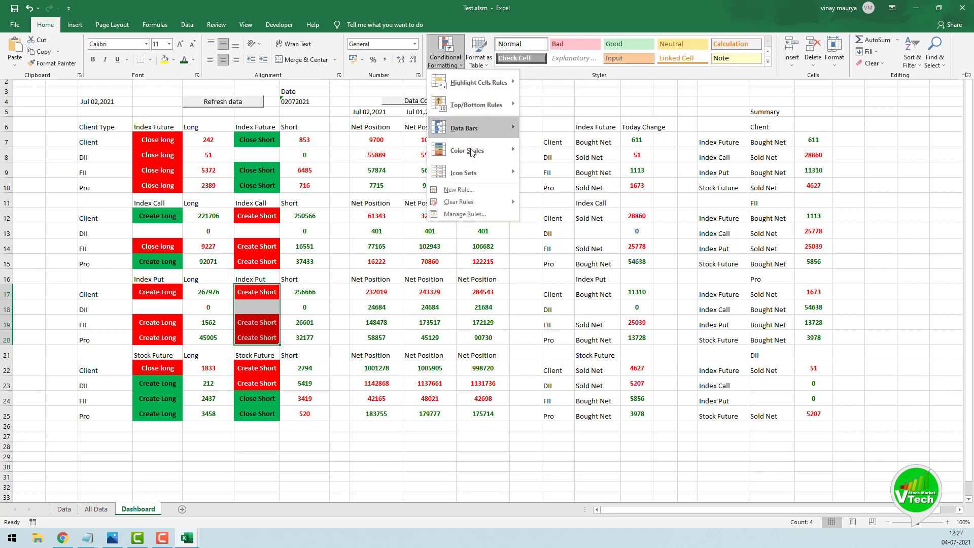
{"action": "left_click", "coordinate": [465, 213]}
{"action": "left_click", "coordinate": [437, 206]}
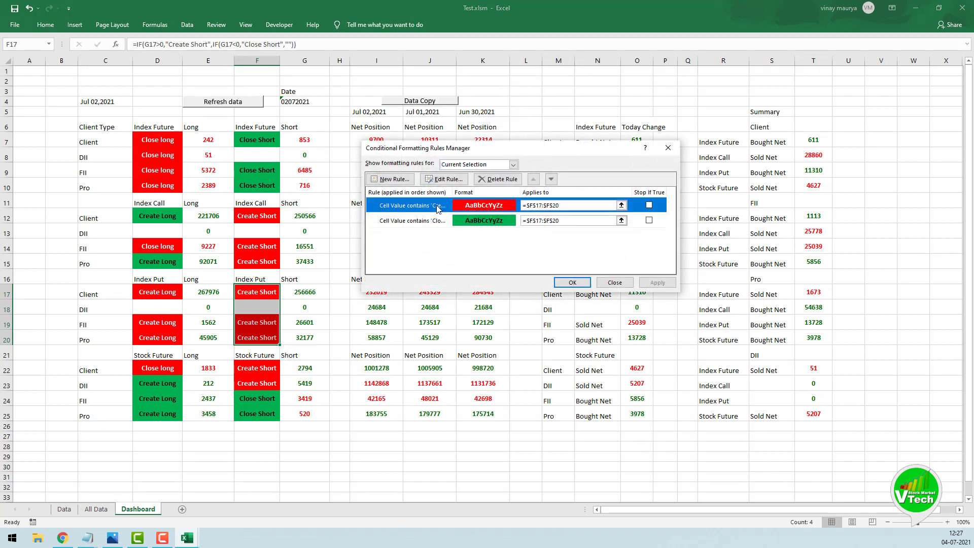
{"action": "double_click", "coordinate": [437, 206]}
{"action": "left_click", "coordinate": [554, 277]}
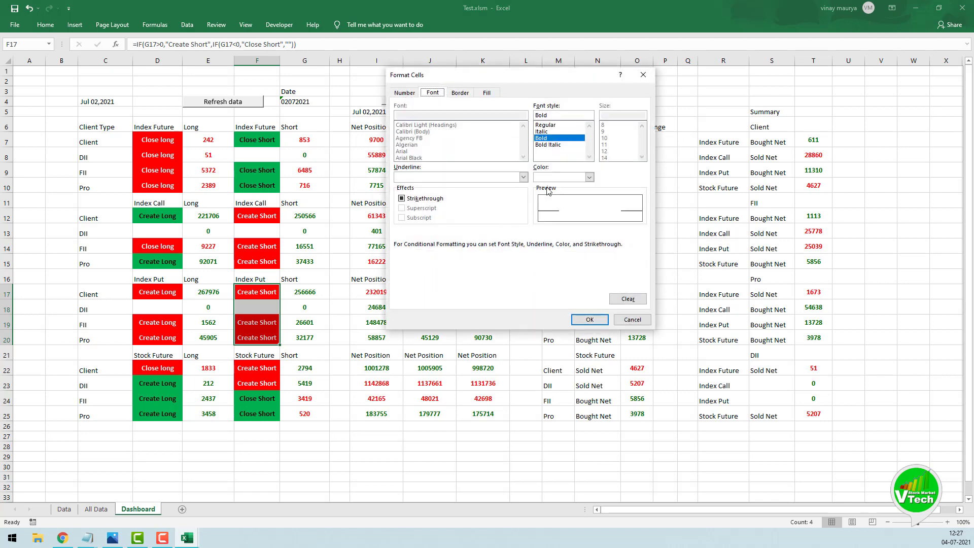
{"action": "left_click", "coordinate": [589, 177]}
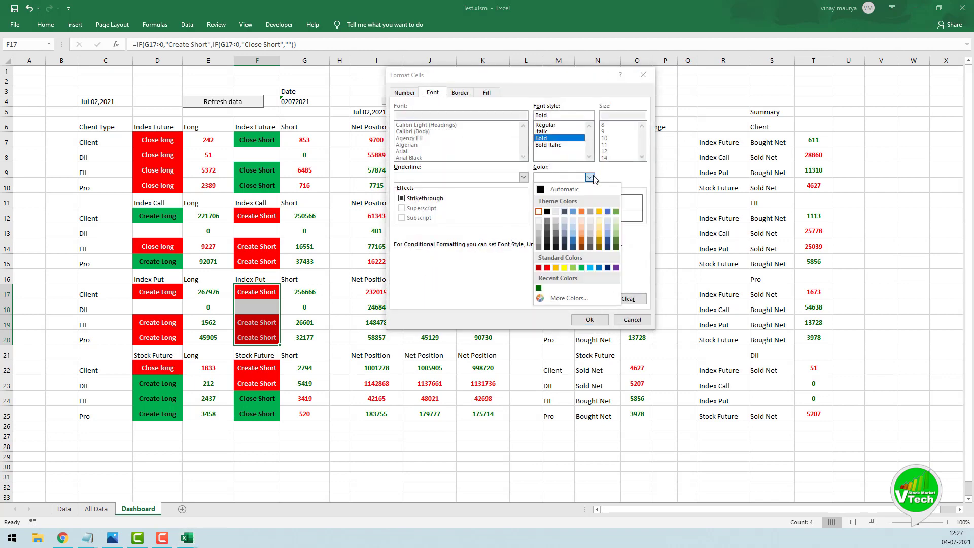
{"action": "left_click", "coordinate": [545, 212]}
{"action": "left_click", "coordinate": [485, 97]}
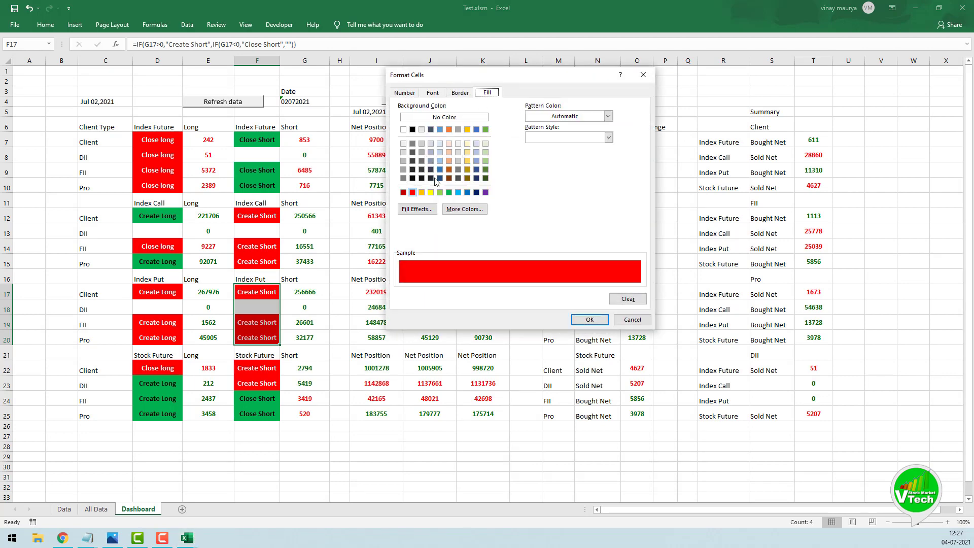
{"action": "left_click", "coordinate": [449, 192]}
{"action": "left_click", "coordinate": [576, 319]}
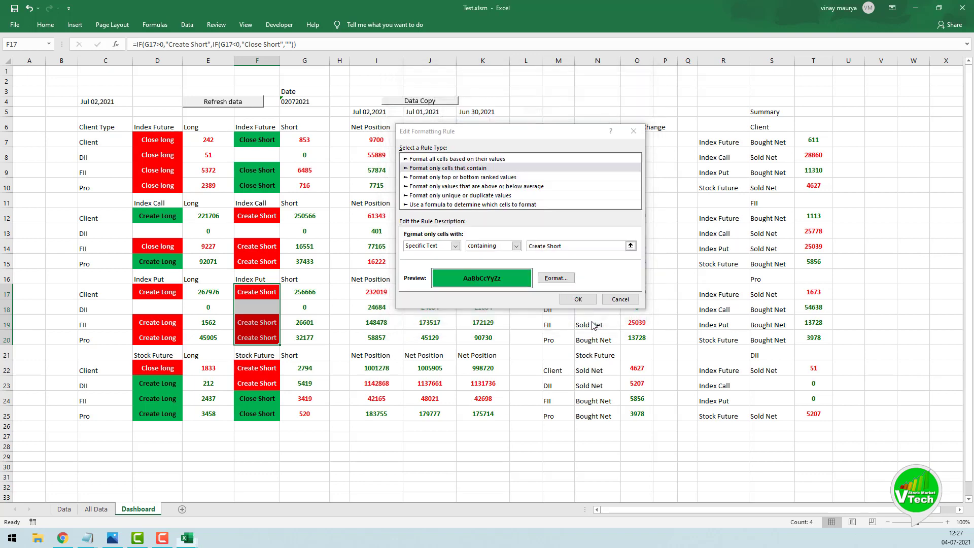
{"action": "left_click", "coordinate": [563, 301]}
Change the "Close Short" rule for F17:F20 to a red fill with white font and apply the edited rules.
{"action": "double_click", "coordinate": [429, 221]}
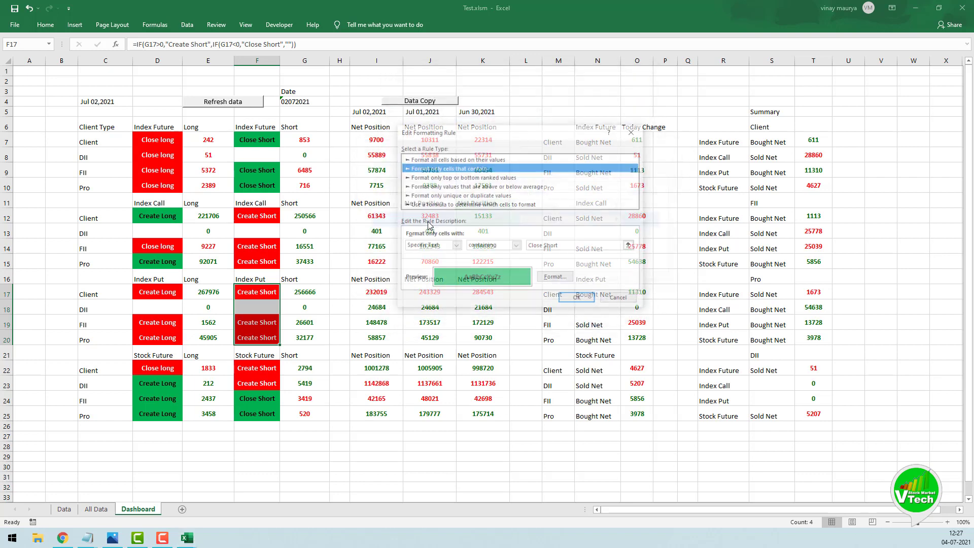
{"action": "left_click", "coordinate": [556, 278]}
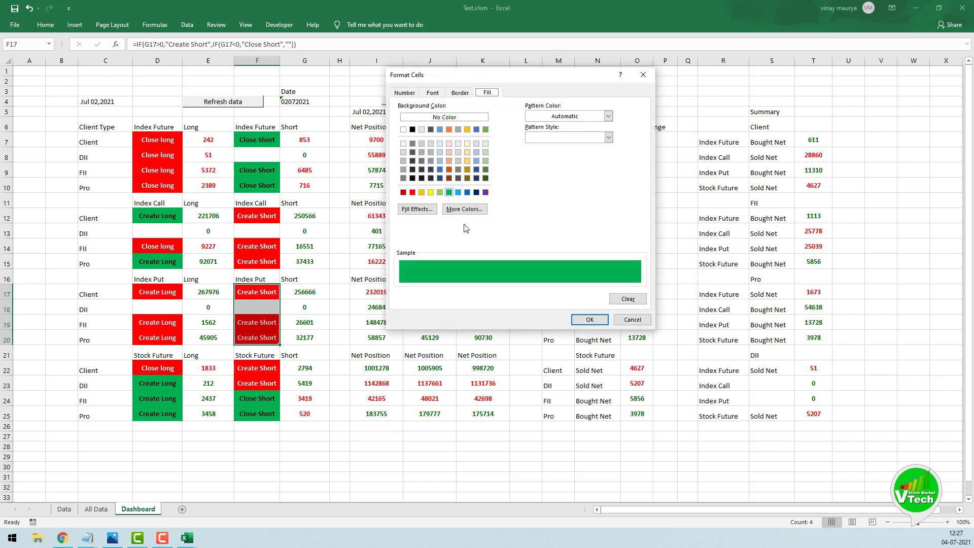
{"action": "left_click", "coordinate": [411, 194]}
{"action": "left_click", "coordinate": [432, 93]}
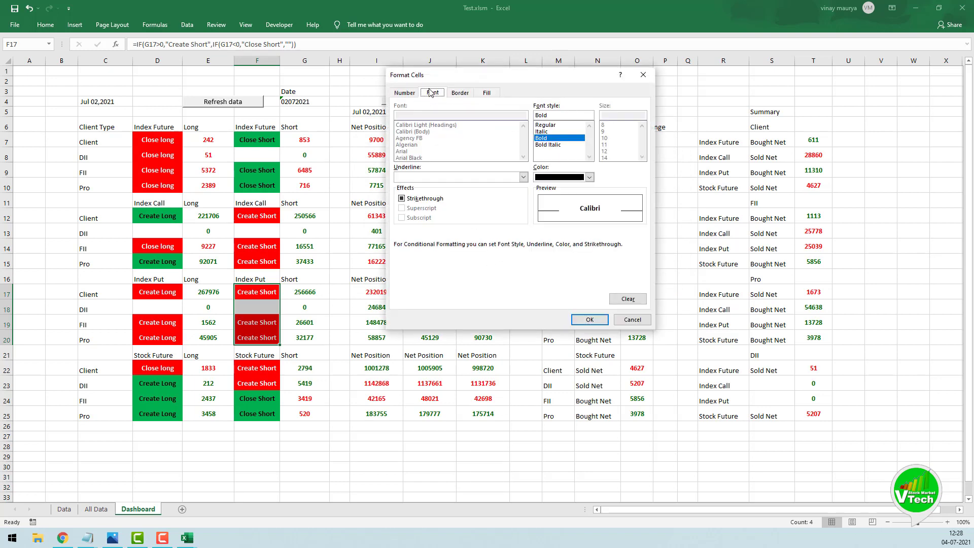
{"action": "left_click", "coordinate": [590, 177]}
{"action": "left_click", "coordinate": [540, 208]}
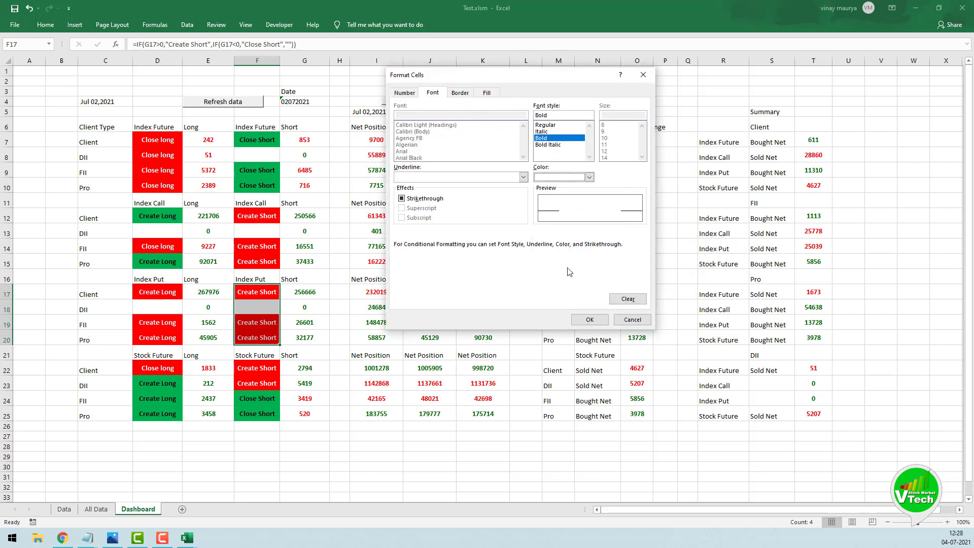
{"action": "left_click", "coordinate": [588, 319]}
{"action": "left_click", "coordinate": [578, 300]}
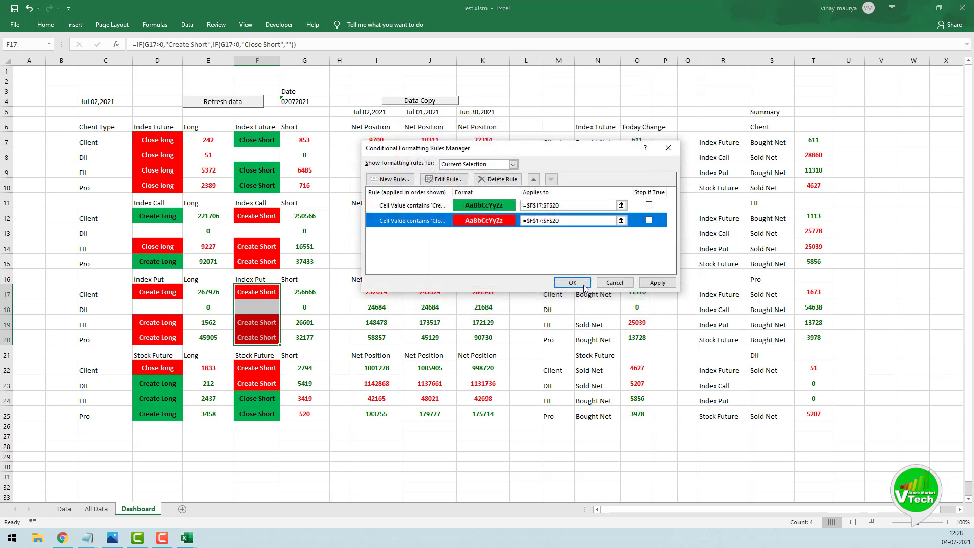
{"action": "left_click", "coordinate": [584, 282]}
{"action": "left_click", "coordinate": [304, 446]}
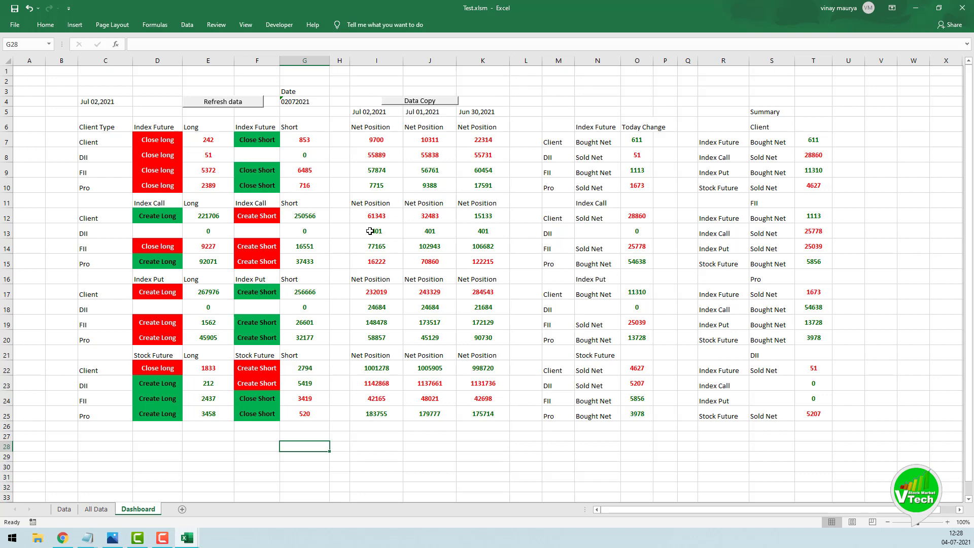
Start a new conditional formatting rule on cell N7 for cells with specific text containing "Bought Net".
{"action": "left_click", "coordinate": [591, 142]}
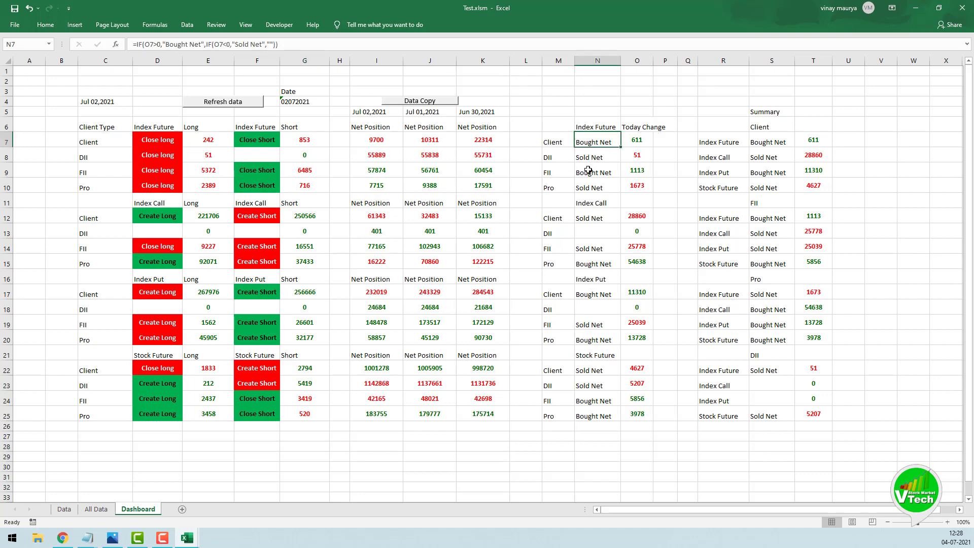
{"action": "left_click", "coordinate": [45, 25]}
{"action": "left_click", "coordinate": [446, 63]}
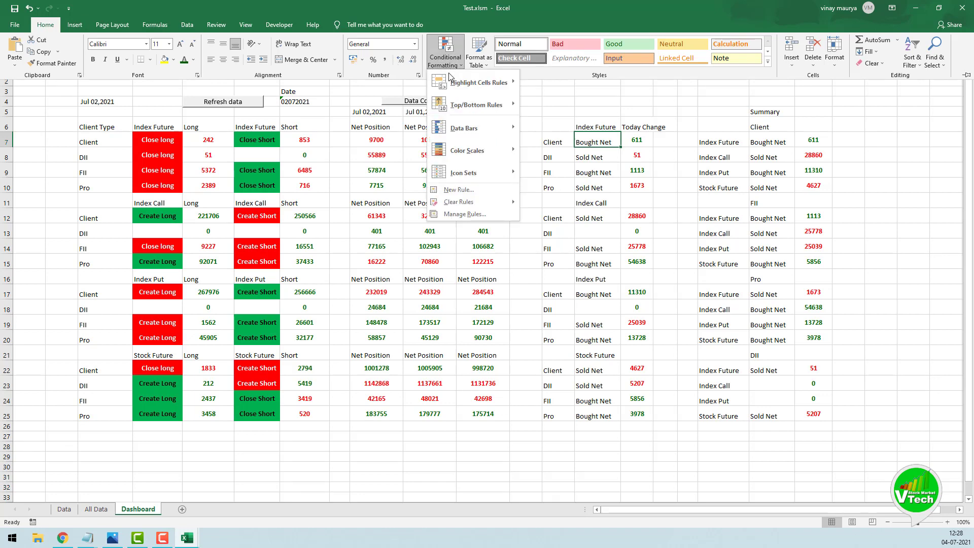
{"action": "left_click", "coordinate": [458, 197]}
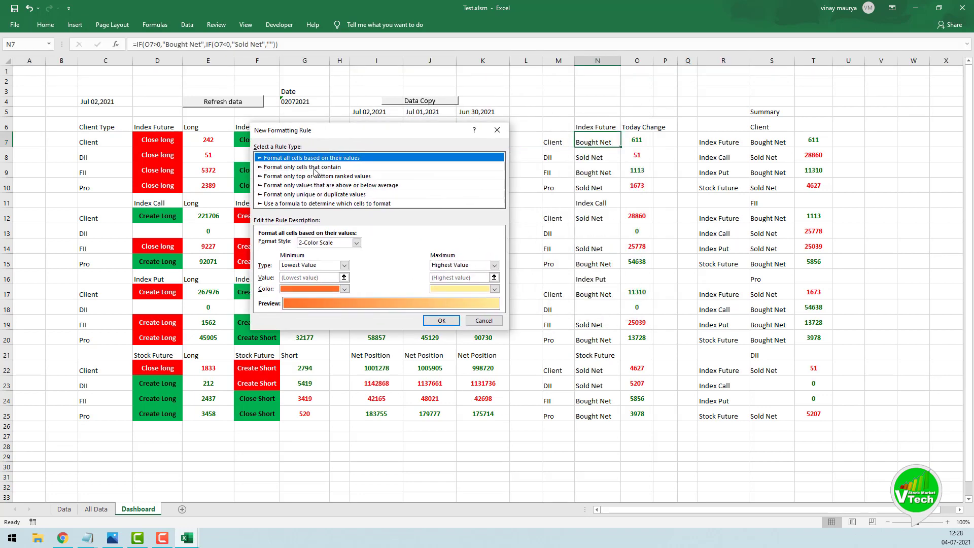
{"action": "left_click", "coordinate": [314, 167]}
{"action": "left_click", "coordinate": [310, 245]}
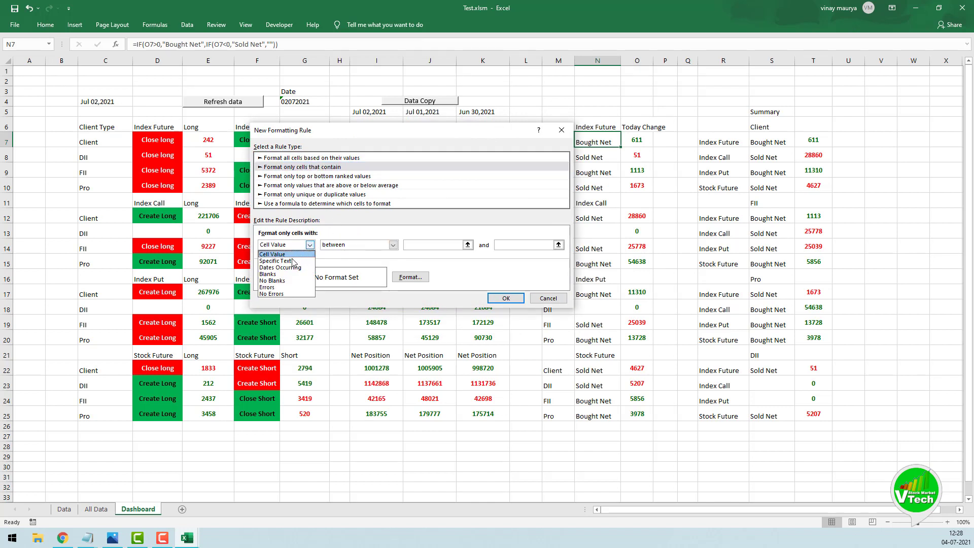
{"action": "left_click", "coordinate": [293, 261]}
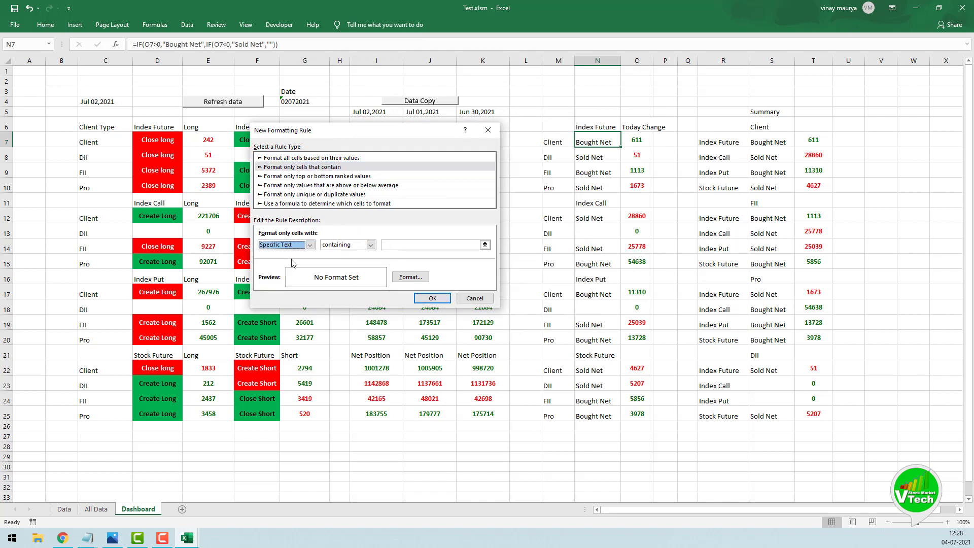
{"action": "left_click", "coordinate": [404, 244]}
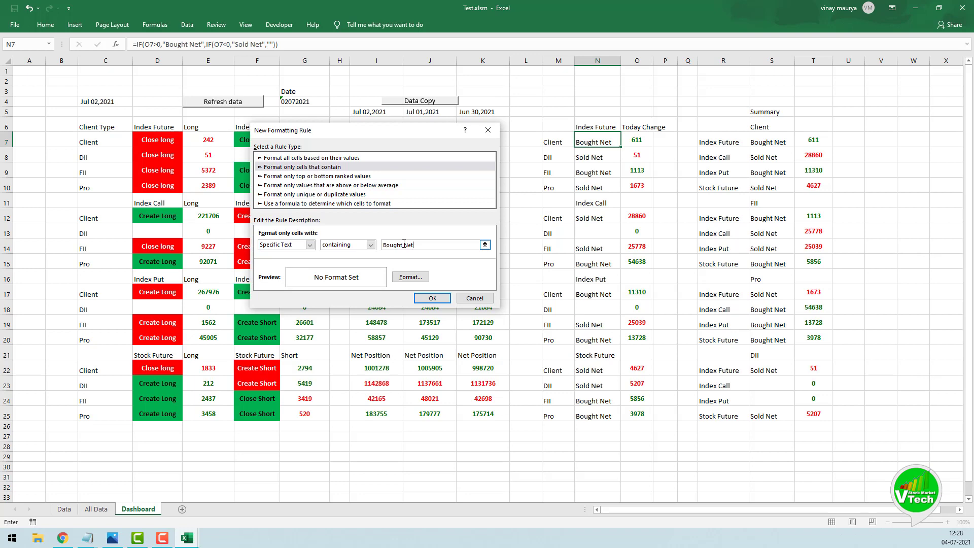
Format the "Bought Net" rule with a bold black font and green fill, and apply it to N7.
{"action": "left_click", "coordinate": [411, 277]}
{"action": "left_click", "coordinate": [588, 177]}
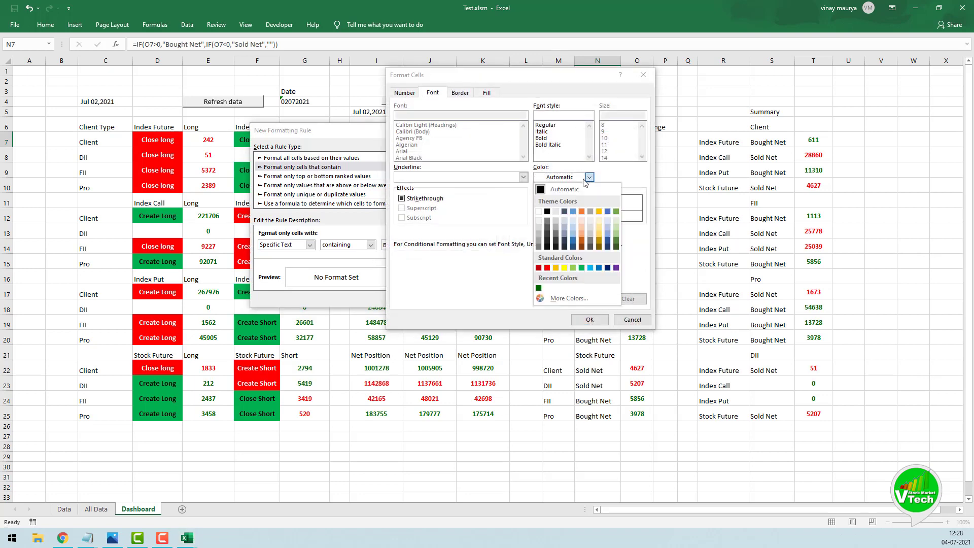
{"action": "left_click", "coordinate": [547, 212]}
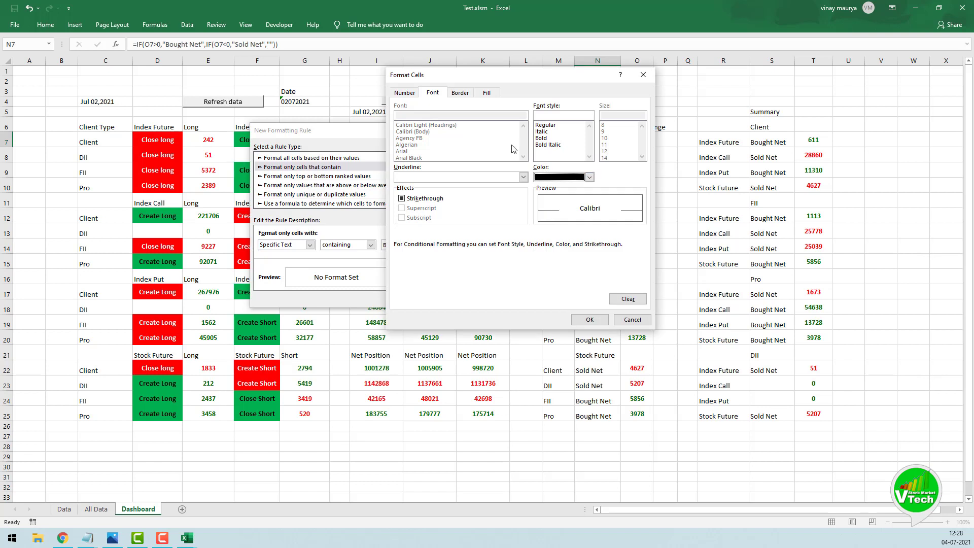
{"action": "left_click", "coordinate": [545, 138]}
{"action": "left_click", "coordinate": [487, 94]}
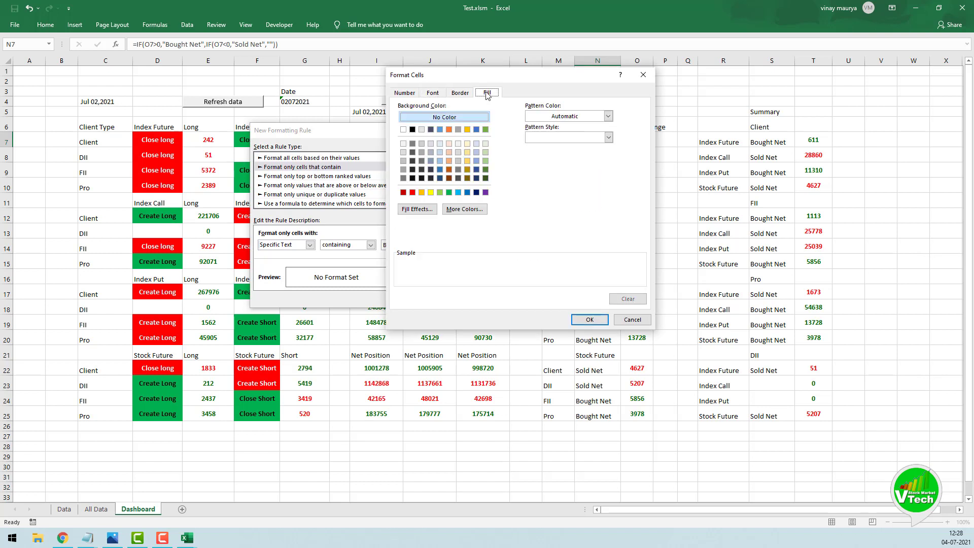
{"action": "left_click", "coordinate": [449, 193]}
{"action": "left_click", "coordinate": [589, 319]}
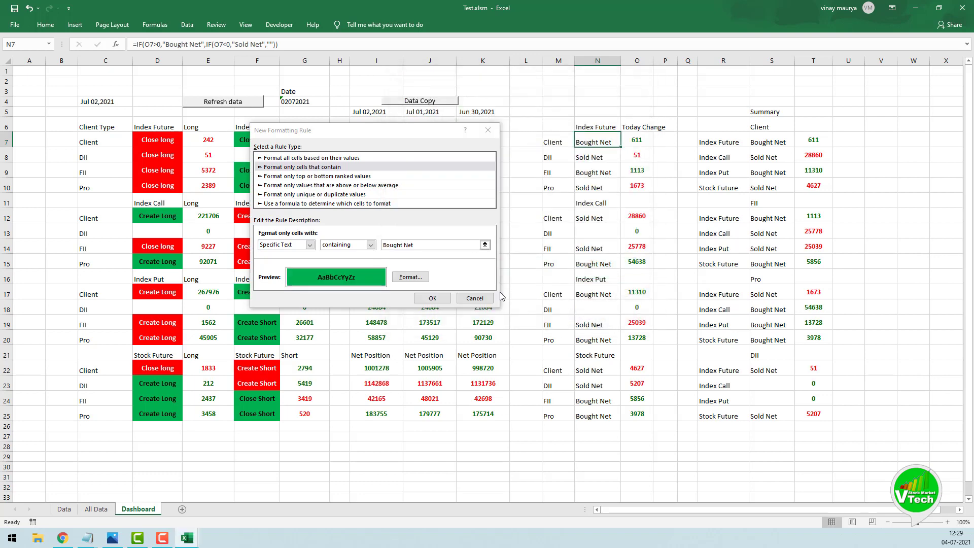
{"action": "left_click", "coordinate": [431, 299]}
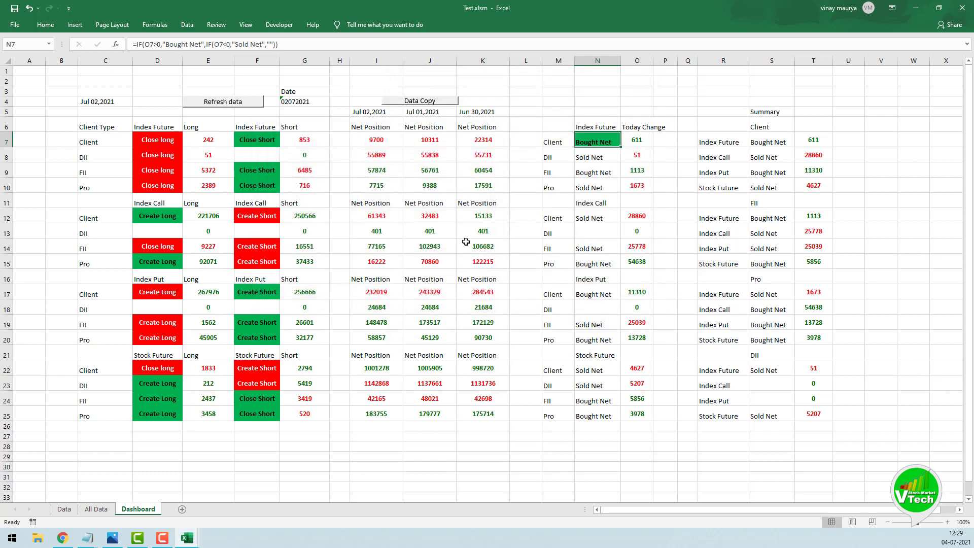
Start a second conditional formatting rule on N7 for cells with specific text containing "Sold Net".
{"action": "left_click", "coordinate": [53, 28]}
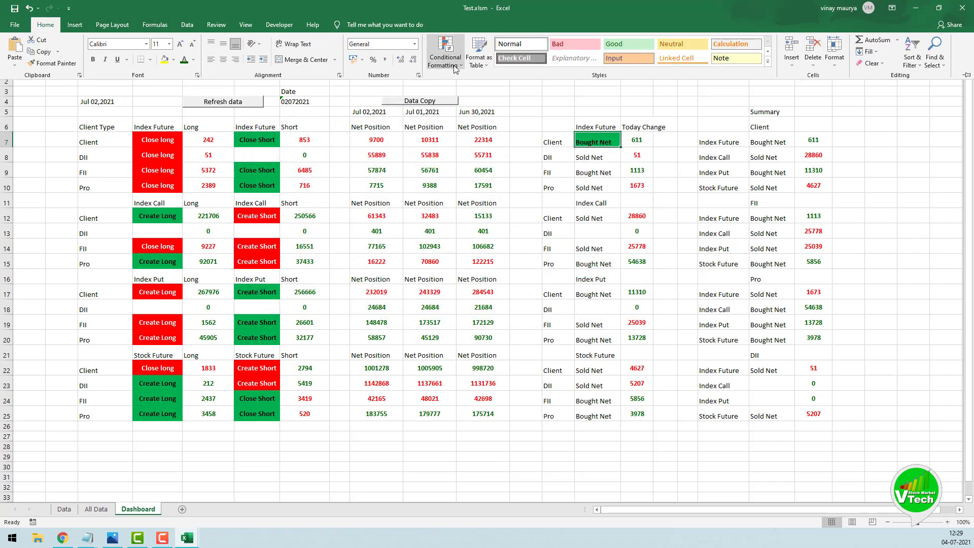
{"action": "left_click", "coordinate": [455, 68]}
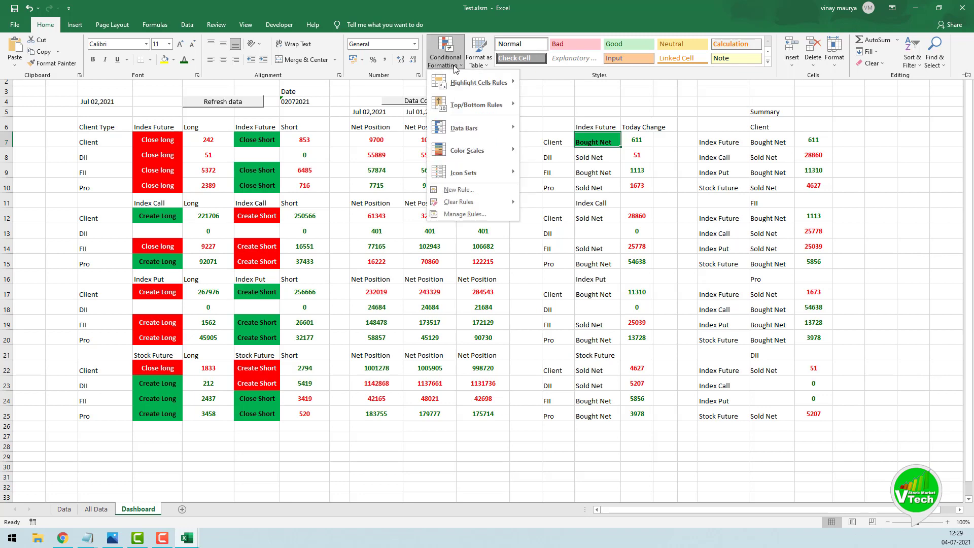
{"action": "left_click", "coordinate": [463, 190]}
{"action": "left_click", "coordinate": [313, 156]}
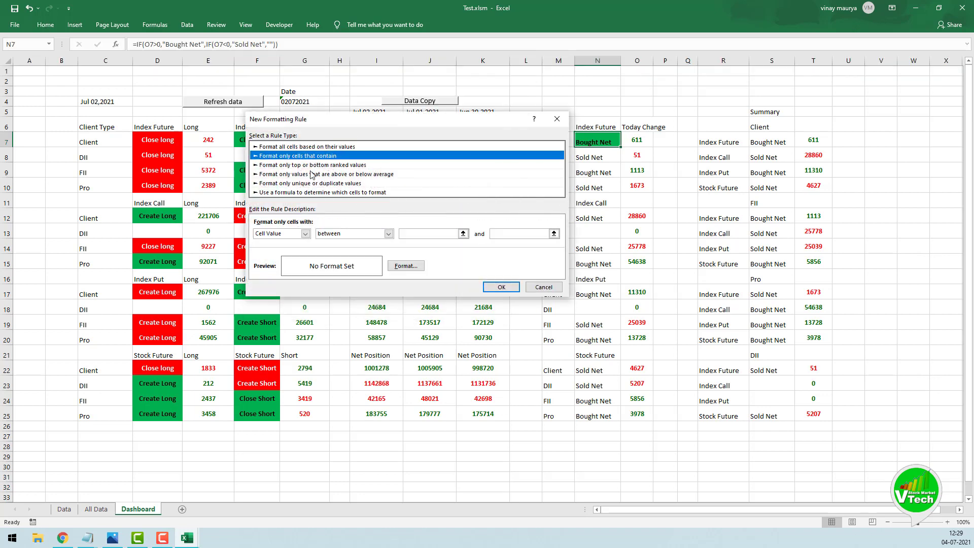
{"action": "left_click", "coordinate": [281, 234]}
{"action": "left_click", "coordinate": [276, 246]}
{"action": "left_click", "coordinate": [414, 235]}
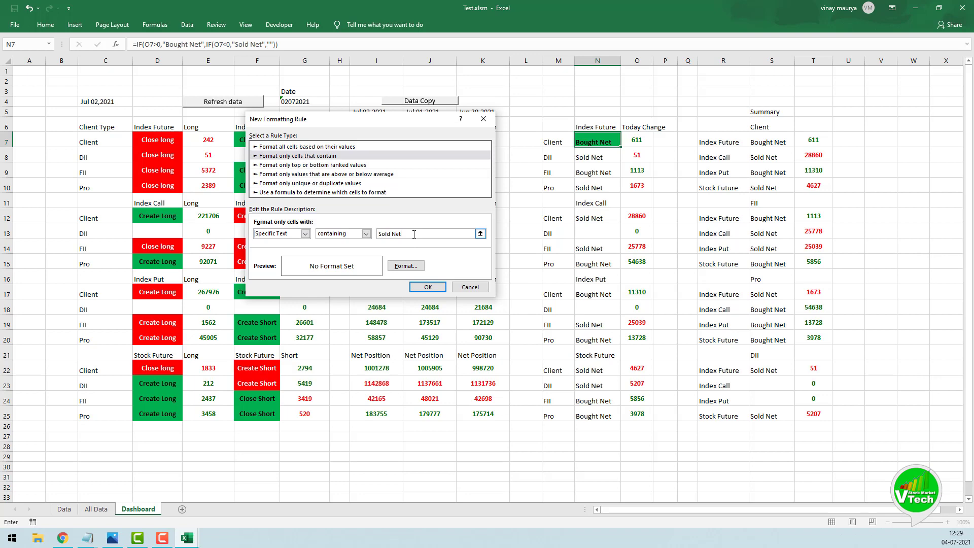
Format the "Sold Net" rule with a bold white font and red fill, and apply it to N7.
{"action": "left_click", "coordinate": [406, 265]}
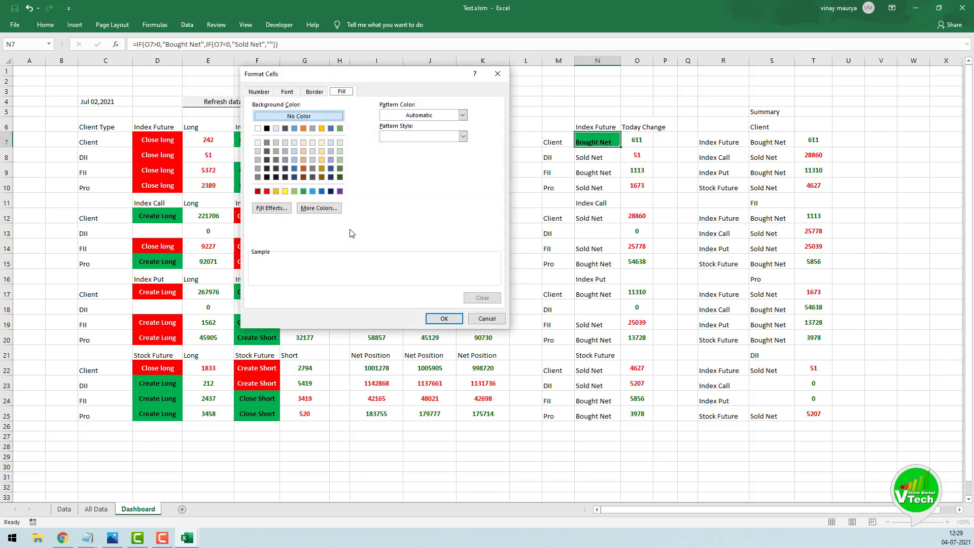
{"action": "left_click", "coordinate": [290, 93]}
{"action": "left_click", "coordinate": [403, 137]}
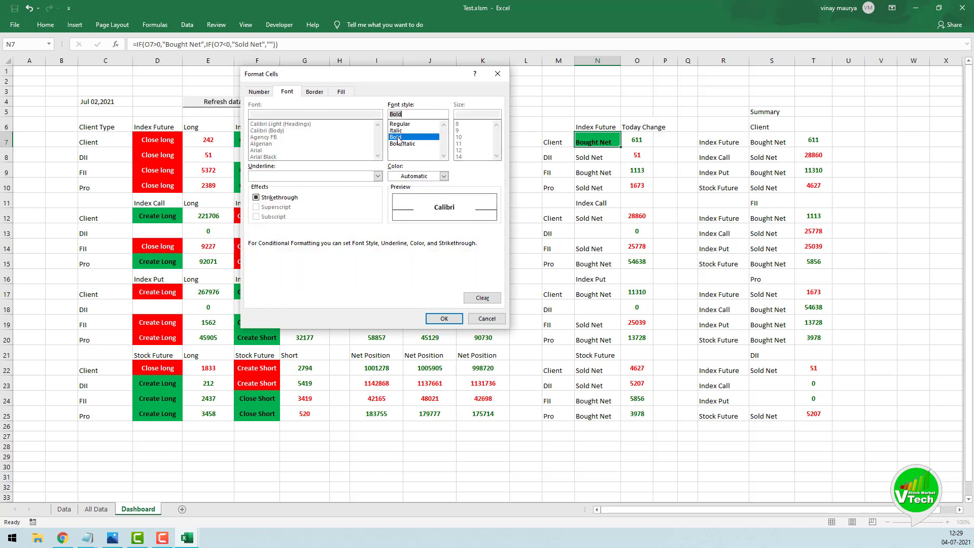
{"action": "left_click", "coordinate": [444, 176]}
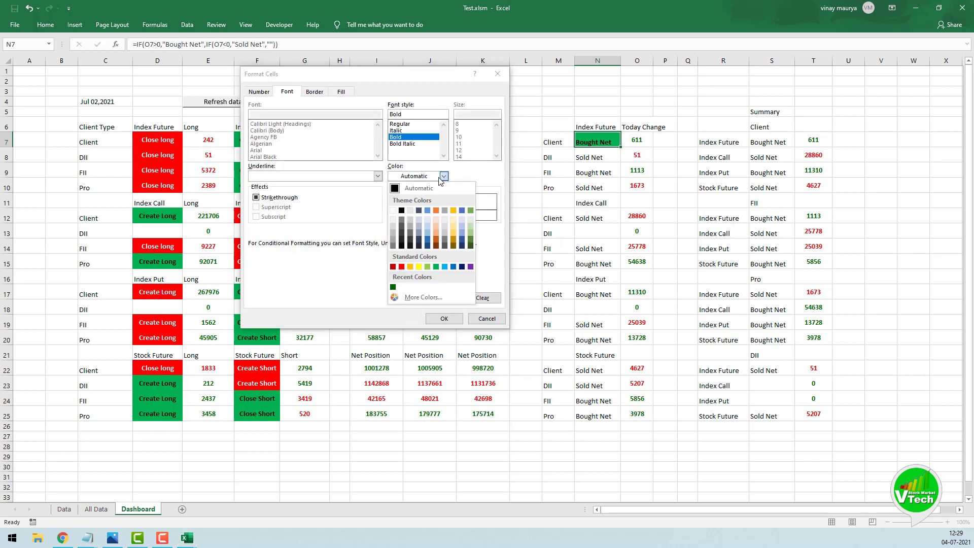
{"action": "left_click", "coordinate": [392, 210]}
{"action": "left_click", "coordinate": [448, 318]}
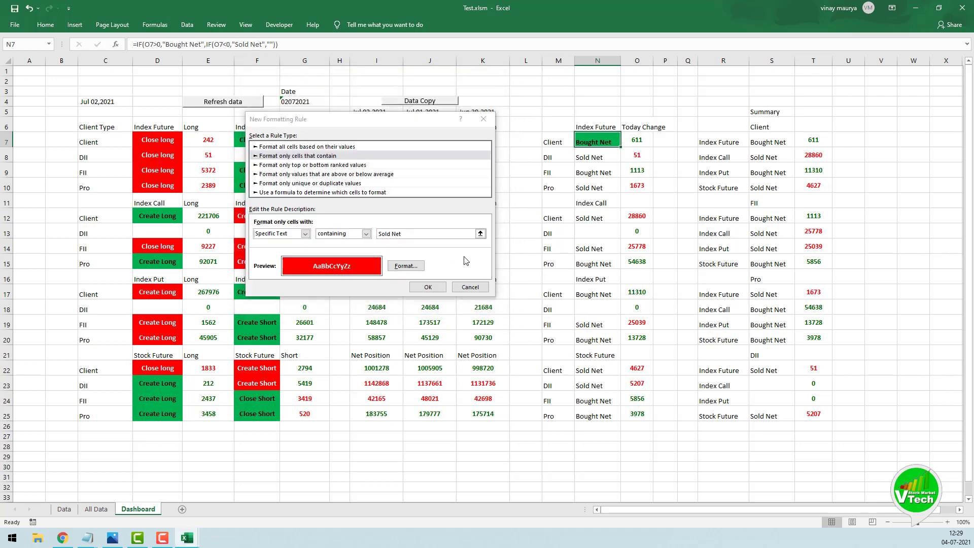
{"action": "left_click", "coordinate": [434, 284]}
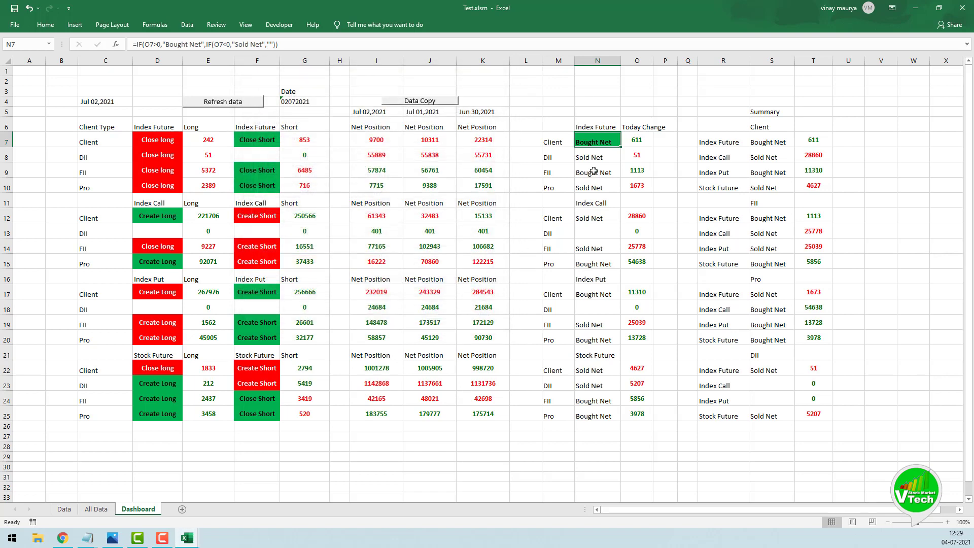
Centre the contents of cell N7 horizontally and vertically.
{"action": "left_click", "coordinate": [45, 24]}
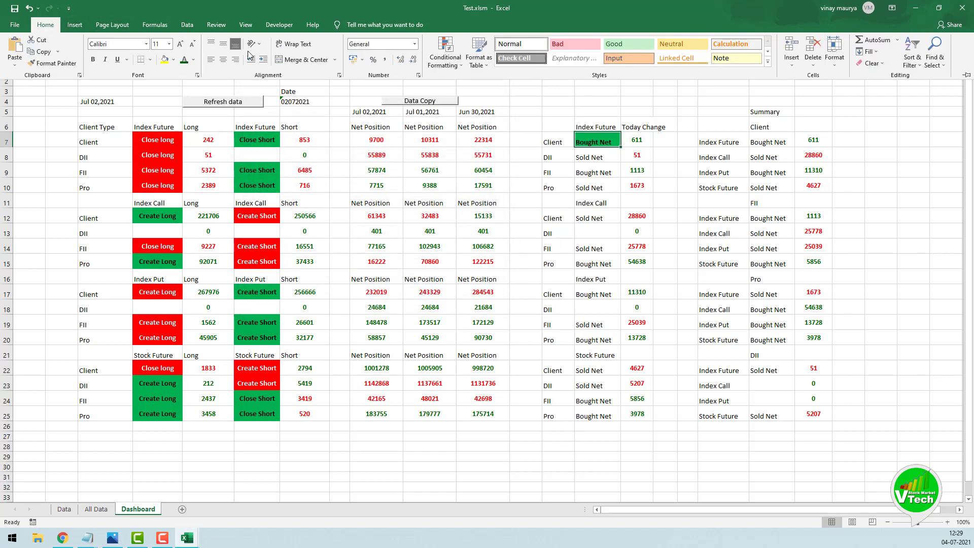
{"action": "left_click", "coordinate": [223, 59]}
{"action": "left_click", "coordinate": [223, 44]}
Copy the formatting of N7 onto the Index Future cells N8:N10 and the Index Call cells N12:N15.
{"action": "left_click", "coordinate": [613, 138]}
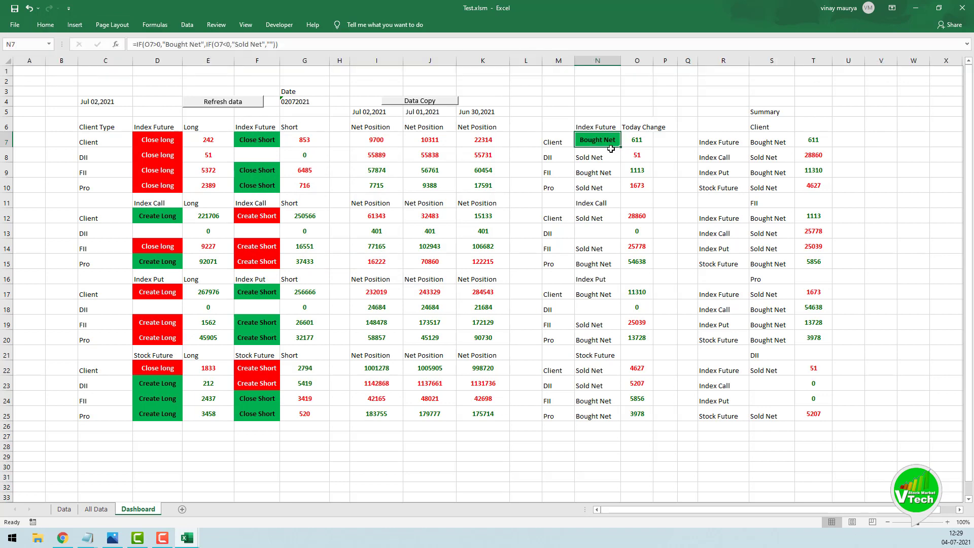
{"action": "key", "text": "ctrl+c"}
{"action": "left_click_drag", "start_coordinate": [596, 157], "coordinate": [589, 186]}
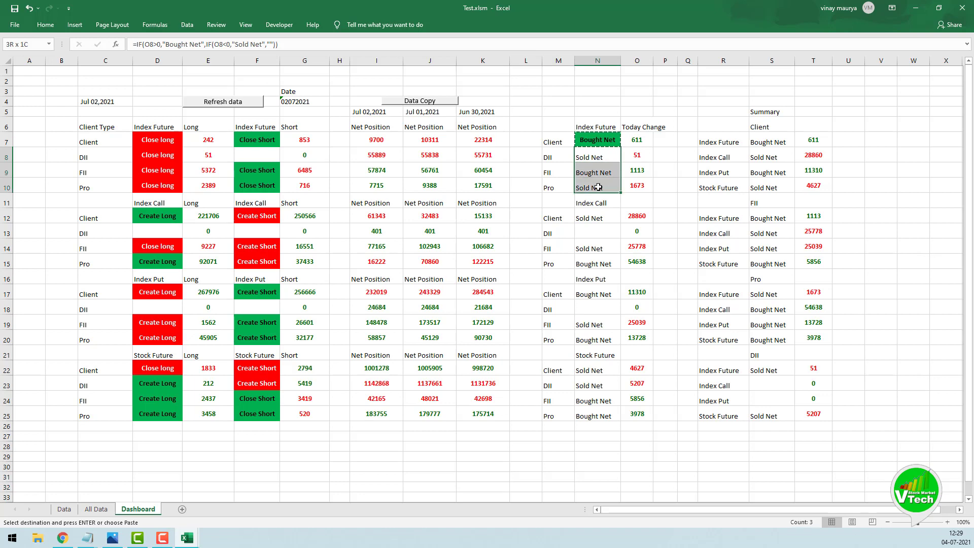
{"action": "right_click", "coordinate": [589, 164]}
{"action": "left_click", "coordinate": [653, 208]}
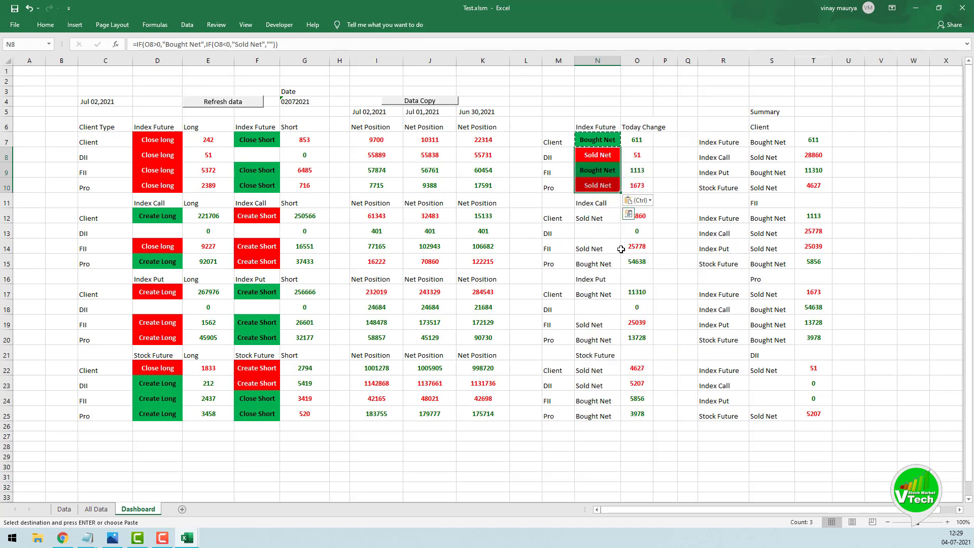
{"action": "left_click_drag", "start_coordinate": [591, 218], "coordinate": [600, 263]}
{"action": "right_click", "coordinate": [595, 233]}
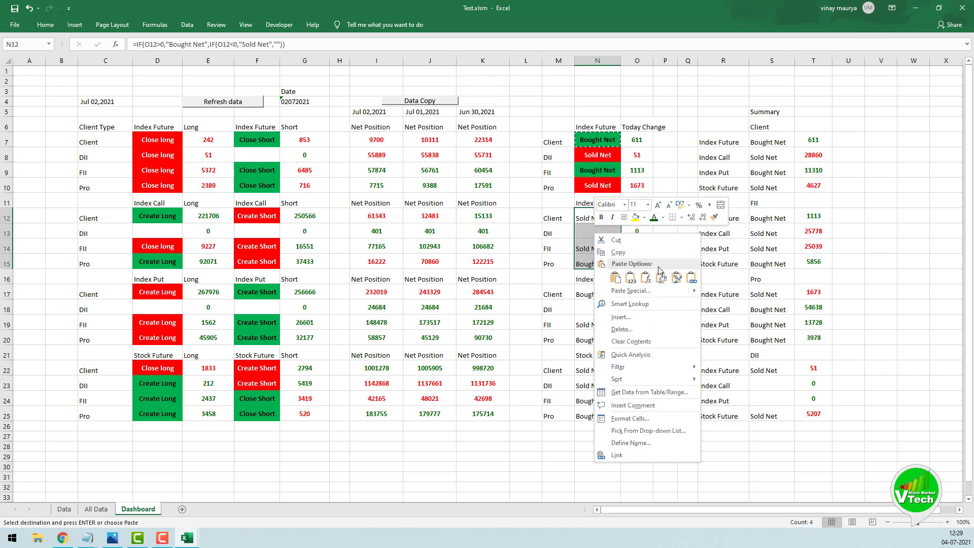
{"action": "left_click", "coordinate": [676, 277]}
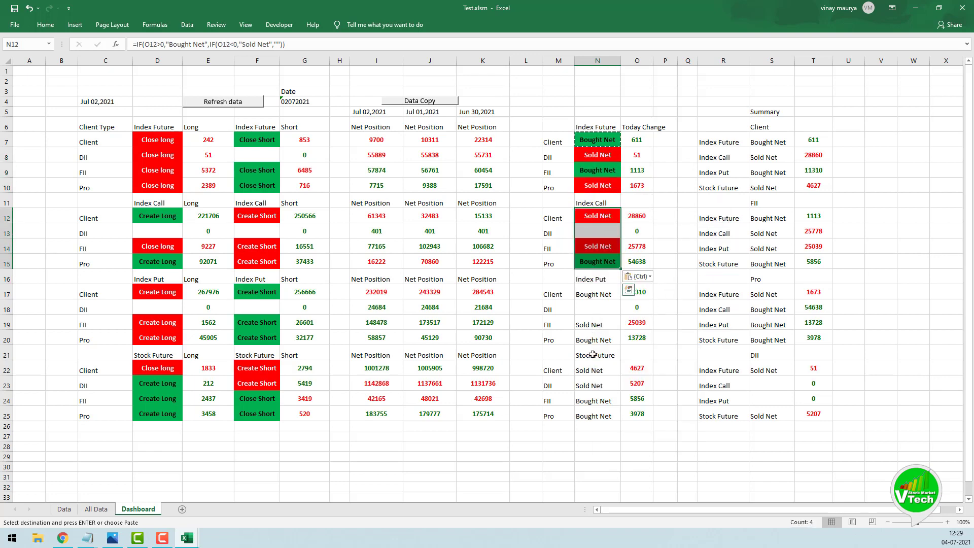
Paste only the copied N7 formatting onto the Stock Future cells N22:N25 and the Index Put cells N17:N20.
{"action": "left_click_drag", "start_coordinate": [591, 369], "coordinate": [593, 416]}
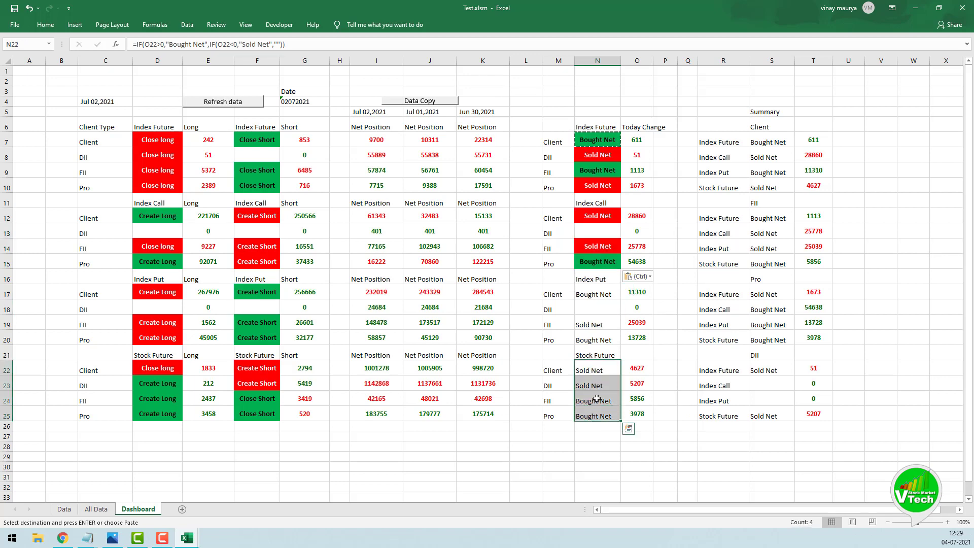
{"action": "right_click", "coordinate": [595, 398]}
{"action": "left_click", "coordinate": [677, 209]}
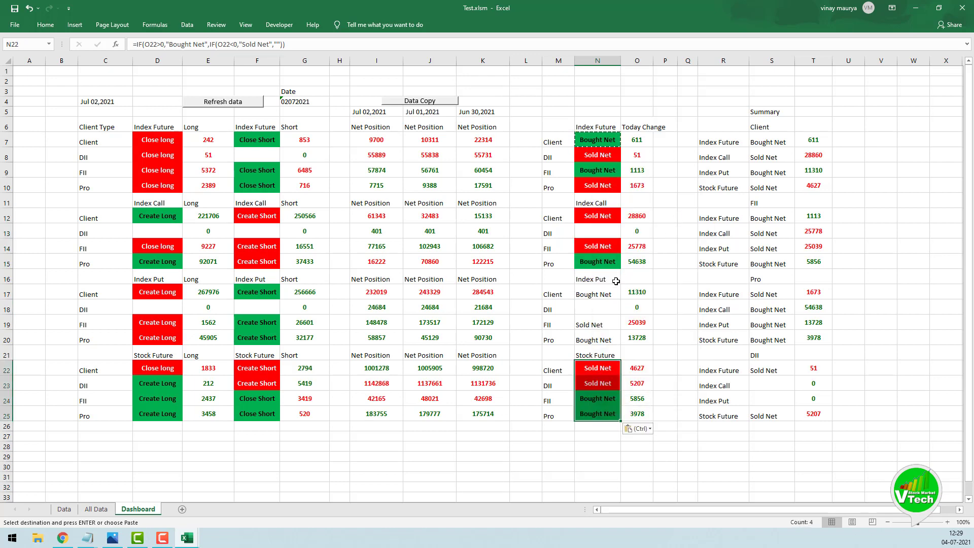
{"action": "left_click_drag", "start_coordinate": [595, 292], "coordinate": [592, 337]}
{"action": "right_click", "coordinate": [599, 306]}
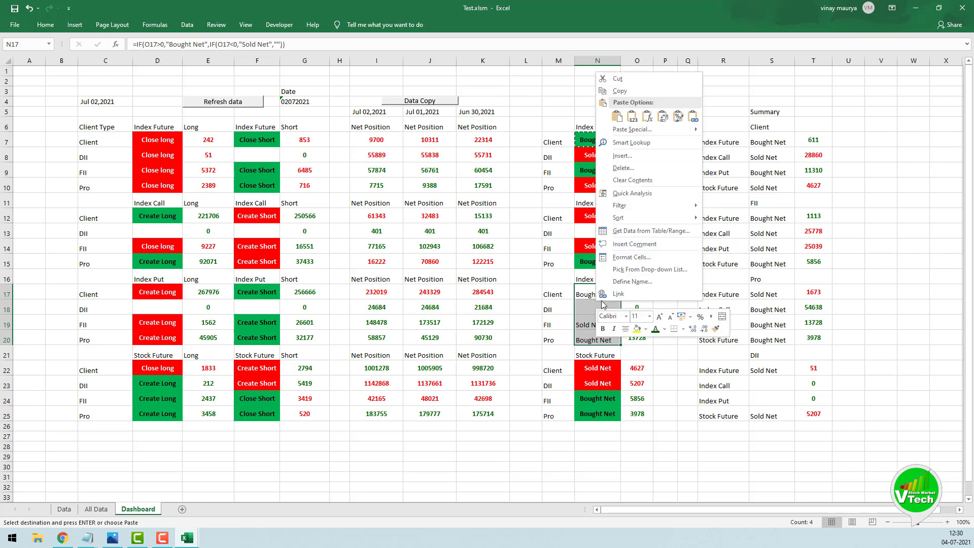
{"action": "left_click", "coordinate": [678, 116]}
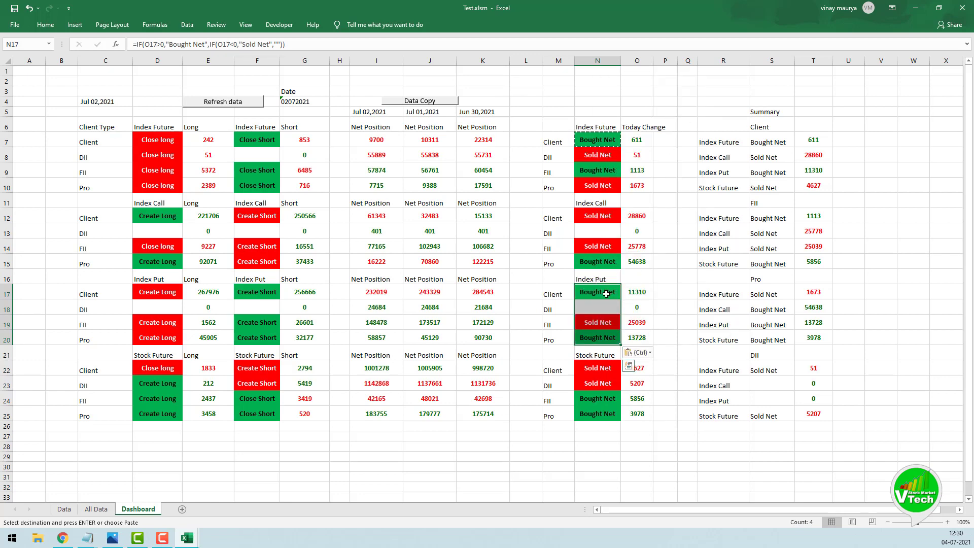
Edit the "Sold Net" conditional formatting rule of the Index Put cells N17:N20 to use a black font and green fill.
{"action": "left_click", "coordinate": [15, 25]}
{"action": "key", "text": "Escape"}
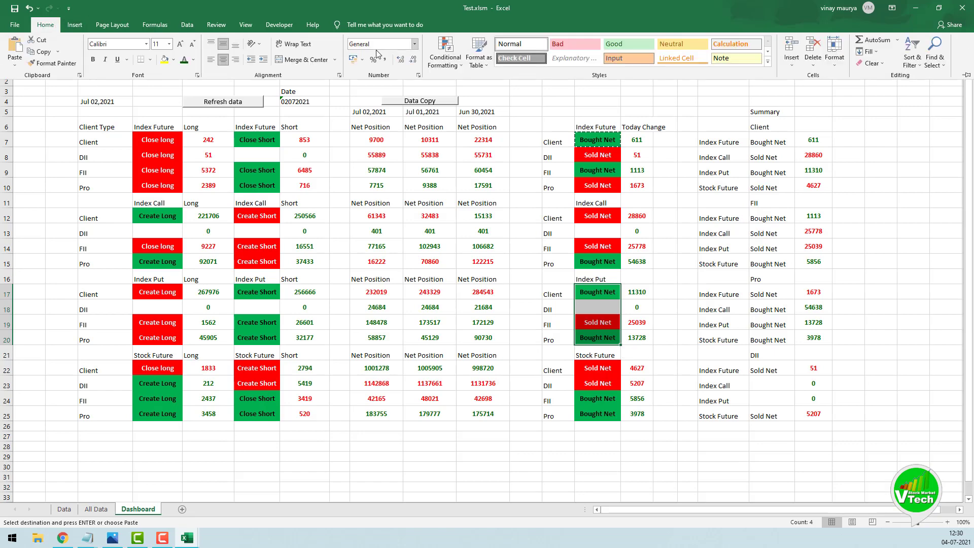
{"action": "left_click", "coordinate": [455, 66]}
{"action": "left_click", "coordinate": [475, 214]}
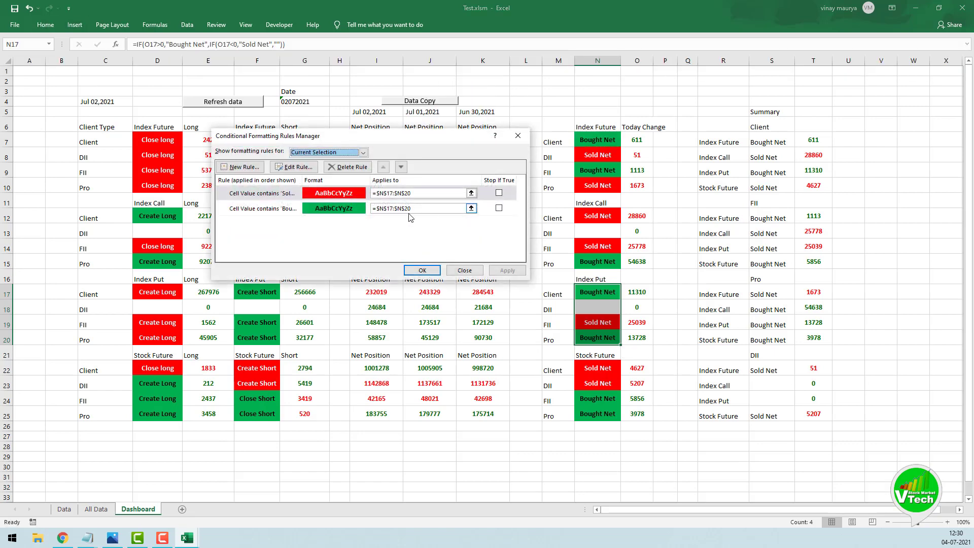
{"action": "double_click", "coordinate": [271, 194]}
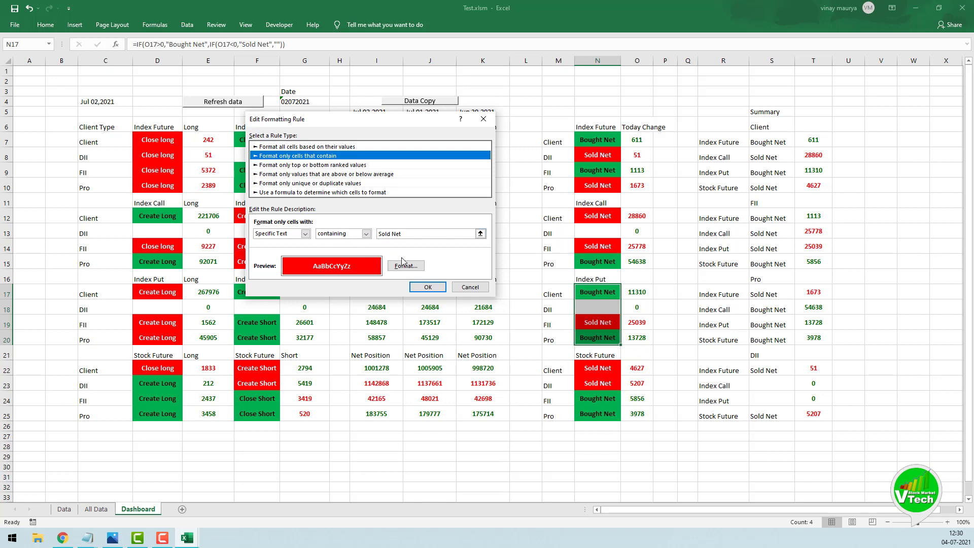
{"action": "left_click", "coordinate": [404, 264]}
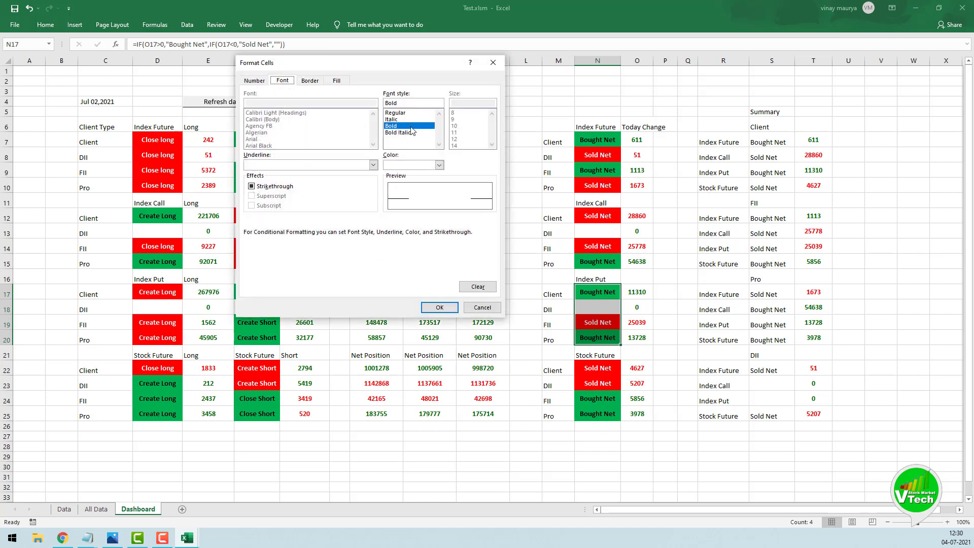
{"action": "left_click", "coordinate": [440, 165]}
{"action": "left_click", "coordinate": [396, 196]}
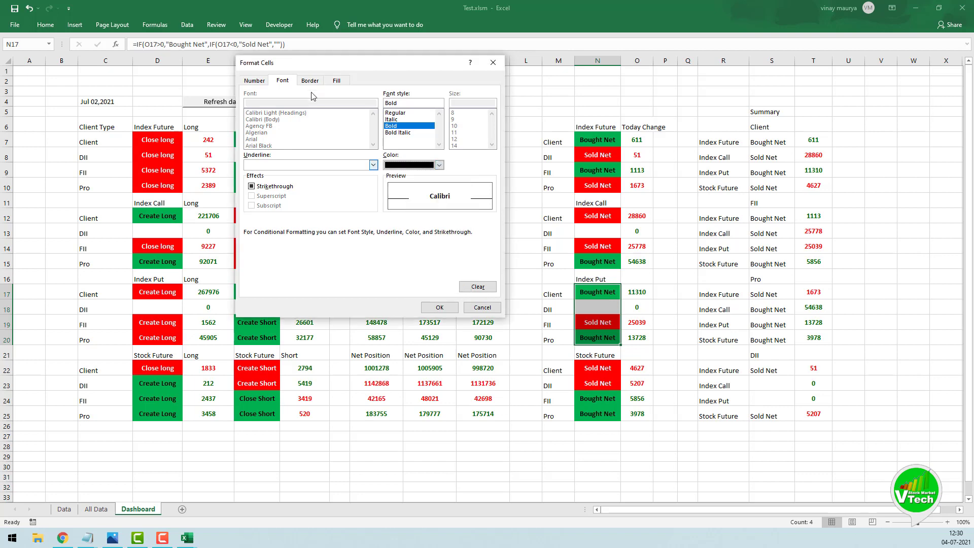
{"action": "left_click", "coordinate": [337, 81]}
{"action": "left_click", "coordinate": [299, 180]}
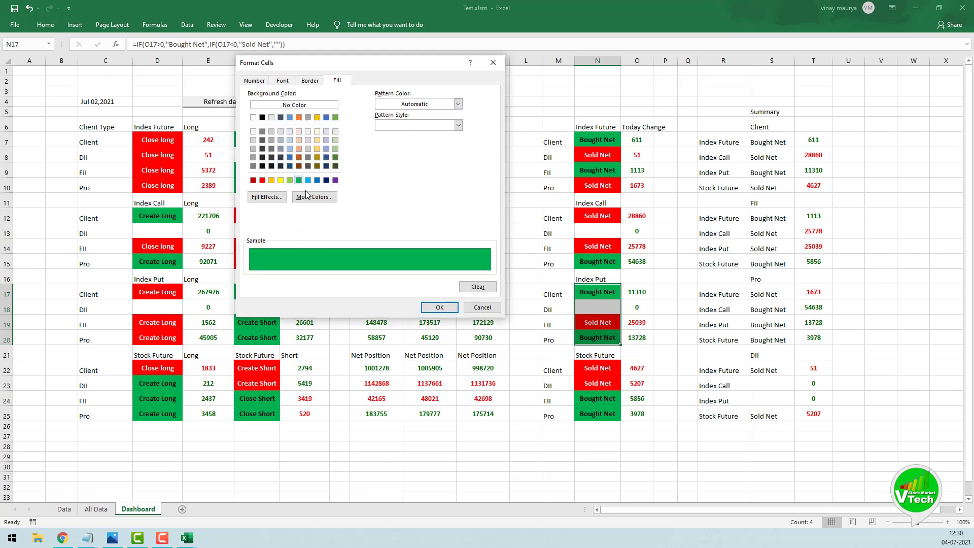
{"action": "left_click", "coordinate": [440, 307]}
{"action": "left_click", "coordinate": [496, 284]}
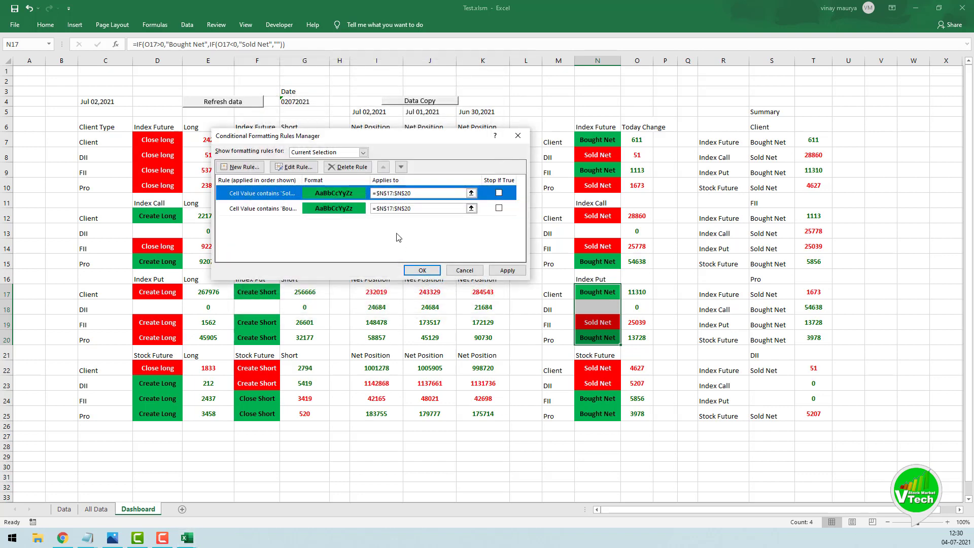
Change the "Bought Net" rule for N17:N20 to a white font with red fill, and apply the edited rules.
{"action": "double_click", "coordinate": [274, 209]}
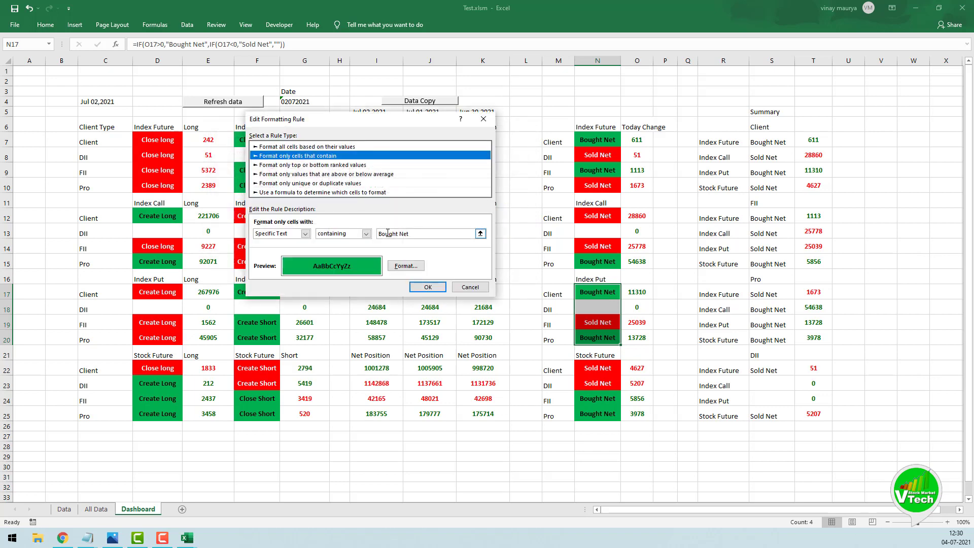
{"action": "left_click", "coordinate": [407, 266]}
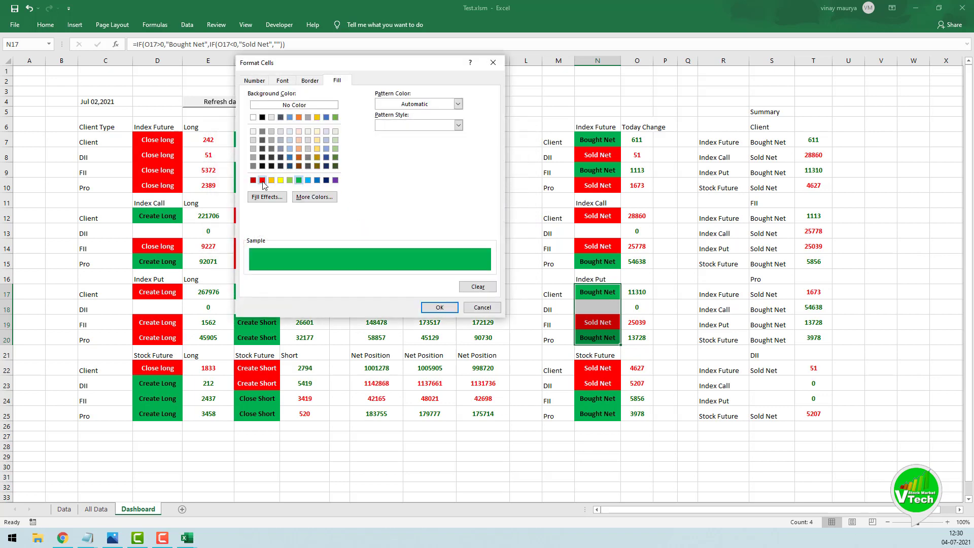
{"action": "left_click", "coordinate": [263, 180]}
{"action": "left_click", "coordinate": [283, 81]}
{"action": "left_click", "coordinate": [440, 165]}
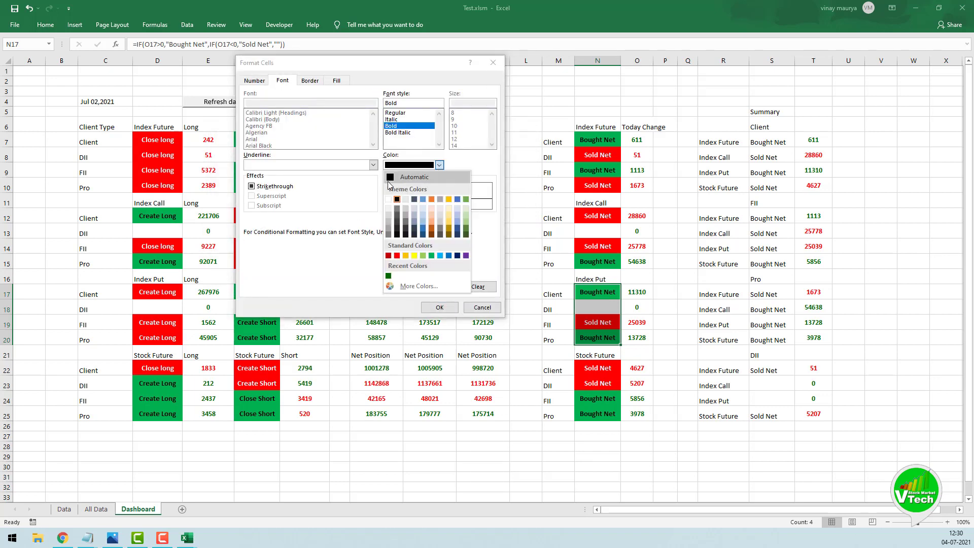
{"action": "left_click", "coordinate": [390, 199]}
{"action": "left_click", "coordinate": [439, 307]}
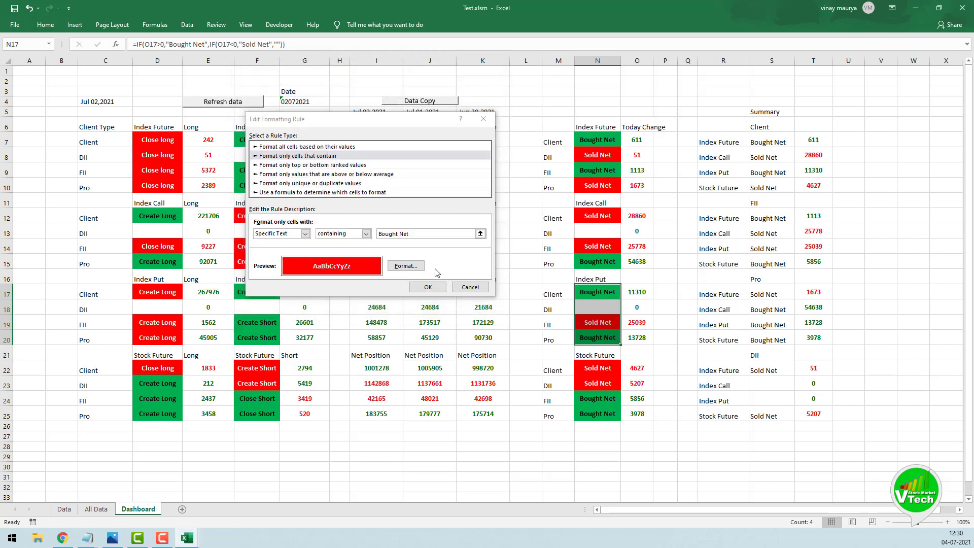
{"action": "left_click", "coordinate": [440, 286]}
{"action": "left_click", "coordinate": [422, 273]}
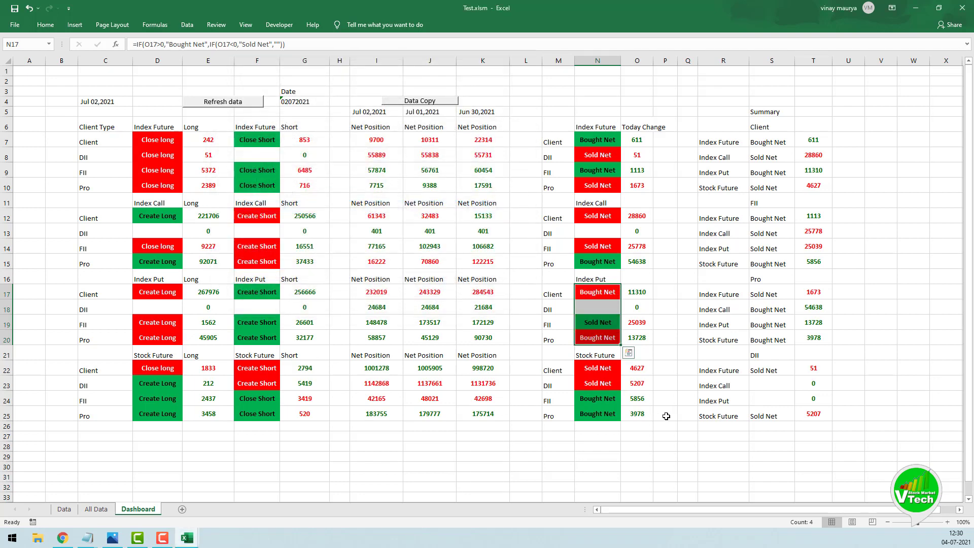
{"action": "left_click", "coordinate": [624, 449]}
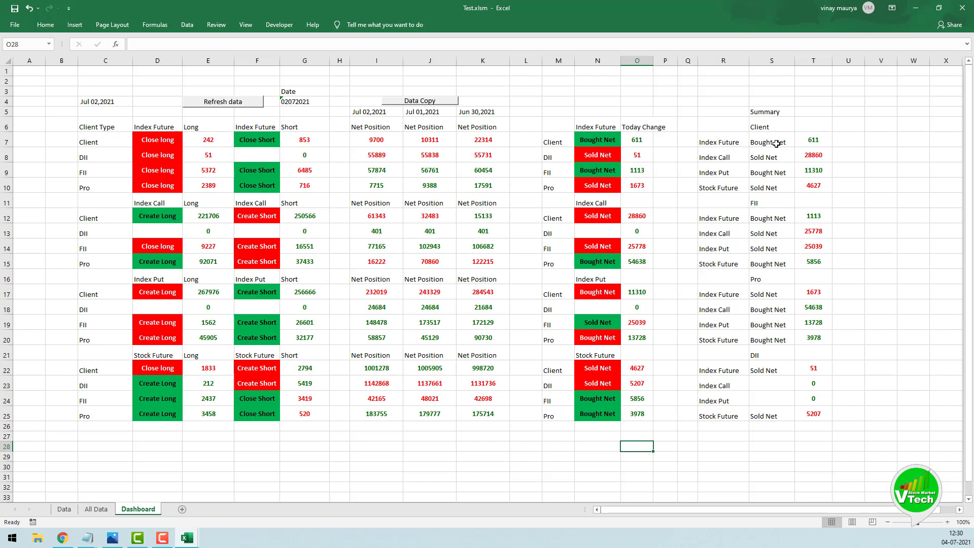
Copy N7 and paste only its formatting onto the Client summary cells S7:S8 and S10.
{"action": "left_click", "coordinate": [611, 143]}
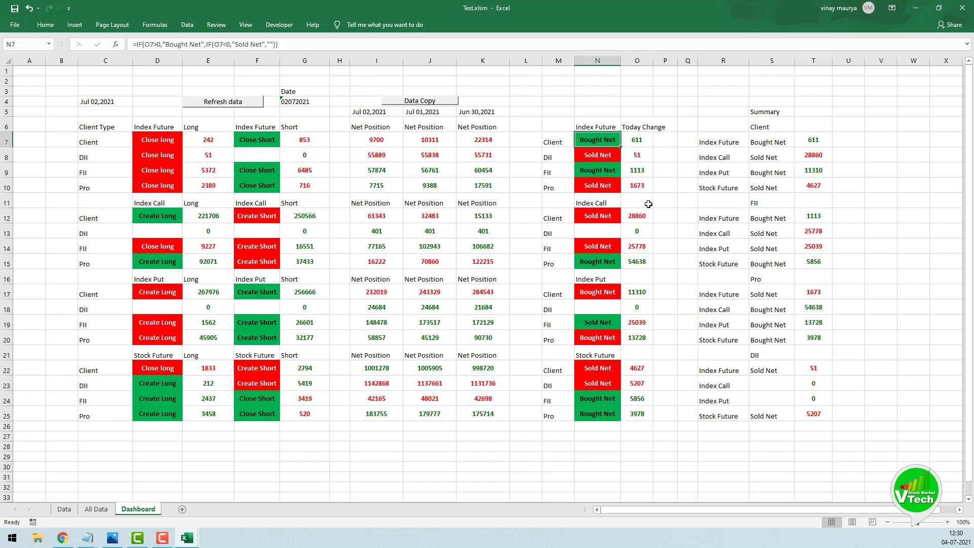
{"action": "key", "text": "ctrl+c"}
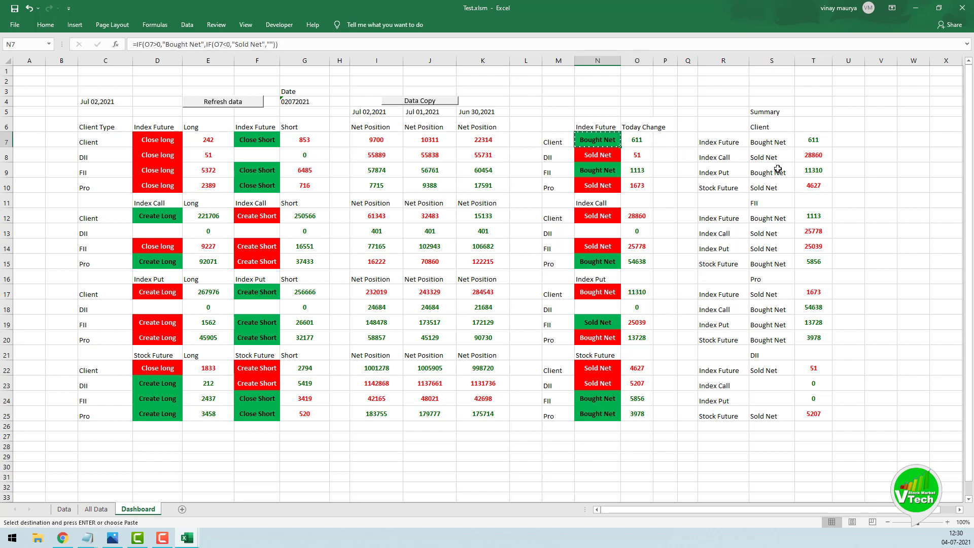
{"action": "left_click_drag", "start_coordinate": [767, 142], "coordinate": [768, 157]}
{"action": "right_click", "coordinate": [767, 148]}
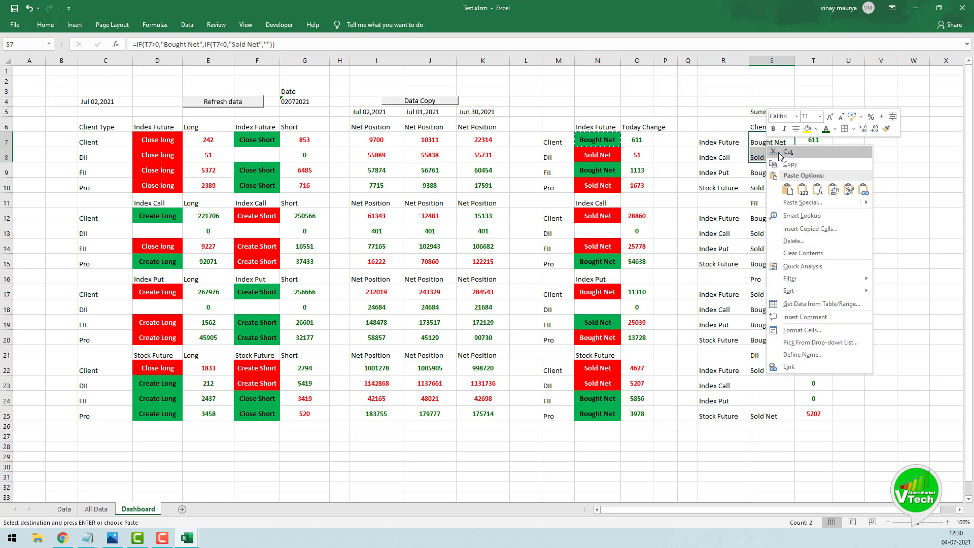
{"action": "left_click", "coordinate": [849, 189]}
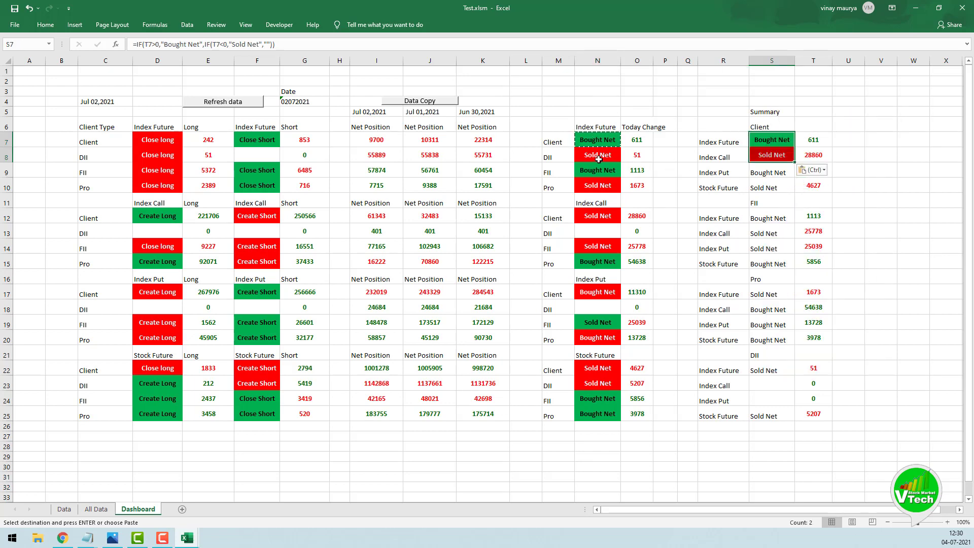
{"action": "left_click", "coordinate": [769, 185]}
{"action": "right_click", "coordinate": [770, 188]}
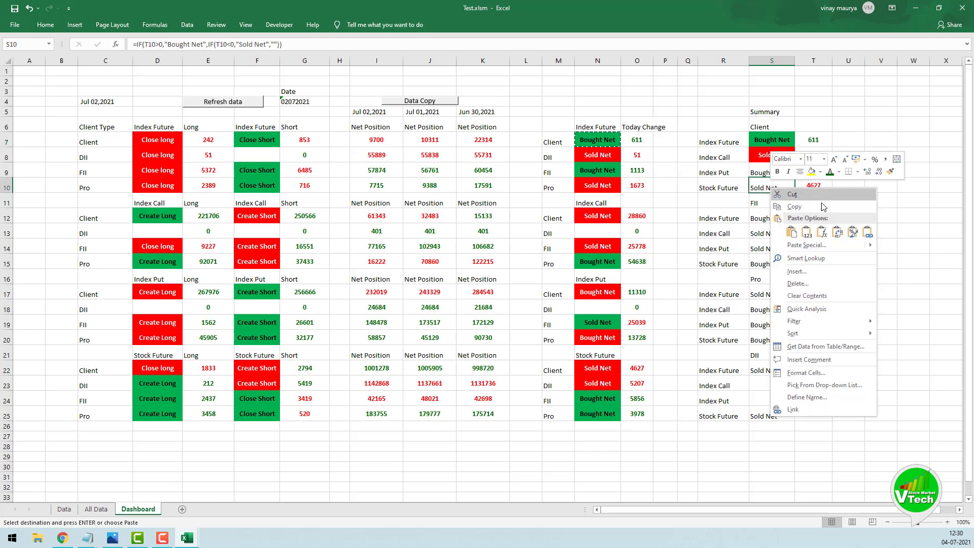
{"action": "left_click", "coordinate": [853, 231]}
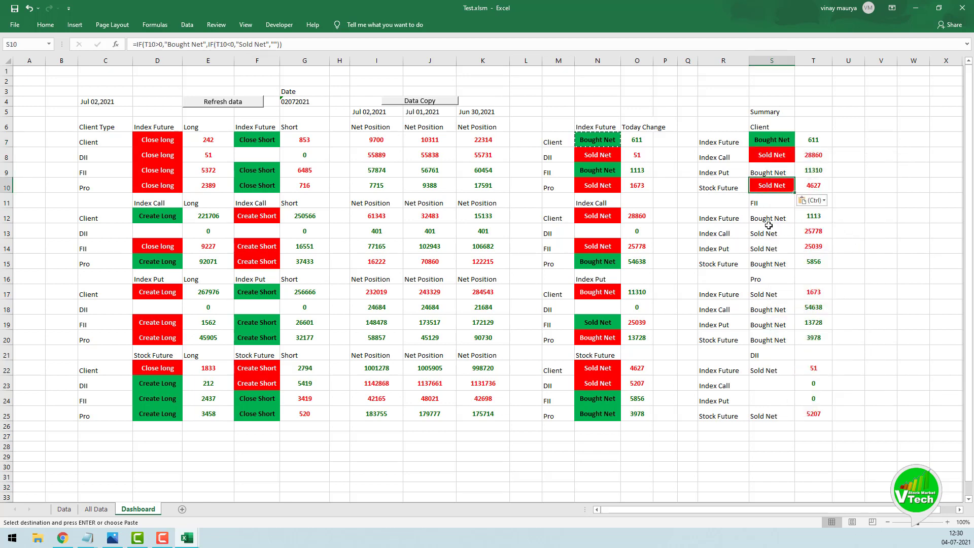
Paste only the N7 formatting onto the summary cells S12:S13, S15, S17:S18, S20, S22:S23 and S25 together.
{"action": "left_click_drag", "start_coordinate": [768, 218], "coordinate": [771, 233]}
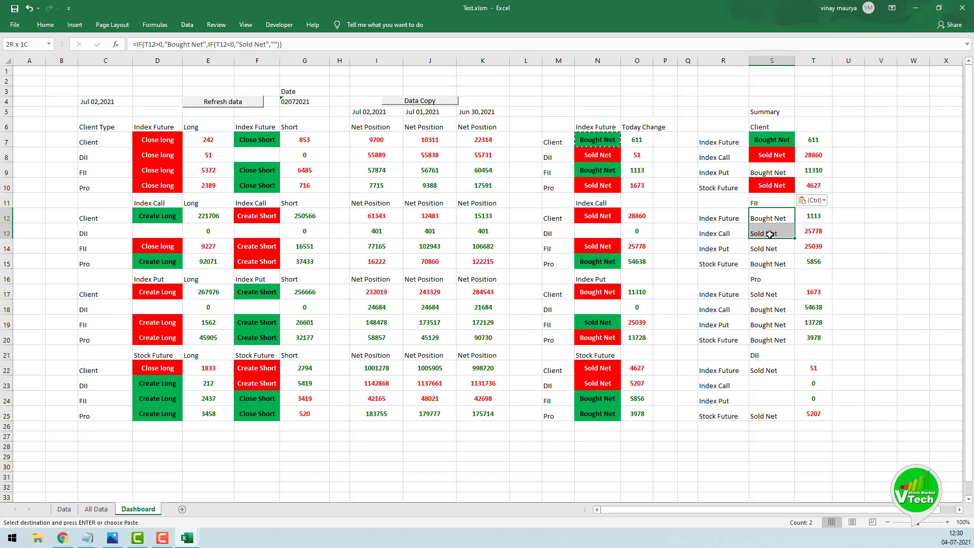
{"action": "left_click", "coordinate": [772, 264], "text": "ctrl"}
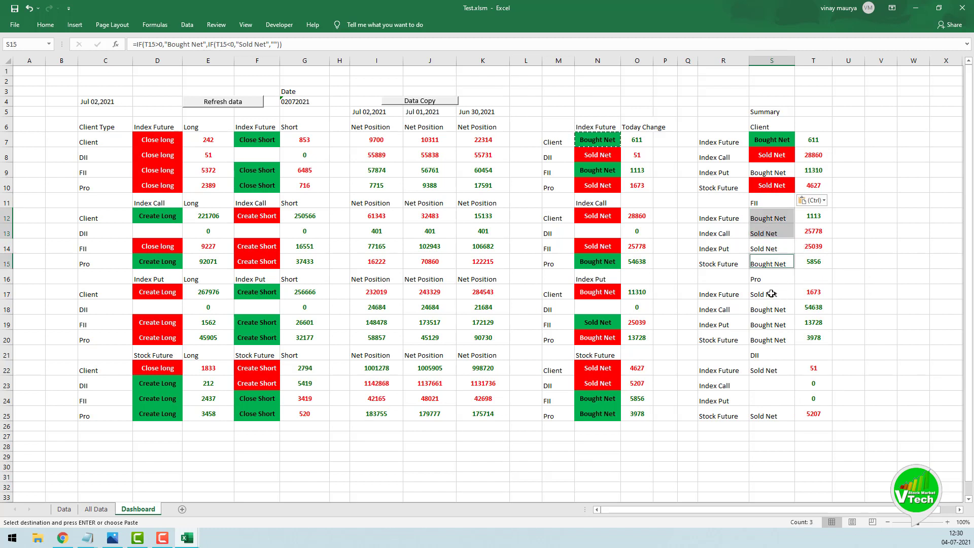
{"action": "left_click_drag", "start_coordinate": [772, 294], "coordinate": [771, 307]}
{"action": "left_click", "coordinate": [770, 340], "text": "ctrl"}
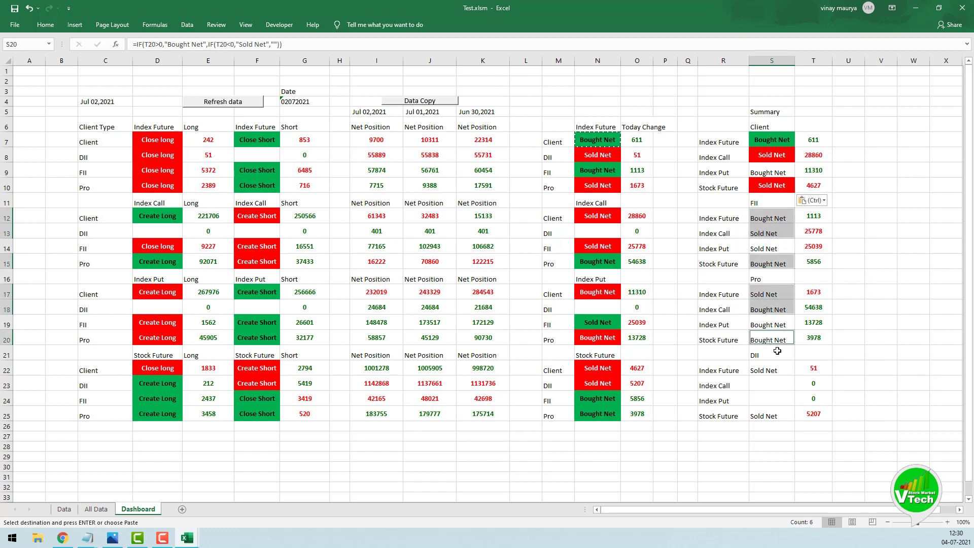
{"action": "left_click", "coordinate": [771, 372], "text": "ctrl"}
{"action": "left_click", "coordinate": [771, 386], "text": "ctrl"}
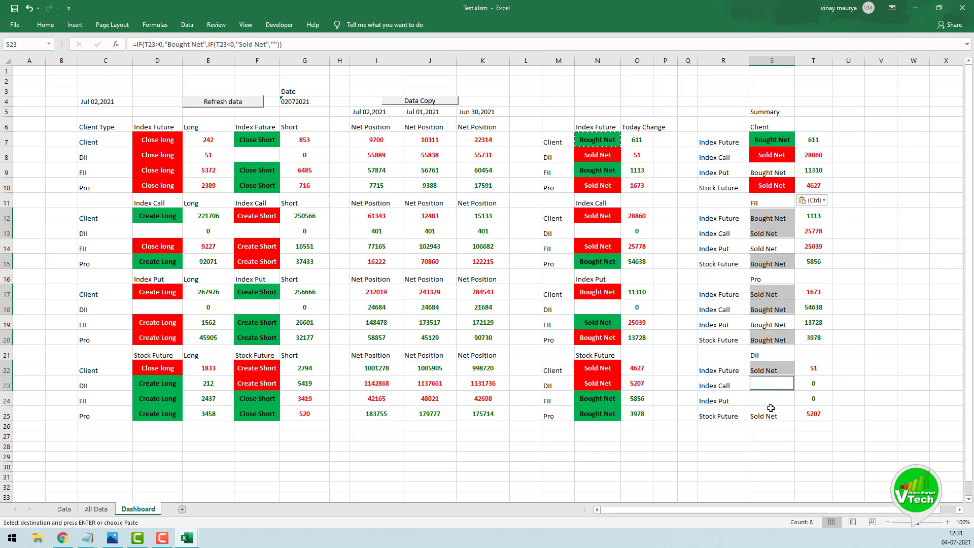
{"action": "left_click", "coordinate": [772, 418], "text": "ctrl"}
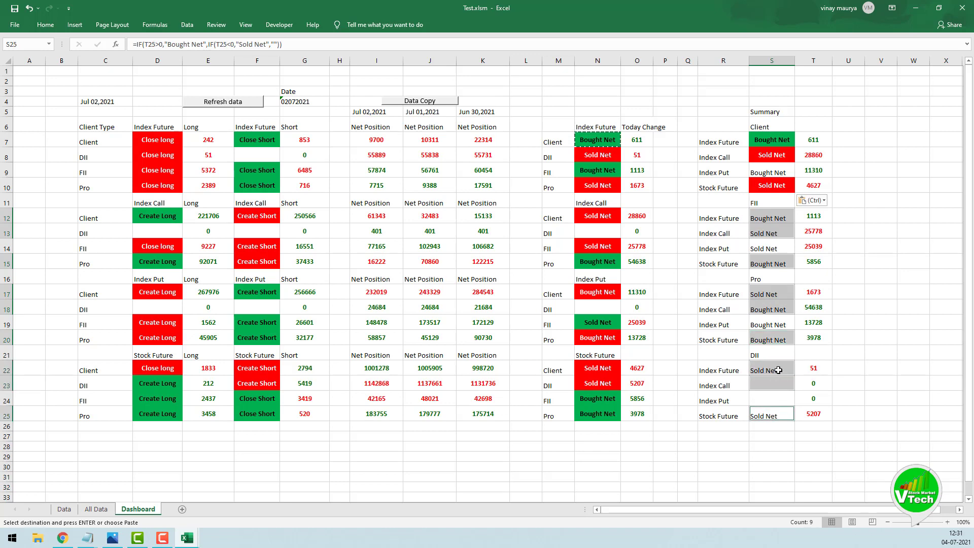
{"action": "right_click", "coordinate": [770, 226]}
{"action": "left_click", "coordinate": [852, 269]}
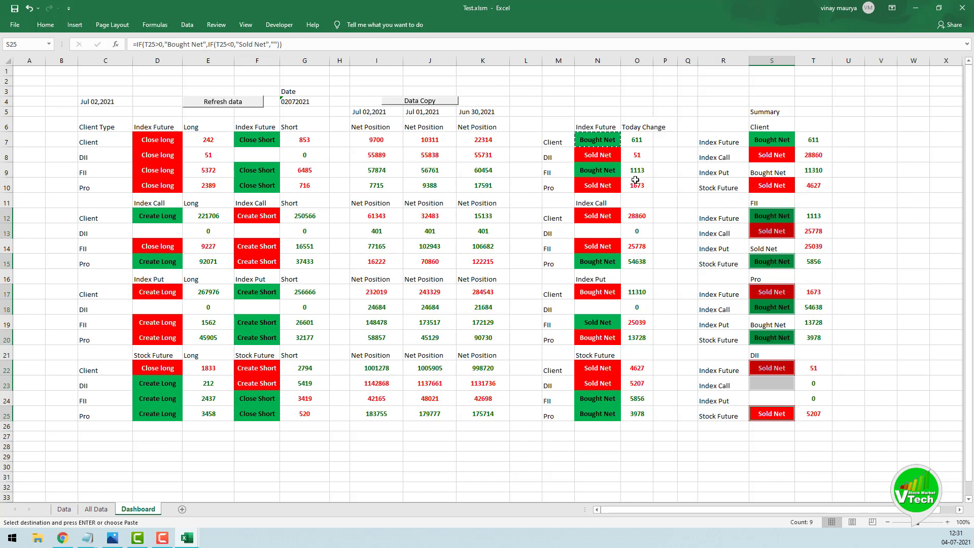
Copy the Index Put cell N17 and paste only its formatting onto the Index Put summary cells S9 and S14.
{"action": "left_click", "coordinate": [602, 294]}
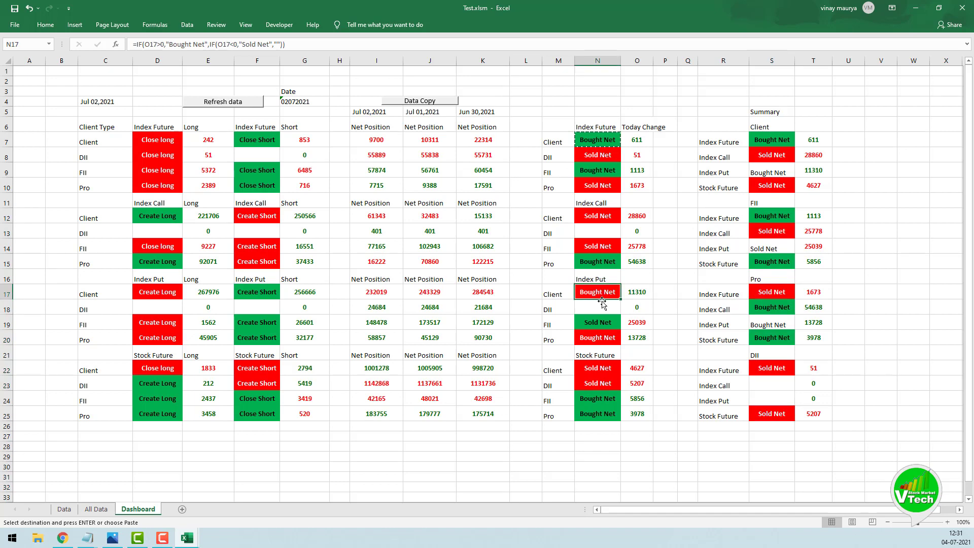
{"action": "left_click", "coordinate": [770, 172]}
{"action": "right_click", "coordinate": [771, 172]}
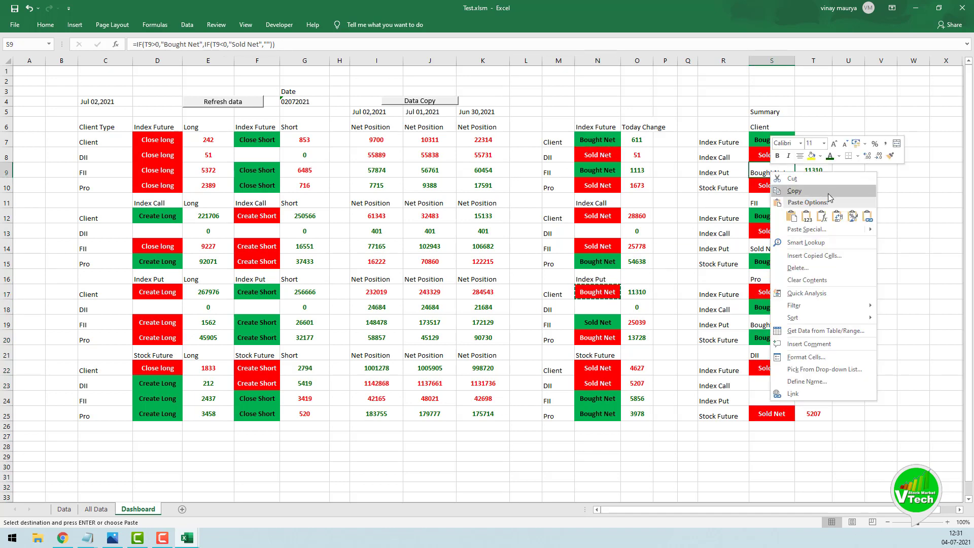
{"action": "left_click", "coordinate": [853, 217]}
{"action": "left_click", "coordinate": [774, 248]}
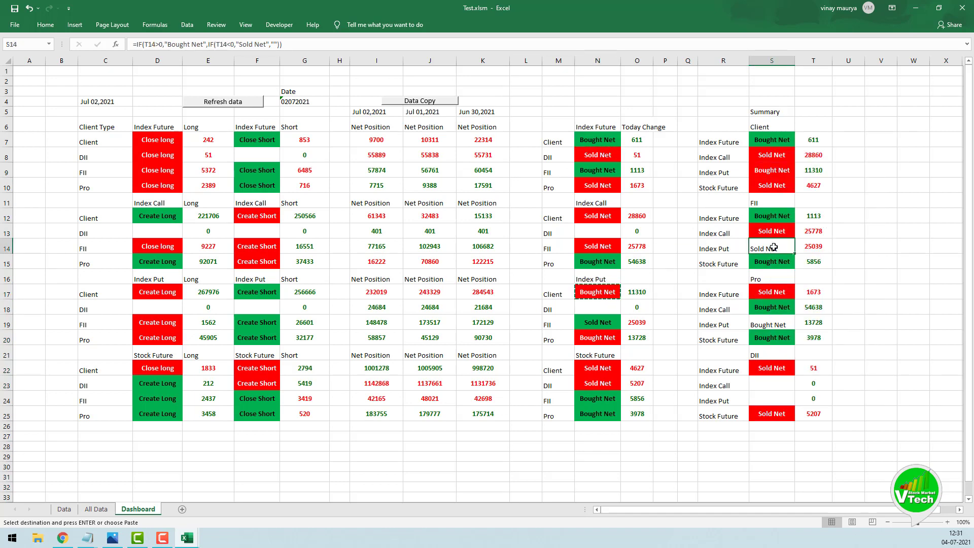
{"action": "right_click", "coordinate": [775, 249]}
{"action": "left_click", "coordinate": [857, 291]}
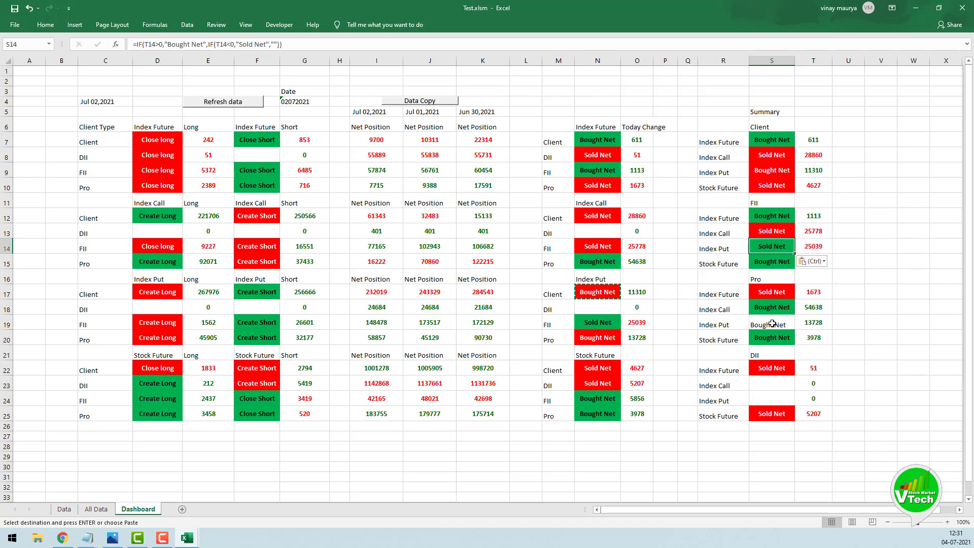
Paste only the N17 formatting onto the Pro and DII Index Put summary cells S19 and S24.
{"action": "left_click", "coordinate": [772, 323]}
{"action": "right_click", "coordinate": [771, 323]}
{"action": "left_click", "coordinate": [854, 156]}
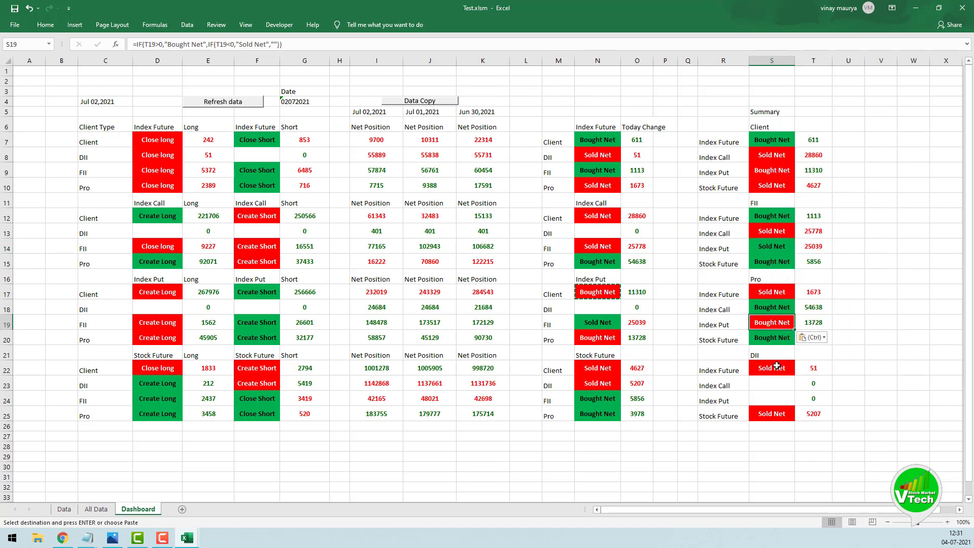
{"action": "left_click", "coordinate": [772, 397]}
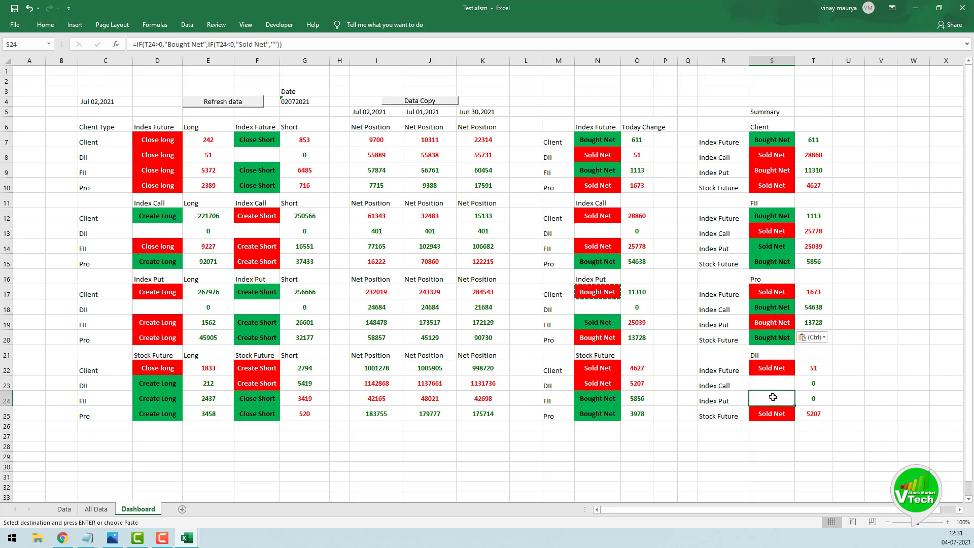
{"action": "right_click", "coordinate": [773, 398]}
{"action": "left_click", "coordinate": [854, 214]}
{"action": "left_click", "coordinate": [721, 446]}
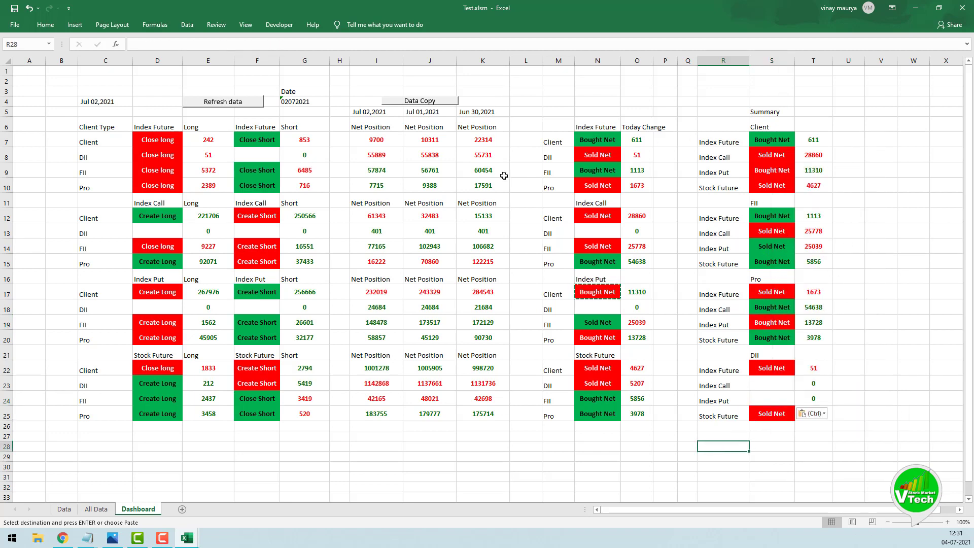
Centre the header row cells C6:T6 horizontally and vertically.
{"action": "left_click_drag", "start_coordinate": [104, 126], "coordinate": [805, 126]}
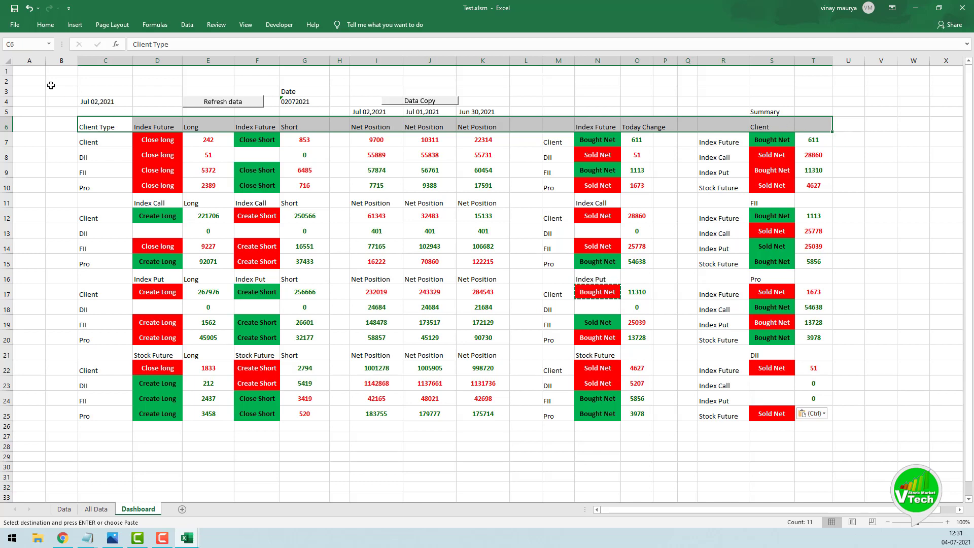
{"action": "left_click", "coordinate": [45, 25]}
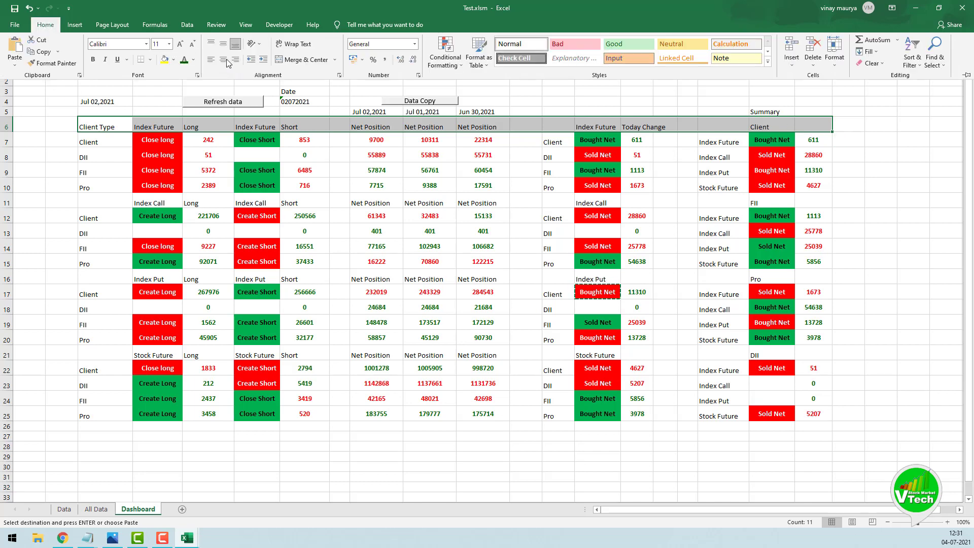
{"action": "left_click", "coordinate": [226, 62]}
{"action": "left_click", "coordinate": [224, 44]}
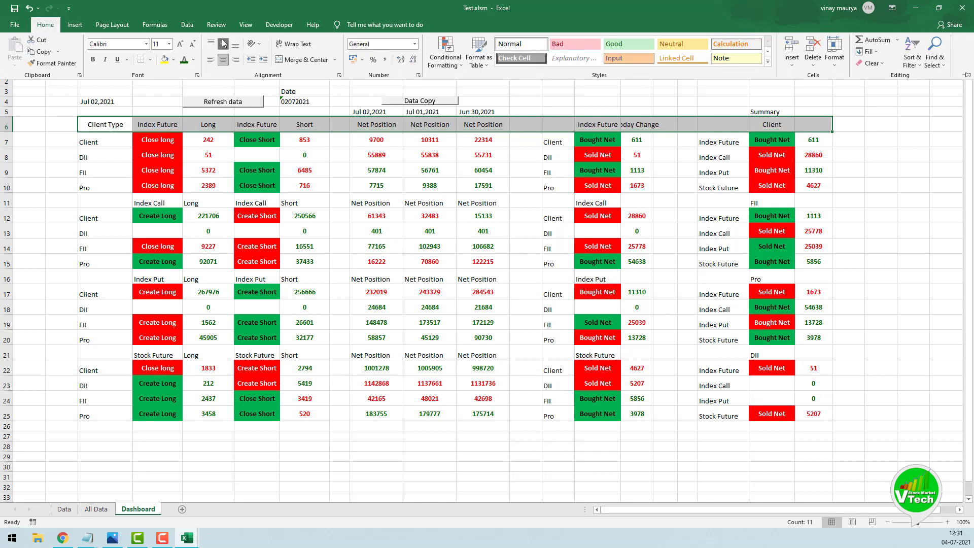
Make the header row C6:T6 bold and centre the client type cells C7:C25 horizontally and vertically.
{"action": "left_click", "coordinate": [93, 60]}
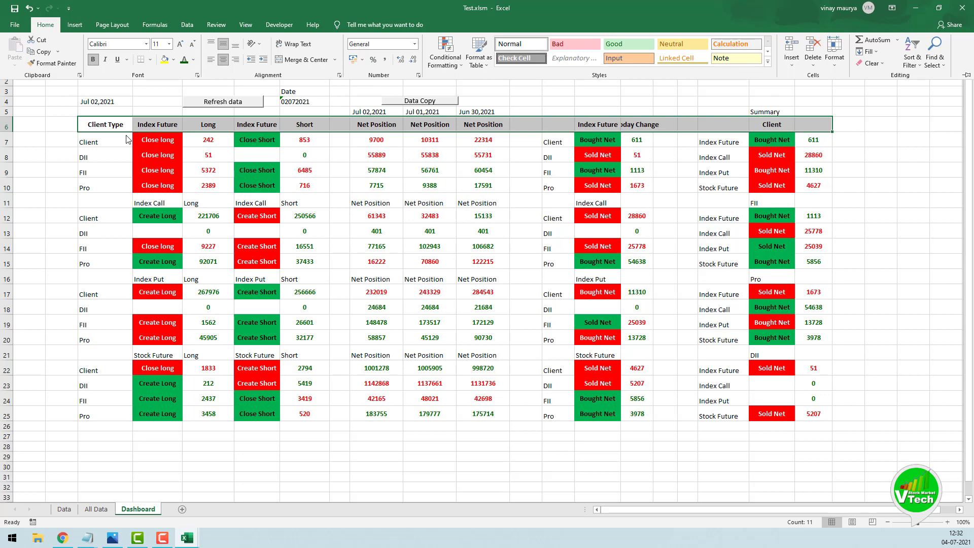
{"action": "left_click_drag", "start_coordinate": [126, 138], "coordinate": [104, 419]}
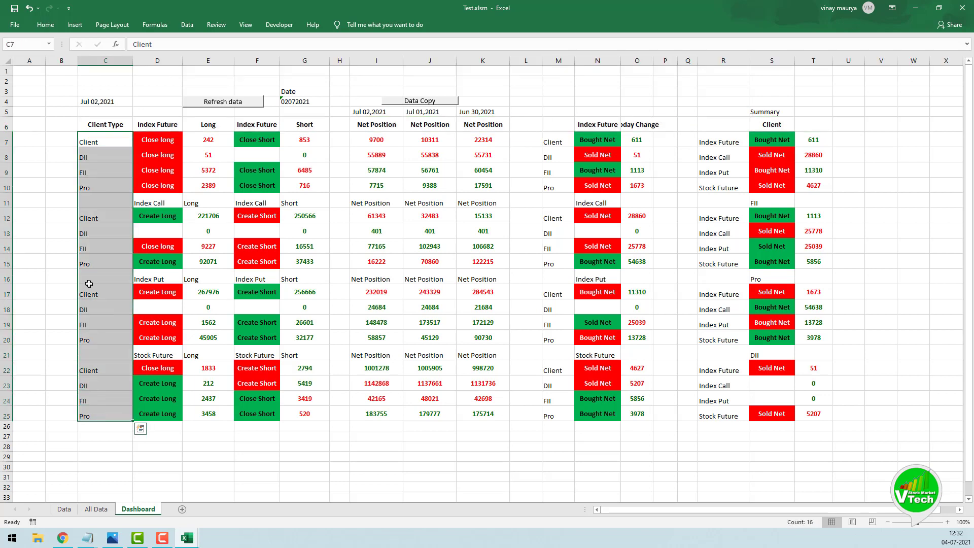
{"action": "left_click", "coordinate": [46, 25]}
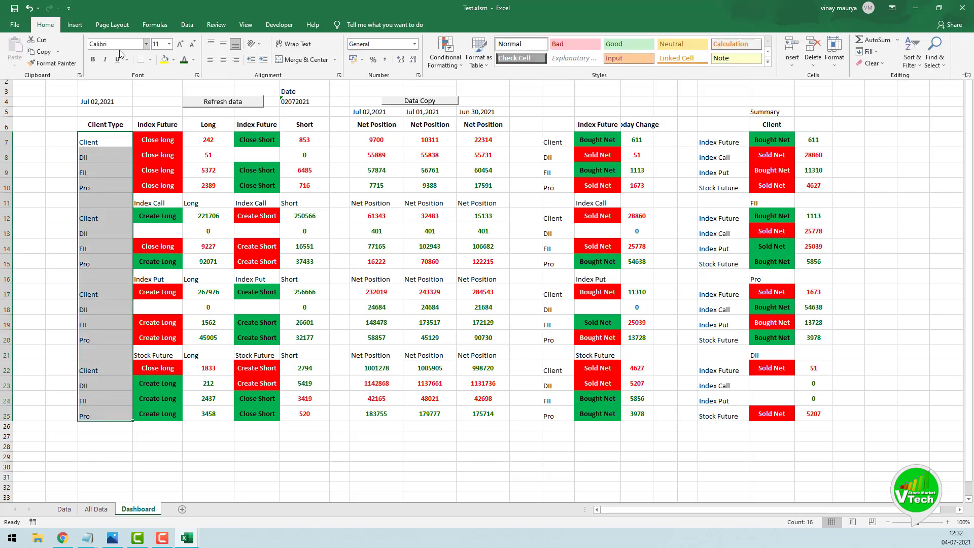
{"action": "left_click", "coordinate": [223, 59]}
{"action": "left_click", "coordinate": [222, 45]}
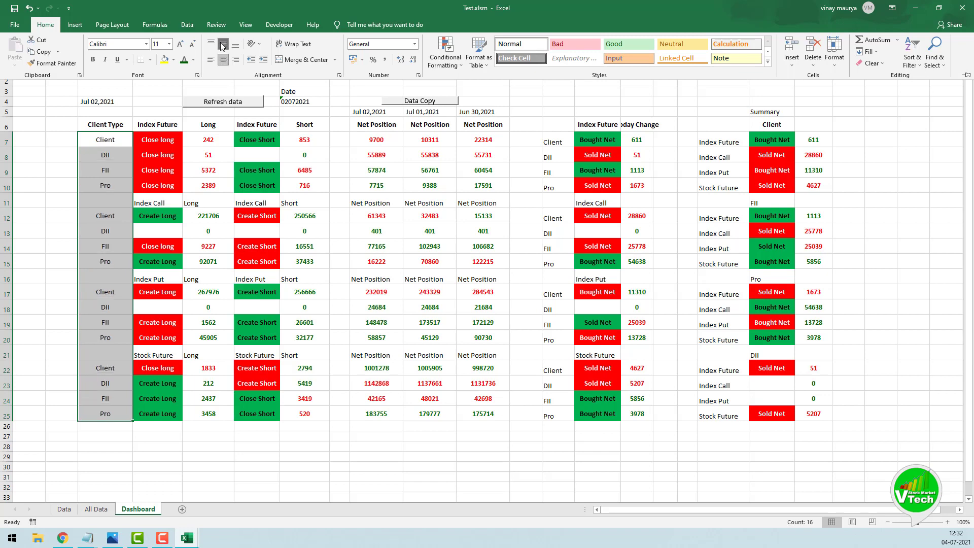
Apply the Note cell style to the Client Type column C6:C25.
{"action": "left_click", "coordinate": [96, 128]}
{"action": "left_click_drag", "start_coordinate": [99, 127], "coordinate": [102, 419]}
{"action": "left_click", "coordinate": [46, 25]}
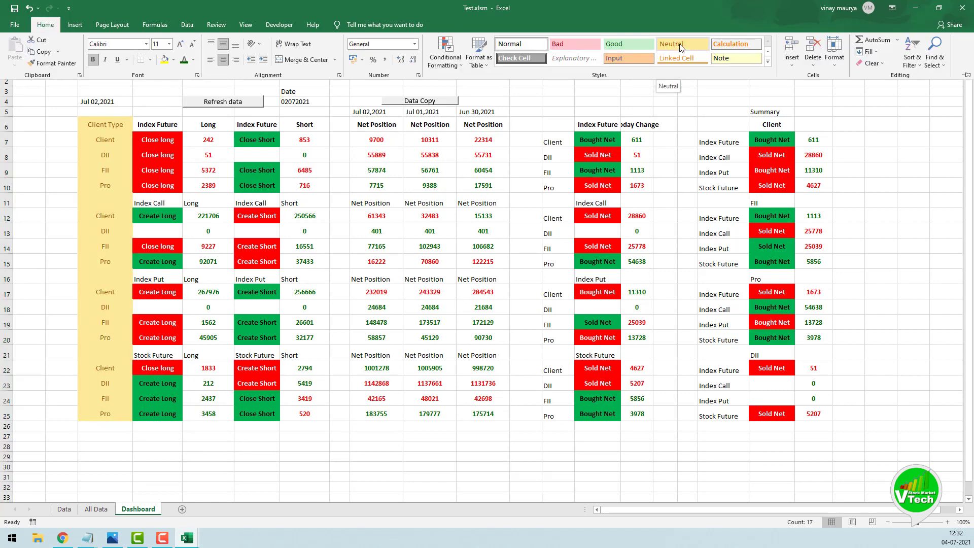
{"action": "left_click", "coordinate": [722, 60]}
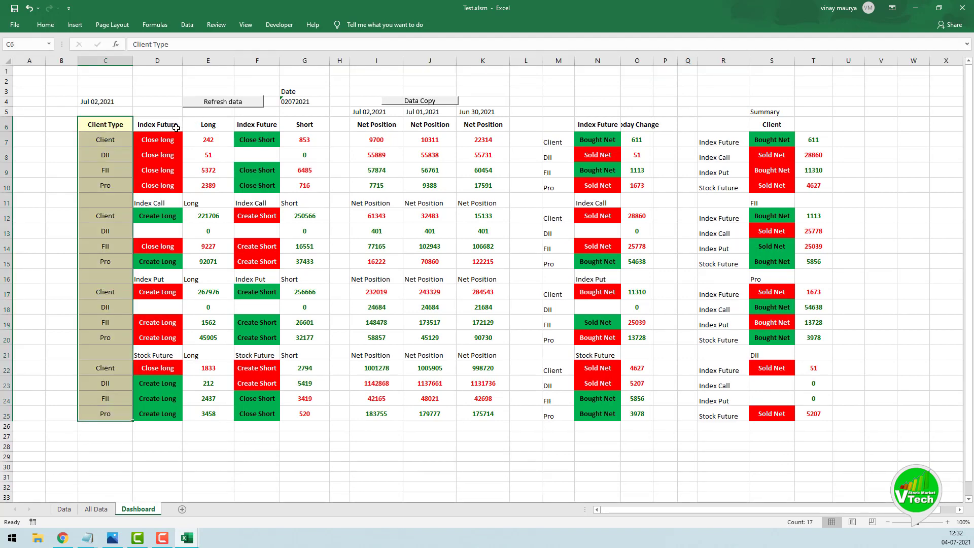
Format the client type labels C7:C25 as bold, font size 14, with red text.
{"action": "left_click", "coordinate": [101, 127]}
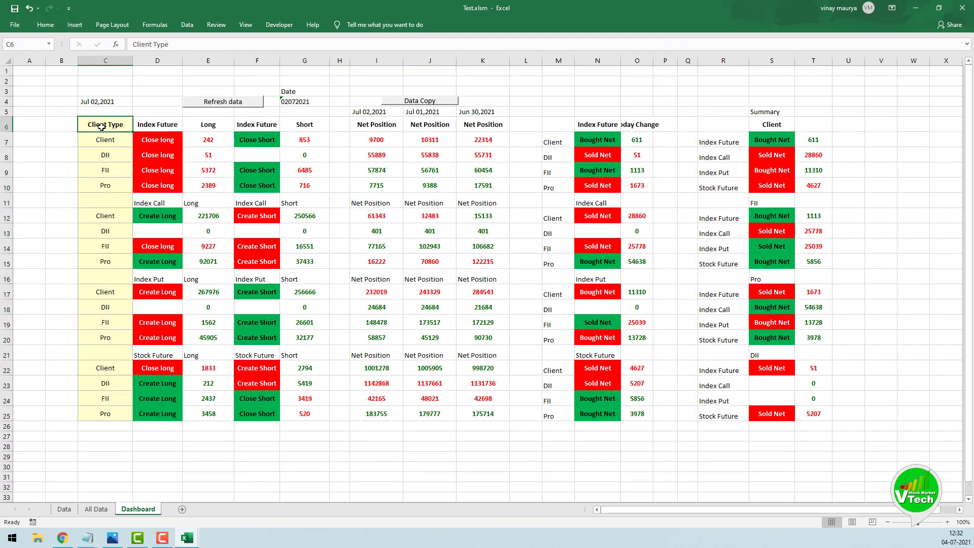
{"action": "left_click_drag", "start_coordinate": [114, 139], "coordinate": [113, 414]}
{"action": "left_click", "coordinate": [44, 24]}
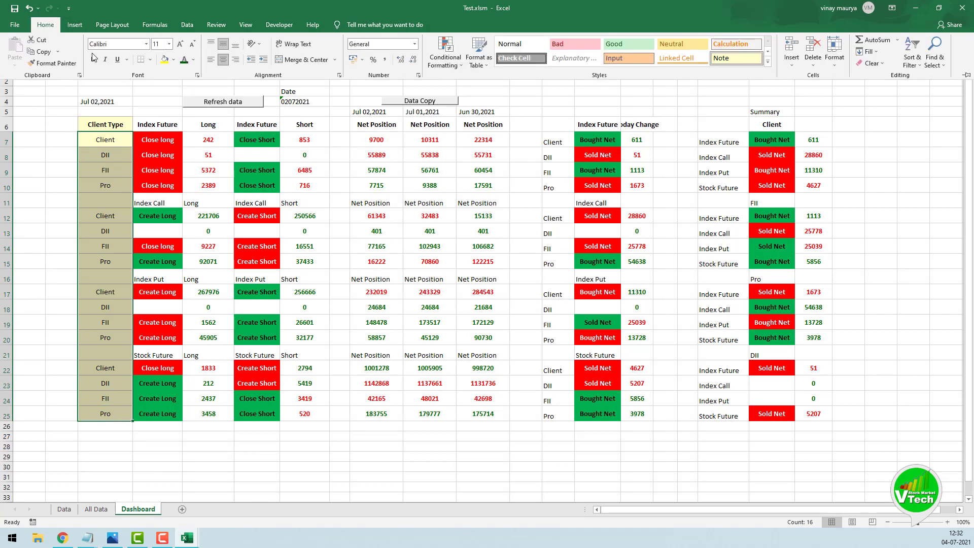
{"action": "left_click", "coordinate": [92, 59]}
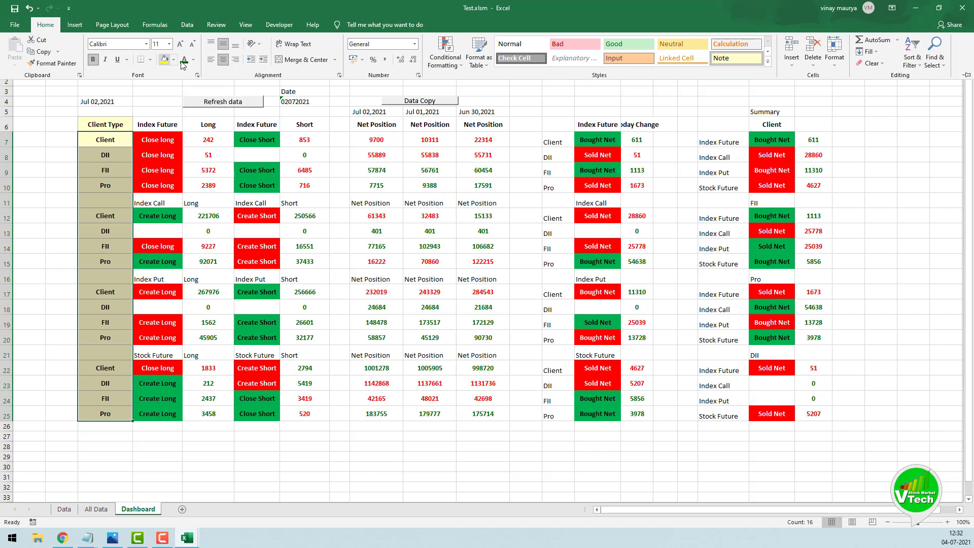
{"action": "left_click", "coordinate": [180, 45]}
{"action": "left_click", "coordinate": [180, 45]}
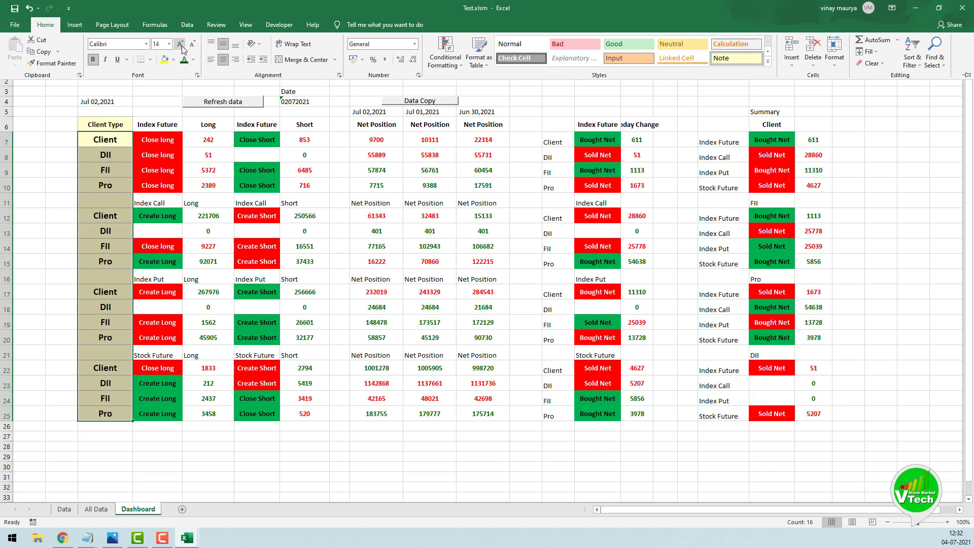
{"action": "left_click", "coordinate": [193, 45]}
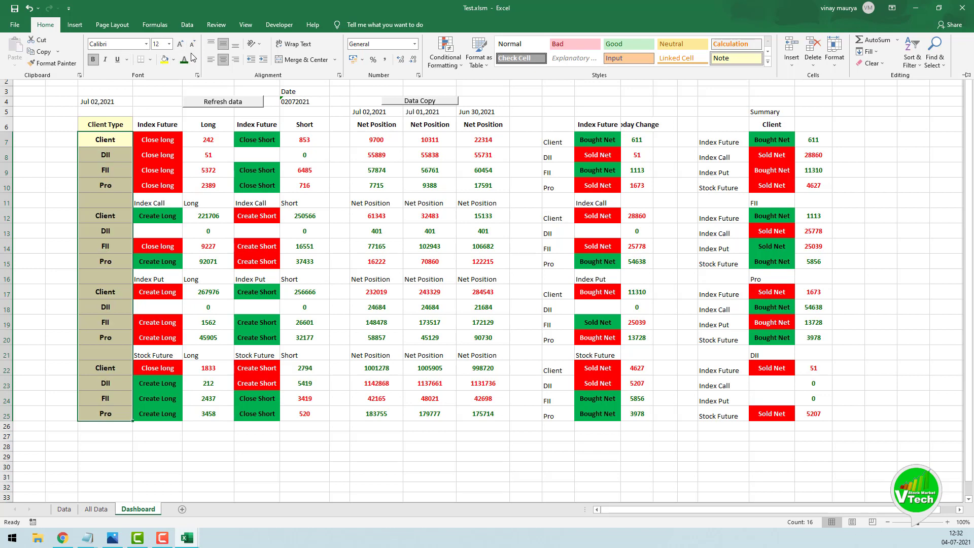
{"action": "left_click", "coordinate": [180, 44]}
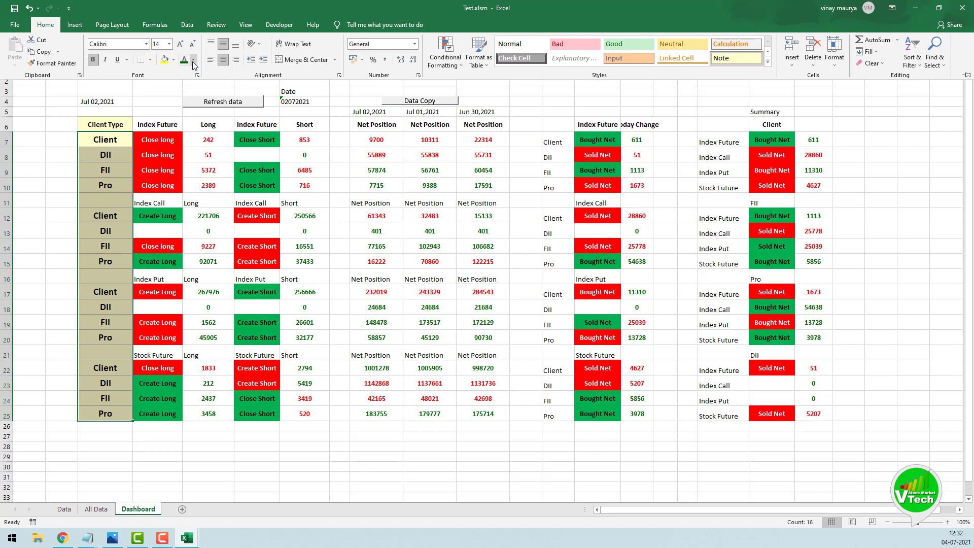
{"action": "left_click", "coordinate": [194, 61]}
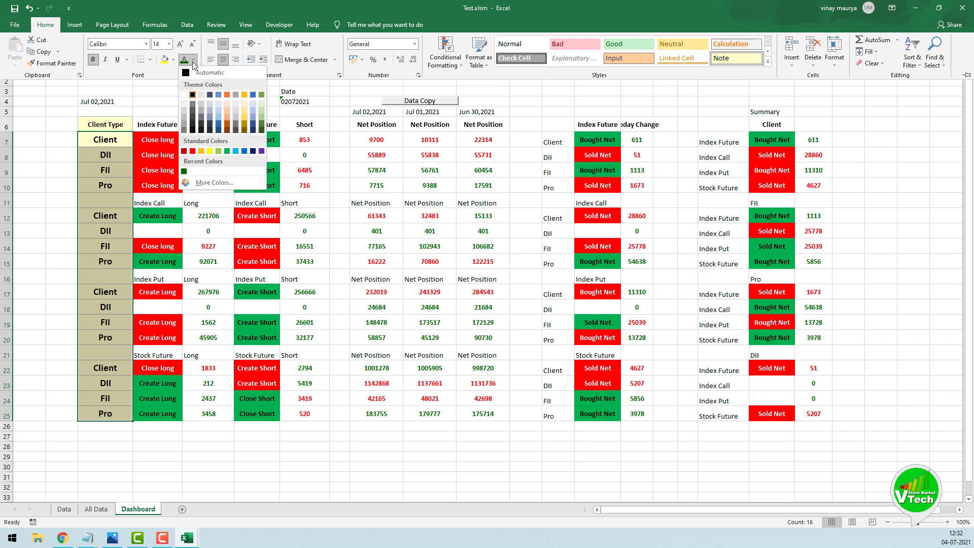
{"action": "left_click", "coordinate": [193, 151]}
{"action": "key", "text": "ctrl+F1"}
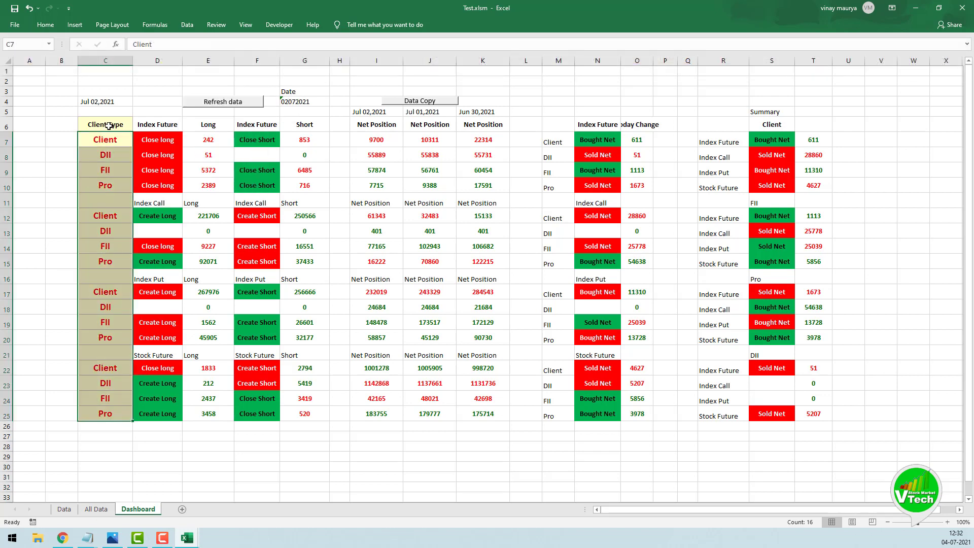
Copy the formatted client type labels C7:C25 and paste them onto the matching labels in M7:M25.
{"action": "left_click", "coordinate": [111, 123]}
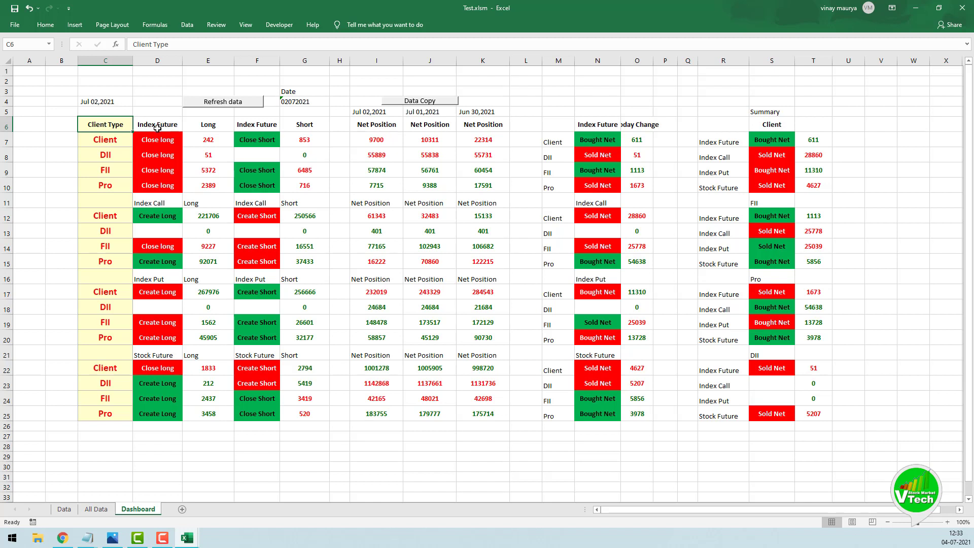
{"action": "left_click_drag", "start_coordinate": [114, 142], "coordinate": [113, 415]}
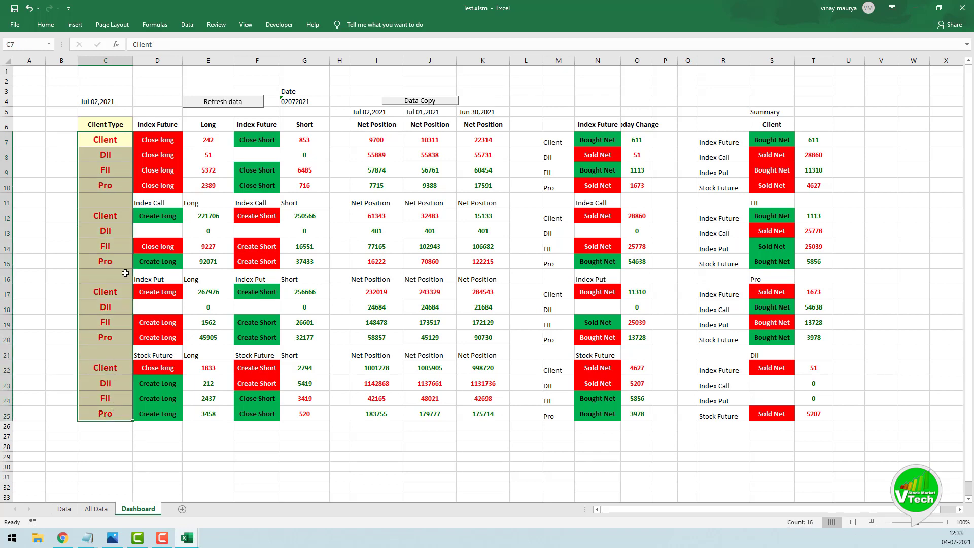
{"action": "key", "text": "ctrl+c"}
{"action": "left_click", "coordinate": [560, 140]}
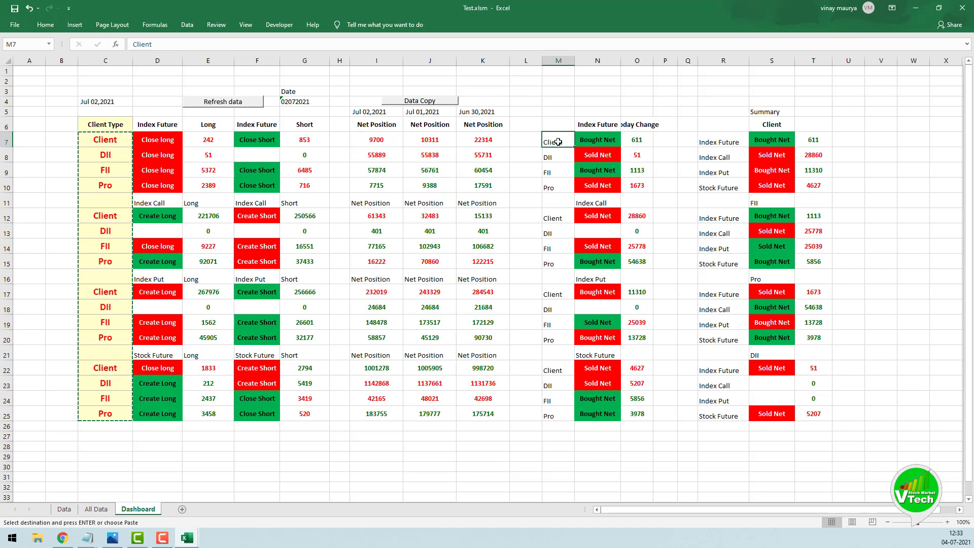
{"action": "right_click", "coordinate": [558, 142]}
{"action": "left_click", "coordinate": [579, 186]}
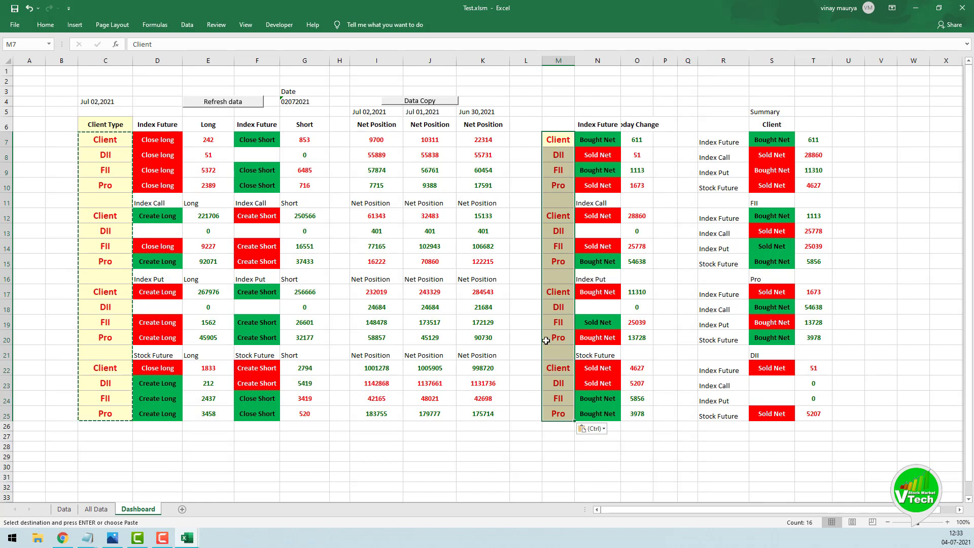
Narrow column L and widen columns M, N and O so their labels and headers fit.
{"action": "left_click_drag", "start_coordinate": [539, 61], "coordinate": [575, 62]}
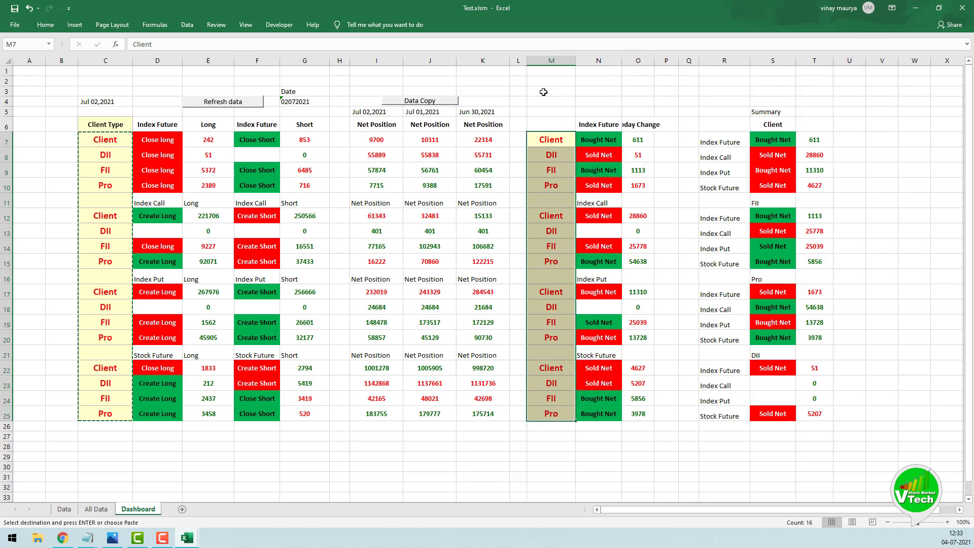
{"action": "left_click", "coordinate": [550, 123]}
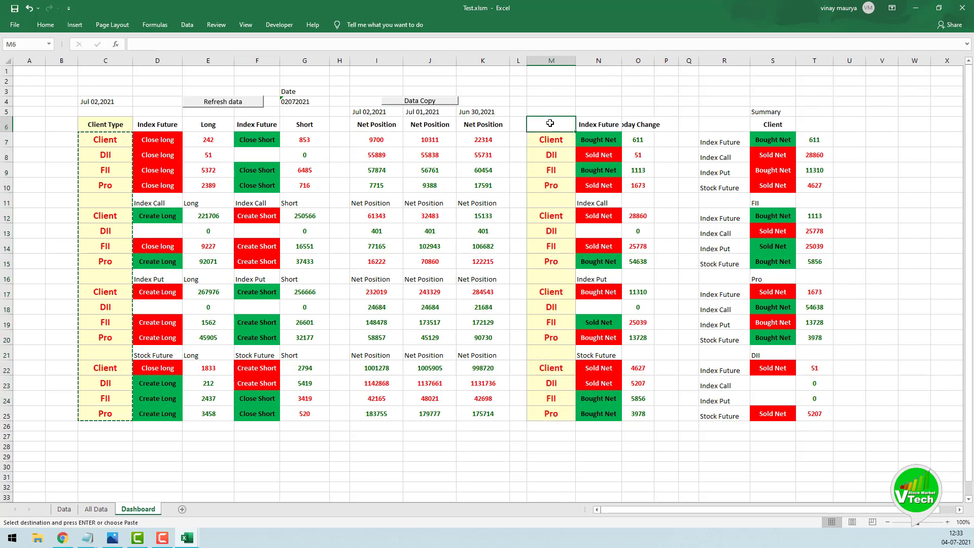
{"action": "left_click", "coordinate": [604, 124]}
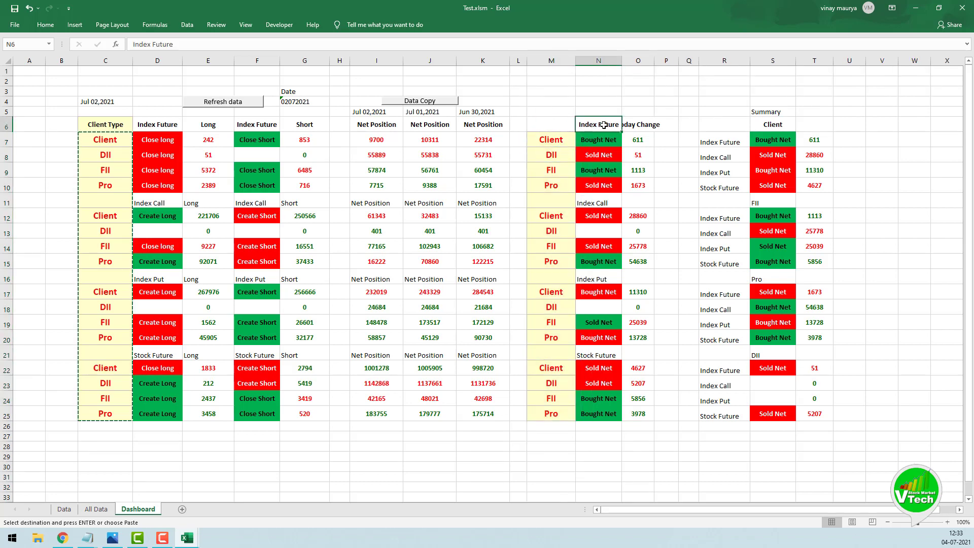
{"action": "left_click_drag", "start_coordinate": [621, 61], "coordinate": [680, 62]}
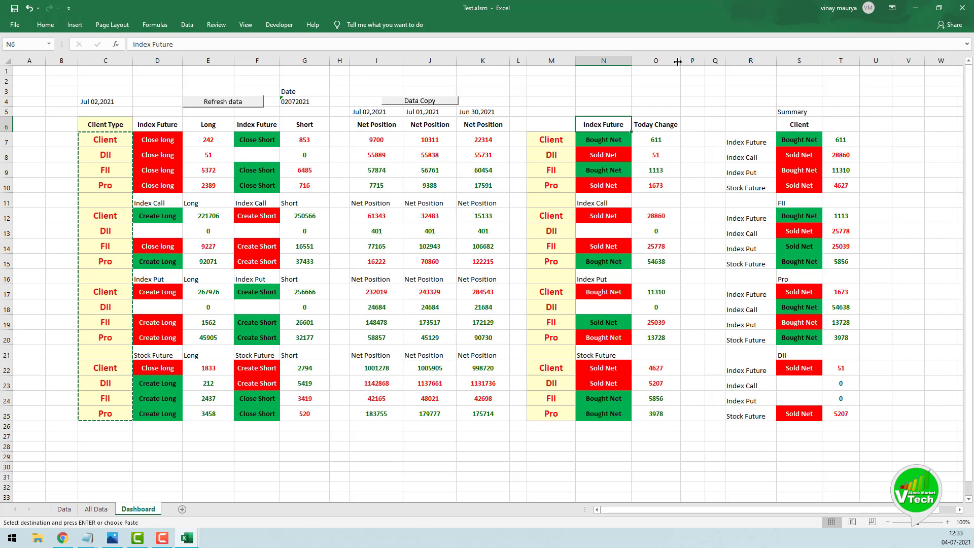
Set the font colour of the Client Type header in C6 to red.
{"action": "left_click", "coordinate": [109, 126]}
{"action": "left_click", "coordinate": [45, 24]}
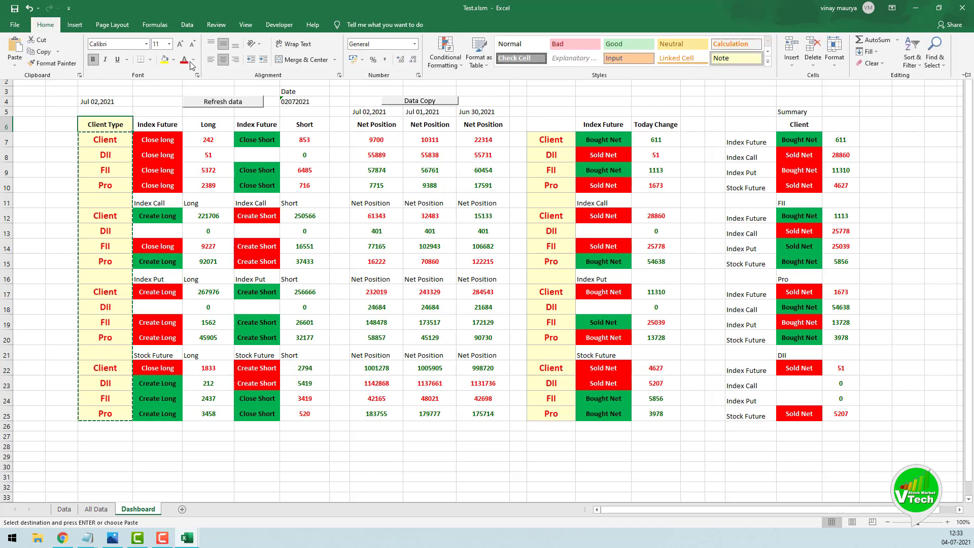
{"action": "left_click", "coordinate": [186, 61]}
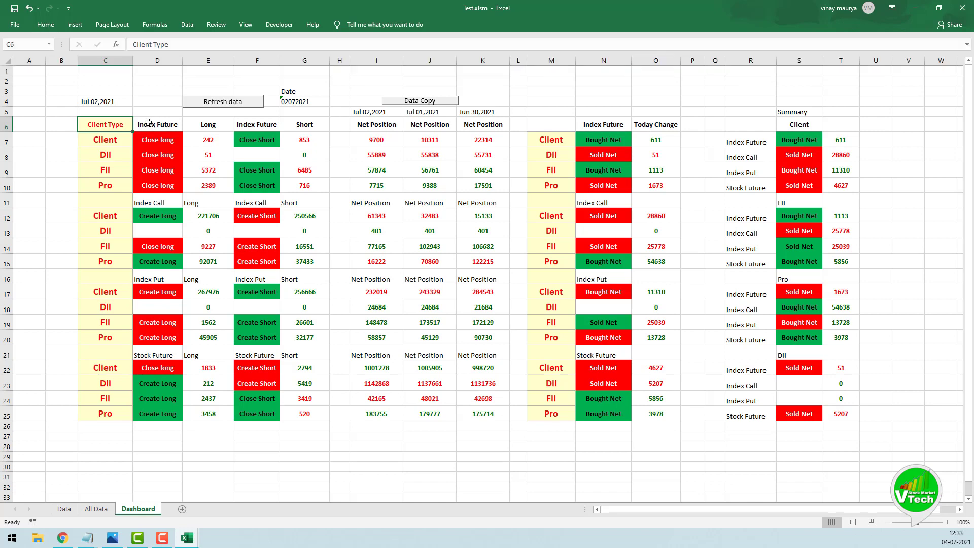
Set the font colour of the Index Future and Long headers D6:E6 to dark green.
{"action": "left_click", "coordinate": [146, 124]}
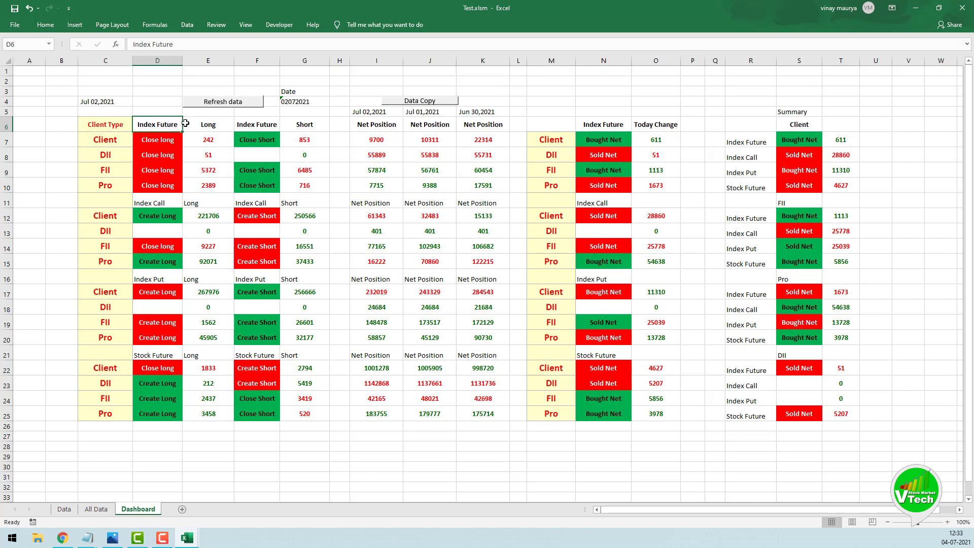
{"action": "left_click_drag", "start_coordinate": [186, 123], "coordinate": [214, 122]}
{"action": "left_click", "coordinate": [45, 24]}
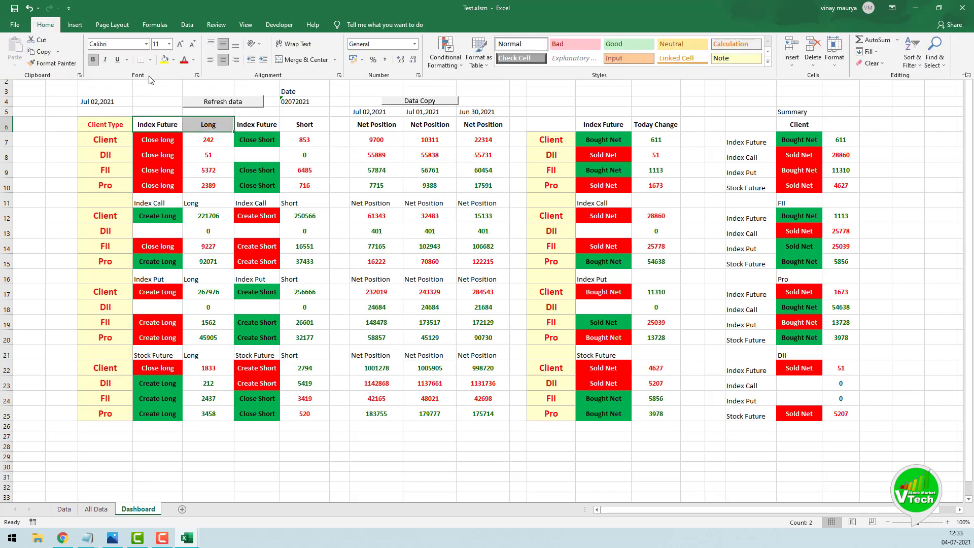
{"action": "left_click", "coordinate": [194, 60]}
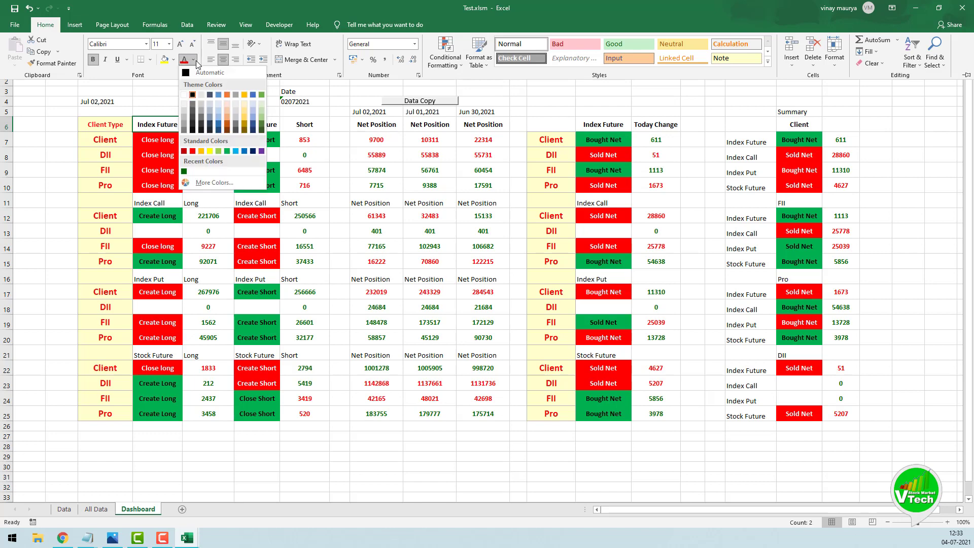
{"action": "left_click", "coordinate": [186, 176]}
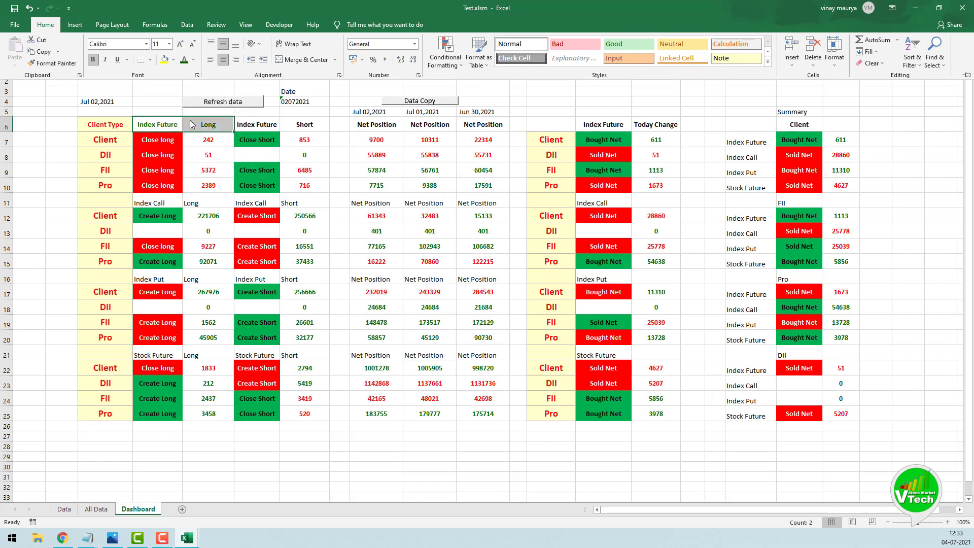
Set the font colour of the Index Future and Short headers F6:G6 to red.
{"action": "left_click", "coordinate": [256, 127]}
{"action": "left_click_drag", "start_coordinate": [257, 126], "coordinate": [304, 126]}
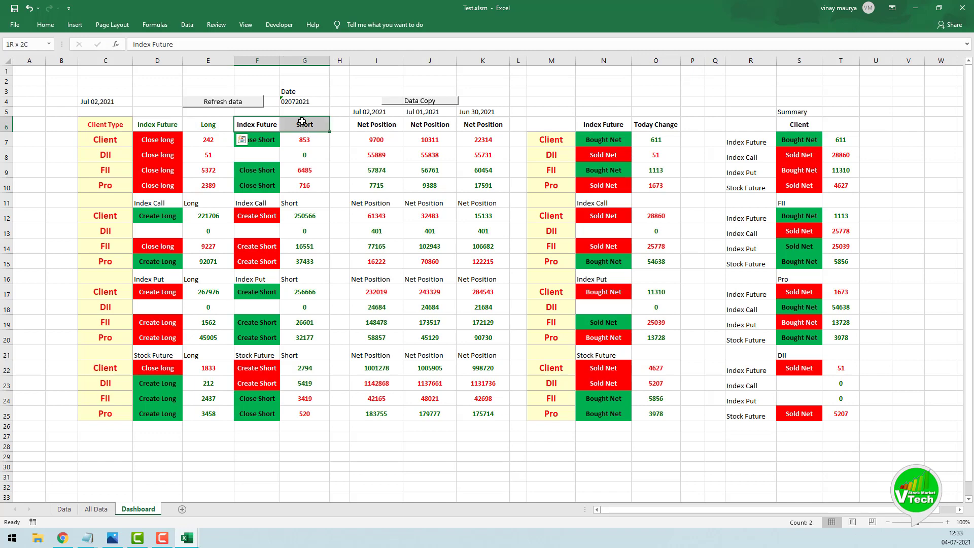
{"action": "left_click", "coordinate": [45, 25]}
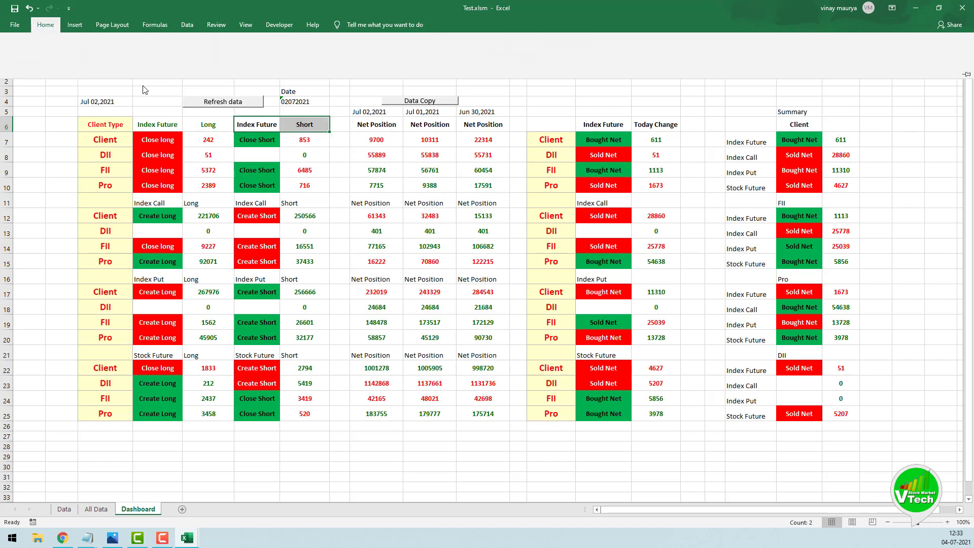
{"action": "left_click", "coordinate": [192, 62]}
{"action": "left_click", "coordinate": [193, 145]}
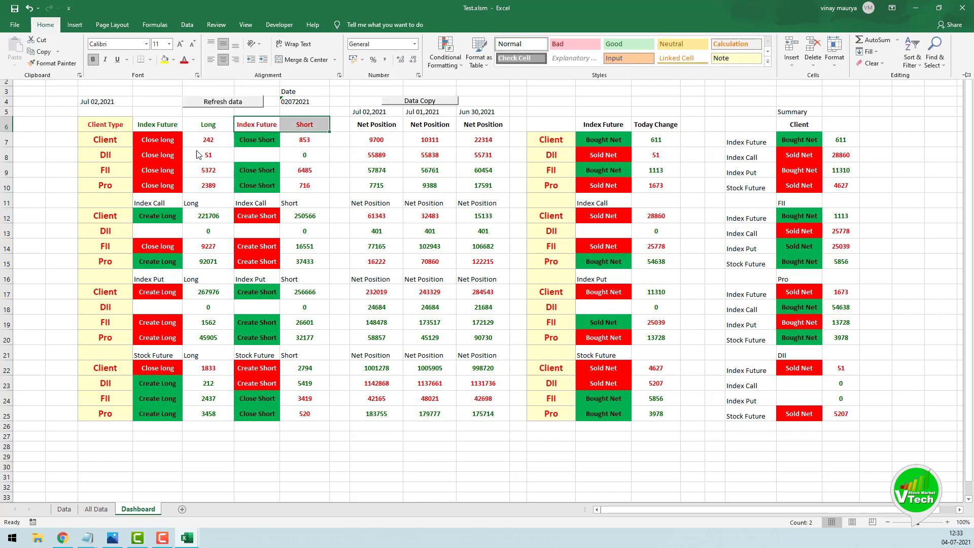
{"action": "key", "text": "Escape"}
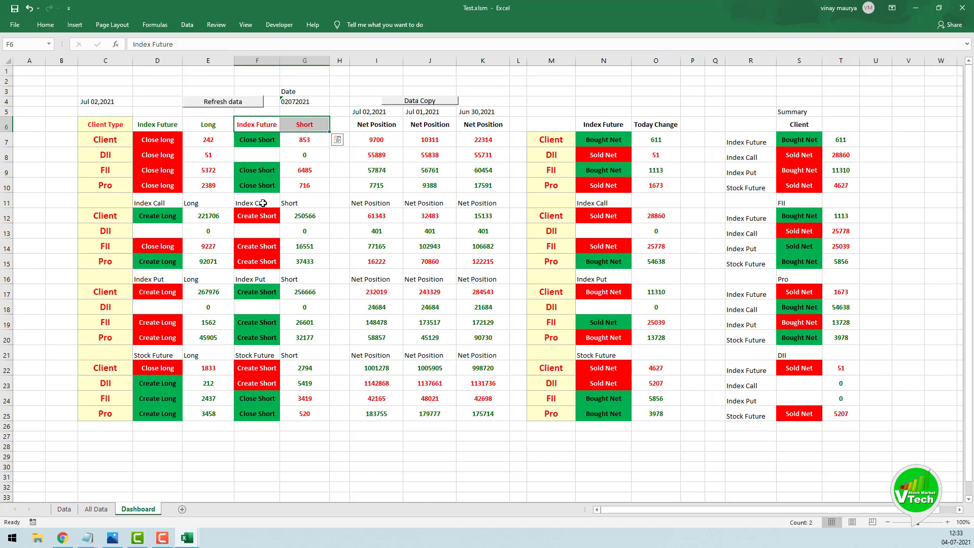
Add an outside border around the Index Future long block D7:E10.
{"action": "left_click_drag", "start_coordinate": [248, 123], "coordinate": [305, 125]}
{"action": "left_click_drag", "start_coordinate": [147, 138], "coordinate": [208, 186]}
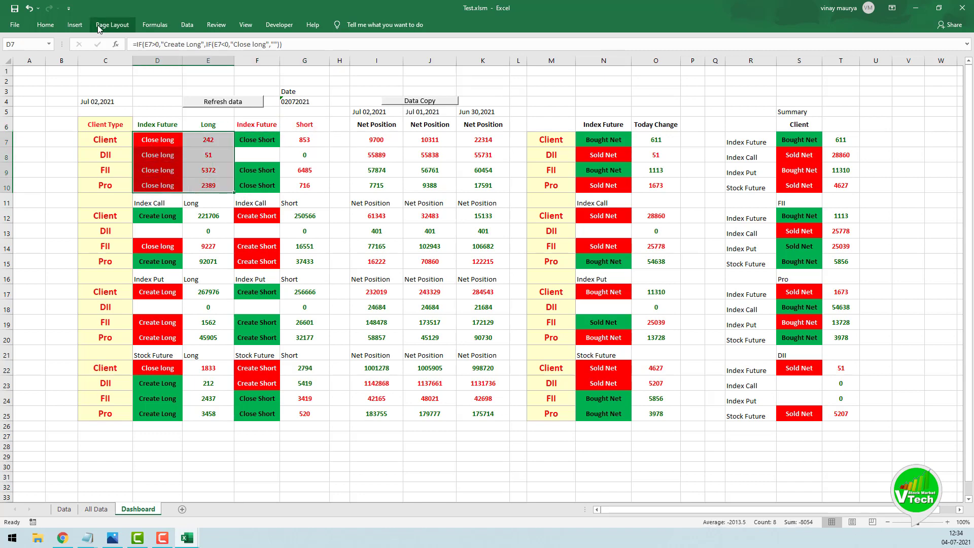
{"action": "left_click", "coordinate": [53, 23]}
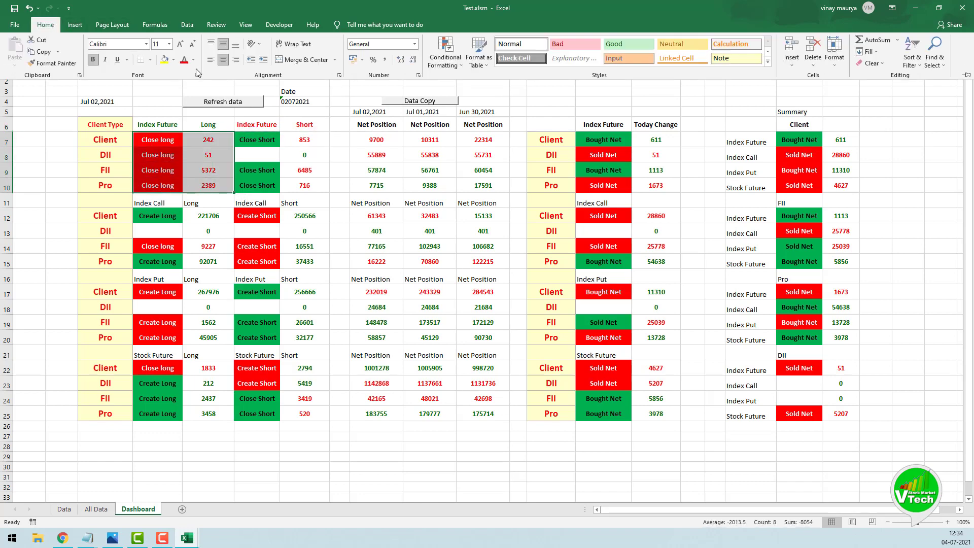
{"action": "left_click", "coordinate": [151, 60]}
{"action": "left_click", "coordinate": [227, 160]}
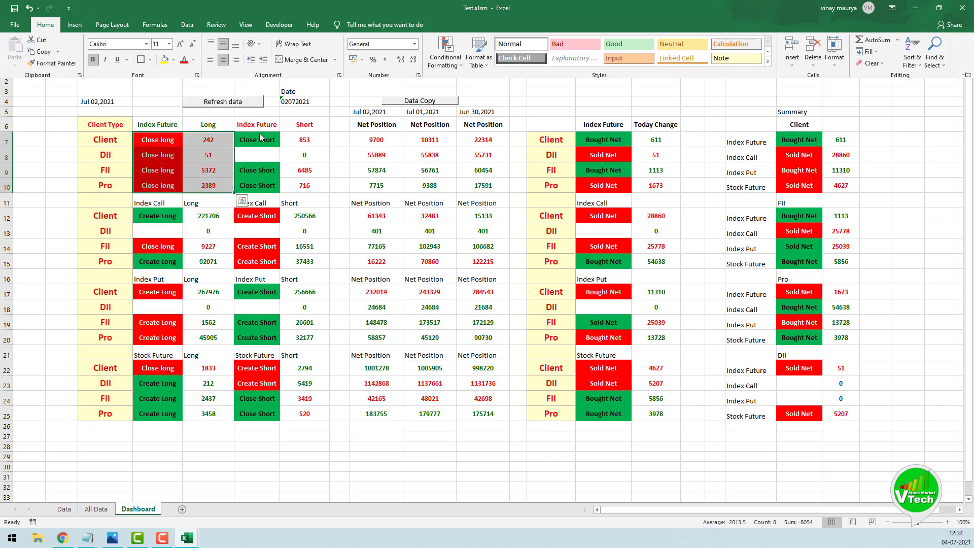
Add an outside border around the Index Future short block F7:G10.
{"action": "left_click_drag", "start_coordinate": [260, 136], "coordinate": [306, 187]}
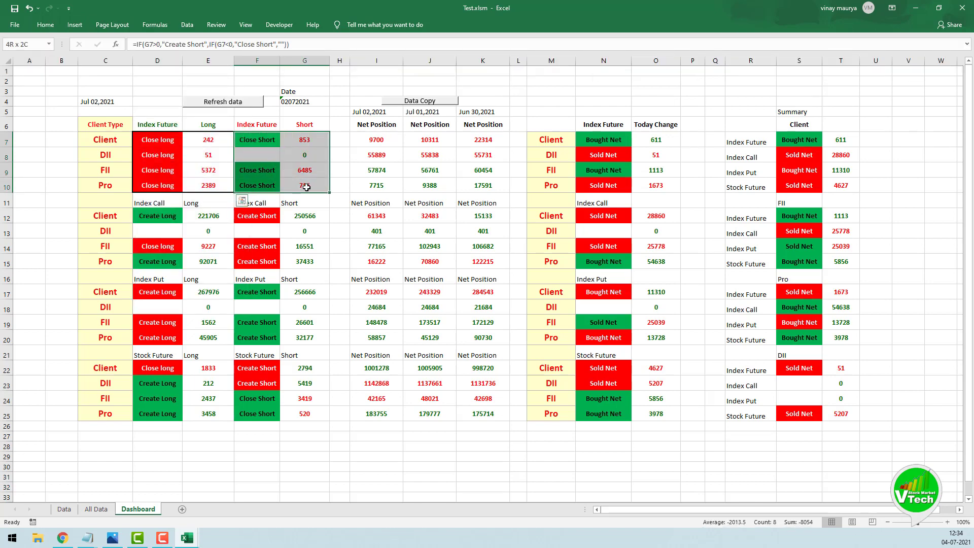
{"action": "left_click", "coordinate": [45, 24]}
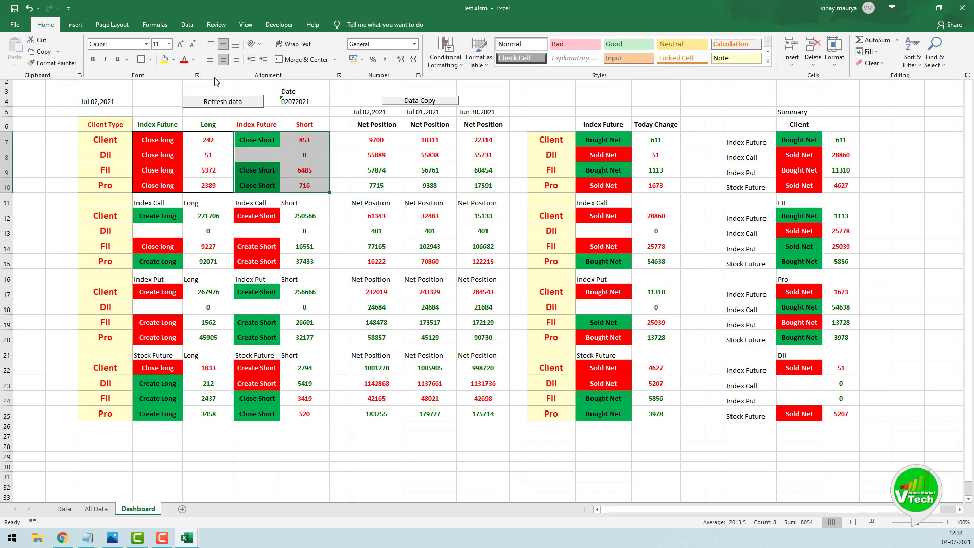
{"action": "left_click", "coordinate": [141, 60]}
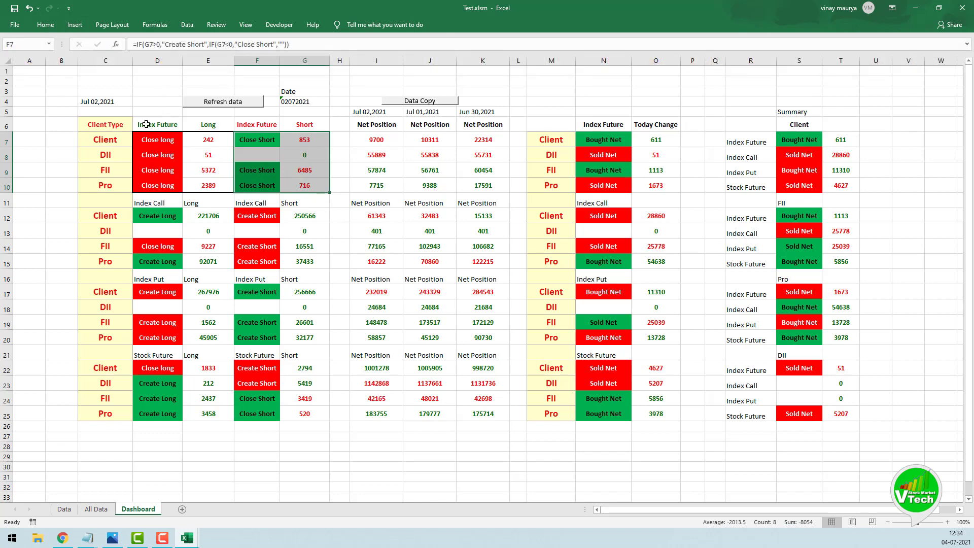
Add separate outside borders around the Index Future and Long headers D6:E6 and the Index Future and Short headers F6:G6.
{"action": "left_click_drag", "start_coordinate": [147, 124], "coordinate": [202, 125]}
{"action": "left_click", "coordinate": [45, 24]}
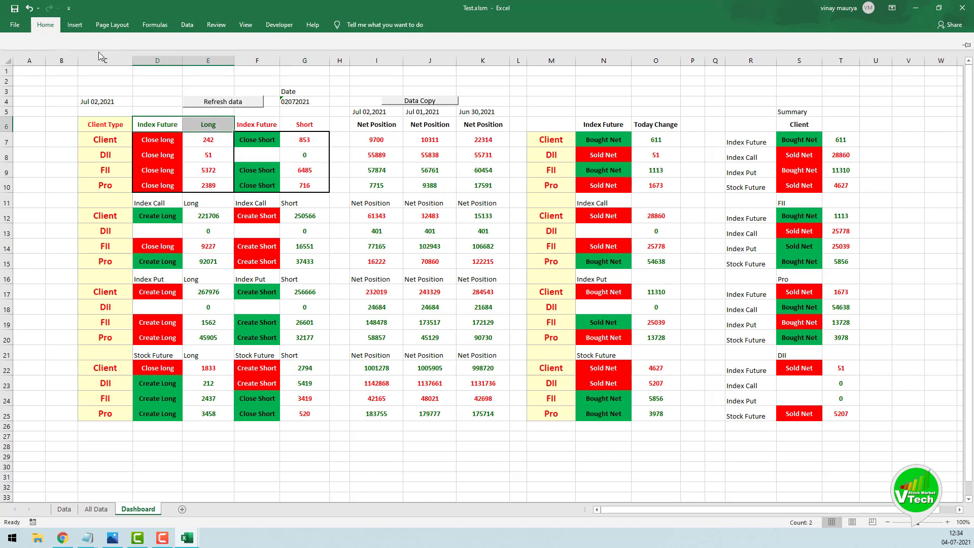
{"action": "left_click", "coordinate": [141, 60]}
{"action": "left_click", "coordinate": [246, 122]}
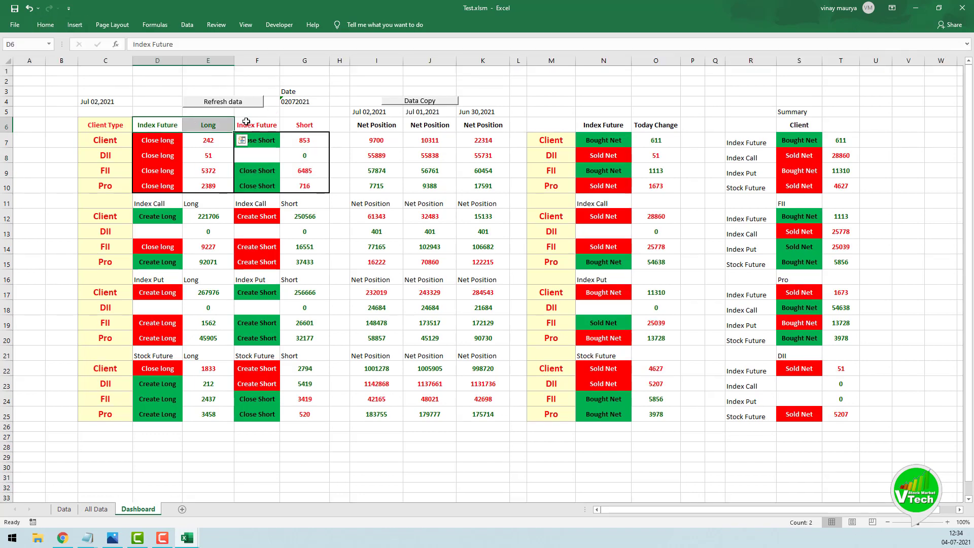
{"action": "left_click_drag", "start_coordinate": [246, 122], "coordinate": [304, 125]}
{"action": "left_click", "coordinate": [45, 24]}
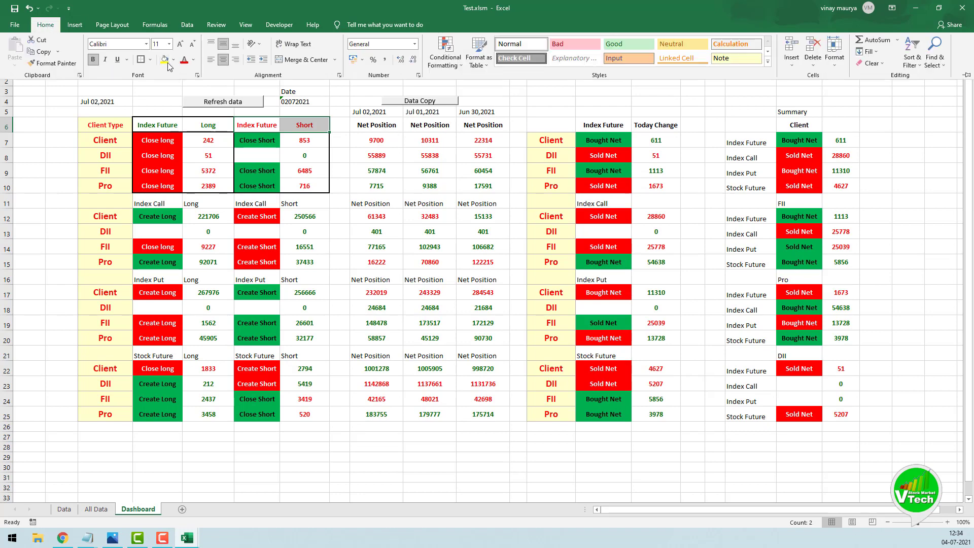
{"action": "left_click", "coordinate": [142, 60]}
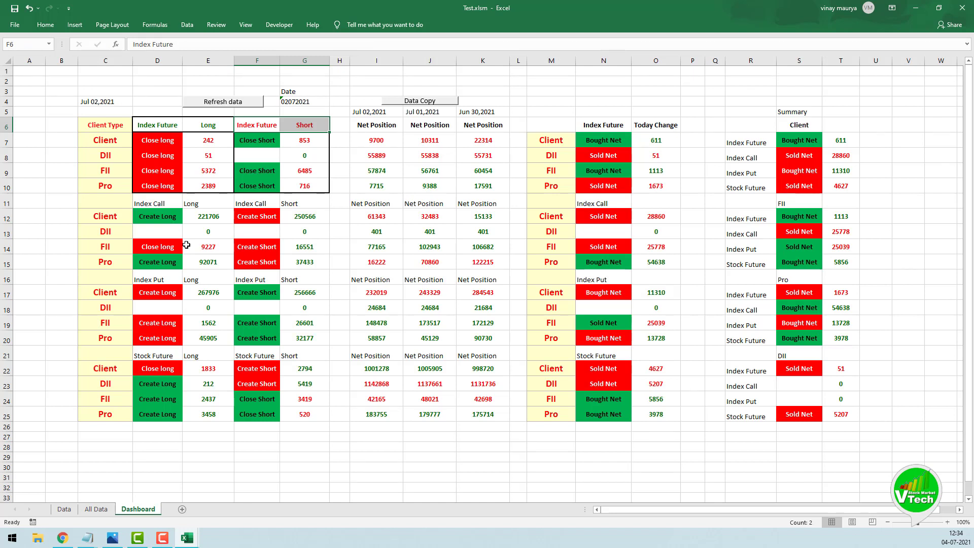
Copy the long headers D6:E6 and paste only their formatting onto the Index Call and Long headers D11:E11.
{"action": "left_click_drag", "start_coordinate": [146, 204], "coordinate": [194, 203]}
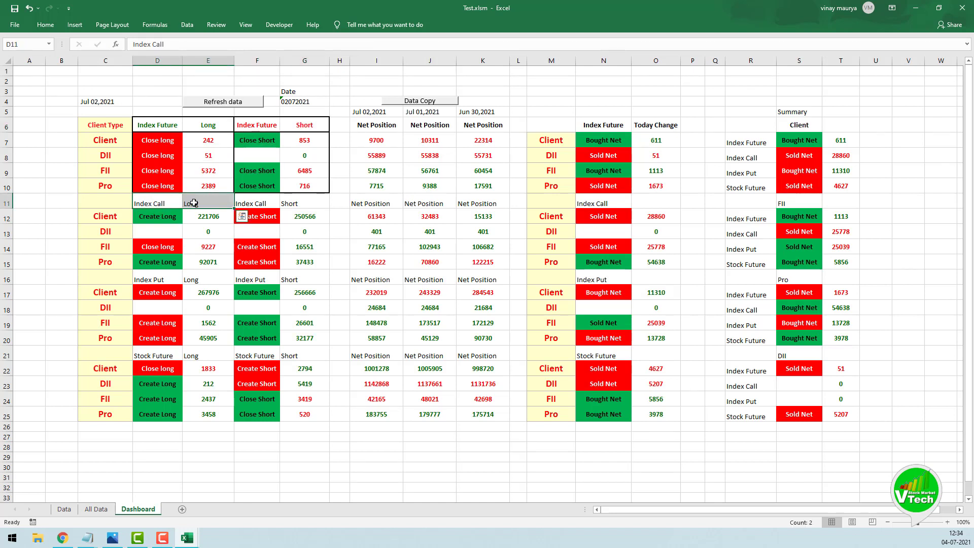
{"action": "left_click_drag", "start_coordinate": [144, 125], "coordinate": [198, 124]}
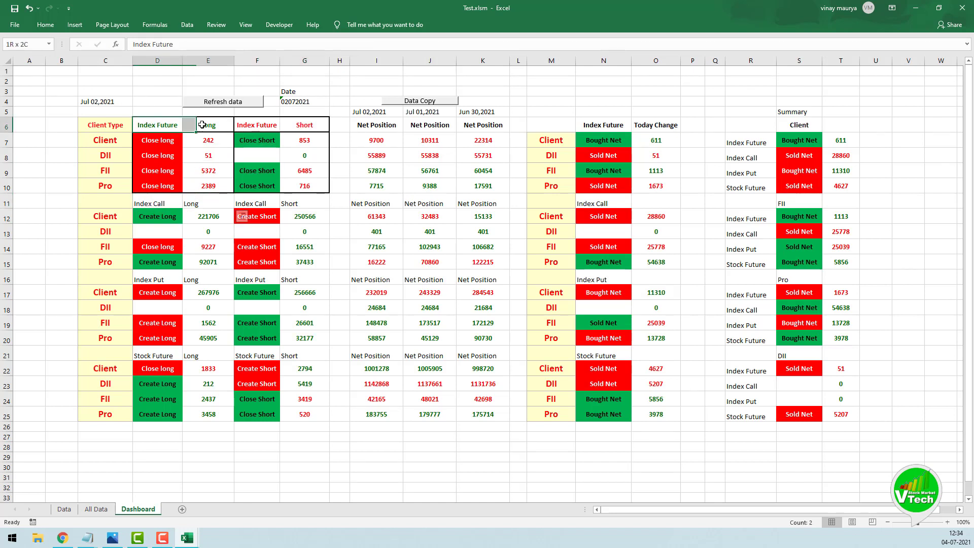
{"action": "key", "text": "ctrl+c"}
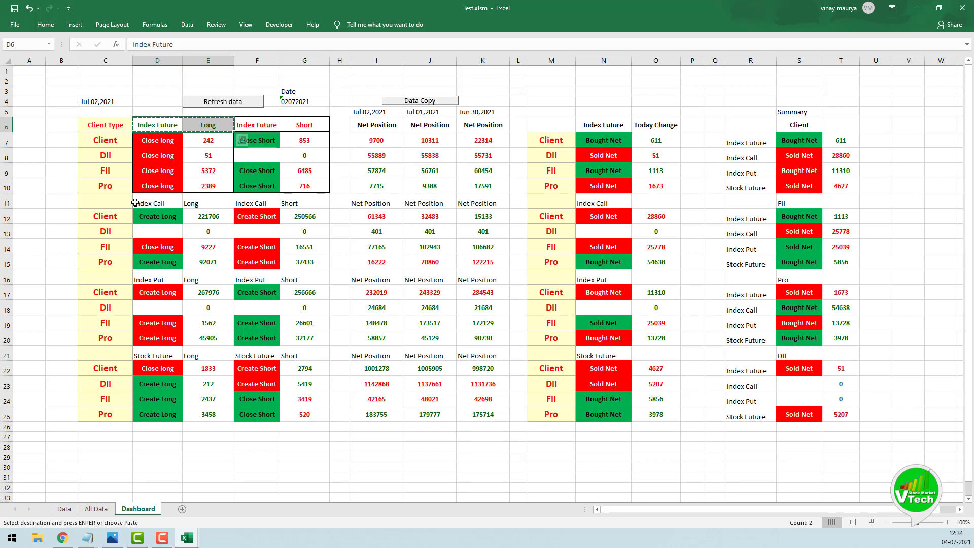
{"action": "left_click_drag", "start_coordinate": [135, 203], "coordinate": [190, 203]}
{"action": "right_click", "coordinate": [158, 200]}
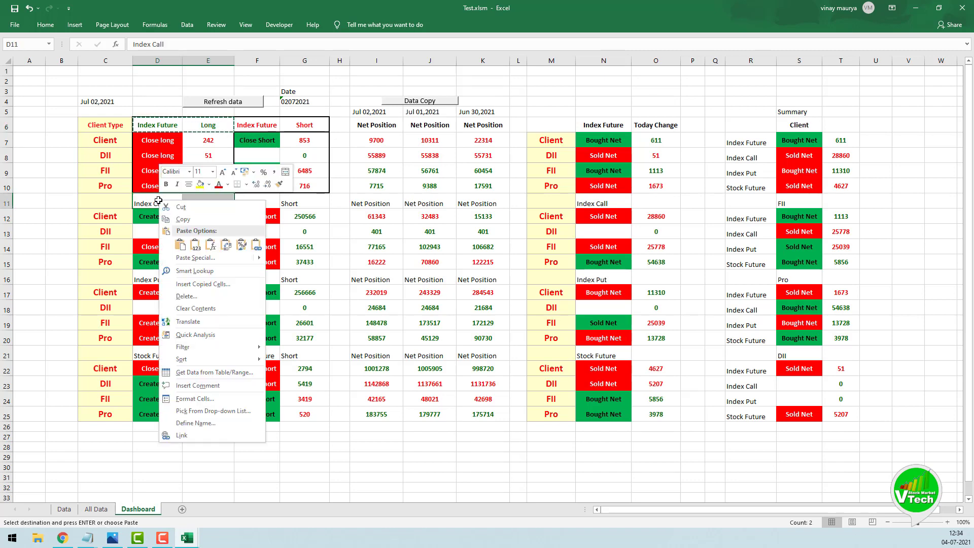
{"action": "left_click", "coordinate": [241, 245]}
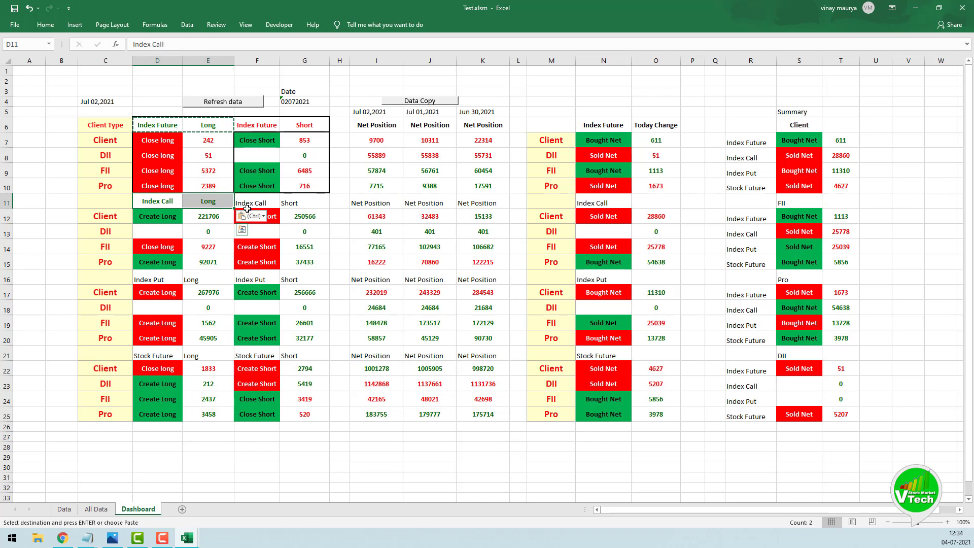
Paste the same green header formatting onto the Index Put and Short headers F16:G16 and the Stock Future and Long headers D21:E21.
{"action": "left_click_drag", "start_coordinate": [258, 282], "coordinate": [305, 281]}
{"action": "right_click", "coordinate": [258, 278]}
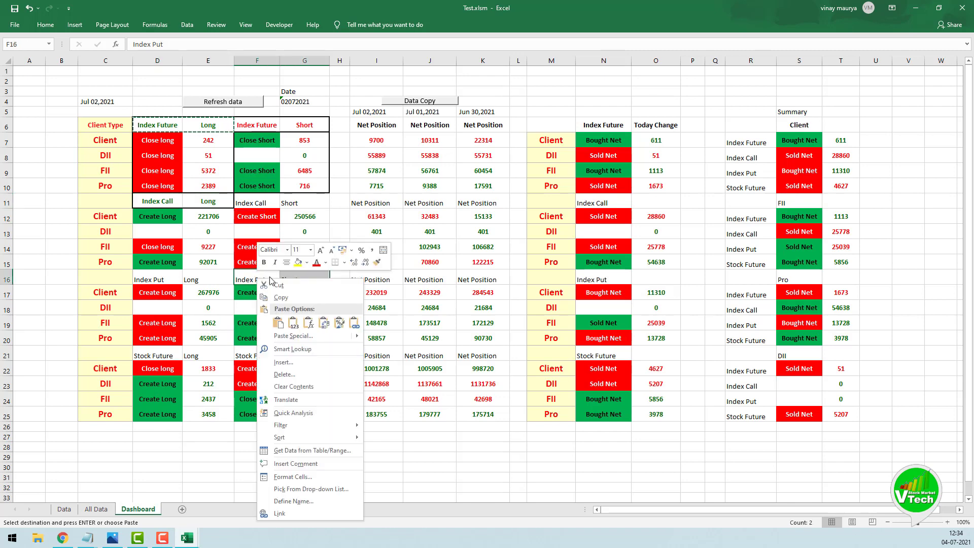
{"action": "left_click", "coordinate": [339, 322]}
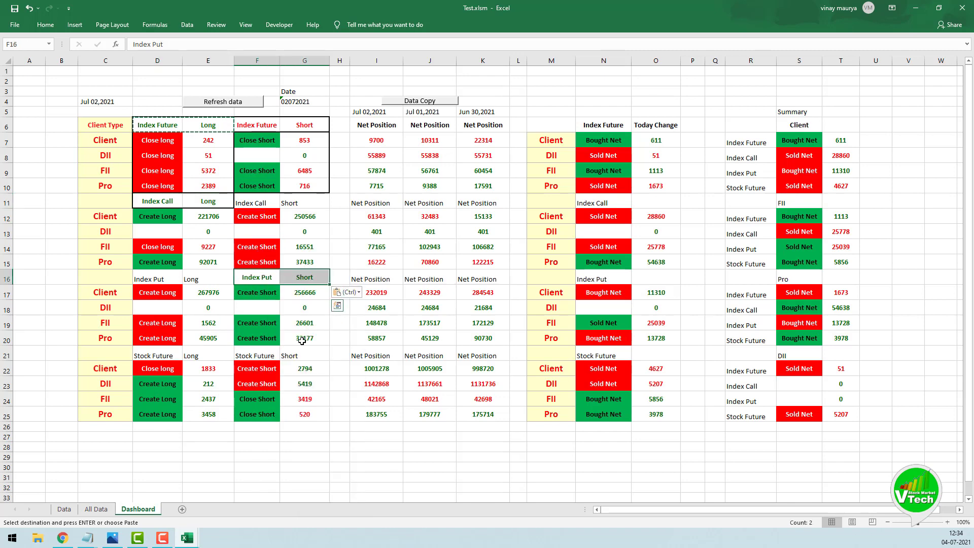
{"action": "left_click_drag", "start_coordinate": [152, 356], "coordinate": [198, 356]}
{"action": "right_click", "coordinate": [196, 358]}
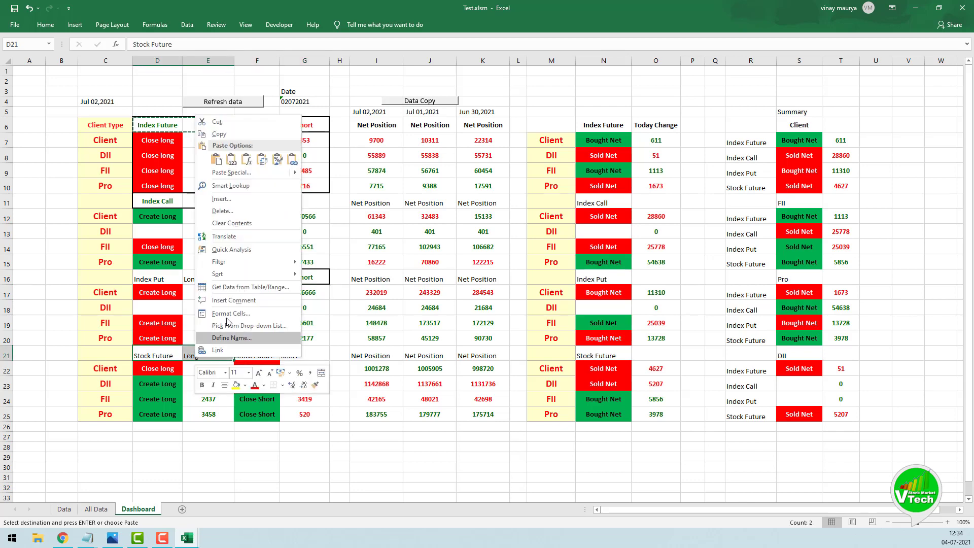
{"action": "left_click", "coordinate": [277, 160]}
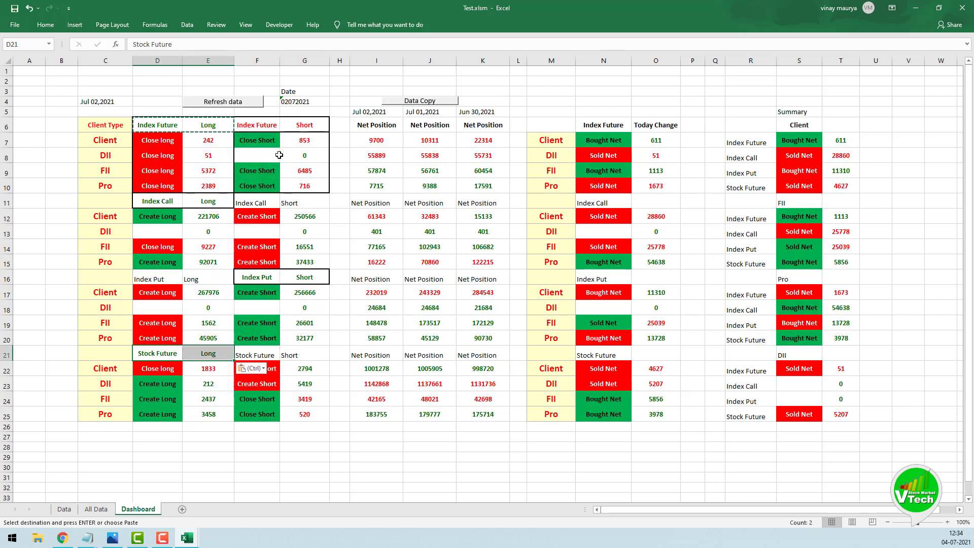
Copy the red short headers F6:G6 and paste only their formatting onto the Index Put and Long headers D16:E16.
{"action": "left_click_drag", "start_coordinate": [252, 127], "coordinate": [299, 125]}
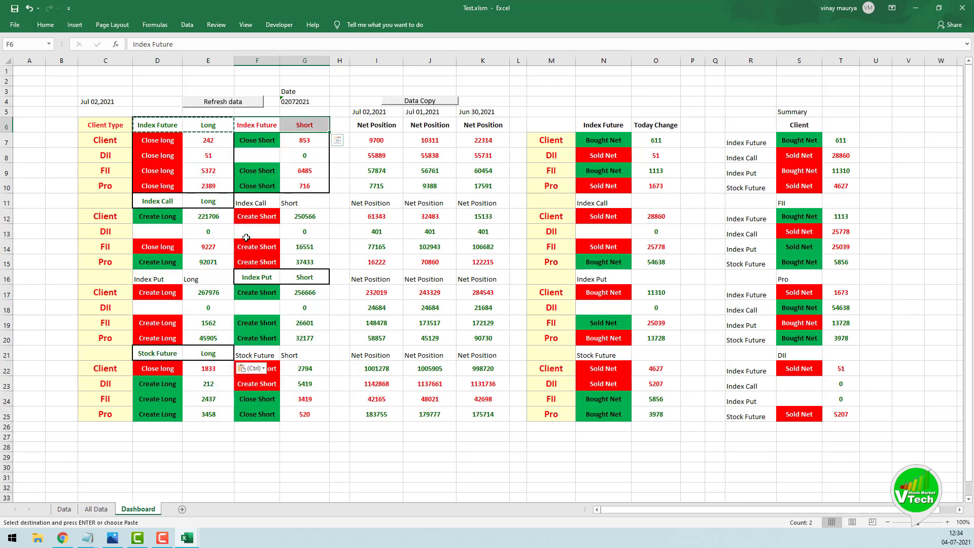
{"action": "key", "text": "ctrl+c"}
{"action": "left_click_drag", "start_coordinate": [155, 278], "coordinate": [198, 278]}
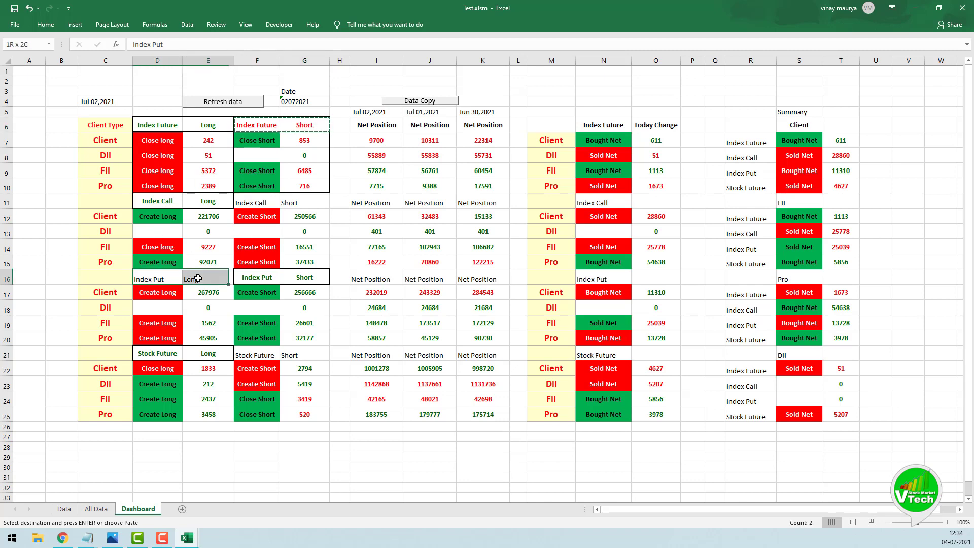
{"action": "right_click", "coordinate": [167, 277]}
{"action": "left_click", "coordinate": [248, 323]}
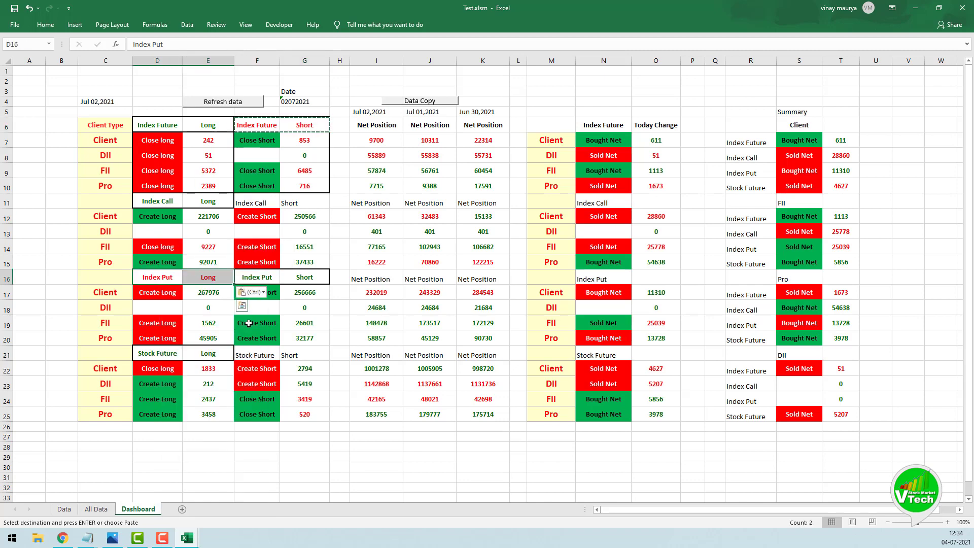
Paste the red header formatting onto the Stock Future and Short headers F21:G21 and the Index Call and Short headers F11:G11.
{"action": "left_click_drag", "start_coordinate": [261, 354], "coordinate": [312, 358]}
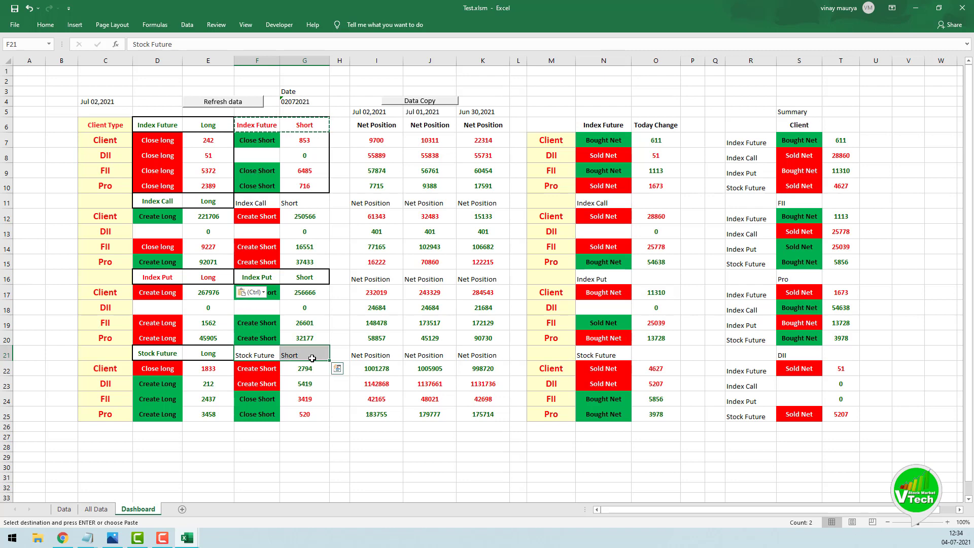
{"action": "right_click", "coordinate": [312, 358]}
{"action": "left_click", "coordinate": [393, 170]}
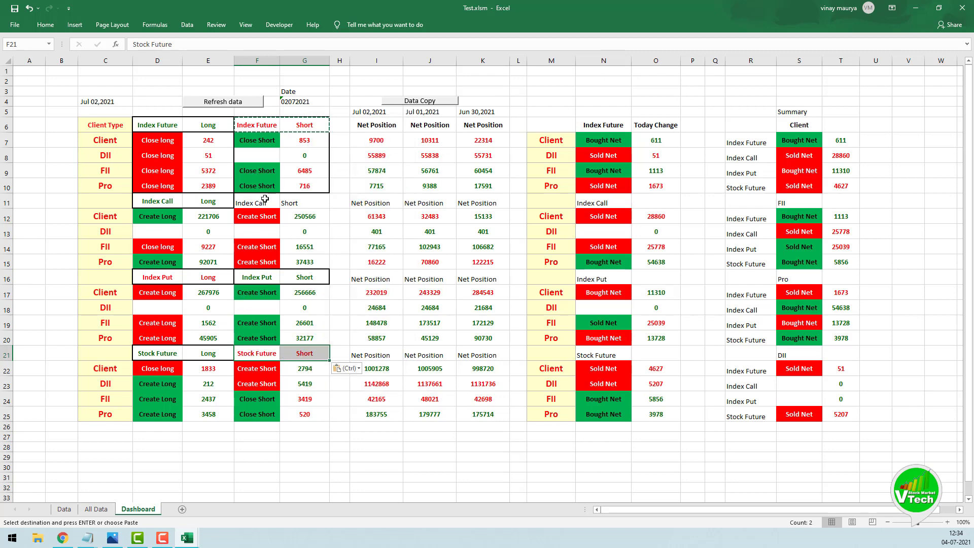
{"action": "left_click_drag", "start_coordinate": [264, 199], "coordinate": [303, 203]}
{"action": "right_click", "coordinate": [299, 204]}
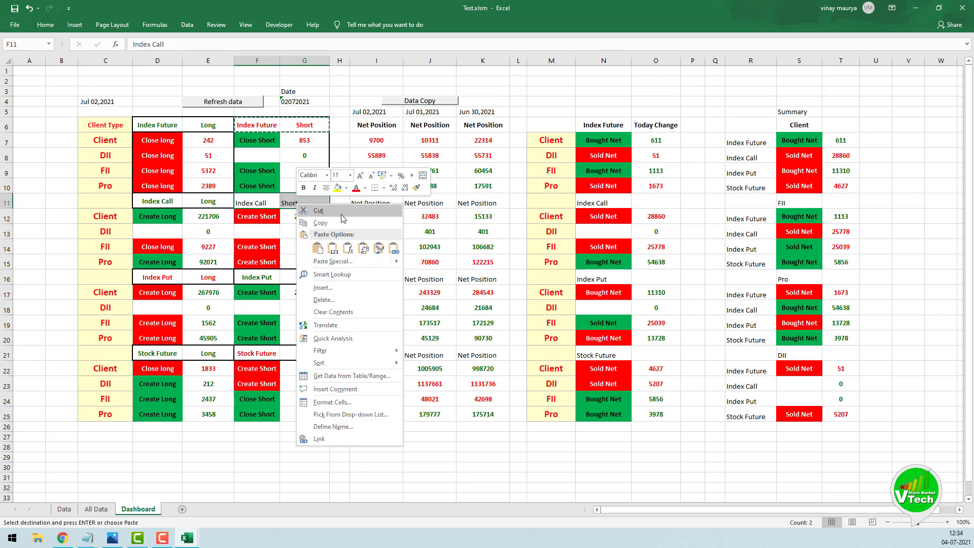
{"action": "left_click", "coordinate": [379, 248]}
{"action": "left_click", "coordinate": [209, 320]}
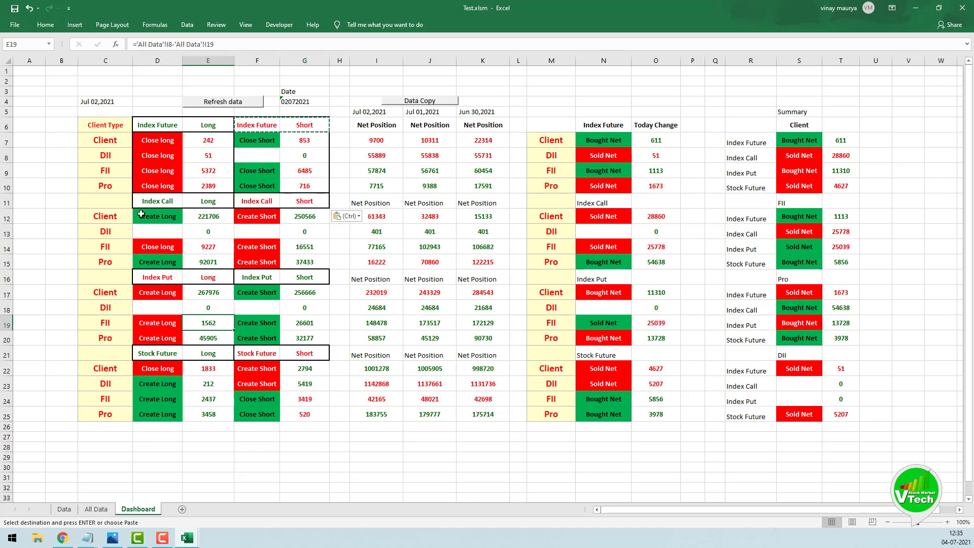
Add separate outside borders around the Index Call long block D12:E15 and short block F12:G15.
{"action": "left_click_drag", "start_coordinate": [141, 214], "coordinate": [213, 261]}
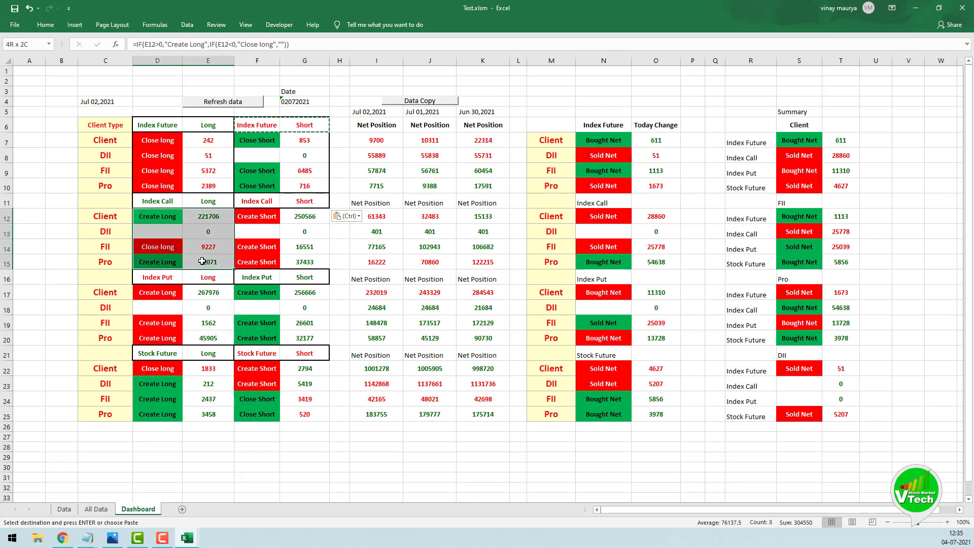
{"action": "left_click", "coordinate": [51, 27]}
{"action": "key", "text": "Escape"}
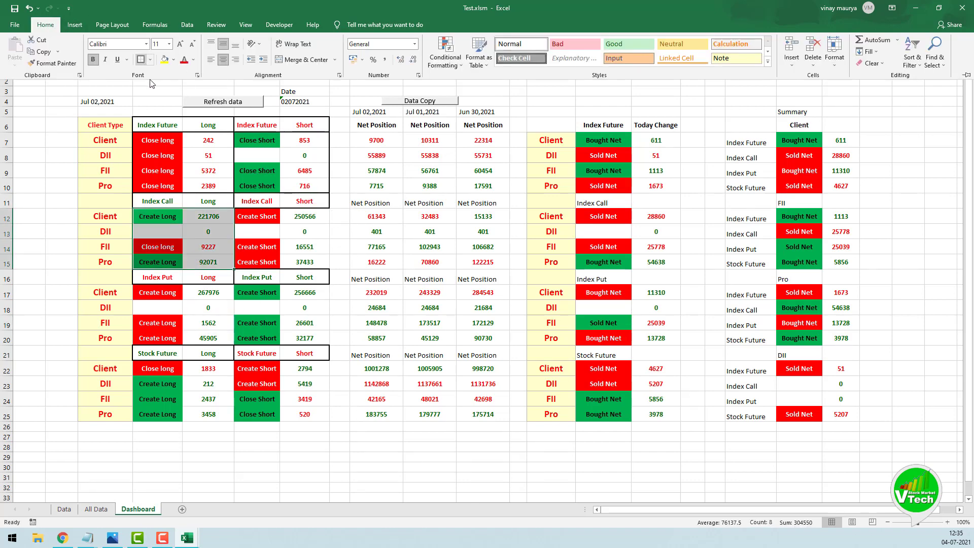
{"action": "left_click", "coordinate": [256, 245]}
{"action": "left_click_drag", "start_coordinate": [256, 216], "coordinate": [297, 260]}
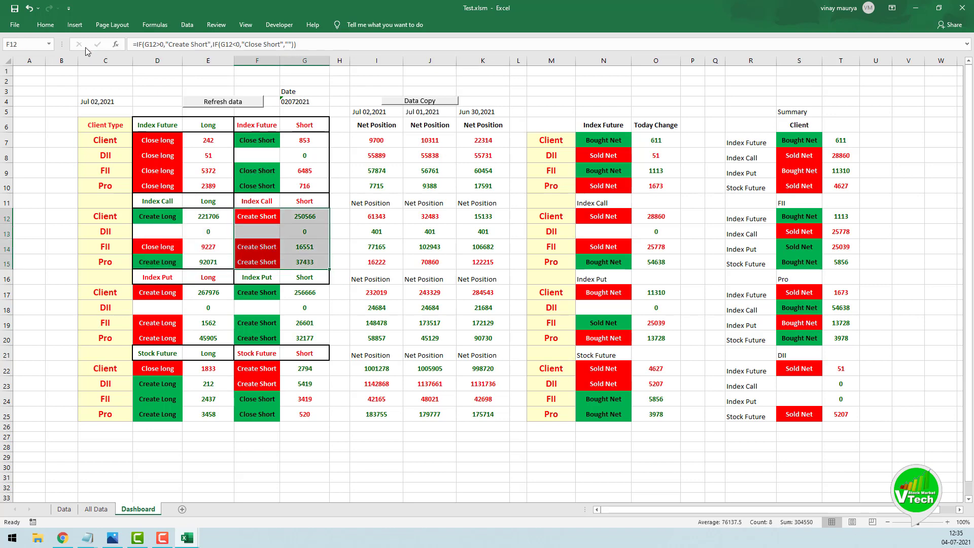
{"action": "left_click", "coordinate": [45, 24]}
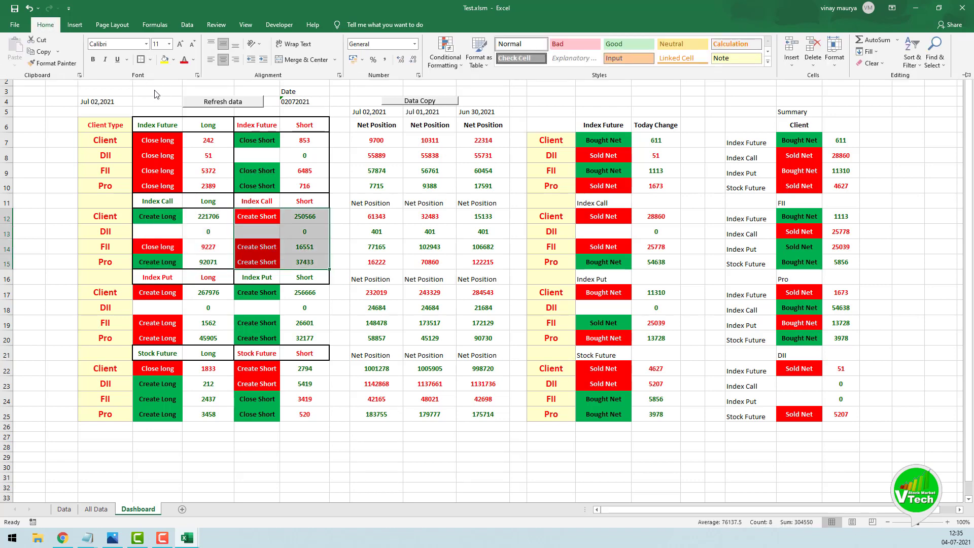
{"action": "left_click", "coordinate": [264, 298]}
{"action": "left_click", "coordinate": [239, 314]}
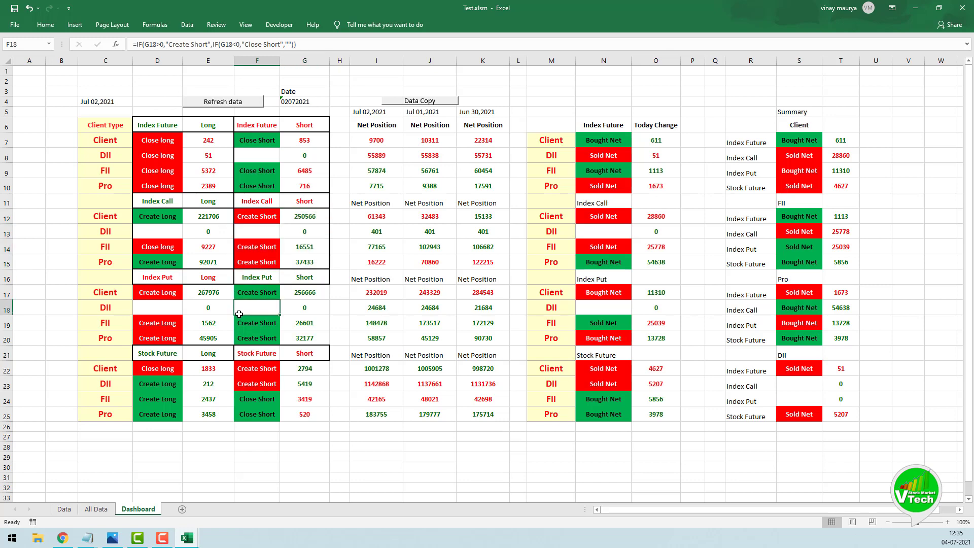
Add separate outside borders around the Index Put long block D17:E20 and short block F17:G20.
{"action": "left_click_drag", "start_coordinate": [150, 289], "coordinate": [208, 338]}
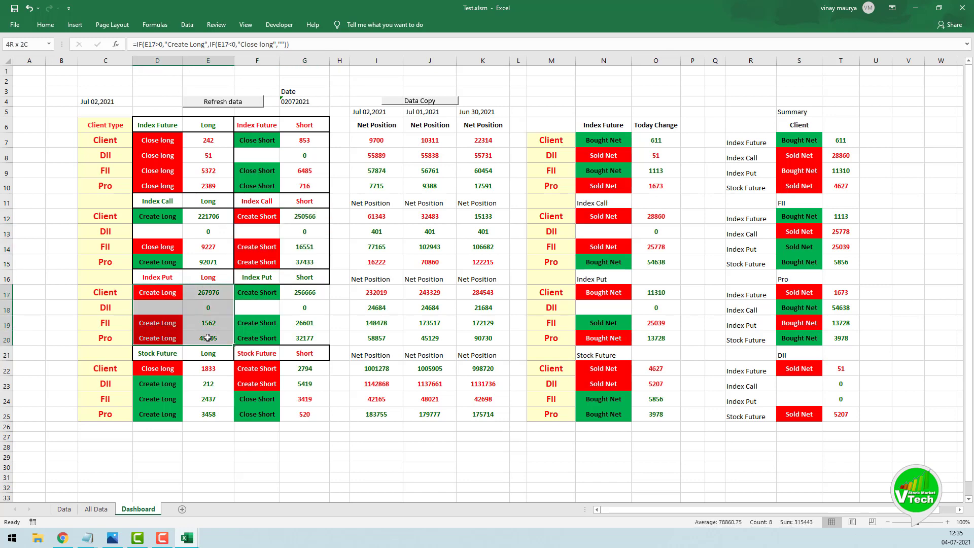
{"action": "left_click", "coordinate": [45, 26]}
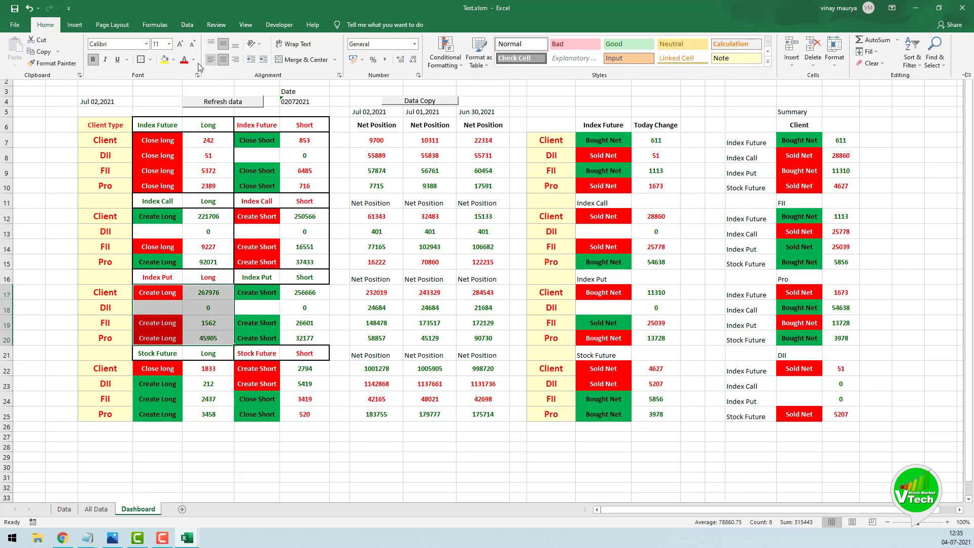
{"action": "left_click", "coordinate": [287, 303]}
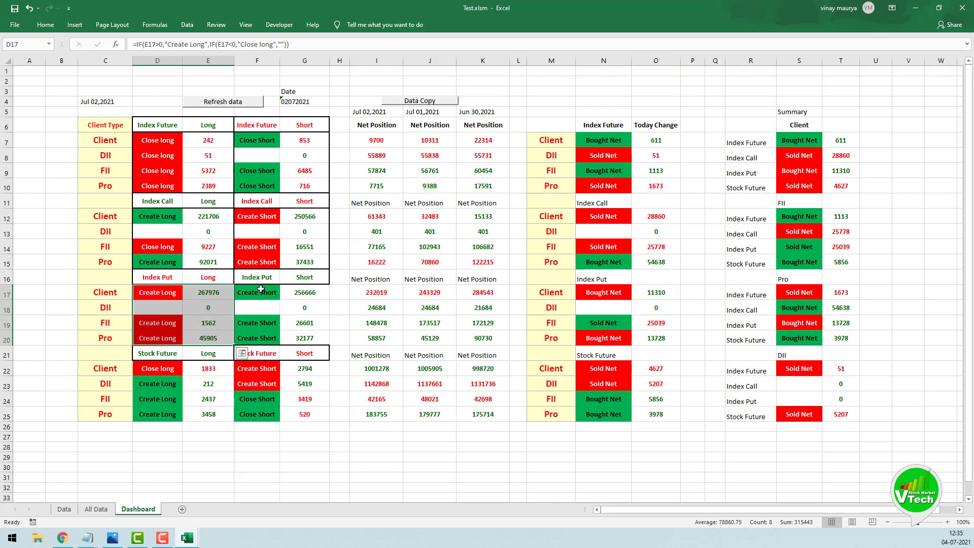
{"action": "left_click_drag", "start_coordinate": [256, 294], "coordinate": [312, 336]}
{"action": "left_click", "coordinate": [46, 24]}
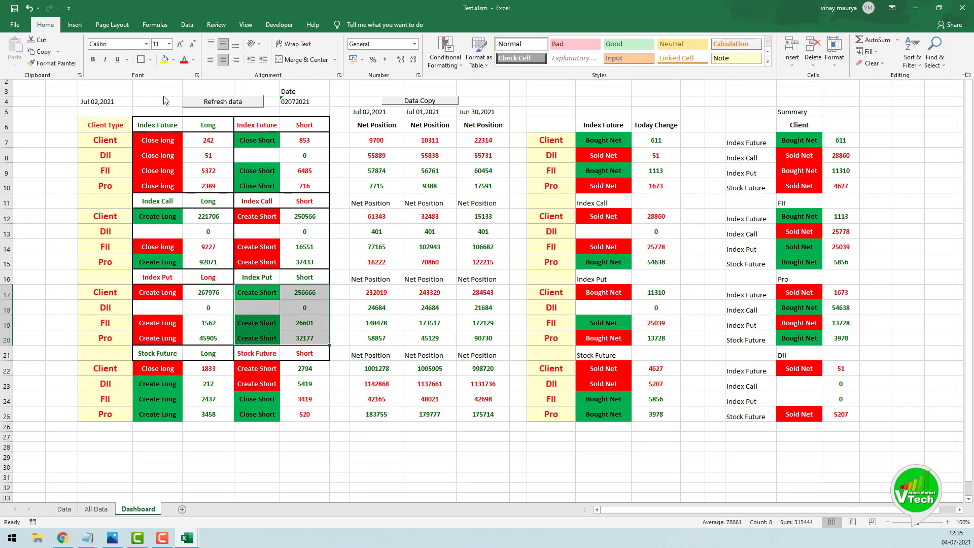
{"action": "left_click", "coordinate": [283, 425]}
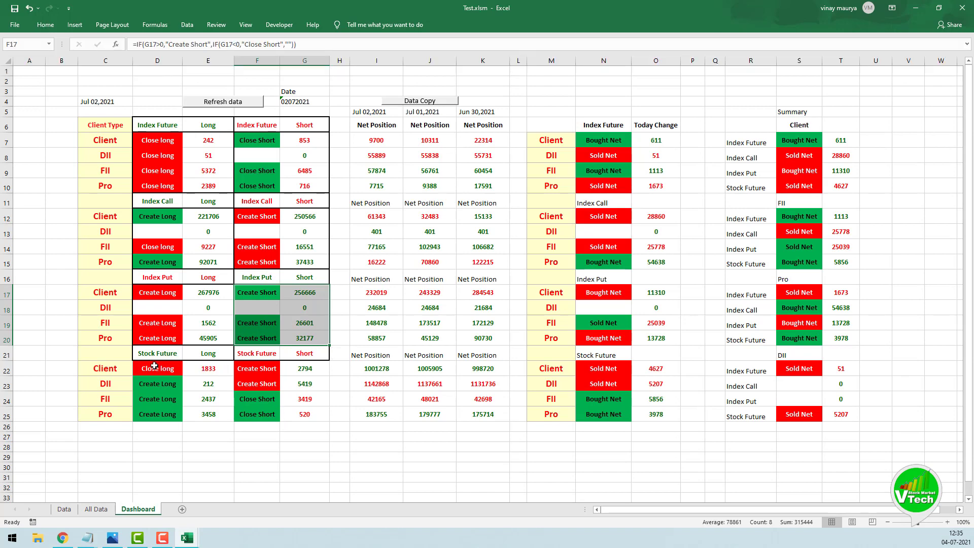
Add separate outside borders around the Stock Future long block D22:E25 and short block F22:G25.
{"action": "left_click_drag", "start_coordinate": [154, 367], "coordinate": [206, 411]}
{"action": "left_click", "coordinate": [45, 24]}
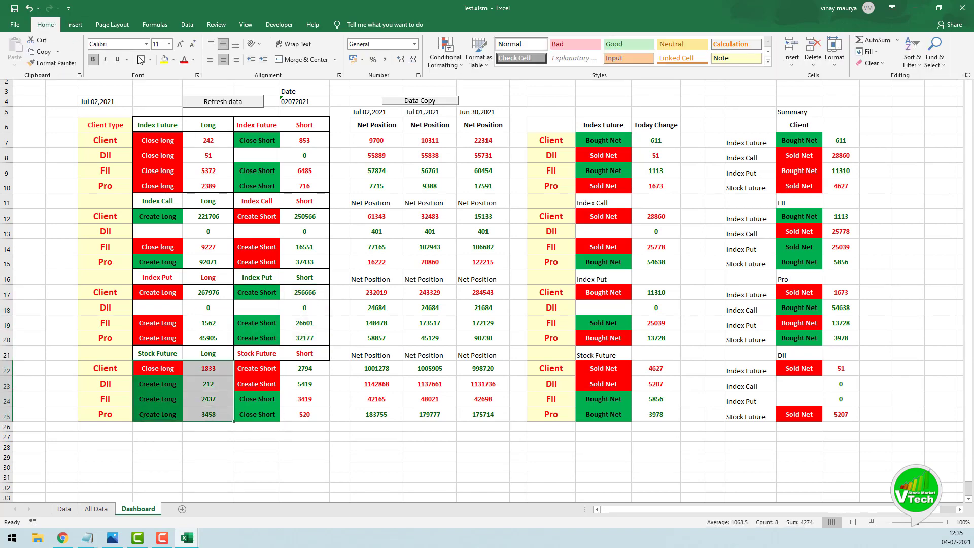
{"action": "left_click_drag", "start_coordinate": [259, 368], "coordinate": [297, 407]}
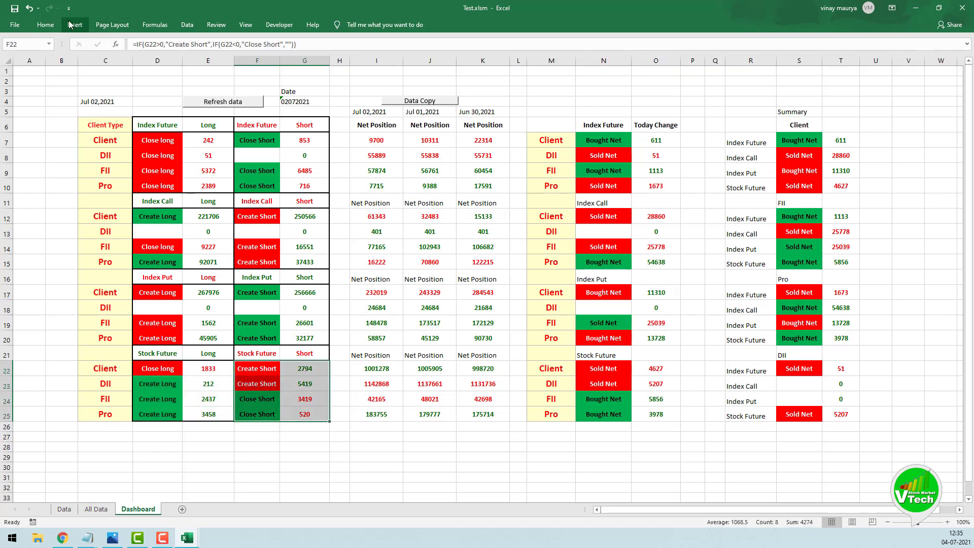
{"action": "left_click", "coordinate": [45, 24]}
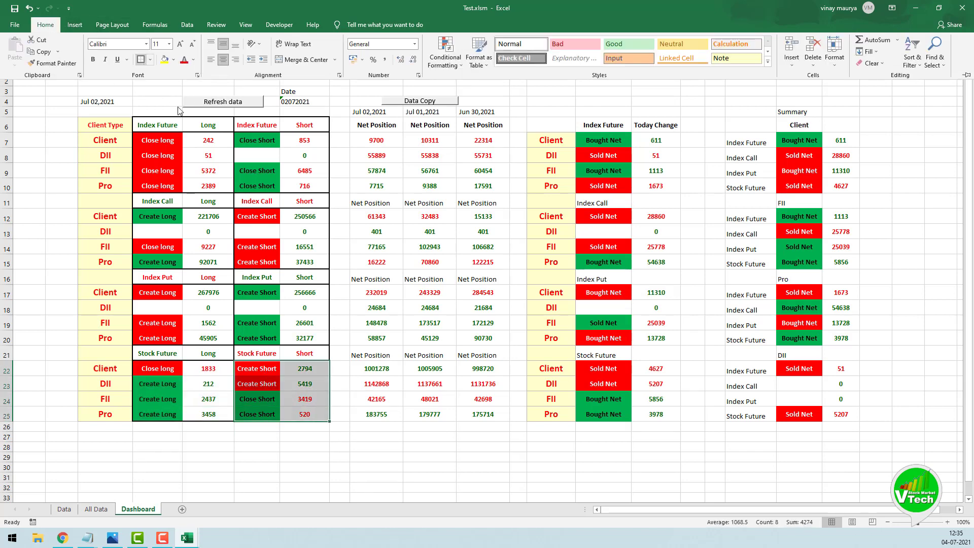
{"action": "left_click", "coordinate": [361, 293]}
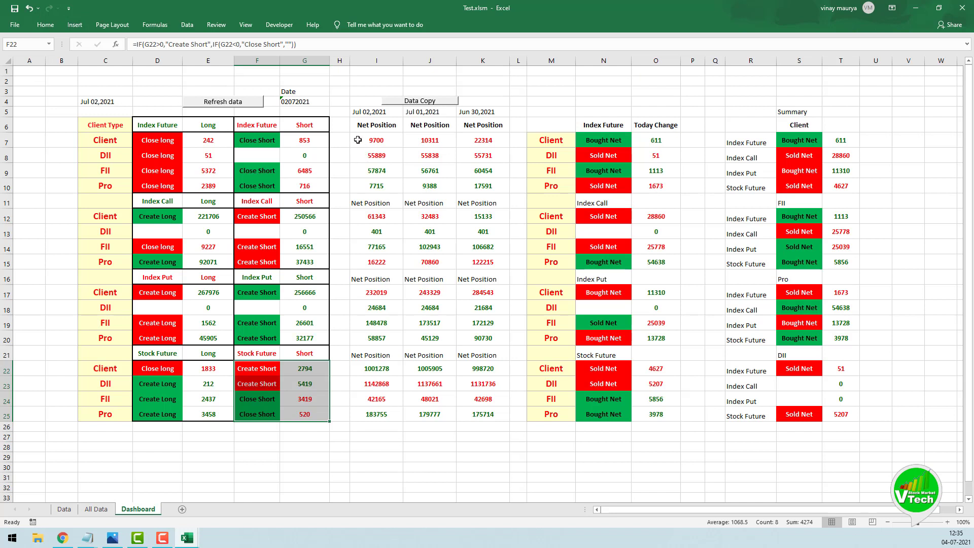
Fill the whole header row C6:T6 with a light orange shade.
{"action": "left_click_drag", "start_coordinate": [374, 112], "coordinate": [470, 125]}
{"action": "left_click", "coordinate": [387, 125]}
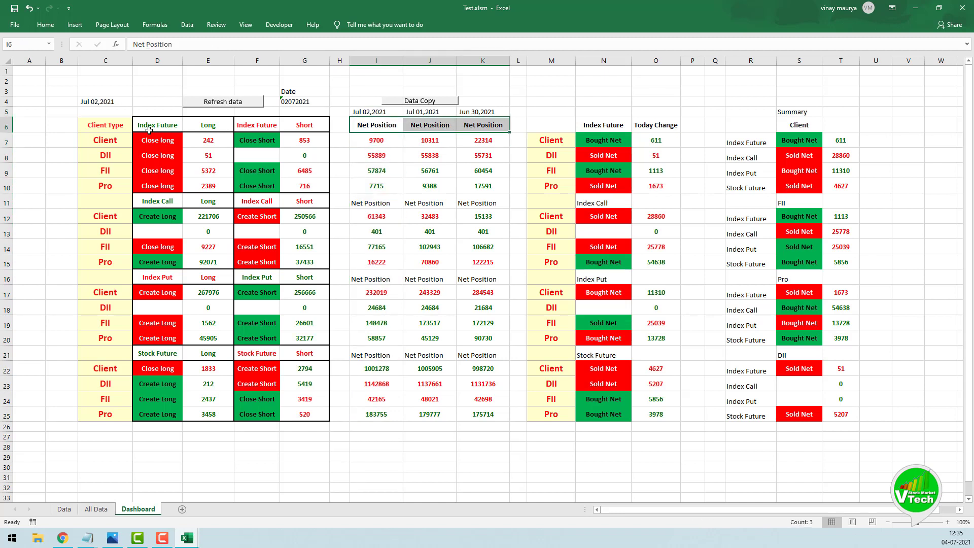
{"action": "left_click_drag", "start_coordinate": [108, 125], "coordinate": [832, 127]}
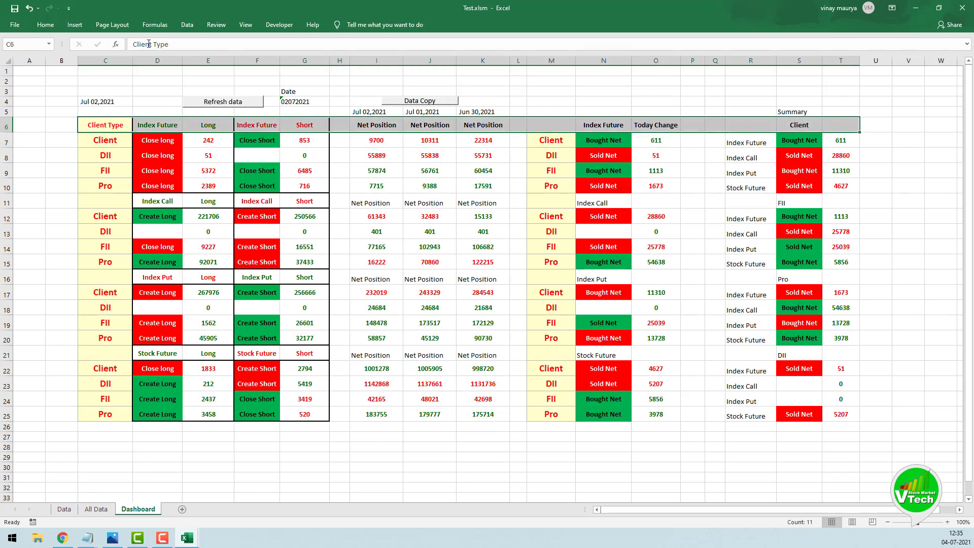
{"action": "left_click", "coordinate": [45, 25]}
{"action": "left_click", "coordinate": [172, 60]}
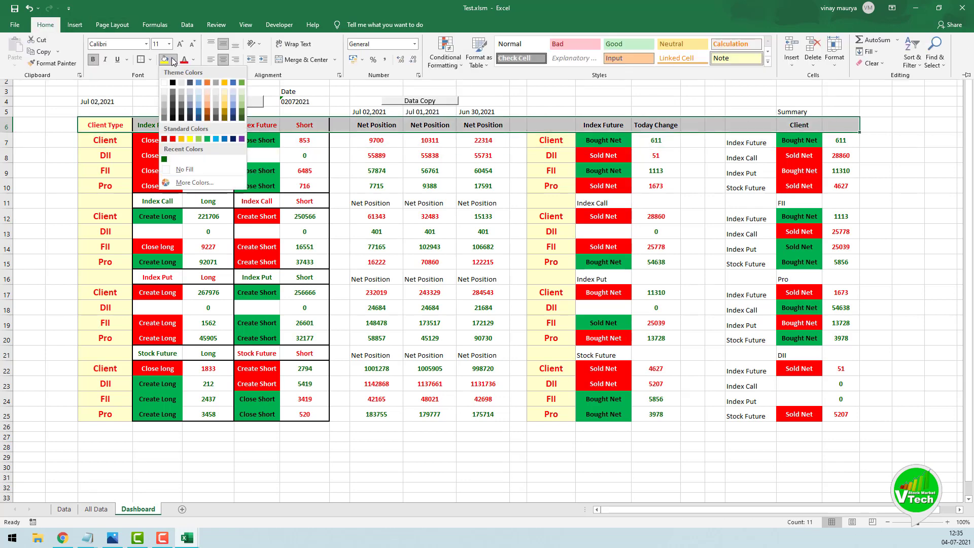
{"action": "left_click", "coordinate": [206, 92]}
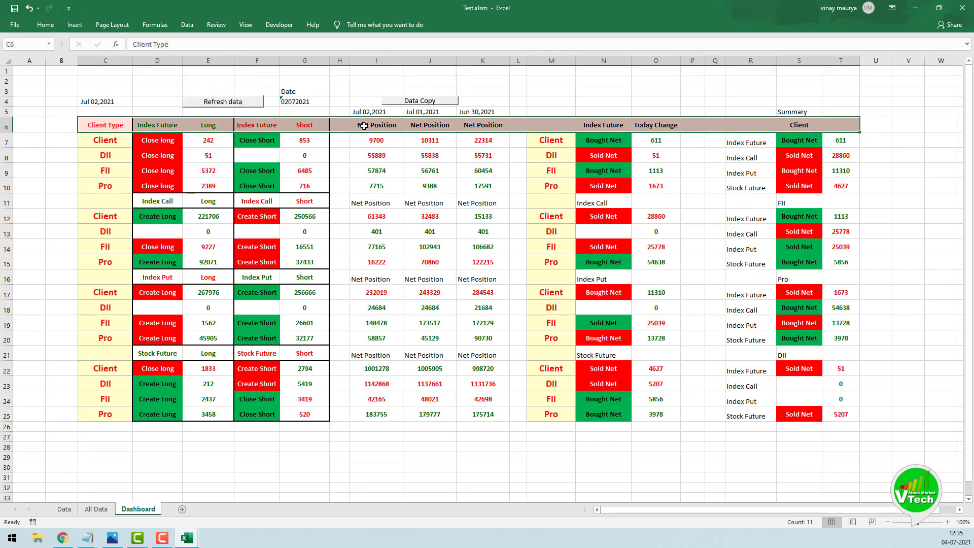
Colour the Net Position headers I6:K6 and the Today Change header O6 in red font.
{"action": "left_click_drag", "start_coordinate": [364, 126], "coordinate": [475, 128]}
{"action": "left_click", "coordinate": [45, 25]}
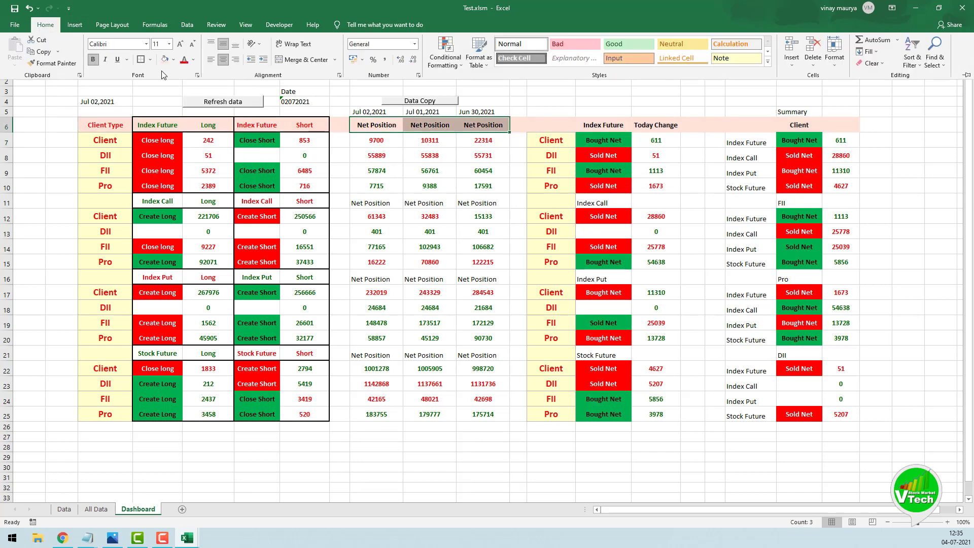
{"action": "left_click", "coordinate": [185, 60]}
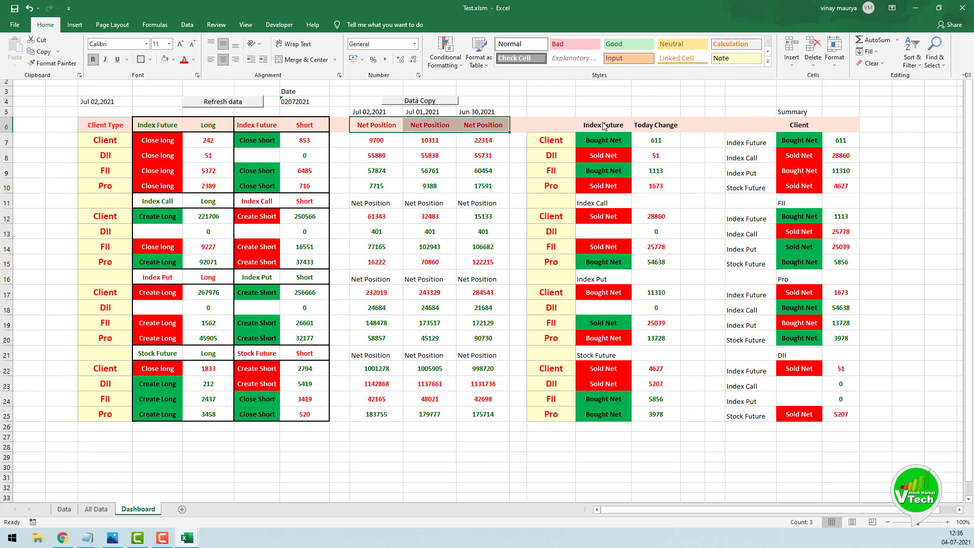
{"action": "left_click", "coordinate": [678, 130]}
{"action": "left_click", "coordinate": [652, 126]}
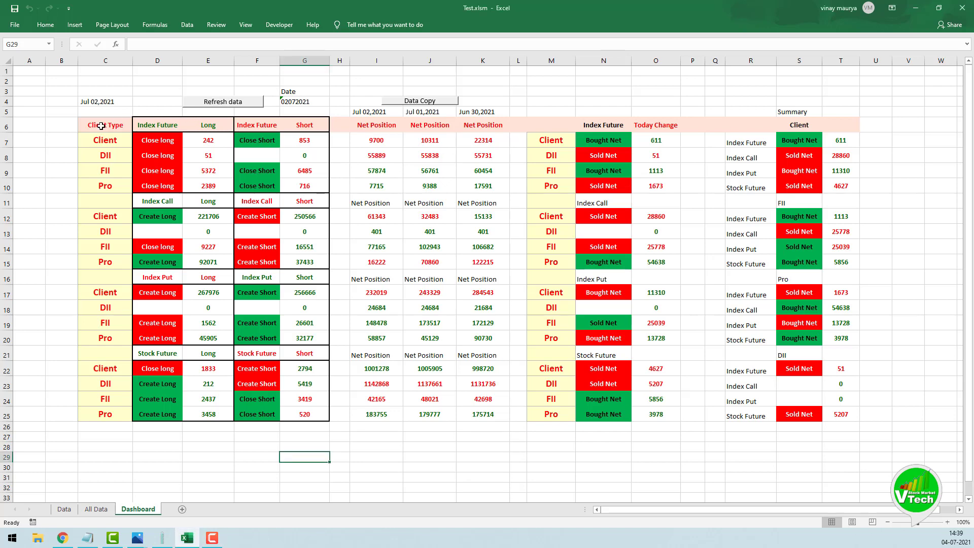
Apply the Check Cell style to the first header row C6:T6.
{"action": "left_click_drag", "start_coordinate": [101, 126], "coordinate": [828, 123]}
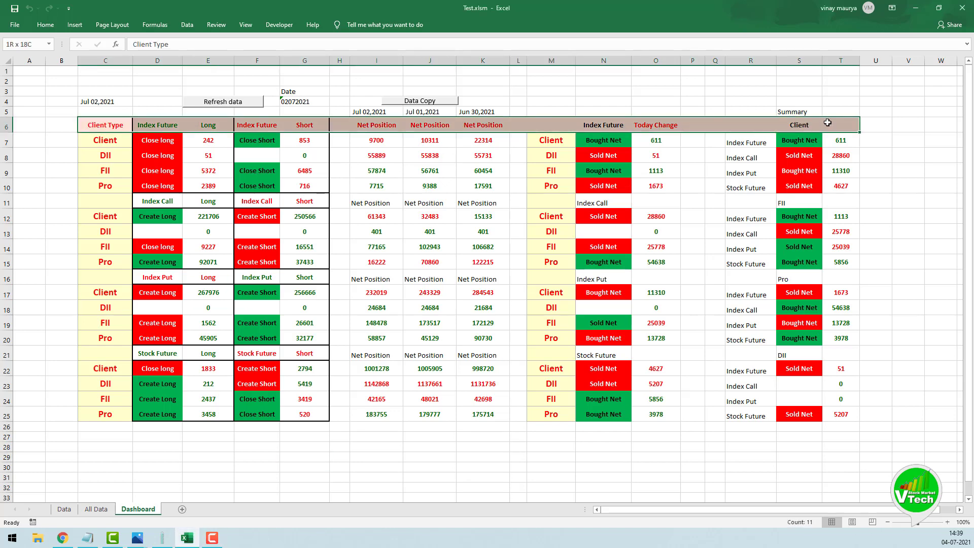
{"action": "left_click", "coordinate": [45, 24]}
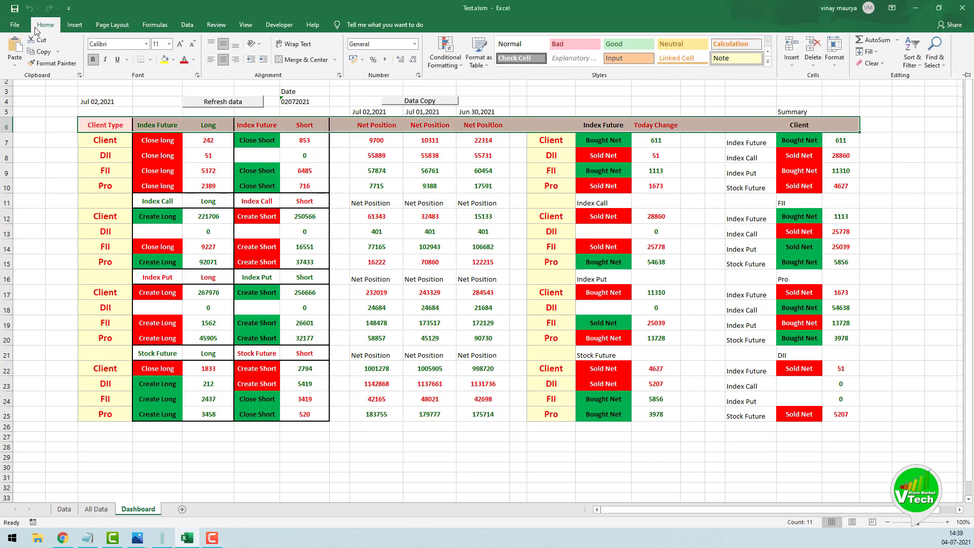
{"action": "left_click", "coordinate": [537, 59]}
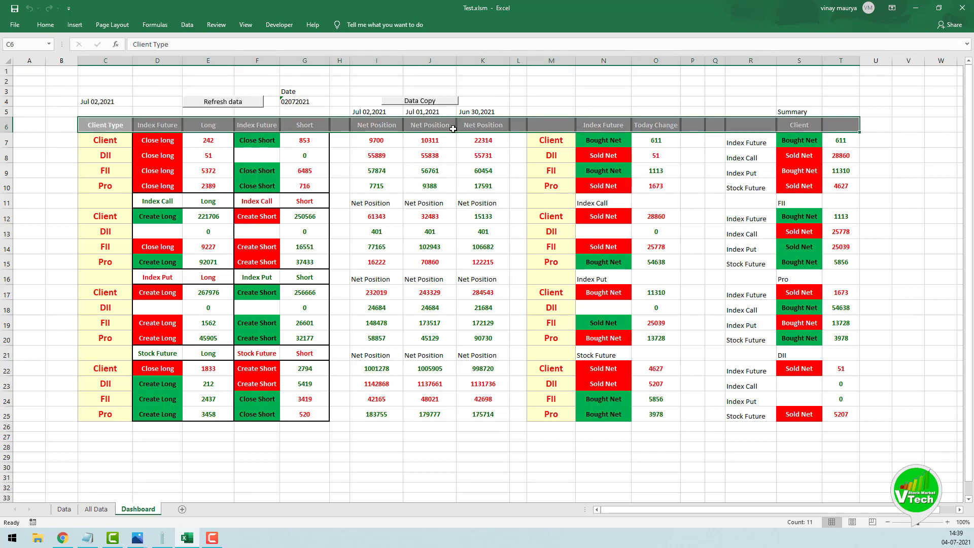
{"action": "left_click", "coordinate": [361, 145]}
Apply the Check Cell style to the Index Call header row C11:T11 and the Index Put header row C16:T16.
{"action": "left_click_drag", "start_coordinate": [108, 205], "coordinate": [867, 215]}
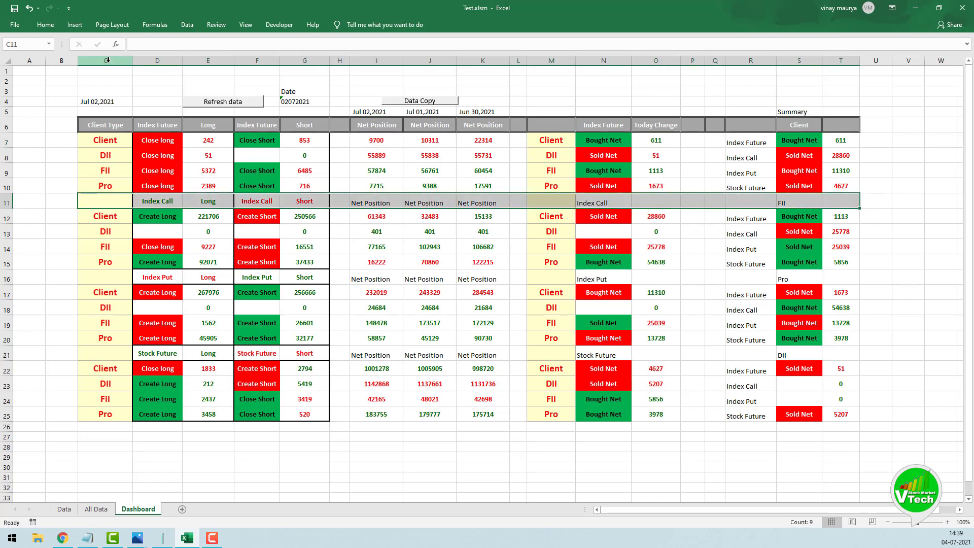
{"action": "left_click", "coordinate": [45, 24]}
{"action": "left_click", "coordinate": [520, 59]}
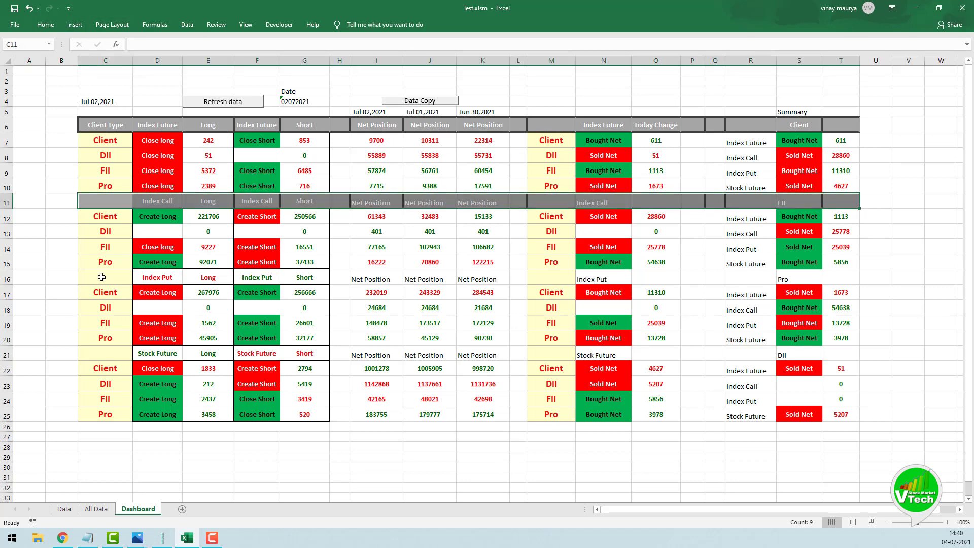
{"action": "left_click_drag", "start_coordinate": [102, 277], "coordinate": [833, 279]}
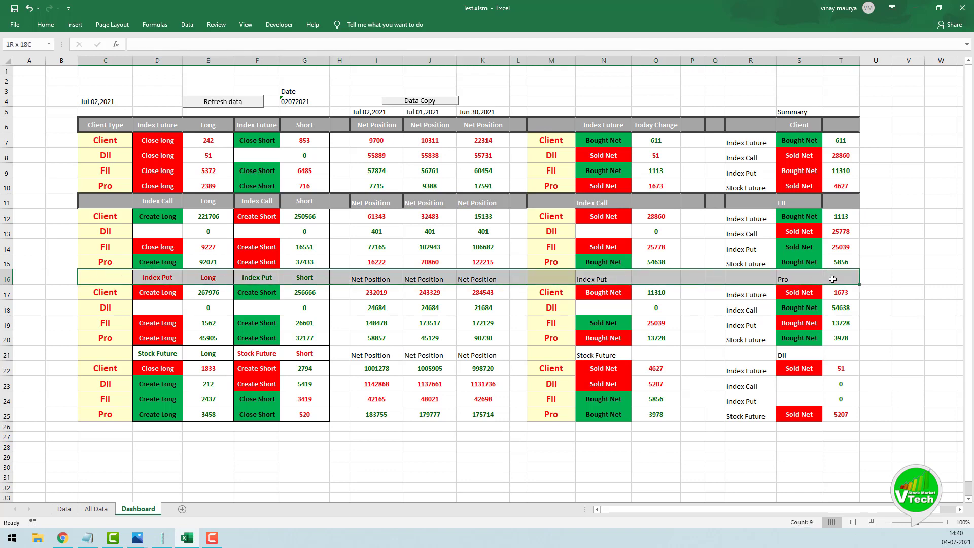
{"action": "left_click", "coordinate": [45, 25]}
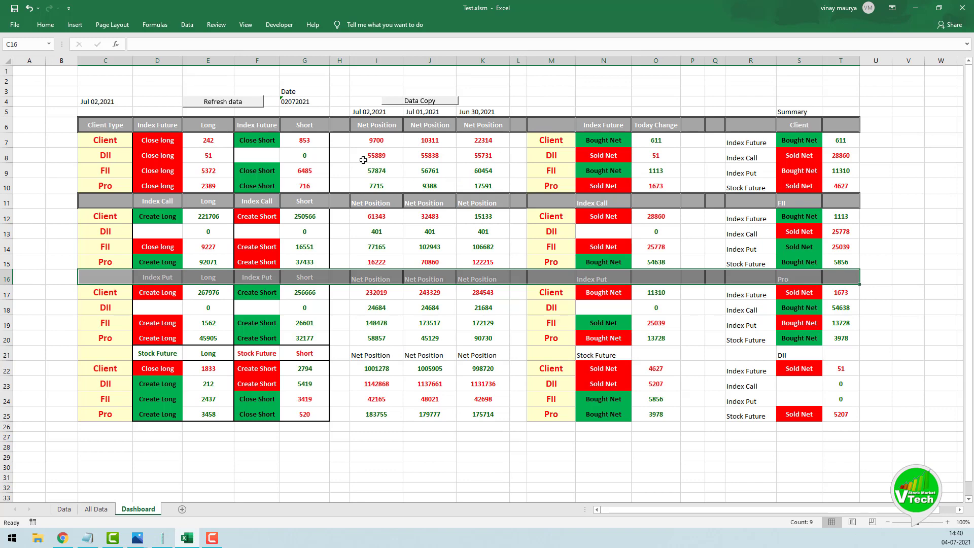
Centre the Index Put header row C16:T16 horizontally and vertically.
{"action": "left_click", "coordinate": [46, 25]}
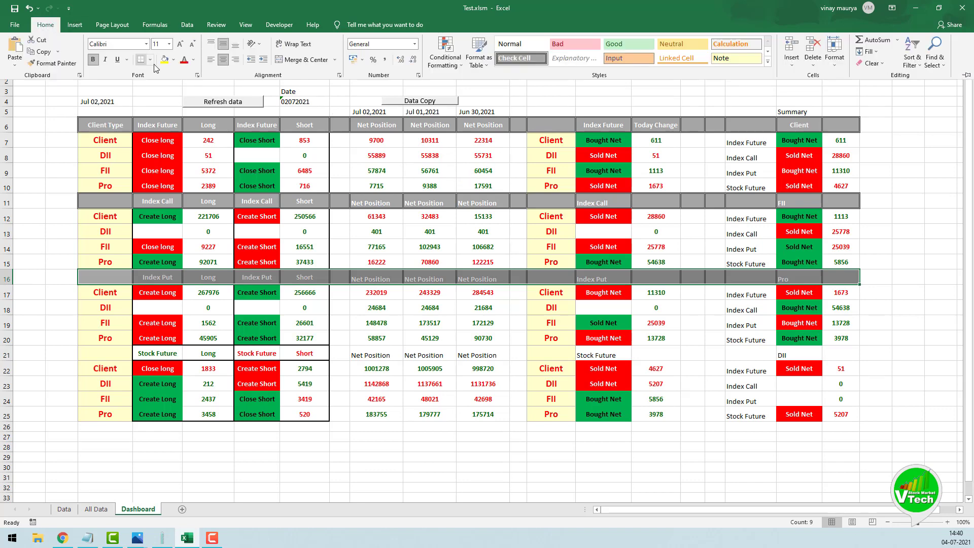
{"action": "left_click", "coordinate": [224, 46]}
{"action": "left_click", "coordinate": [223, 61]}
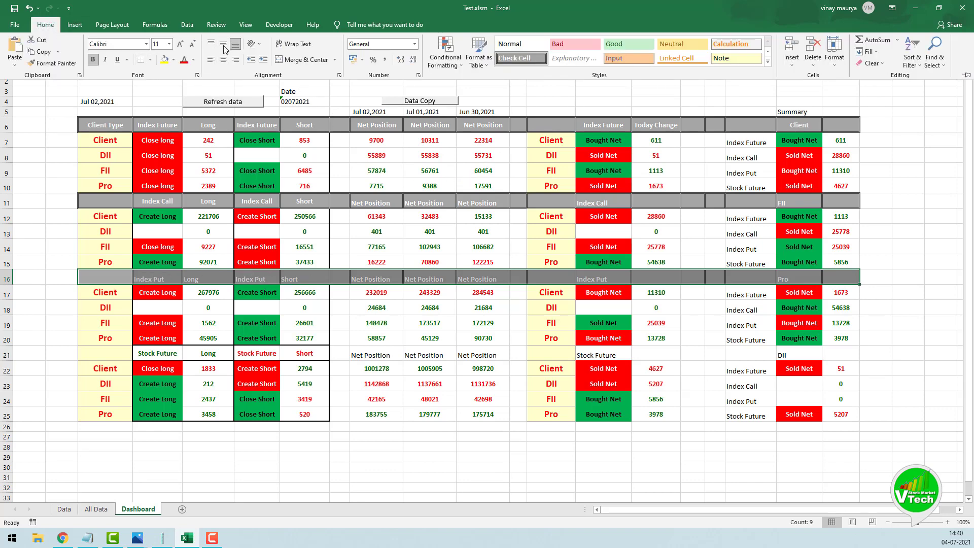
{"action": "left_click", "coordinate": [223, 46]}
{"action": "left_click", "coordinate": [224, 62]}
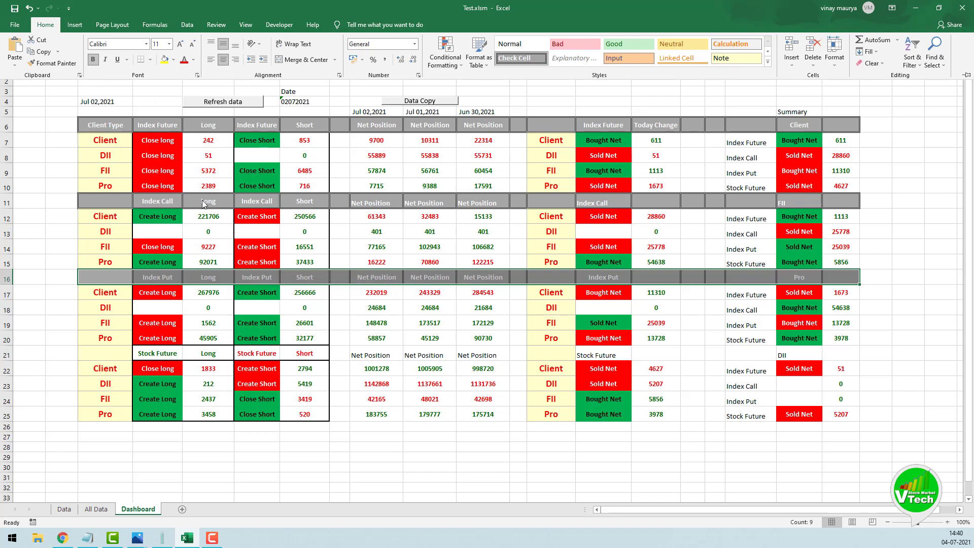
Centre the Index Call header row C11:T11 horizontally and vertically.
{"action": "left_click", "coordinate": [86, 201]}
{"action": "left_click_drag", "start_coordinate": [86, 202], "coordinate": [856, 202]}
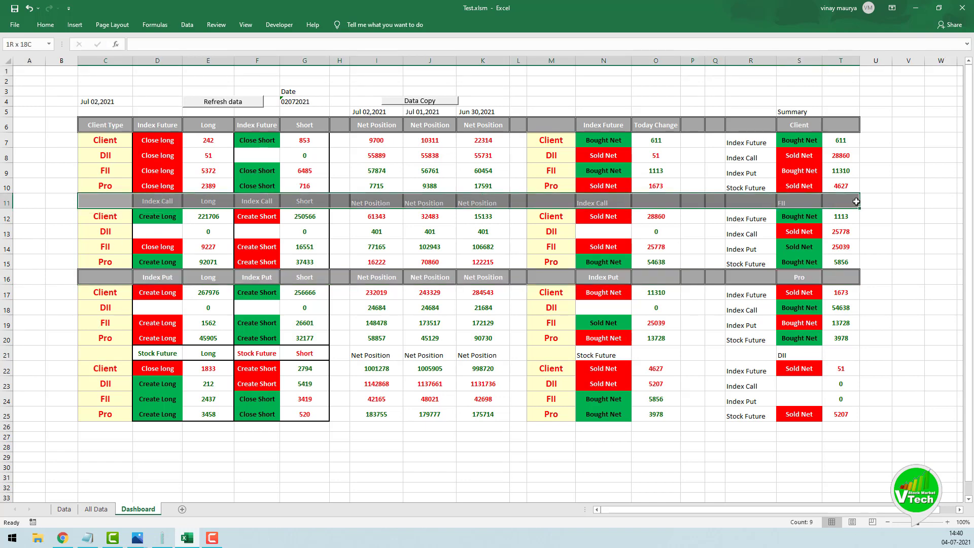
{"action": "left_click", "coordinate": [45, 24]}
{"action": "left_click", "coordinate": [224, 61]}
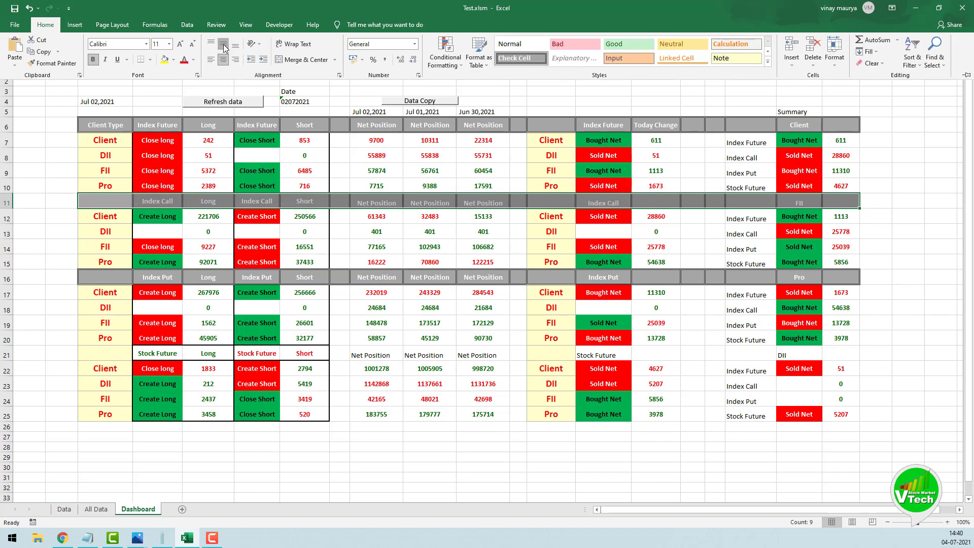
{"action": "left_click", "coordinate": [223, 46]}
{"action": "left_click", "coordinate": [224, 60]}
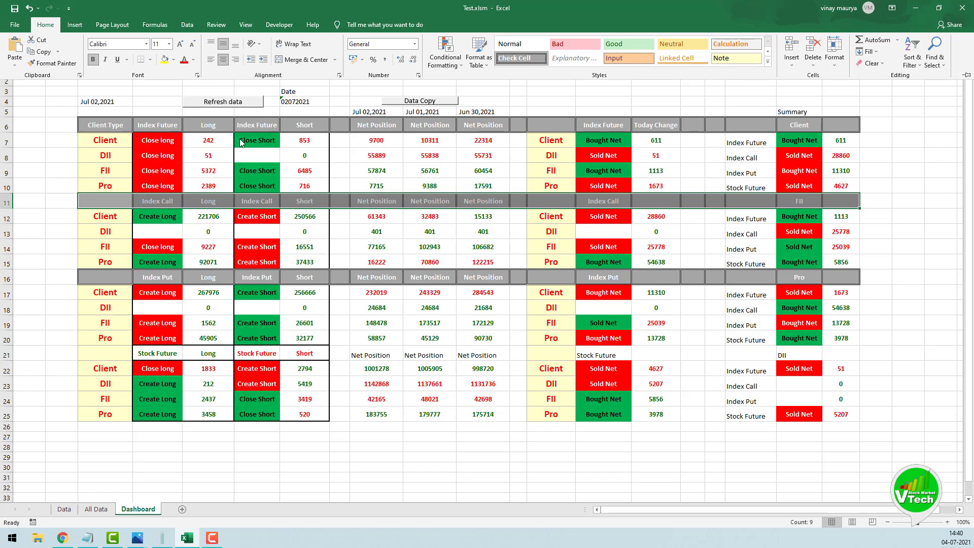
Centre the Stock Future header row C21:T21 both ways and apply the Check Cell style to it.
{"action": "left_click_drag", "start_coordinate": [113, 356], "coordinate": [843, 352]}
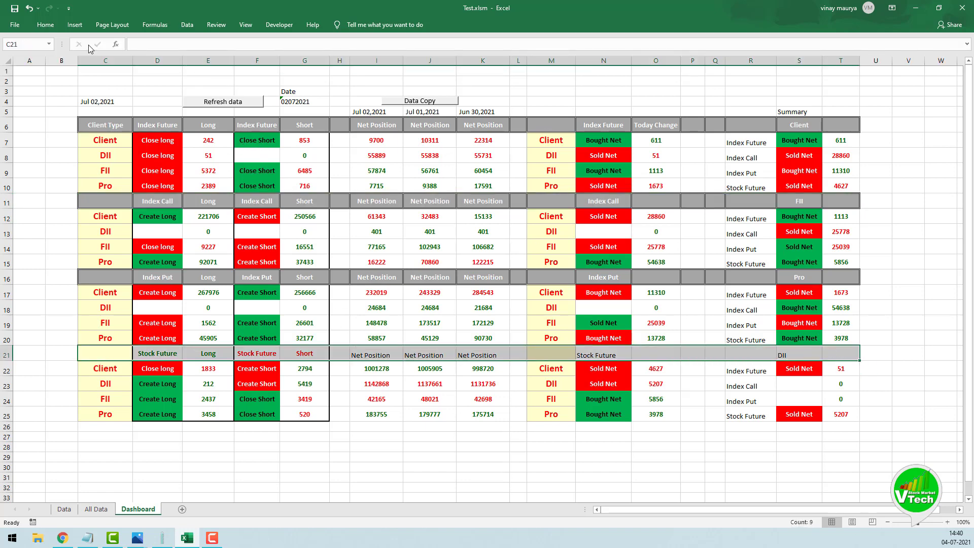
{"action": "left_click", "coordinate": [45, 25]}
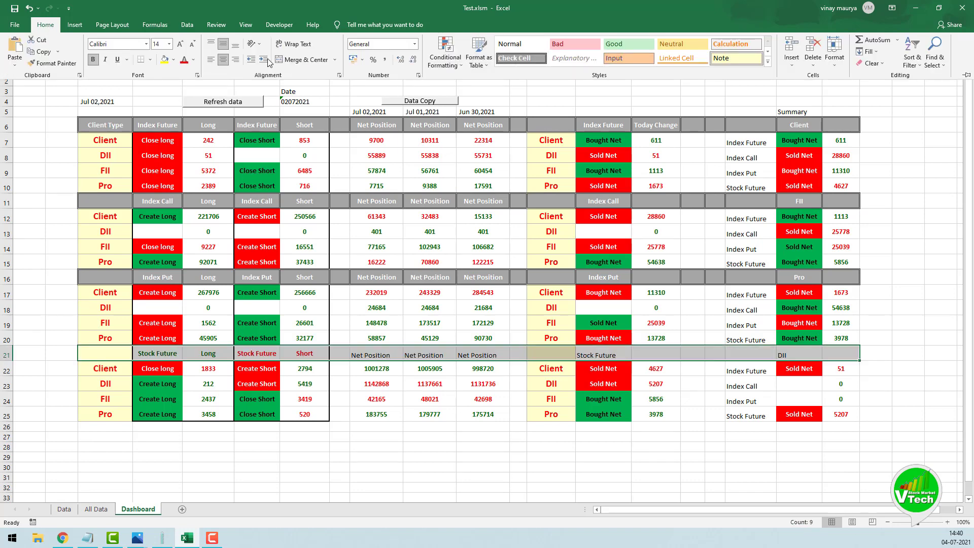
{"action": "left_click", "coordinate": [223, 59]}
{"action": "left_click", "coordinate": [226, 47]}
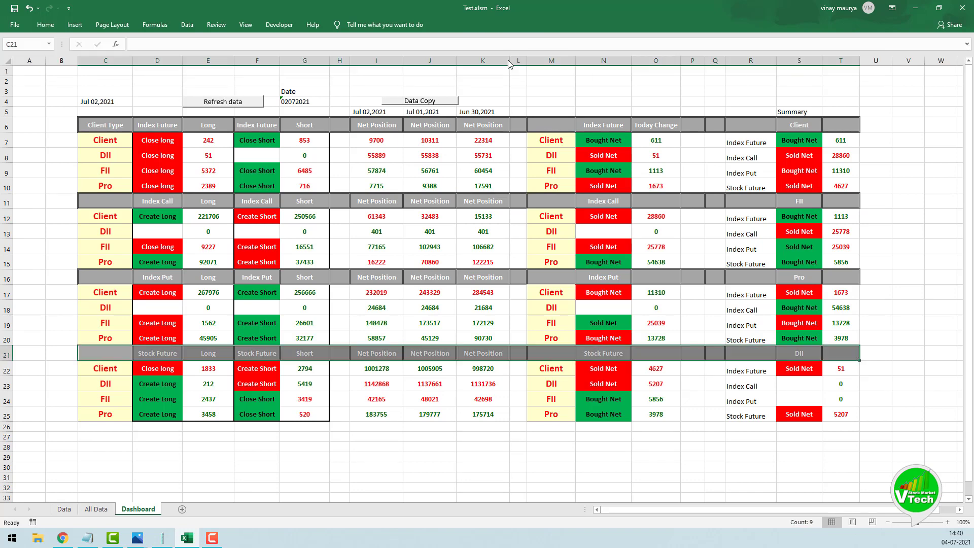
{"action": "left_click", "coordinate": [178, 440]}
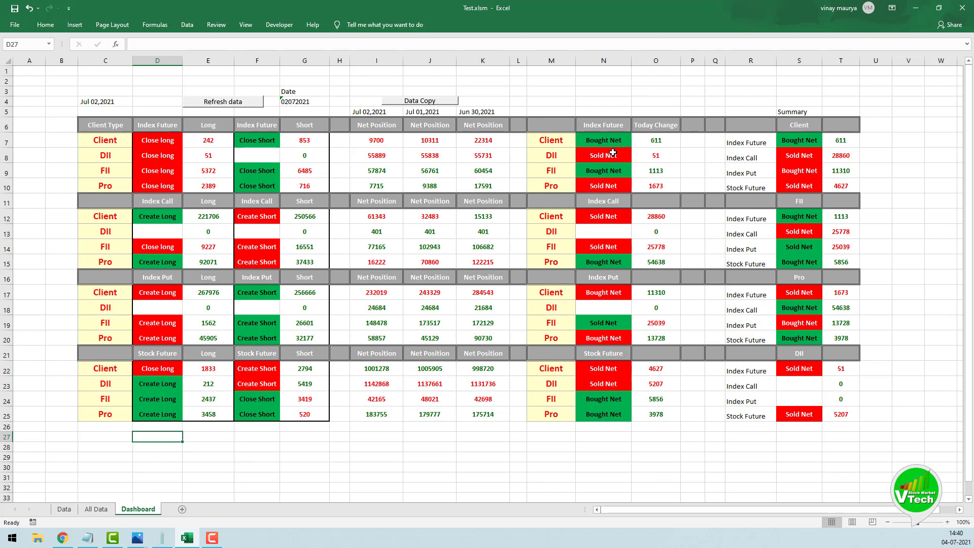
Merge and centre the Summary title across R5:T5.
{"action": "left_click_drag", "start_coordinate": [355, 113], "coordinate": [834, 112]}
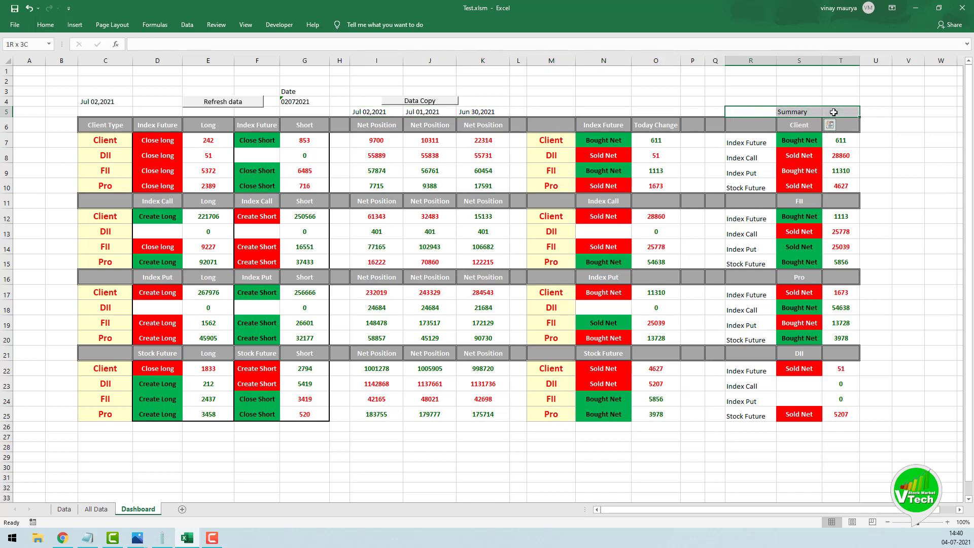
{"action": "left_click", "coordinate": [45, 25]}
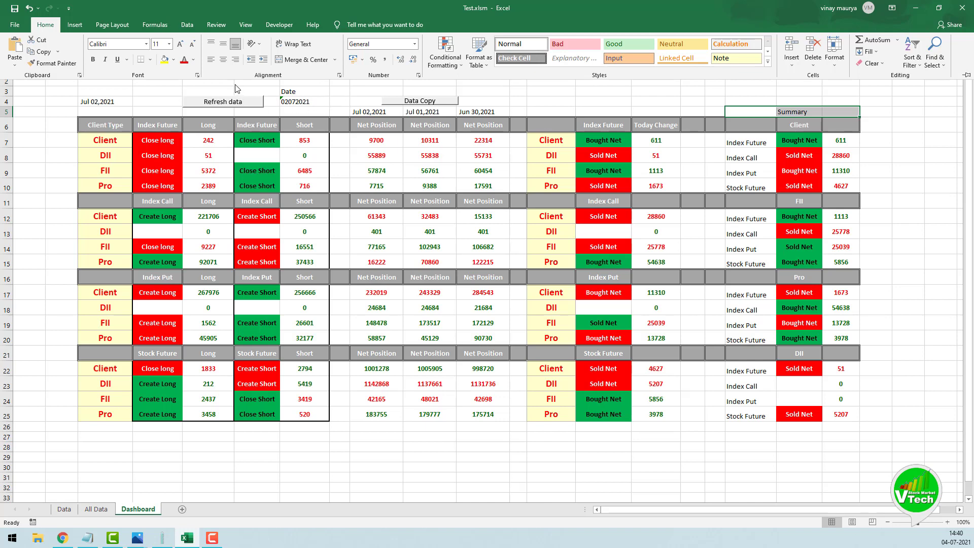
{"action": "left_click", "coordinate": [301, 59]}
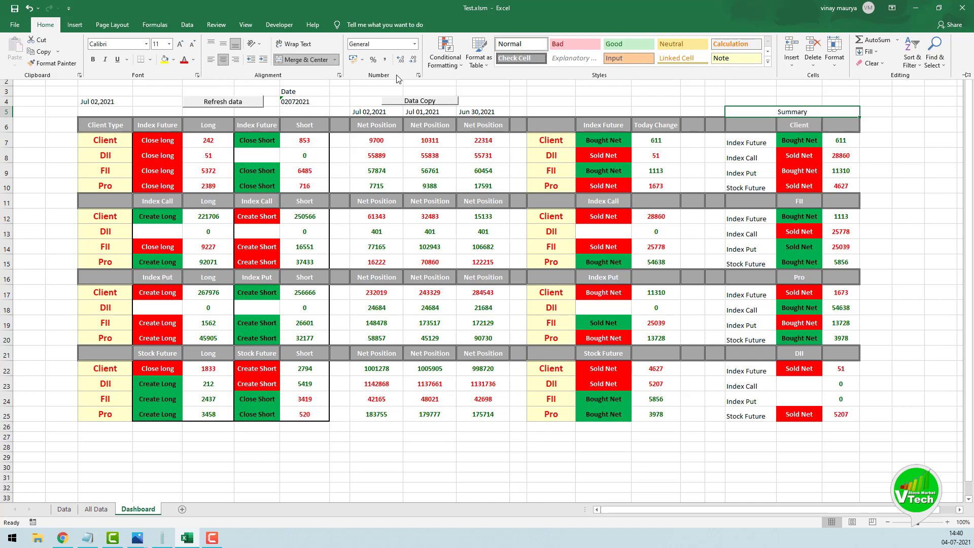
Apply the Note style to the dates and Summary row I5:T5.
{"action": "left_click", "coordinate": [801, 114]}
{"action": "left_click_drag", "start_coordinate": [363, 111], "coordinate": [805, 111]}
{"action": "left_click", "coordinate": [45, 24]}
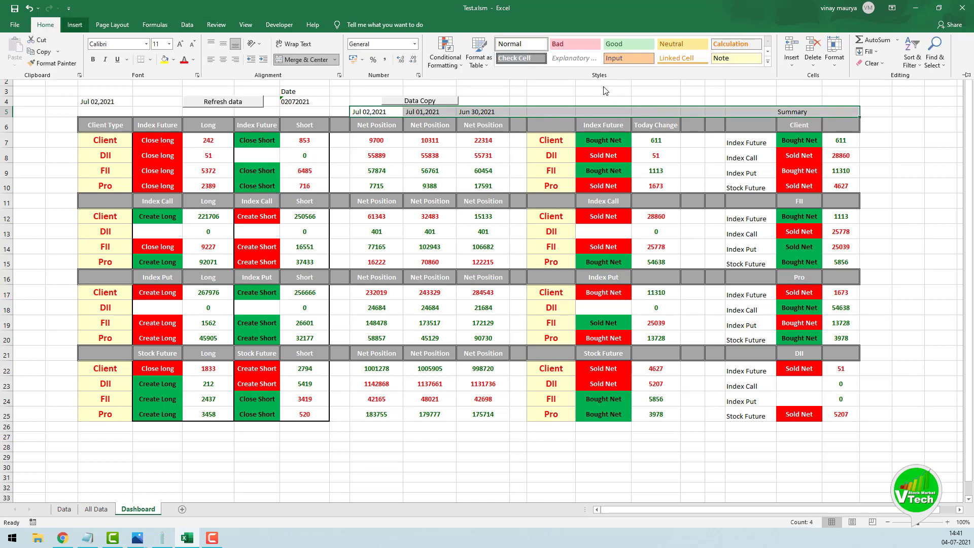
{"action": "left_click", "coordinate": [741, 58]}
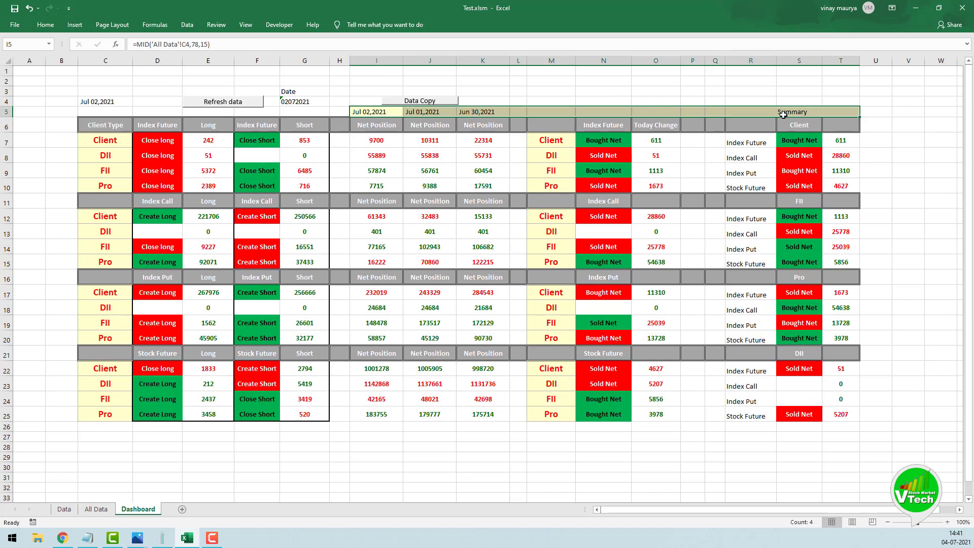
Make the text of the dates and Summary row I5:T5 bold and red.
{"action": "left_click", "coordinate": [45, 25]}
{"action": "left_click", "coordinate": [94, 60]}
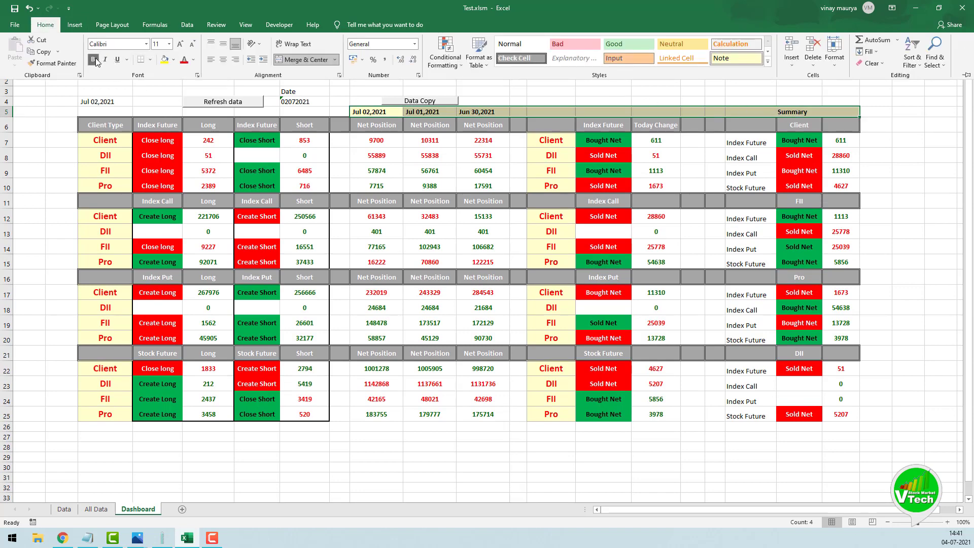
{"action": "left_click", "coordinate": [185, 60]}
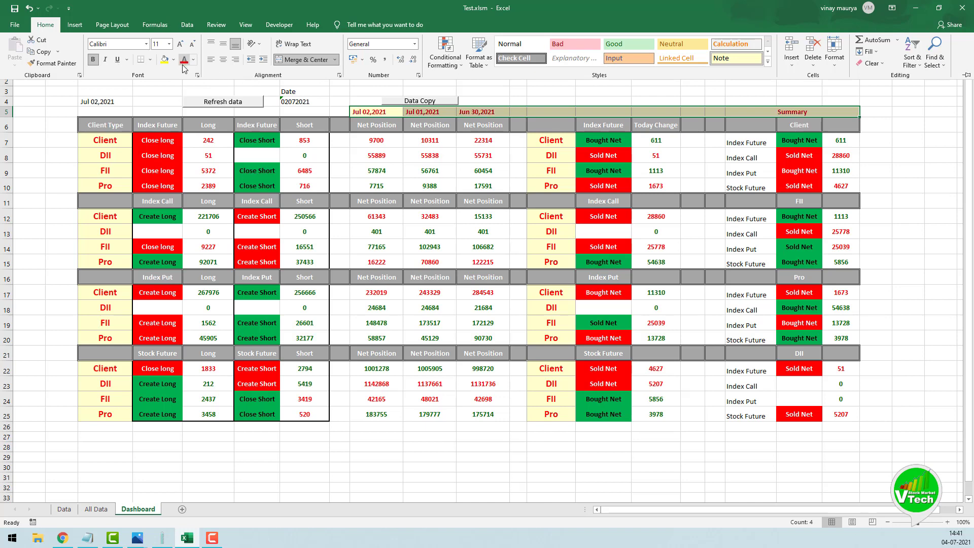
Merge and centre the Client heading across R6:T6 and the FII heading across R11:T11.
{"action": "left_click", "coordinate": [878, 136]}
{"action": "left_click", "coordinate": [887, 142]}
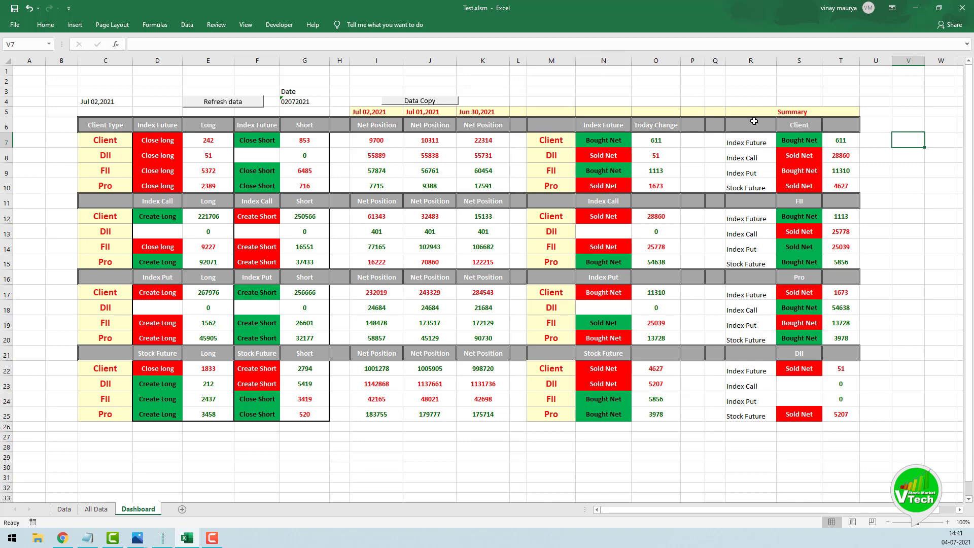
{"action": "left_click_drag", "start_coordinate": [761, 127], "coordinate": [835, 127]}
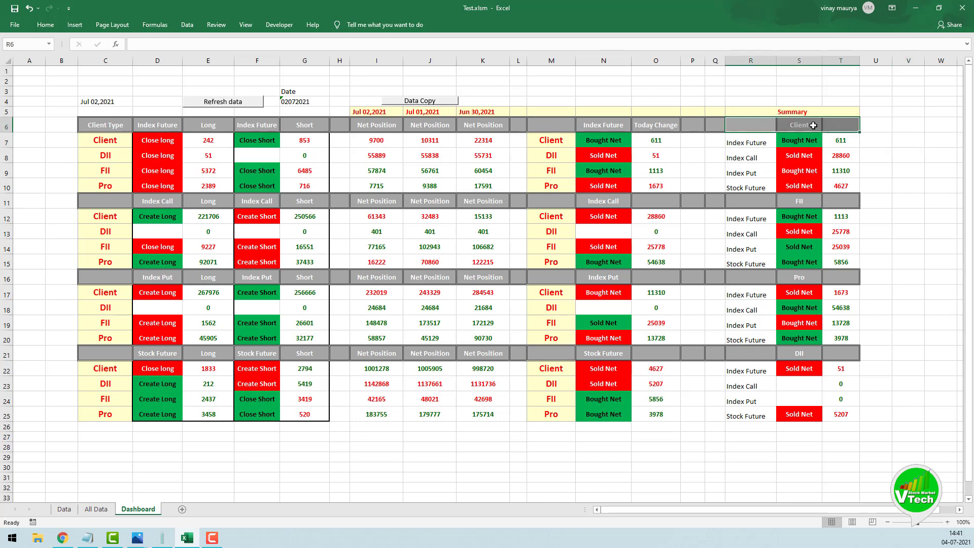
{"action": "left_click", "coordinate": [46, 24]}
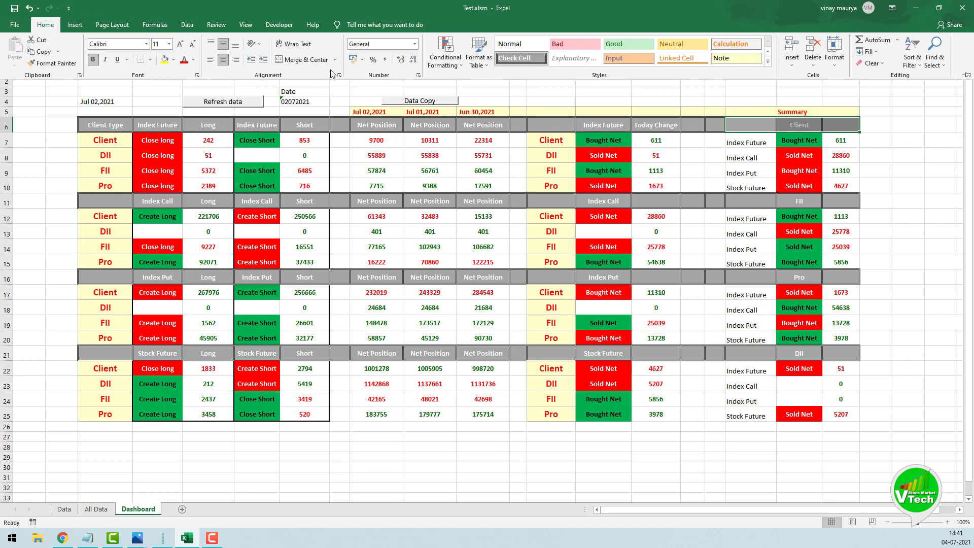
{"action": "left_click", "coordinate": [300, 61]}
{"action": "left_click_drag", "start_coordinate": [748, 200], "coordinate": [830, 201]}
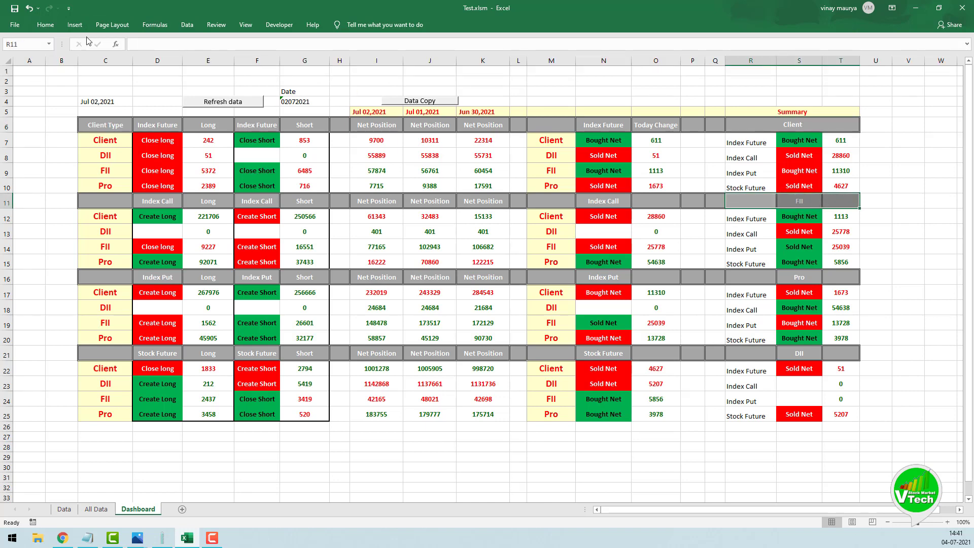
{"action": "left_click", "coordinate": [45, 24]}
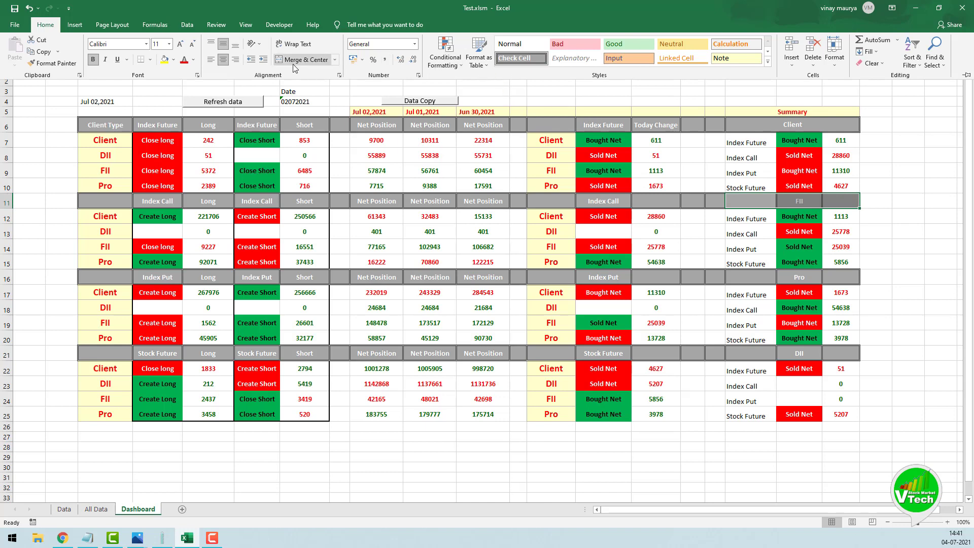
{"action": "left_click", "coordinate": [293, 63]}
Merge and centre the Pro heading across R16:T16 and the DII heading across R21:T21.
{"action": "left_click_drag", "start_coordinate": [734, 274], "coordinate": [840, 277]}
{"action": "left_click", "coordinate": [45, 25]}
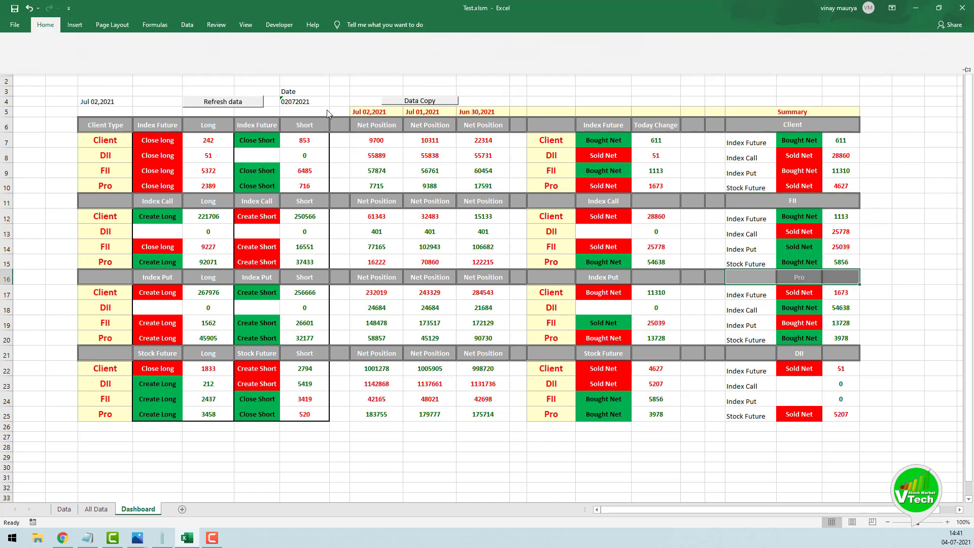
{"action": "left_click", "coordinate": [292, 62]}
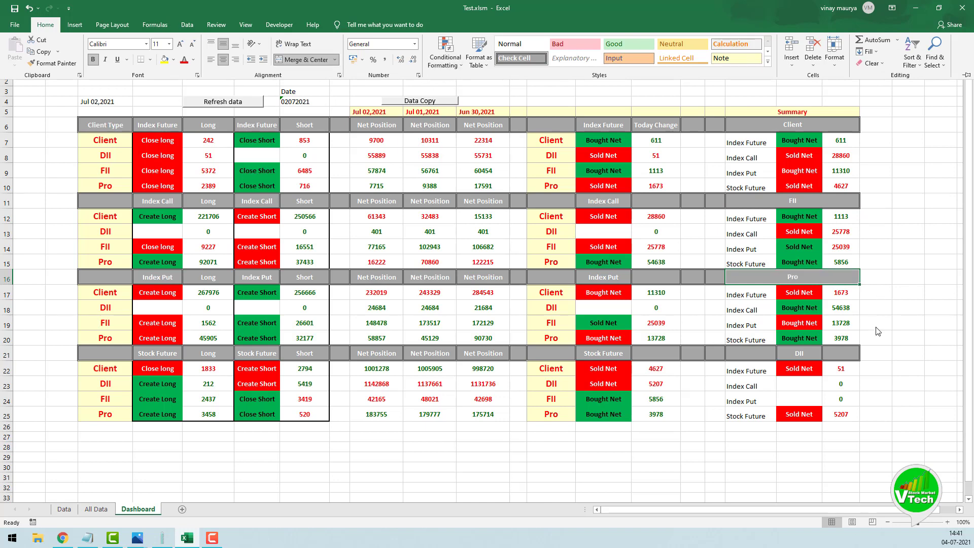
{"action": "left_click", "coordinate": [739, 351]}
{"action": "left_click_drag", "start_coordinate": [739, 352], "coordinate": [840, 353]}
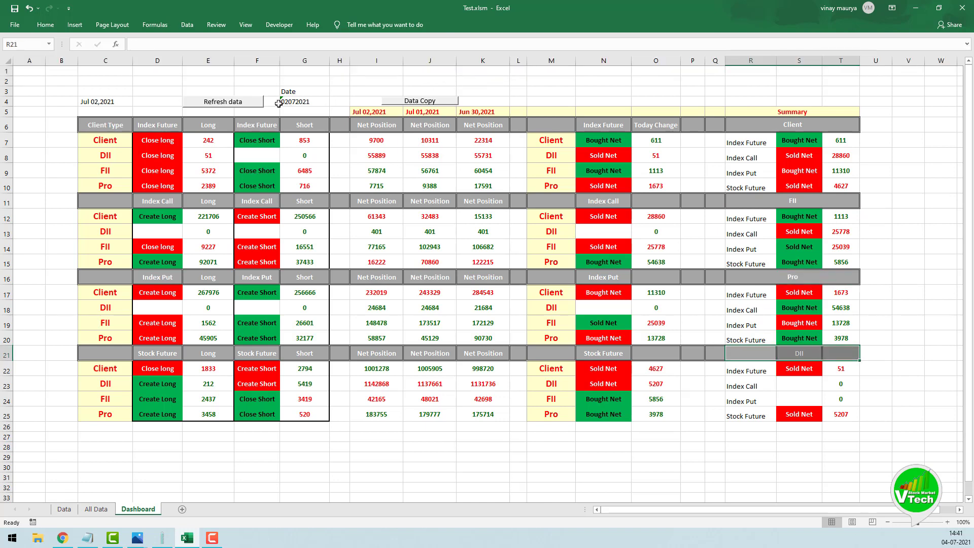
{"action": "left_click", "coordinate": [46, 25]}
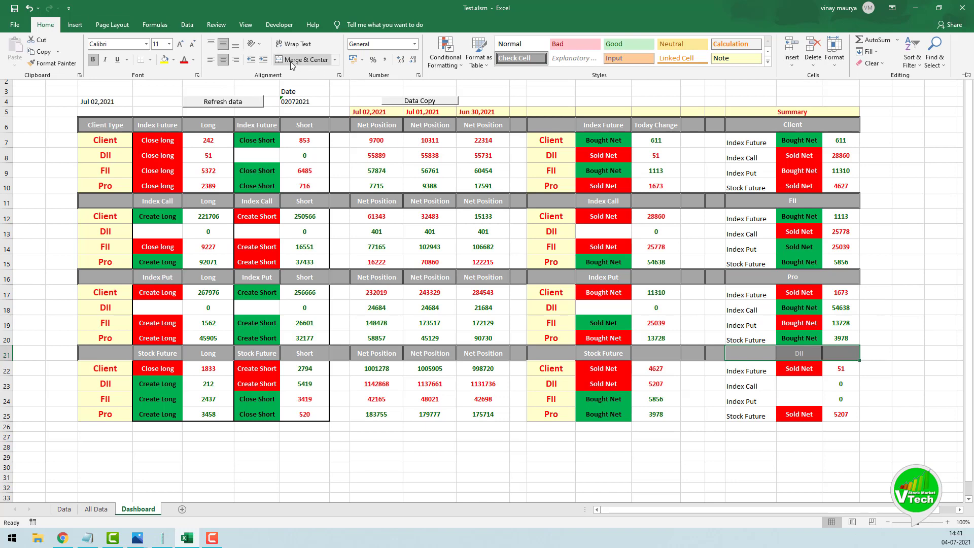
{"action": "left_click", "coordinate": [299, 60]}
{"action": "left_click", "coordinate": [749, 431]}
{"action": "left_click", "coordinate": [748, 428]}
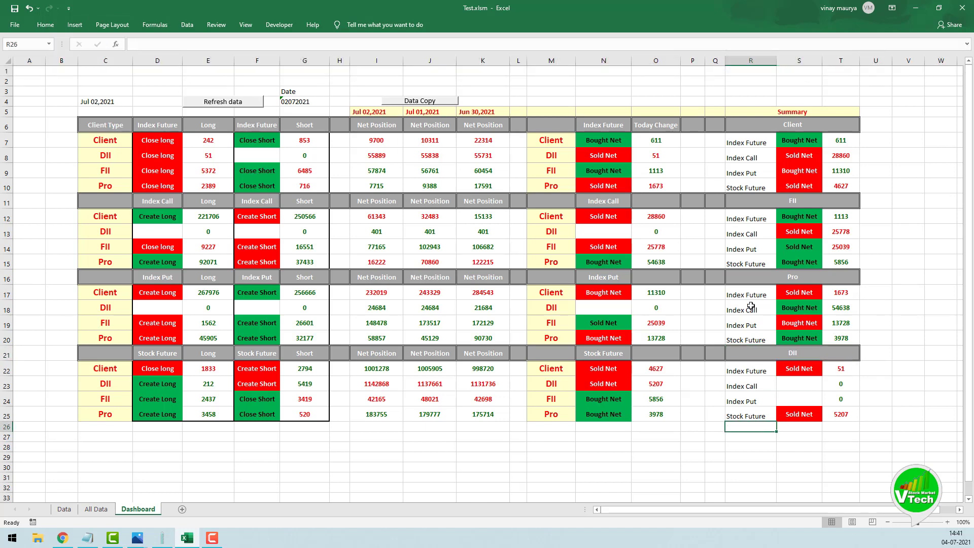
Apply the Note style to the Summary block's row labels R7:R10, R12:R15, R17:R20 and R22:R25.
{"action": "left_click_drag", "start_coordinate": [747, 143], "coordinate": [746, 334]}
{"action": "left_click_drag", "start_coordinate": [742, 367], "coordinate": [742, 415], "text": "ctrl"}
{"action": "left_click", "coordinate": [45, 25]}
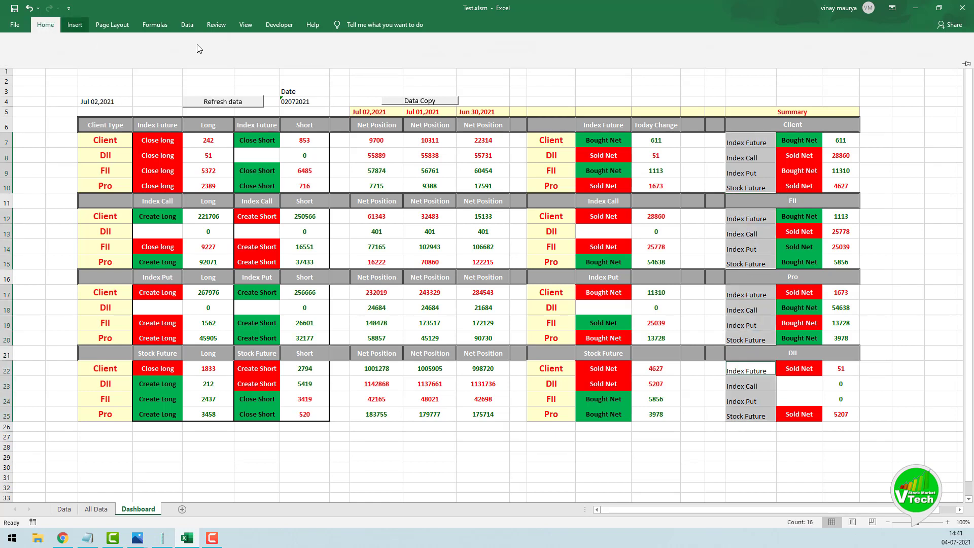
{"action": "left_click", "coordinate": [728, 60]}
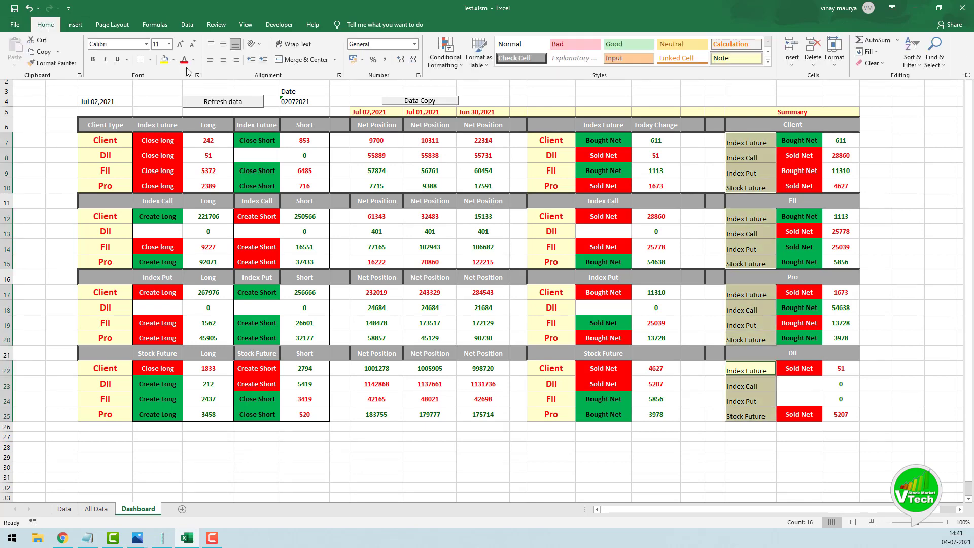
Centre the Summary row labels in column R both ways and make their text bold and red.
{"action": "left_click", "coordinate": [223, 44]}
{"action": "left_click", "coordinate": [224, 60]}
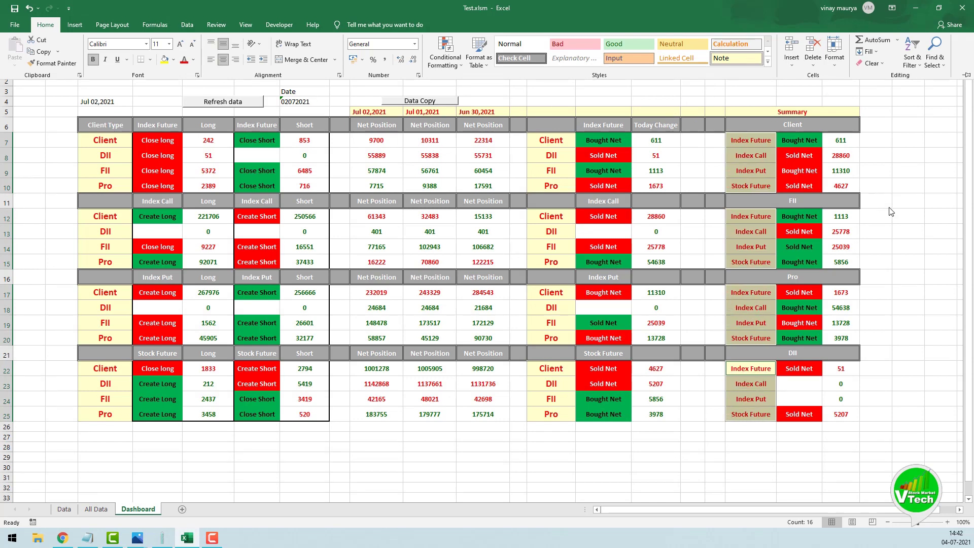
{"action": "left_click", "coordinate": [742, 449]}
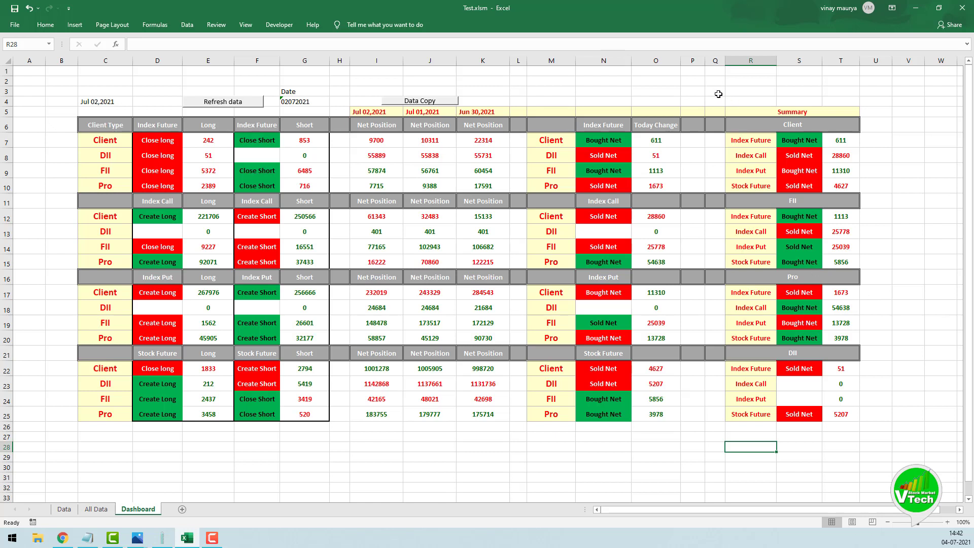
Delete the spare empty column P before the Summary block and slightly narrow the remaining spacer column.
{"action": "left_click", "coordinate": [692, 60]}
{"action": "right_click", "coordinate": [692, 60]}
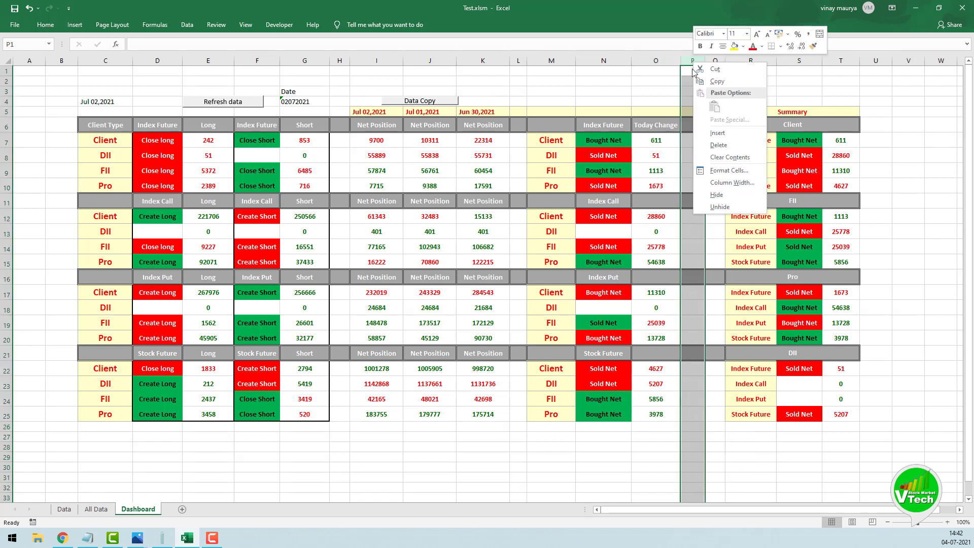
{"action": "left_click", "coordinate": [719, 145]}
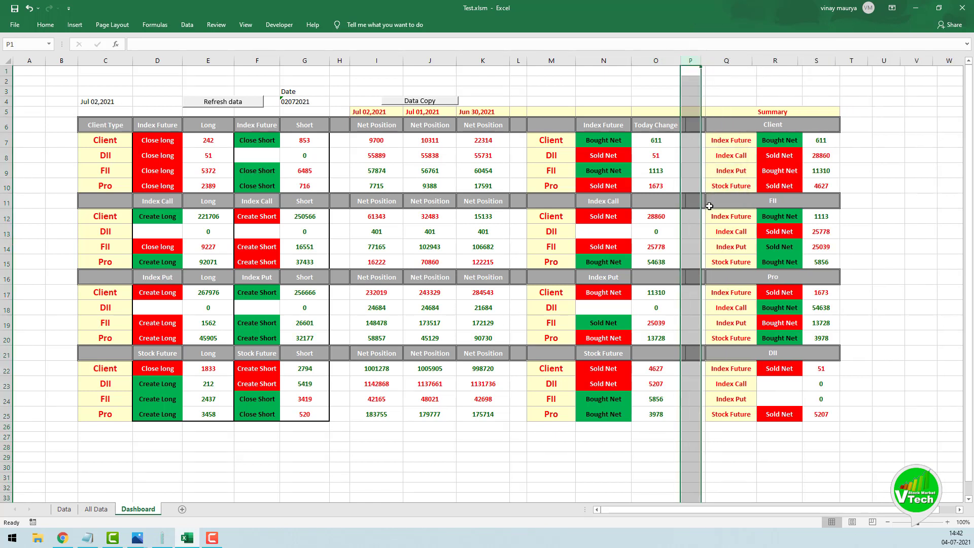
{"action": "left_click", "coordinate": [619, 444]}
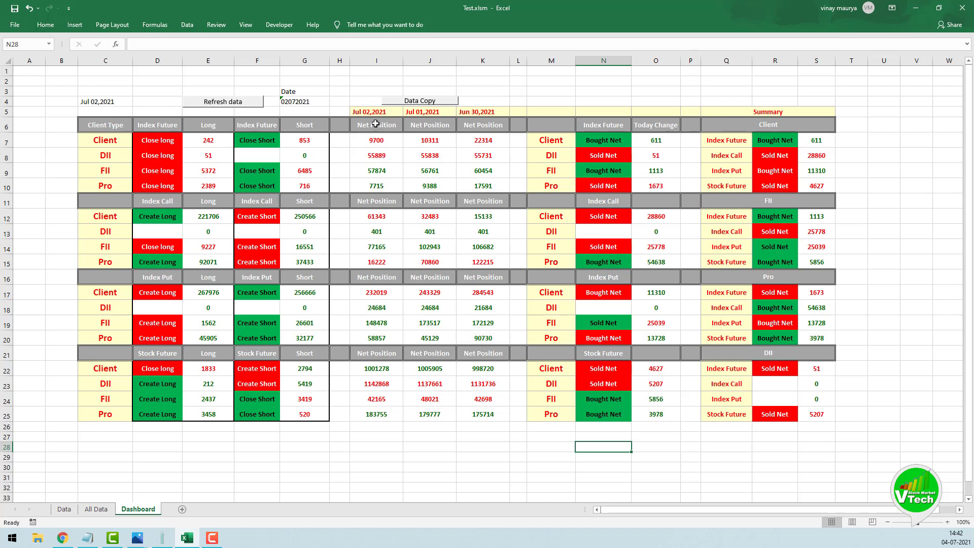
Add an outside border around the Jul 02,2021 net position column I5:I25.
{"action": "left_click_drag", "start_coordinate": [370, 112], "coordinate": [379, 410]}
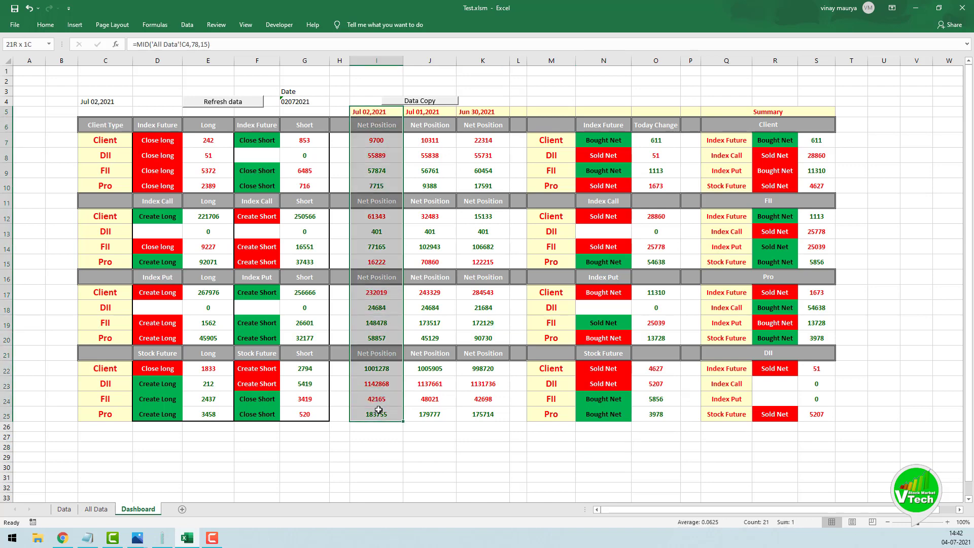
{"action": "left_click", "coordinate": [45, 24]}
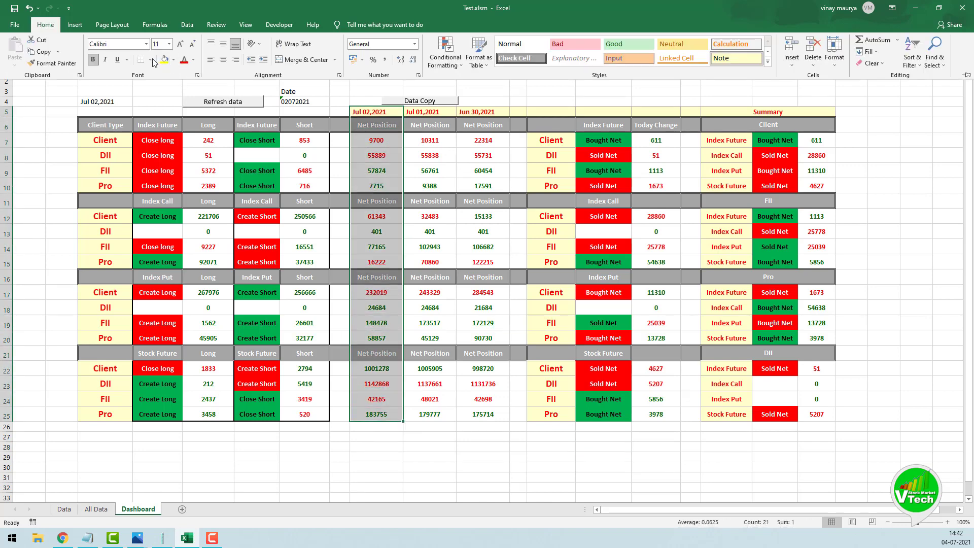
{"action": "left_click", "coordinate": [152, 61]}
{"action": "left_click", "coordinate": [167, 163]}
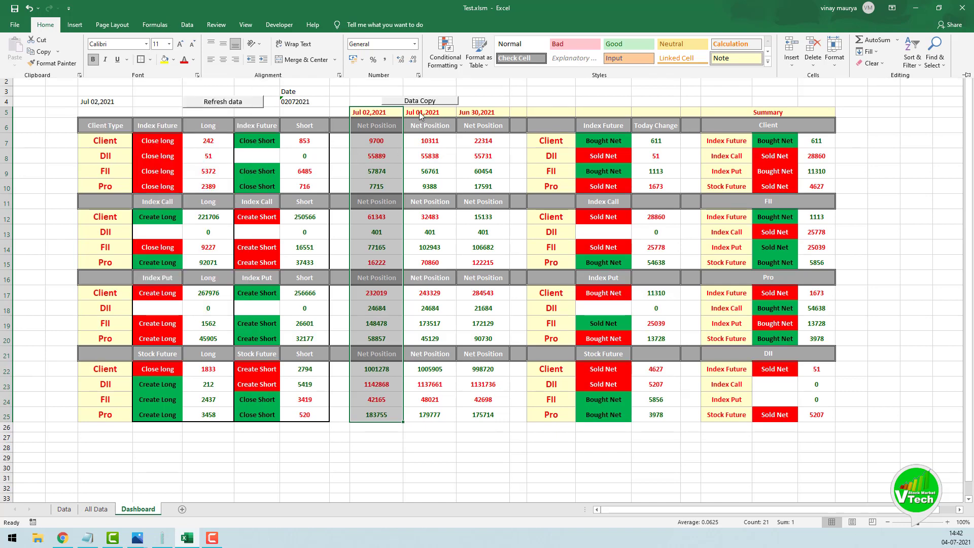
Add separate outside borders around the Jul 01,2021 column J5:J25 and the Jun 30,2021 column K5:K25.
{"action": "left_click_drag", "start_coordinate": [419, 111], "coordinate": [418, 394]}
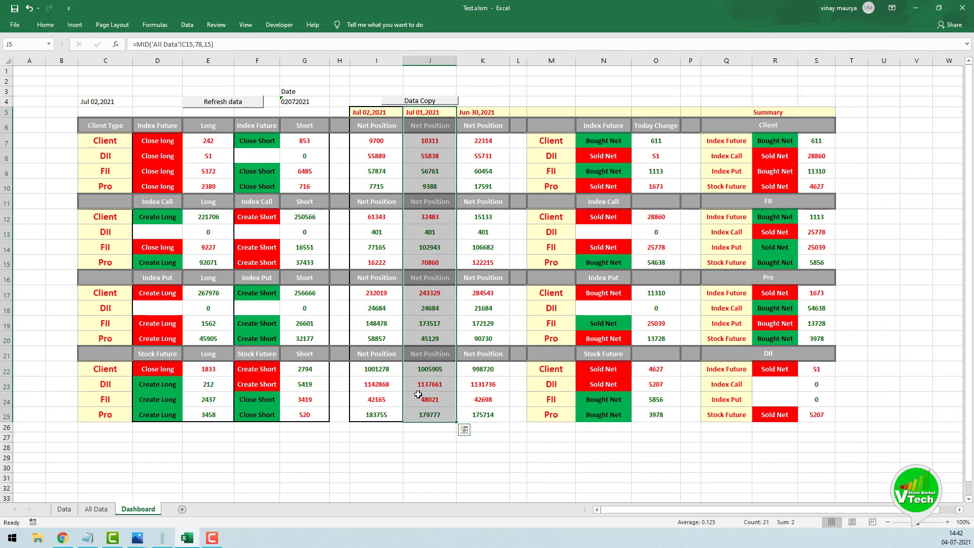
{"action": "left_click", "coordinate": [45, 24]}
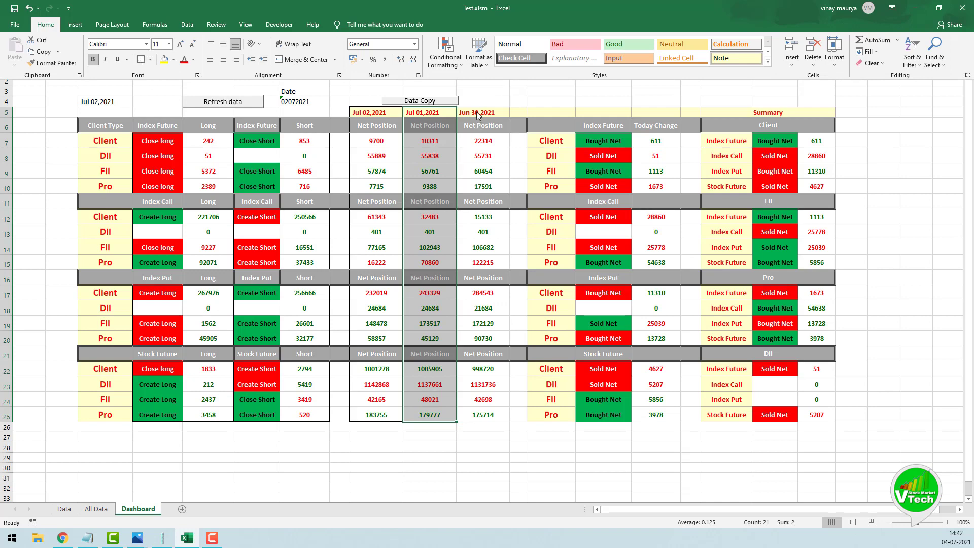
{"action": "left_click_drag", "start_coordinate": [477, 113], "coordinate": [476, 416]}
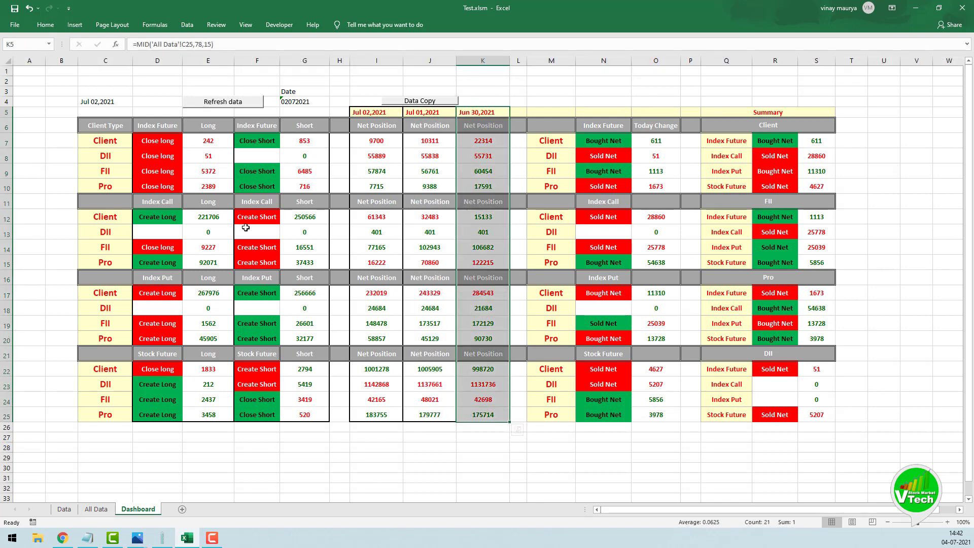
{"action": "left_click", "coordinate": [46, 24]}
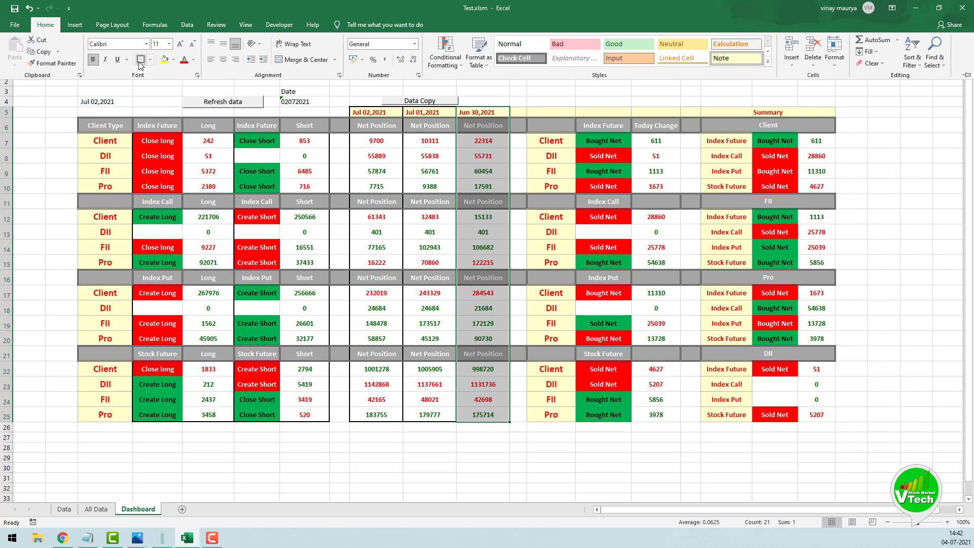
{"action": "left_click", "coordinate": [592, 447]}
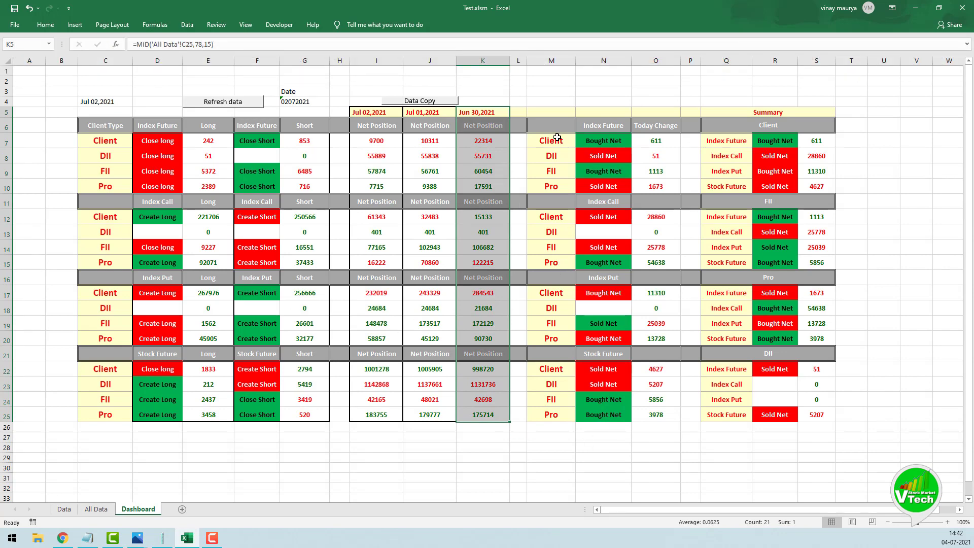
Add outside borders around the Today Change area's Index Future block M6:O10 and Index Call block M11:O15.
{"action": "left_click_drag", "start_coordinate": [537, 123], "coordinate": [653, 189]}
{"action": "left_click", "coordinate": [53, 28]}
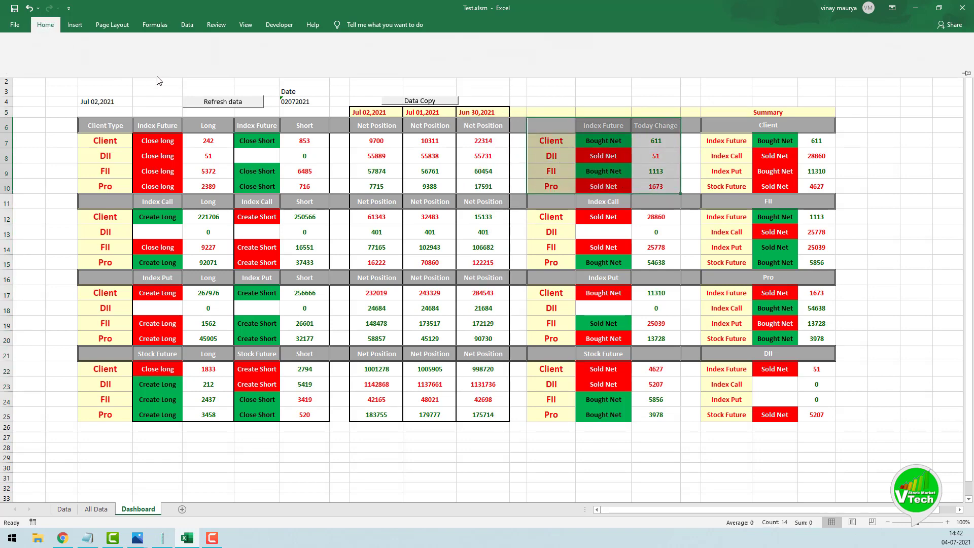
{"action": "left_click", "coordinate": [539, 202]}
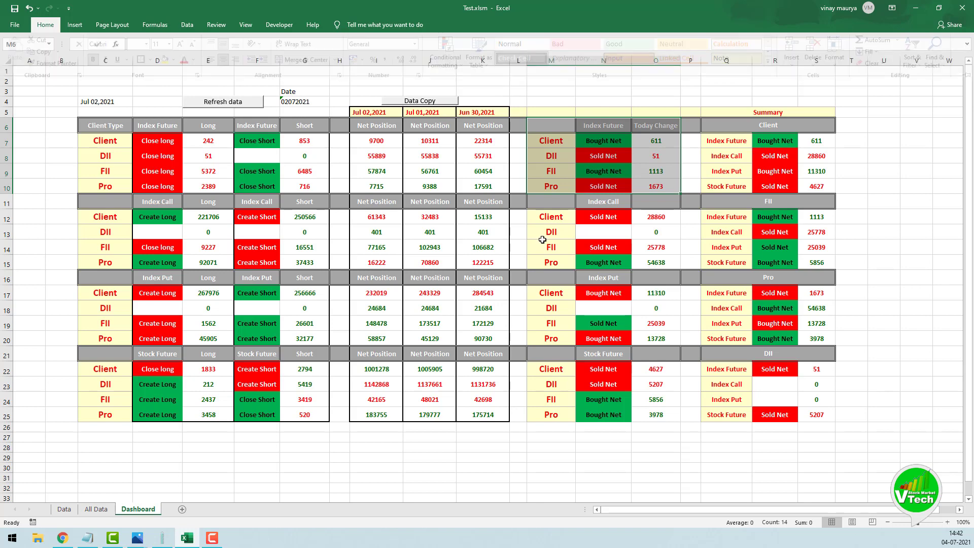
{"action": "left_click_drag", "start_coordinate": [540, 203], "coordinate": [655, 269]}
{"action": "left_click", "coordinate": [45, 24]}
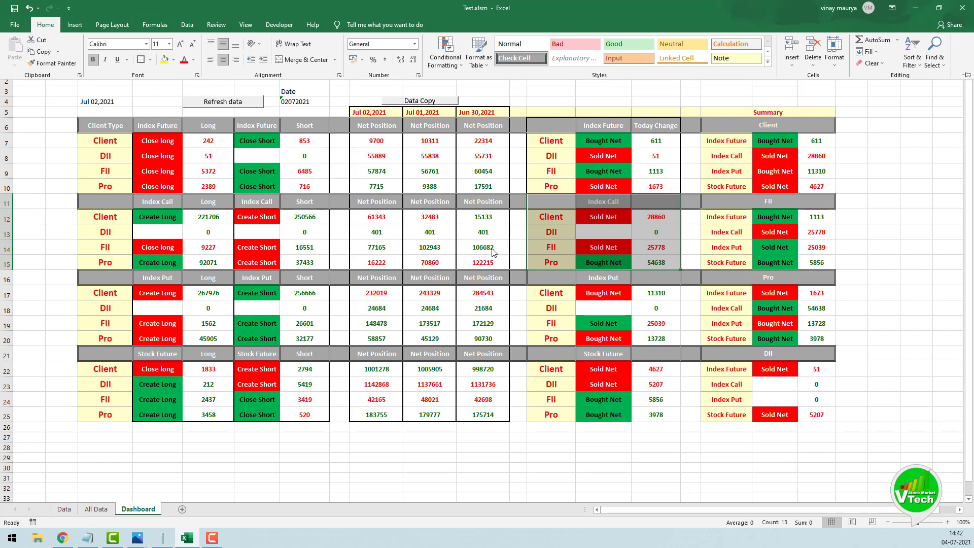
Add outside borders around the Index Put block M16:O20 and the Stock Future block M21:O25.
{"action": "left_click", "coordinate": [687, 277]}
{"action": "left_click_drag", "start_coordinate": [546, 294], "coordinate": [654, 343]}
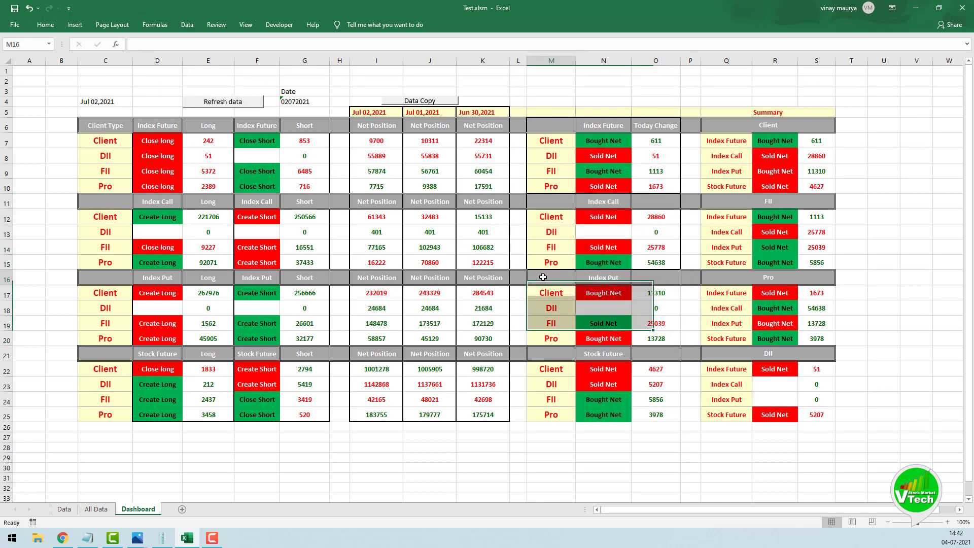
{"action": "left_click_drag", "start_coordinate": [542, 277], "coordinate": [643, 336]}
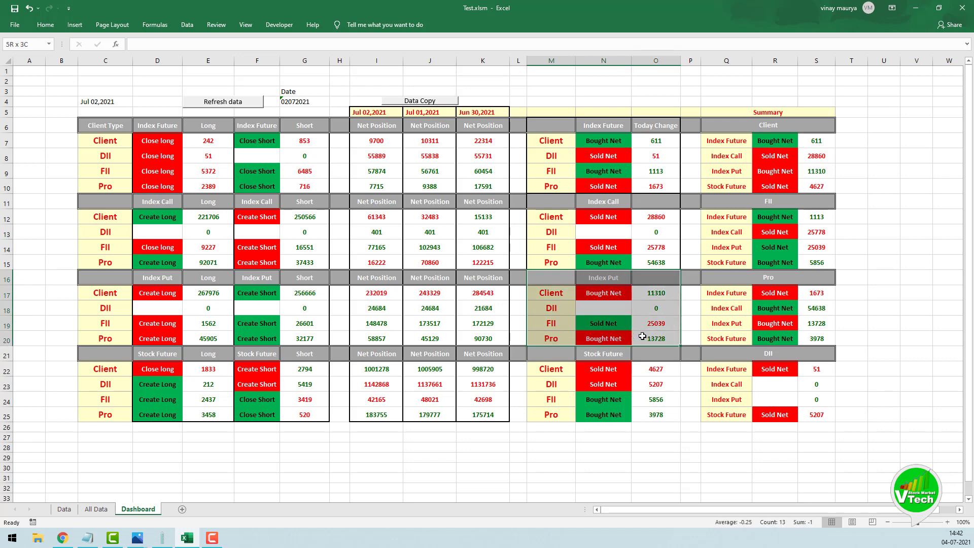
{"action": "left_click", "coordinate": [45, 25]}
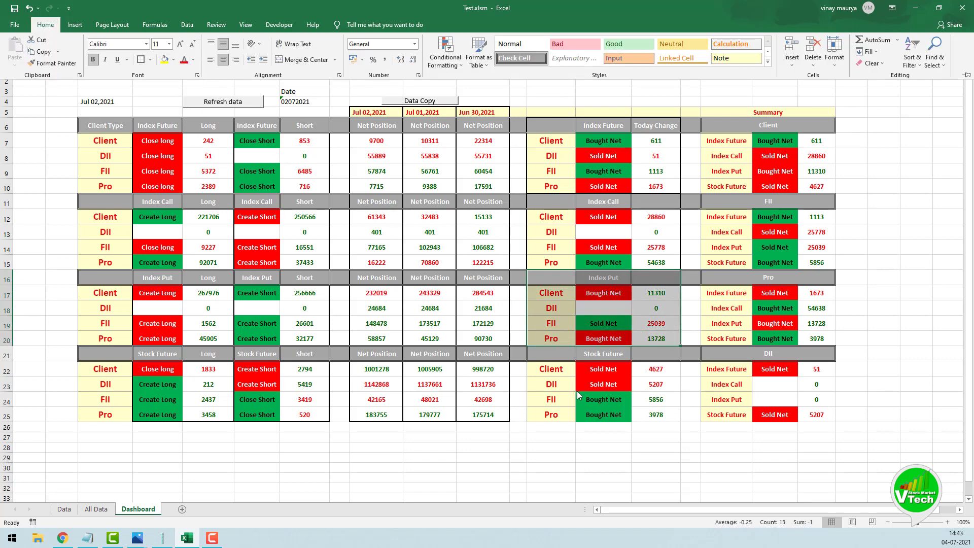
{"action": "left_click_drag", "start_coordinate": [540, 355], "coordinate": [660, 417]}
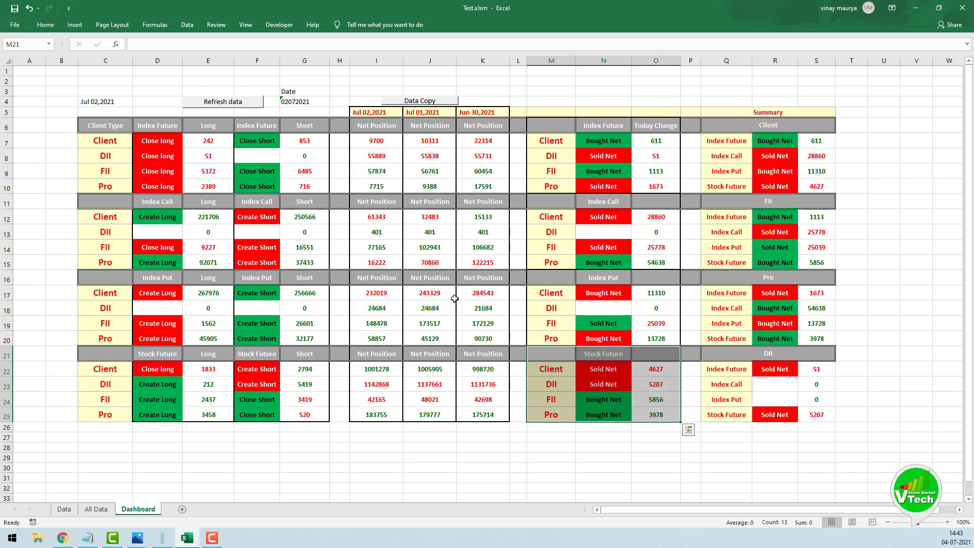
{"action": "left_click", "coordinate": [45, 25]}
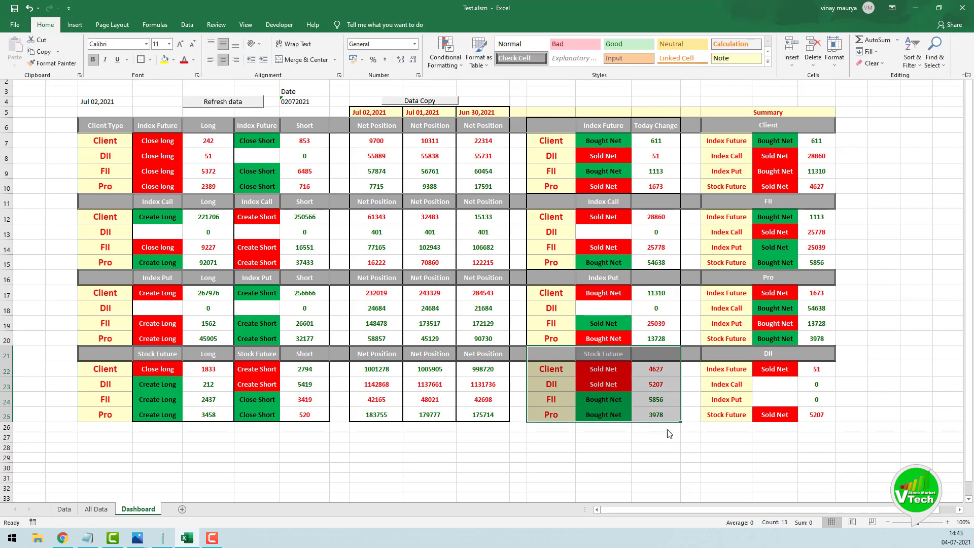
{"action": "left_click", "coordinate": [682, 434]}
Narrow the spacer column P between the Today Change and Summary blocks.
{"action": "left_click", "coordinate": [710, 445]}
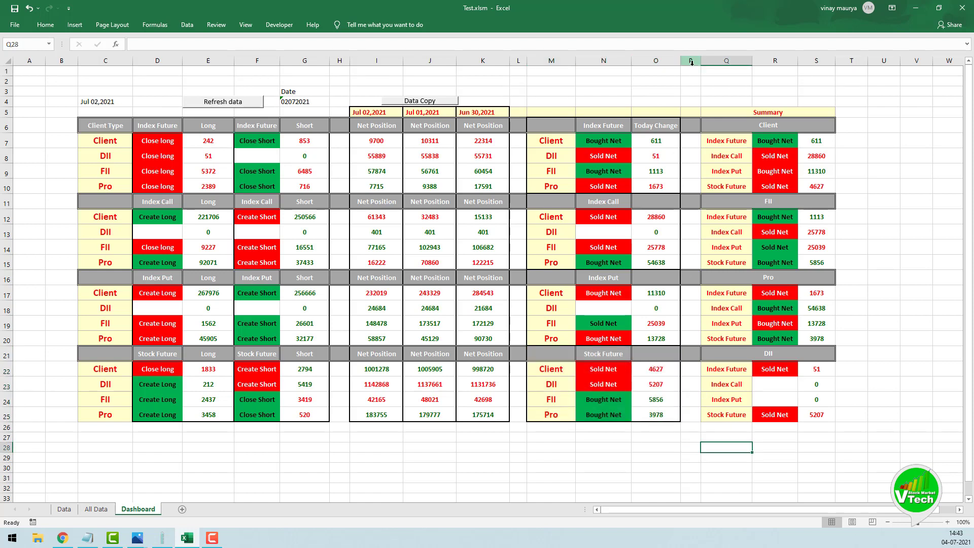
{"action": "left_click_drag", "start_coordinate": [701, 60], "coordinate": [691, 60]}
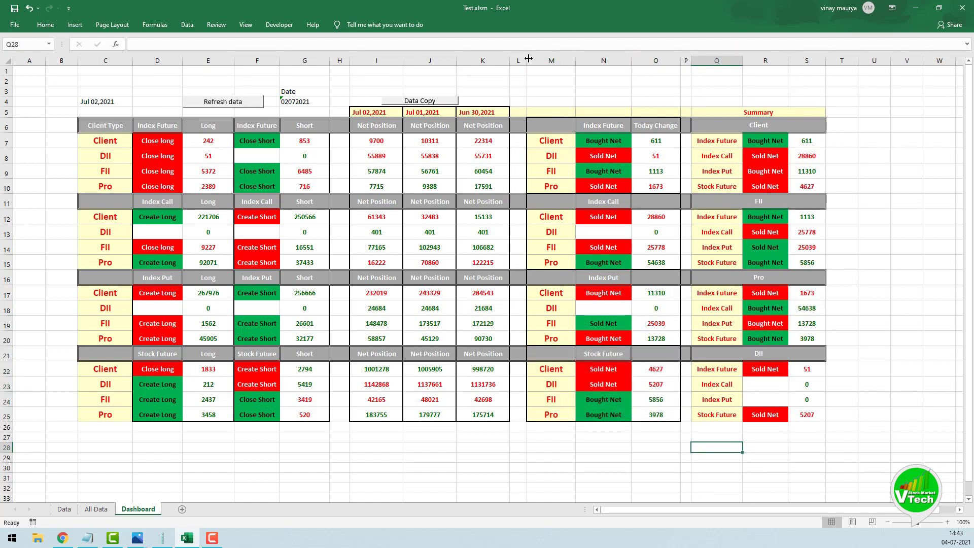
Narrow spacer columns L and H, collapse row 3 and make row 4 taller.
{"action": "left_click_drag", "start_coordinate": [528, 58], "coordinate": [520, 60]}
{"action": "left_click_drag", "start_coordinate": [346, 61], "coordinate": [338, 61]}
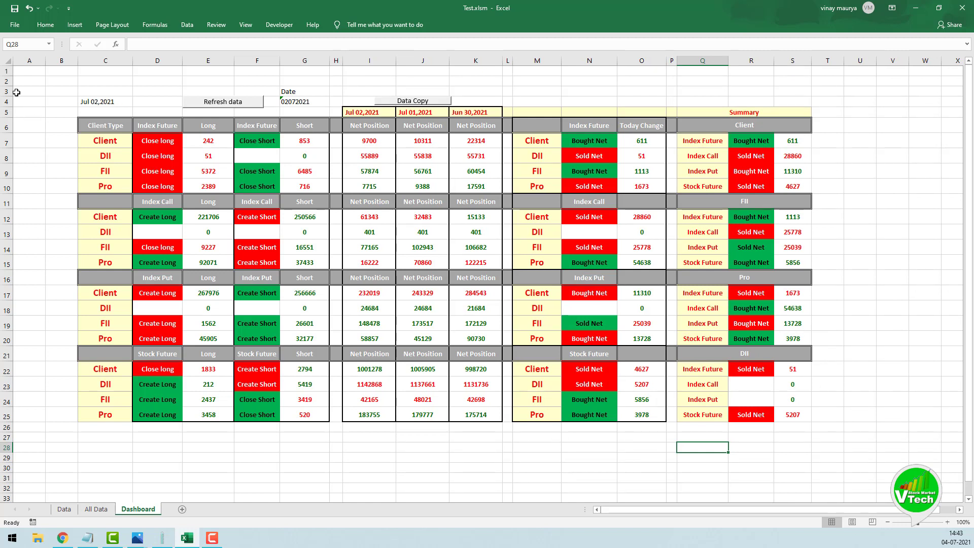
{"action": "left_click_drag", "start_coordinate": [6, 96], "coordinate": [9, 108]}
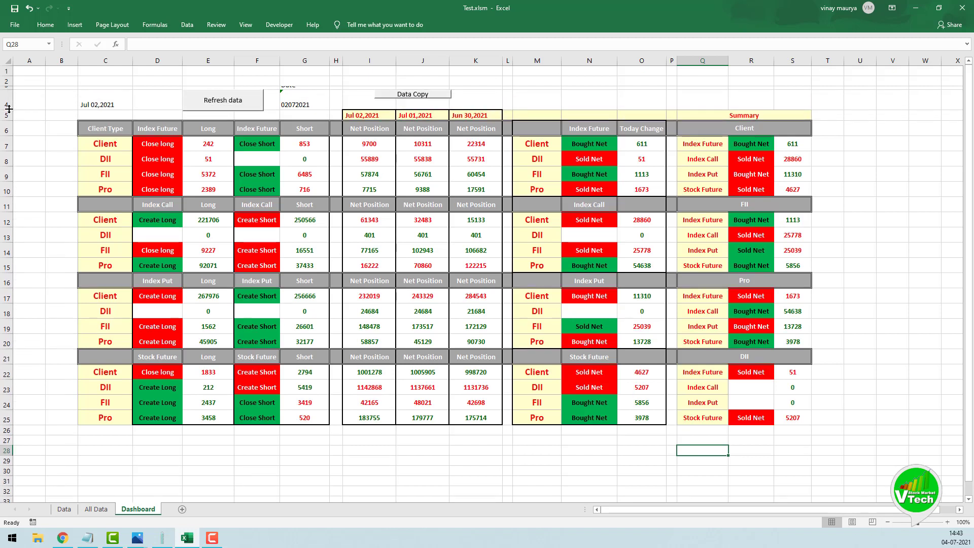
Make the Data Copy button taller to fill row 4, and increase the height of row 5.
{"action": "right_click", "coordinate": [420, 98]}
{"action": "key", "text": "Escape"}
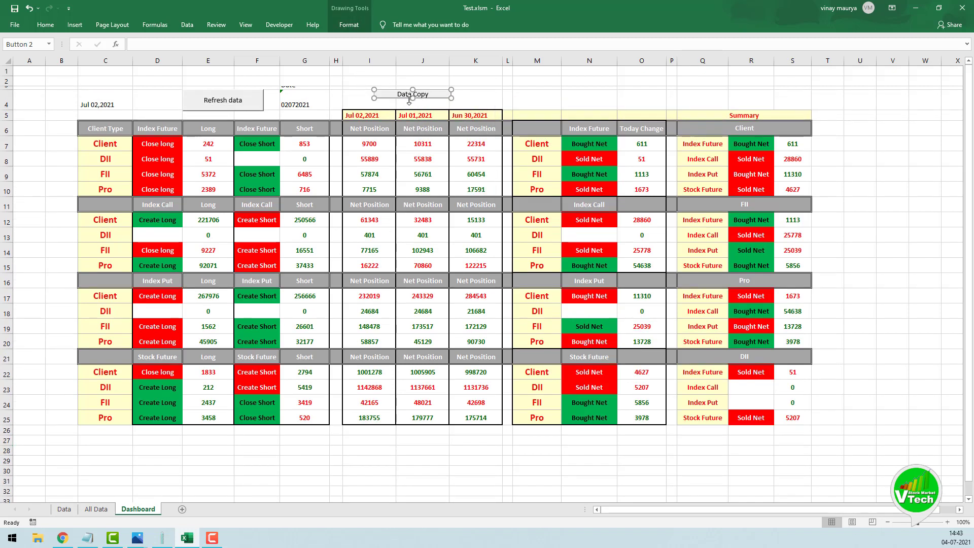
{"action": "left_click_drag", "start_coordinate": [412, 99], "coordinate": [412, 108]}
{"action": "left_click_drag", "start_coordinate": [11, 120], "coordinate": [11, 126]}
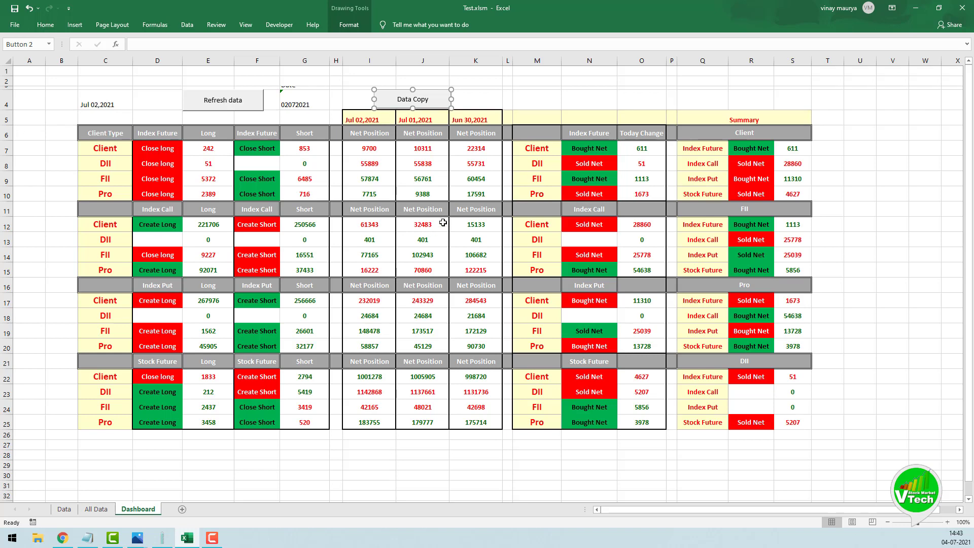
Centre the date and Summary headings in I5:S5 both vertically and horizontally.
{"action": "left_click_drag", "start_coordinate": [364, 122], "coordinate": [731, 119]}
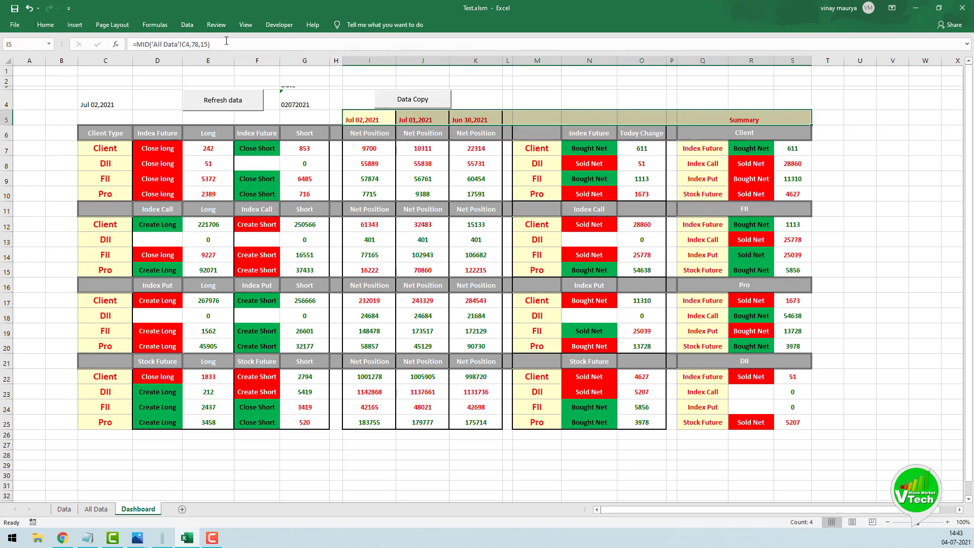
{"action": "left_click", "coordinate": [37, 24]}
{"action": "left_click", "coordinate": [223, 44]}
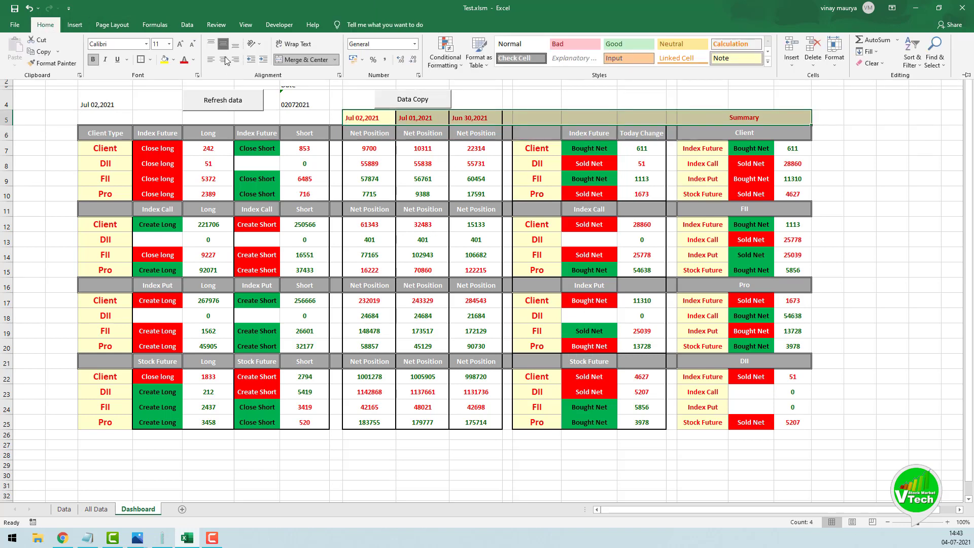
{"action": "left_click", "coordinate": [223, 59]}
{"action": "key", "text": "ctrl+F1"}
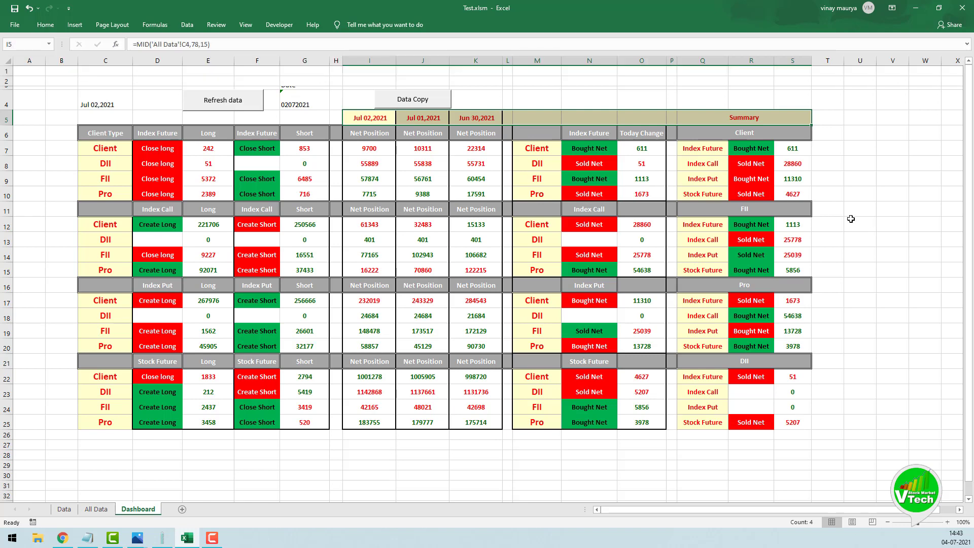
{"action": "left_click", "coordinate": [851, 220]}
Add outside borders around the Summary area's Client block Q6:S10 and FII block Q11:S15.
{"action": "left_click_drag", "start_coordinate": [691, 132], "coordinate": [792, 196]}
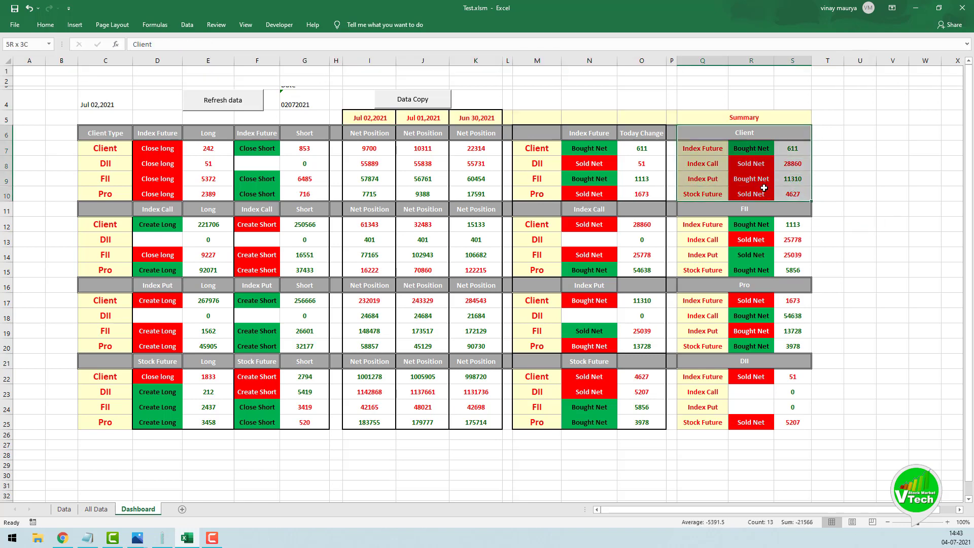
{"action": "left_click", "coordinate": [45, 24]}
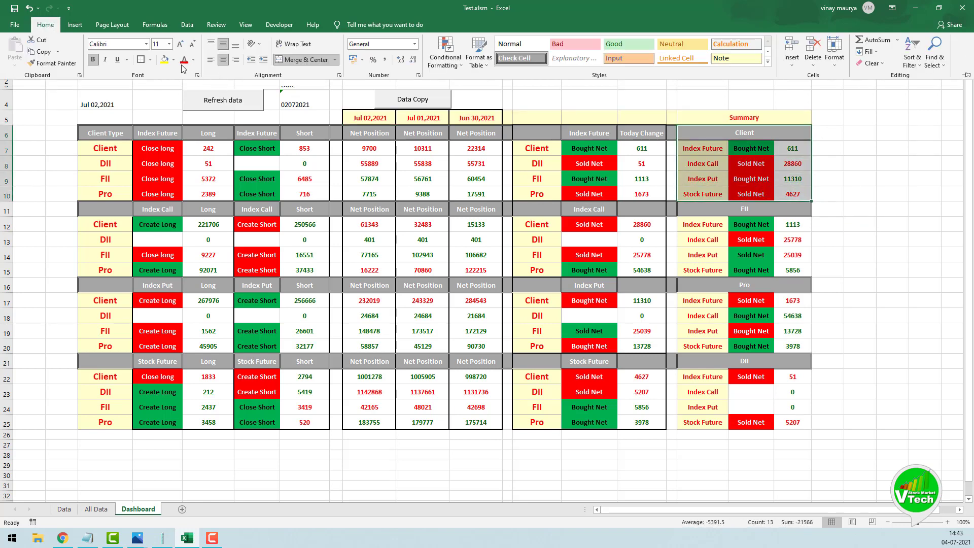
{"action": "left_click", "coordinate": [697, 215]}
{"action": "left_click_drag", "start_coordinate": [698, 216], "coordinate": [761, 269]}
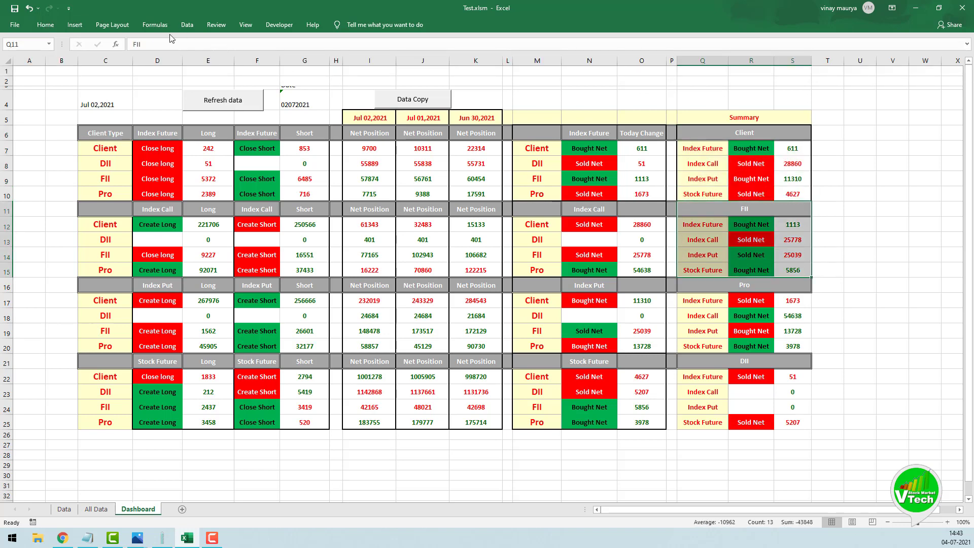
{"action": "left_click", "coordinate": [46, 25]}
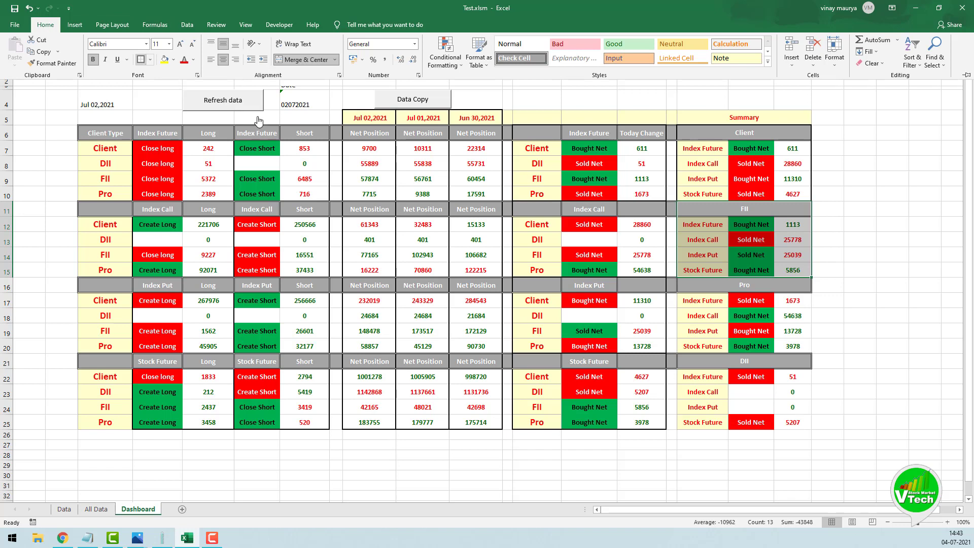
Add outside borders around the Summary area's Pro block Q16:S20 and DII block Q21:S25.
{"action": "left_click", "coordinate": [700, 287]}
{"action": "left_click_drag", "start_coordinate": [700, 287], "coordinate": [748, 347]}
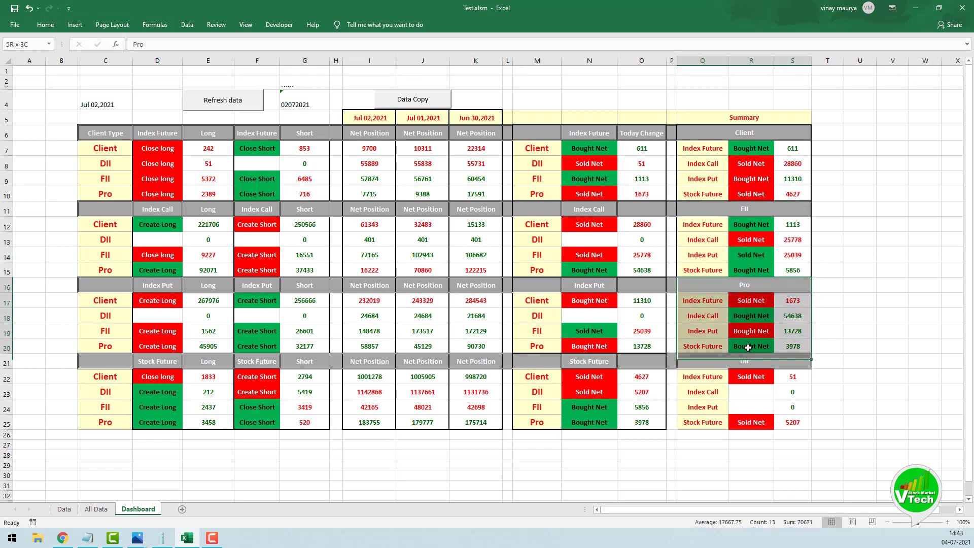
{"action": "left_click", "coordinate": [46, 25]}
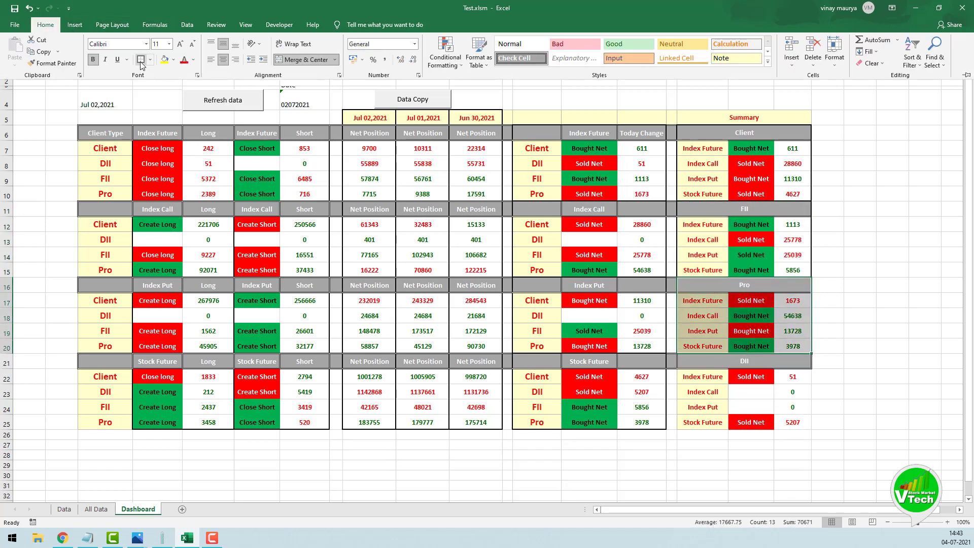
{"action": "left_click", "coordinate": [690, 358]}
{"action": "left_click_drag", "start_coordinate": [690, 358], "coordinate": [761, 424]}
{"action": "left_click", "coordinate": [45, 24]}
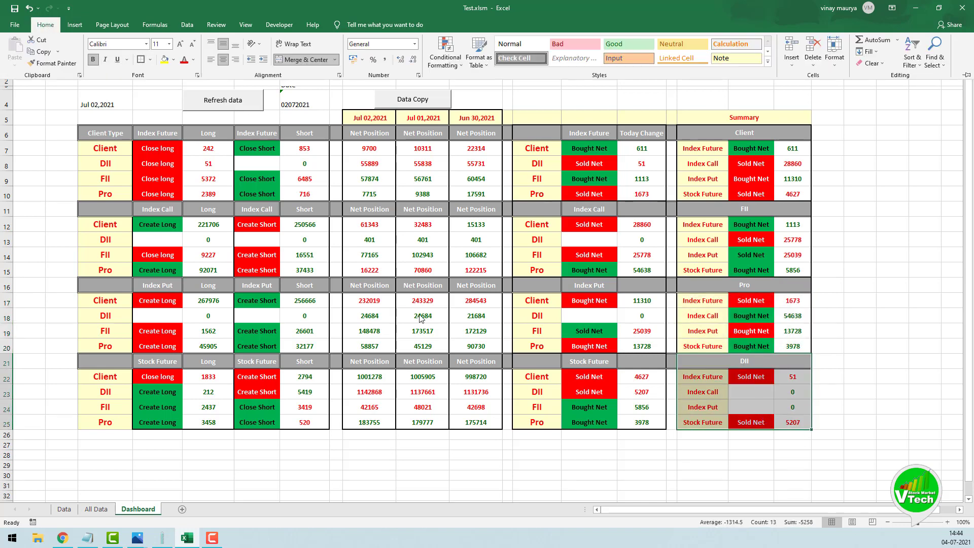
{"action": "left_click", "coordinate": [879, 304]}
{"action": "left_click", "coordinate": [879, 304]}
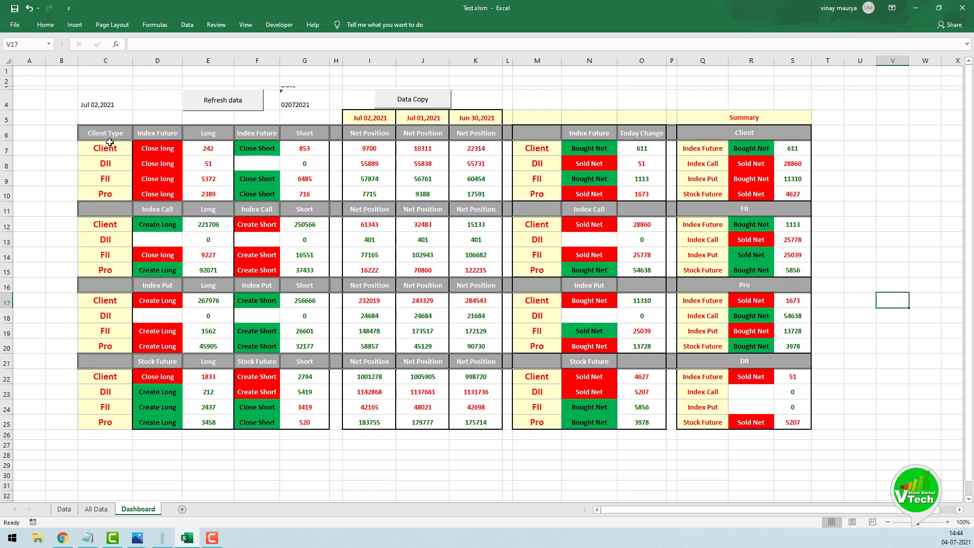
Add an outside border around the Client Type column C6:C25.
{"action": "left_click_drag", "start_coordinate": [107, 134], "coordinate": [102, 416]}
{"action": "left_click", "coordinate": [45, 24]}
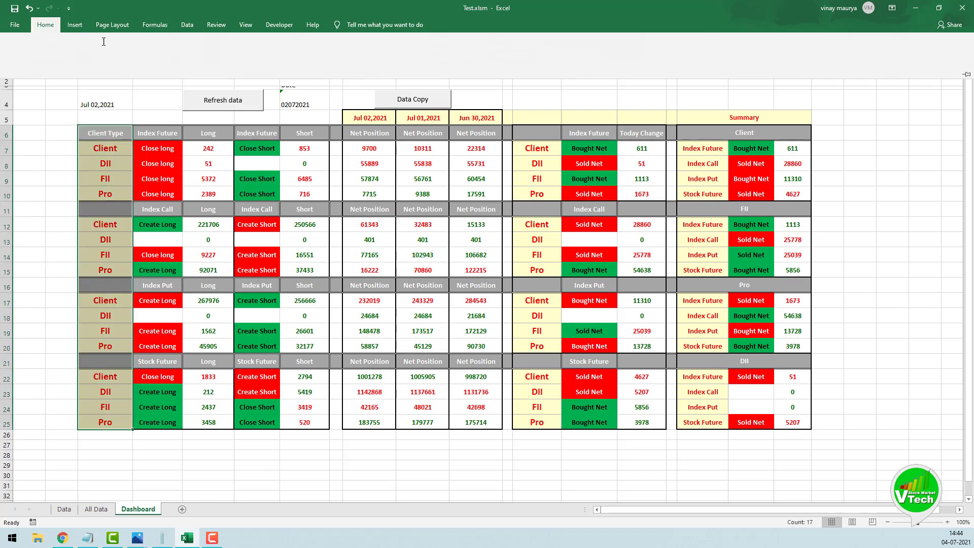
{"action": "left_click", "coordinate": [141, 60]}
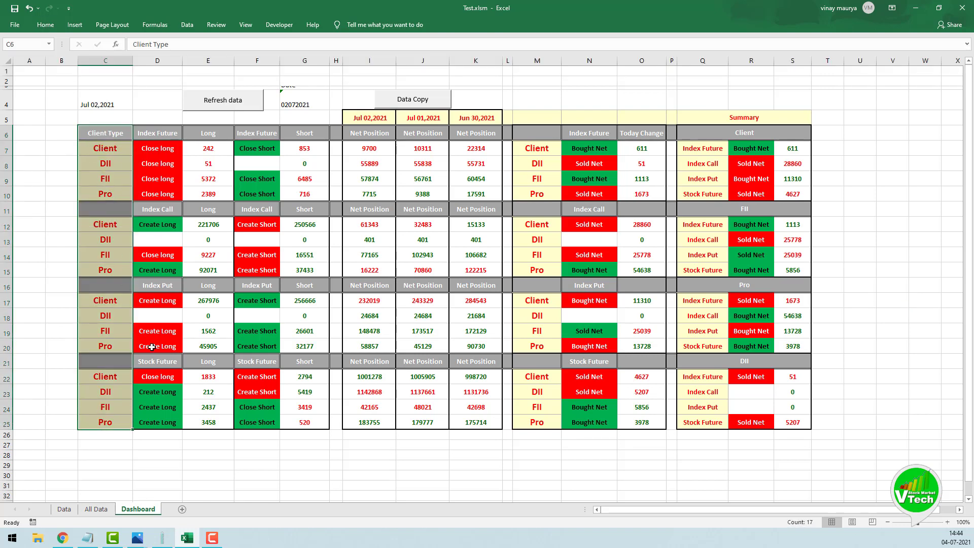
{"action": "left_click", "coordinate": [195, 404]}
{"action": "left_click", "coordinate": [202, 443]}
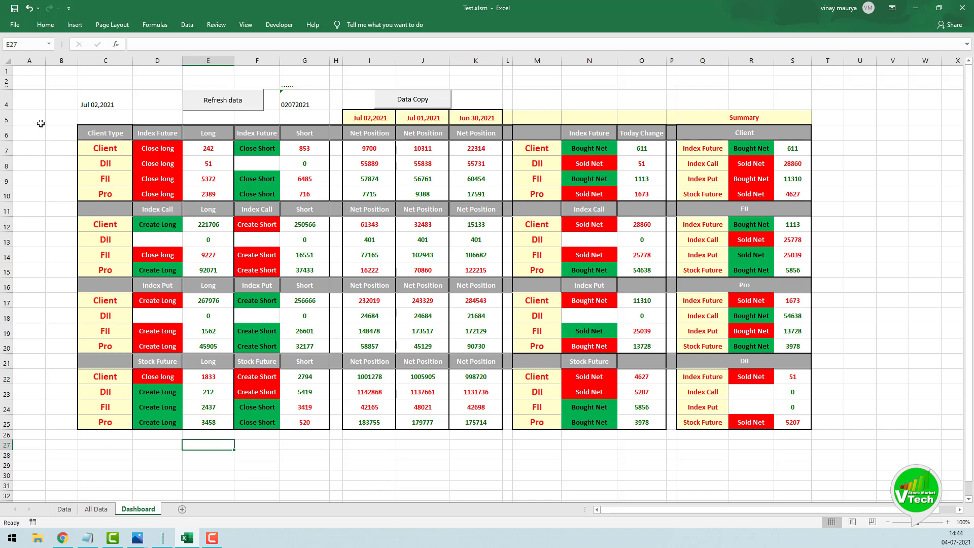
Shrink column A to a thin sliver and make row 26 below the table taller.
{"action": "left_click_drag", "start_coordinate": [45, 60], "coordinate": [10, 62]}
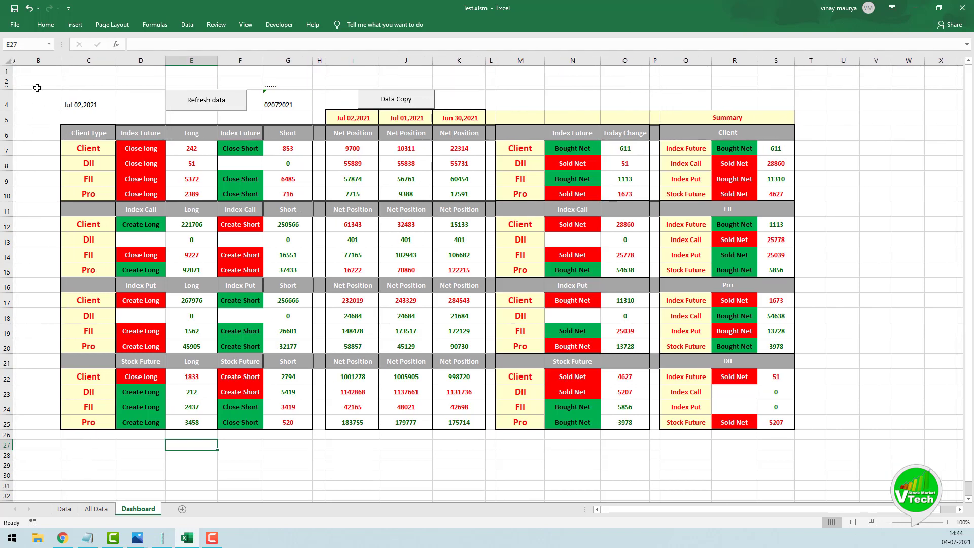
{"action": "left_click_drag", "start_coordinate": [36, 77], "coordinate": [44, 452]}
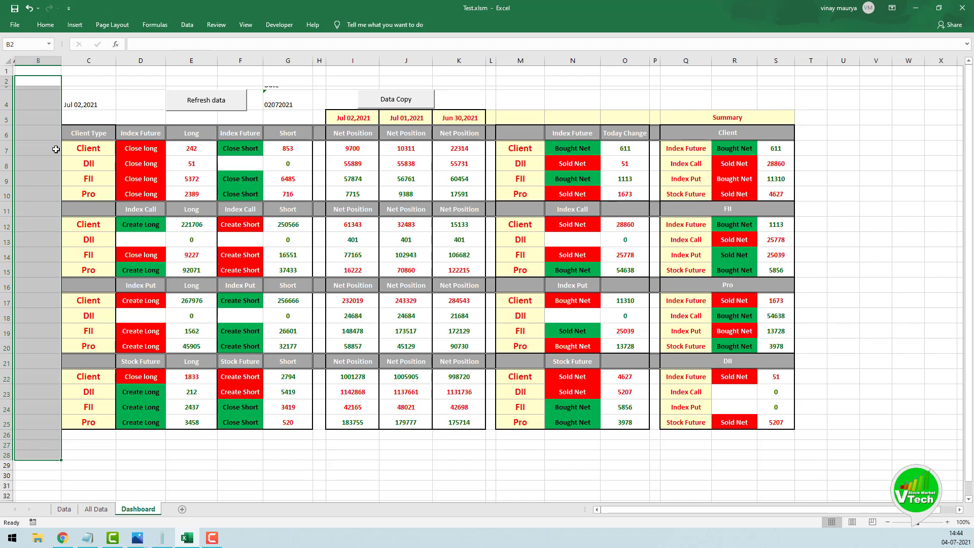
{"action": "left_click", "coordinate": [34, 437]}
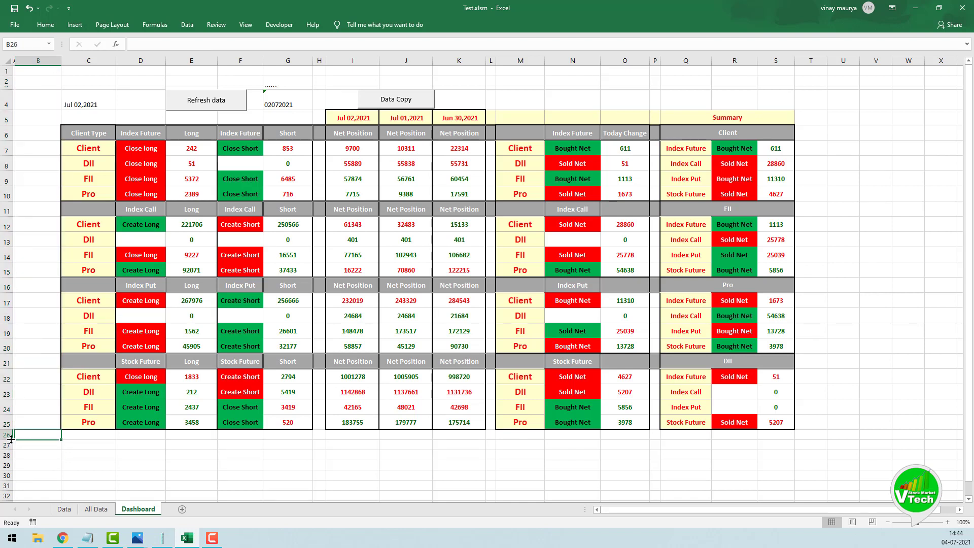
{"action": "left_click_drag", "start_coordinate": [11, 438], "coordinate": [49, 92]}
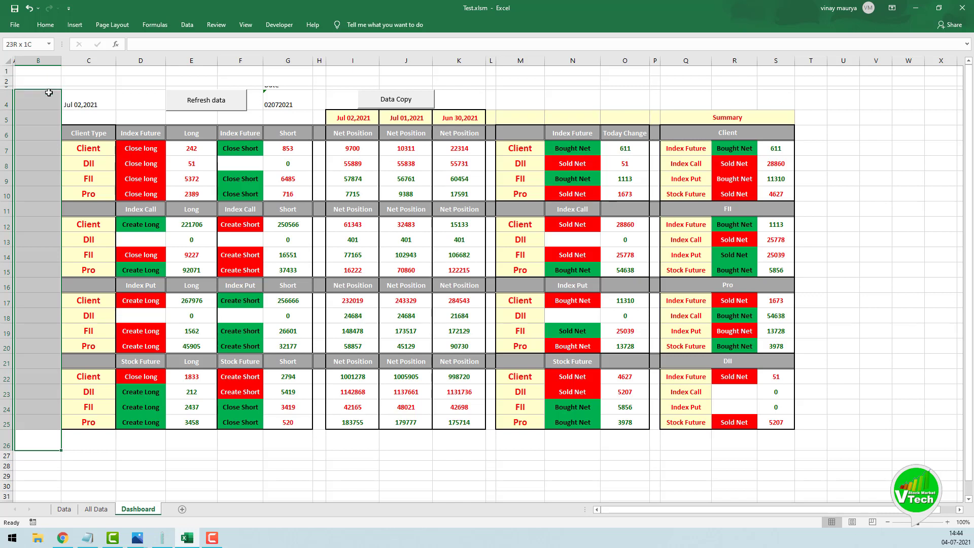
Fill B4:B26 with a two-color white-to-blue gradient using the Vertical shading style.
{"action": "left_click", "coordinate": [45, 24]}
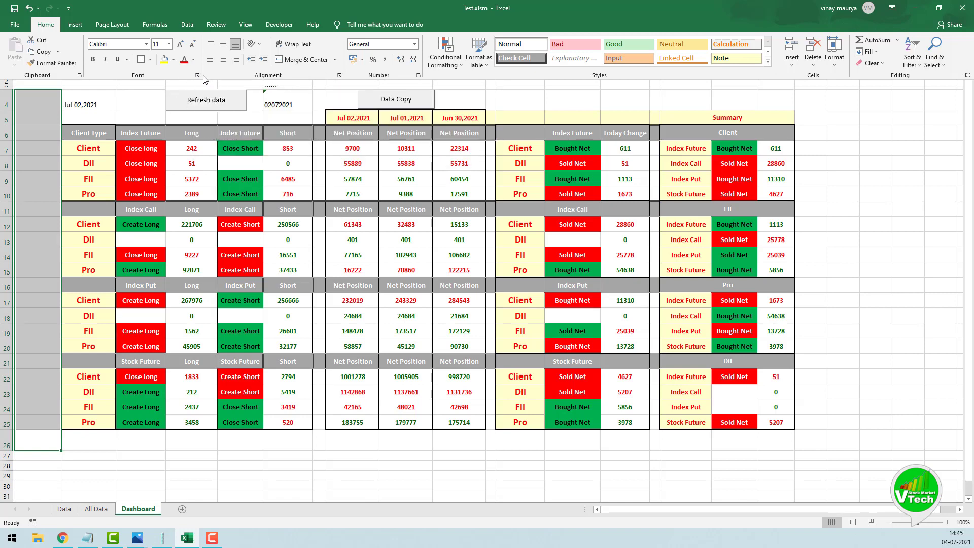
{"action": "key", "text": "ctrl+F1"}
{"action": "key", "text": "ctrl+shift+f"}
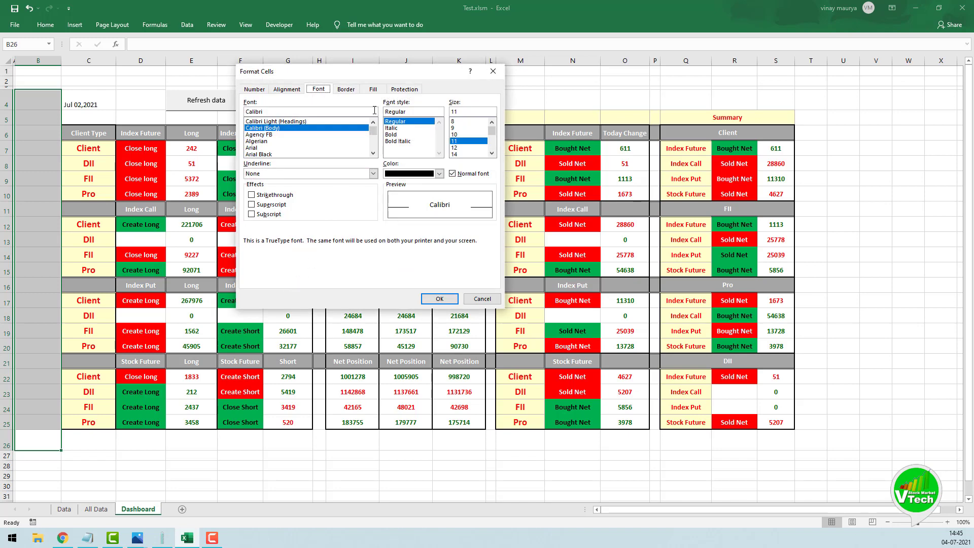
{"action": "left_click", "coordinate": [373, 89]}
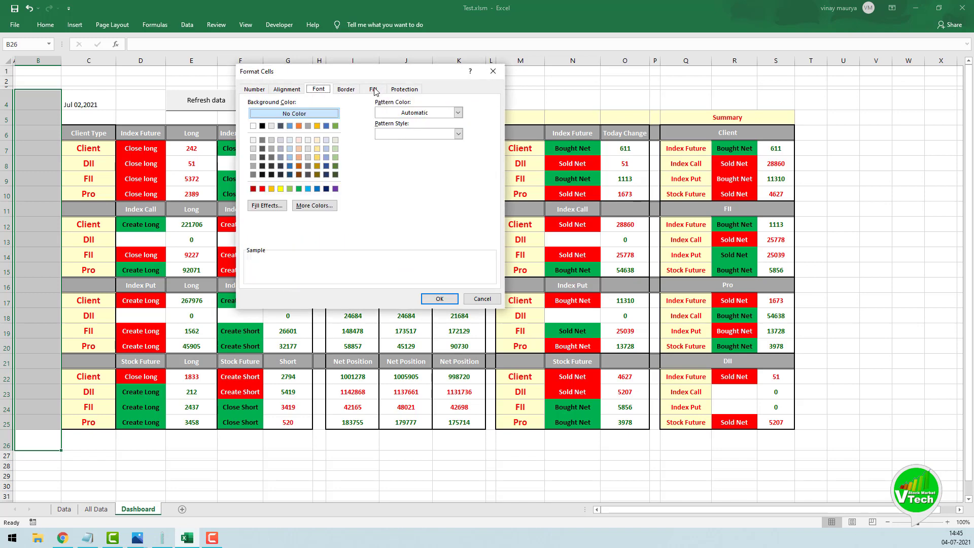
{"action": "left_click", "coordinate": [266, 206]}
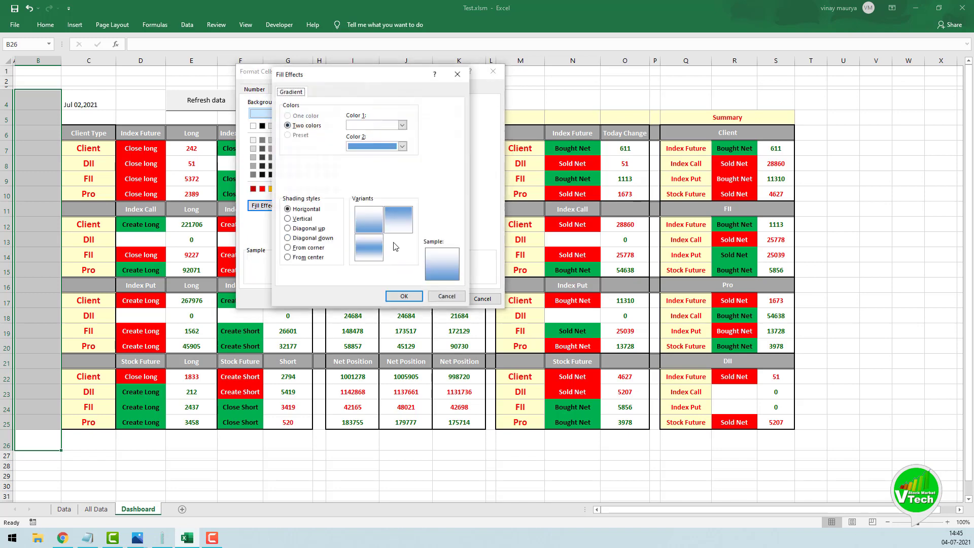
{"action": "left_click", "coordinate": [294, 220]}
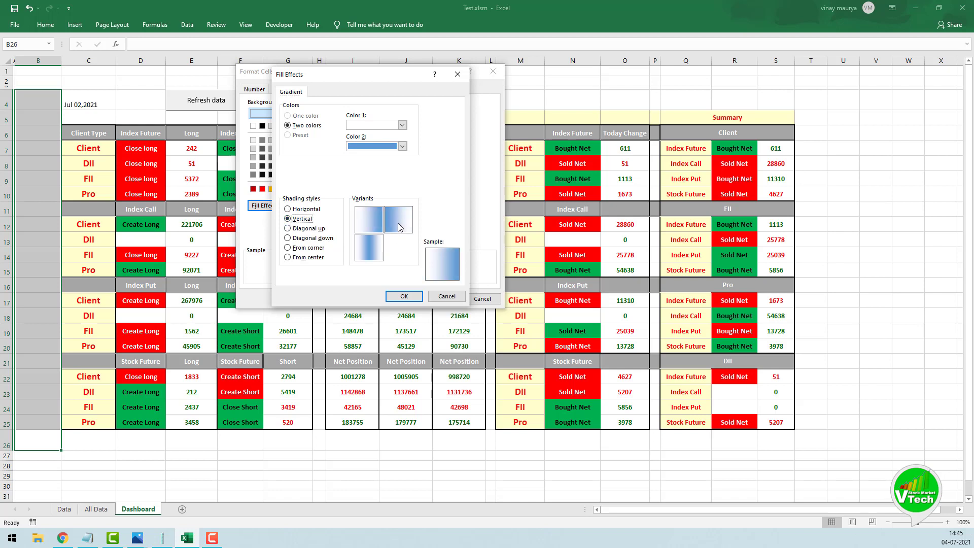
{"action": "left_click", "coordinate": [408, 297]}
{"action": "left_click", "coordinate": [439, 299]}
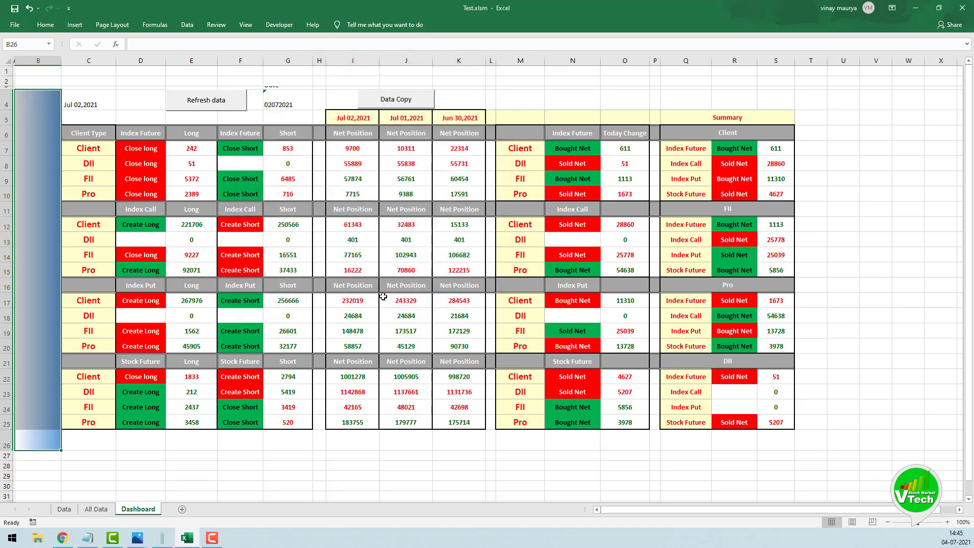
{"action": "left_click", "coordinate": [45, 356]}
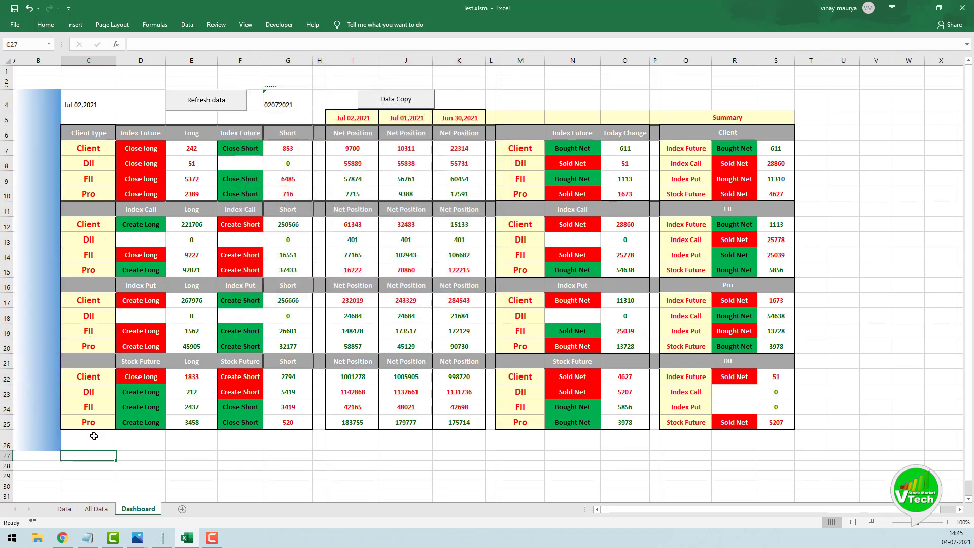
Fill C26:S26 with a two-color white and blue Horizontal gradient, using the variant with the blue band in the middle.
{"action": "left_click_drag", "start_coordinate": [81, 437], "coordinate": [774, 437]}
{"action": "left_click", "coordinate": [46, 26]}
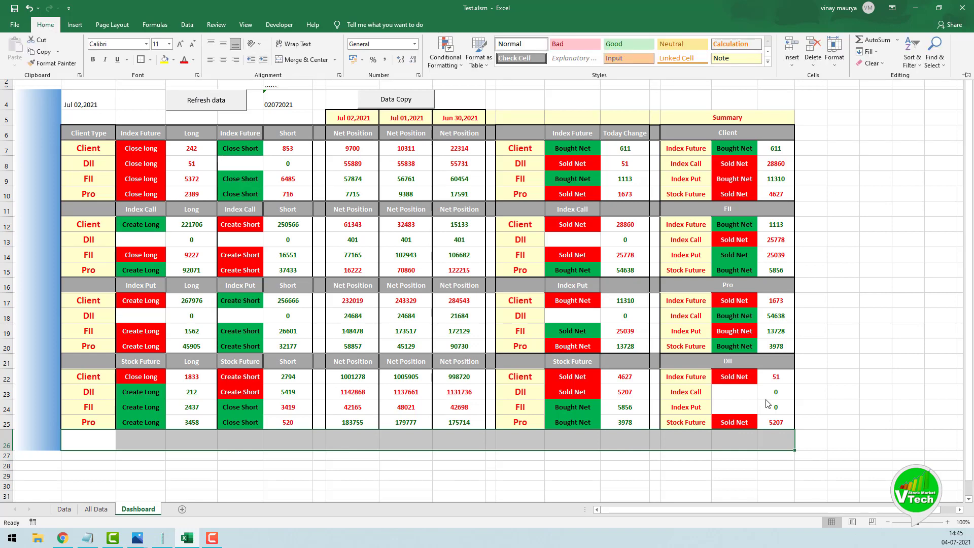
{"action": "left_click", "coordinate": [822, 440]}
{"action": "left_click_drag", "start_coordinate": [822, 440], "coordinate": [774, 443]}
{"action": "left_click", "coordinate": [46, 24]}
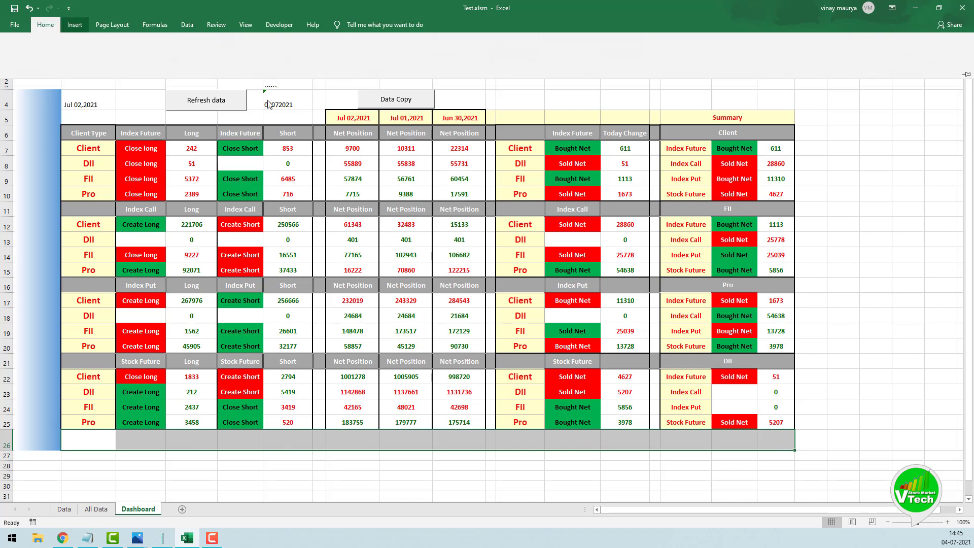
{"action": "left_click", "coordinate": [195, 77]}
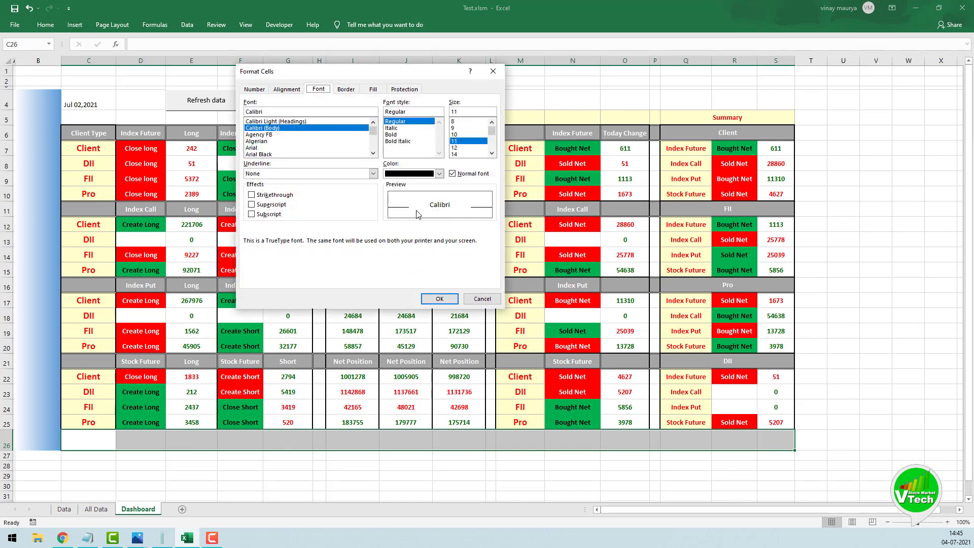
{"action": "left_click", "coordinate": [369, 91]}
{"action": "left_click", "coordinate": [267, 205]}
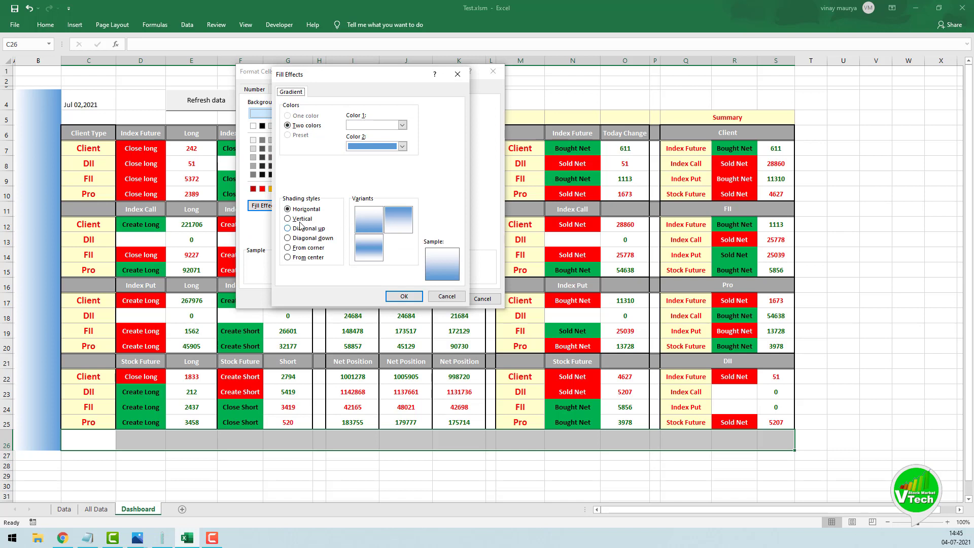
{"action": "left_click", "coordinate": [374, 224]}
{"action": "left_click", "coordinate": [369, 245]}
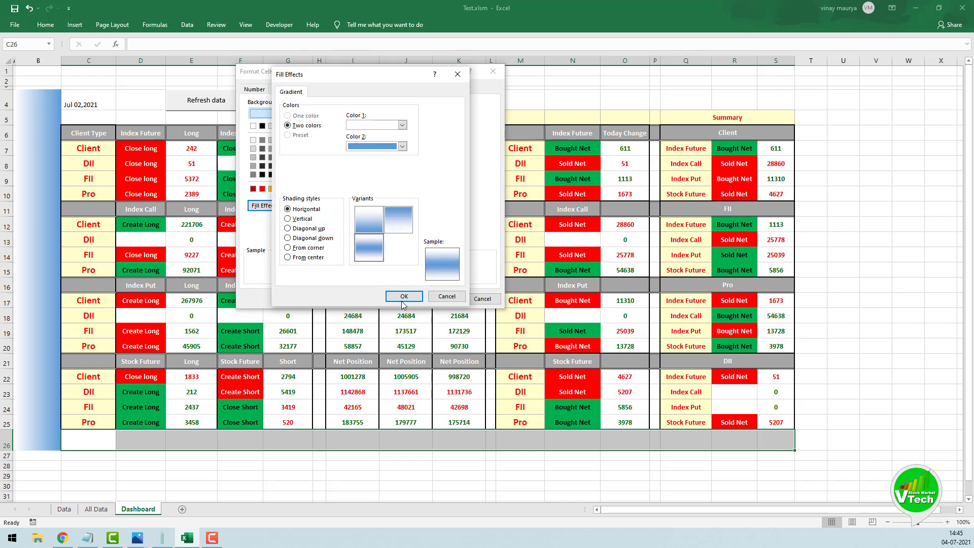
{"action": "left_click", "coordinate": [402, 299]}
{"action": "left_click", "coordinate": [440, 298]}
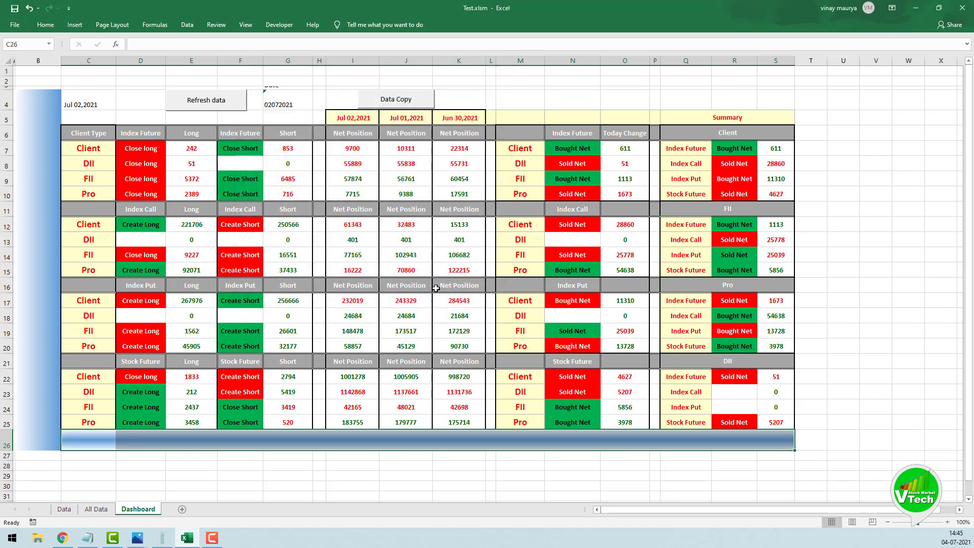
Make row 26 below the table taller and widen column T beside the table.
{"action": "left_click", "coordinate": [292, 471]}
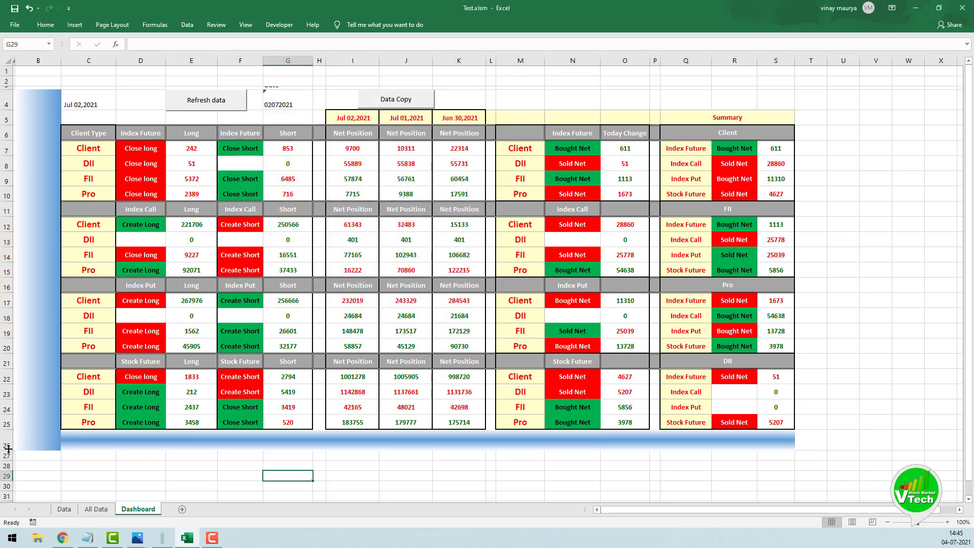
{"action": "left_click_drag", "start_coordinate": [9, 450], "coordinate": [8, 463]}
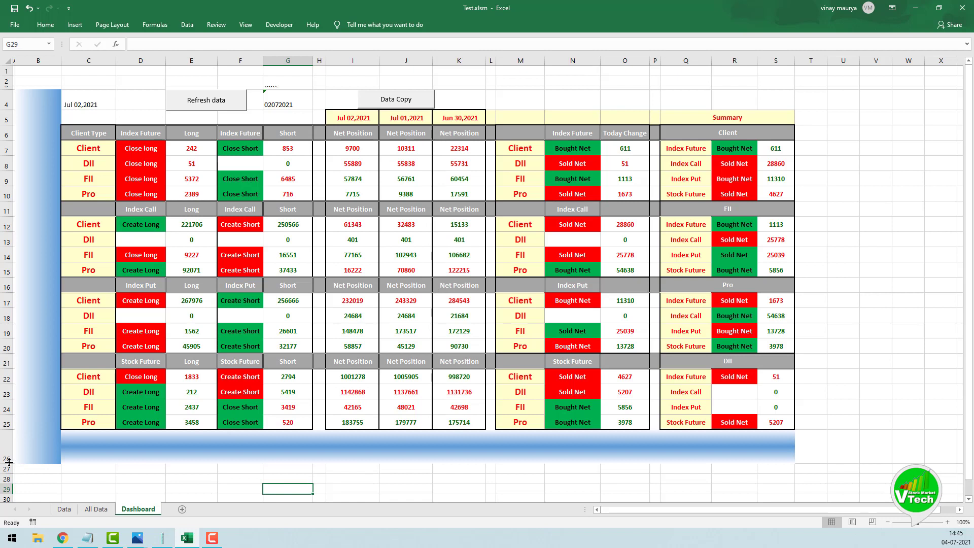
{"action": "left_click", "coordinate": [158, 479]}
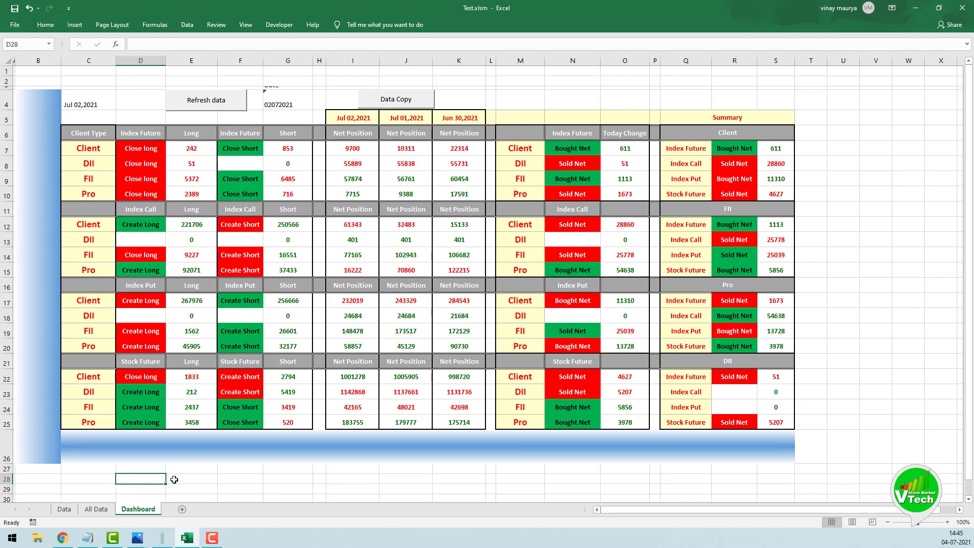
{"action": "left_click_drag", "start_coordinate": [827, 61], "coordinate": [839, 61]}
Fill T4:T26 with a two-color Vertical gradient, using the variant that runs from blue beside the table to white at the outer edge.
{"action": "left_click", "coordinate": [816, 93]}
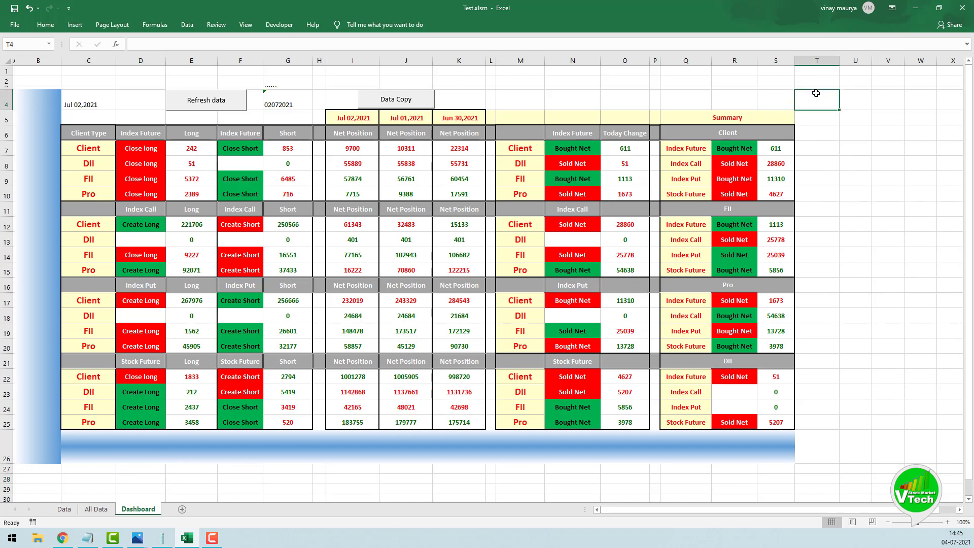
{"action": "left_click_drag", "start_coordinate": [816, 93], "coordinate": [816, 443]}
{"action": "left_click", "coordinate": [45, 25]}
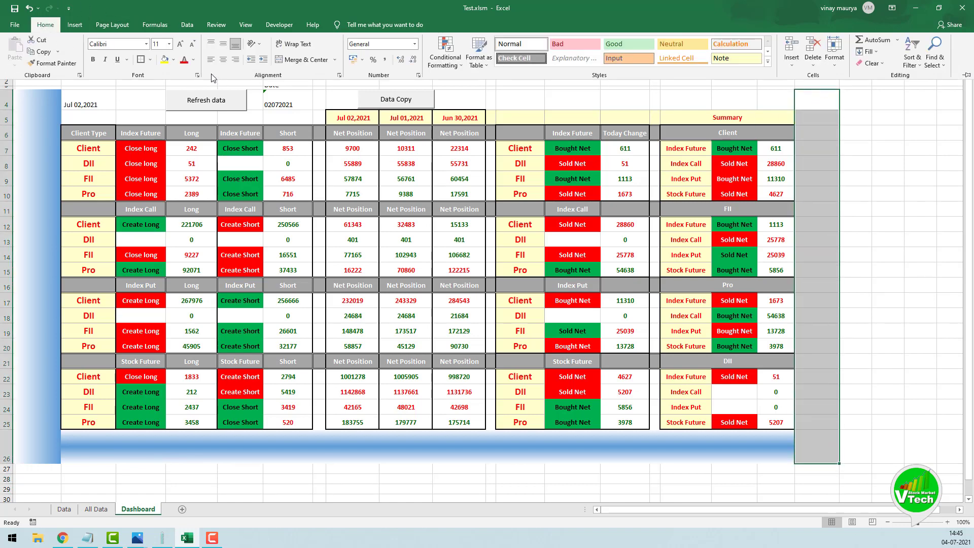
{"action": "left_click", "coordinate": [199, 84]}
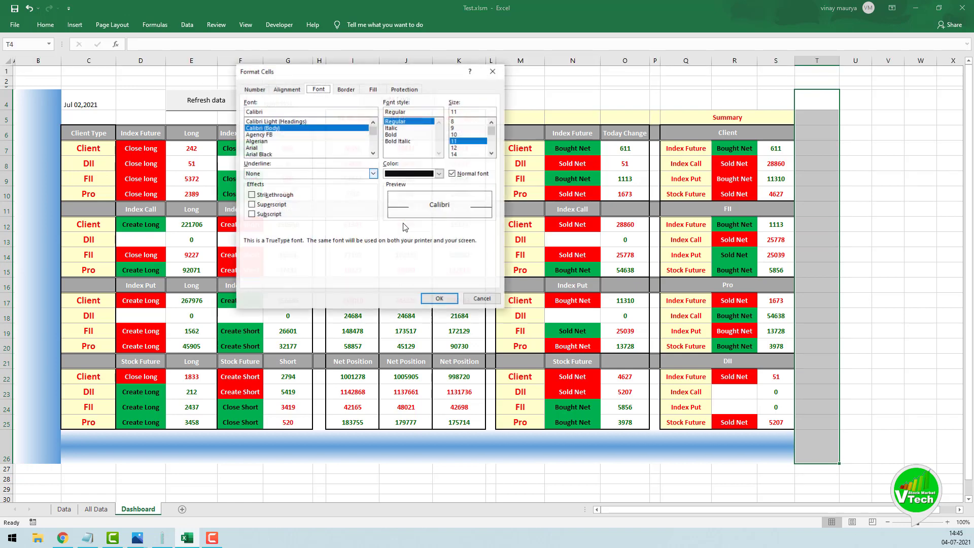
{"action": "left_click", "coordinate": [370, 92]}
{"action": "left_click", "coordinate": [260, 207]}
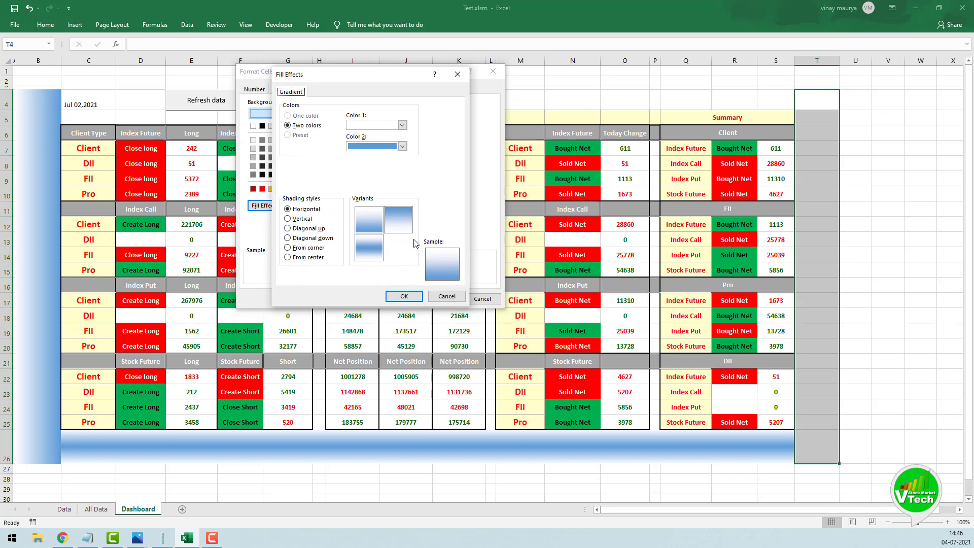
{"action": "left_click", "coordinate": [288, 219]}
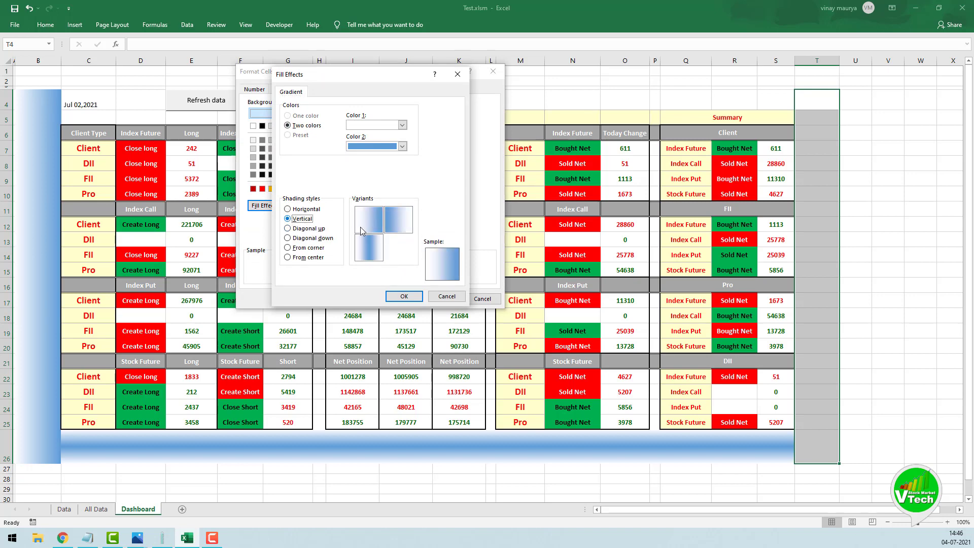
{"action": "left_click", "coordinate": [395, 224]}
{"action": "left_click", "coordinate": [404, 296]}
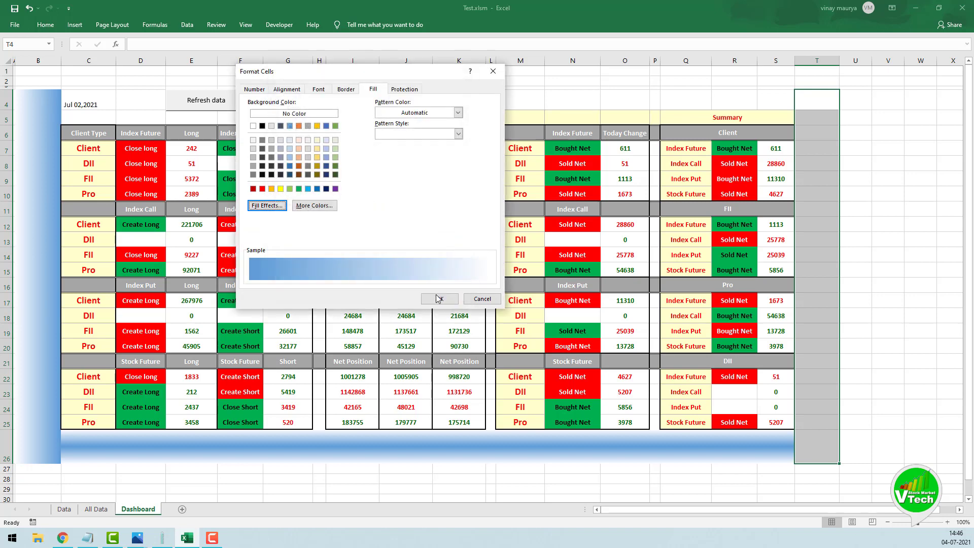
{"action": "left_click", "coordinate": [439, 299]}
{"action": "left_click", "coordinate": [835, 306]}
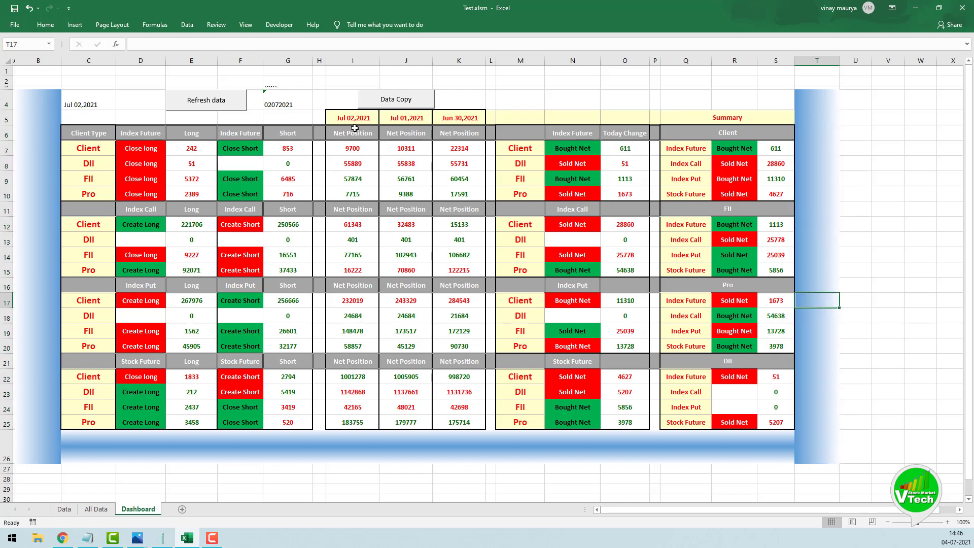
Center the contents of C4:S4 horizontally and vertically and make them bold.
{"action": "left_click_drag", "start_coordinate": [84, 104], "coordinate": [157, 100]}
{"action": "left_click", "coordinate": [89, 101]}
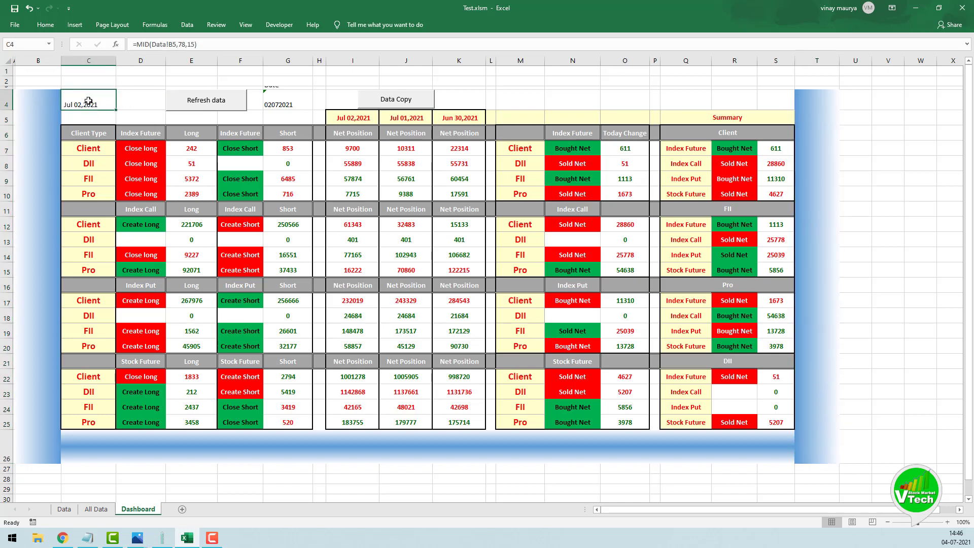
{"action": "left_click_drag", "start_coordinate": [92, 99], "coordinate": [771, 100]}
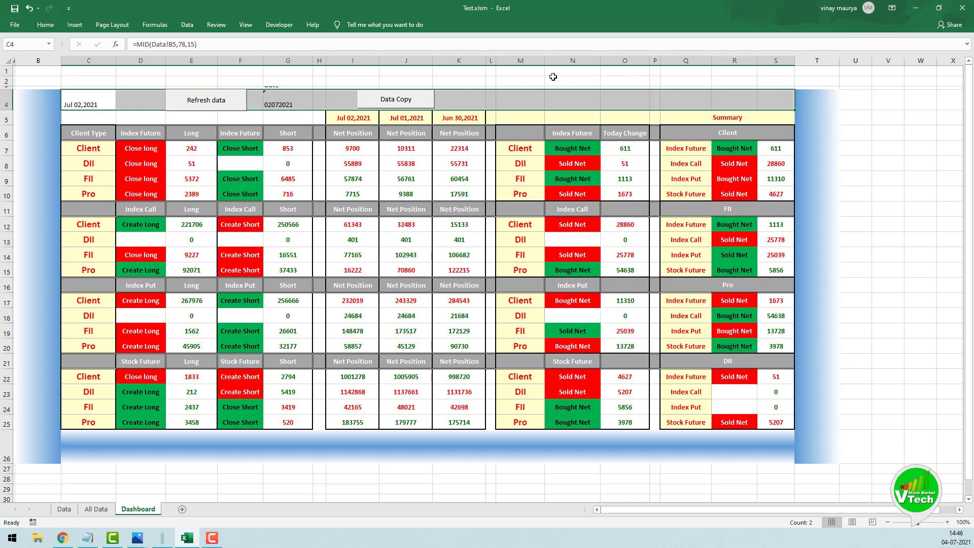
{"action": "left_click", "coordinate": [45, 25]}
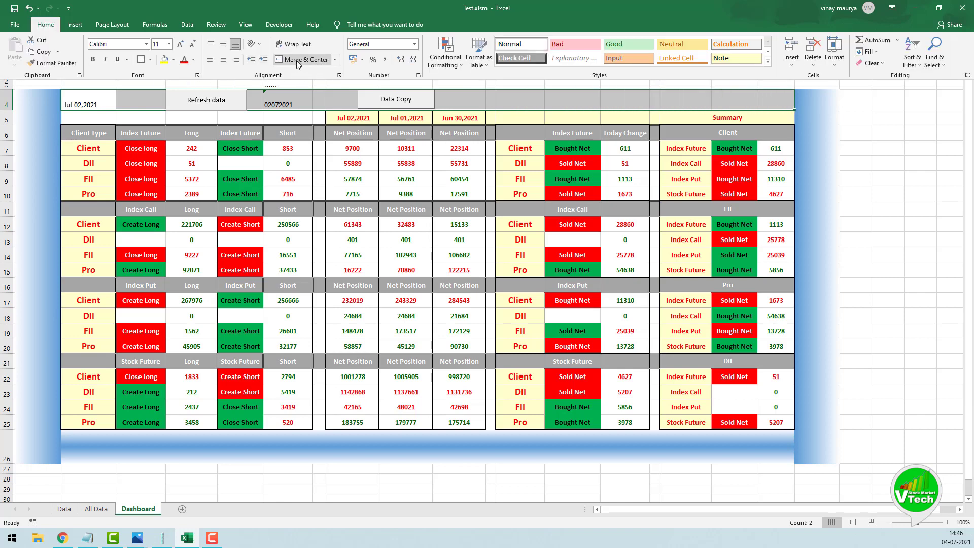
{"action": "left_click", "coordinate": [222, 59]}
{"action": "left_click", "coordinate": [222, 43]}
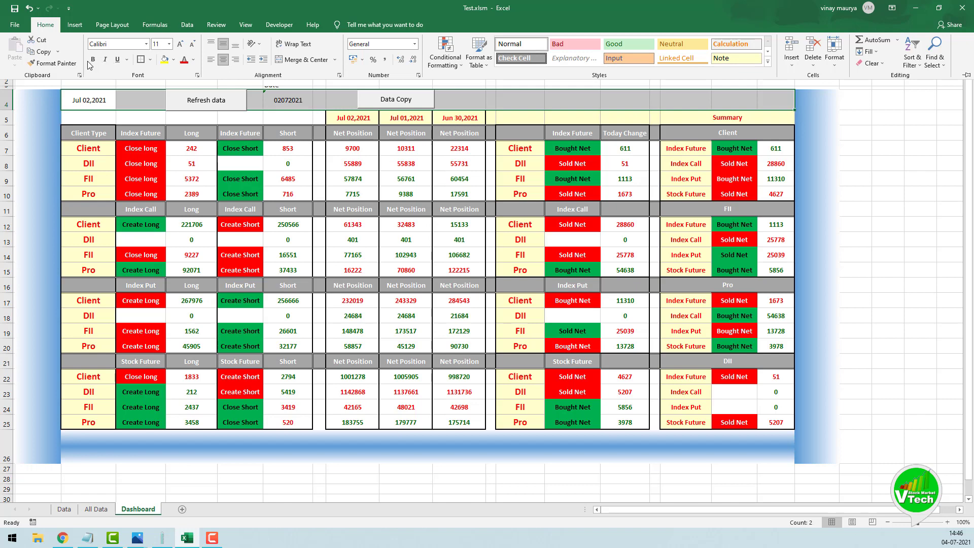
{"action": "left_click", "coordinate": [92, 59]}
Fill C4:S4 with a two-color Horizontal gradient running from white at the top to blue at the bottom.
{"action": "left_click", "coordinate": [198, 75]}
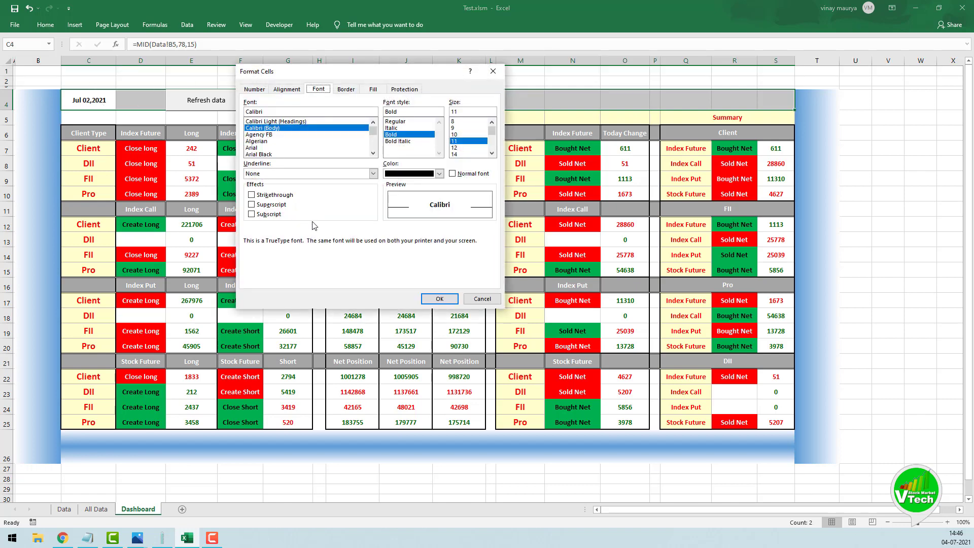
{"action": "left_click", "coordinate": [372, 89]}
{"action": "left_click", "coordinate": [282, 206]}
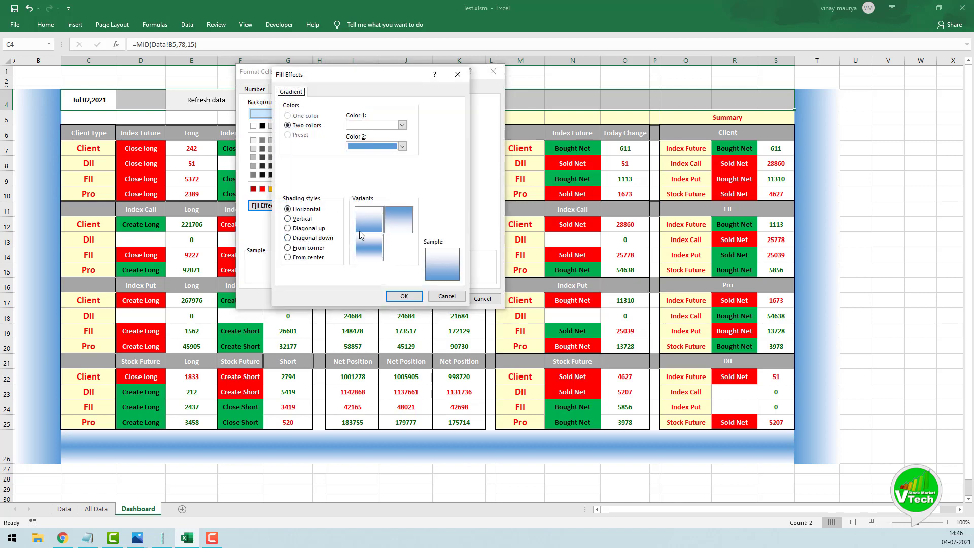
{"action": "left_click", "coordinate": [374, 219]}
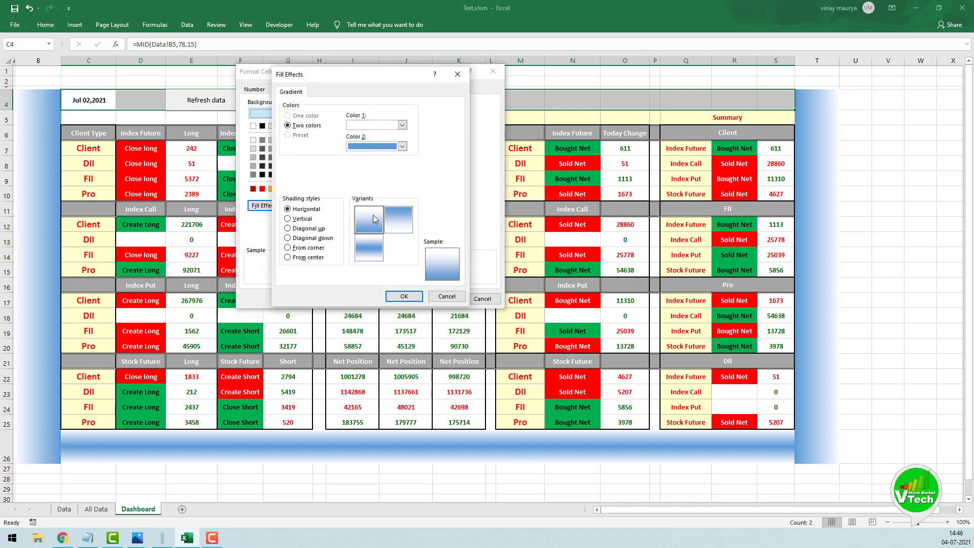
{"action": "left_click", "coordinate": [404, 296]}
{"action": "left_click", "coordinate": [441, 298]}
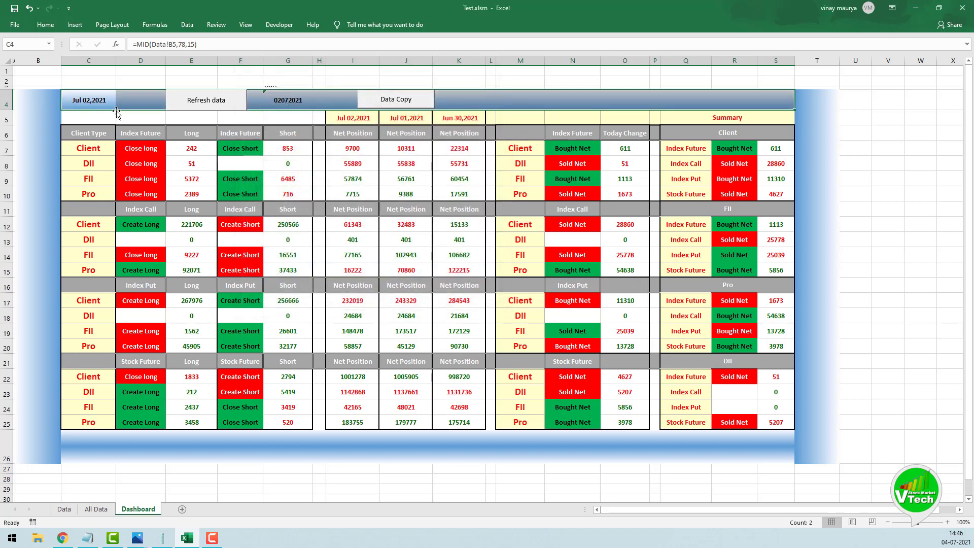
Apply the Note cell style to the blank cells C5:H5 above the first header block.
{"action": "left_click_drag", "start_coordinate": [95, 115], "coordinate": [321, 117]}
{"action": "left_click", "coordinate": [48, 30]}
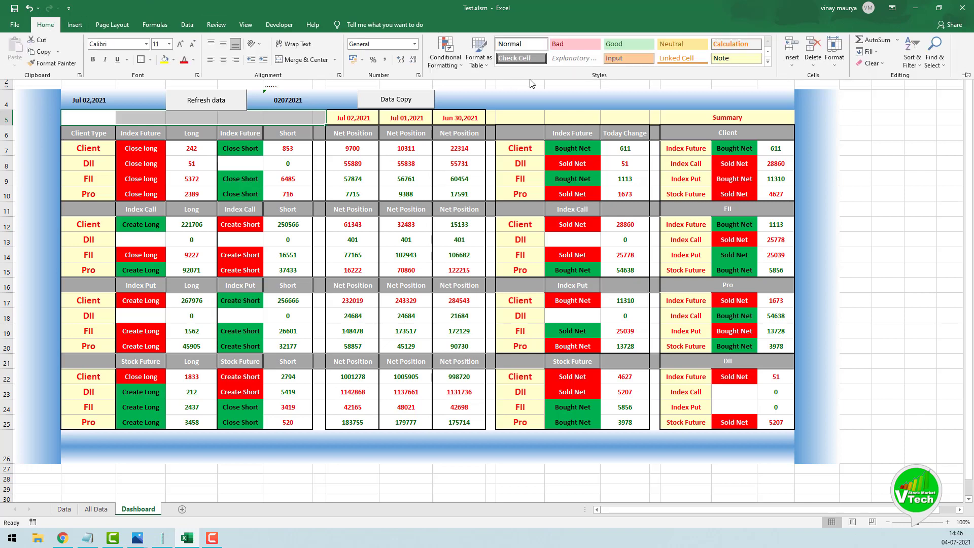
{"action": "left_click", "coordinate": [737, 60]}
{"action": "left_click", "coordinate": [850, 157]}
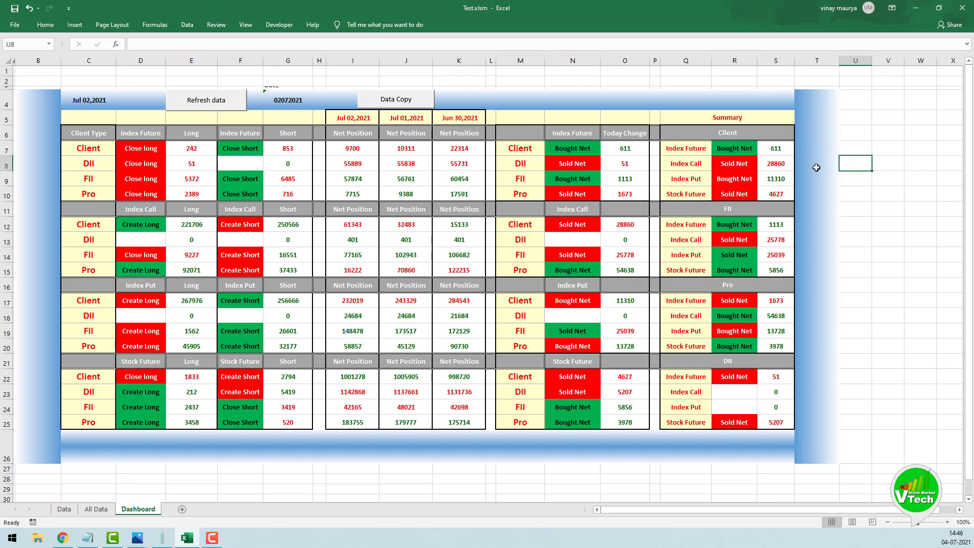
Add an outside border around the whole dashboard frame B4:T26.
{"action": "left_click", "coordinate": [348, 477]}
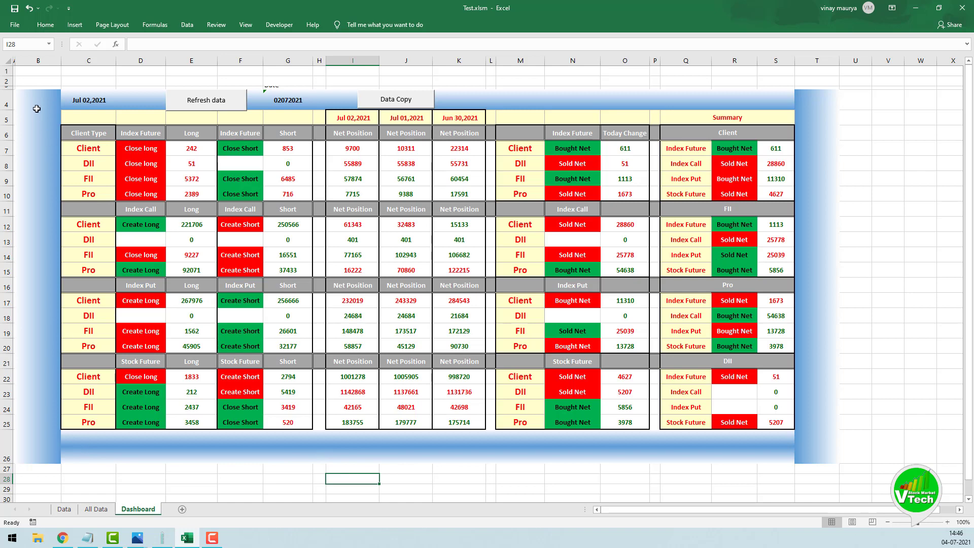
{"action": "mouse_move", "coordinate": [23, 93]}
{"action": "left_mouse_down"}
{"action": "mouse_move", "coordinate": [518, 335]}
{"action": "mouse_move", "coordinate": [818, 448]}
{"action": "left_mouse_up"}
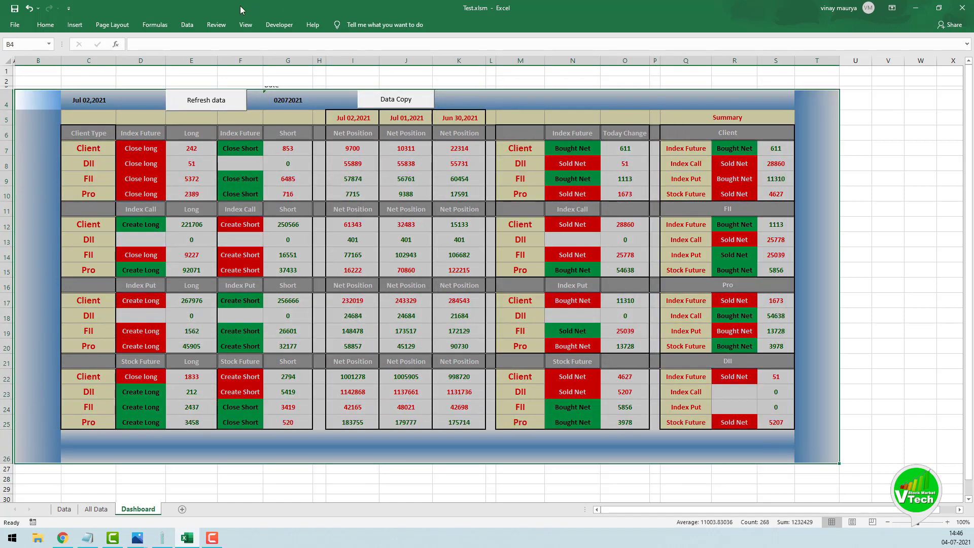
{"action": "left_click", "coordinate": [44, 25]}
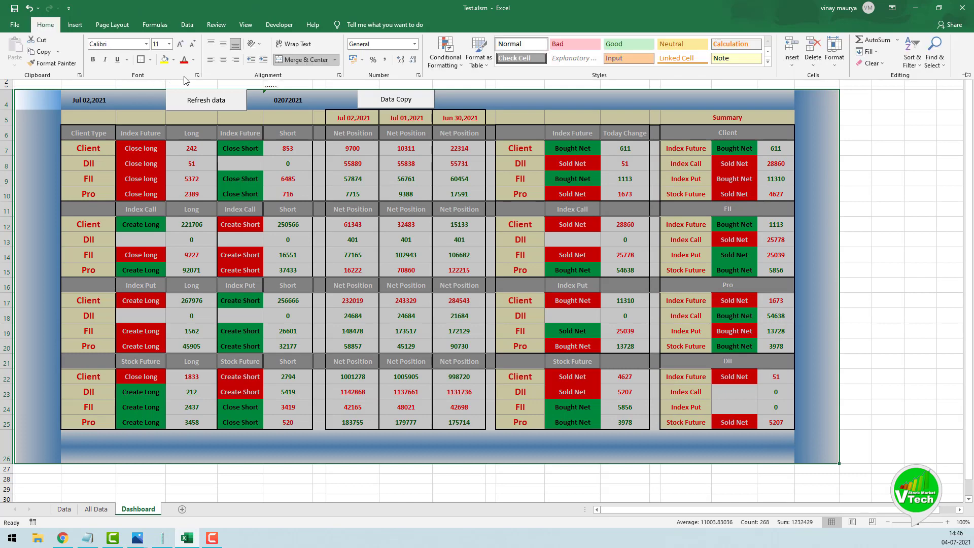
{"action": "left_click", "coordinate": [141, 62]}
{"action": "left_click", "coordinate": [78, 137]}
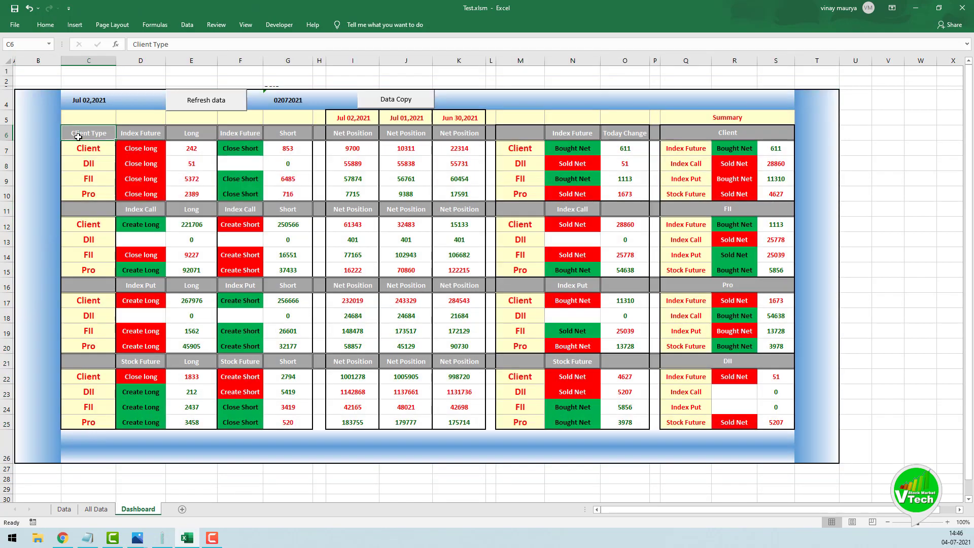
Add an outside border around the inner table C5:S25.
{"action": "left_click", "coordinate": [70, 115]}
{"action": "left_click_drag", "start_coordinate": [382, 346], "coordinate": [735, 420]}
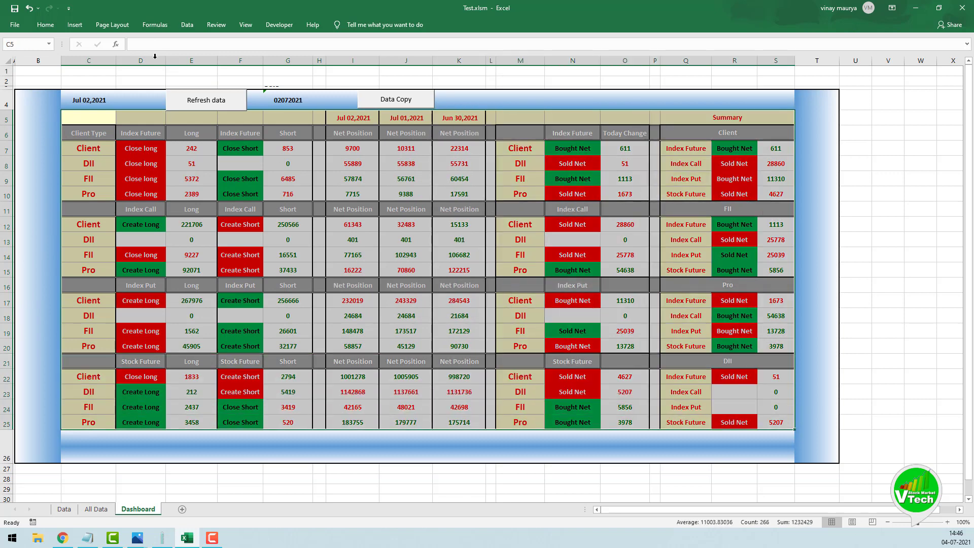
{"action": "left_click", "coordinate": [45, 24]}
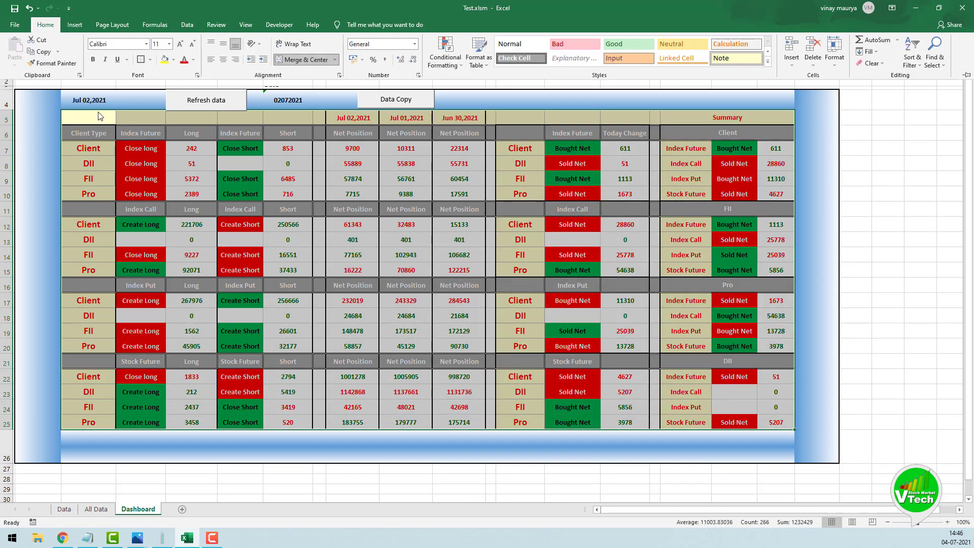
{"action": "left_click", "coordinate": [44, 120]}
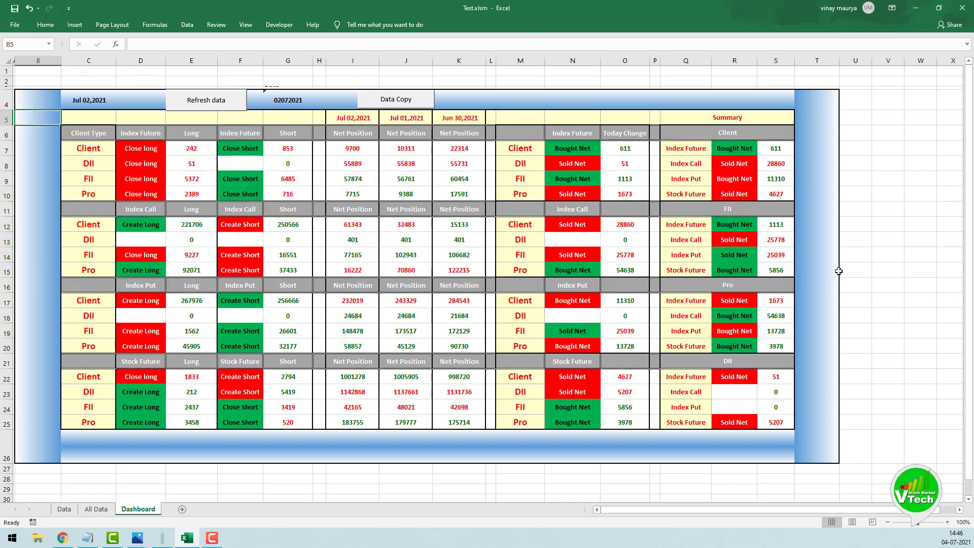
{"action": "left_click", "coordinate": [874, 252]}
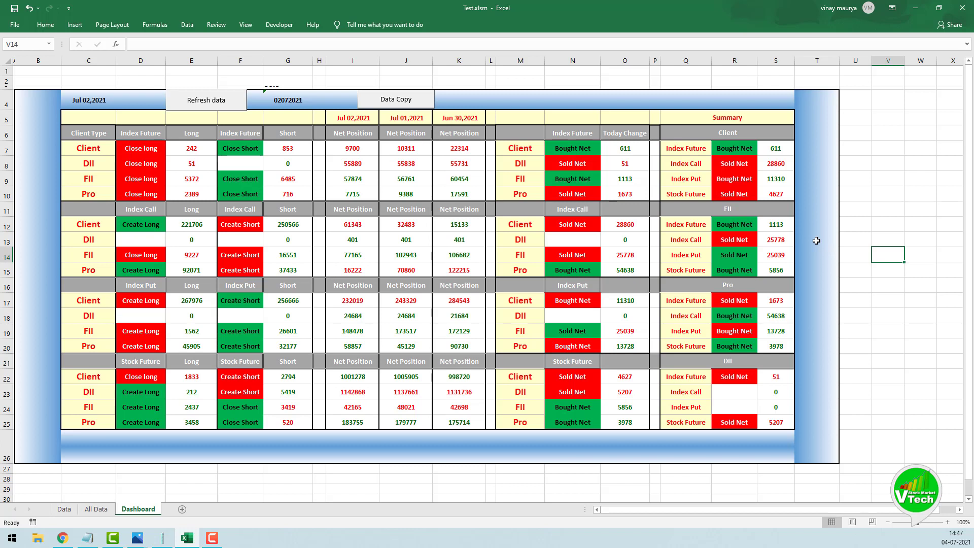
Copy the Today Change header from O6 into the Index Call, Index Put and Stock Future header rows at O11, O16 and O21.
{"action": "left_click", "coordinate": [613, 134]}
{"action": "key", "text": "ctrl+c"}
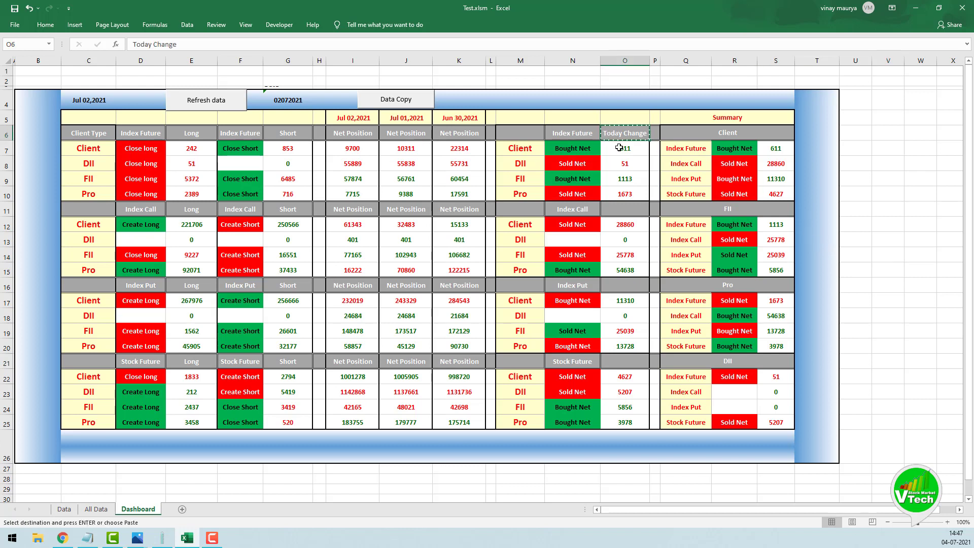
{"action": "left_click", "coordinate": [614, 207]}
{"action": "right_click", "coordinate": [614, 208]}
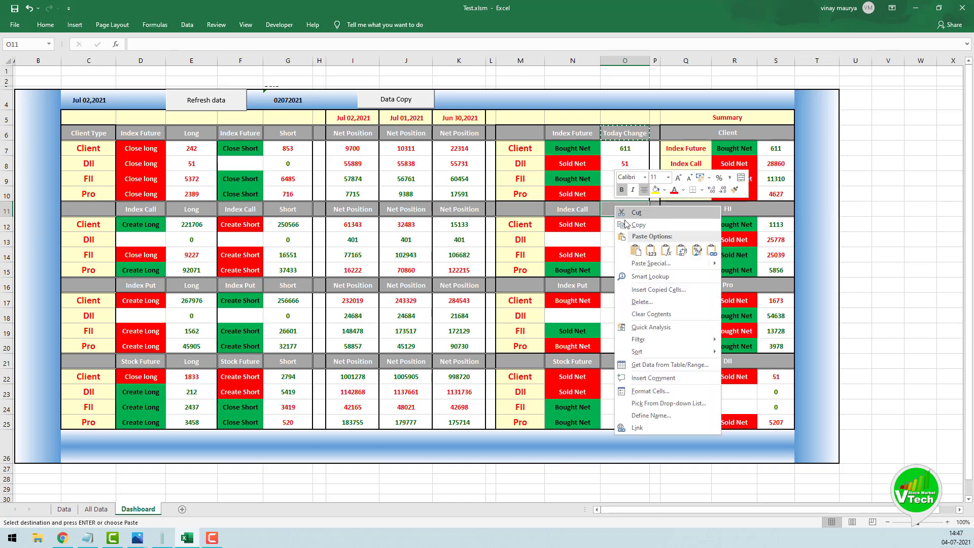
{"action": "left_click", "coordinate": [635, 249]}
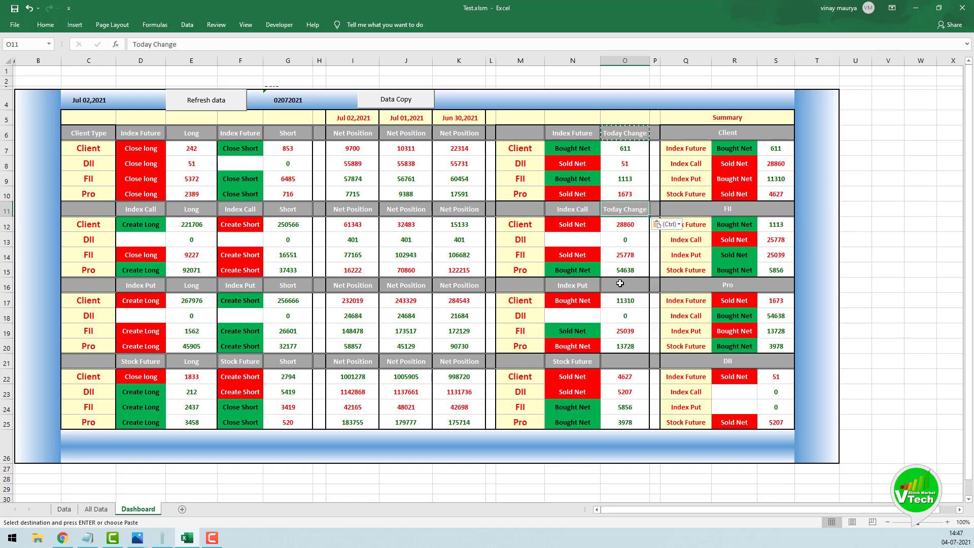
{"action": "right_click", "coordinate": [620, 283]}
{"action": "left_click", "coordinate": [640, 329]}
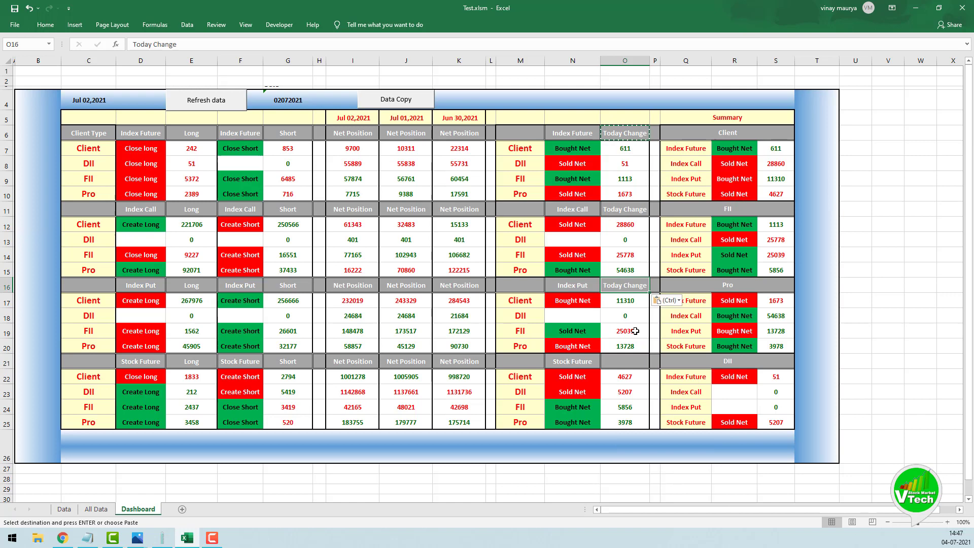
{"action": "right_click", "coordinate": [624, 360]}
{"action": "left_click", "coordinate": [623, 189]}
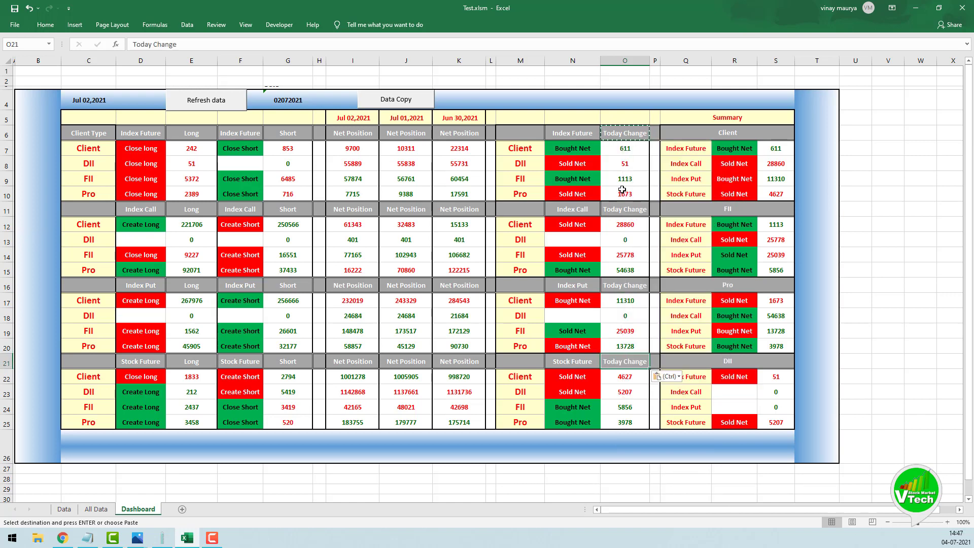
{"action": "left_click", "coordinate": [625, 114]}
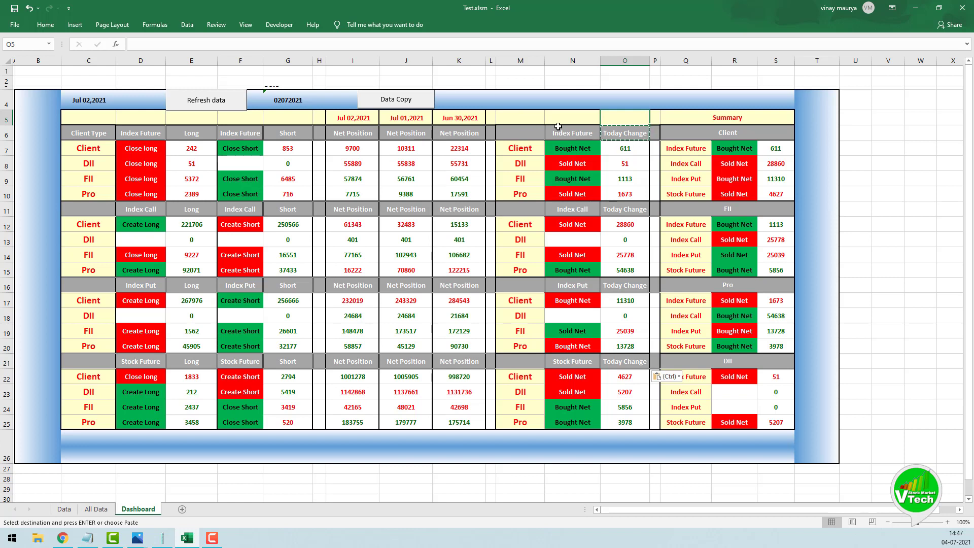
{"action": "left_click", "coordinate": [566, 133]}
{"action": "left_click", "coordinate": [614, 134]}
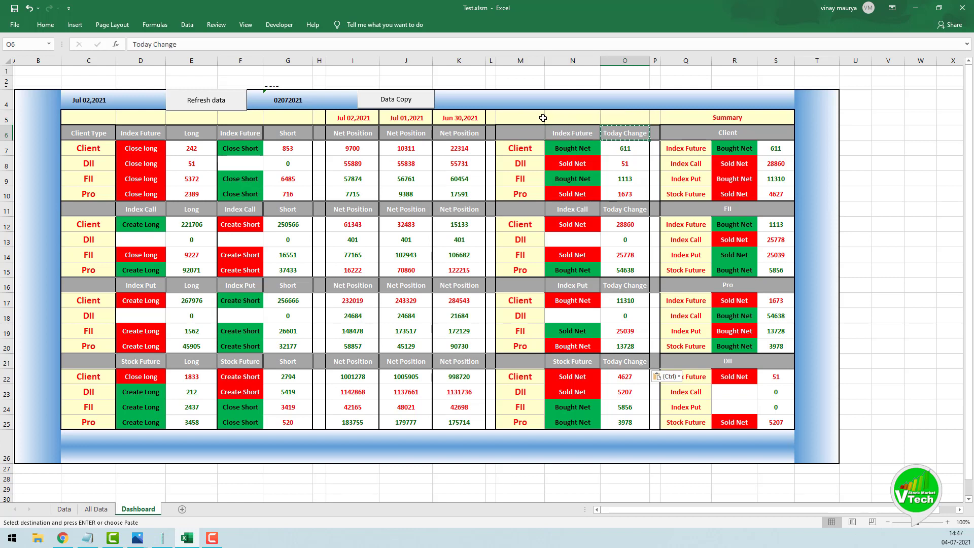
Merge and centre the blank cells M5:O5 above the Today Change block.
{"action": "left_click_drag", "start_coordinate": [529, 118], "coordinate": [619, 117]}
{"action": "left_click", "coordinate": [45, 24]}
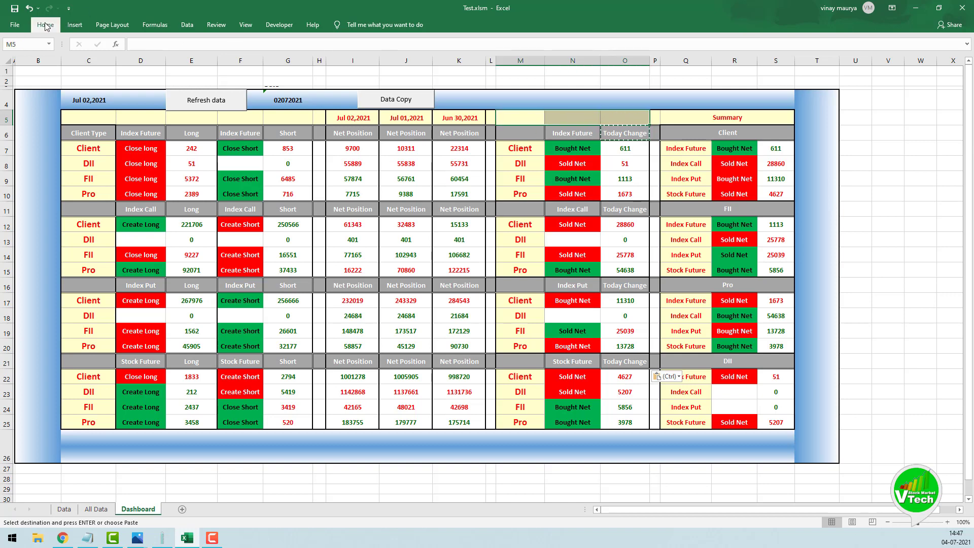
{"action": "left_click", "coordinate": [278, 64]}
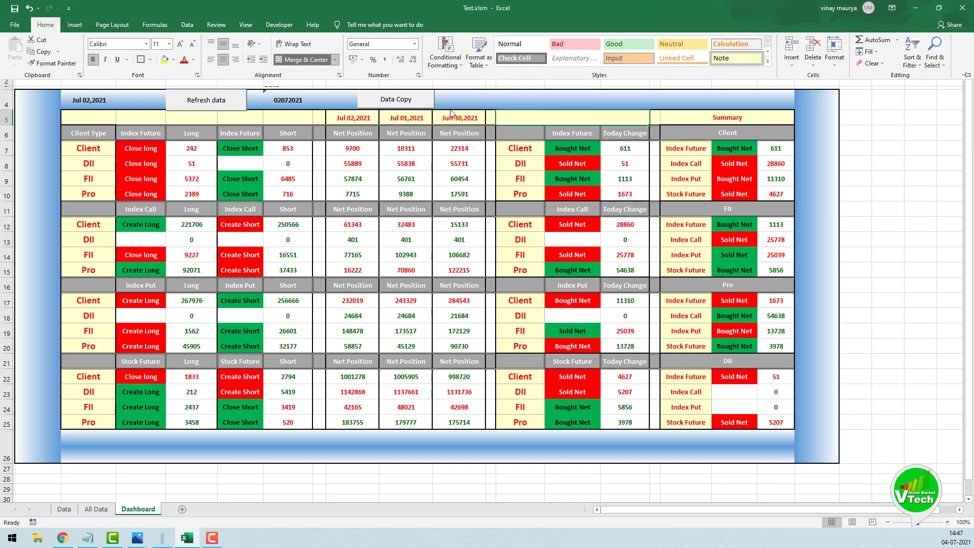
Enter the title "Today Traded by Participant" in the merged cell M5.
{"action": "left_click", "coordinate": [526, 116]}
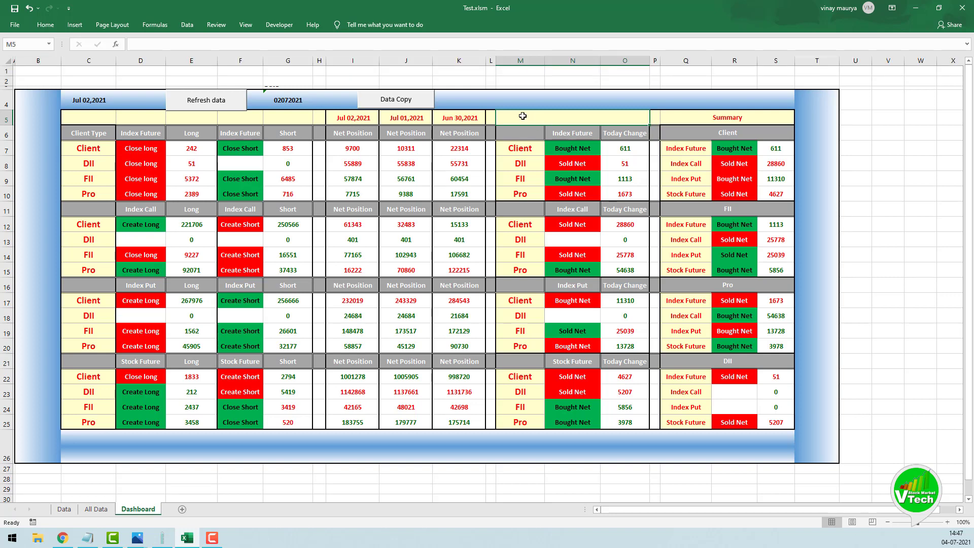
{"action": "type", "text": "To"}
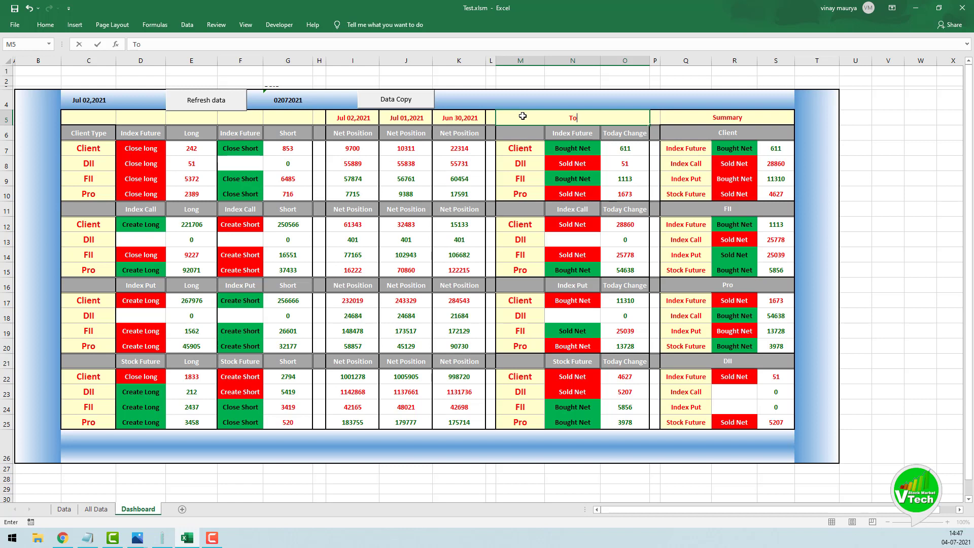
{"action": "type", "text": "day traded by part"}
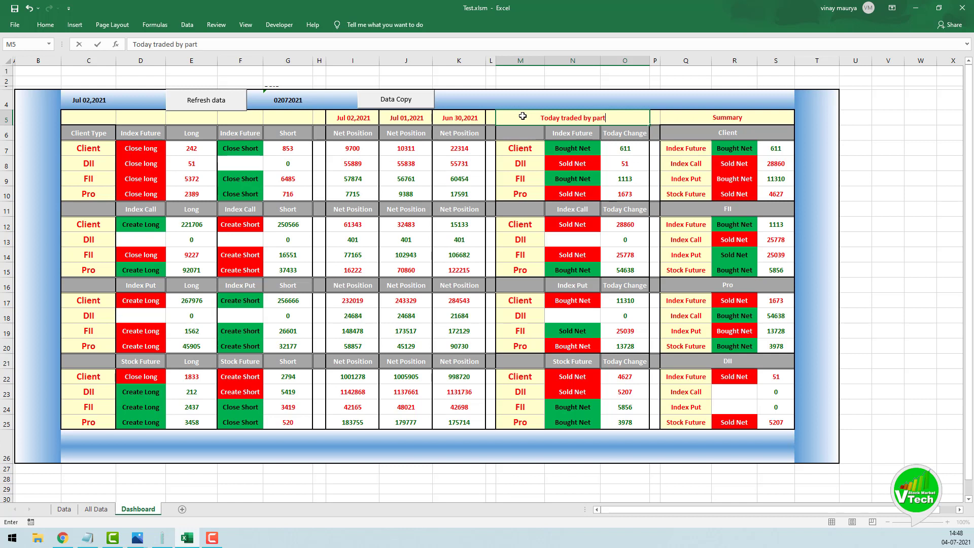
{"action": "type", "text": "icipant"}
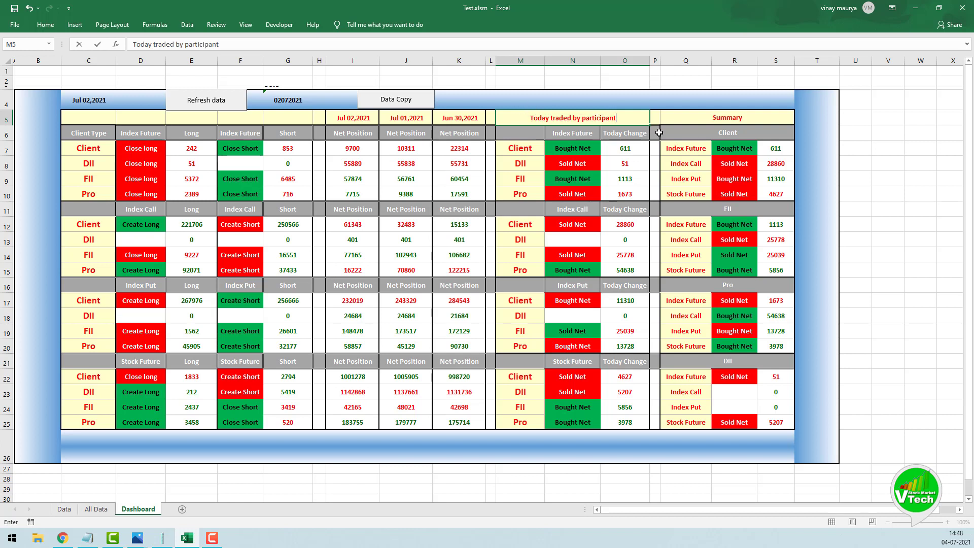
{"action": "left_click", "coordinate": [553, 117]}
{"action": "key", "text": "BackSpace"}
{"action": "type", "text": "T"}
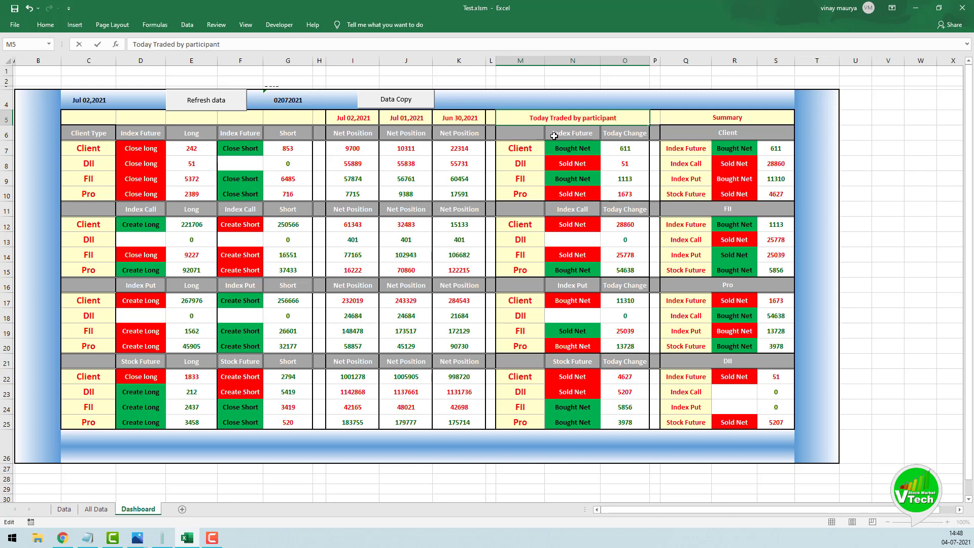
{"action": "left_click", "coordinate": [585, 117]}
{"action": "key", "text": "BackSpace"}
{"action": "type", "text": "P"}
{"action": "left_click", "coordinate": [883, 160]}
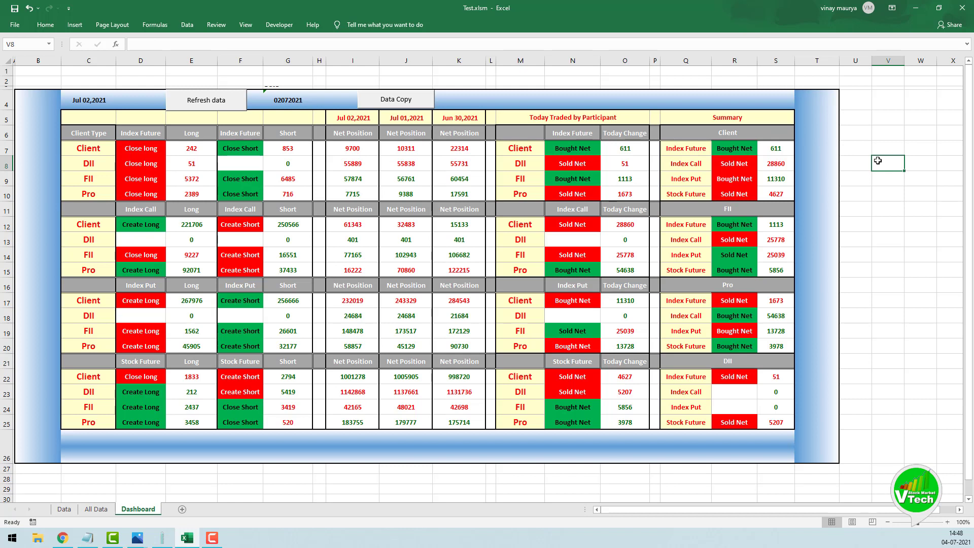
{"action": "left_click", "coordinate": [737, 207]}
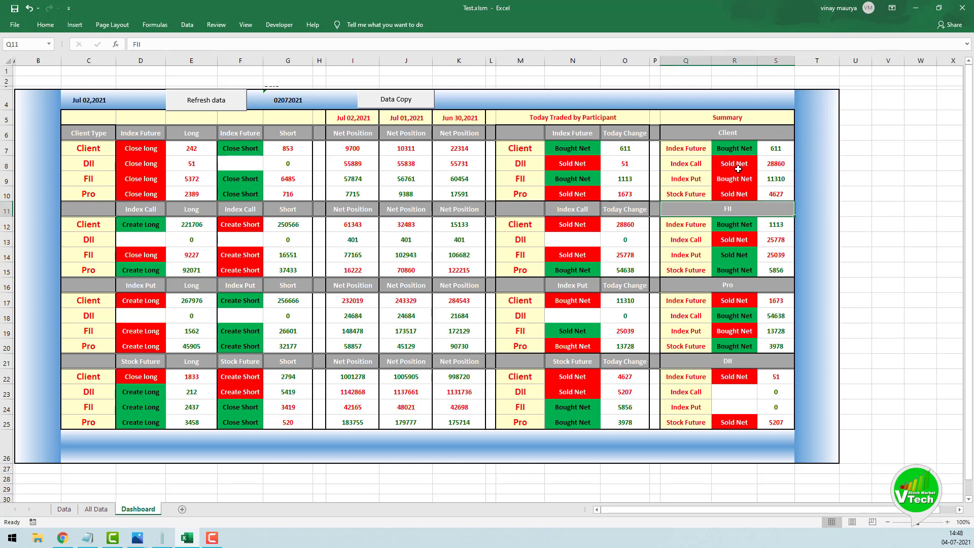
{"action": "left_click", "coordinate": [739, 133], "text": "shift"}
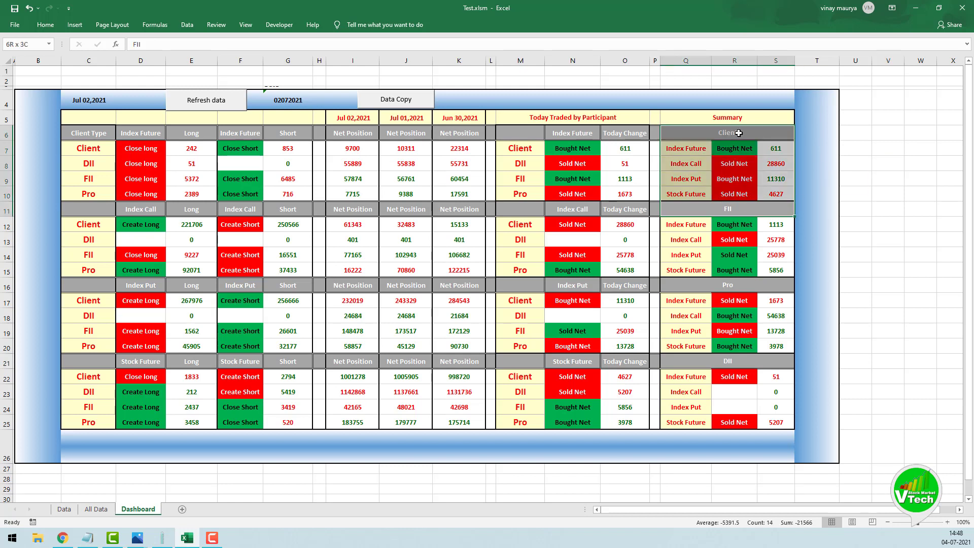
{"action": "left_click", "coordinate": [735, 136]}
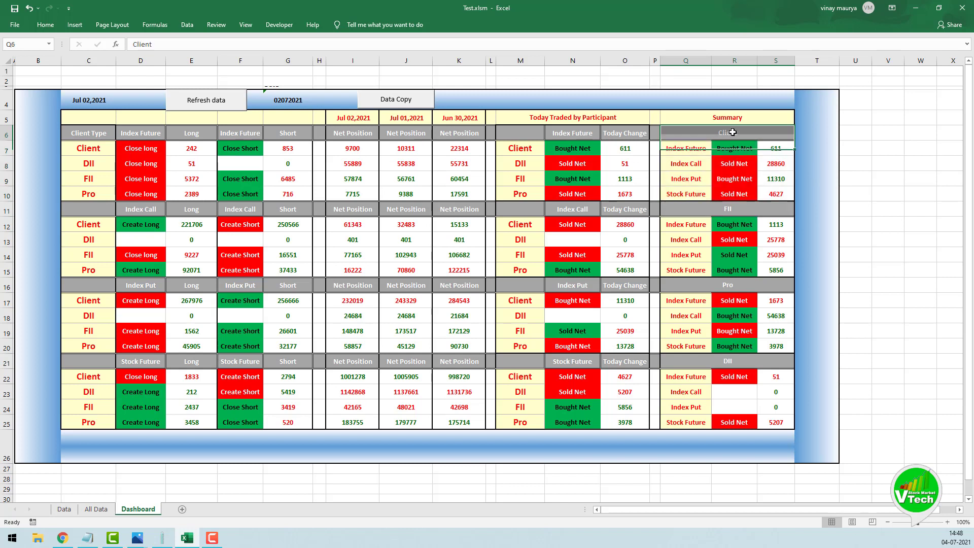
{"action": "left_click", "coordinate": [753, 212], "text": "shift"}
Set the Client header of the Summary block in Q6 to Arial Black at size 12.
{"action": "left_click", "coordinate": [733, 130]}
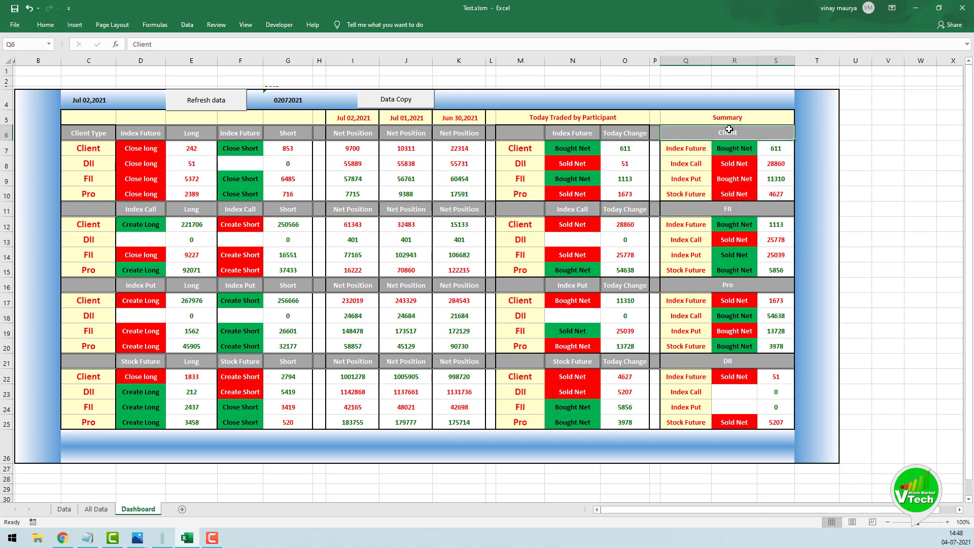
{"action": "left_click", "coordinate": [41, 26]}
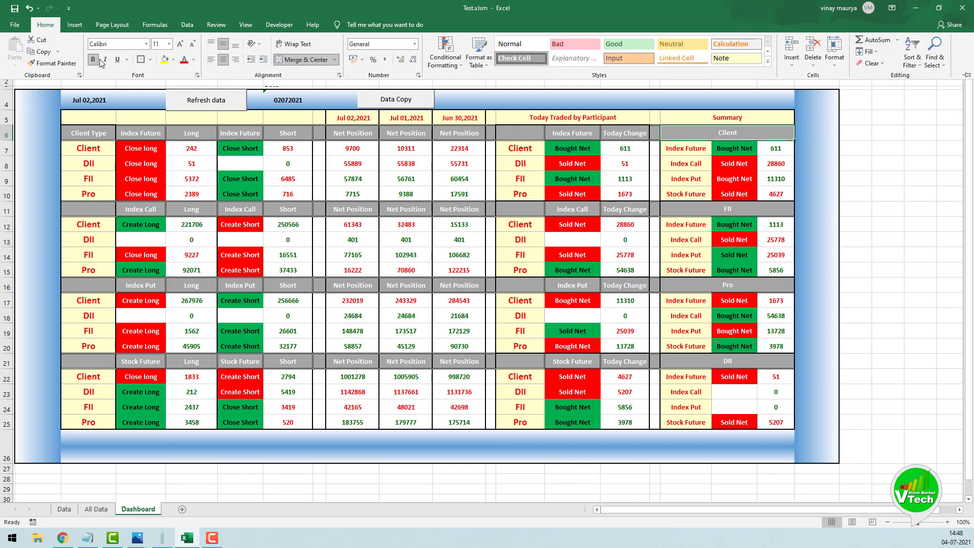
{"action": "left_click", "coordinate": [147, 45]}
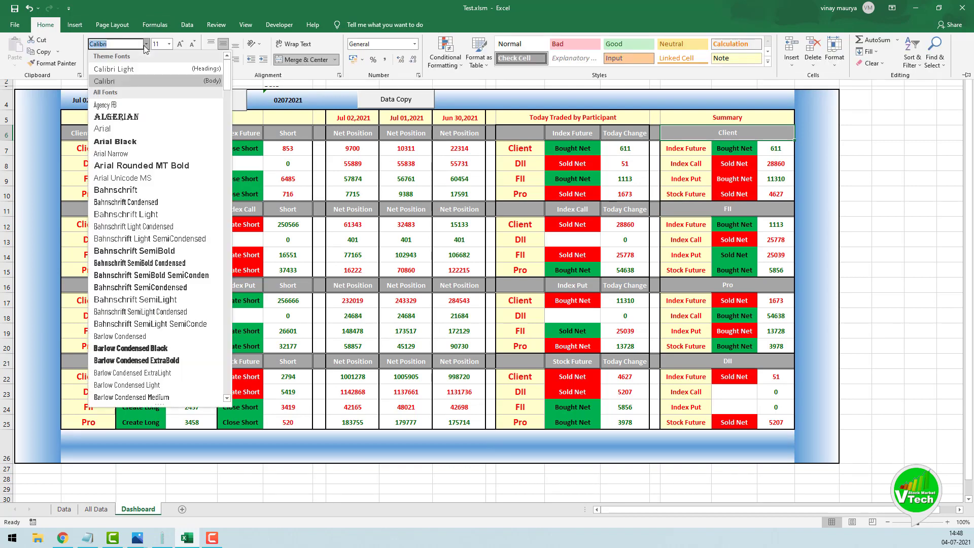
{"action": "left_click", "coordinate": [124, 142]}
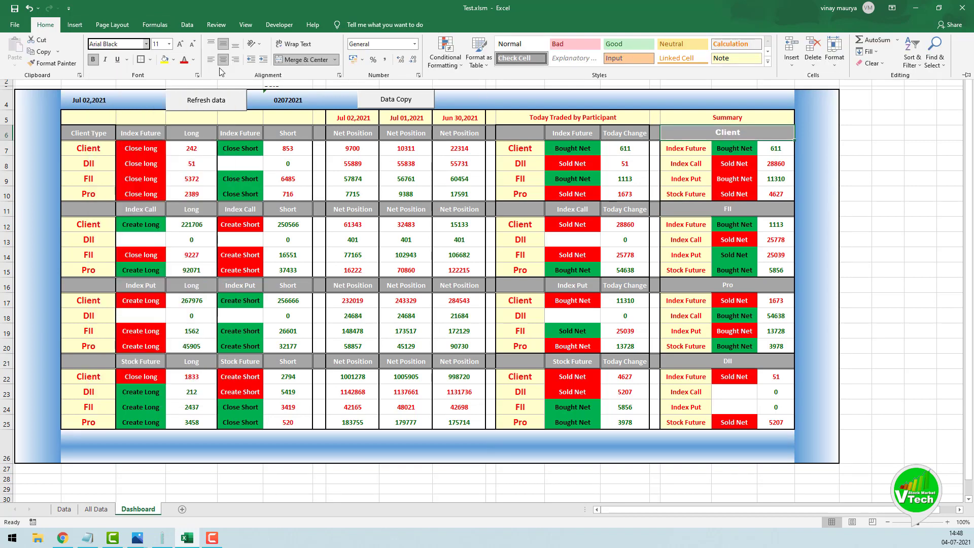
{"action": "left_click", "coordinate": [180, 44]}
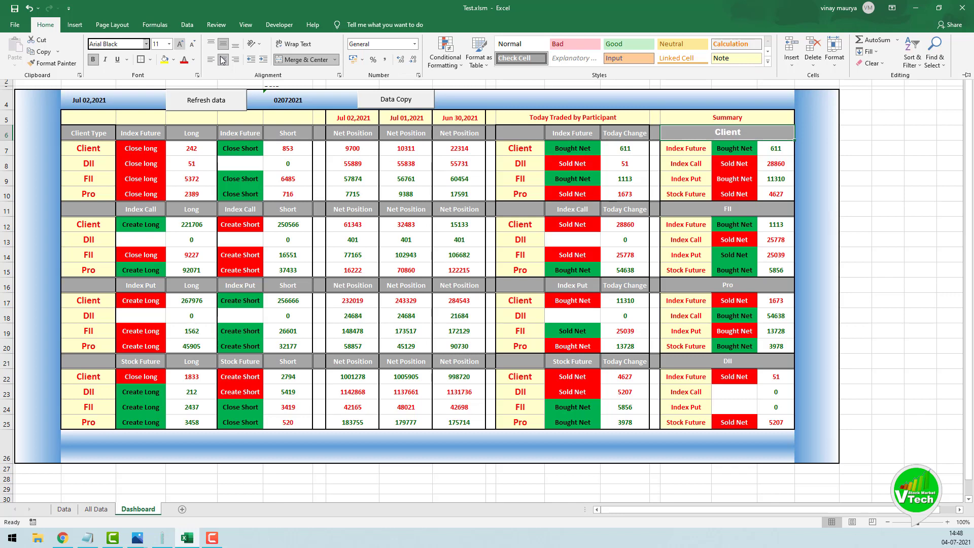
Set the FII header of the Summary block in Q11 to Arial Black and increase its font size.
{"action": "left_click", "coordinate": [728, 204]}
{"action": "left_click", "coordinate": [49, 26]}
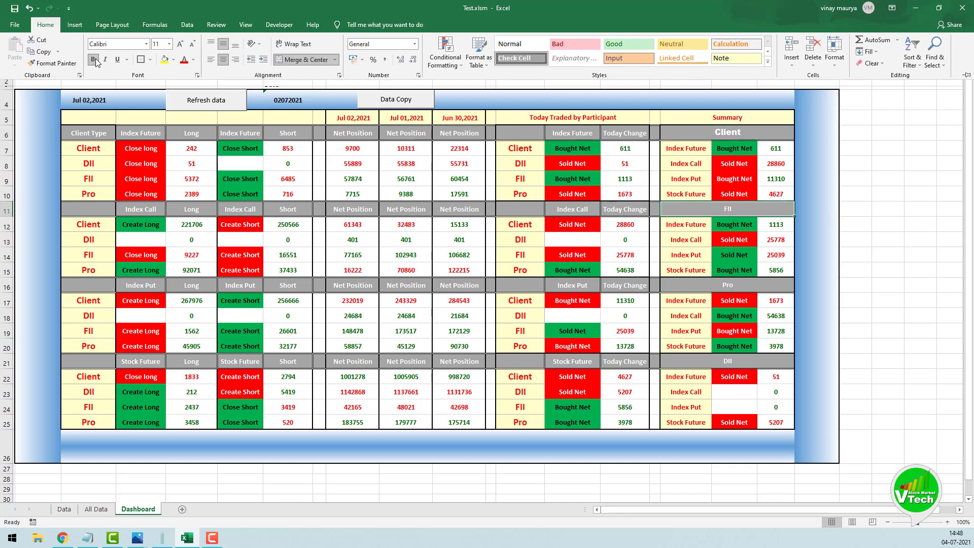
{"action": "left_click", "coordinate": [146, 44]}
{"action": "left_click", "coordinate": [115, 142]}
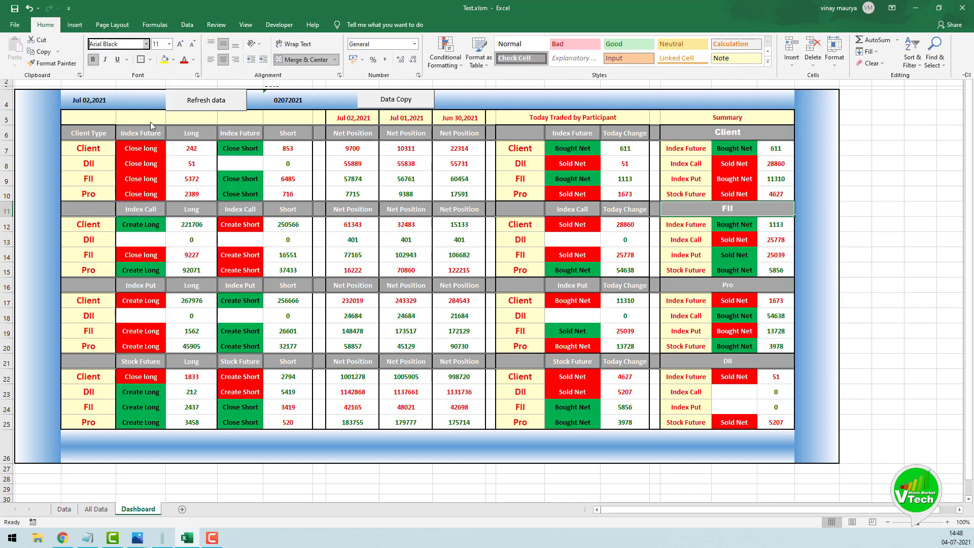
{"action": "left_click", "coordinate": [181, 45]}
Set the Pro header in Q16 to Arial Black at size 14, and enlarge the Client header in Q6 to match.
{"action": "left_click", "coordinate": [727, 285]}
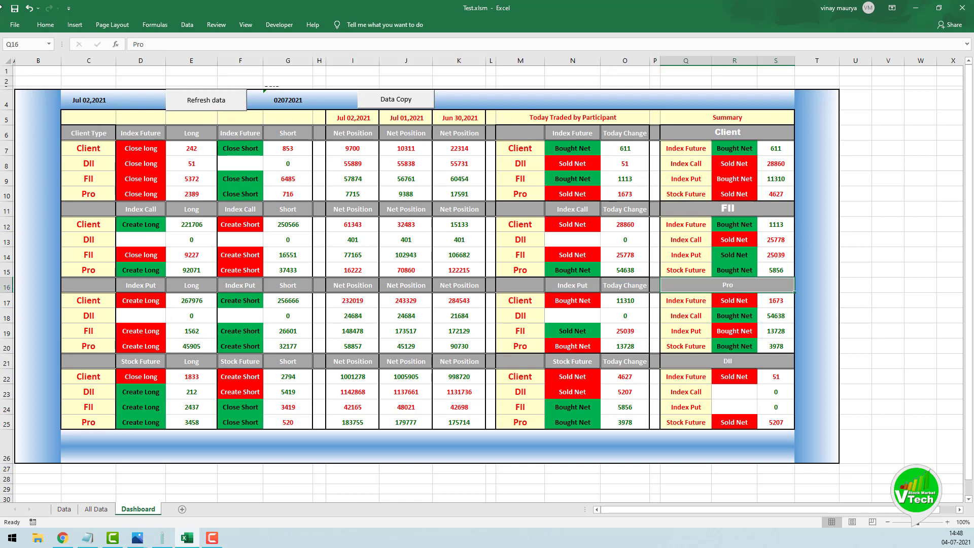
{"action": "left_click", "coordinate": [45, 25]}
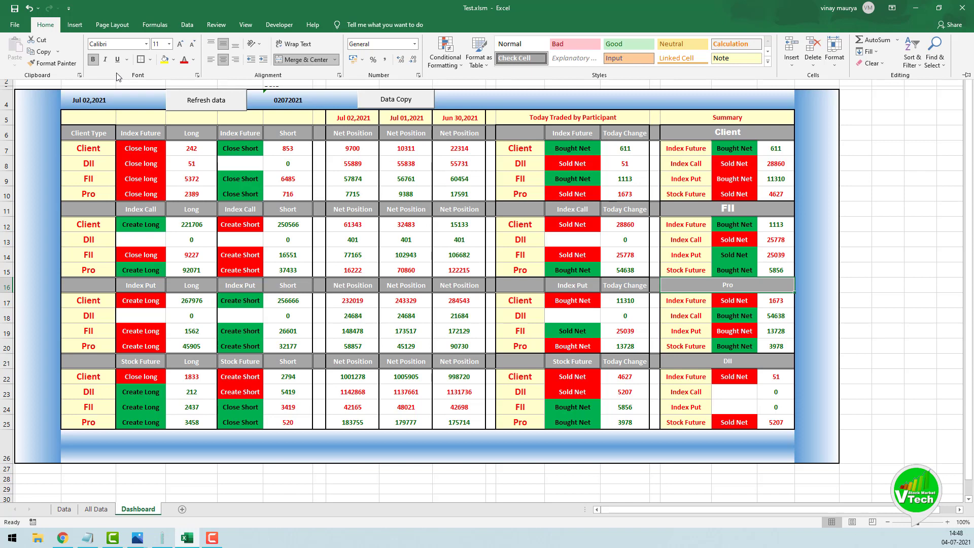
{"action": "left_click", "coordinate": [146, 44]}
{"action": "left_click", "coordinate": [130, 141]}
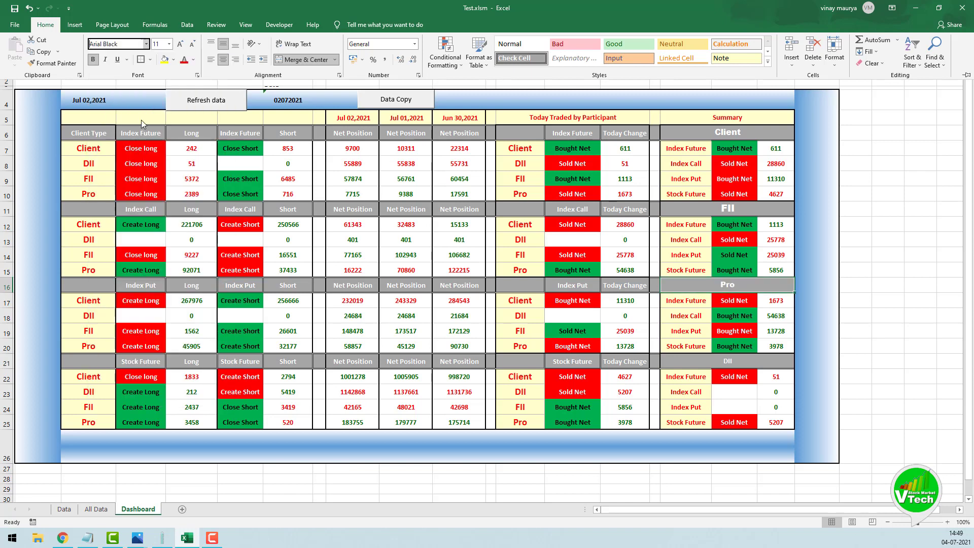
{"action": "left_click", "coordinate": [181, 44]}
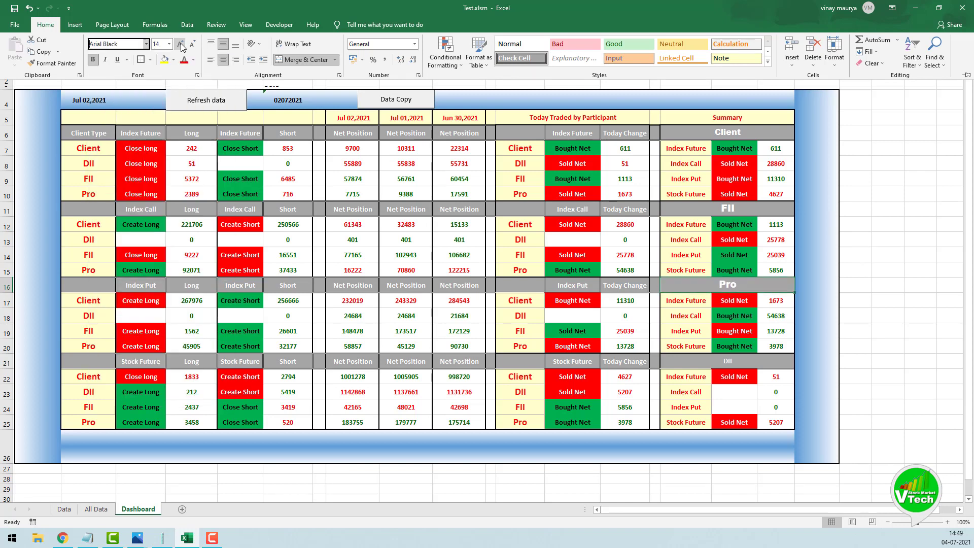
{"action": "left_click", "coordinate": [731, 131]}
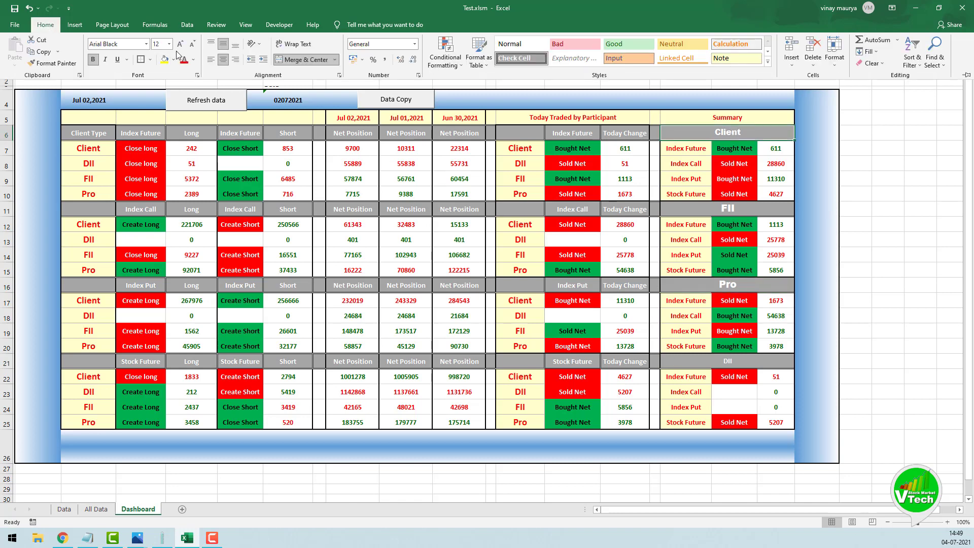
Set the DII header of the Summary block in Q21 to Arial Black at size 14.
{"action": "left_click", "coordinate": [727, 362]}
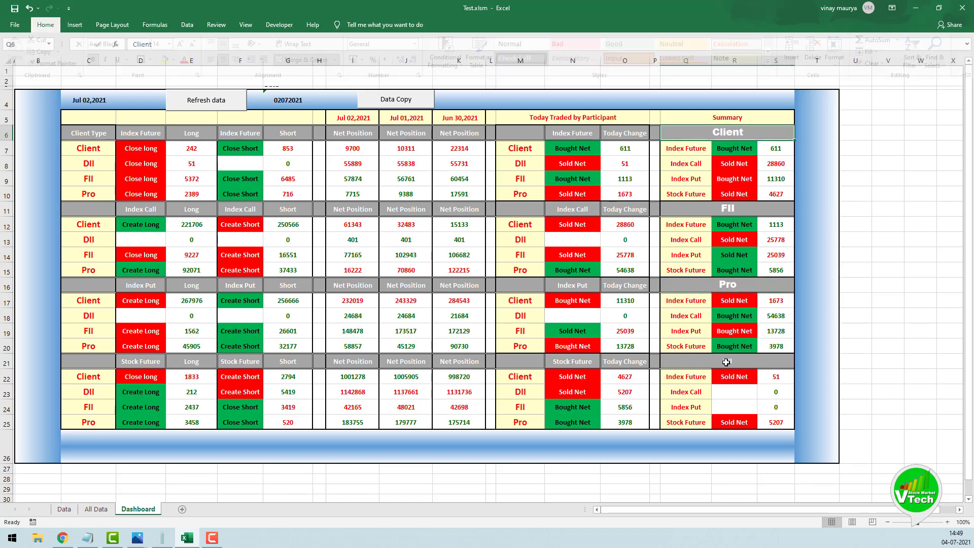
{"action": "left_click", "coordinate": [45, 25]}
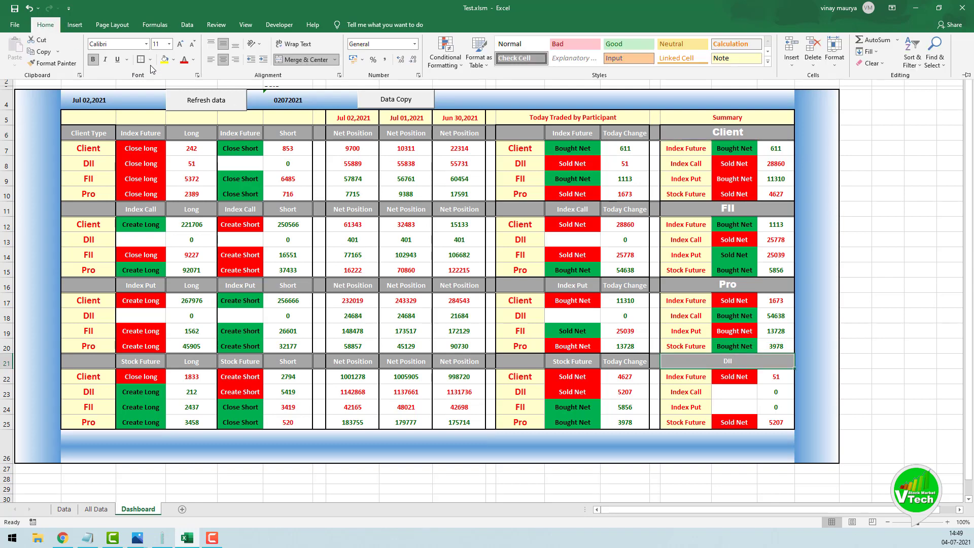
{"action": "left_click", "coordinate": [180, 43]}
{"action": "left_click", "coordinate": [180, 44]}
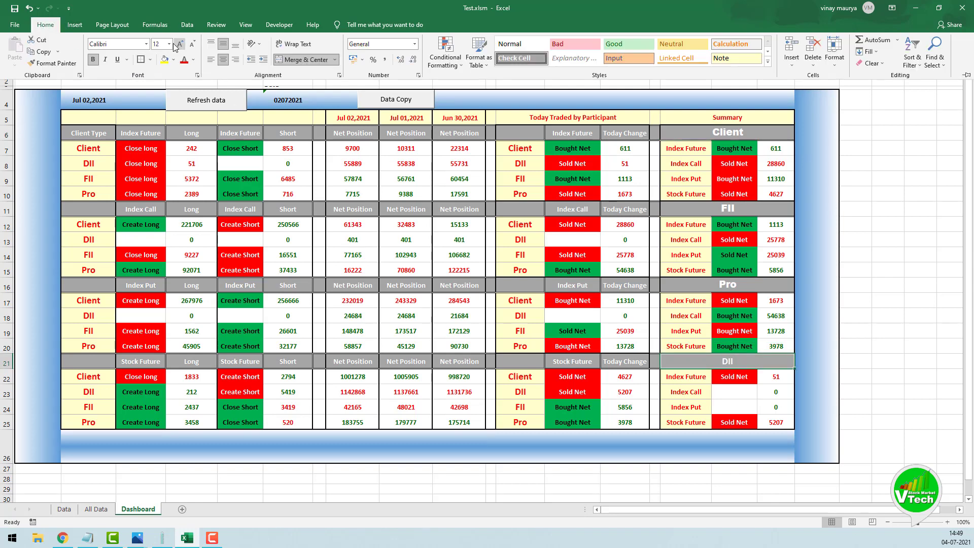
{"action": "left_click", "coordinate": [146, 44]}
{"action": "left_click", "coordinate": [133, 141]}
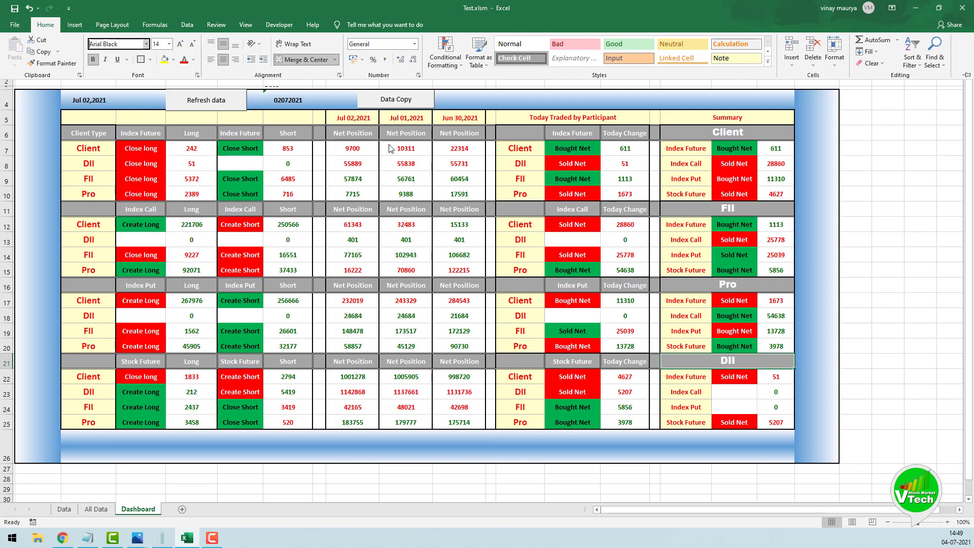
{"action": "left_click", "coordinate": [710, 450]}
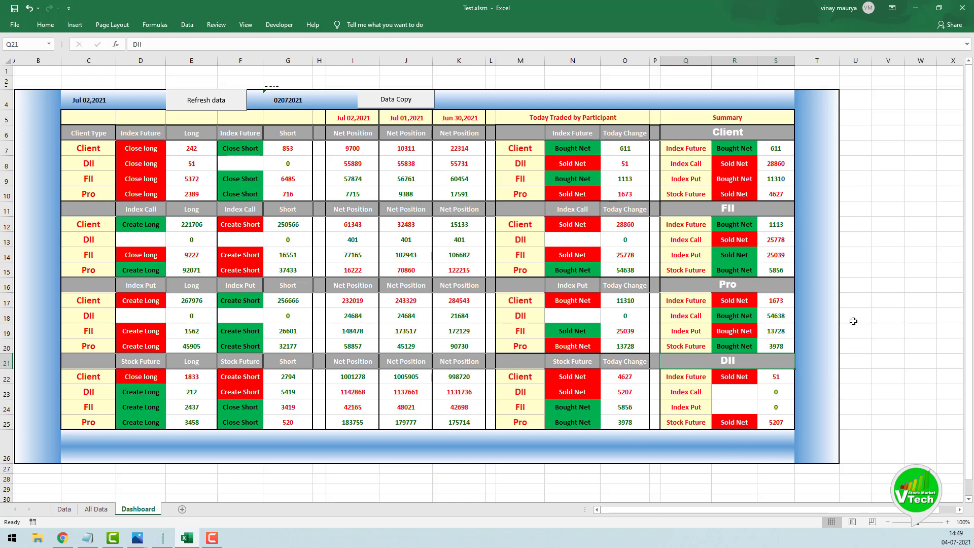
{"action": "left_click", "coordinate": [822, 312]}
{"action": "left_click", "coordinate": [863, 338]}
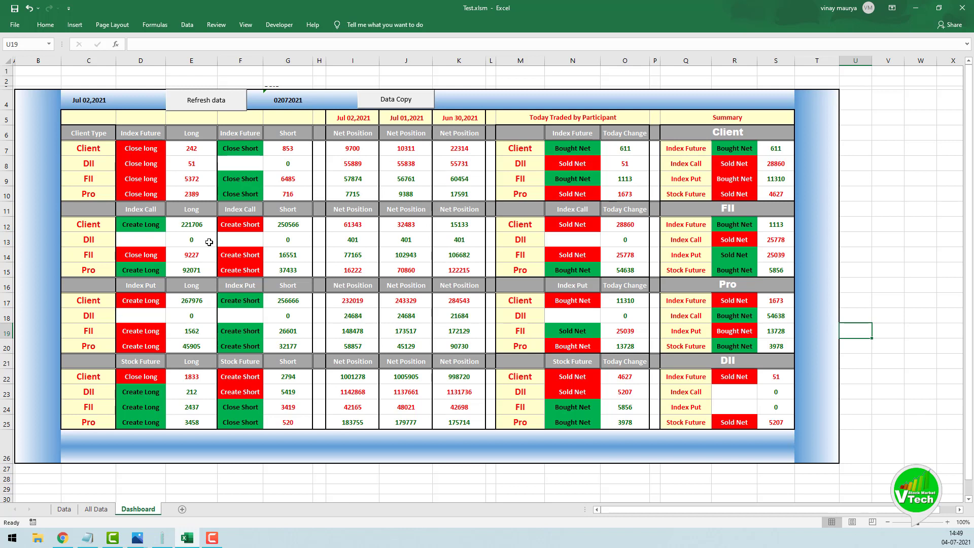
Hide the blank rows 1 and 2 above the dashboard and make row 4 taller.
{"action": "left_click_drag", "start_coordinate": [4, 72], "coordinate": [4, 80]}
{"action": "right_click", "coordinate": [5, 80]}
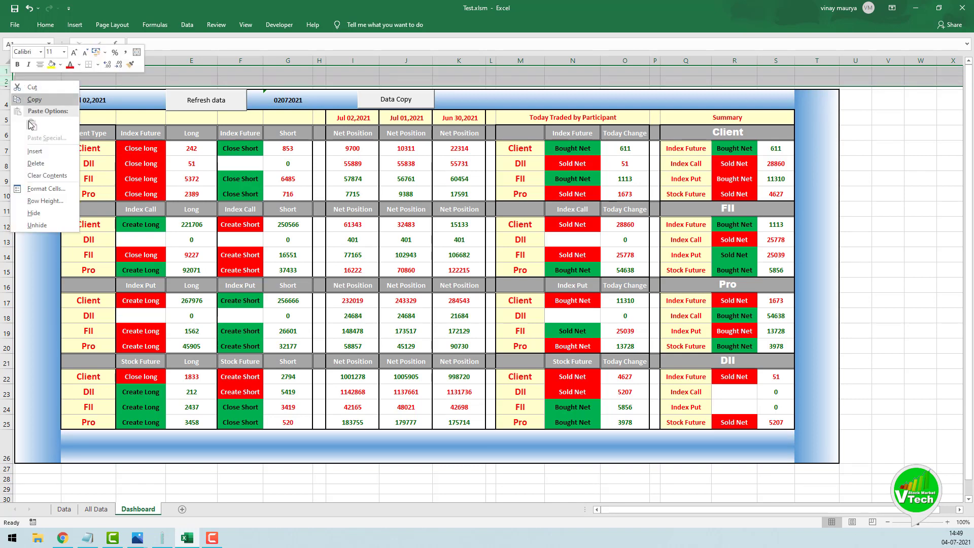
{"action": "left_click", "coordinate": [38, 211]}
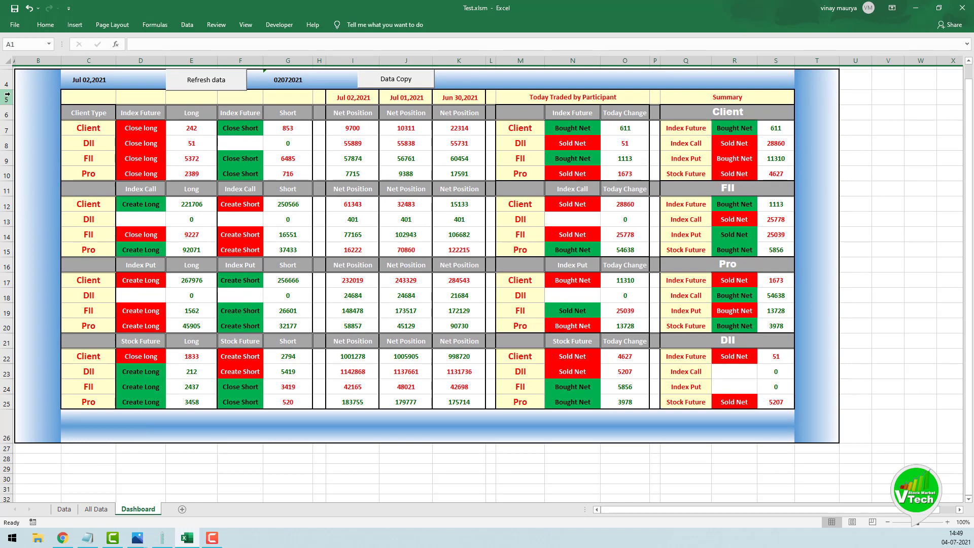
{"action": "left_click_drag", "start_coordinate": [10, 90], "coordinate": [11, 103]}
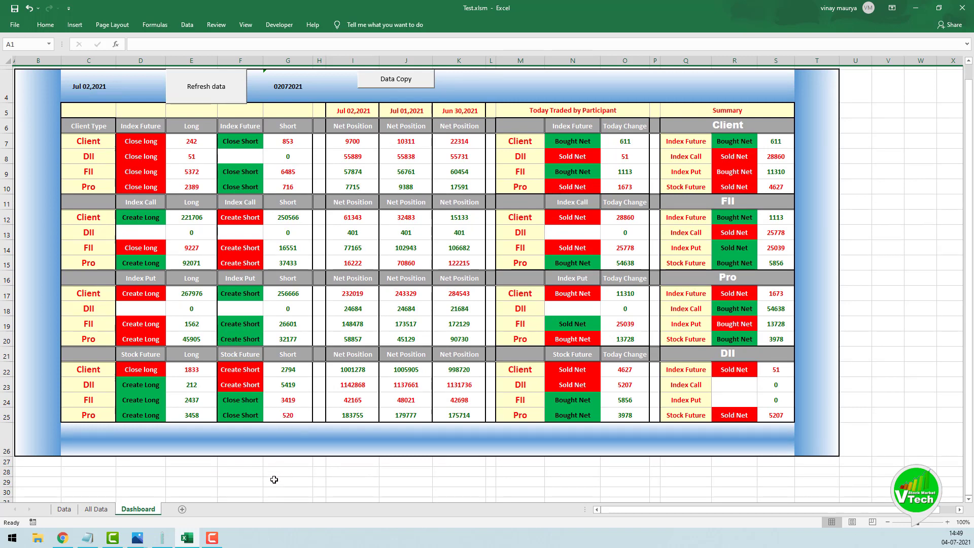